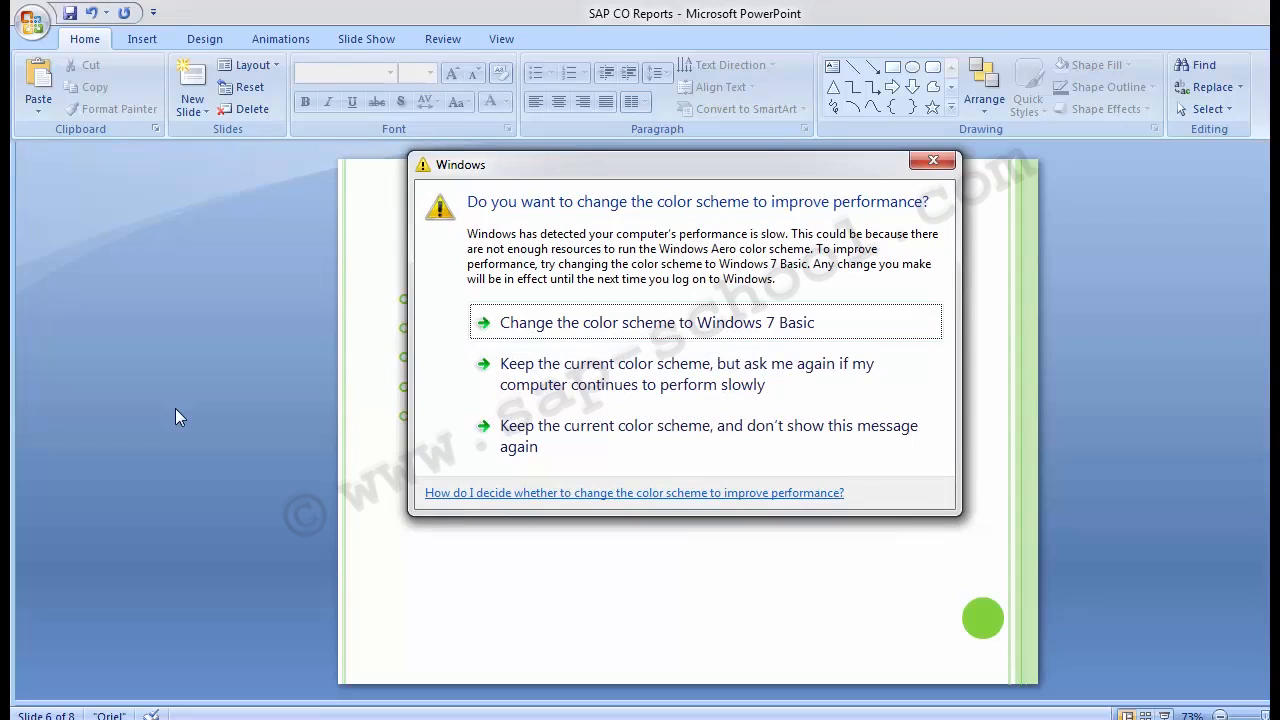
- Keep the current Windows color scheme without further messages and choose the PAL QAS connection in SAP Logon
{"action": "left_click", "coordinate": [621, 433]}
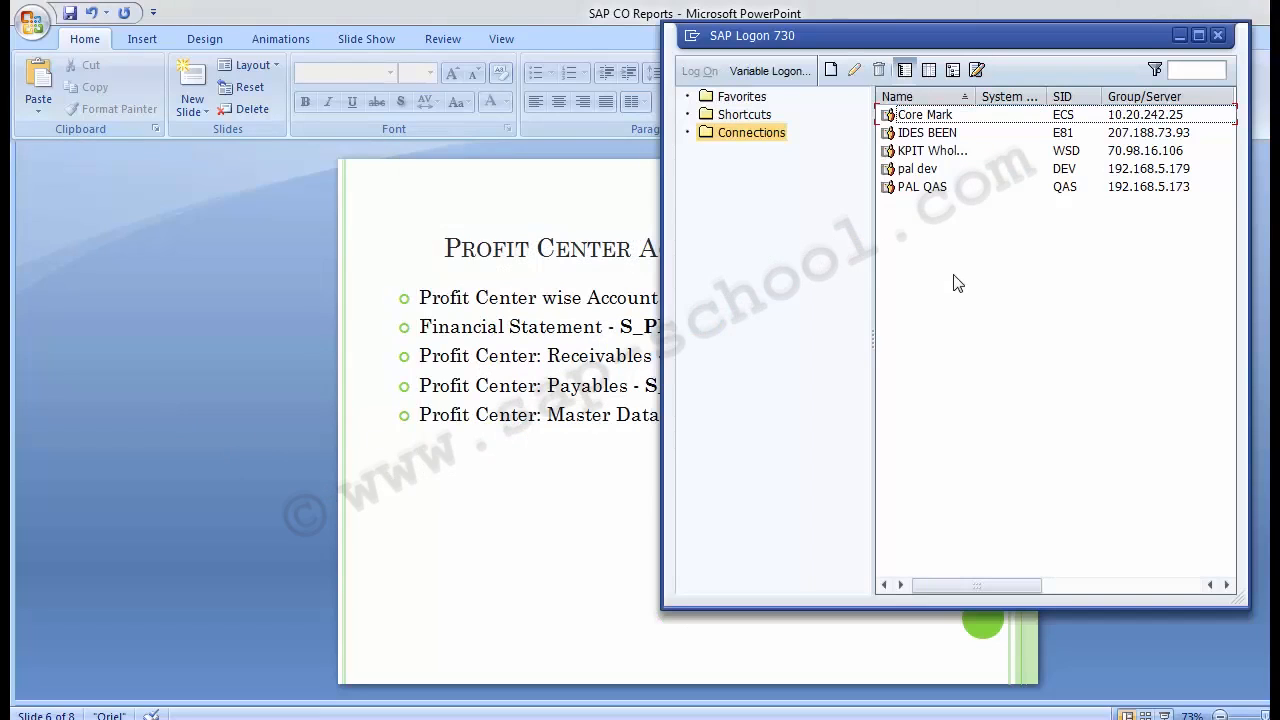
{"action": "left_click", "coordinate": [921, 190]}
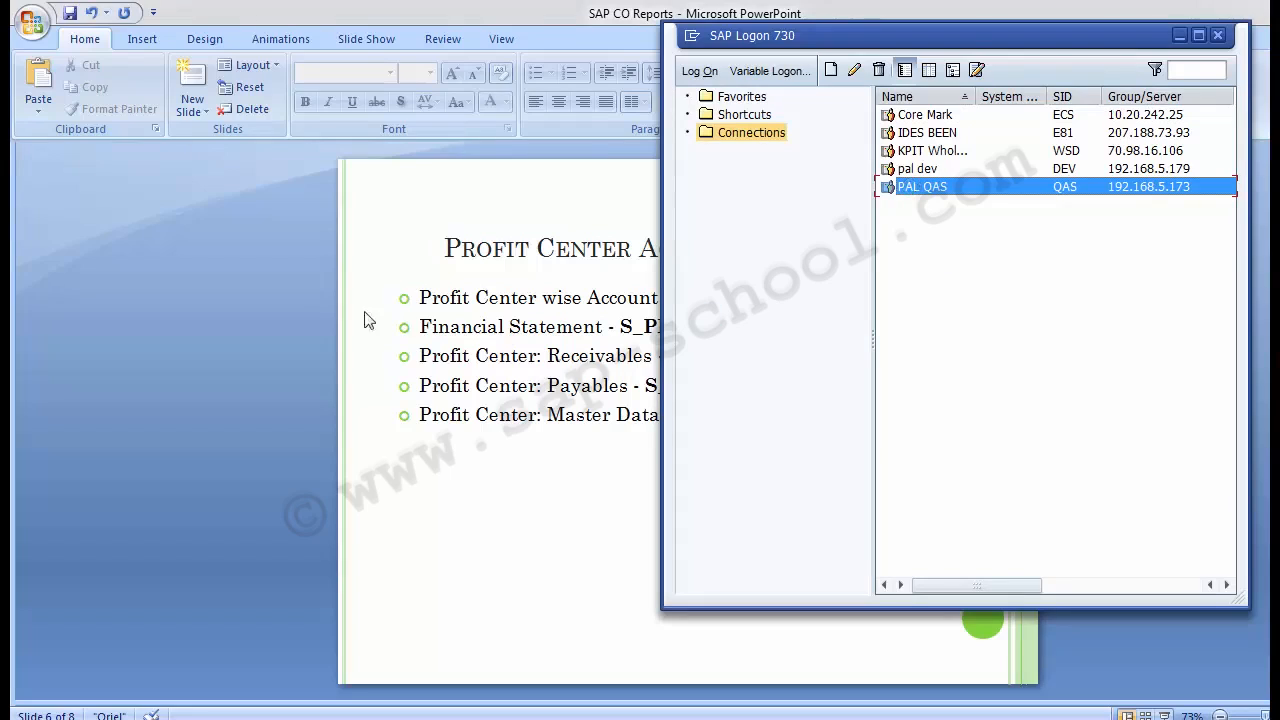
{"action": "left_click", "coordinate": [175, 343]}
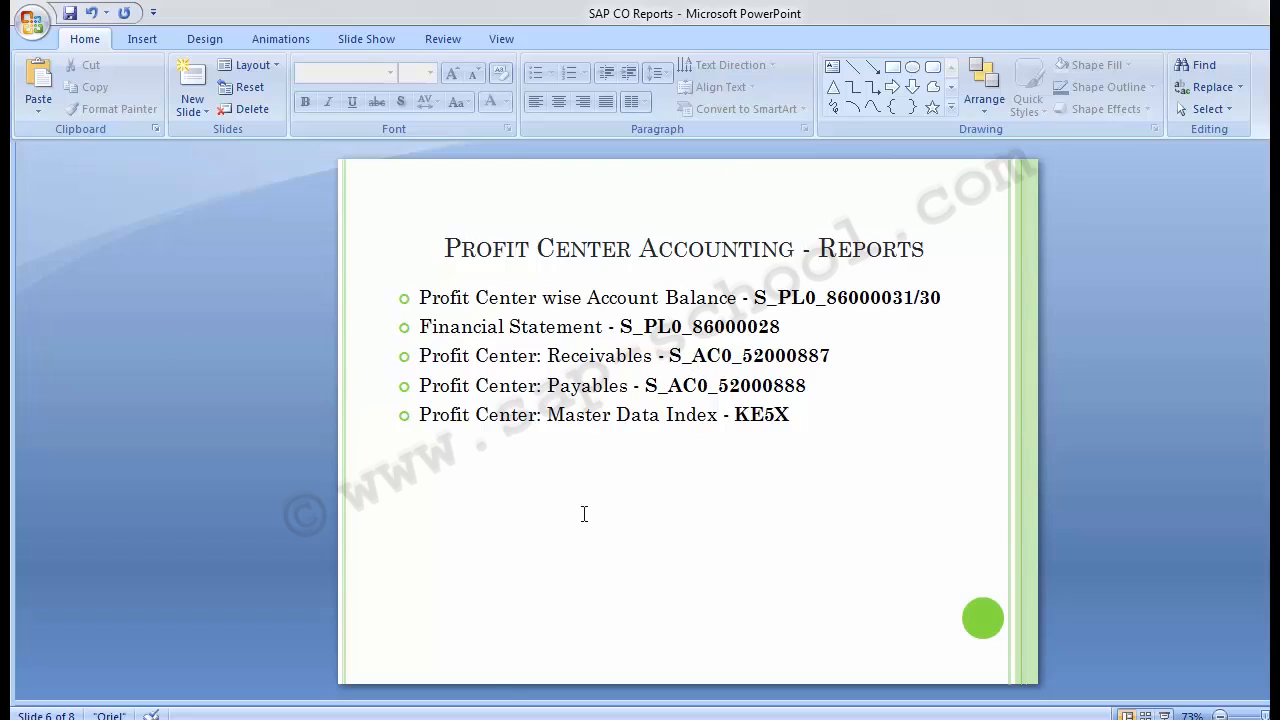
- Switch to the SAP logon screen, enter the user name and account password, and log on
{"action": "mouse_move", "coordinate": [487, 716]}
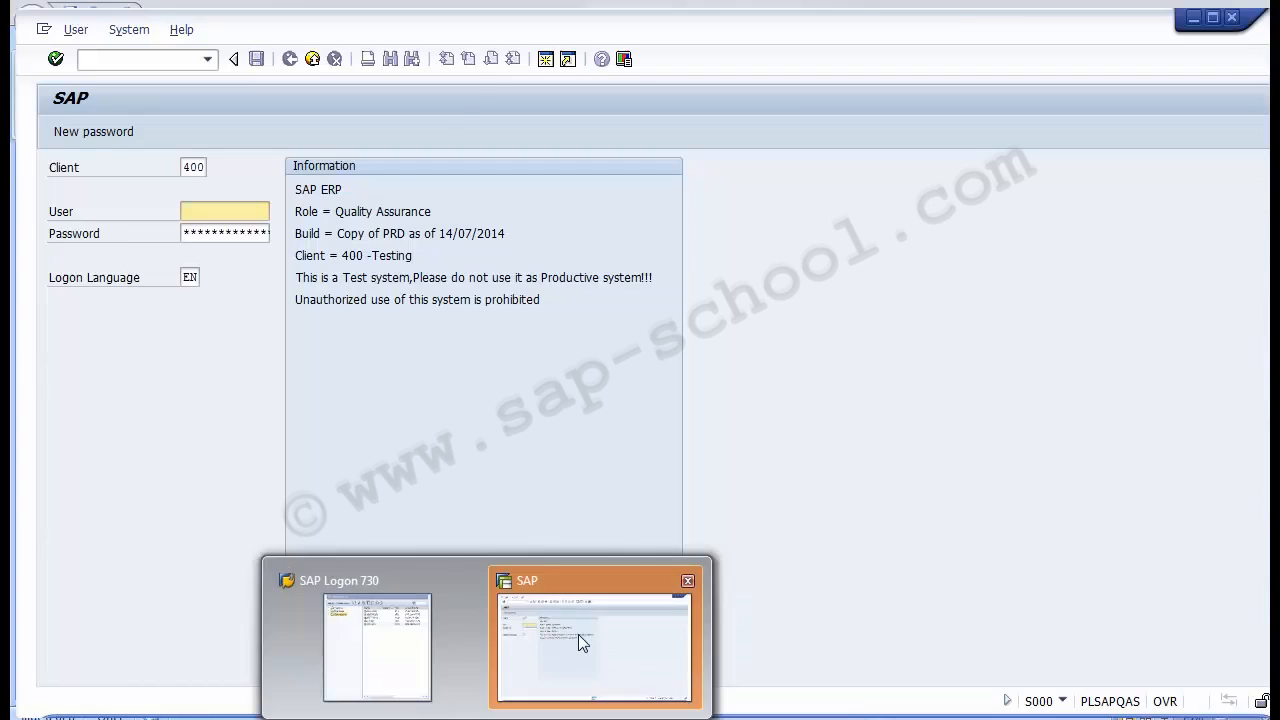
{"action": "left_click", "coordinate": [578, 634]}
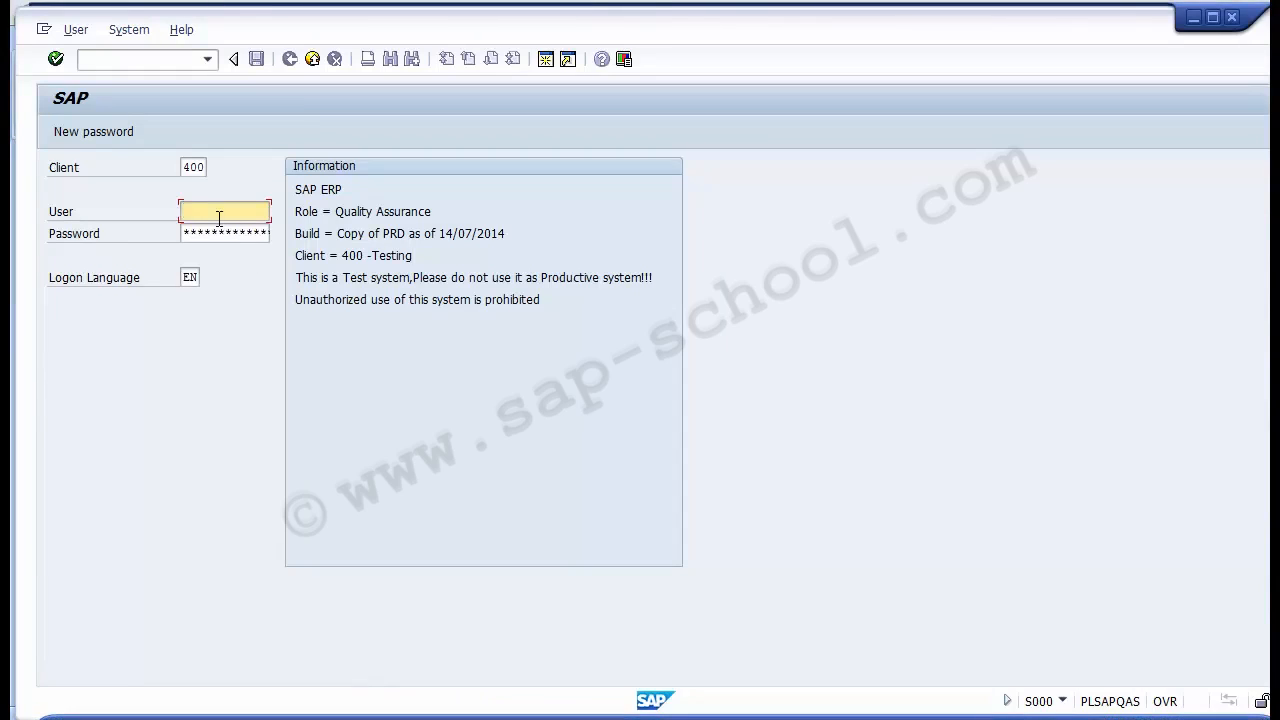
{"action": "key", "text": "space"}
{"action": "key", "text": "Down"}
{"action": "key", "text": "Return"}
{"action": "key", "text": "Tab"}
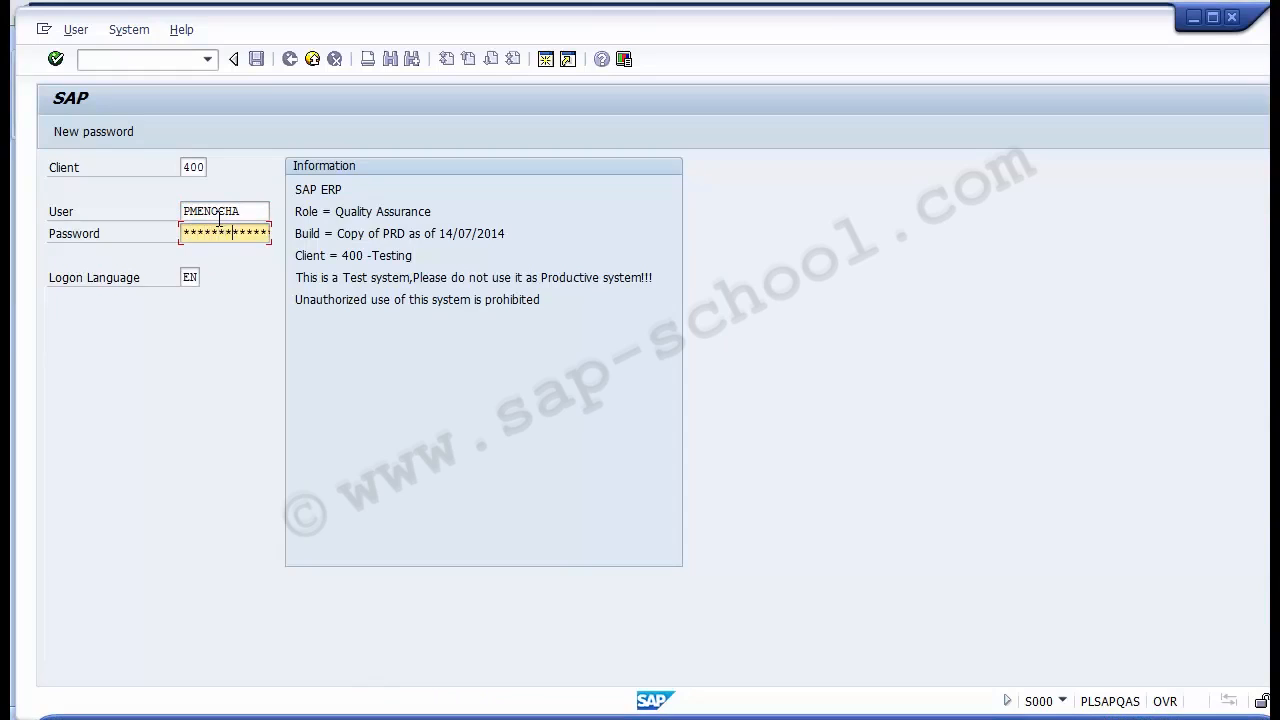
{"action": "key", "text": "Return"}
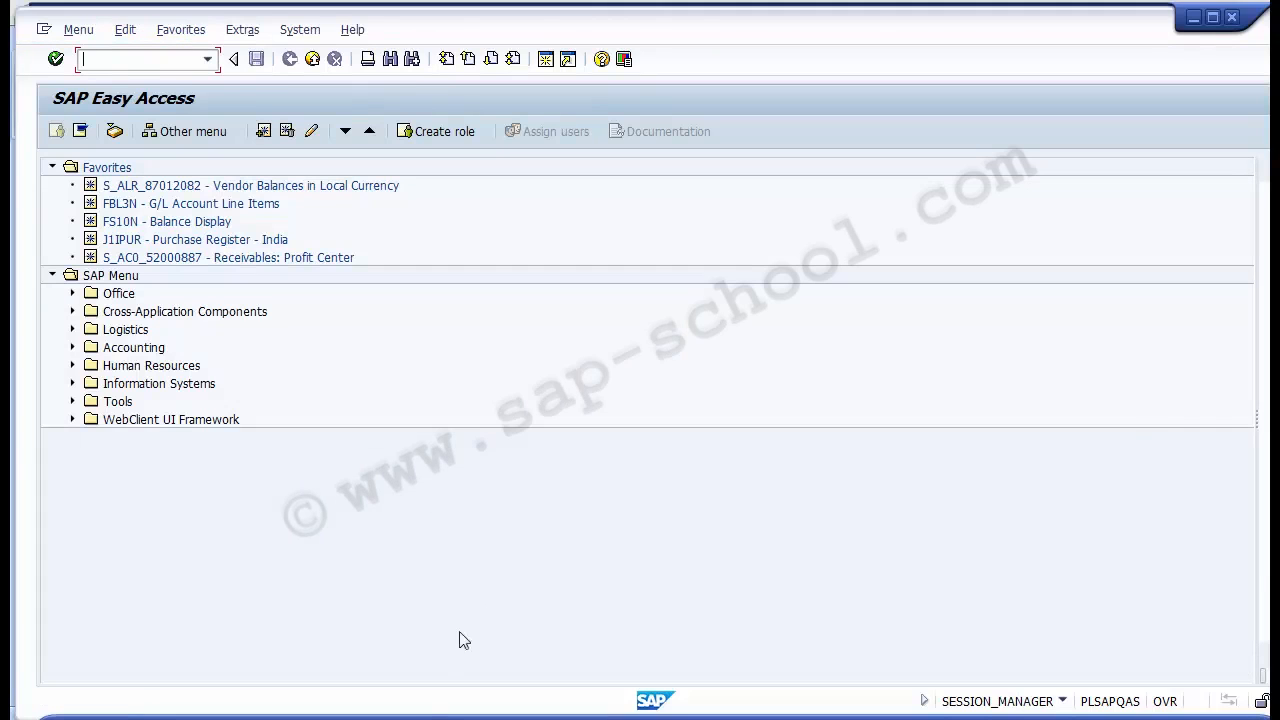
- Copy transaction code S_PL0_86000031 from the PowerPoint slide and run it in SAP
{"action": "left_click", "coordinate": [418, 719]}
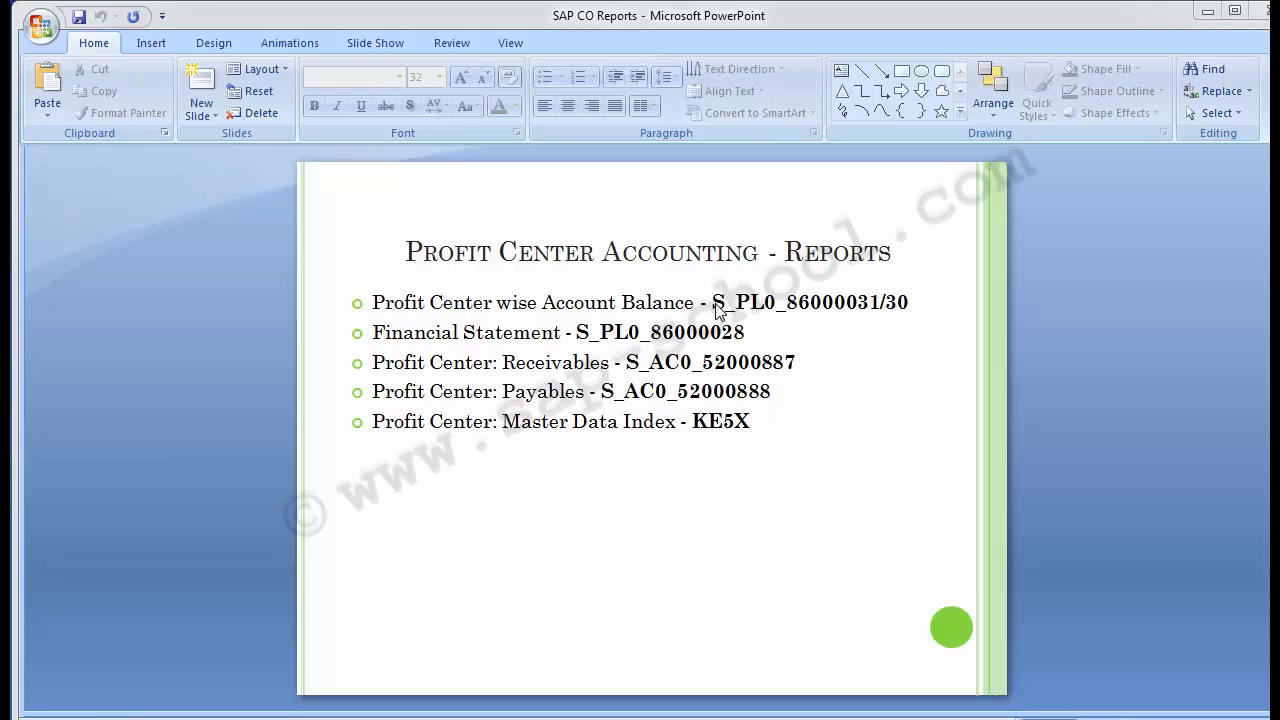
{"action": "left_click_drag", "start_coordinate": [714, 303], "coordinate": [880, 303]}
{"action": "key", "text": "ctrl+c"}
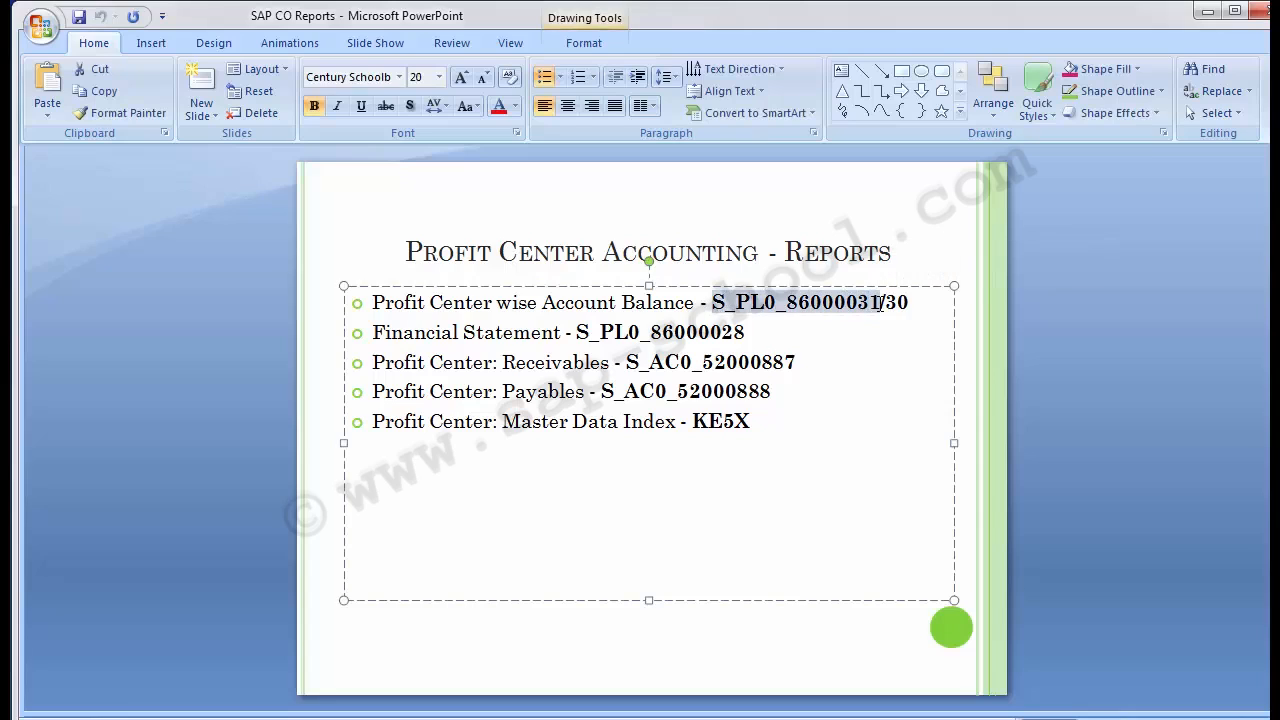
{"action": "key", "text": "alt+Tab"}
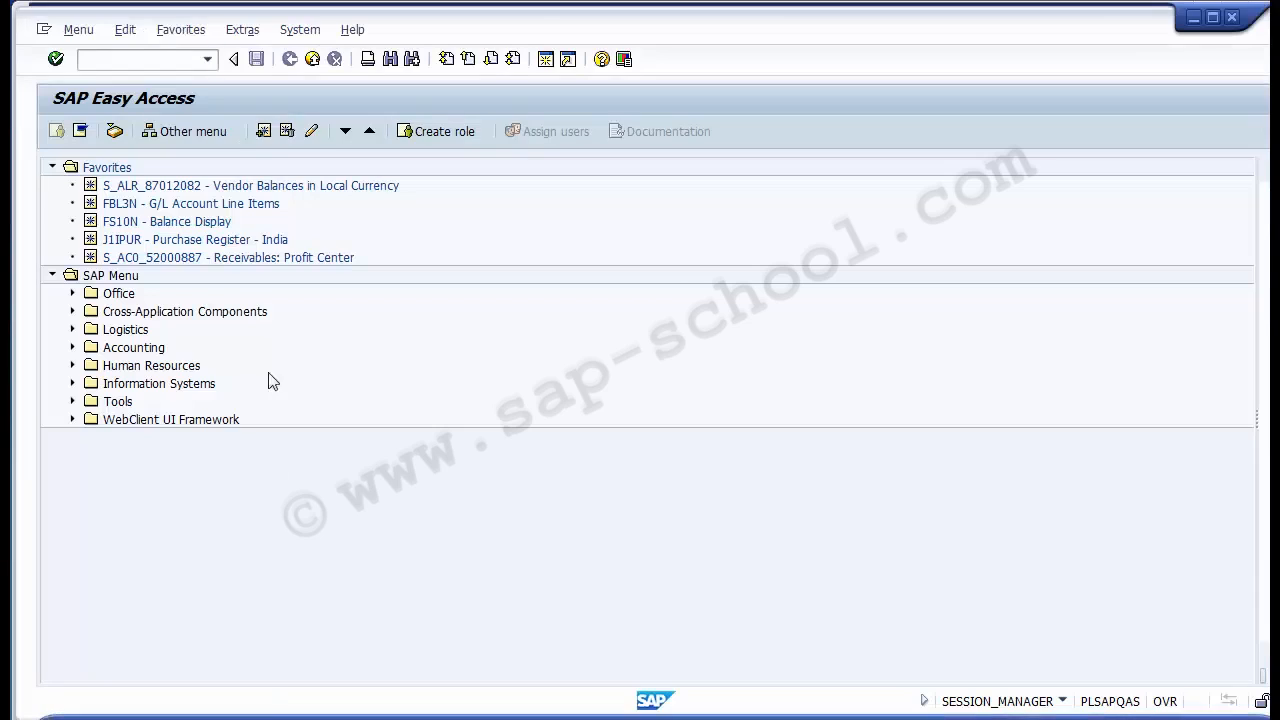
{"action": "key", "text": "ctrl+v"}
{"action": "key", "text": "Return"}
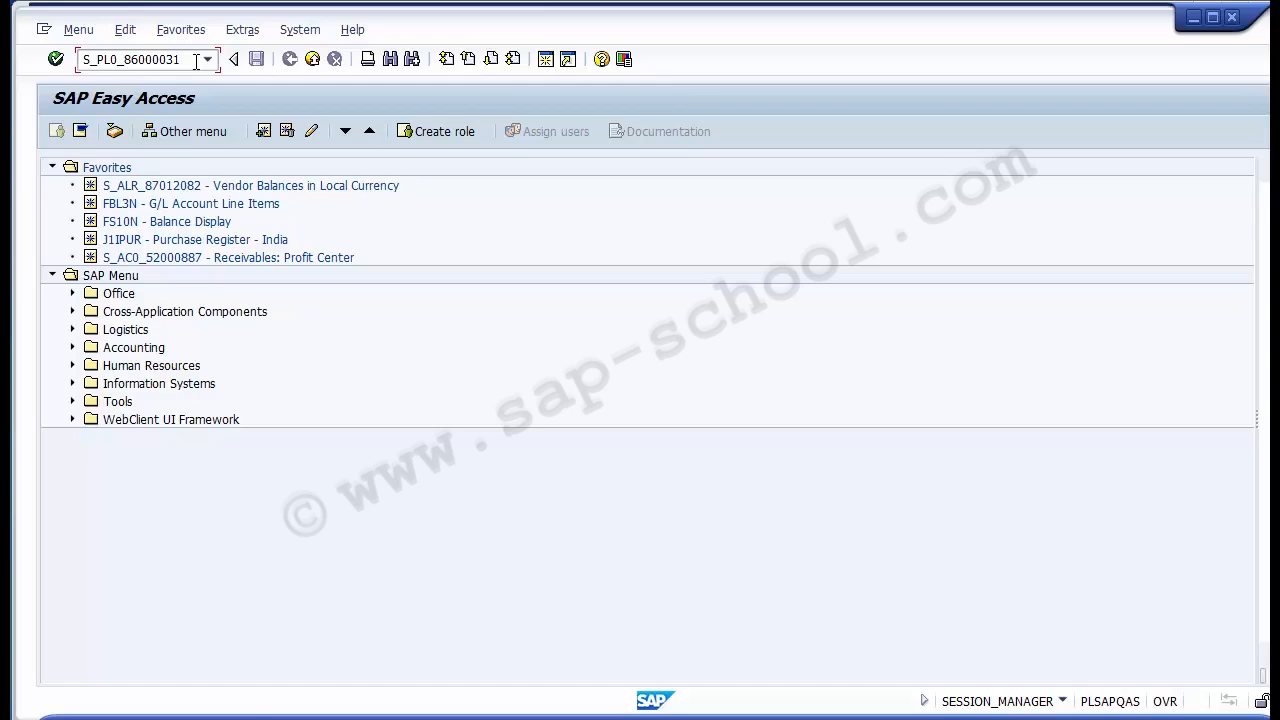
{"action": "key", "text": "Return"}
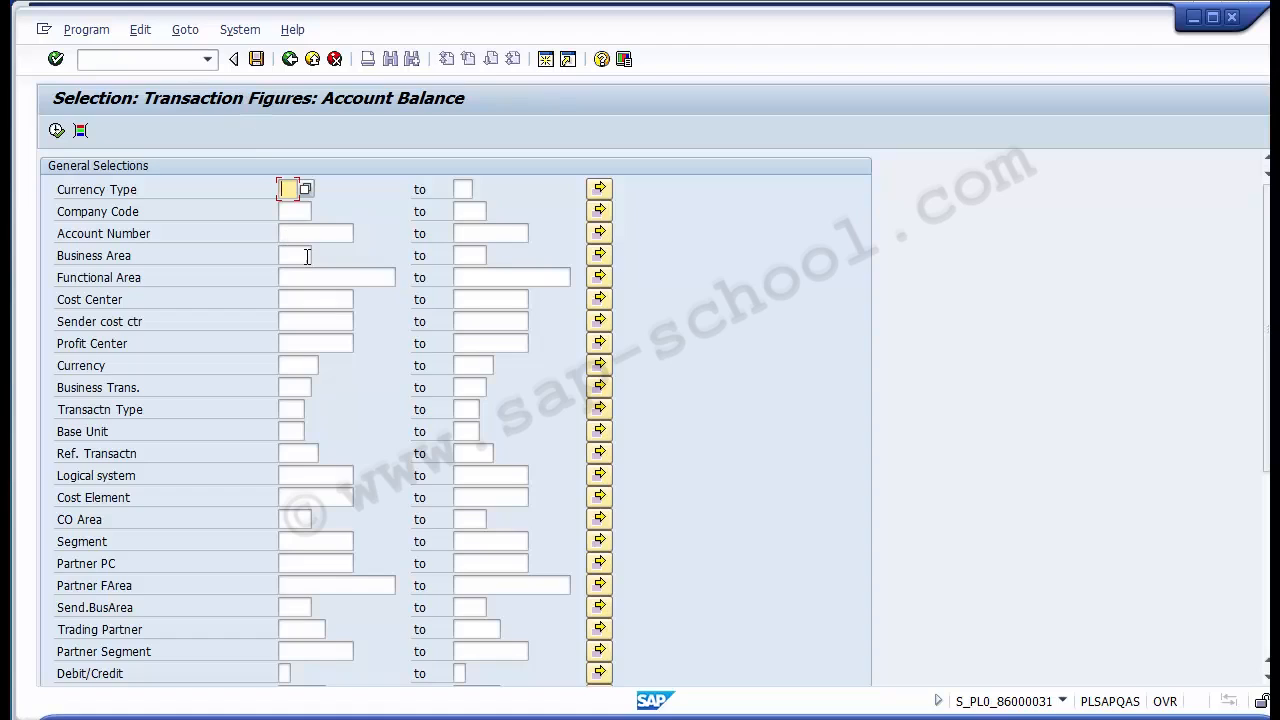
{"action": "left_click", "coordinate": [107, 258]}
{"action": "left_click_drag", "start_coordinate": [112, 366], "coordinate": [55, 368]}
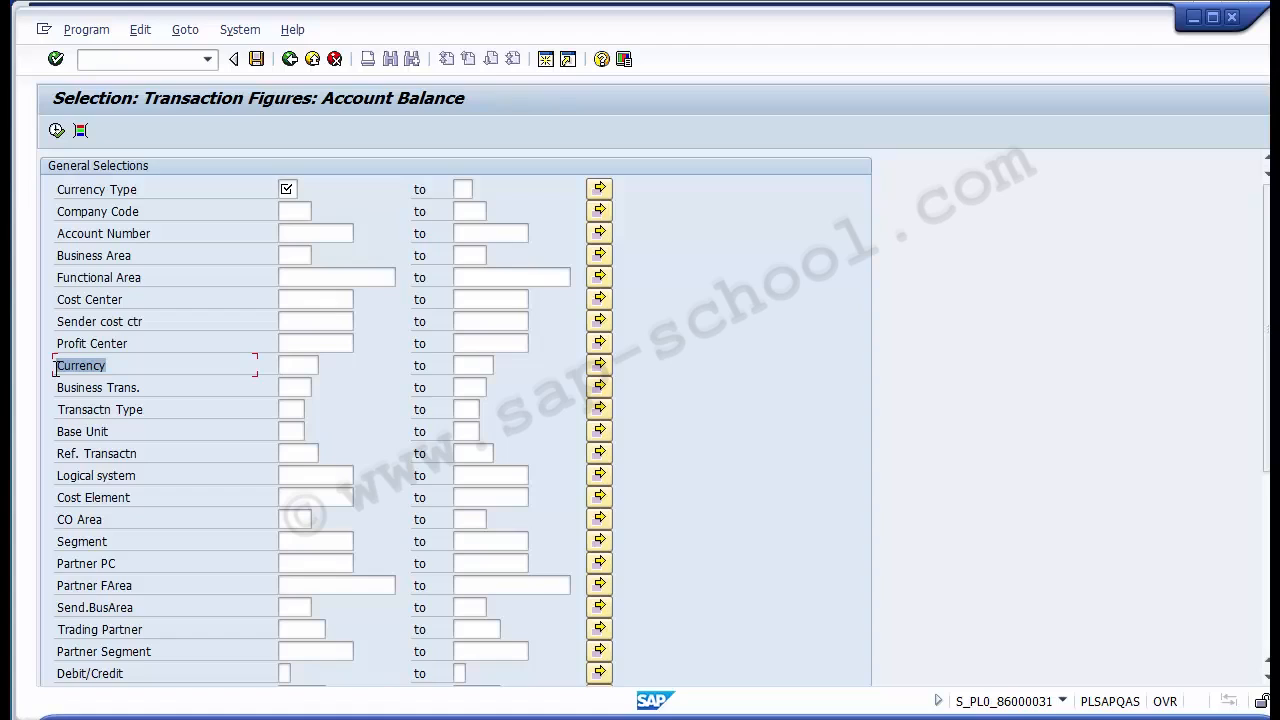
{"action": "left_click", "coordinate": [90, 519]}
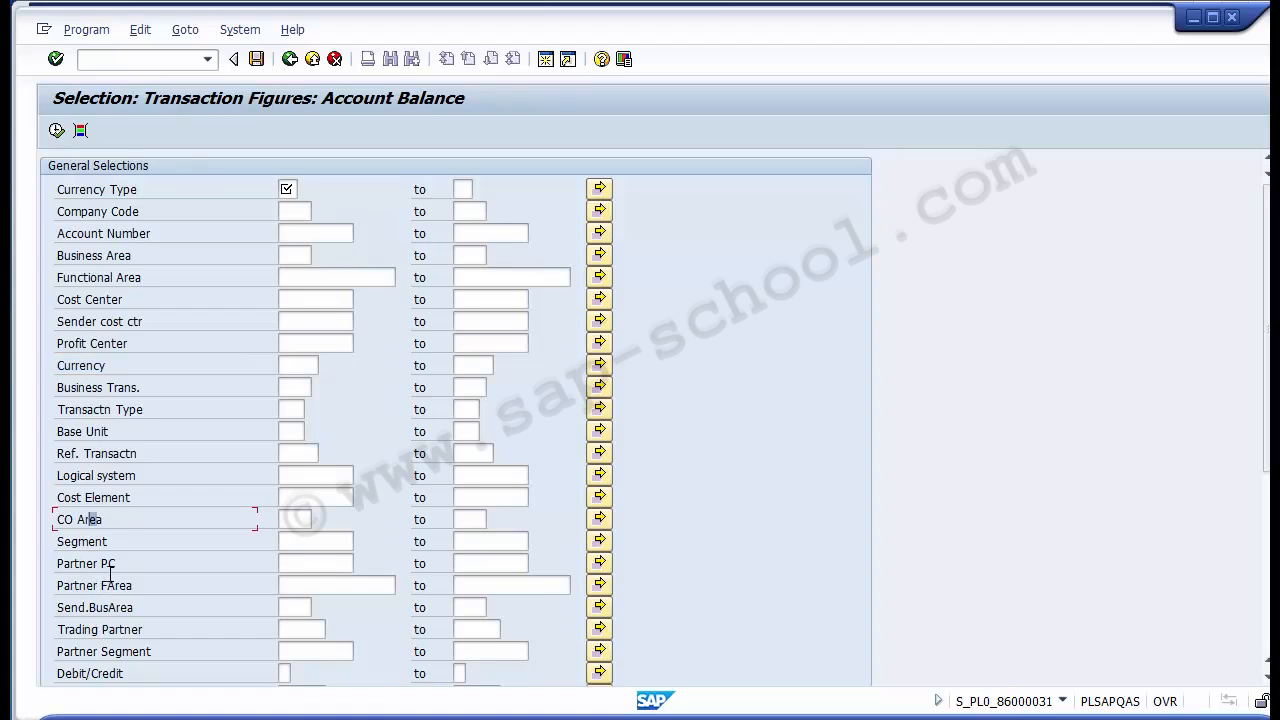
{"action": "left_click", "coordinate": [81, 541]}
{"action": "double_click", "coordinate": [80, 541]}
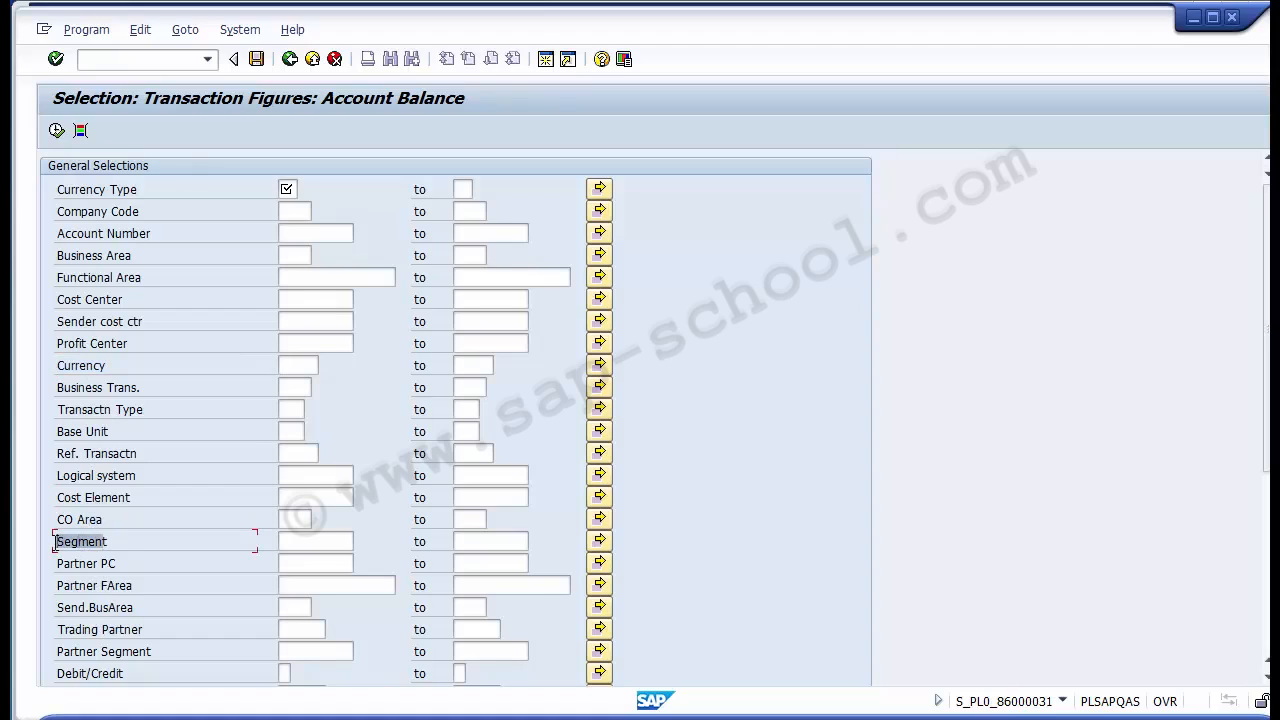
- Set the Currency Type to 10, Company code currency, from its list of possible values
{"action": "left_click", "coordinate": [287, 190]}
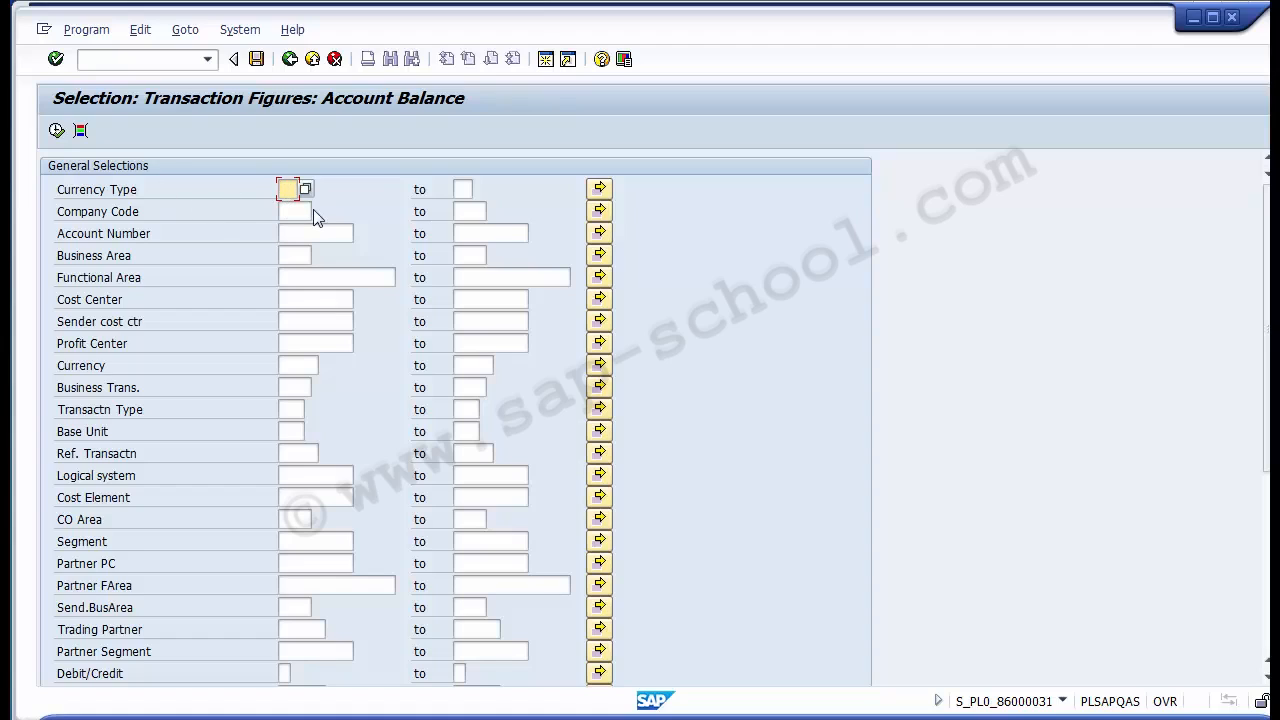
{"action": "left_click", "coordinate": [292, 216]}
{"action": "left_click", "coordinate": [296, 191]}
{"action": "left_click", "coordinate": [308, 190]}
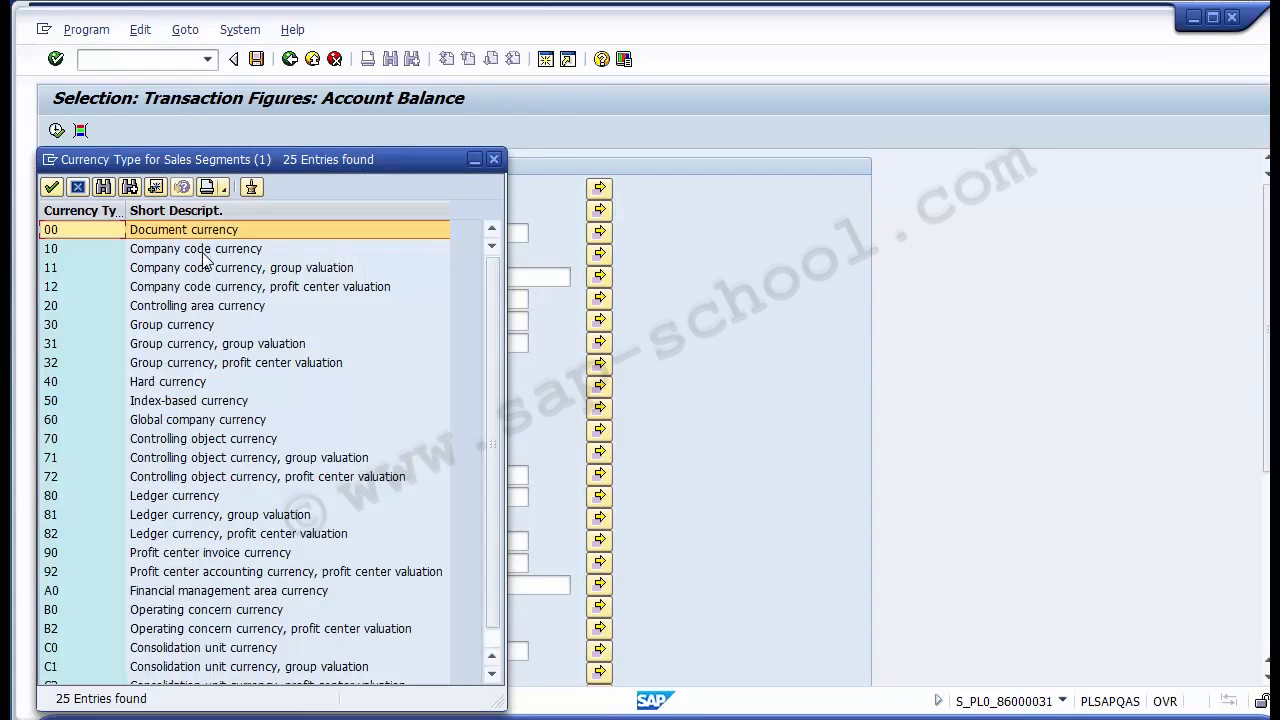
{"action": "left_click", "coordinate": [205, 254]}
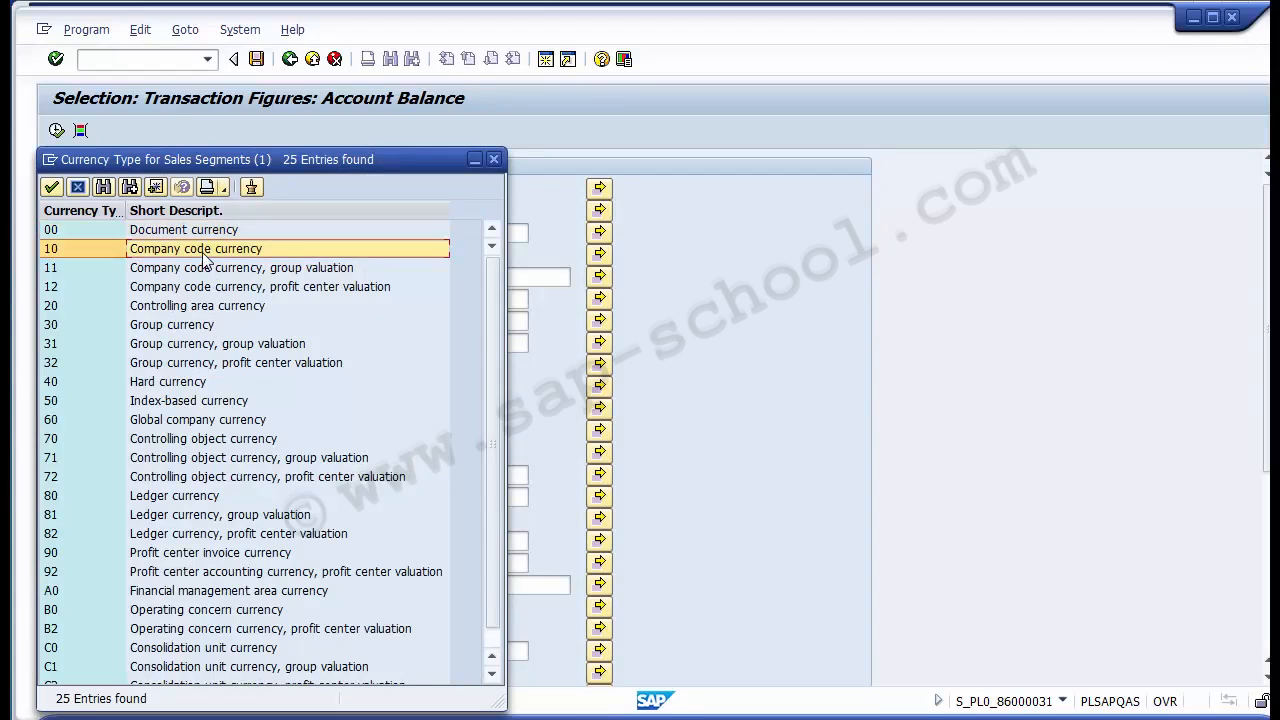
{"action": "double_click", "coordinate": [152, 250]}
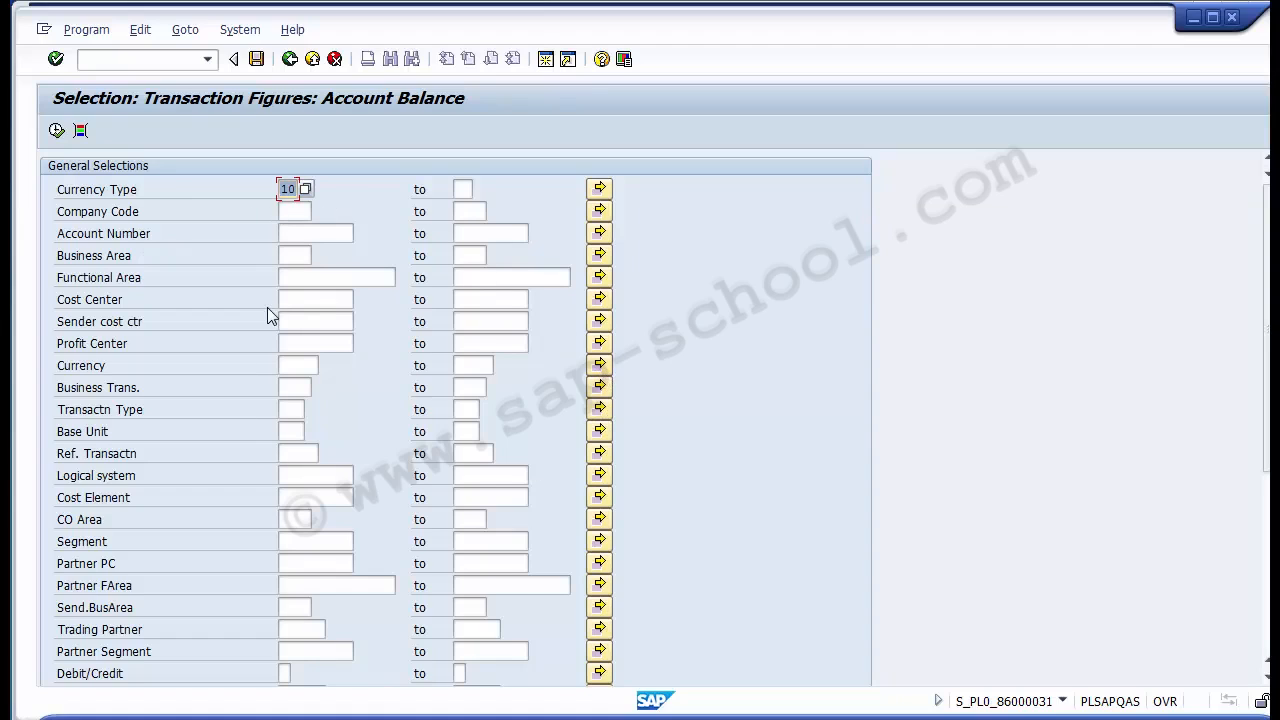
- Set the Company Code to 1000 and leave the account number range empty
{"action": "left_click", "coordinate": [297, 213]}
{"action": "type", "text": "1000"}
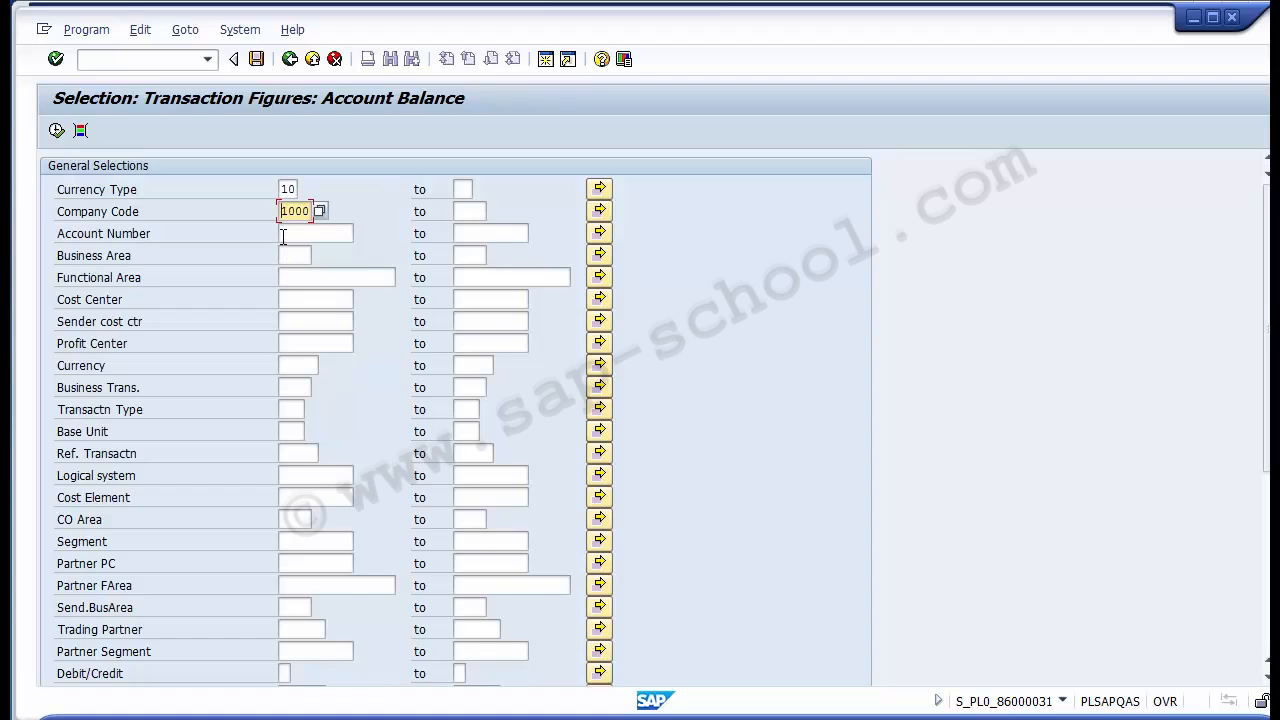
{"action": "left_click", "coordinate": [283, 236]}
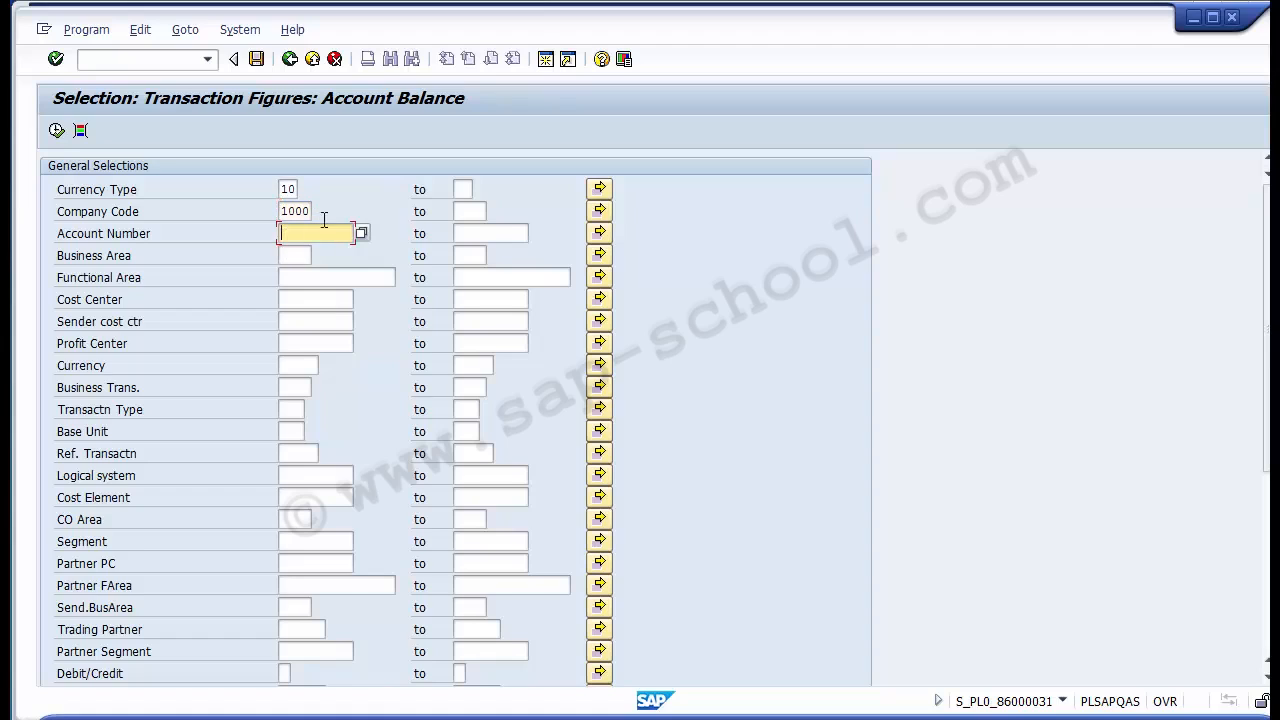
{"action": "left_click", "coordinate": [520, 230]}
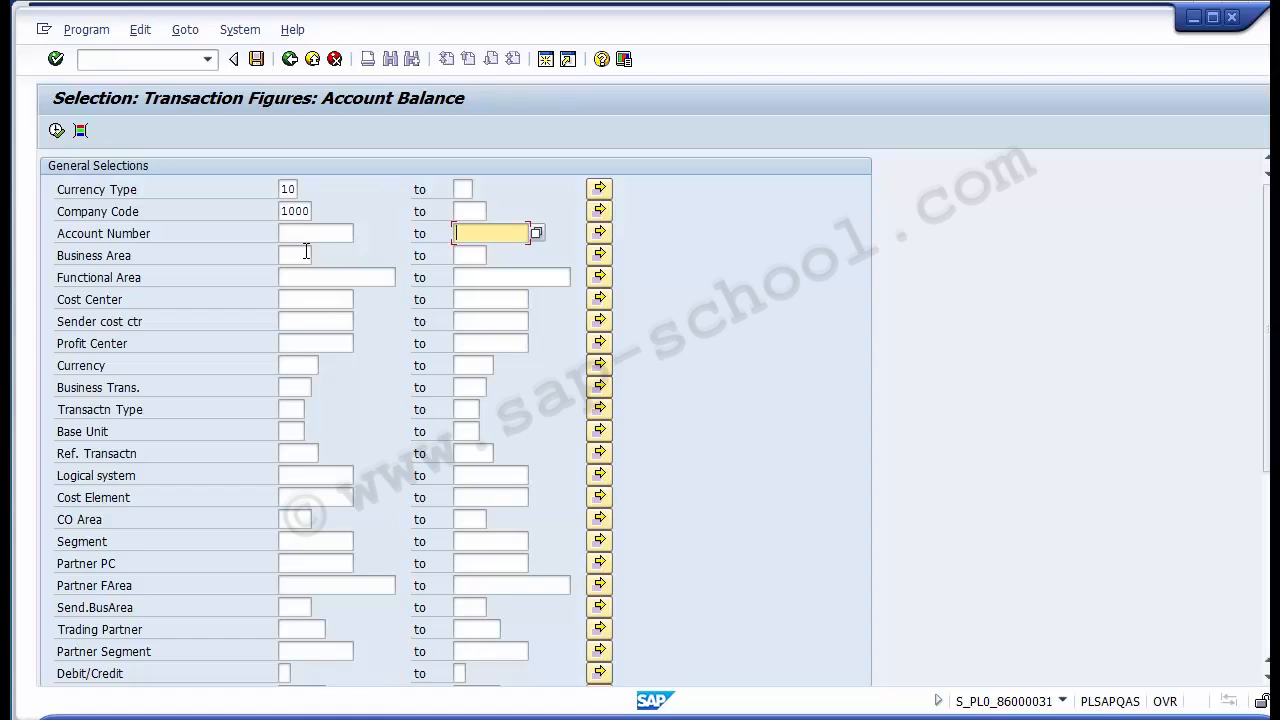
- Look up profit centers via the standard hierarchy for controlling area 1000
{"action": "left_click", "coordinate": [315, 344]}
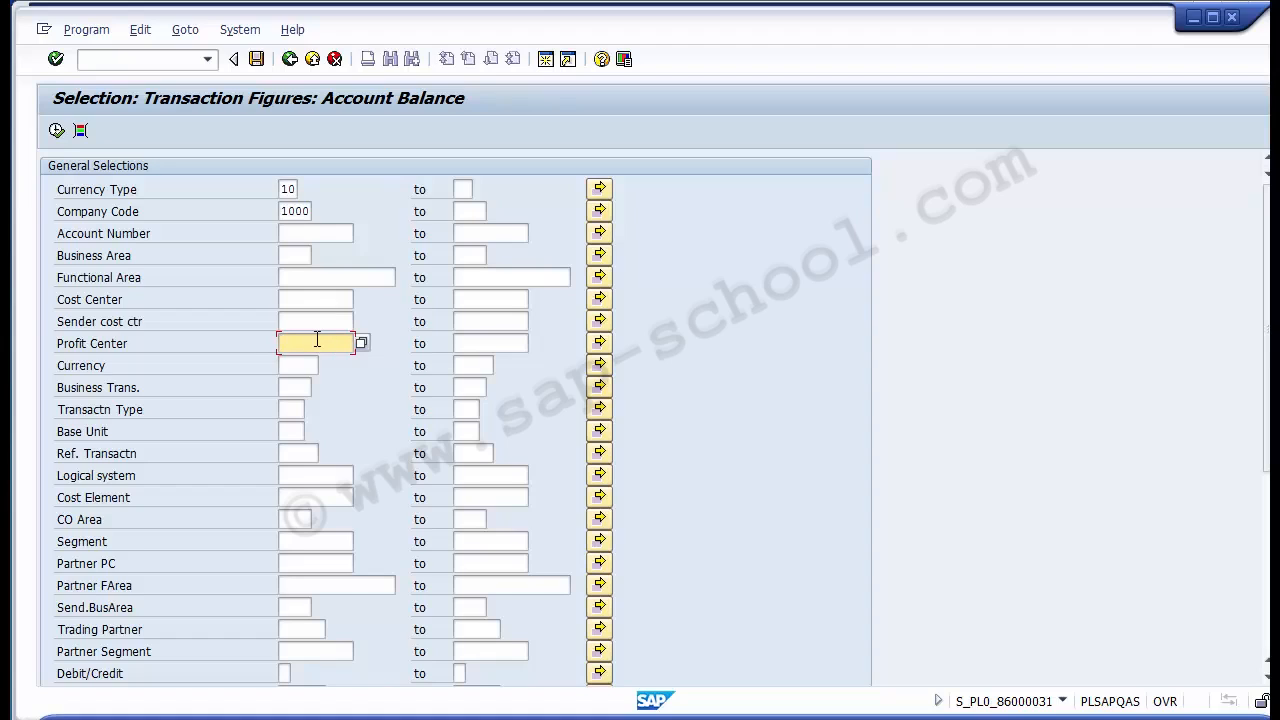
{"action": "key", "text": "F8"}
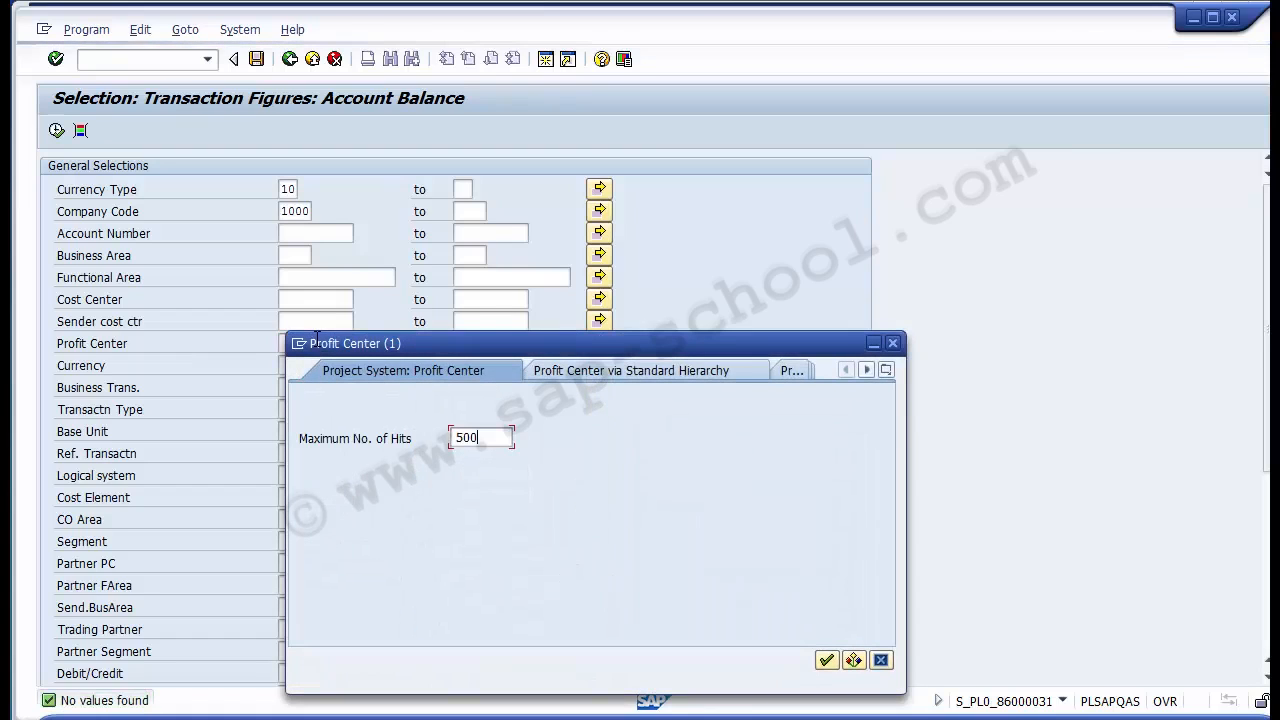
{"action": "left_click", "coordinate": [630, 374]}
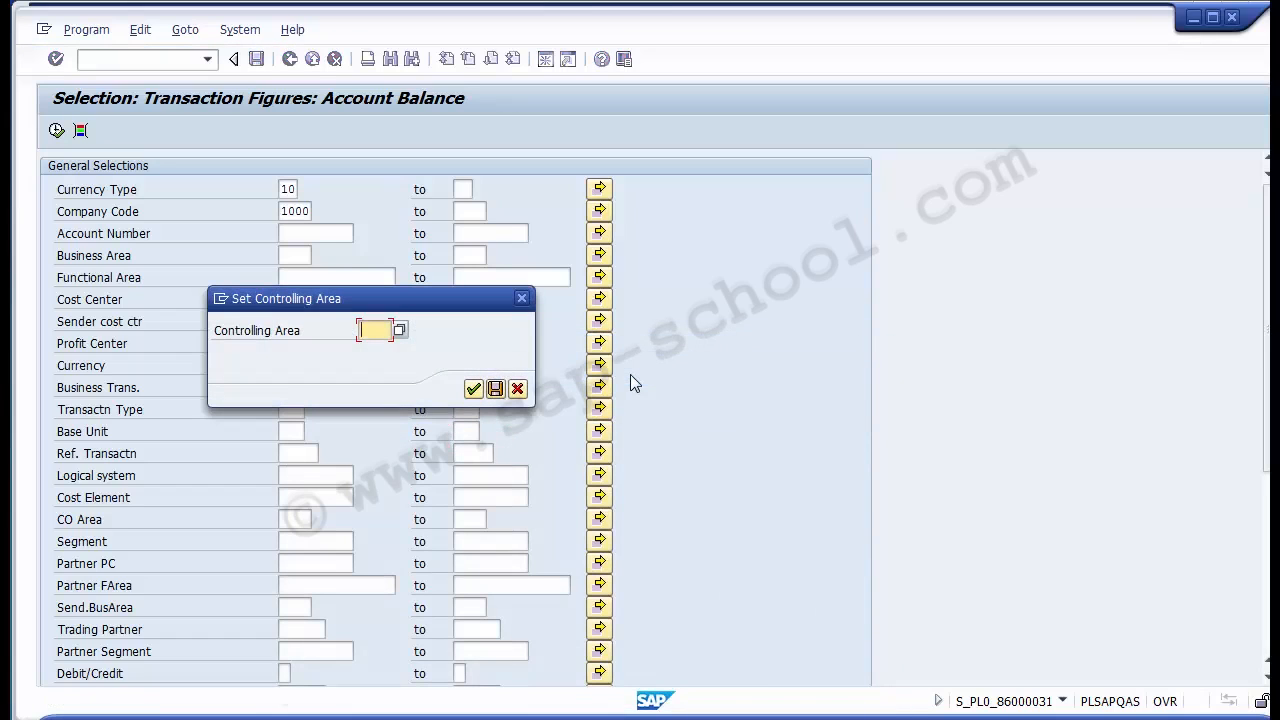
{"action": "type", "text": "1000"}
{"action": "key", "text": "Return"}
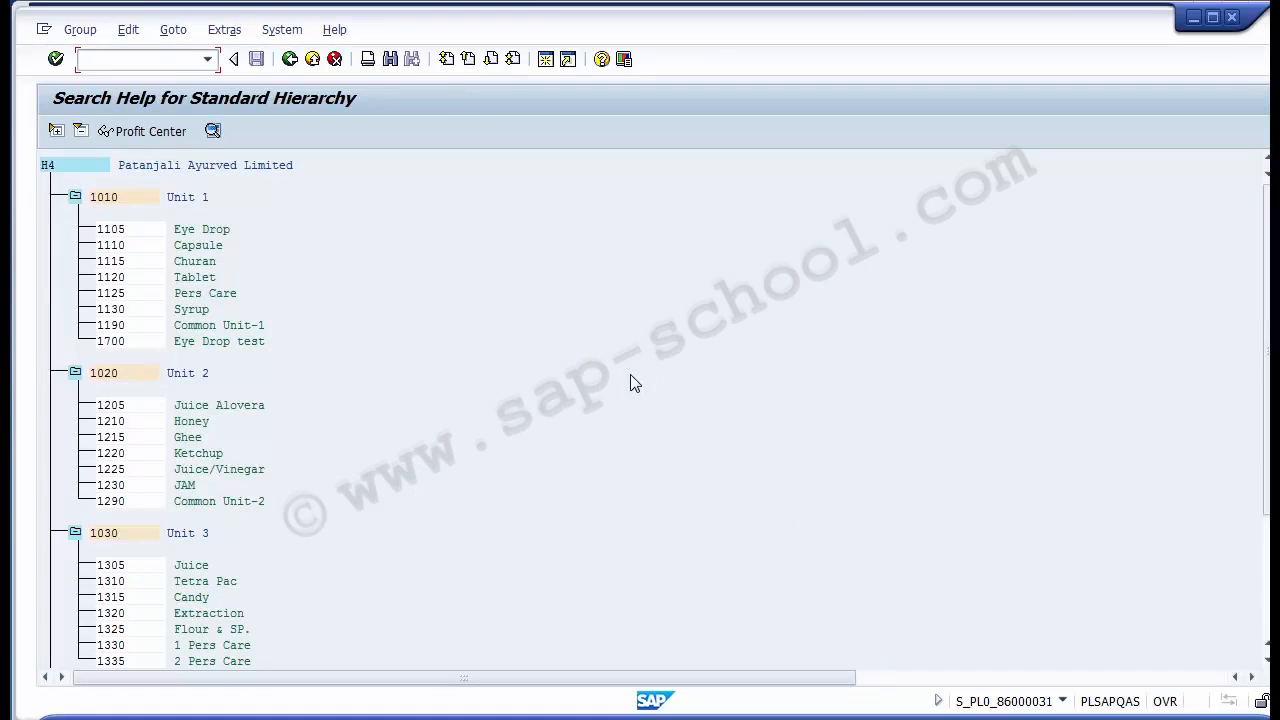
- Pick profit center 1105 Eye Drop under Unit 1 in the standard hierarchy as the start of the range
{"action": "left_click", "coordinate": [195, 376]}
{"action": "left_click", "coordinate": [186, 536]}
{"action": "left_click", "coordinate": [180, 198]}
{"action": "left_click", "coordinate": [184, 231]}
{"action": "left_click", "coordinate": [185, 260]}
{"action": "left_click", "coordinate": [187, 293]}
{"action": "left_click", "coordinate": [191, 325]}
{"action": "left_click", "coordinate": [184, 231]}
{"action": "left_click", "coordinate": [102, 237]}
{"action": "left_click", "coordinate": [288, 60]}
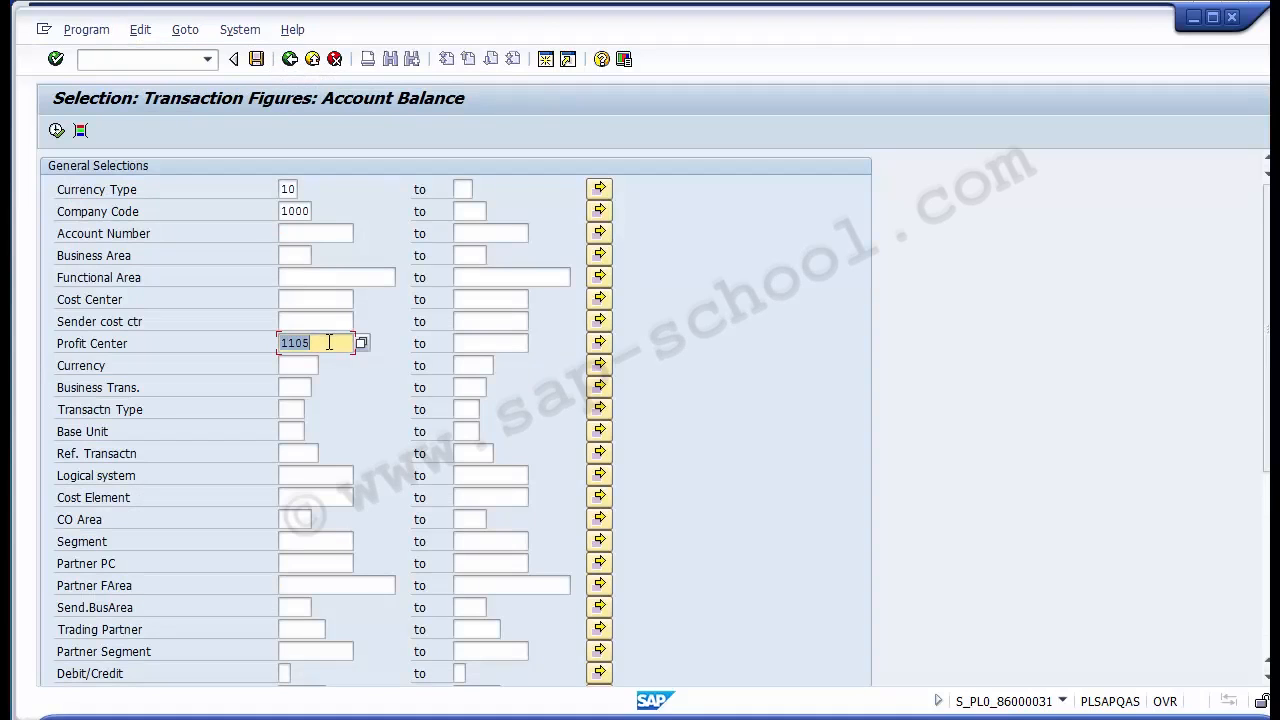
- Set the end of the Profit Center range to 1190
{"action": "left_click", "coordinate": [473, 340]}
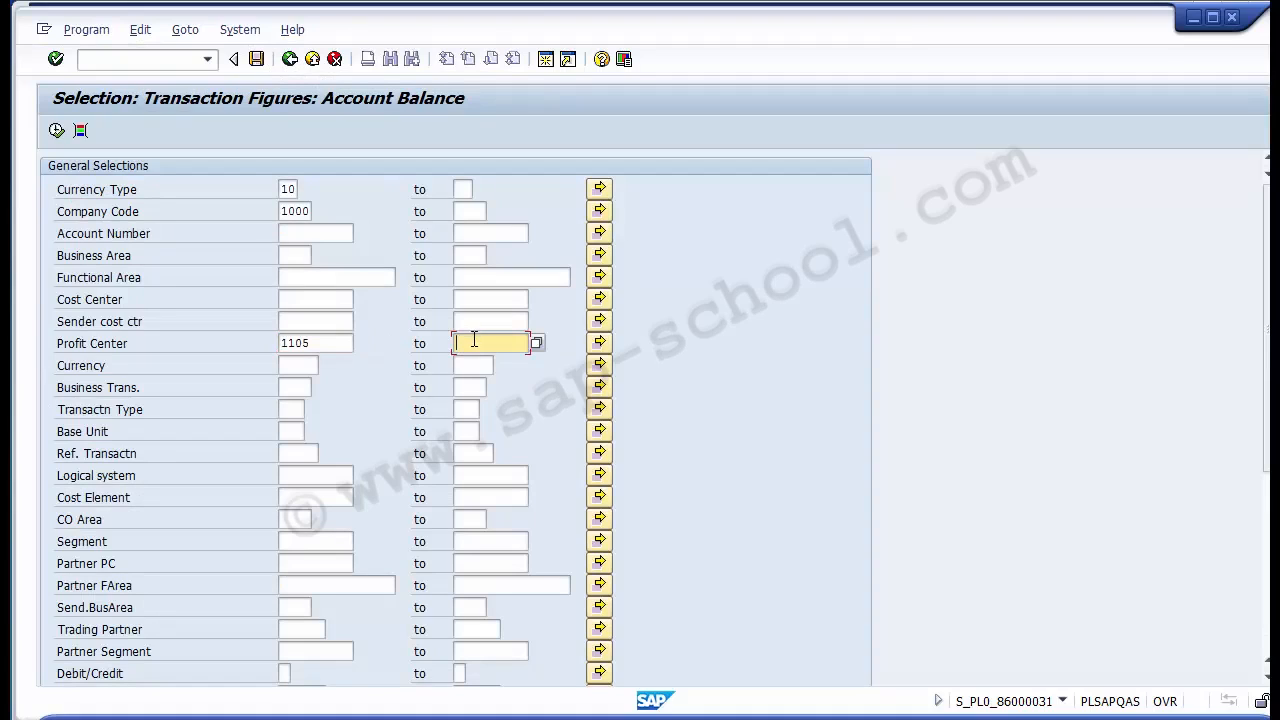
{"action": "type", "text": "1190"}
{"action": "left_click", "coordinate": [328, 341]}
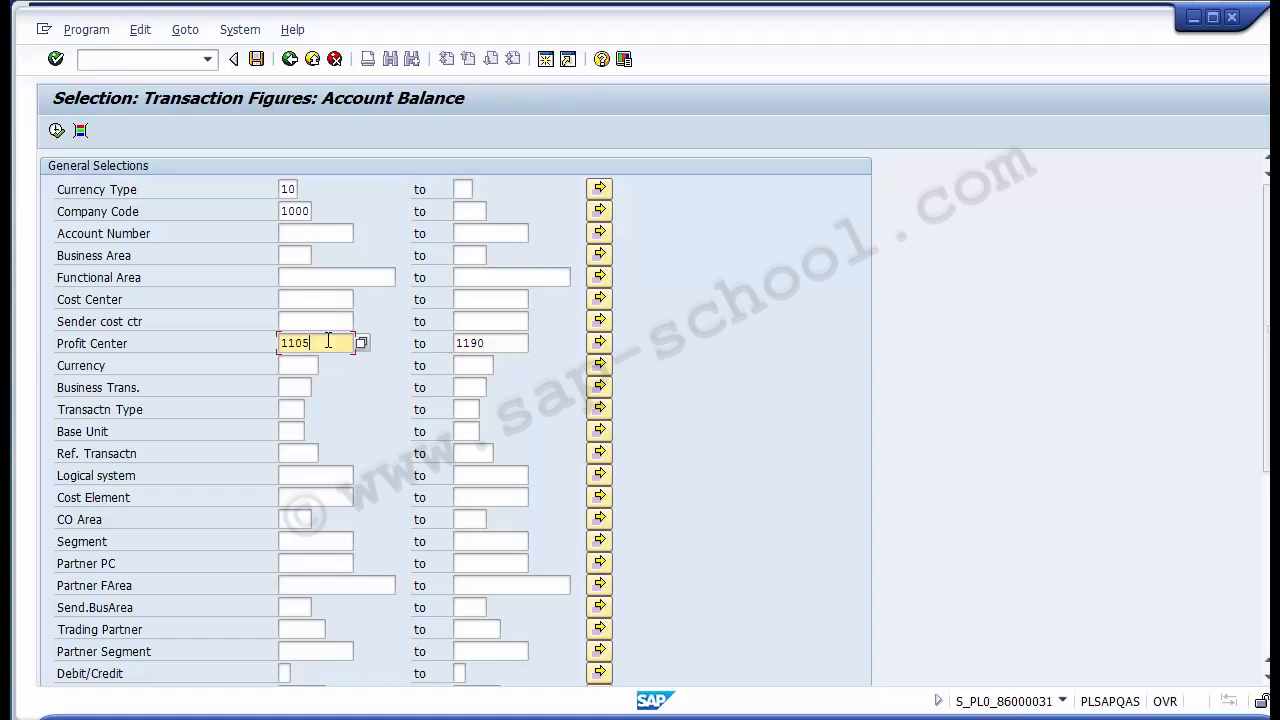
{"action": "left_click", "coordinate": [505, 342]}
{"action": "left_click", "coordinate": [339, 341]}
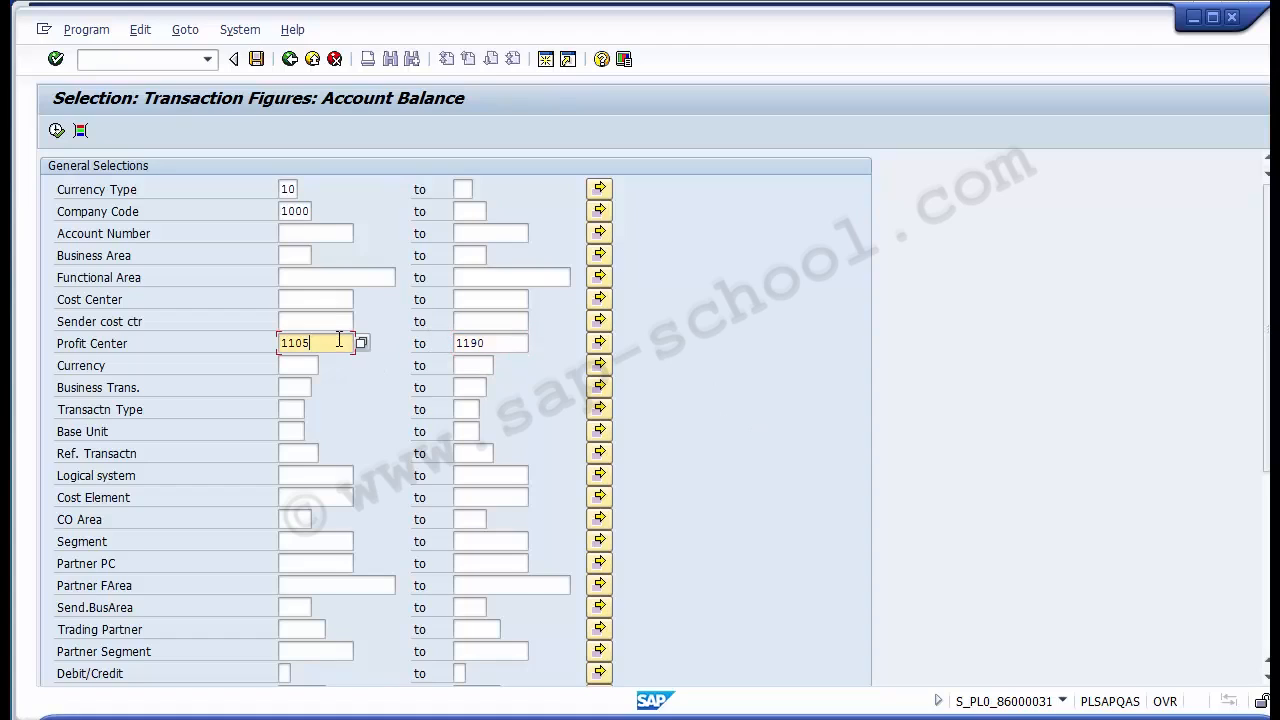
{"action": "left_click", "coordinate": [518, 344]}
{"action": "left_click", "coordinate": [326, 346]}
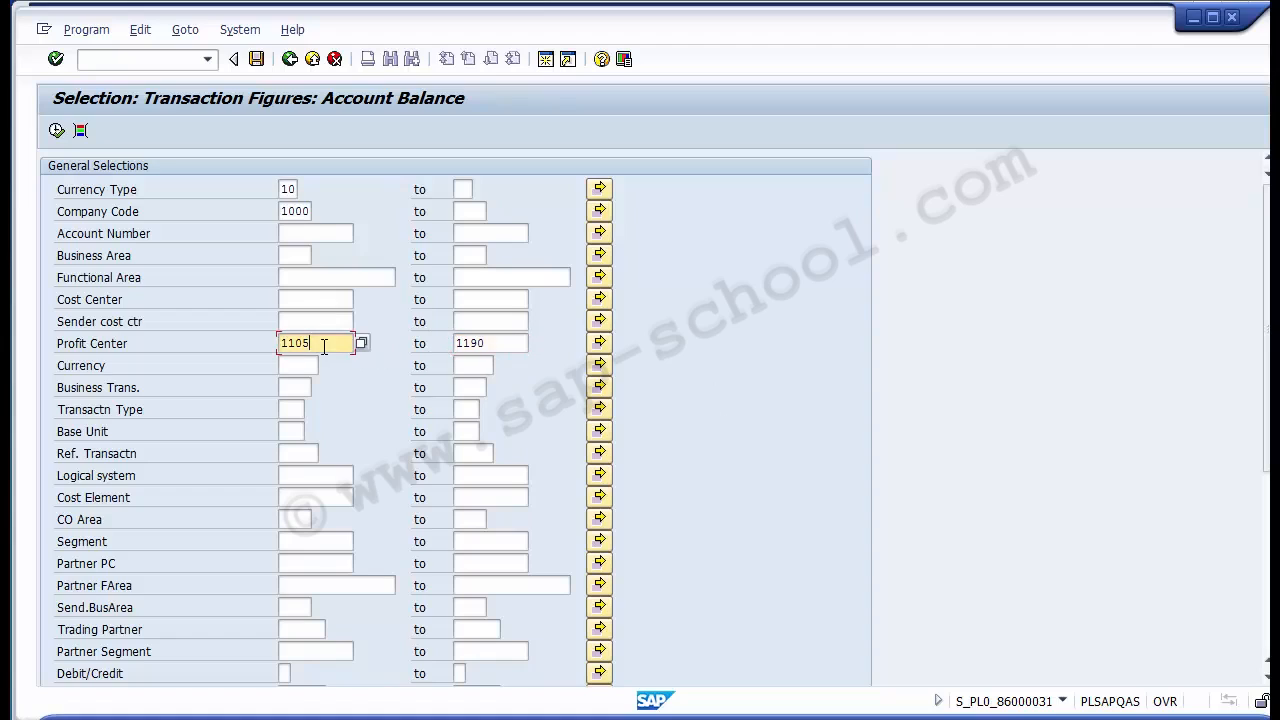
{"action": "left_click", "coordinate": [500, 340]}
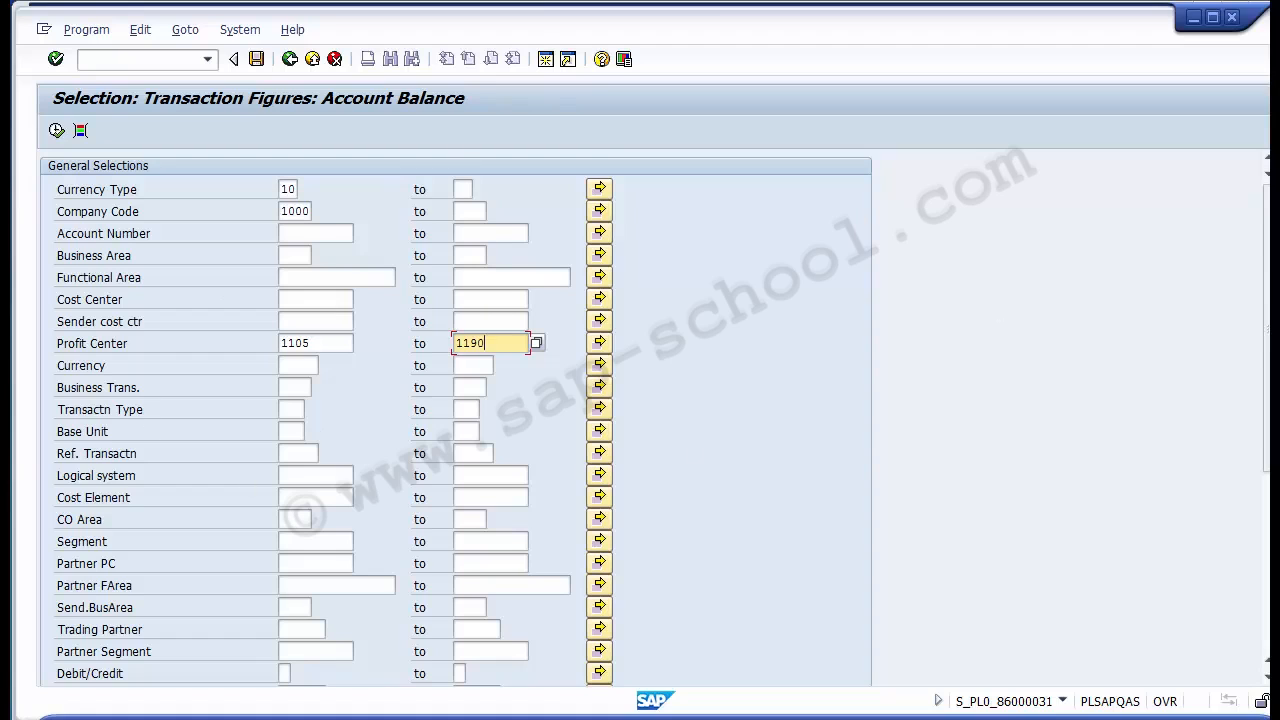
- Set the report's Ledger to 0L, Companies Act,2013, from its list of possible entries
{"action": "left_click_drag", "start_coordinate": [1267, 284], "coordinate": [1258, 547]}
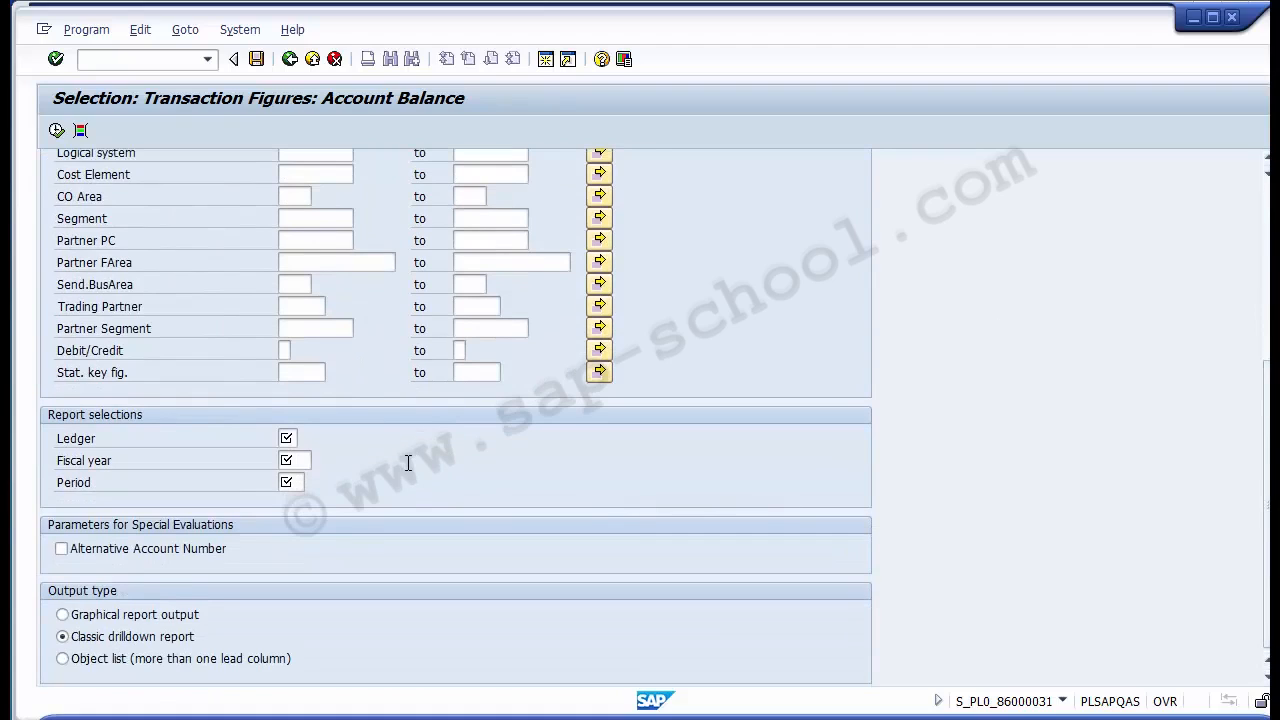
{"action": "left_click", "coordinate": [106, 439]}
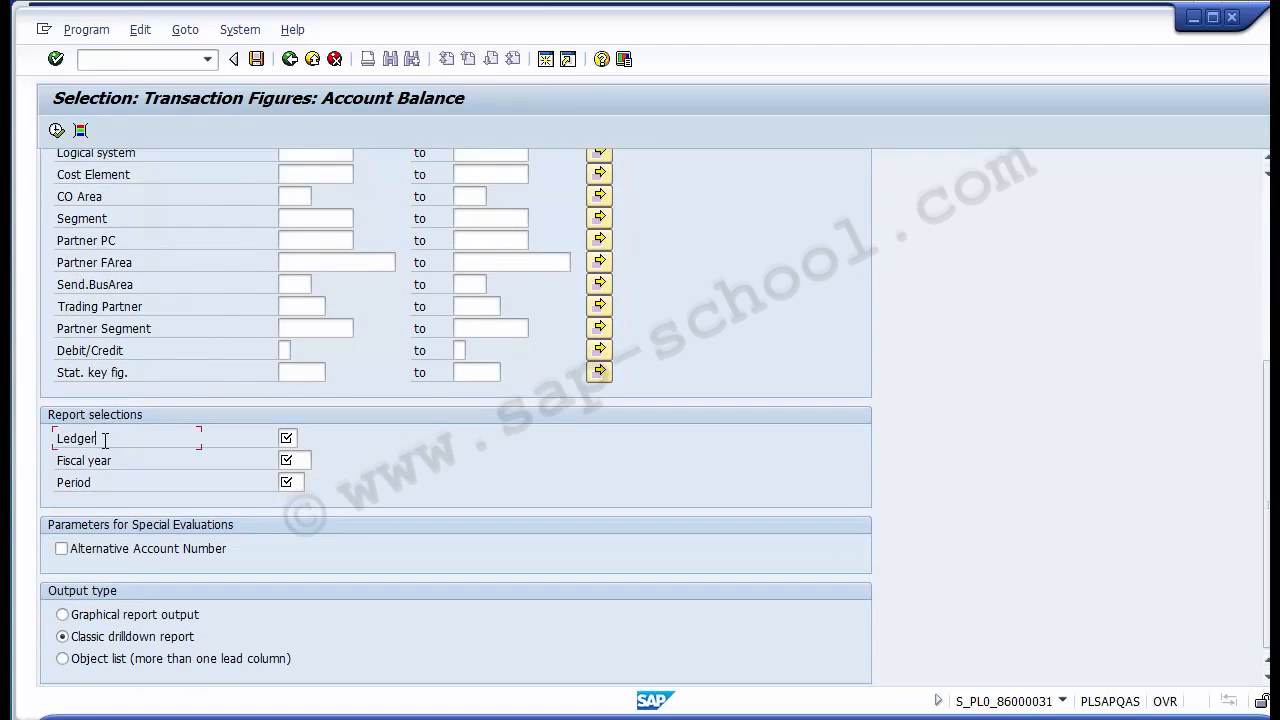
{"action": "left_click", "coordinate": [294, 444]}
{"action": "left_click", "coordinate": [303, 440]}
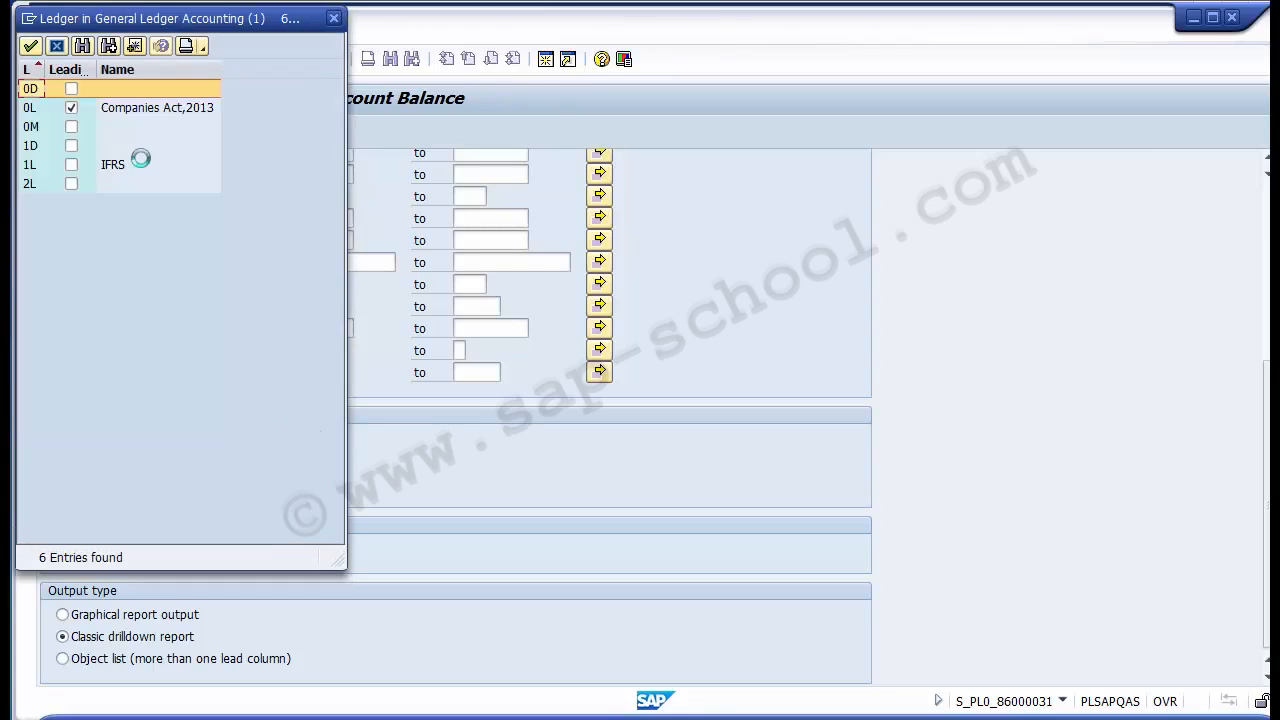
{"action": "left_click", "coordinate": [155, 110]}
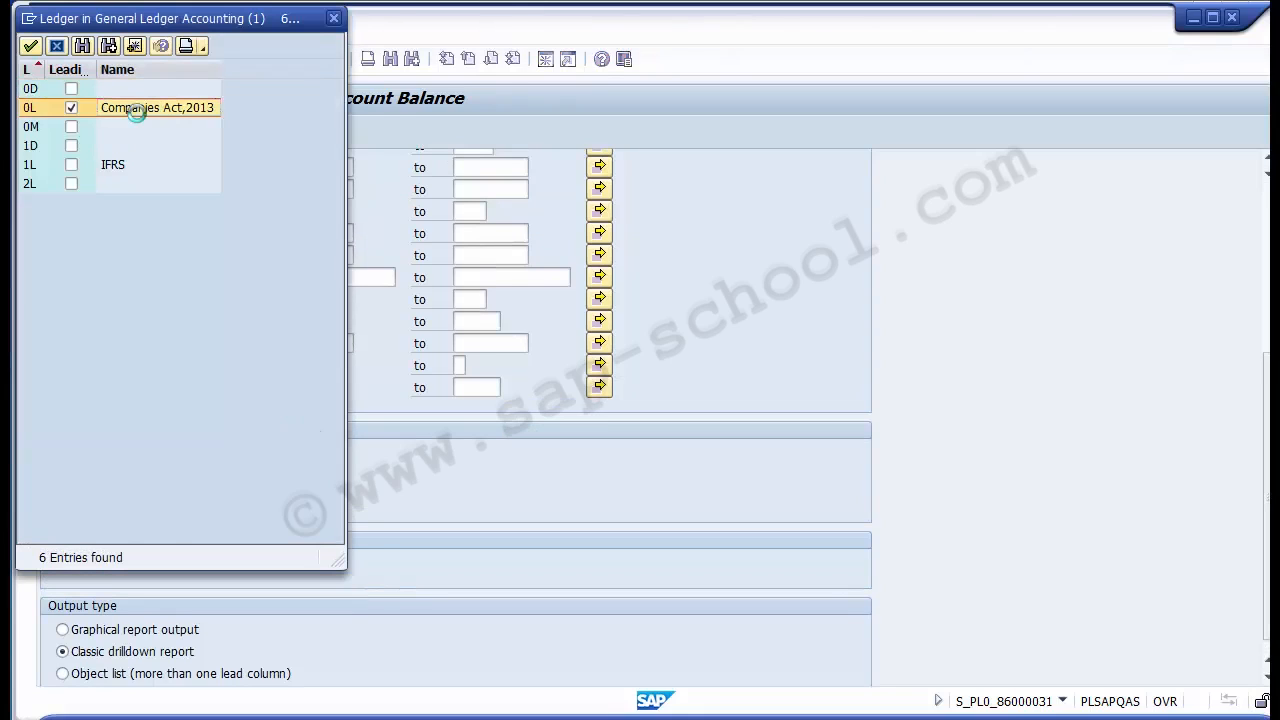
{"action": "double_click", "coordinate": [137, 112]}
- Set the Fiscal year to 2014 and the Period to 01 in the report selections
{"action": "left_click", "coordinate": [299, 475]}
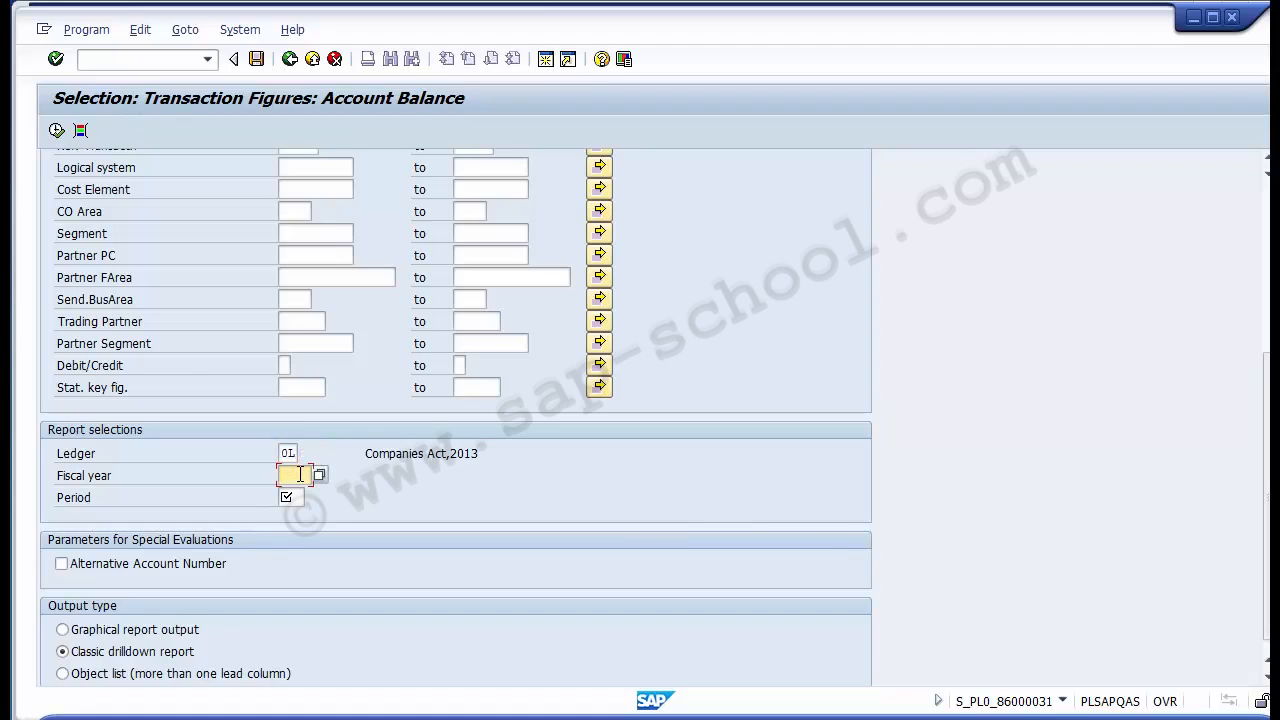
{"action": "type", "text": "2014"}
{"action": "left_click", "coordinate": [300, 497]}
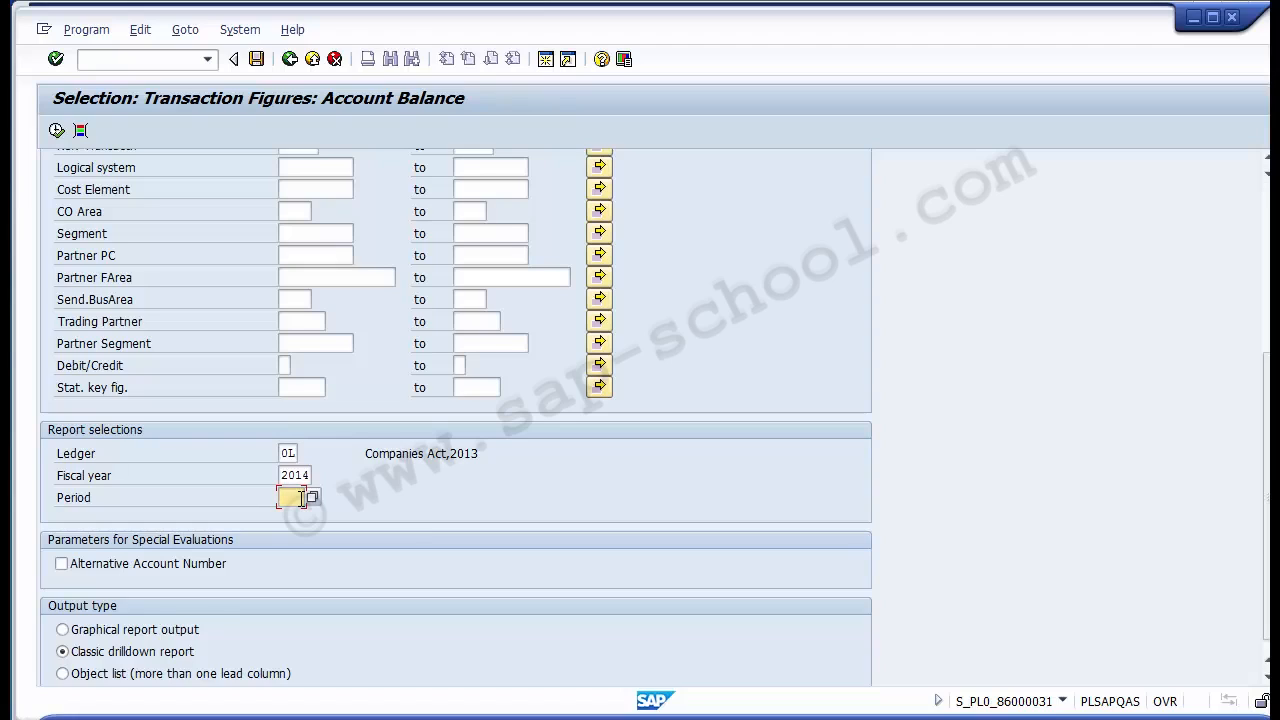
{"action": "type", "text": "01"}
- Review the currency type, company code, profit center range, ledger, fiscal year and period entered for the report
{"action": "left_click_drag", "start_coordinate": [1266, 432], "coordinate": [1267, 446]}
{"action": "scroll", "coordinate": [456, 418], "scroll_direction": "up", "scroll_amount": 5}
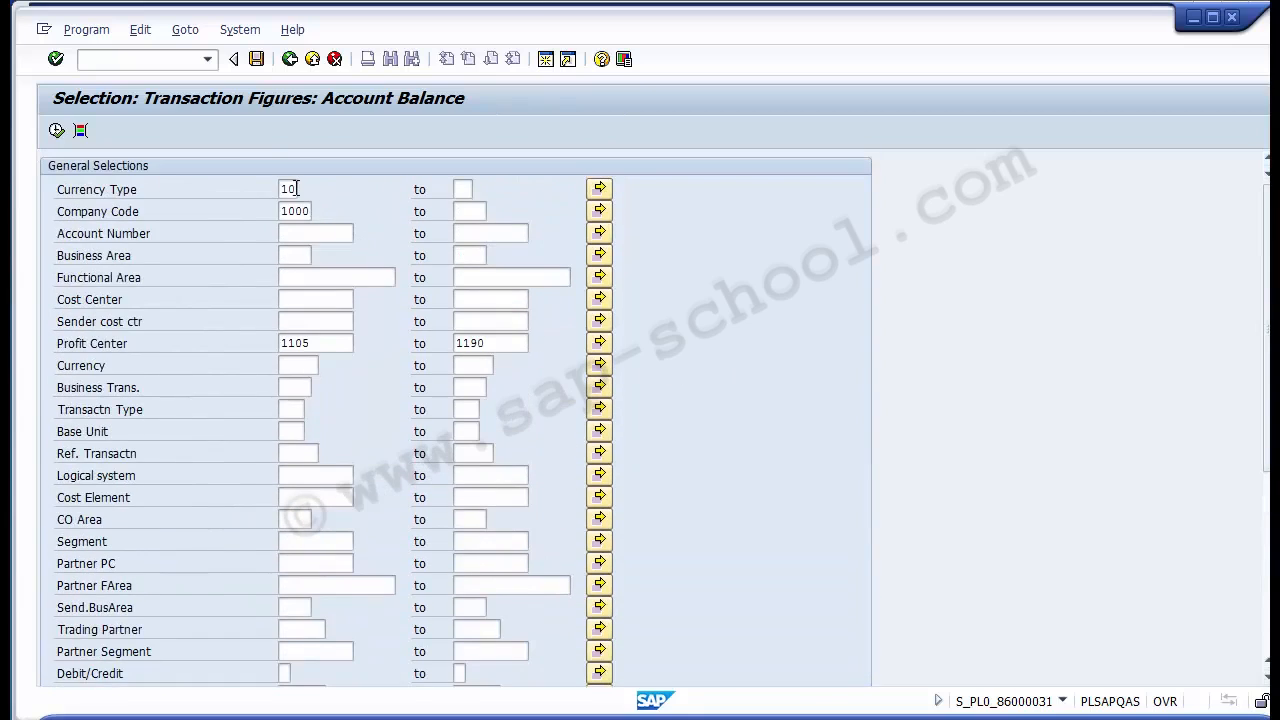
{"action": "left_click", "coordinate": [289, 189]}
{"action": "left_click", "coordinate": [296, 211]}
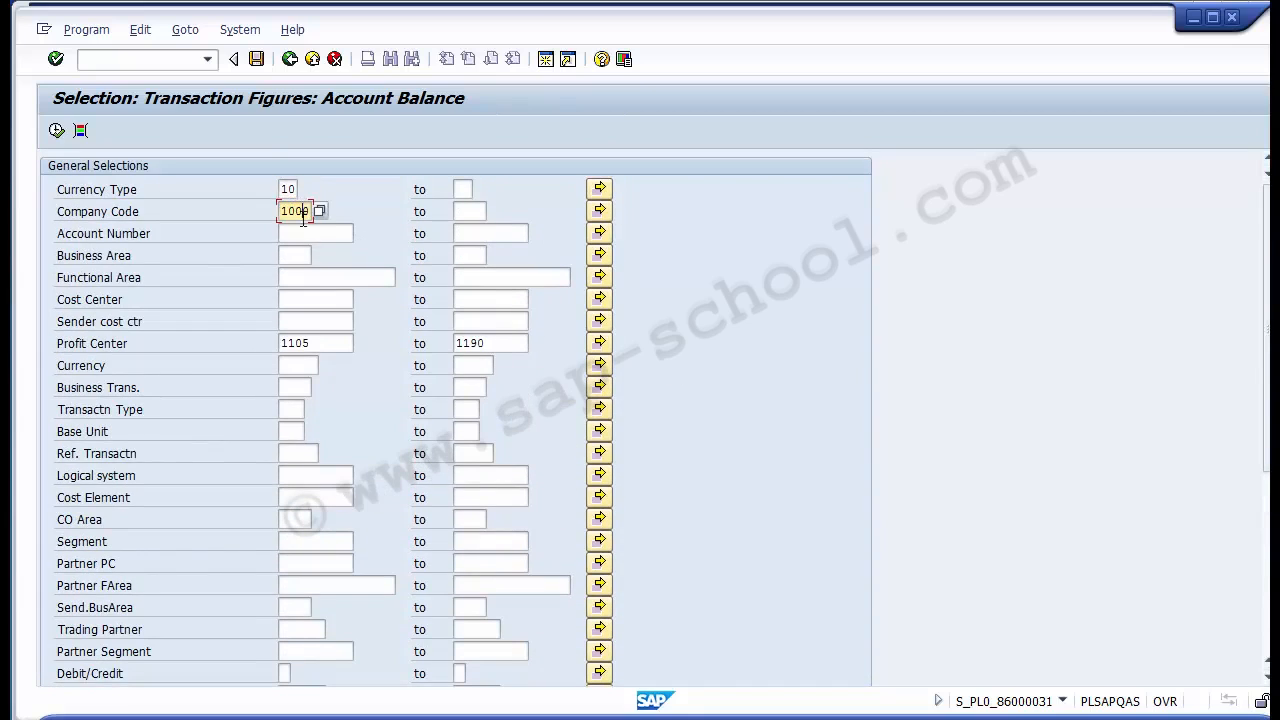
{"action": "left_click", "coordinate": [326, 342]}
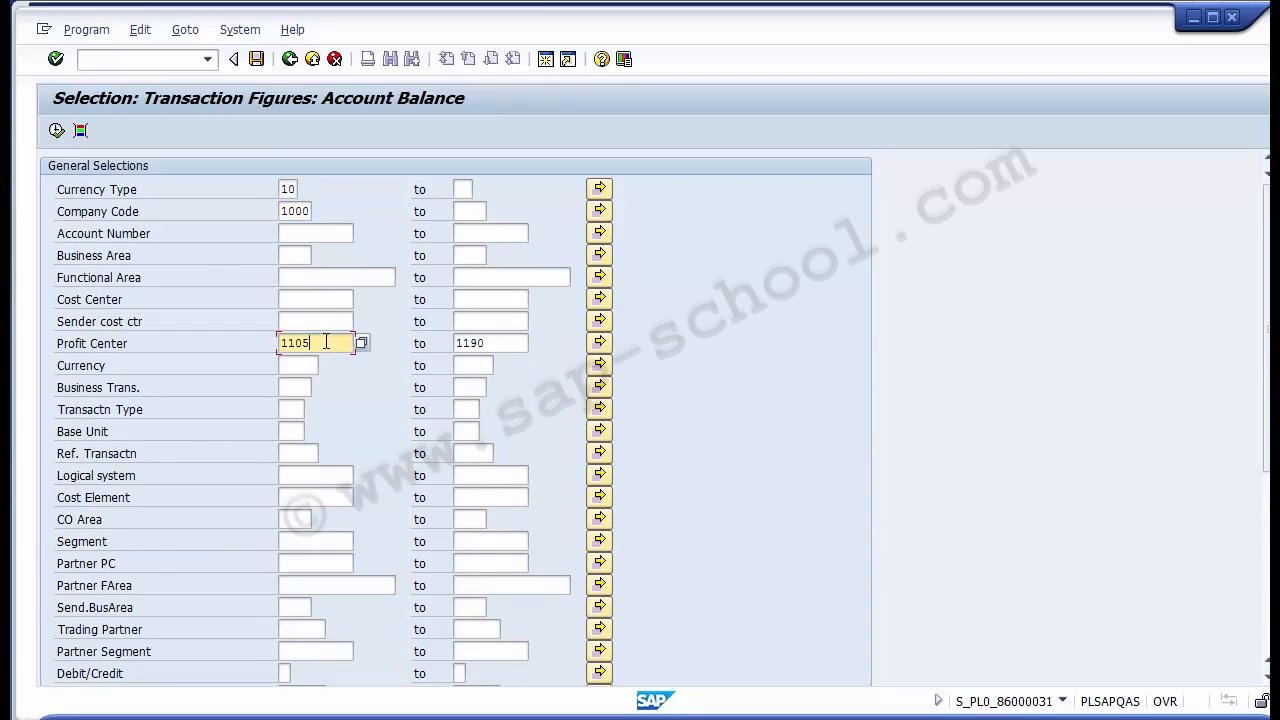
{"action": "left_click", "coordinate": [491, 341]}
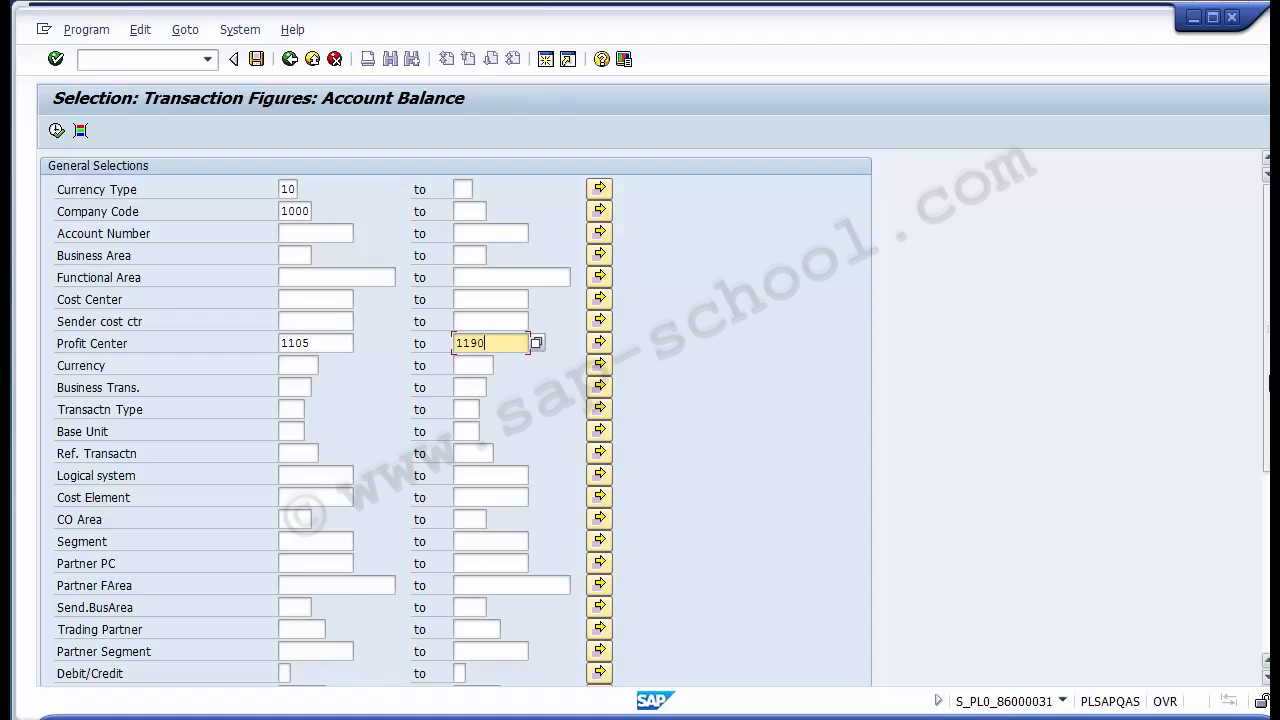
{"action": "left_click_drag", "start_coordinate": [1267, 386], "coordinate": [1261, 562]}
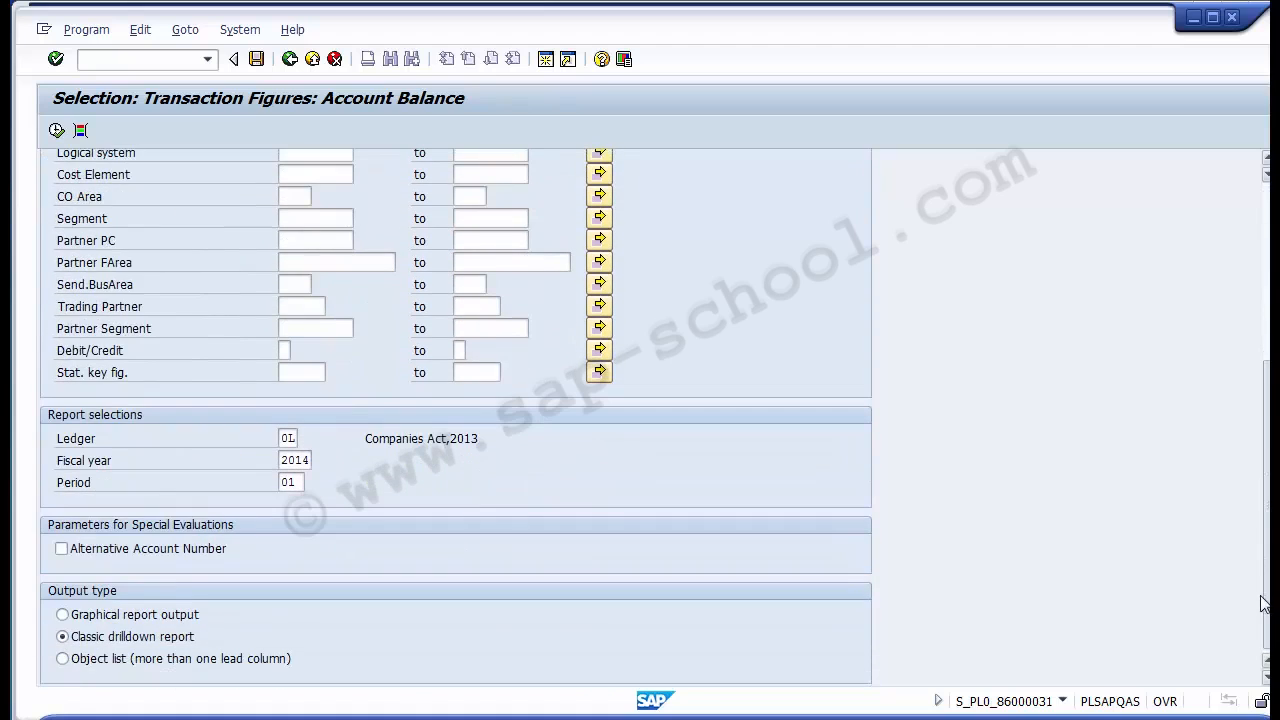
{"action": "left_click", "coordinate": [287, 447]}
{"action": "left_click", "coordinate": [291, 460]}
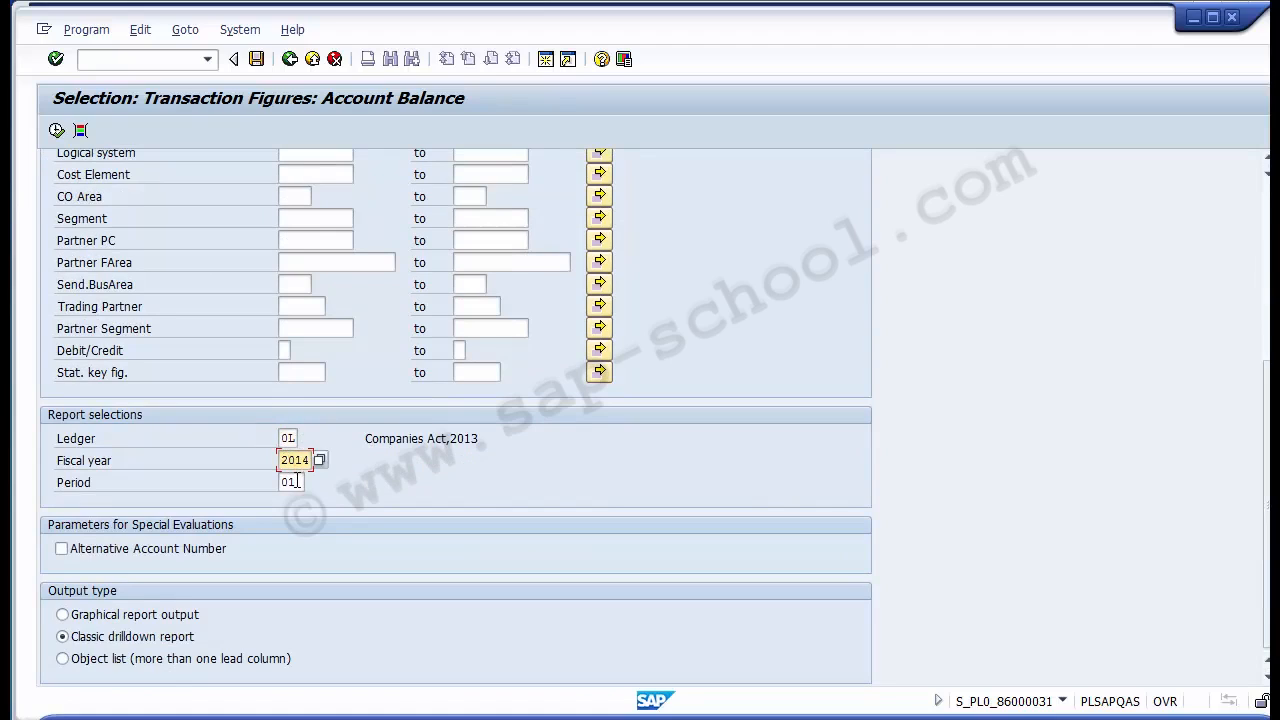
{"action": "left_click", "coordinate": [297, 481]}
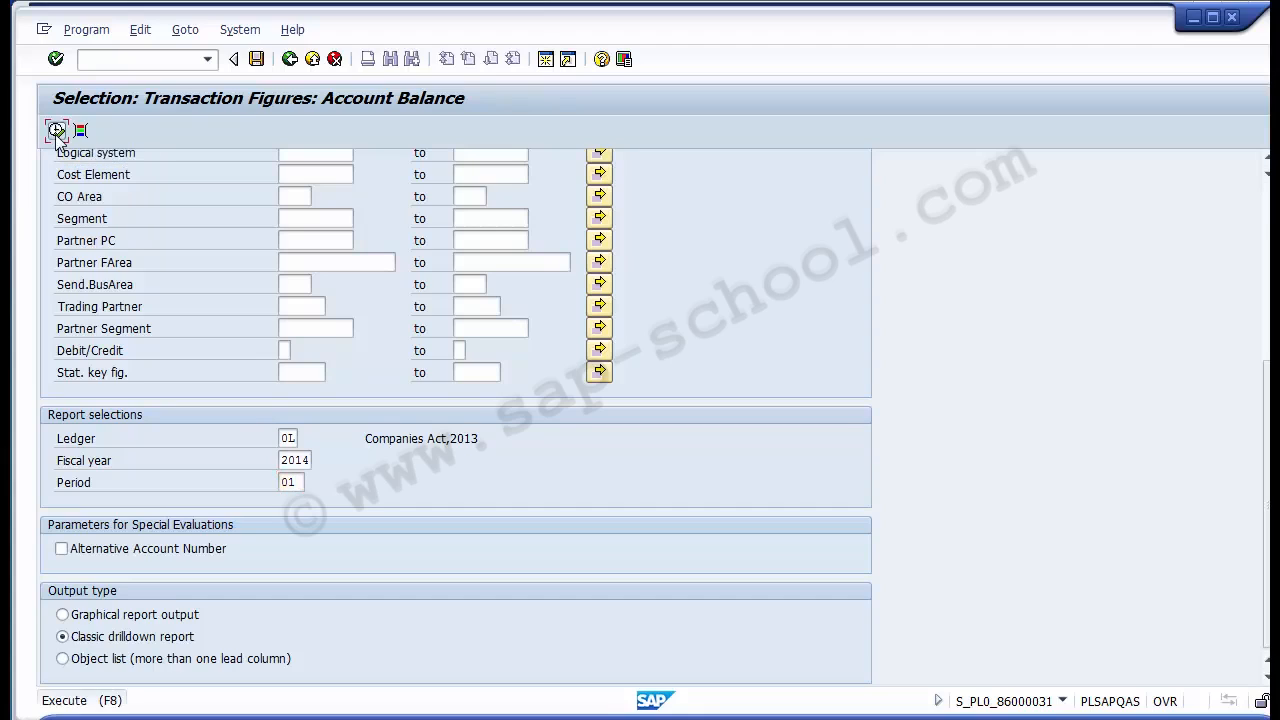
- Execute the report and bring up the overview of its figures broken down by profit center
{"action": "left_click", "coordinate": [55, 131]}
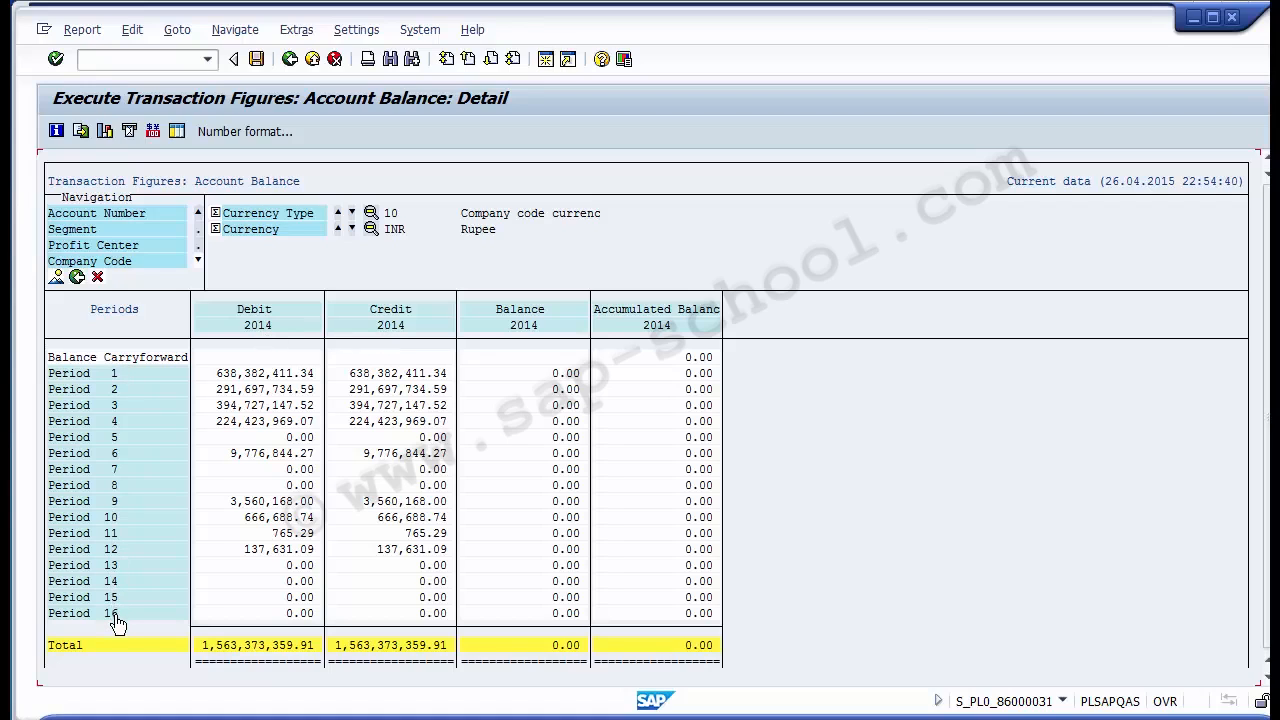
{"action": "double_click", "coordinate": [77, 375]}
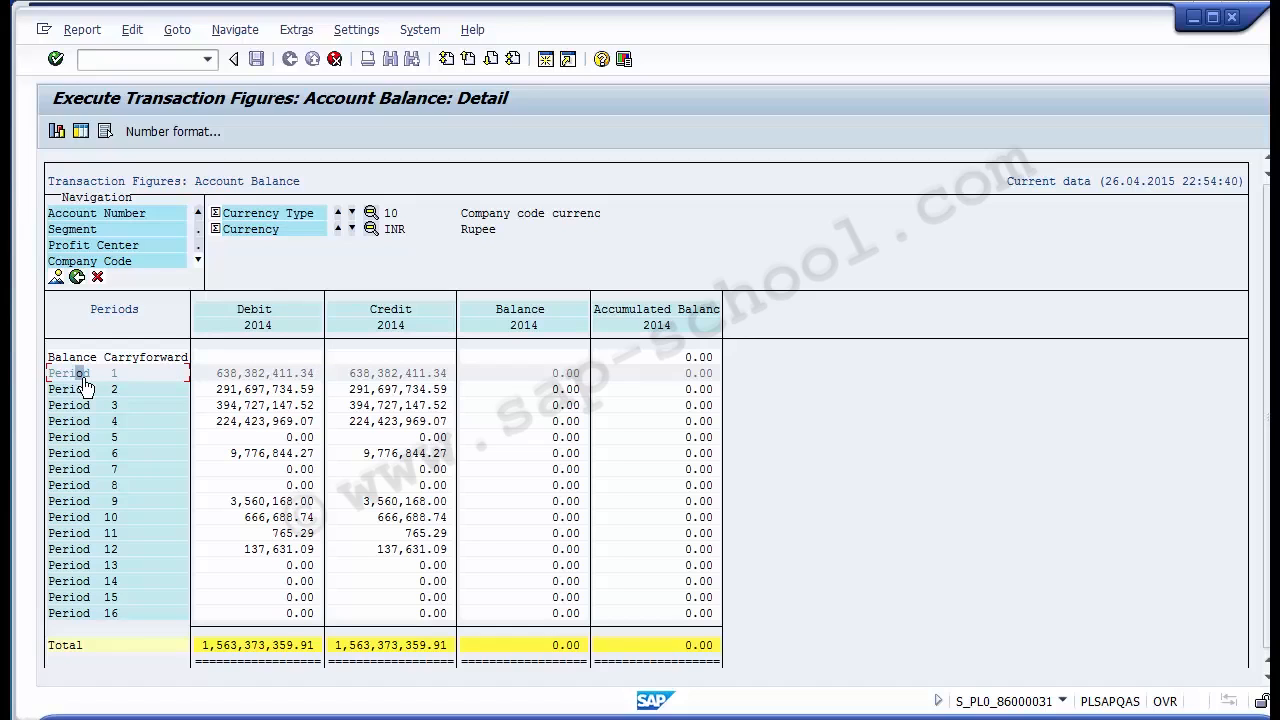
{"action": "double_click", "coordinate": [82, 245]}
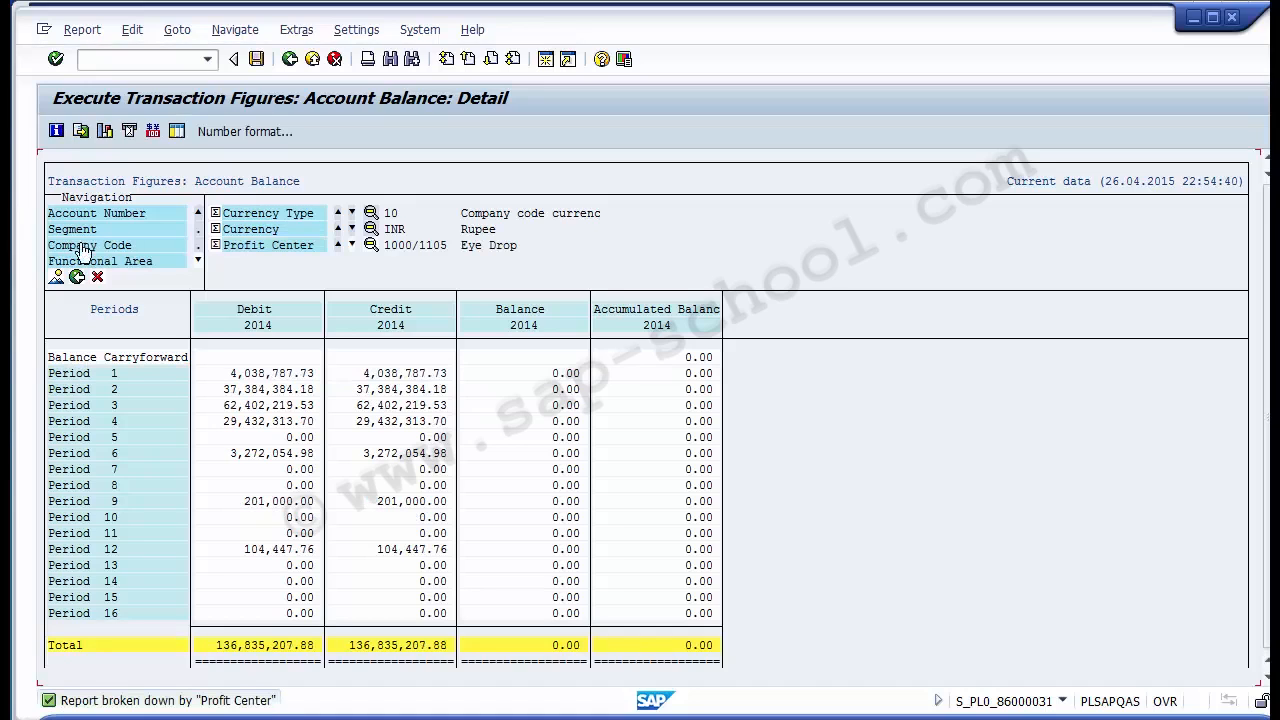
{"action": "left_click", "coordinate": [460, 249]}
{"action": "left_click", "coordinate": [290, 61]}
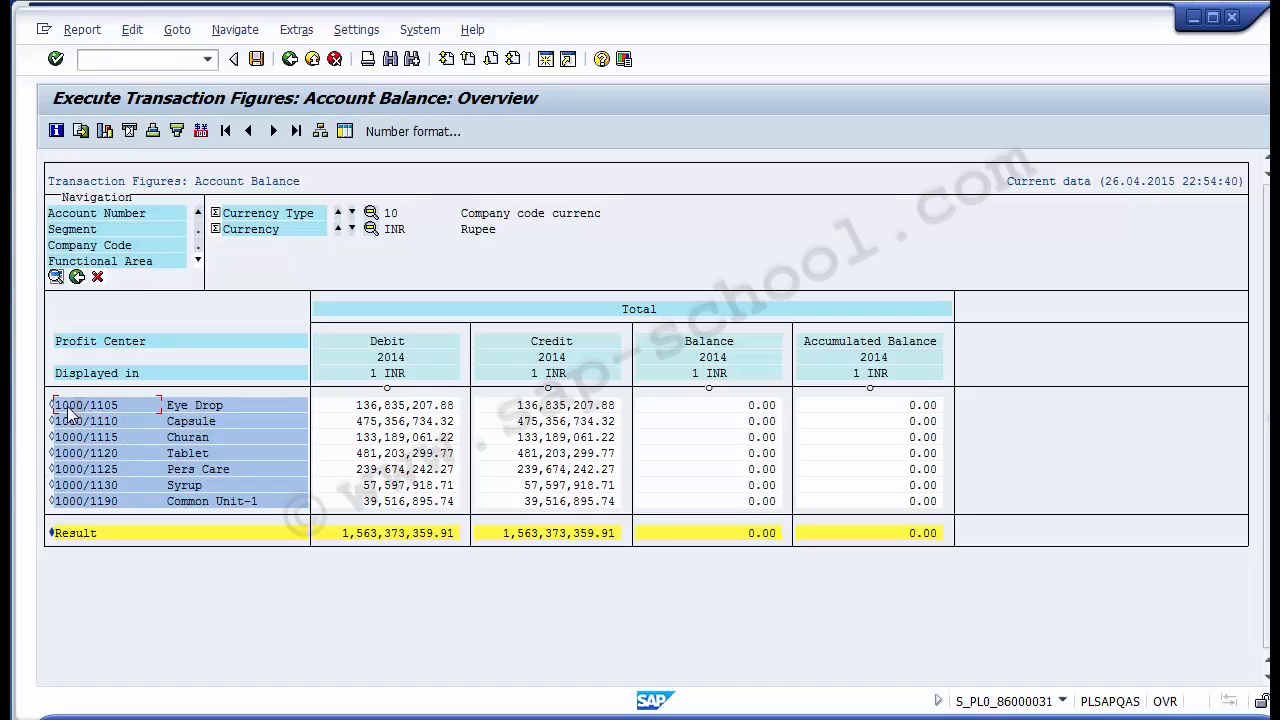
- Break profit center 1105 Eye Drop down by account number and review its account-wise debits, credits and balances
{"action": "left_click_drag", "start_coordinate": [55, 413], "coordinate": [86, 222]}
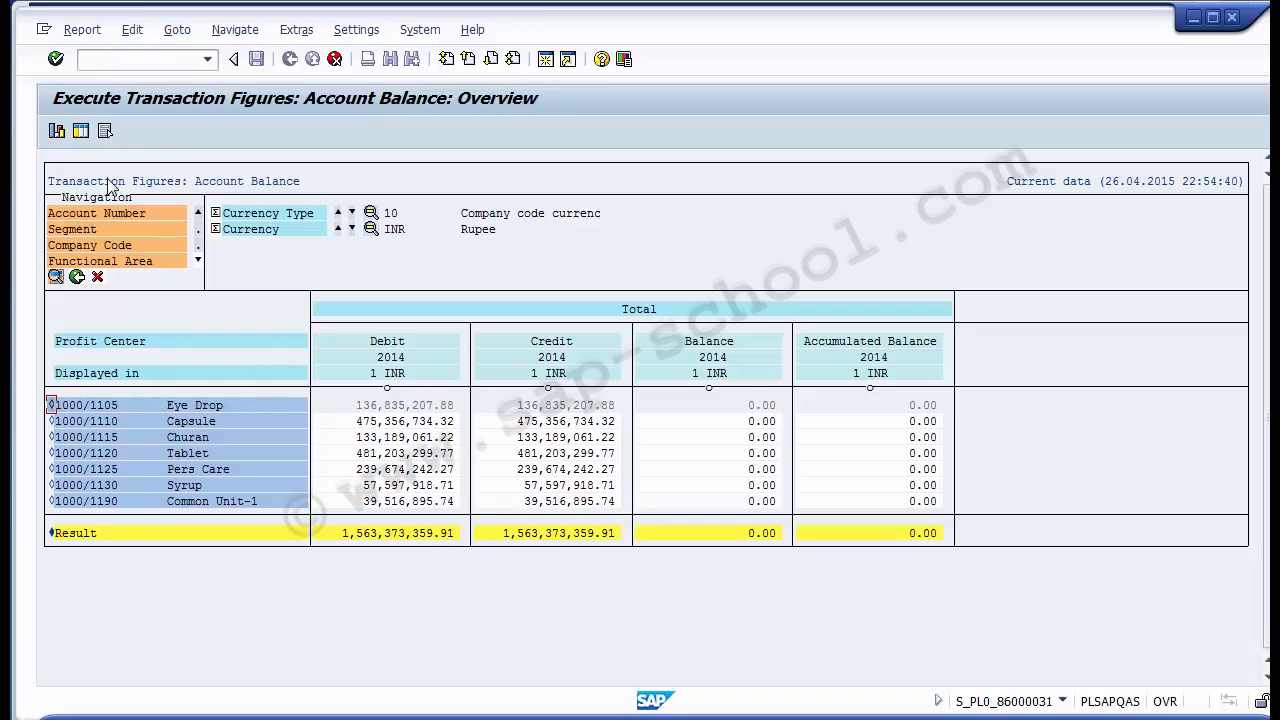
{"action": "left_click", "coordinate": [101, 213]}
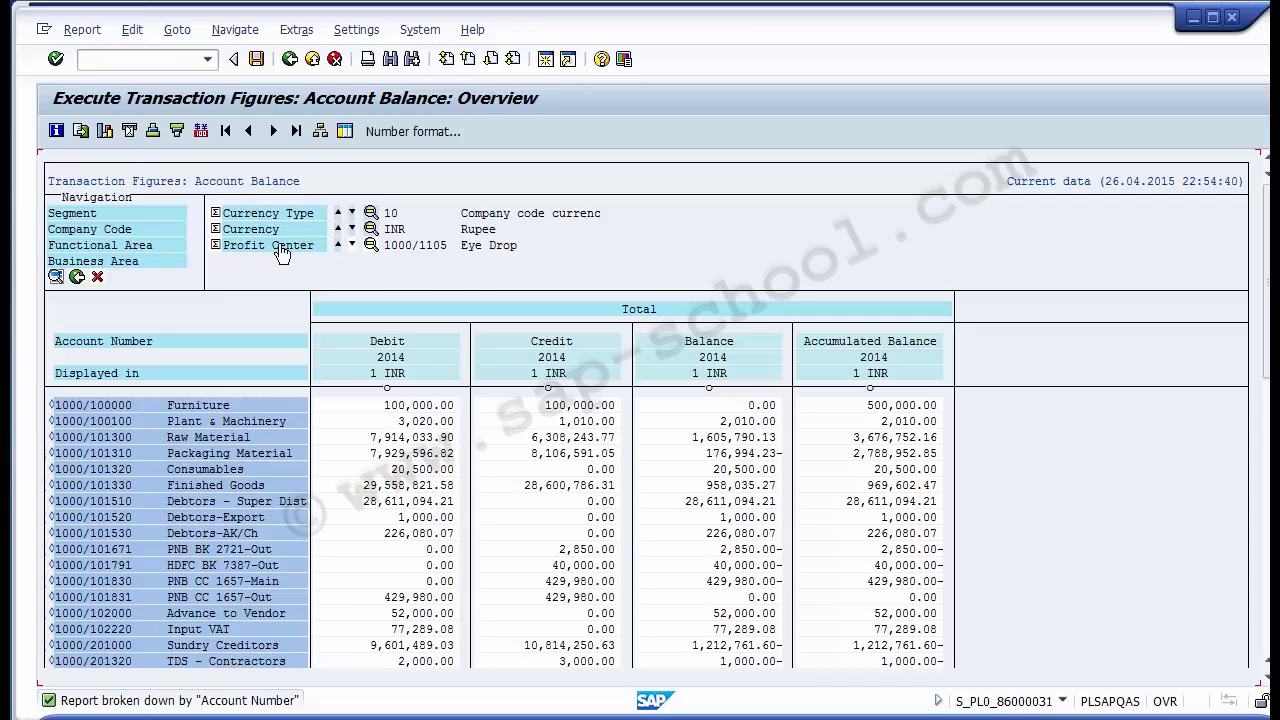
{"action": "left_click", "coordinate": [422, 248]}
{"action": "key", "text": "Page_Down"}
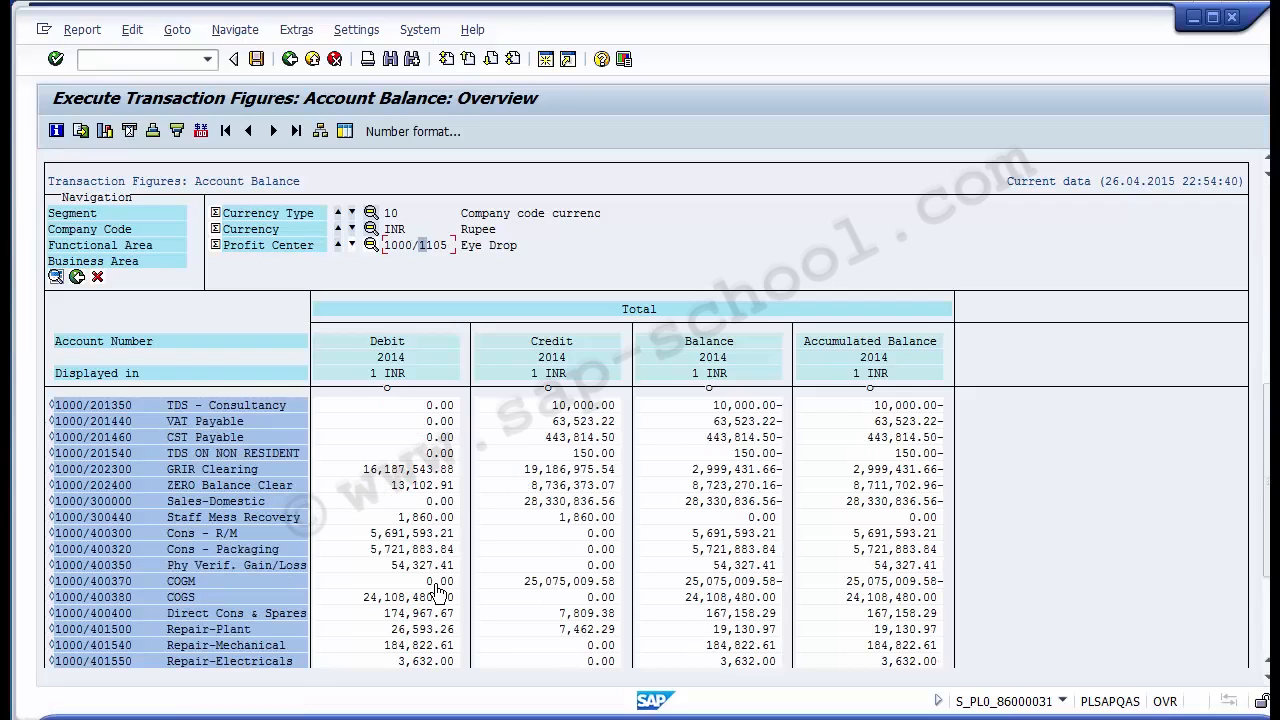
{"action": "key", "text": "Page_Down"}
{"action": "key", "text": "Page_Up"}
{"action": "key", "text": "Page_Up"}
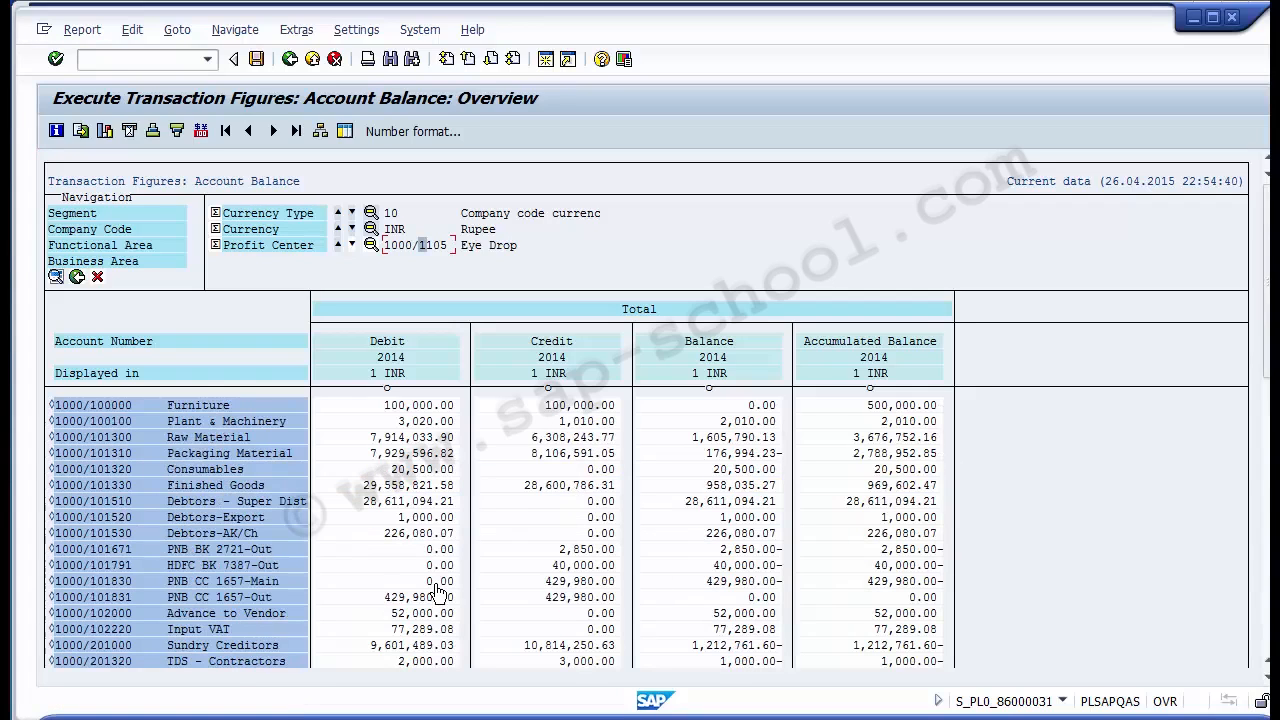
{"action": "key", "text": "Page_Down"}
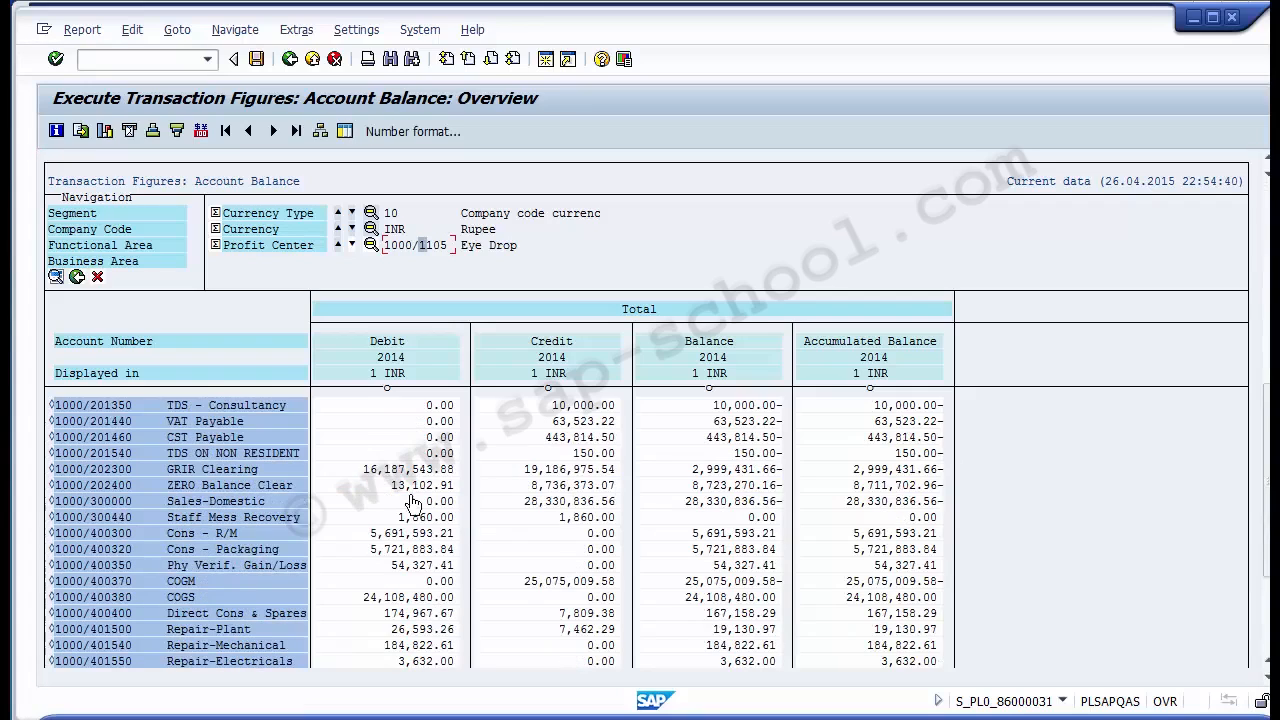
- Go back through the drilldown levels and leave the report without saving its data
{"action": "left_click", "coordinate": [289, 59]}
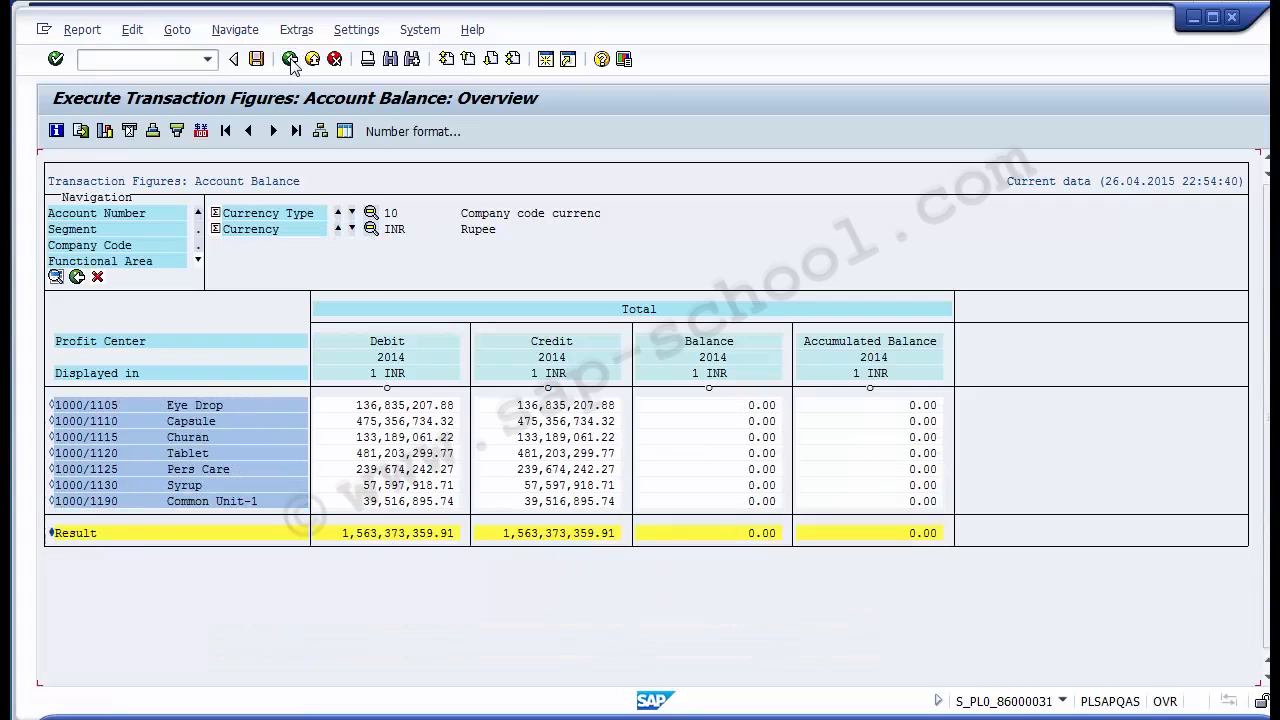
{"action": "left_click", "coordinate": [289, 59]}
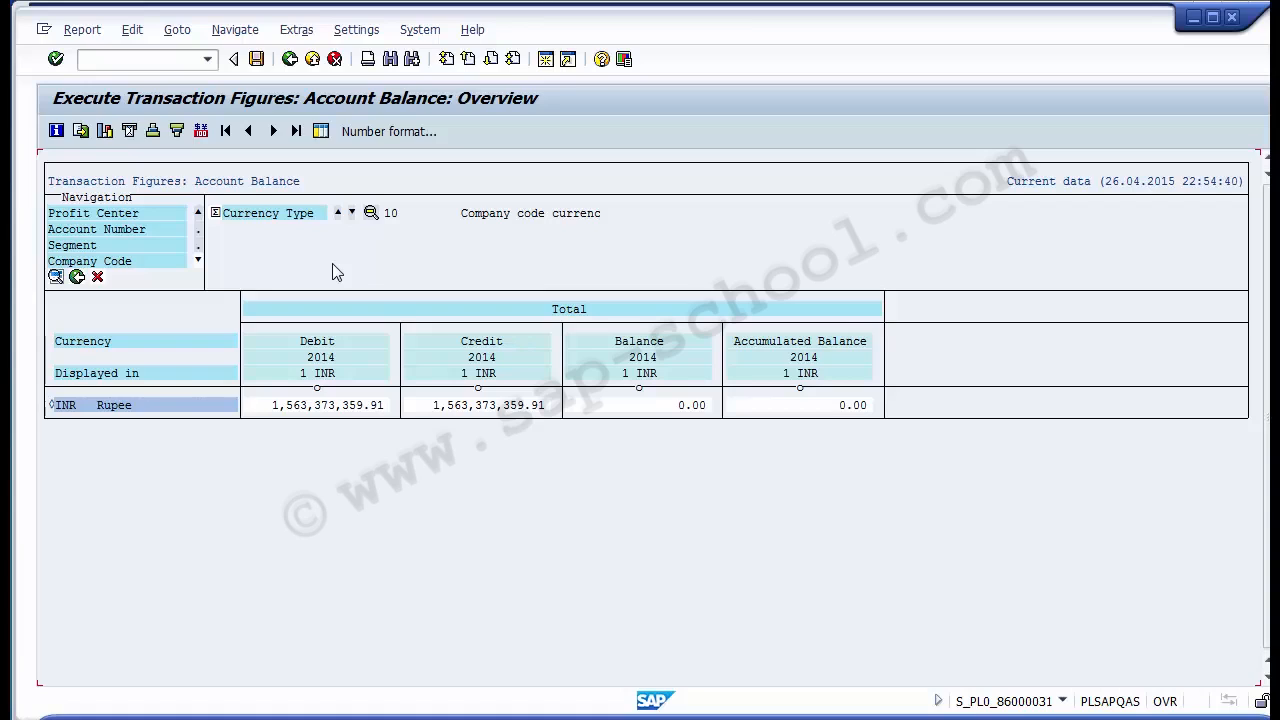
{"action": "left_click", "coordinate": [292, 62]}
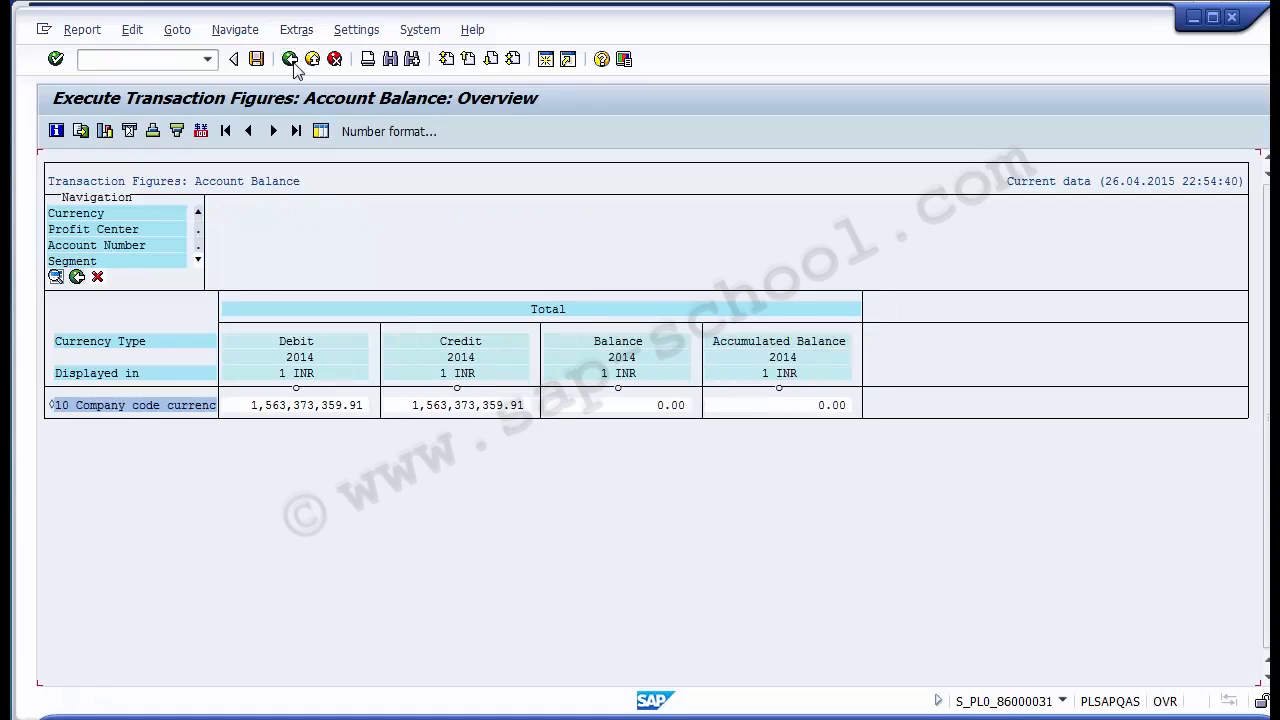
{"action": "left_click", "coordinate": [290, 59]}
{"action": "left_click", "coordinate": [291, 60]}
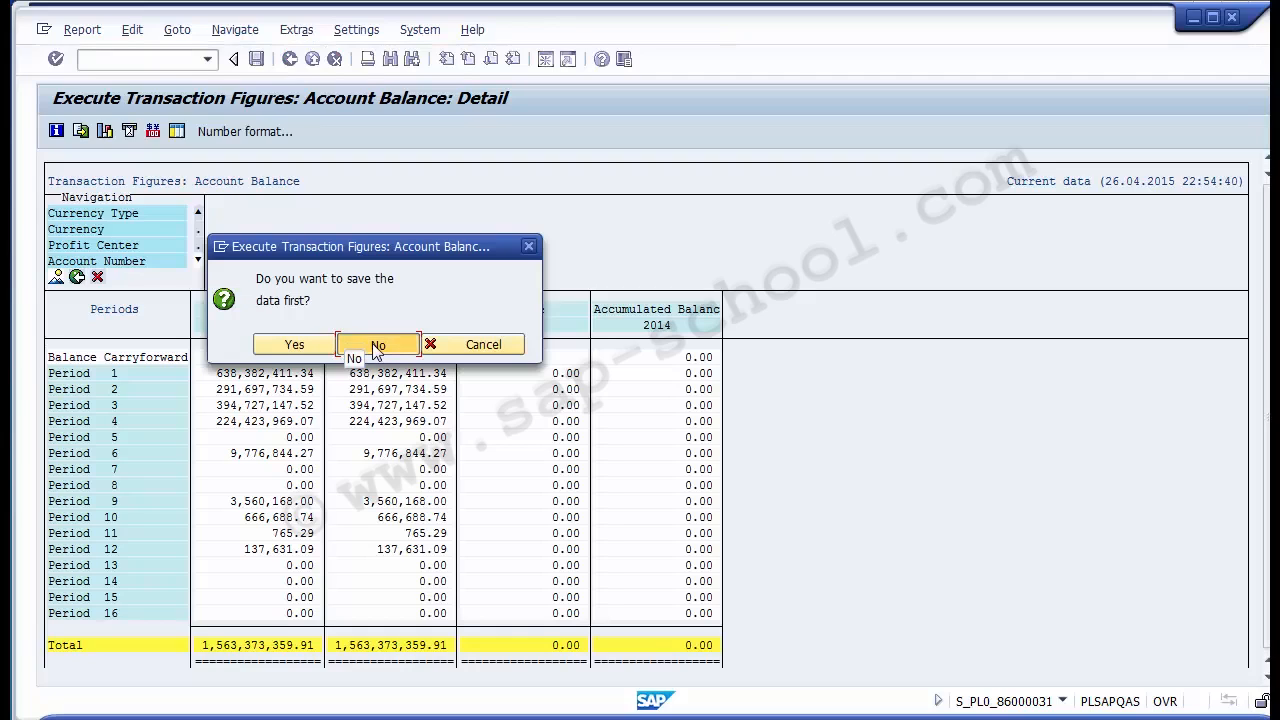
{"action": "left_click", "coordinate": [376, 346]}
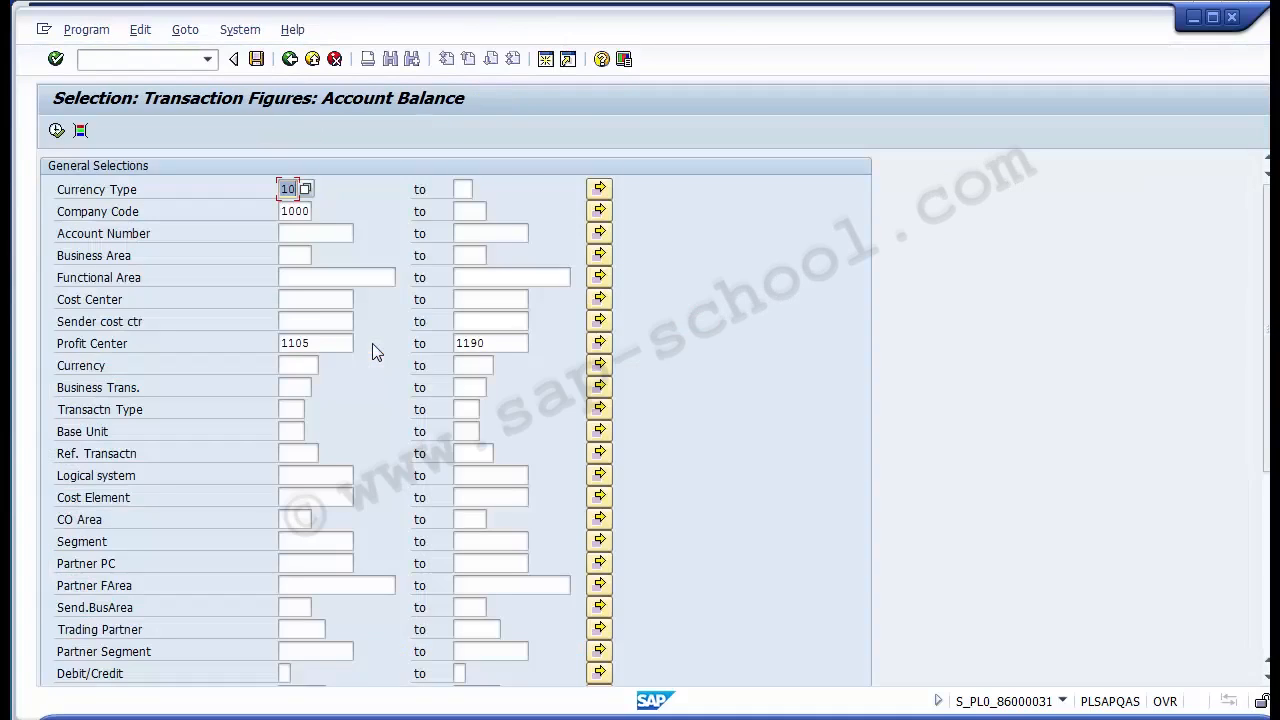
- Try to start transaction S_PL0_86000030 by editing the recently used code S_PL0_86000031
{"action": "left_click", "coordinate": [207, 59]}
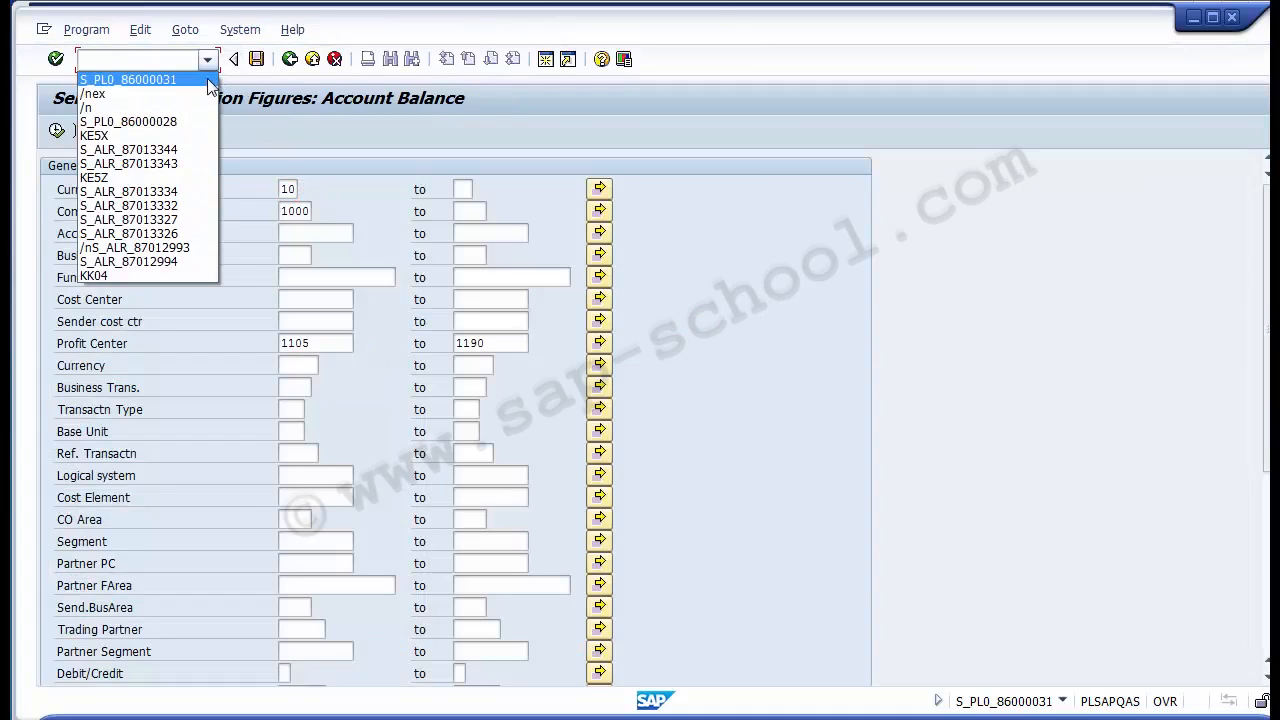
{"action": "left_click", "coordinate": [205, 80]}
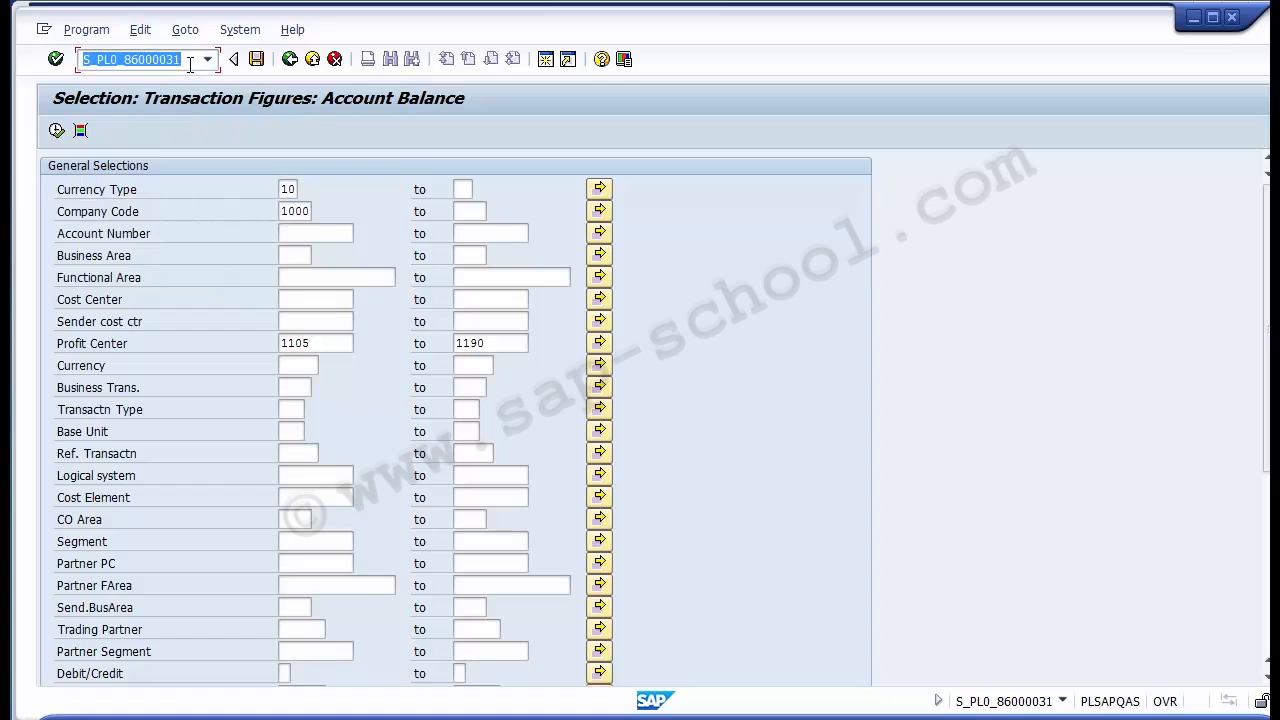
{"action": "left_click", "coordinate": [190, 64]}
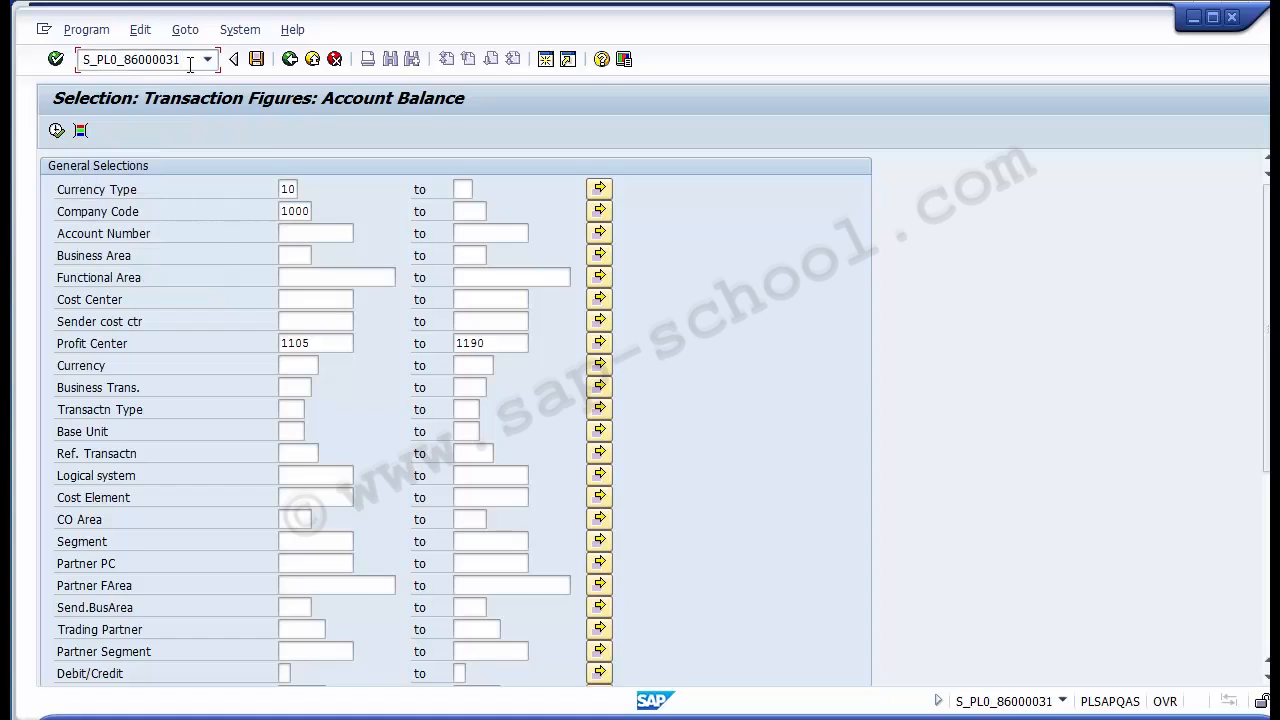
{"action": "key", "text": "BackSpace"}
{"action": "type", "text": "0"}
{"action": "left_click_drag", "start_coordinate": [139, 60], "coordinate": [170, 60]}
{"action": "left_click", "coordinate": [182, 60]}
{"action": "key", "text": "Return"}
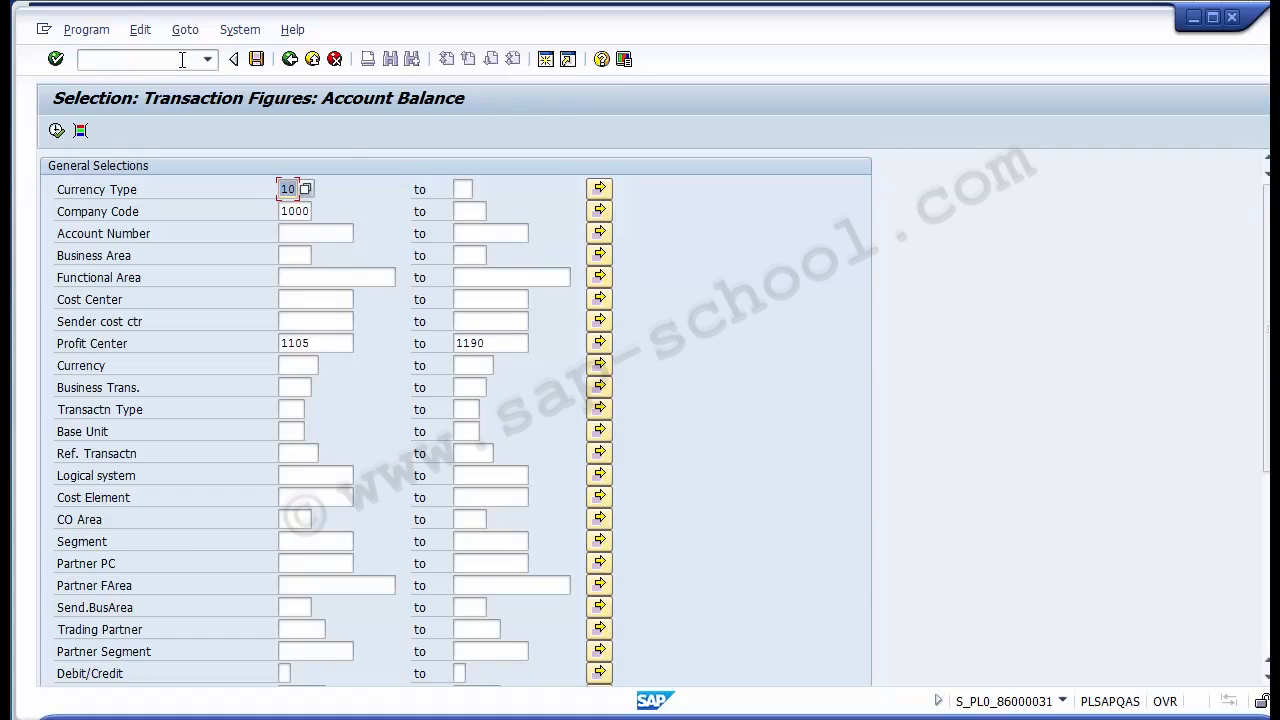
- Look over the report's selection values once more and leave the Account Balance selection screen
{"action": "scroll", "coordinate": [182, 60], "scroll_direction": "down", "scroll_amount": 5}
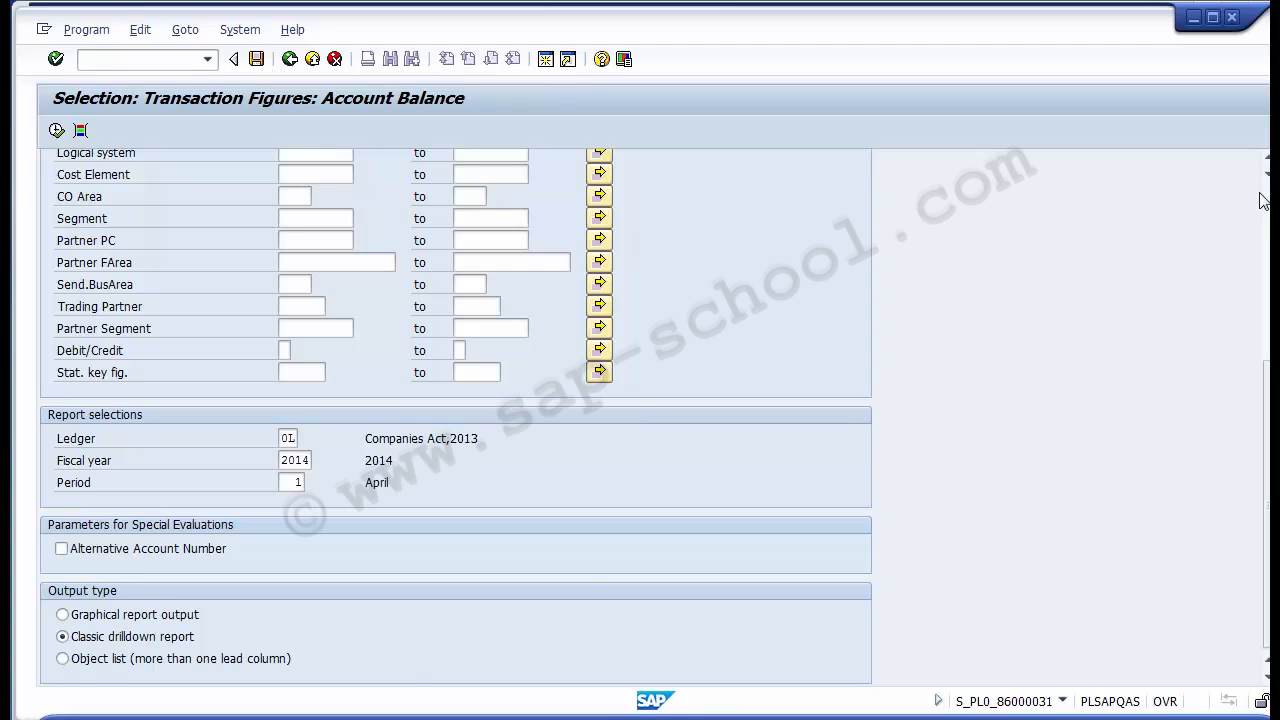
{"action": "scroll", "coordinate": [1262, 200], "scroll_direction": "up", "scroll_amount": 5}
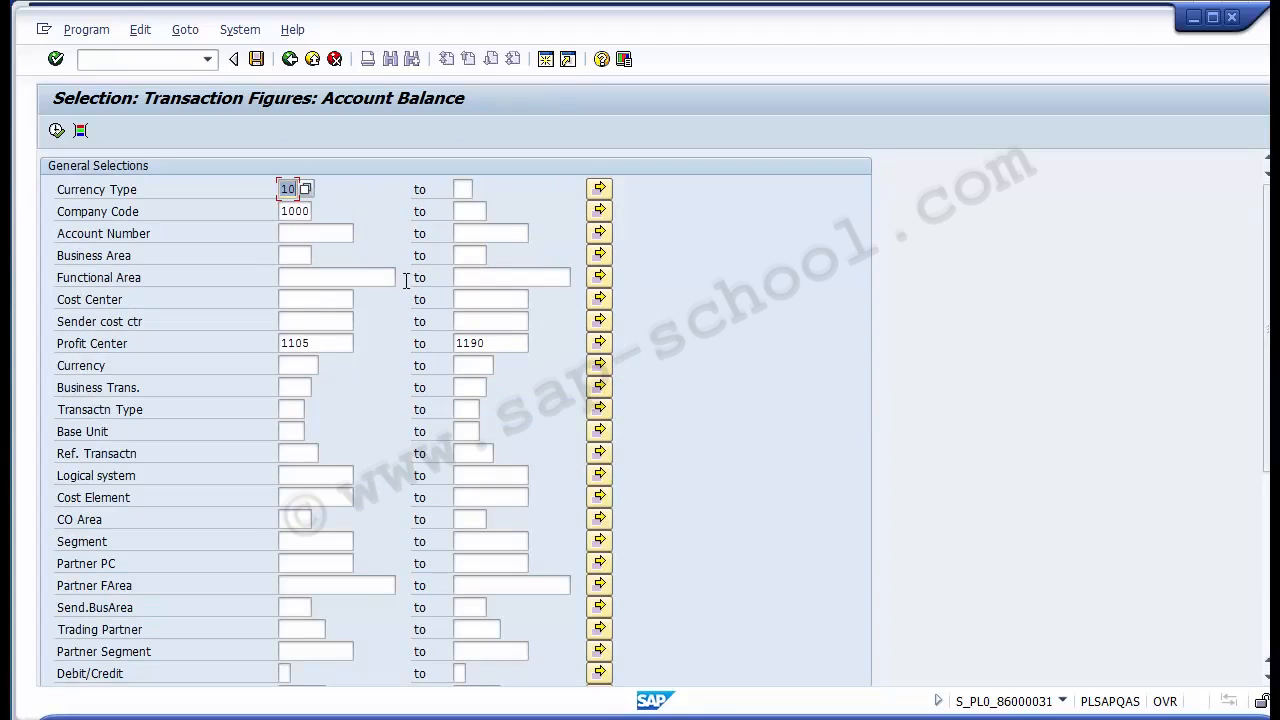
{"action": "left_click", "coordinate": [289, 61]}
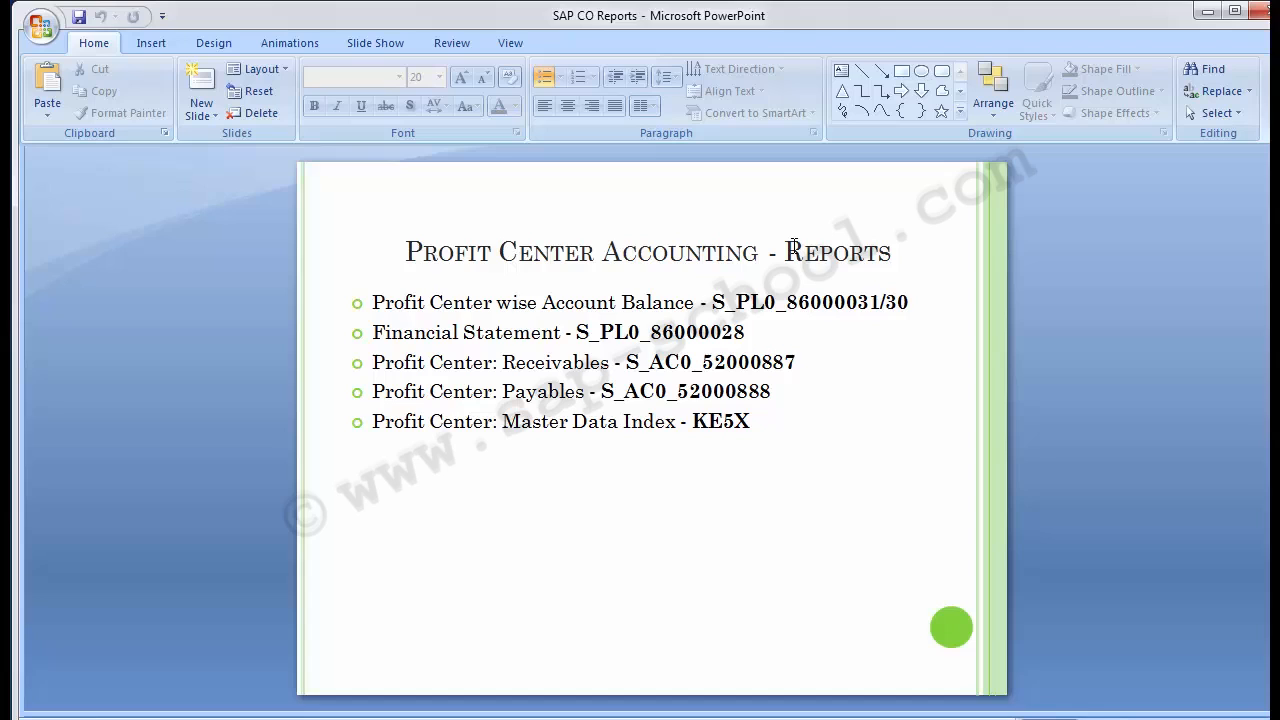
- In the SAP CO Reports presentation in PowerPoint, highlight the Financial Statement transaction code S_PL0_86000028
{"action": "key", "text": "ctrl+z"}
{"action": "key", "text": "ctrl+y"}
{"action": "left_click_drag", "start_coordinate": [578, 332], "coordinate": [786, 330]}
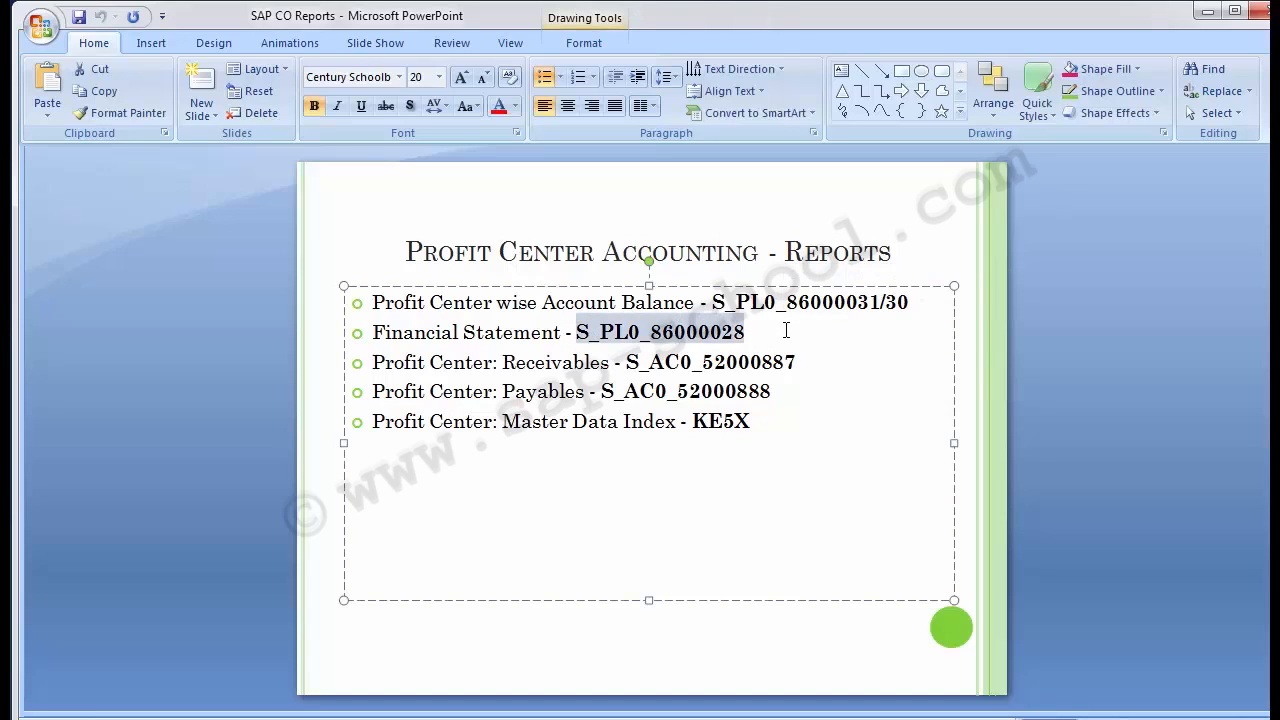
- Copy the transaction code S_PL0_86000028 from the presentation, switch to SAP Easy Access and start that transaction
{"action": "key", "text": "ctrl+c"}
{"action": "key", "text": "alt+Tab"}
{"action": "key", "text": "ctrl+v"}
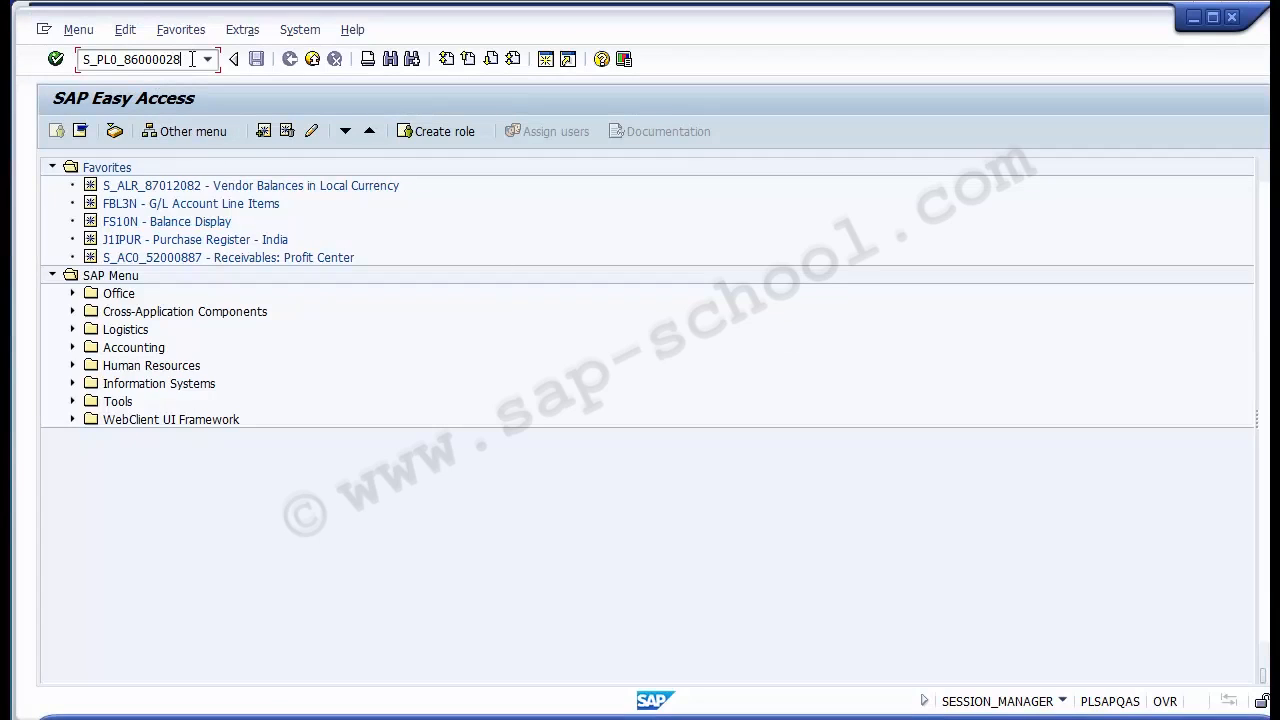
{"action": "key", "text": "alt+Tab"}
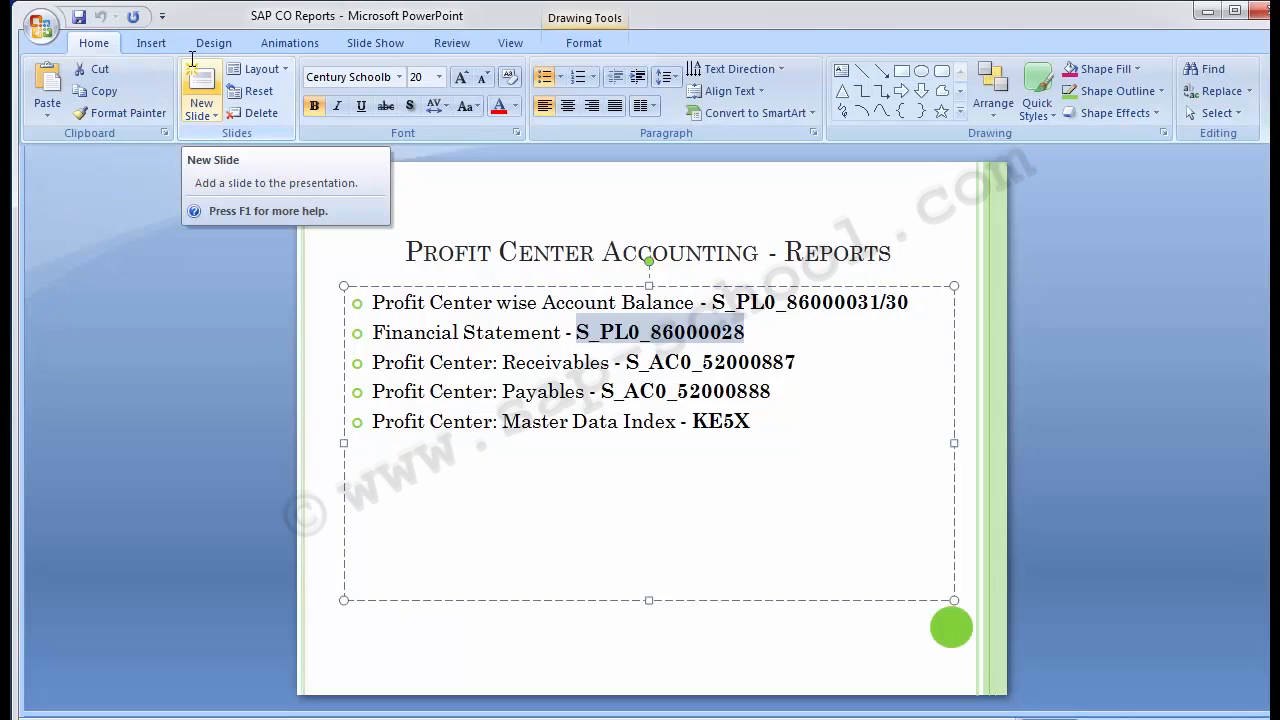
{"action": "key", "text": "alt+Tab"}
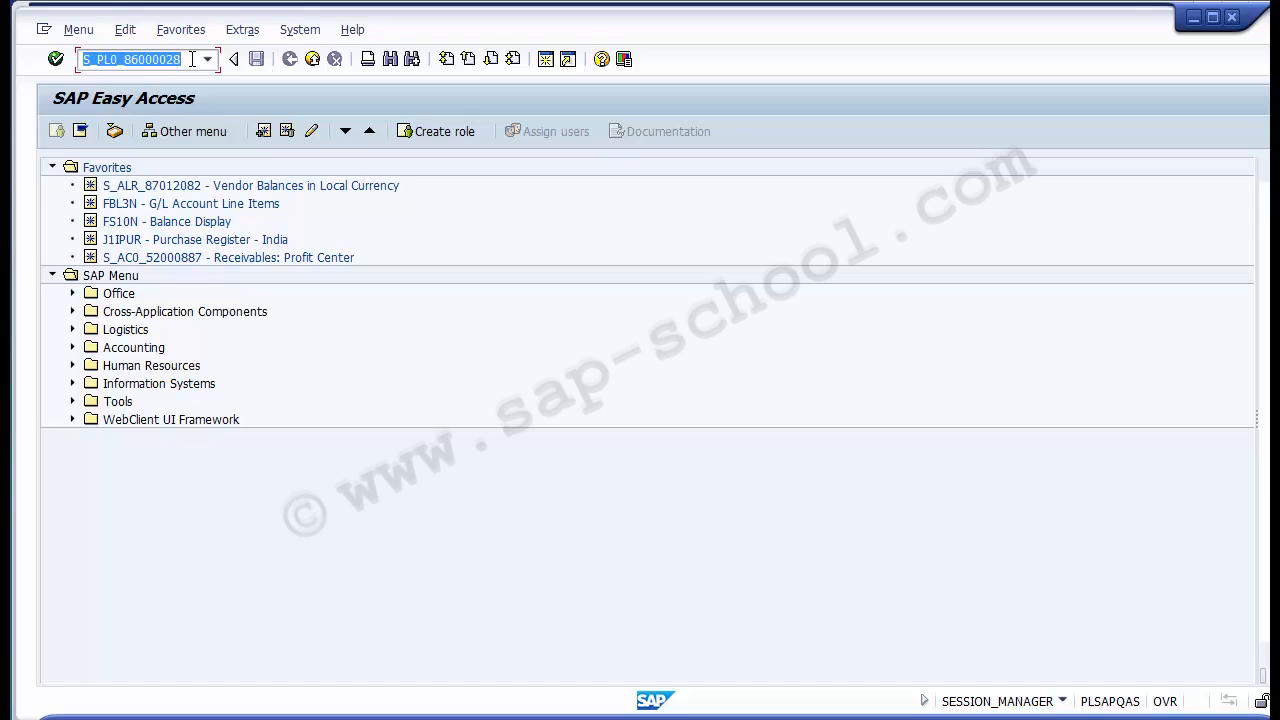
{"action": "key", "text": "Return"}
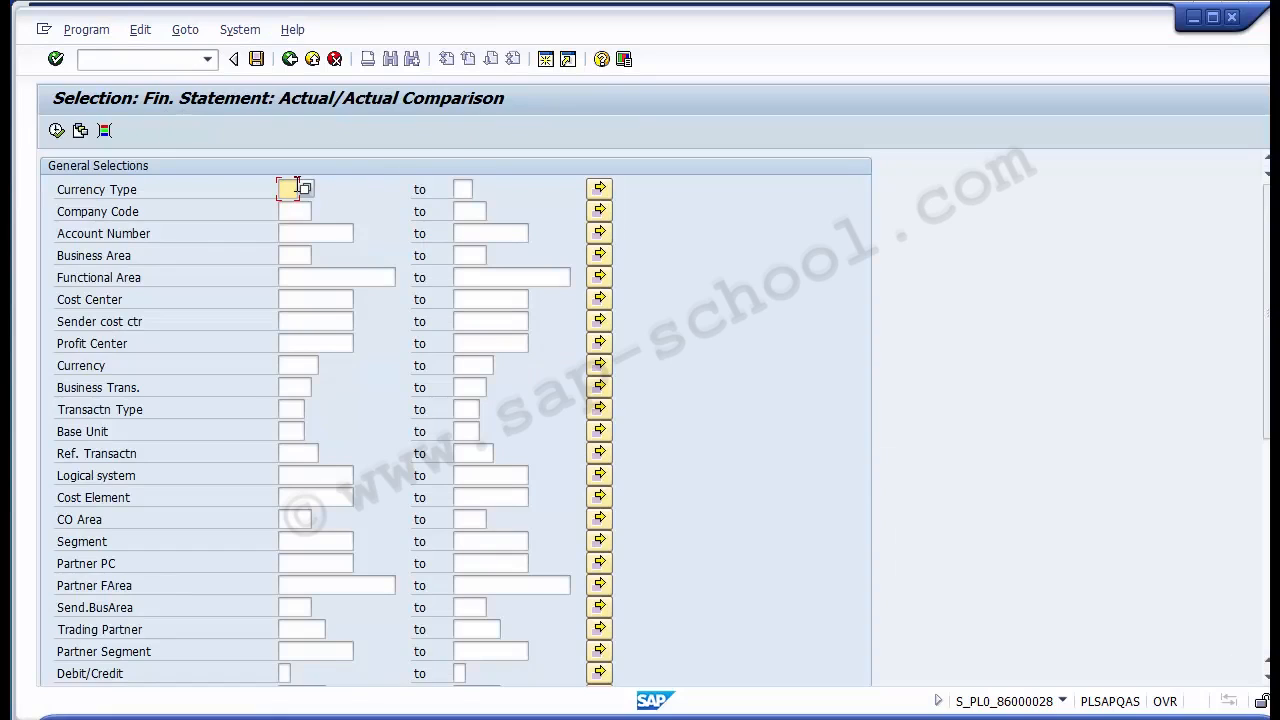
- Choose currency type 10 (Company code currency) from its possible entries and set the company code to 1000
{"action": "left_click", "coordinate": [305, 190]}
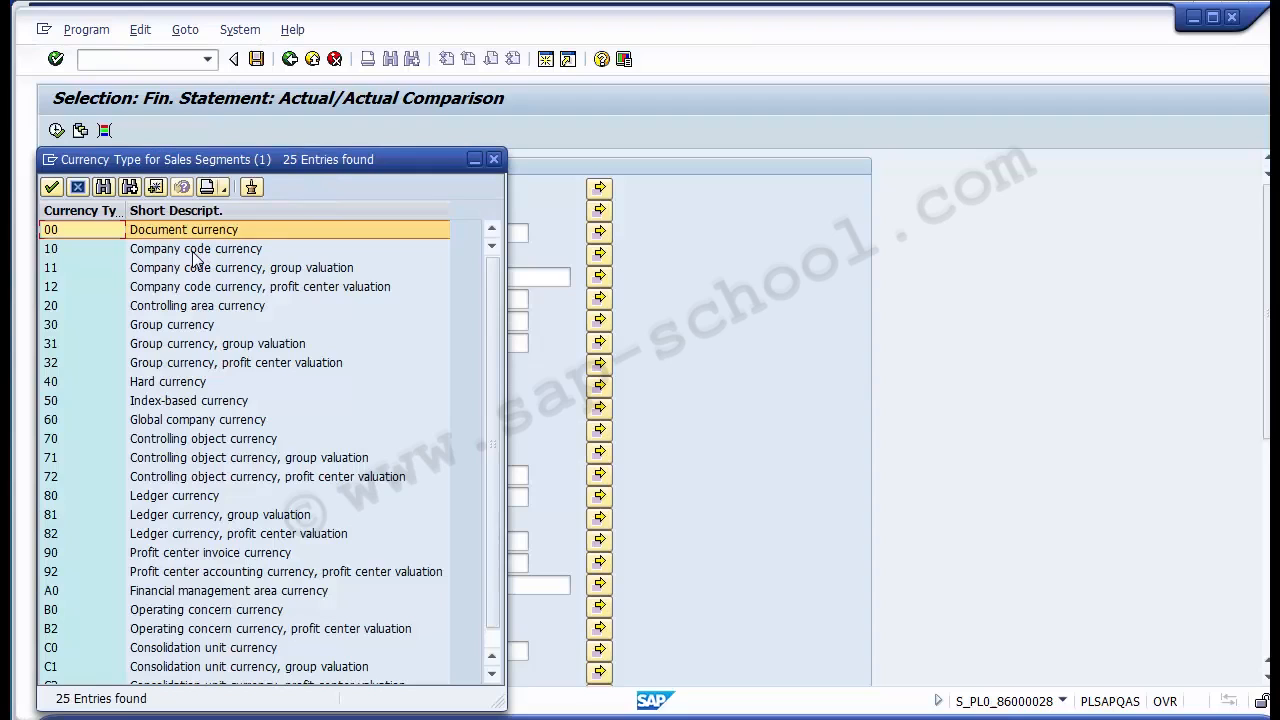
{"action": "left_click", "coordinate": [192, 251]}
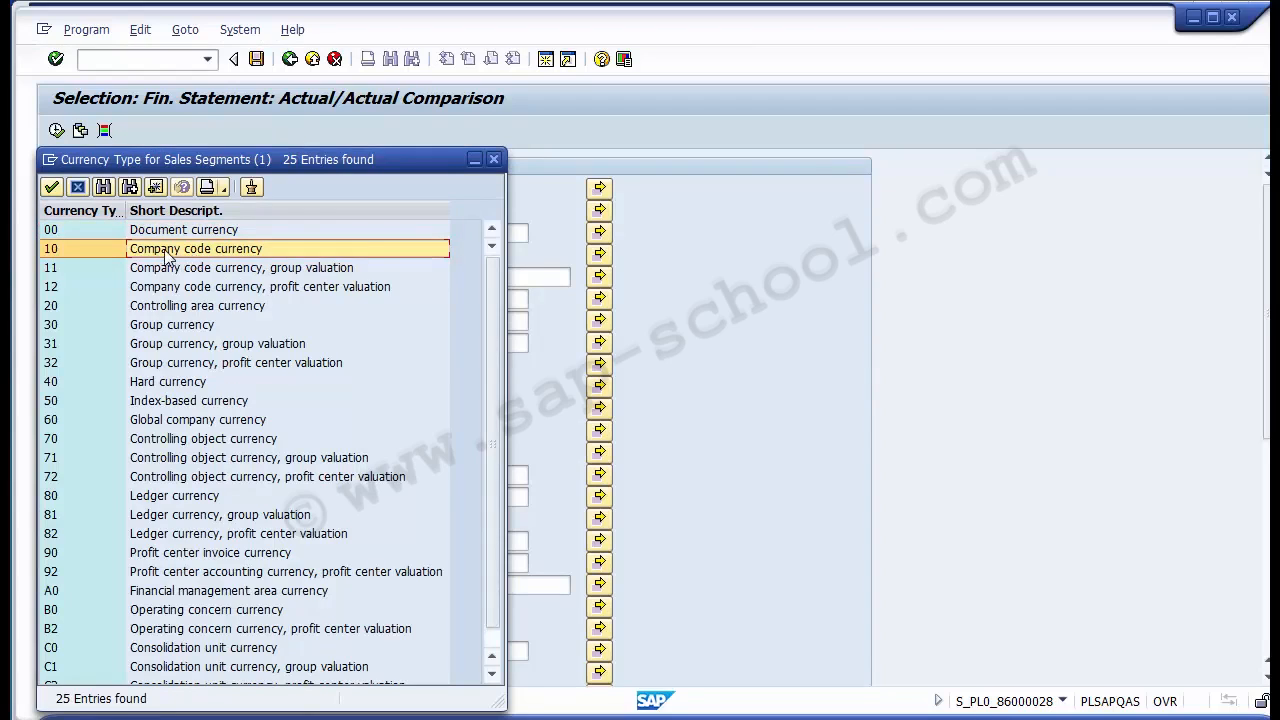
{"action": "double_click", "coordinate": [167, 255]}
{"action": "left_click", "coordinate": [282, 211]}
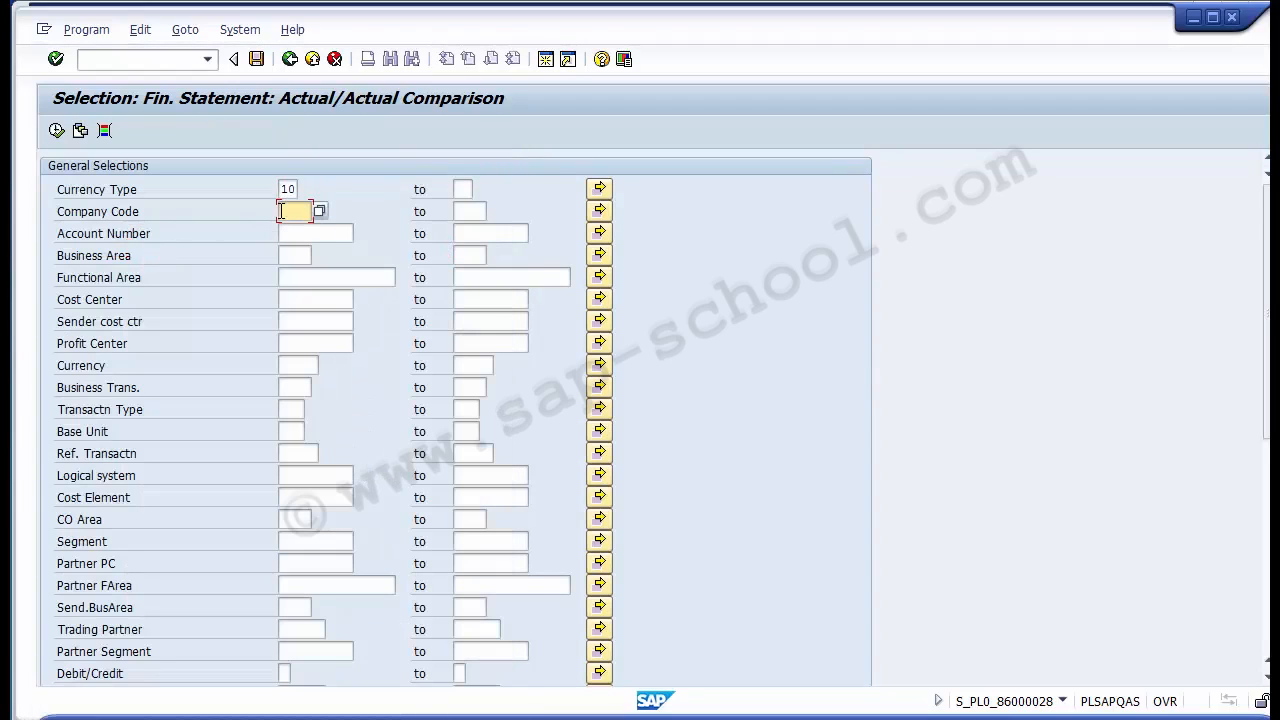
{"action": "type", "text": "1000"}
- Set the profit center range from 1100 to 1190 in the general selections
{"action": "left_click", "coordinate": [298, 345]}
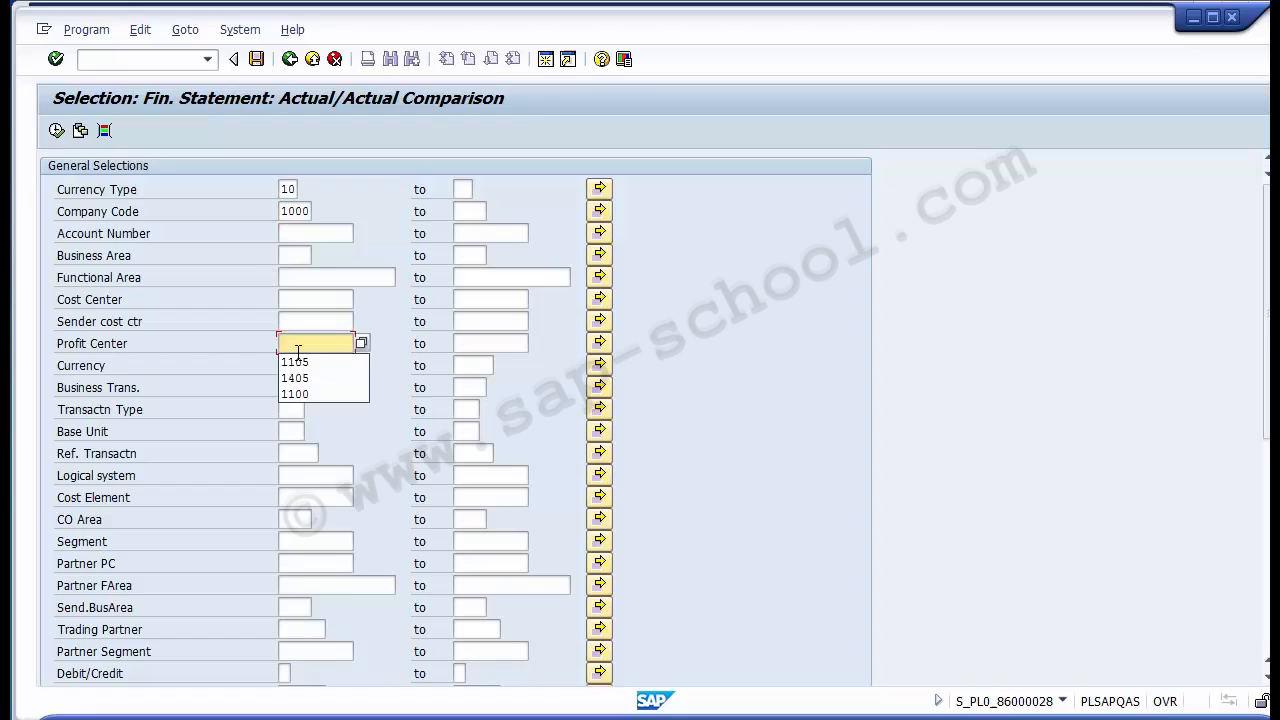
{"action": "key", "text": "Down"}
{"action": "key", "text": "Down"}
{"action": "key", "text": "Down"}
{"action": "key", "text": "Return"}
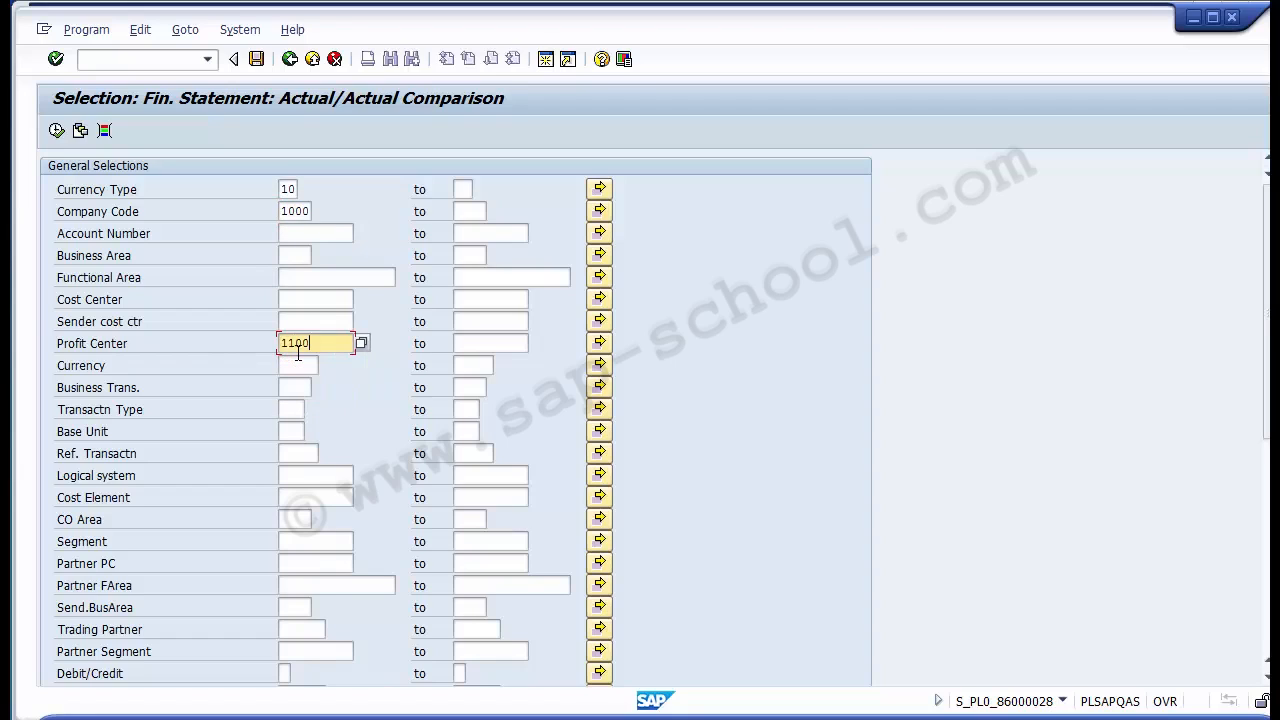
{"action": "key", "text": "Tab"}
{"action": "type", "text": "1"}
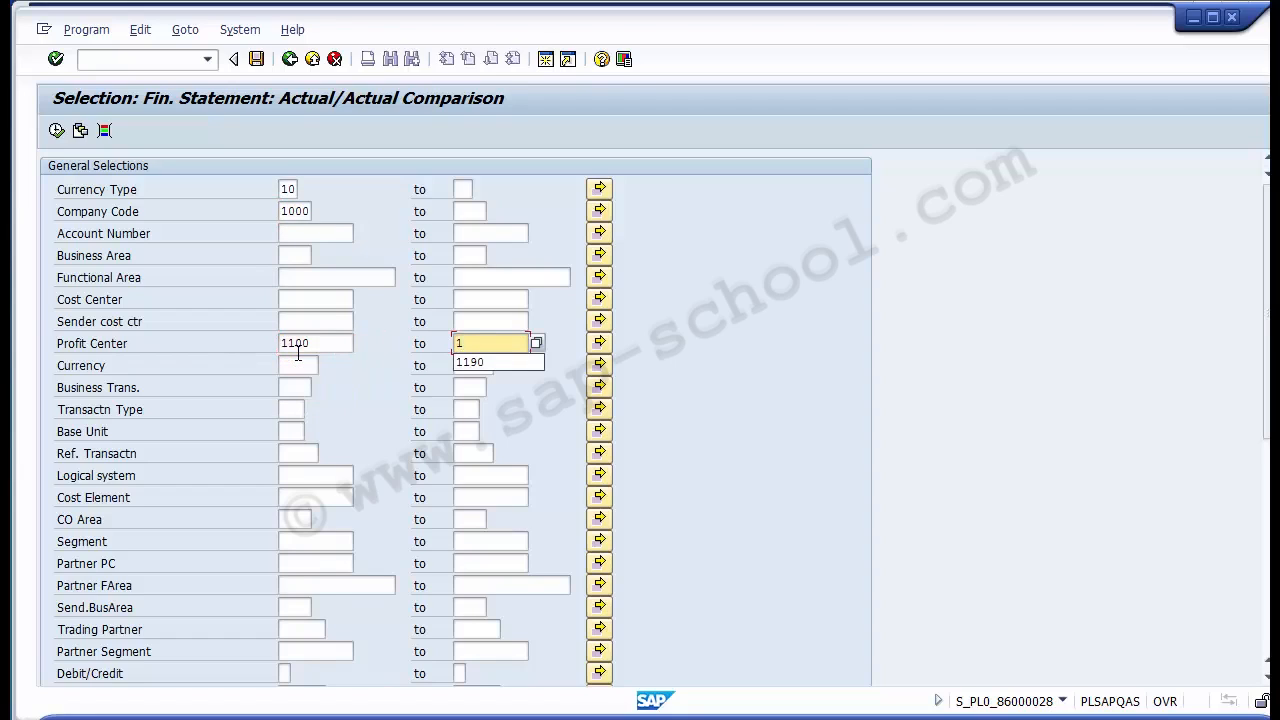
{"action": "key", "text": "Down"}
{"action": "key", "text": "Return"}
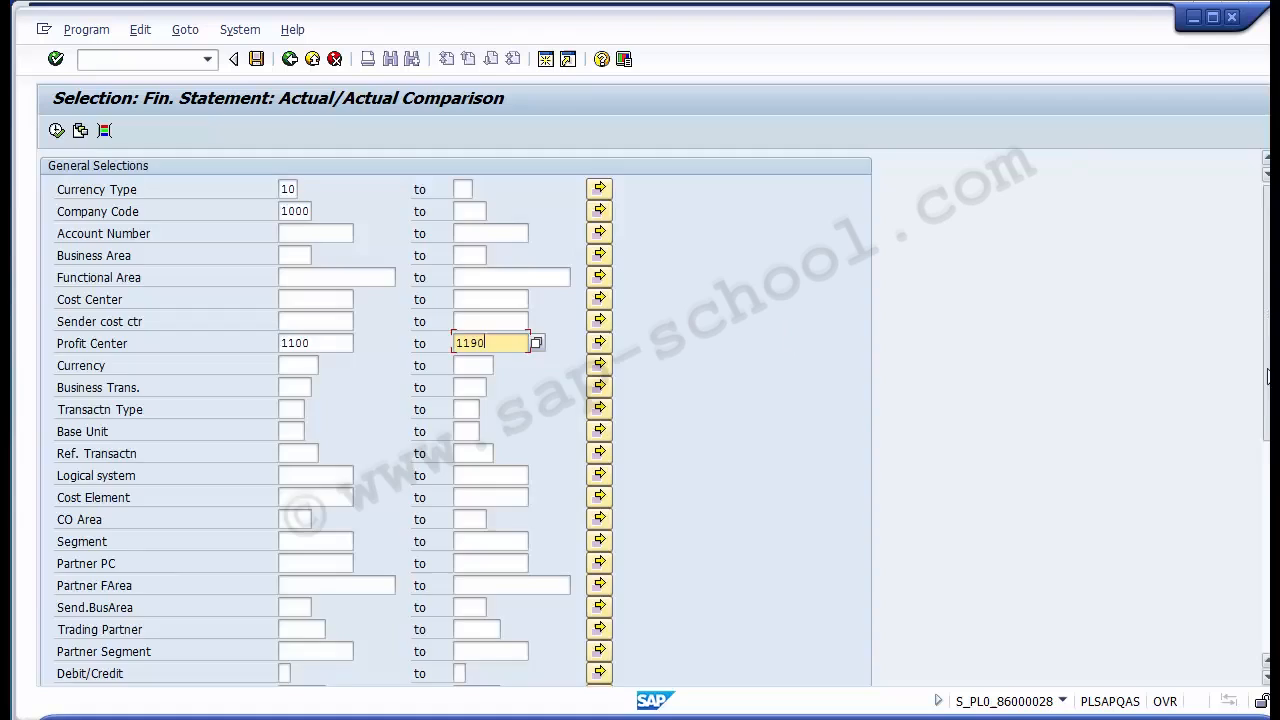
- In the report selections, set the reporting year to 2014 with reporting periods 1 to 16
{"action": "left_click_drag", "start_coordinate": [1267, 360], "coordinate": [1260, 571]}
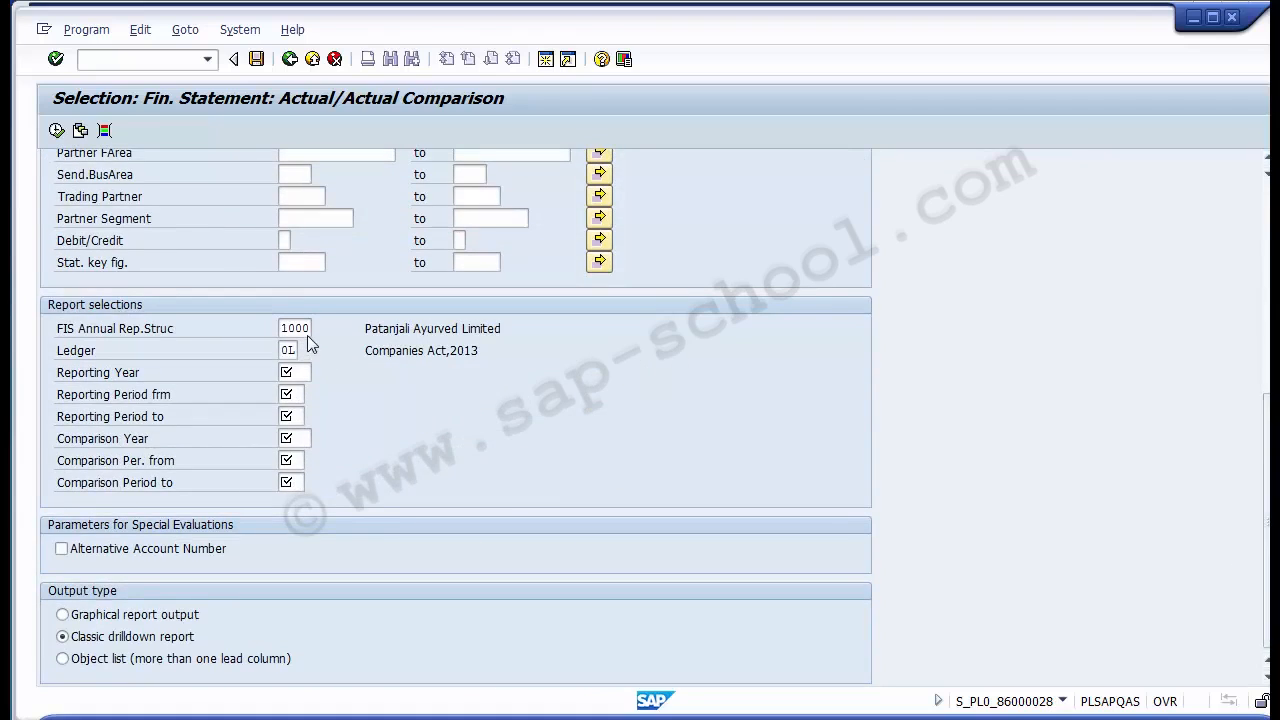
{"action": "left_click", "coordinate": [82, 328]}
{"action": "left_click", "coordinate": [295, 372]}
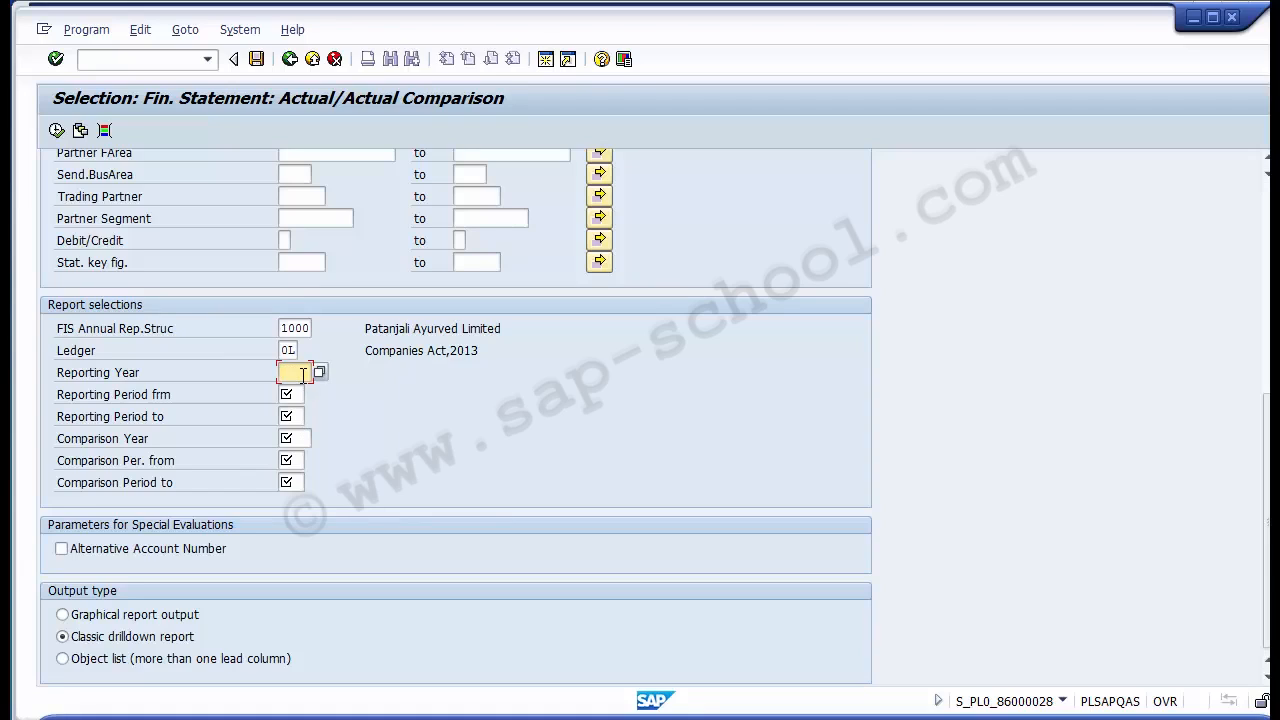
{"action": "type", "text": "2014"}
{"action": "key", "text": "Tab"}
{"action": "type", "text": "1"}
{"action": "key", "text": "Tab"}
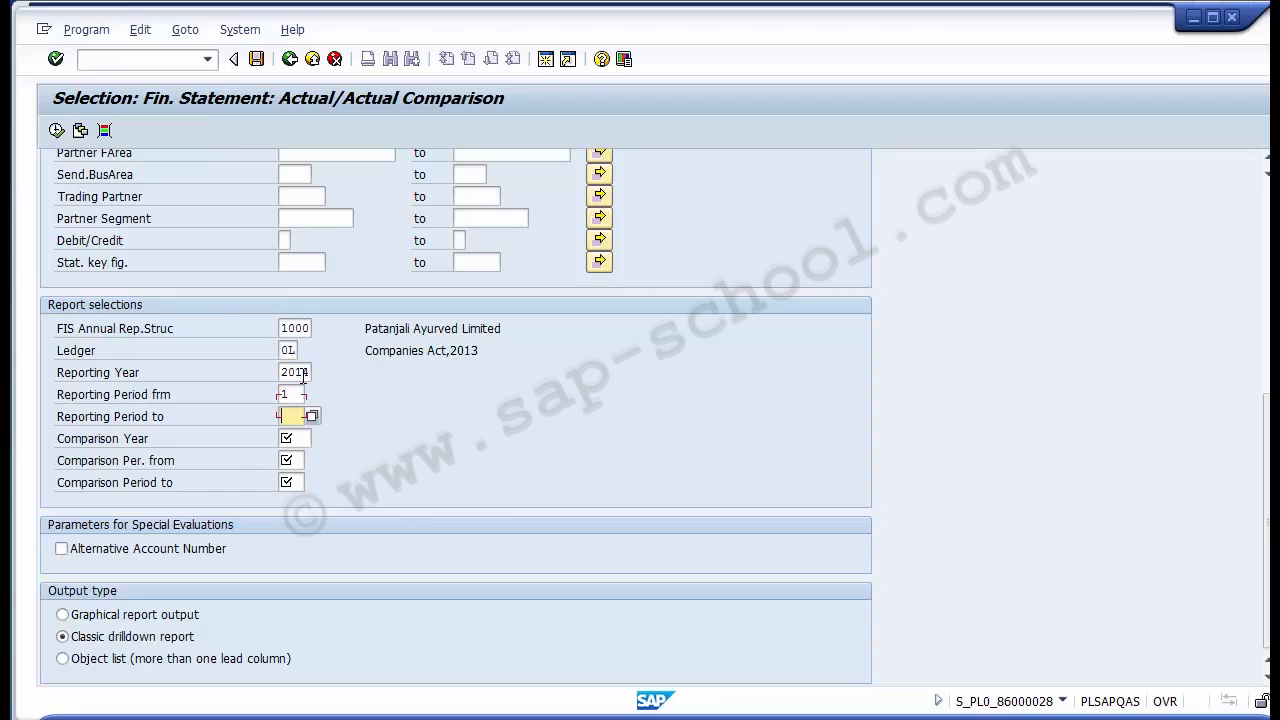
{"action": "type", "text": "16"}
{"action": "key", "text": "Tab"}
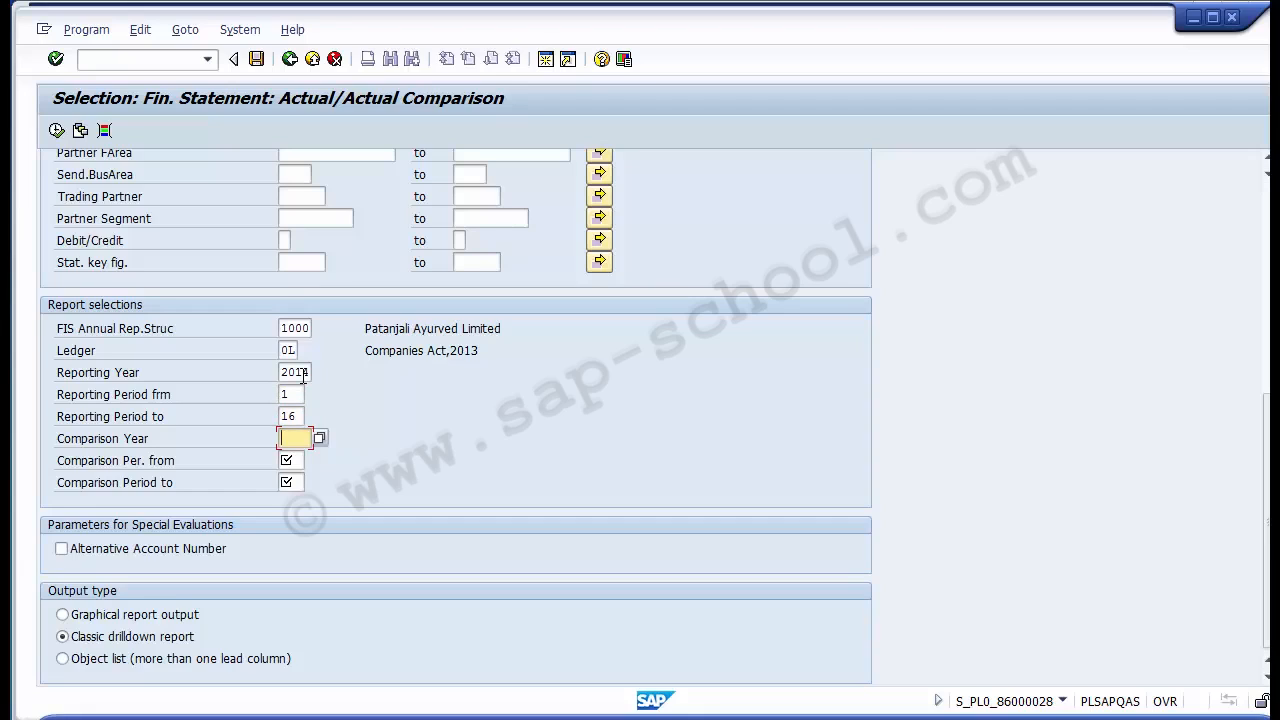
- Set the comparison year to 2013 with comparison periods 1 to 16
{"action": "type", "text": "20"}
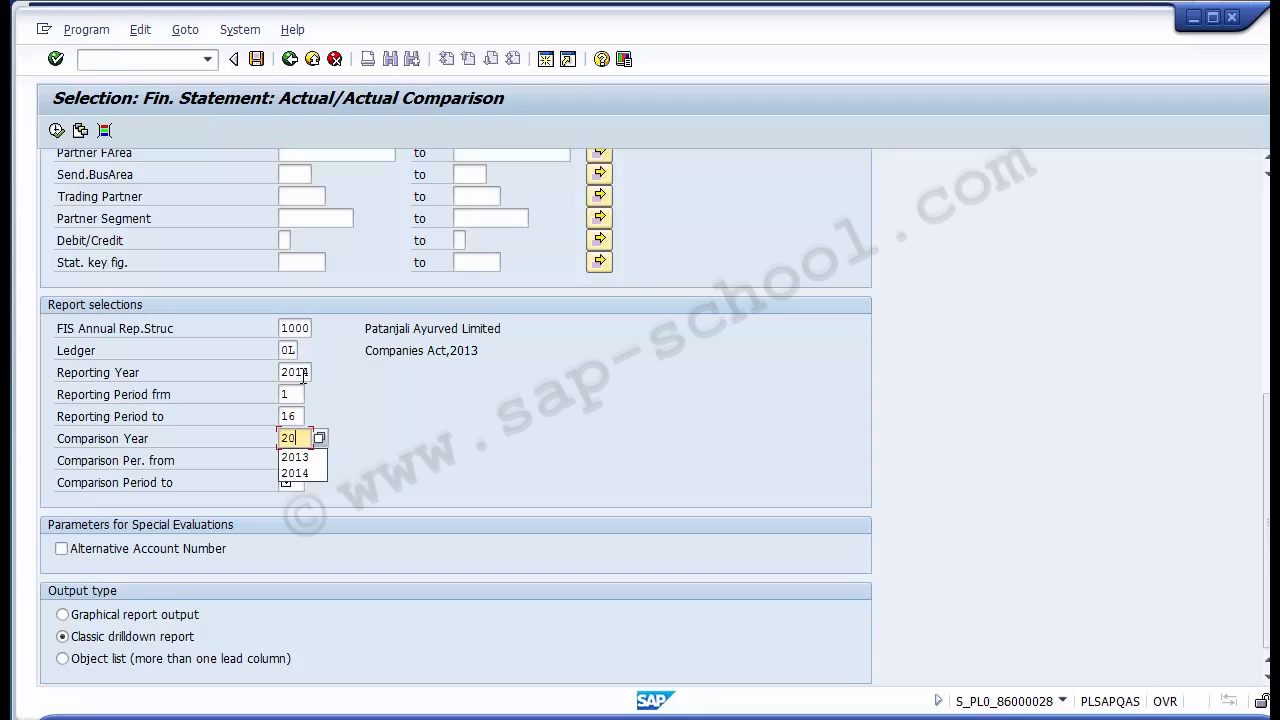
{"action": "type", "text": "13"}
{"action": "key", "text": "Tab"}
{"action": "type", "text": "1"}
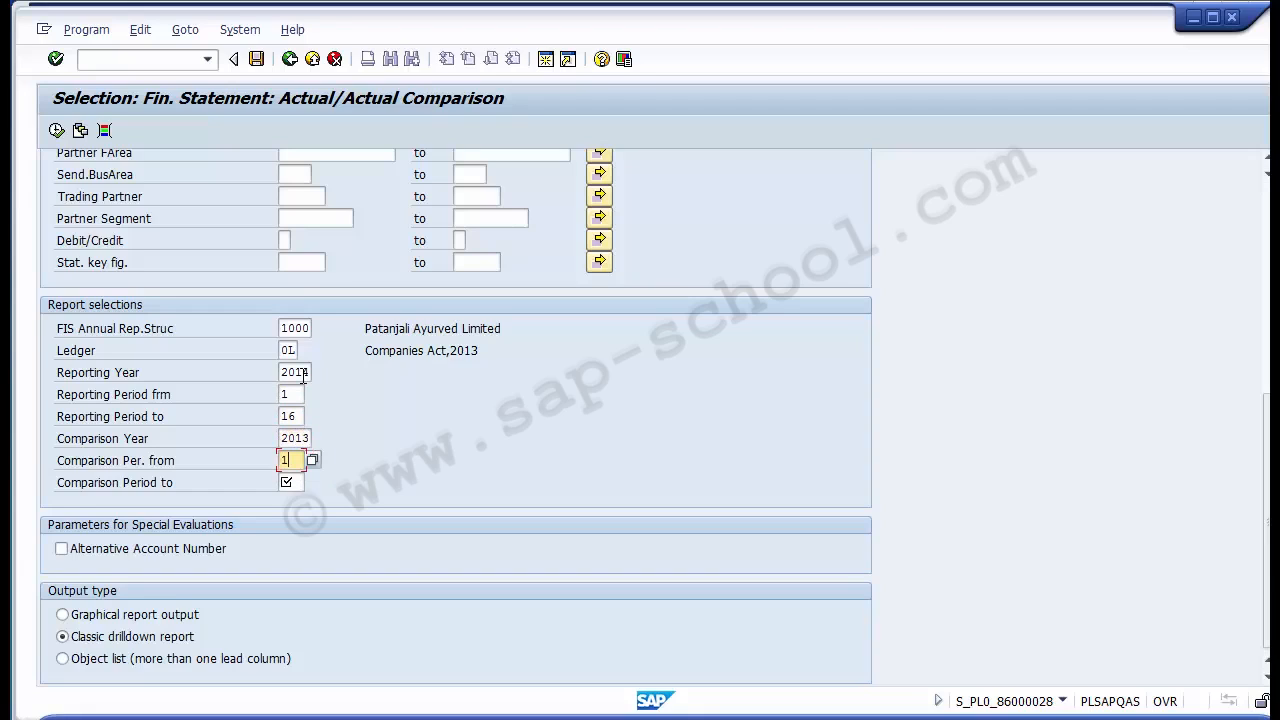
{"action": "key", "text": "Tab"}
{"action": "type", "text": "16"}
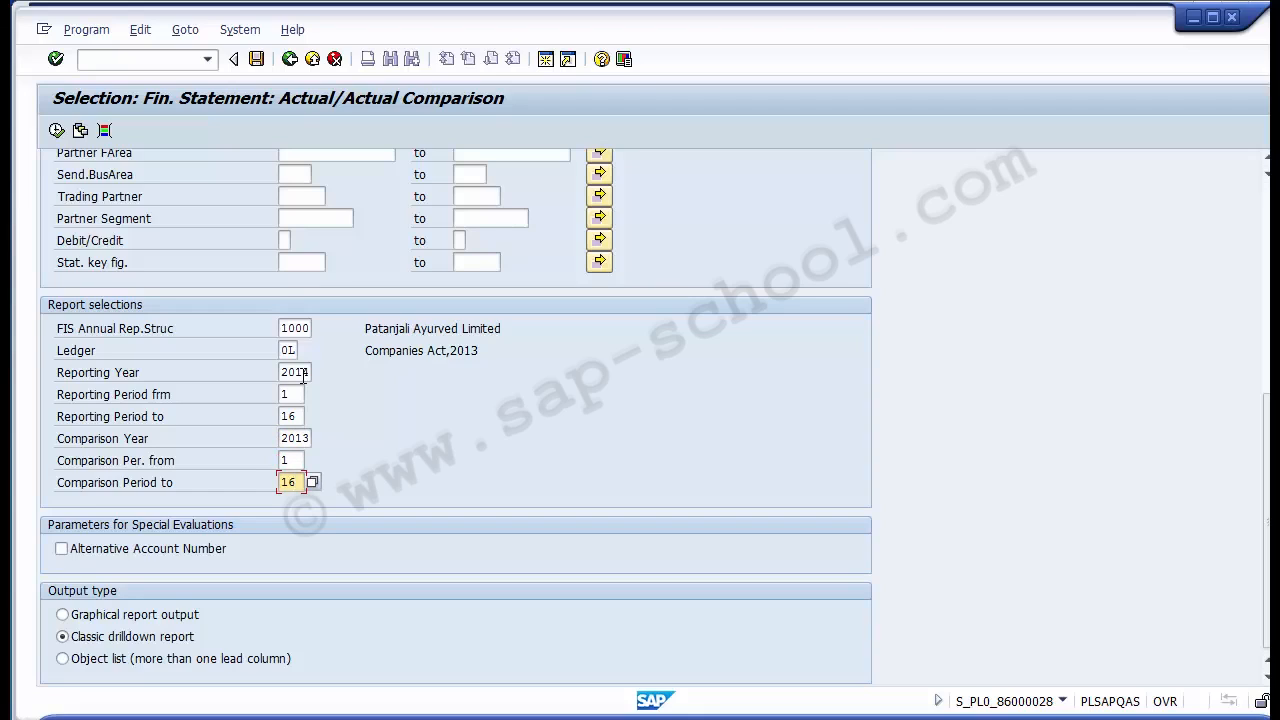
- Check the FIS annual report structure entry and execute the financial statement comparison report
{"action": "left_click", "coordinate": [284, 330]}
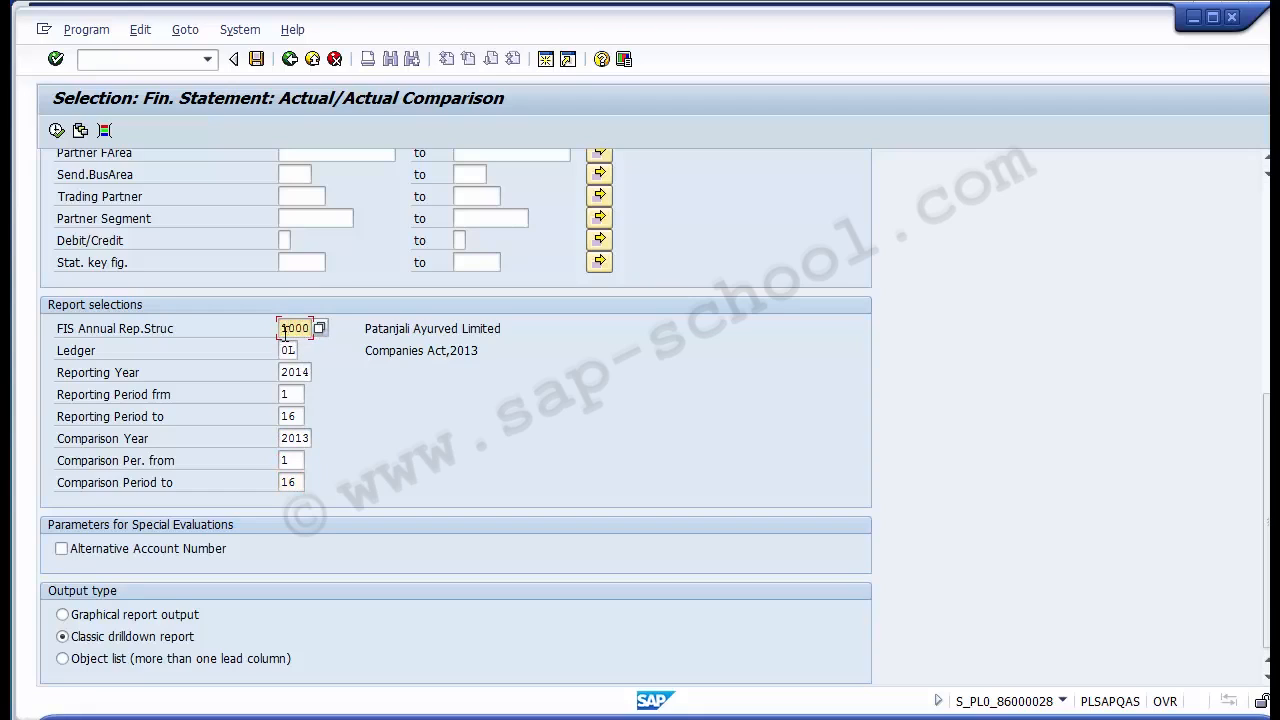
{"action": "left_click_drag", "start_coordinate": [284, 332], "coordinate": [209, 366]}
{"action": "scroll", "coordinate": [190, 374], "scroll_direction": "up", "scroll_amount": 5}
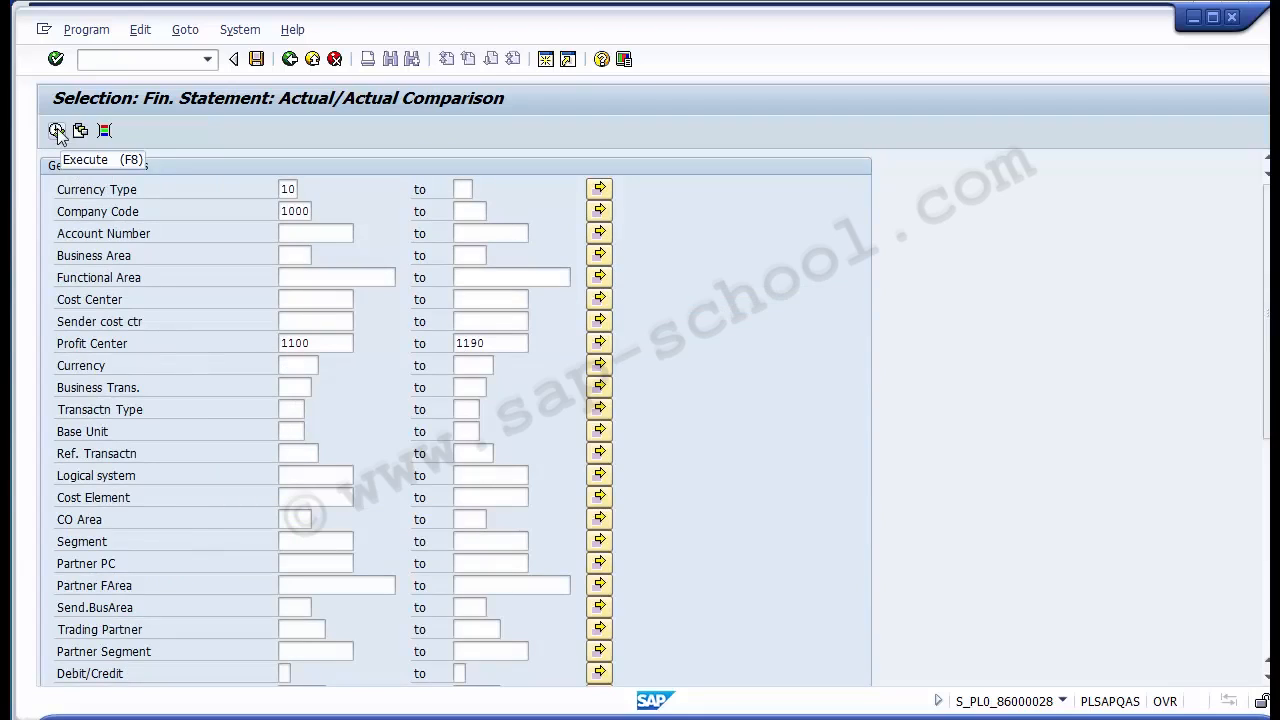
{"action": "left_click", "coordinate": [56, 130]}
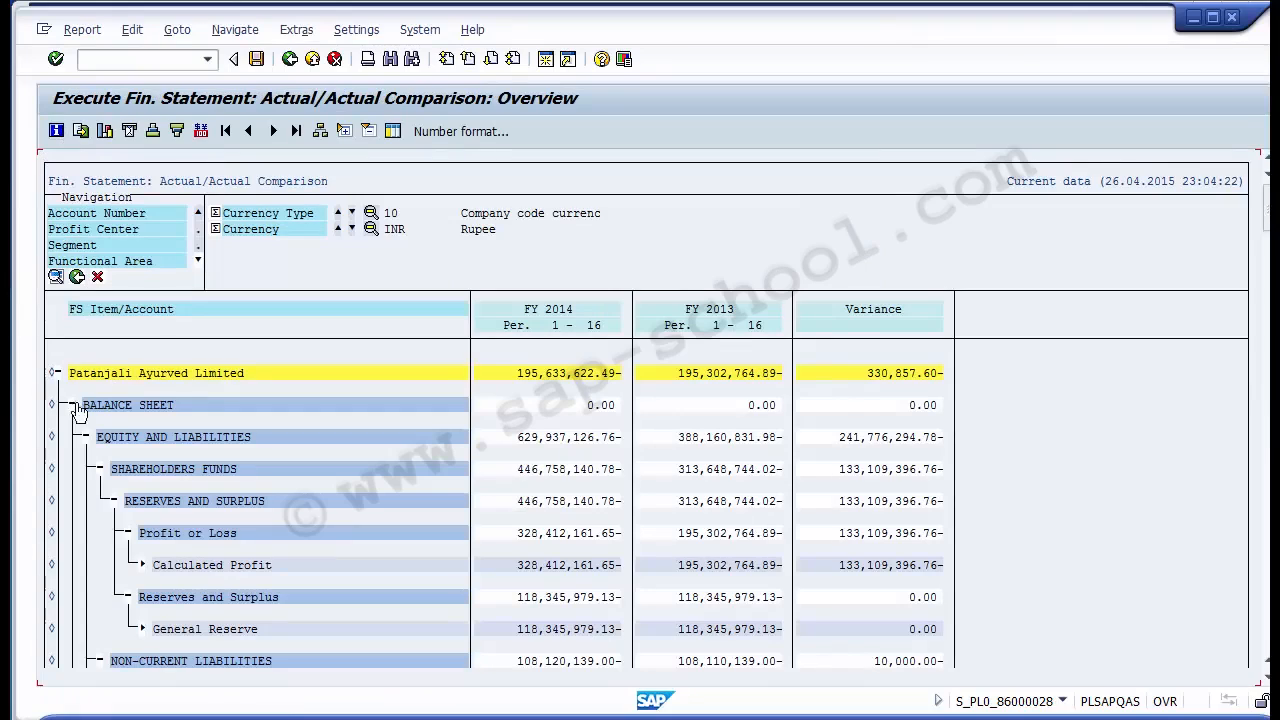
- Collapse the full FS item hierarchy, then expand only the first levels of Balance Sheet and Statement of Profit and Loss
{"action": "left_click", "coordinate": [57, 372]}
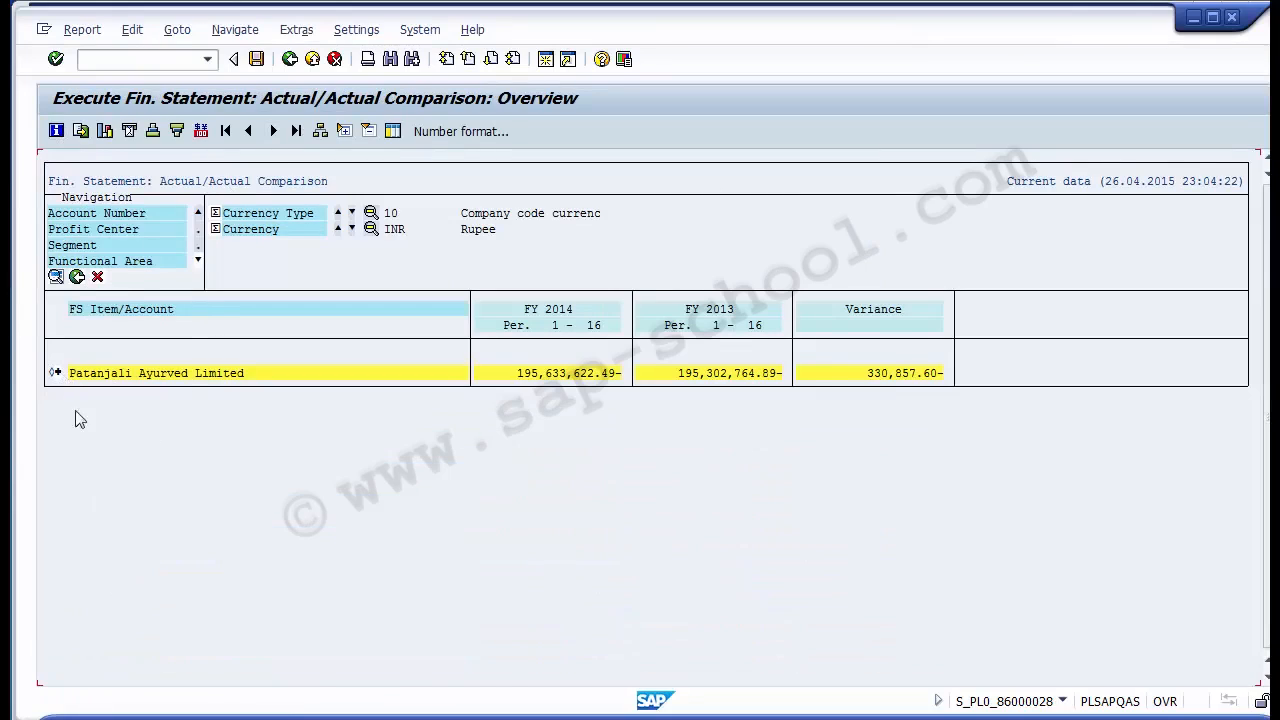
{"action": "left_click", "coordinate": [57, 373]}
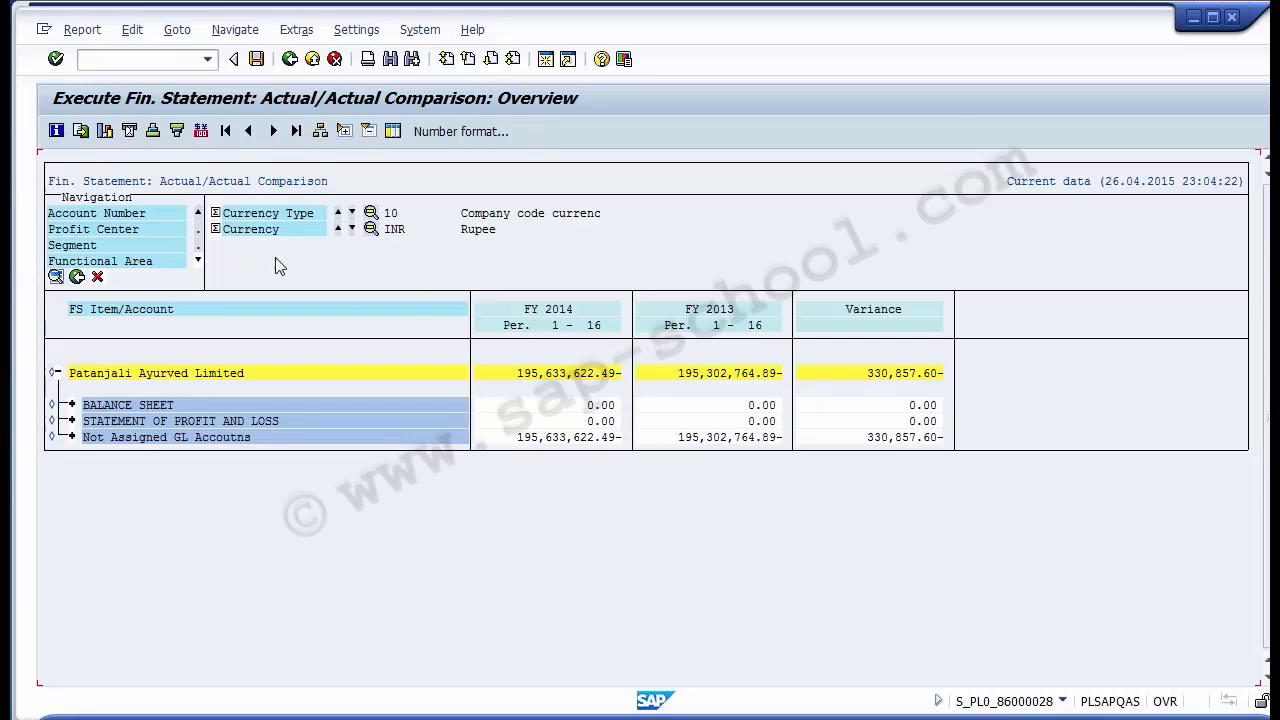
{"action": "left_click", "coordinate": [72, 405]}
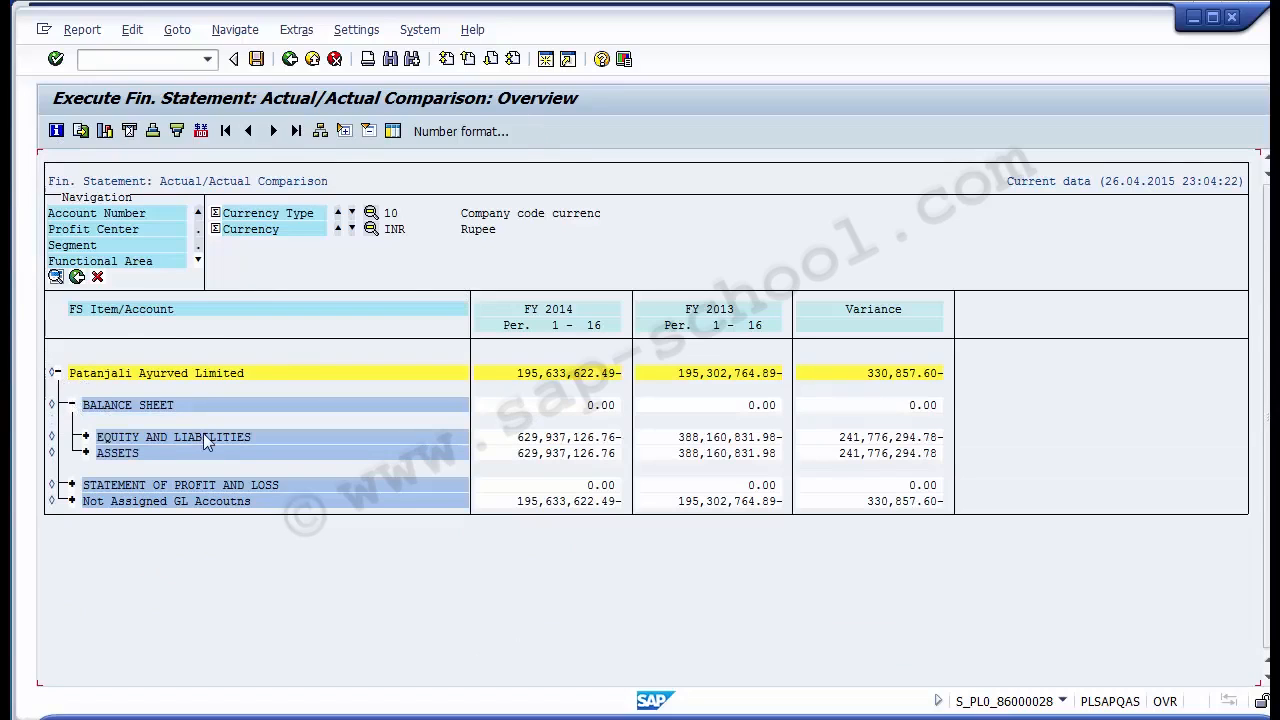
{"action": "left_click", "coordinate": [72, 485]}
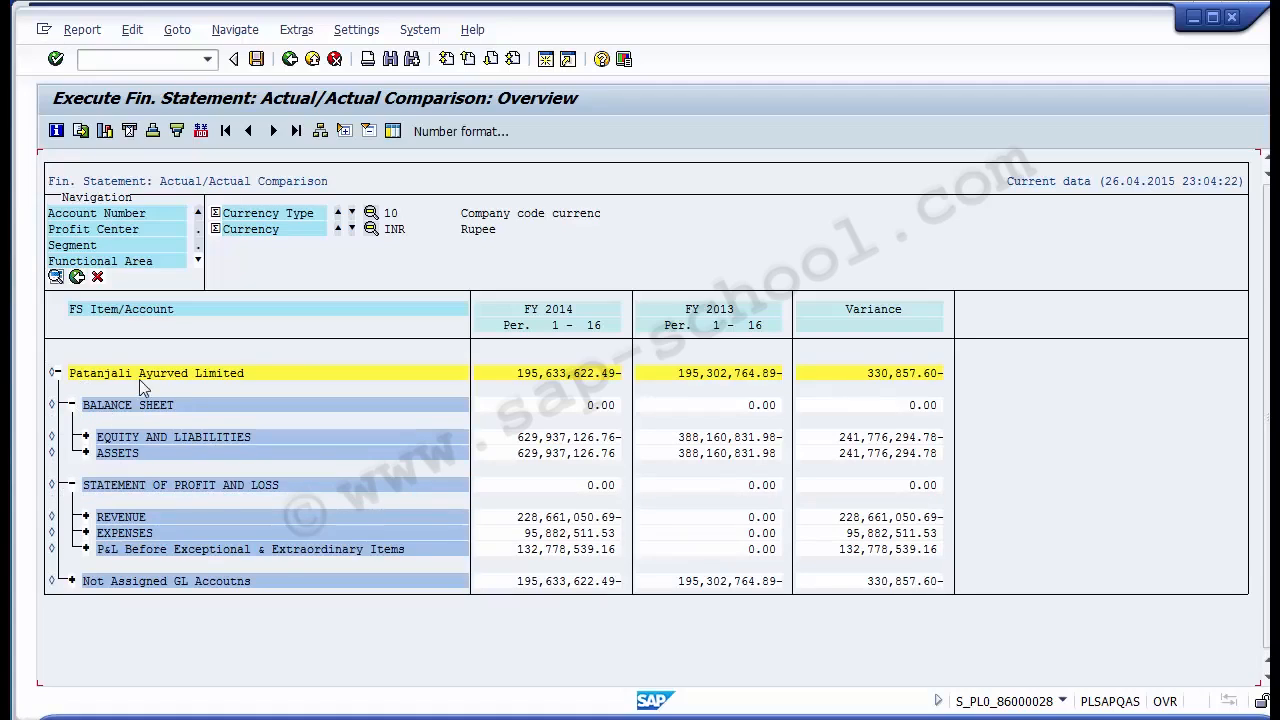
{"action": "left_click", "coordinate": [132, 410]}
{"action": "left_click", "coordinate": [167, 440]}
- Go back out of the financial statement report to its selection screen without saving the data
{"action": "left_click", "coordinate": [290, 60]}
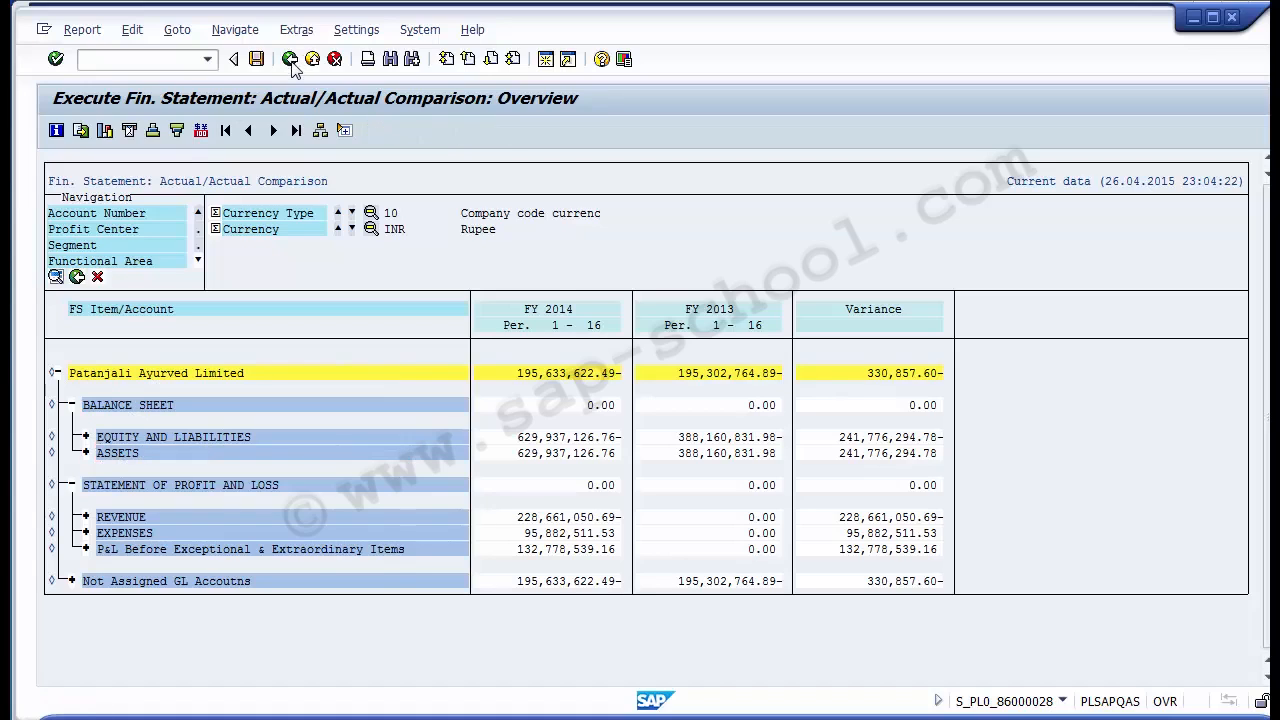
{"action": "left_click", "coordinate": [296, 58]}
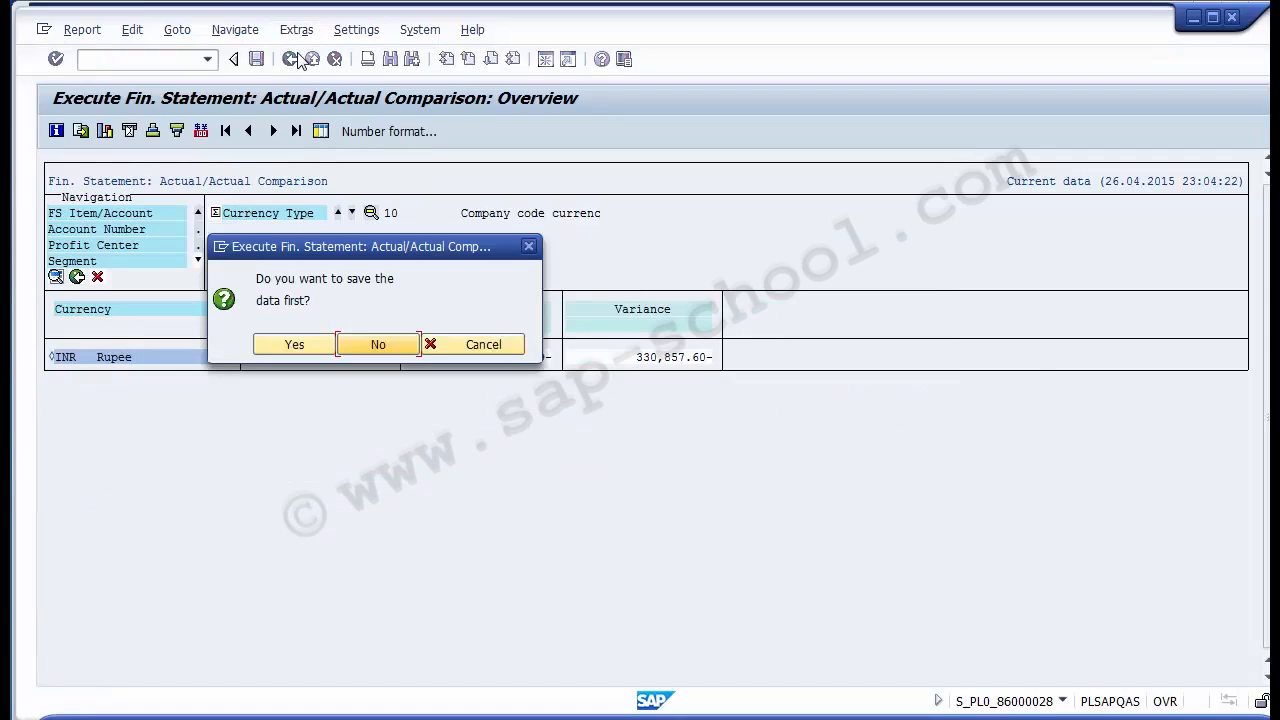
{"action": "left_click", "coordinate": [366, 345]}
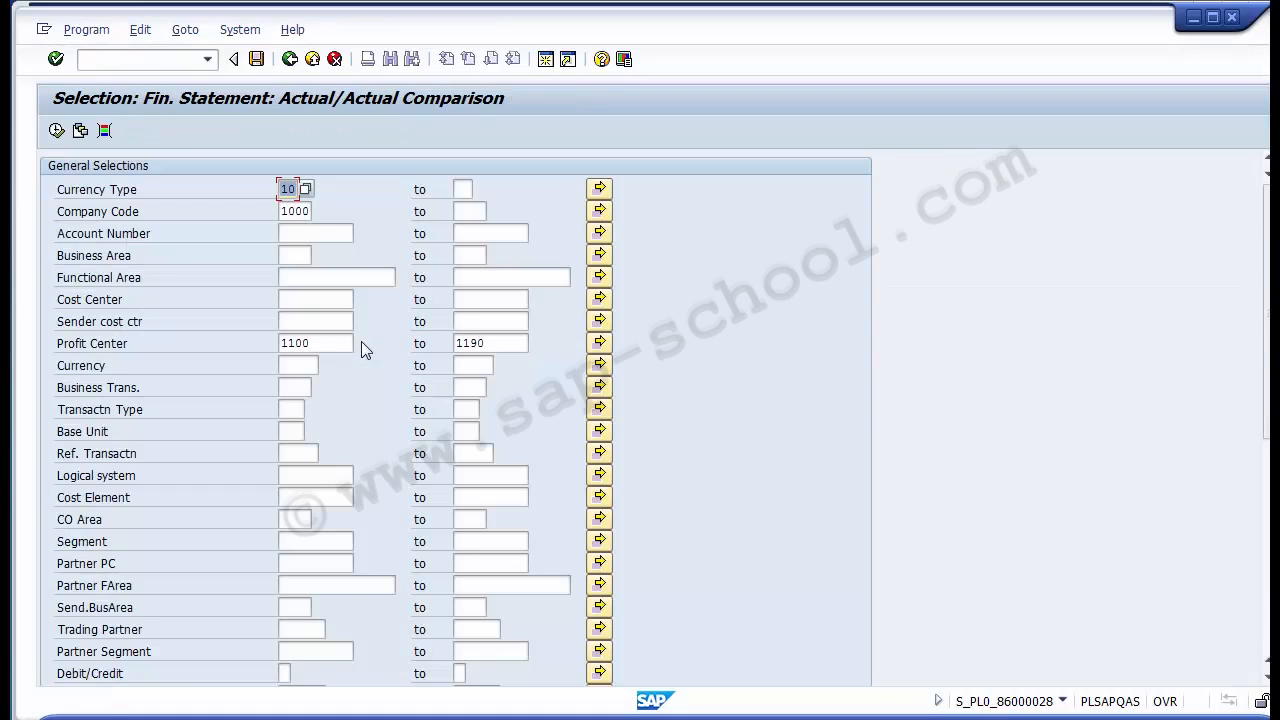
- Change the profit center range to 1105 to 1105 and execute the financial statement report again
{"action": "left_click", "coordinate": [511, 345]}
{"action": "key", "text": "BackSpace"}
{"action": "key", "text": "BackSpace"}
{"action": "key", "text": "BackSpace"}
{"action": "key", "text": "BackSpace"}
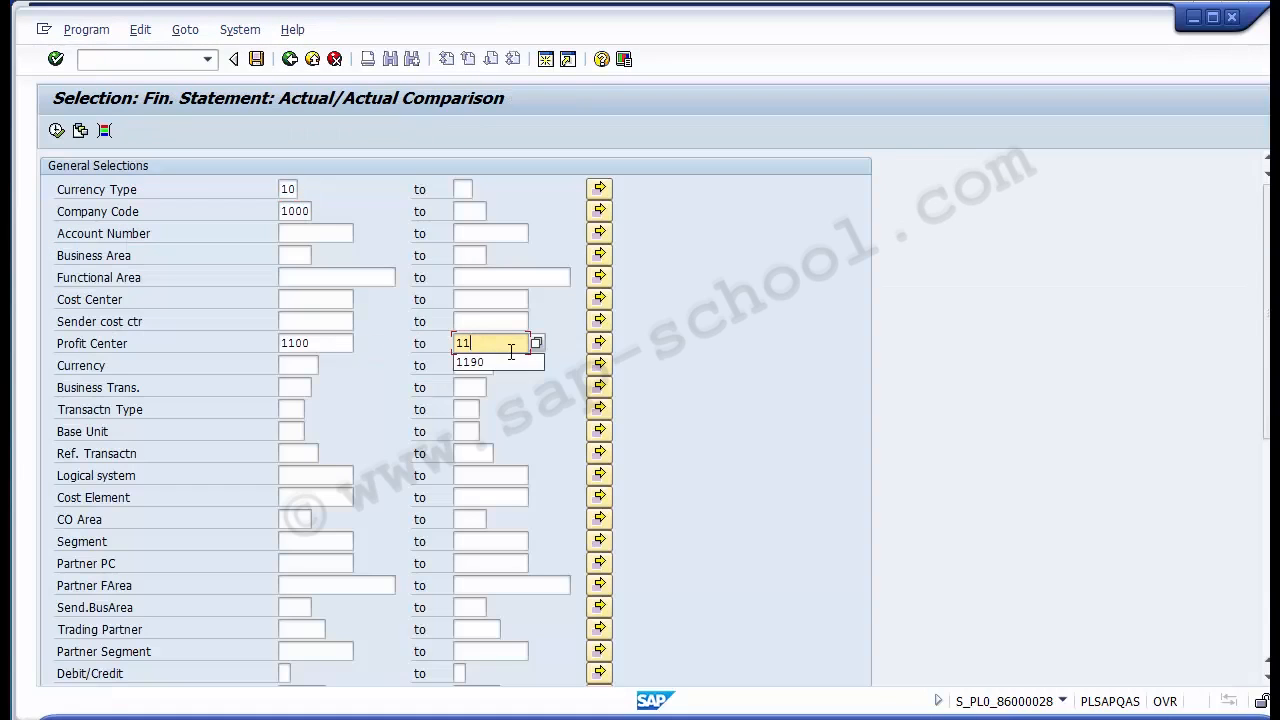
{"action": "left_click", "coordinate": [348, 343]}
{"action": "key", "text": "BackSpace"}
{"action": "key", "text": "BackSpace"}
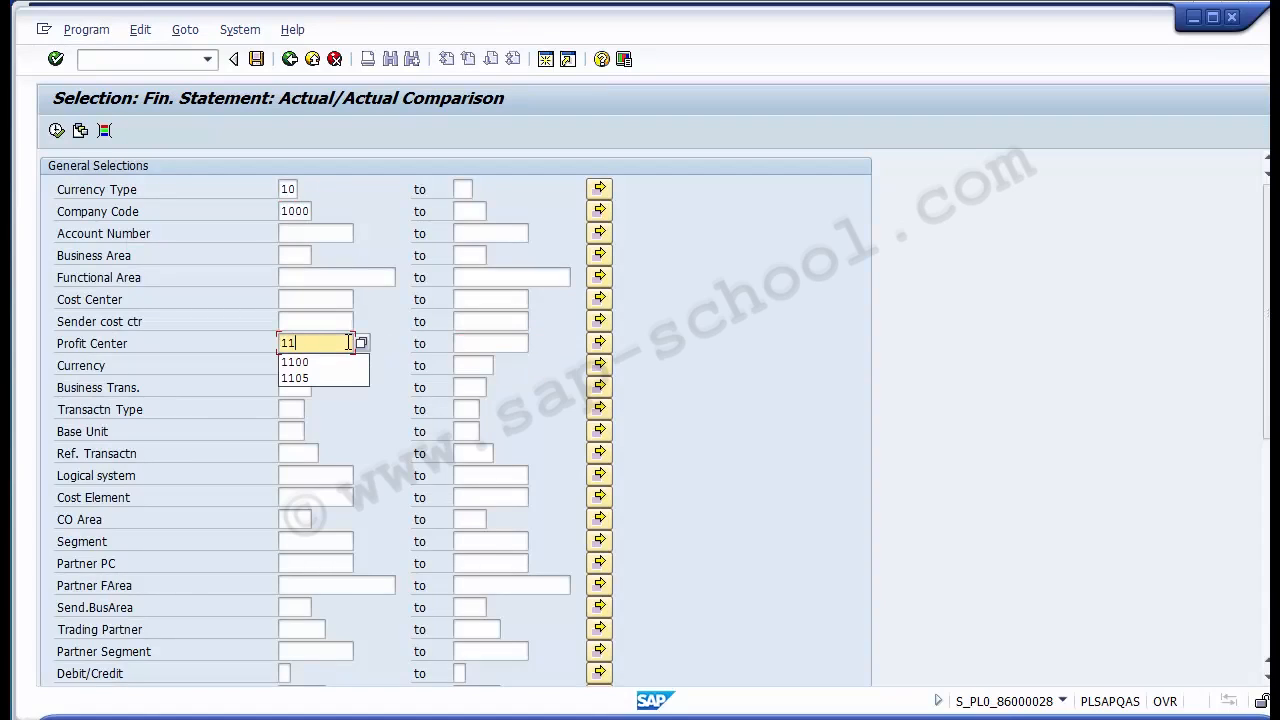
{"action": "type", "text": "05"}
{"action": "key", "text": "Tab"}
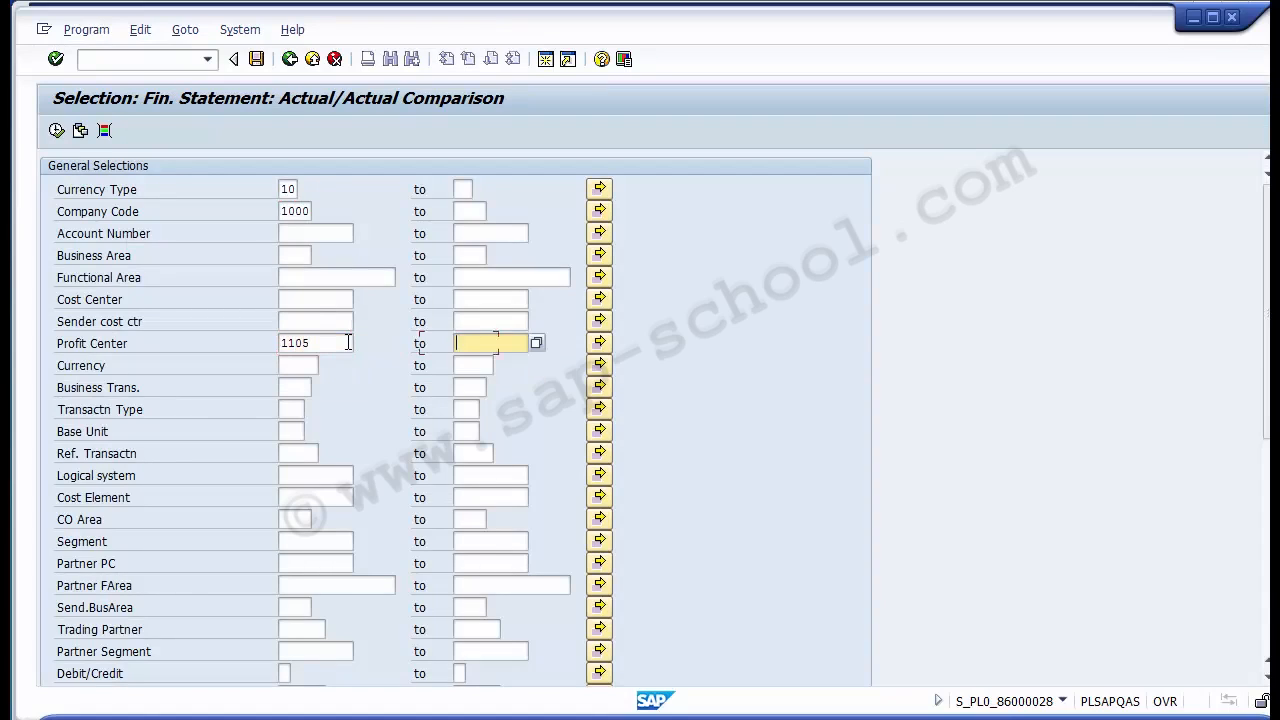
{"action": "type", "text": "1105"}
{"action": "left_click", "coordinate": [57, 132]}
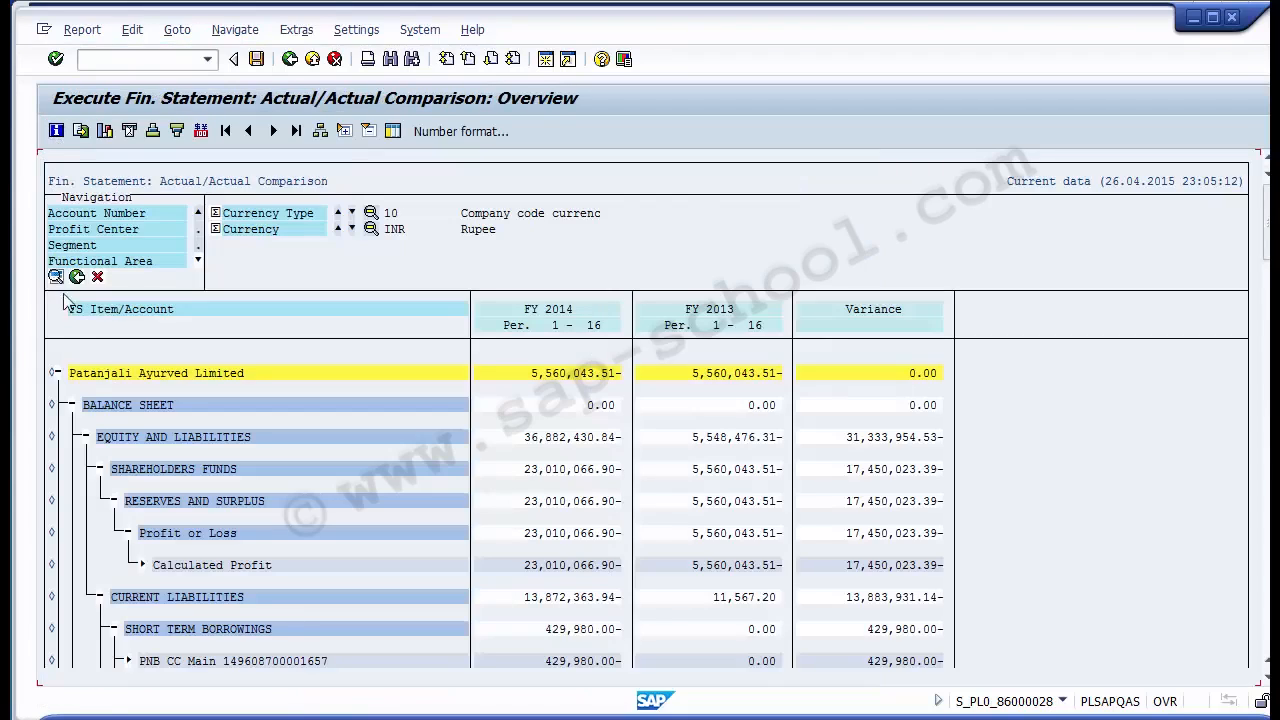
- Reduce the hierarchy for profit center 1105 to its top items and expand Balance Sheet and Statement of Profit and Loss one level
{"action": "left_click", "coordinate": [57, 372]}
{"action": "left_click", "coordinate": [57, 372]}
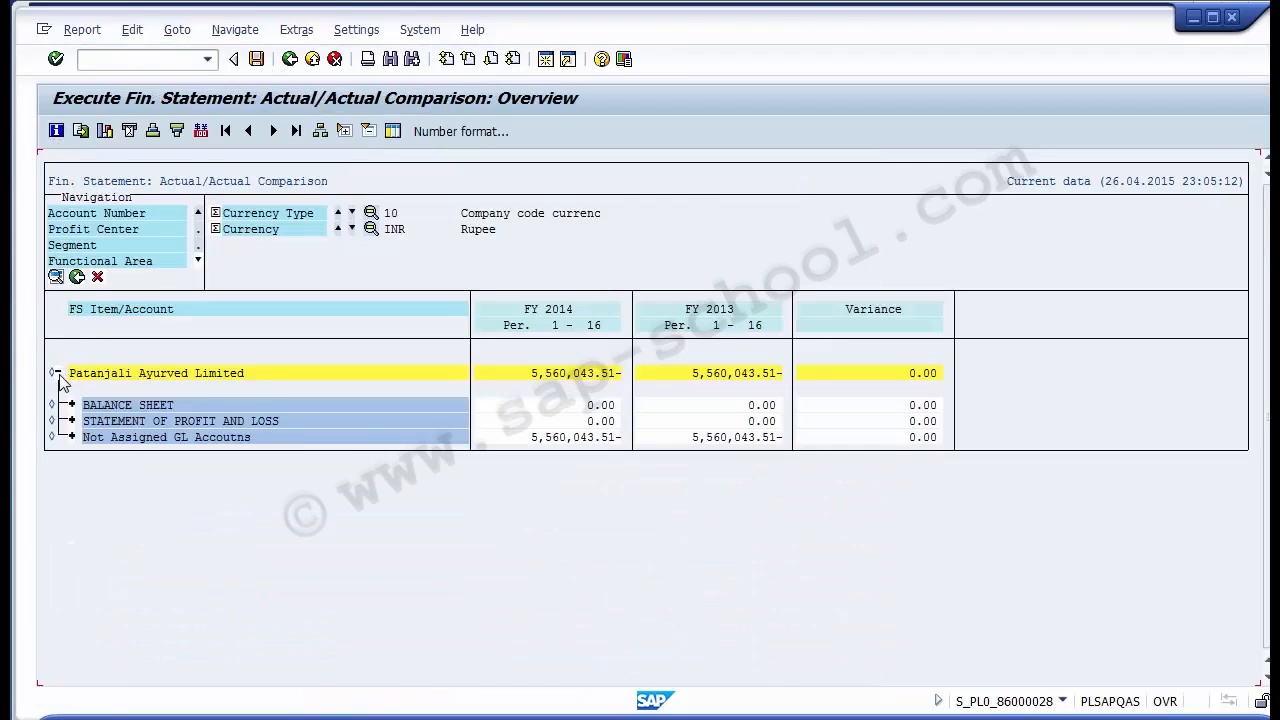
{"action": "left_click", "coordinate": [71, 405]}
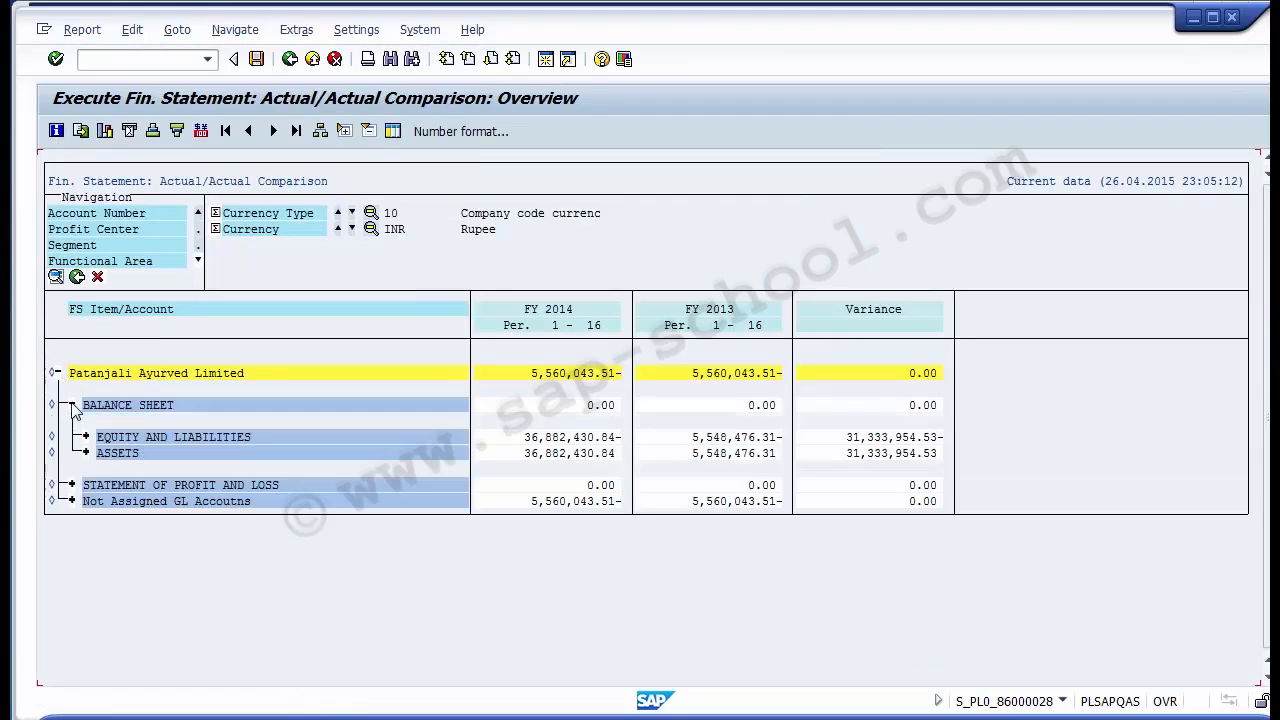
{"action": "left_click", "coordinate": [71, 485]}
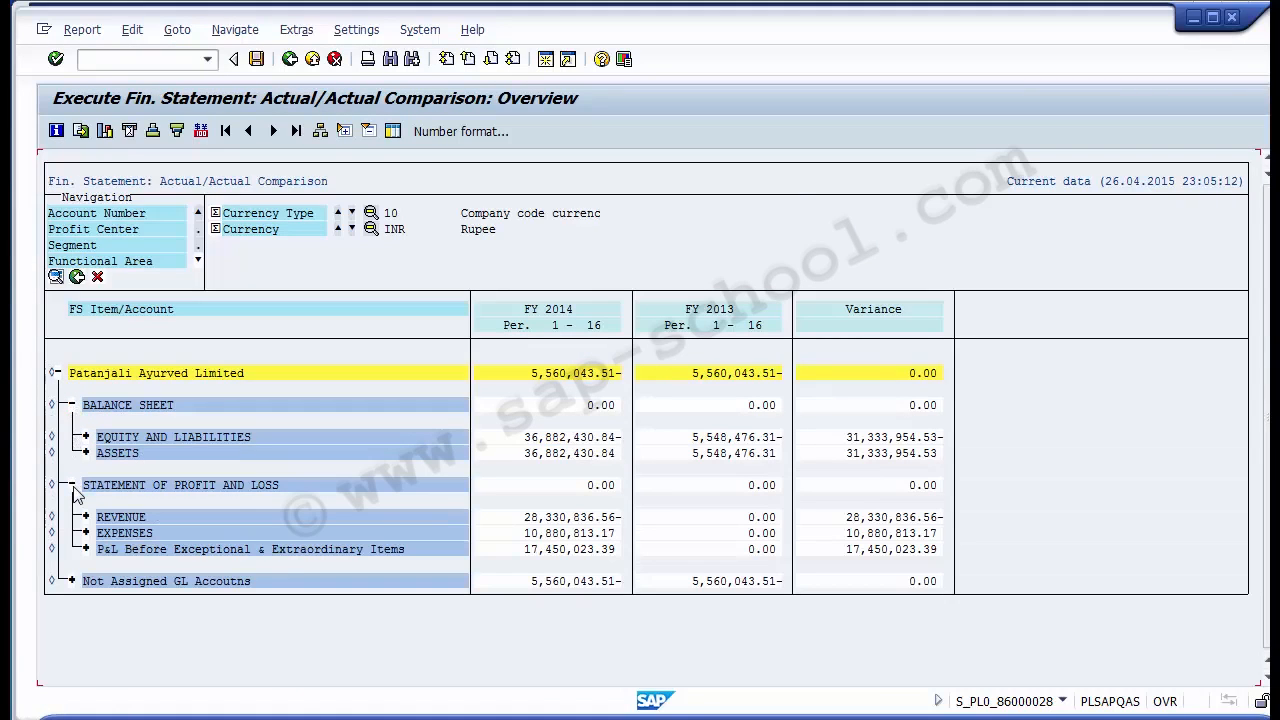
- Drill into Assets and Current Assets to examine their FY 2014 and FY 2013 figures, and collapse both levels again
{"action": "left_click", "coordinate": [199, 441]}
{"action": "left_click", "coordinate": [135, 519]}
{"action": "left_click", "coordinate": [236, 527]}
{"action": "left_click", "coordinate": [87, 455]}
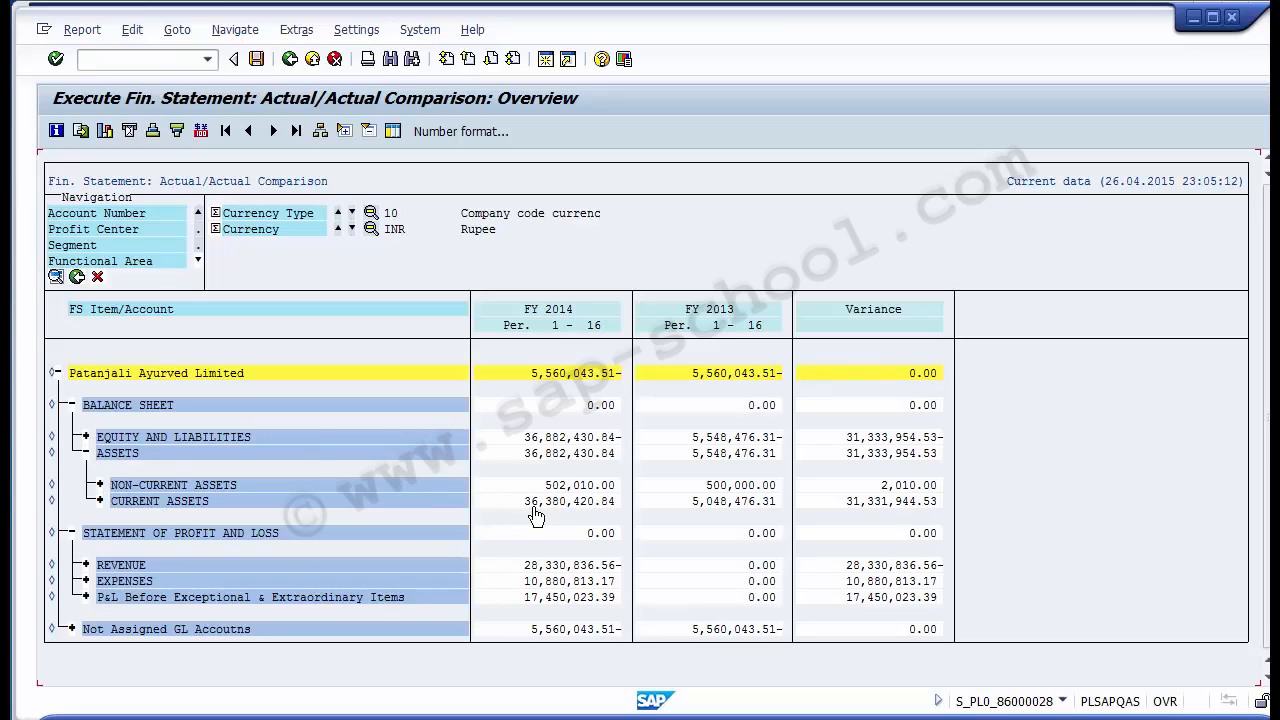
{"action": "left_click", "coordinate": [100, 501]}
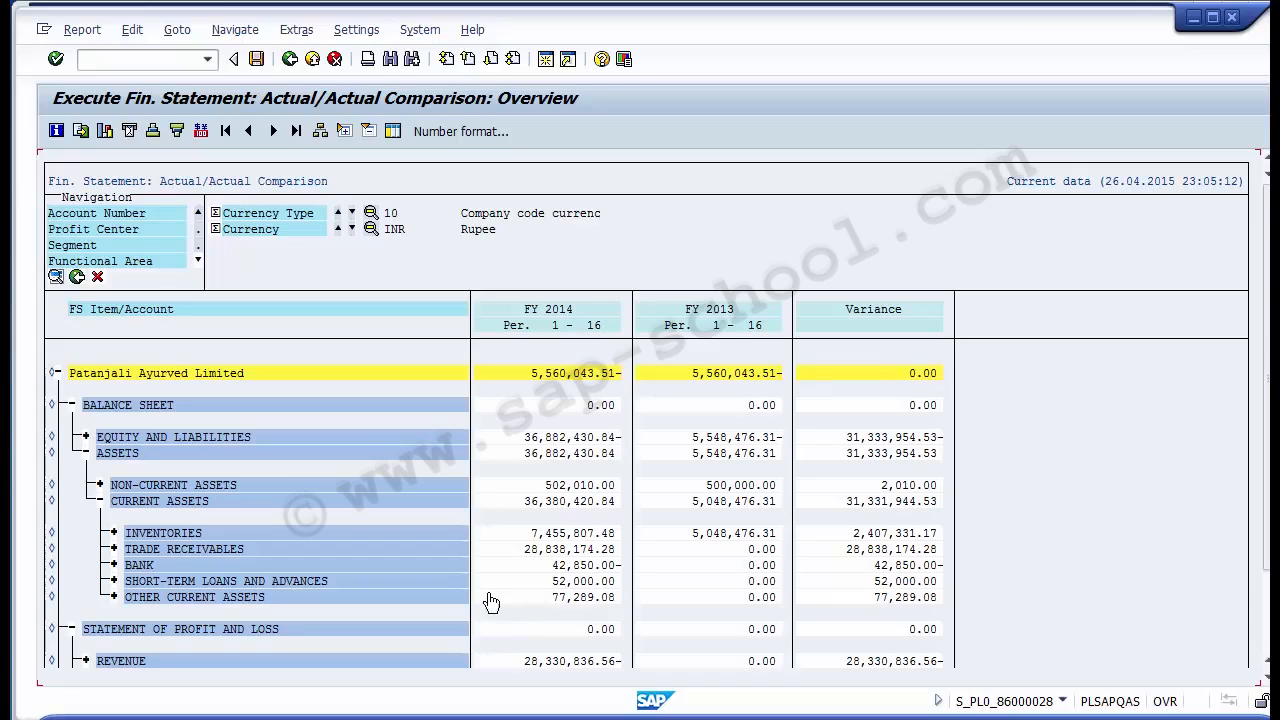
{"action": "left_click", "coordinate": [100, 500]}
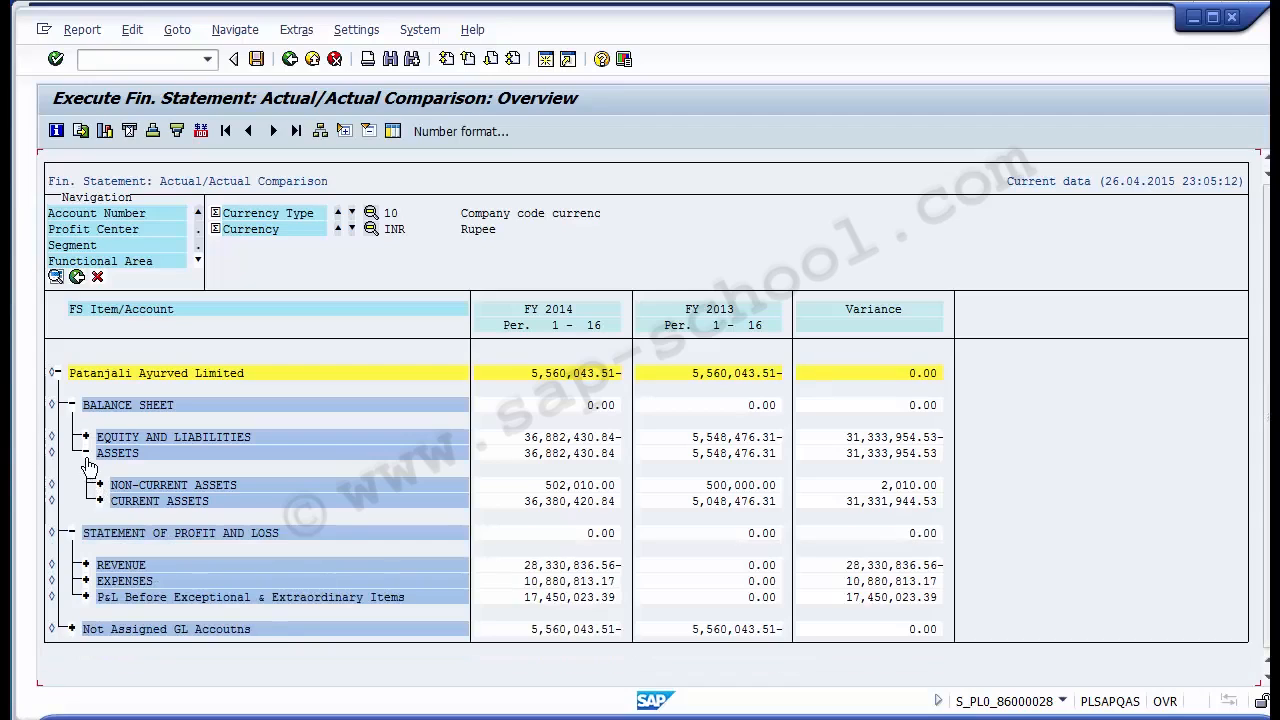
{"action": "left_click", "coordinate": [86, 453]}
- Expand Revenue under Statement of Profit and Loss to examine its sub-items, and collapse it again
{"action": "left_click", "coordinate": [122, 488]}
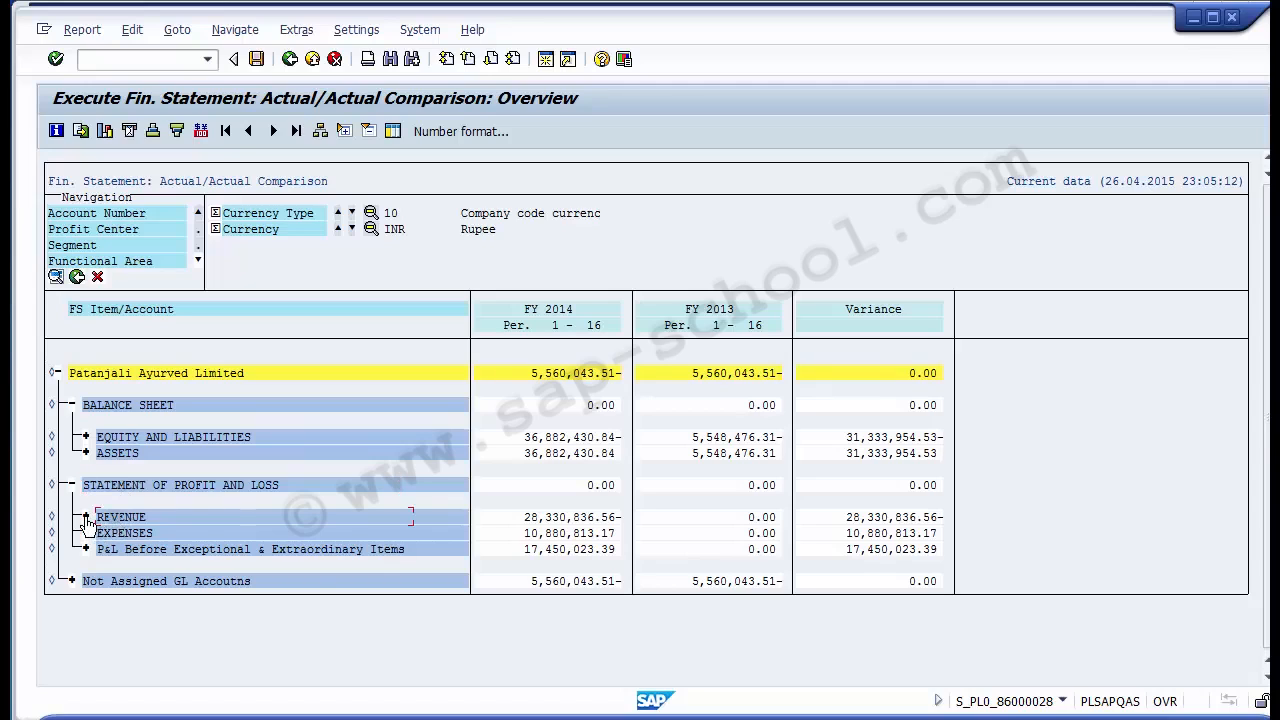
{"action": "left_click", "coordinate": [86, 518]}
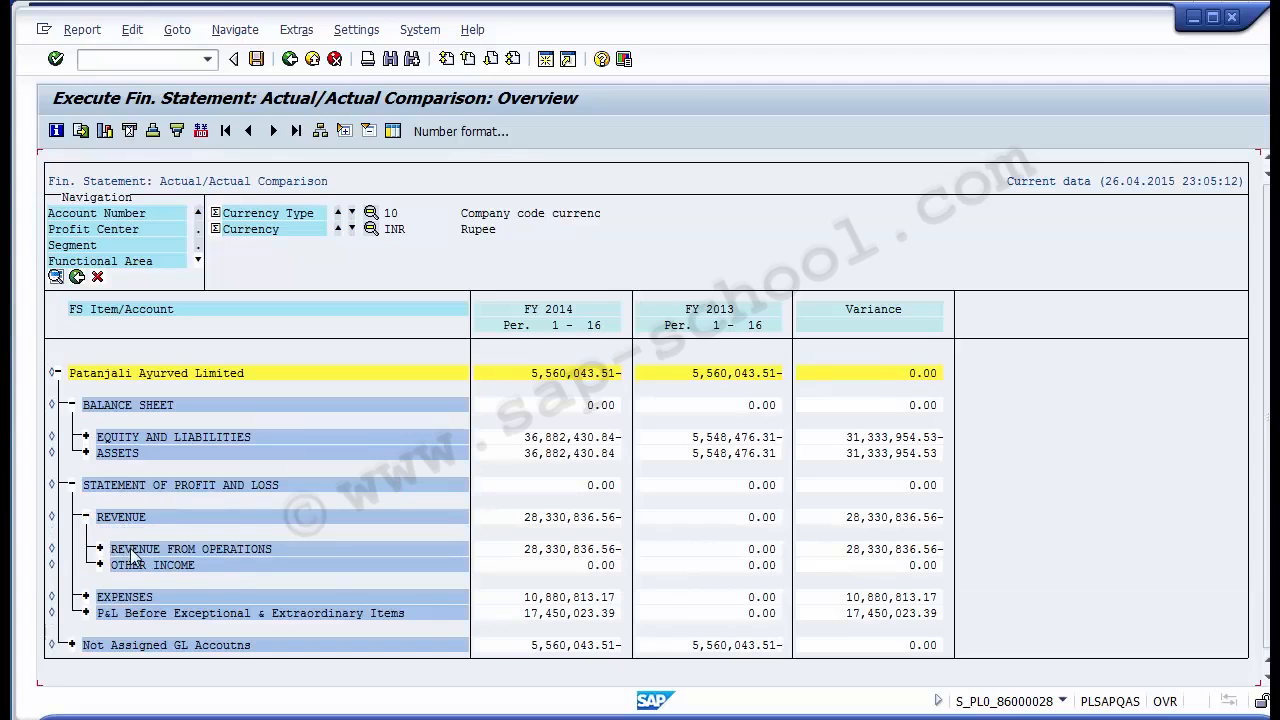
{"action": "left_click", "coordinate": [172, 556]}
{"action": "left_click", "coordinate": [174, 567]}
{"action": "left_click", "coordinate": [86, 518]}
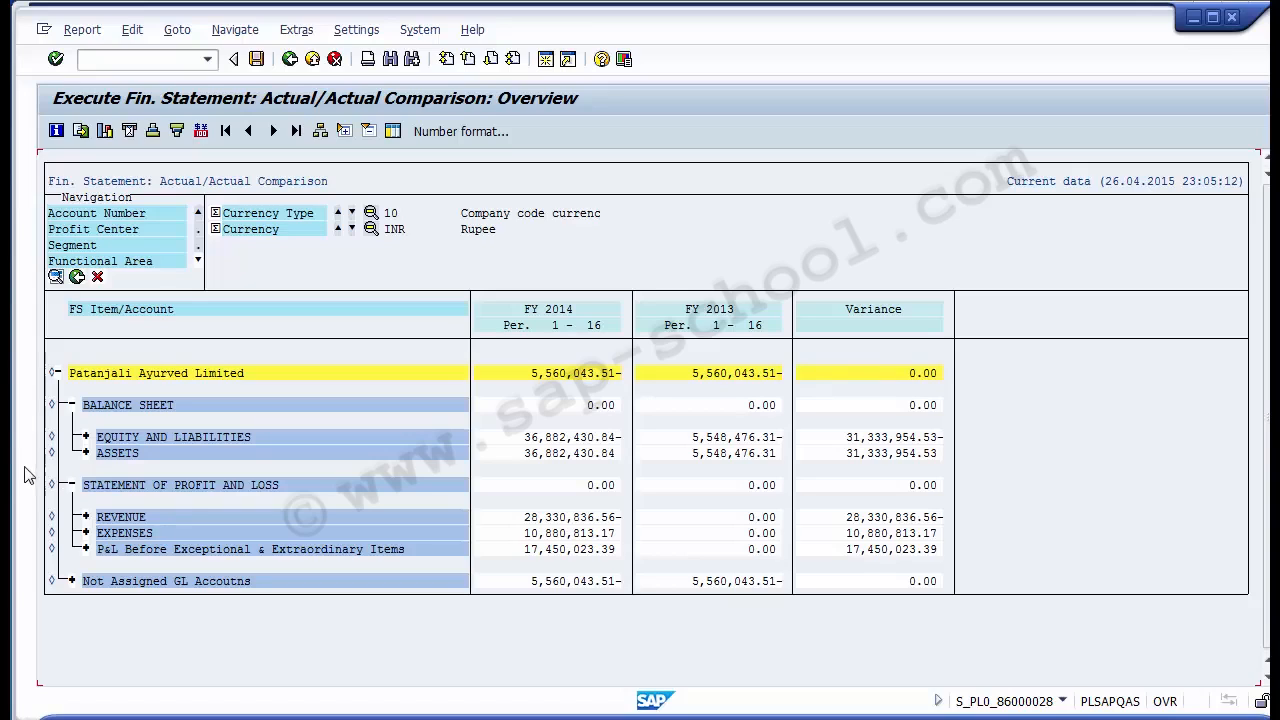
- Break the Patanjali Ayurved Limited total down by Profit Center, and profit center 1000/1105 Eye Drop by Account Number
{"action": "left_click", "coordinate": [51, 373]}
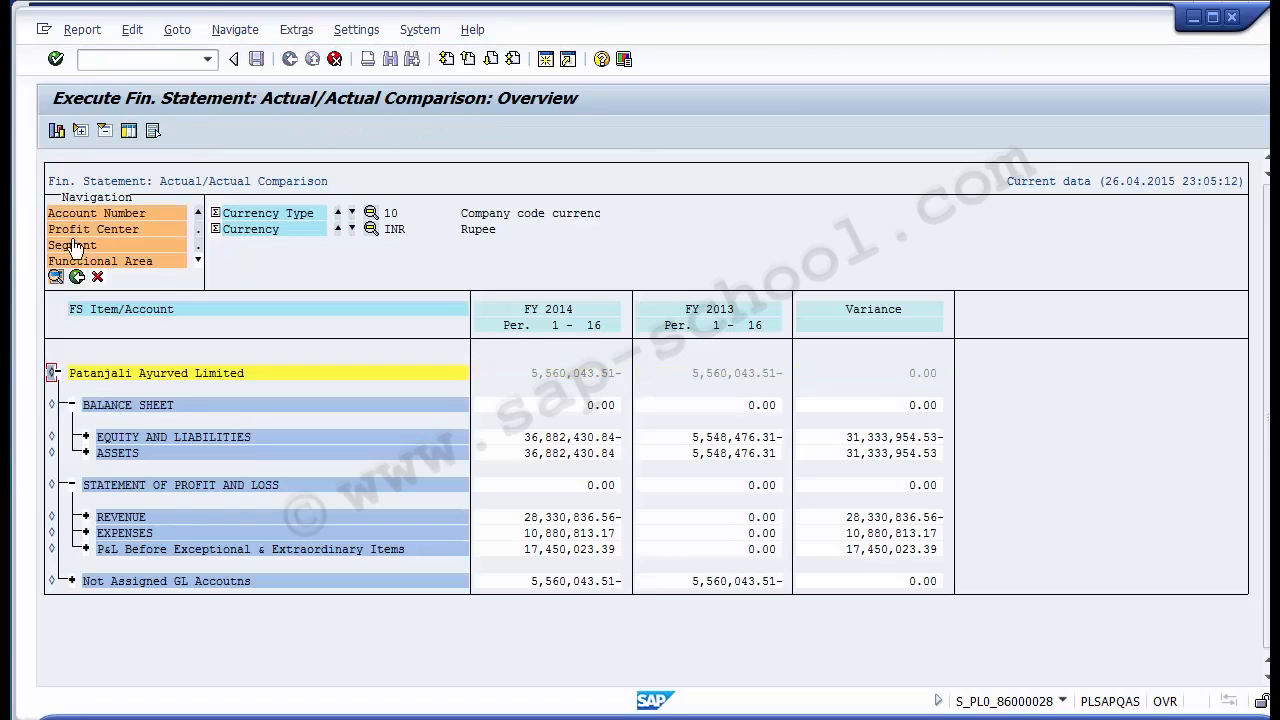
{"action": "left_click", "coordinate": [72, 231]}
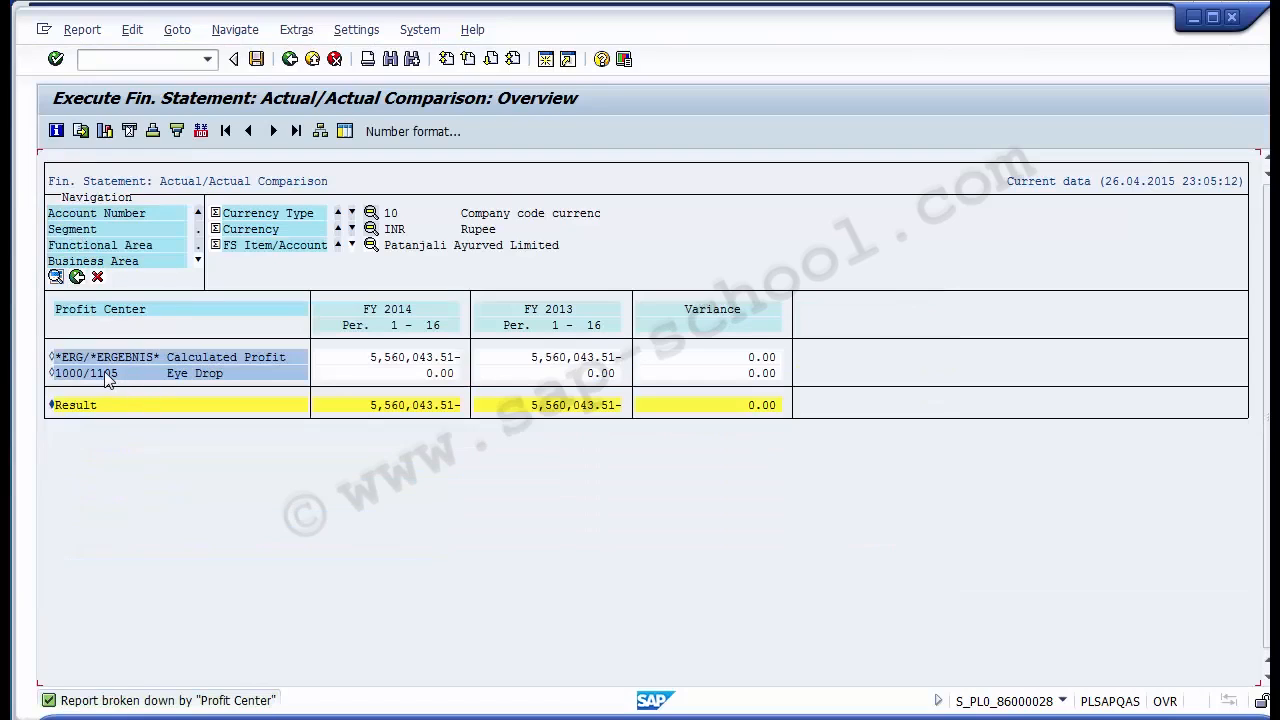
{"action": "left_click", "coordinate": [176, 376]}
{"action": "left_click", "coordinate": [51, 377]}
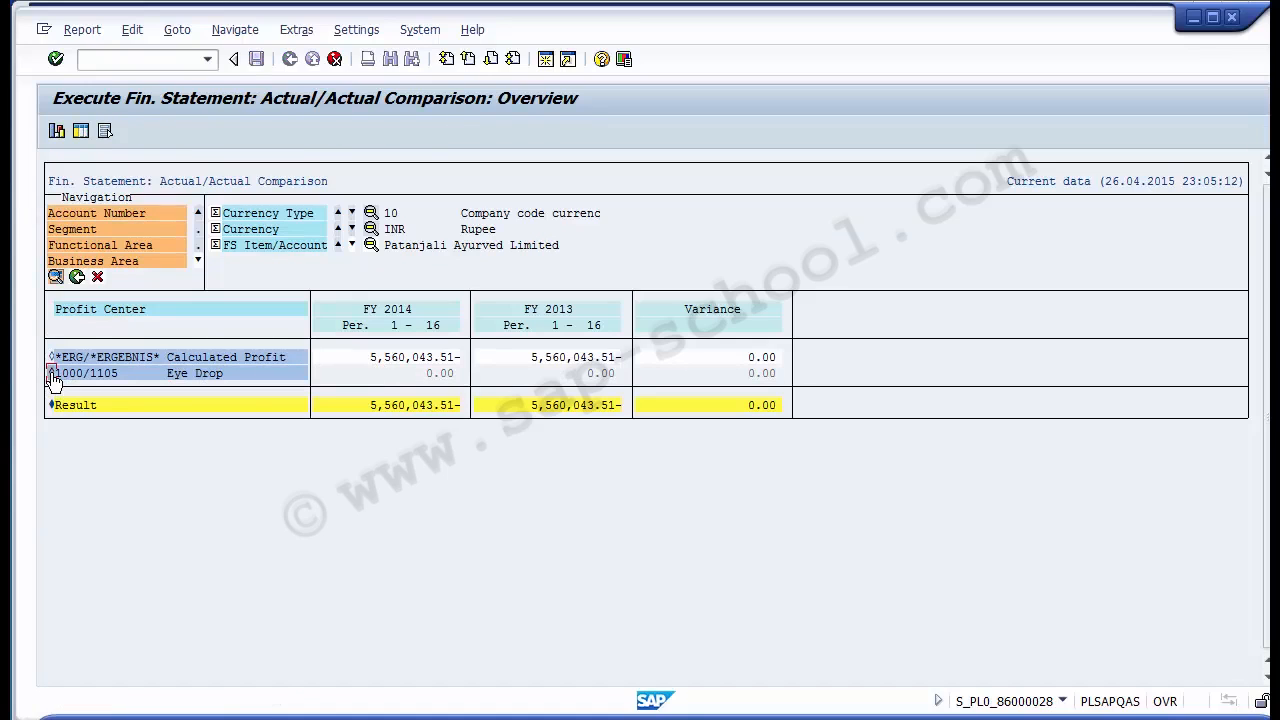
{"action": "left_click", "coordinate": [78, 214]}
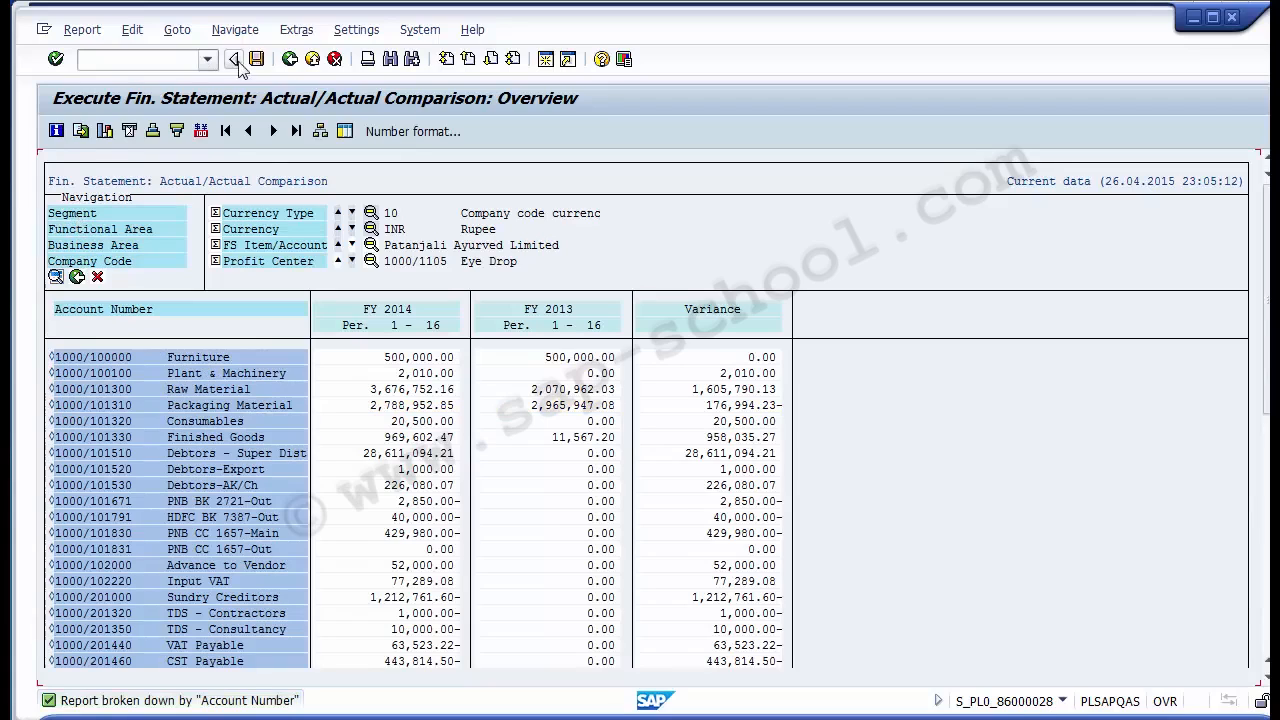
- Return to the profit center breakdown and swap Profit Center with FS Item/Account to review the full financial statement hierarchy
{"action": "left_click", "coordinate": [289, 59]}
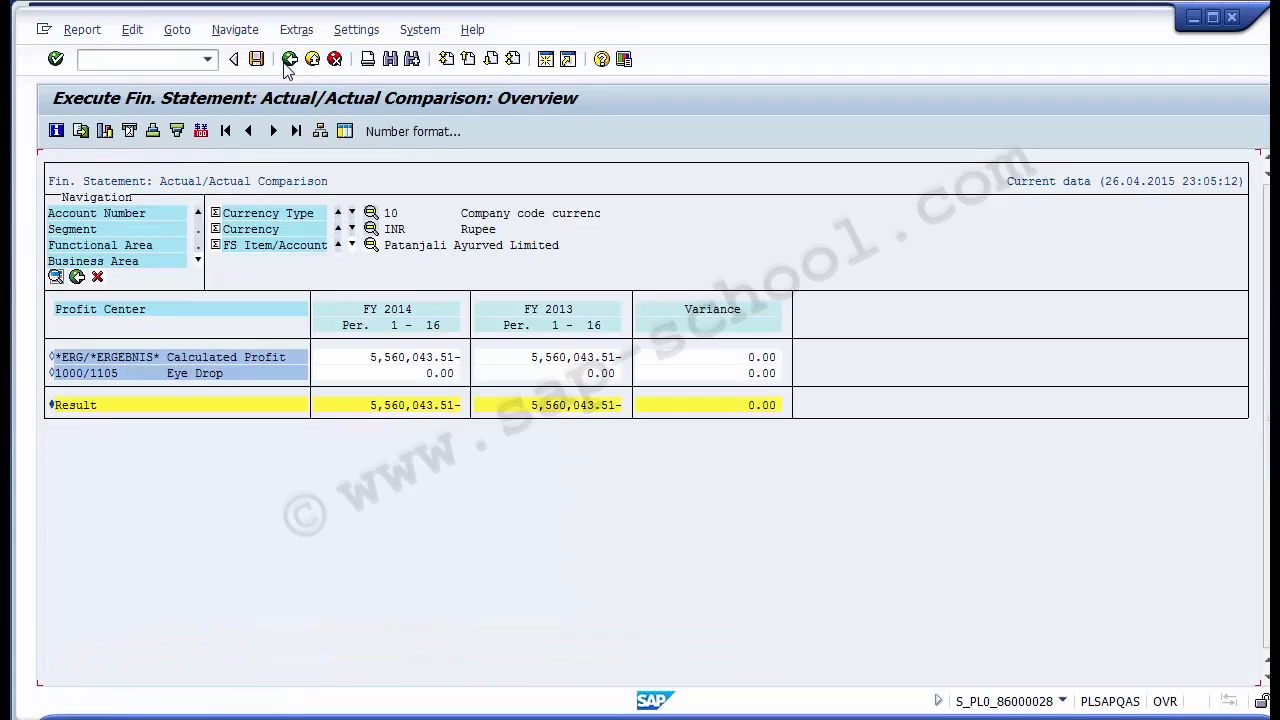
{"action": "left_click", "coordinate": [239, 247]}
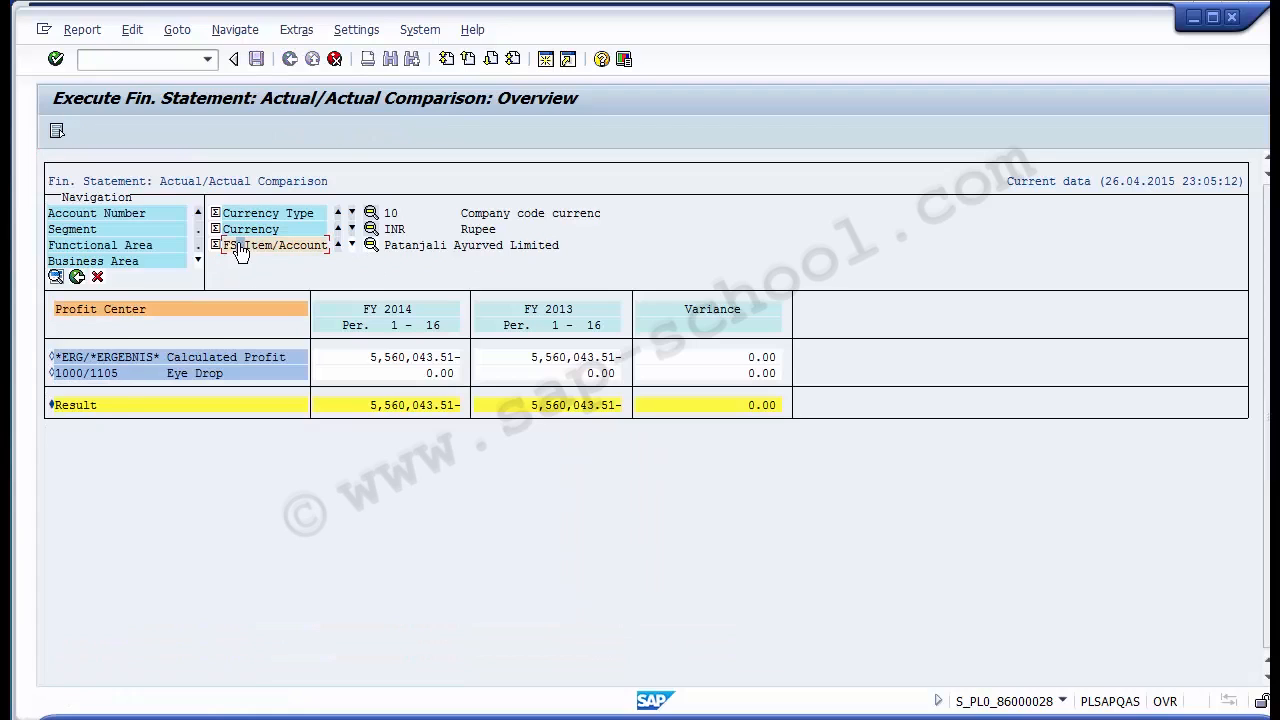
{"action": "left_click", "coordinate": [66, 313]}
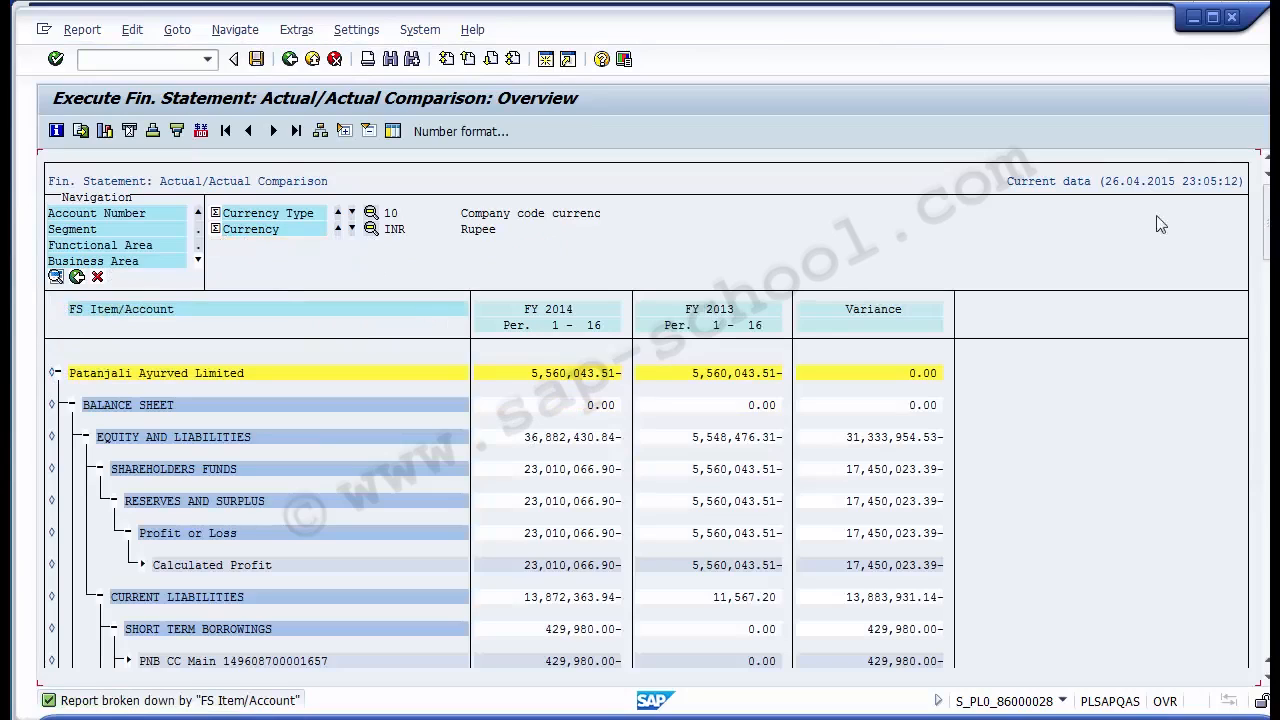
{"action": "left_click_drag", "start_coordinate": [1268, 256], "coordinate": [1268, 330]}
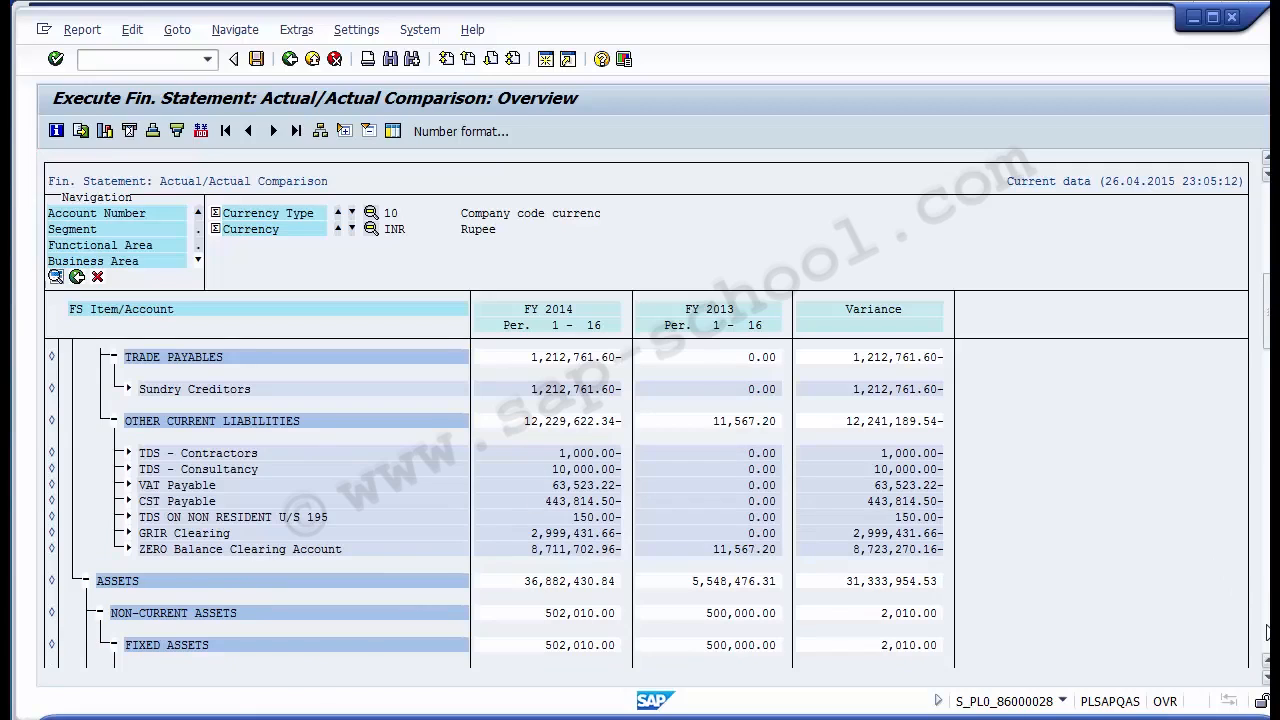
{"action": "left_click", "coordinate": [1267, 632]}
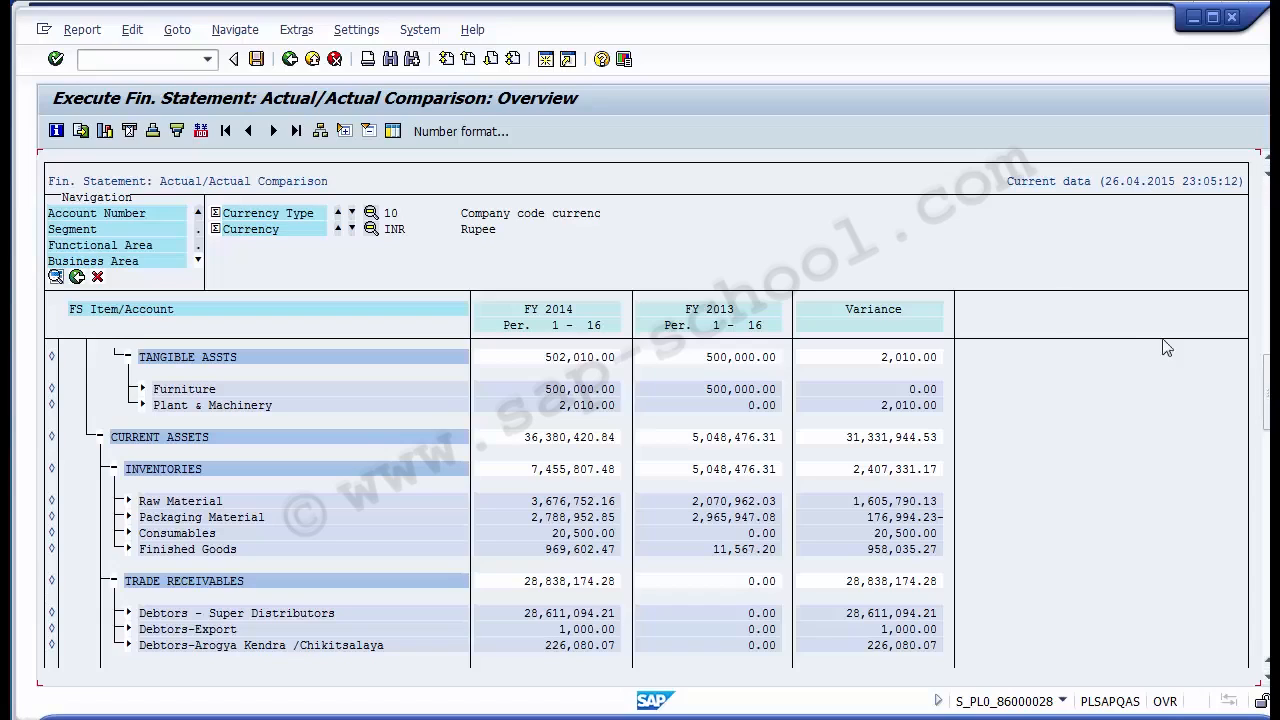
- Exit the financial statement report to its selection screen without saving the data
{"action": "left_click", "coordinate": [290, 60]}
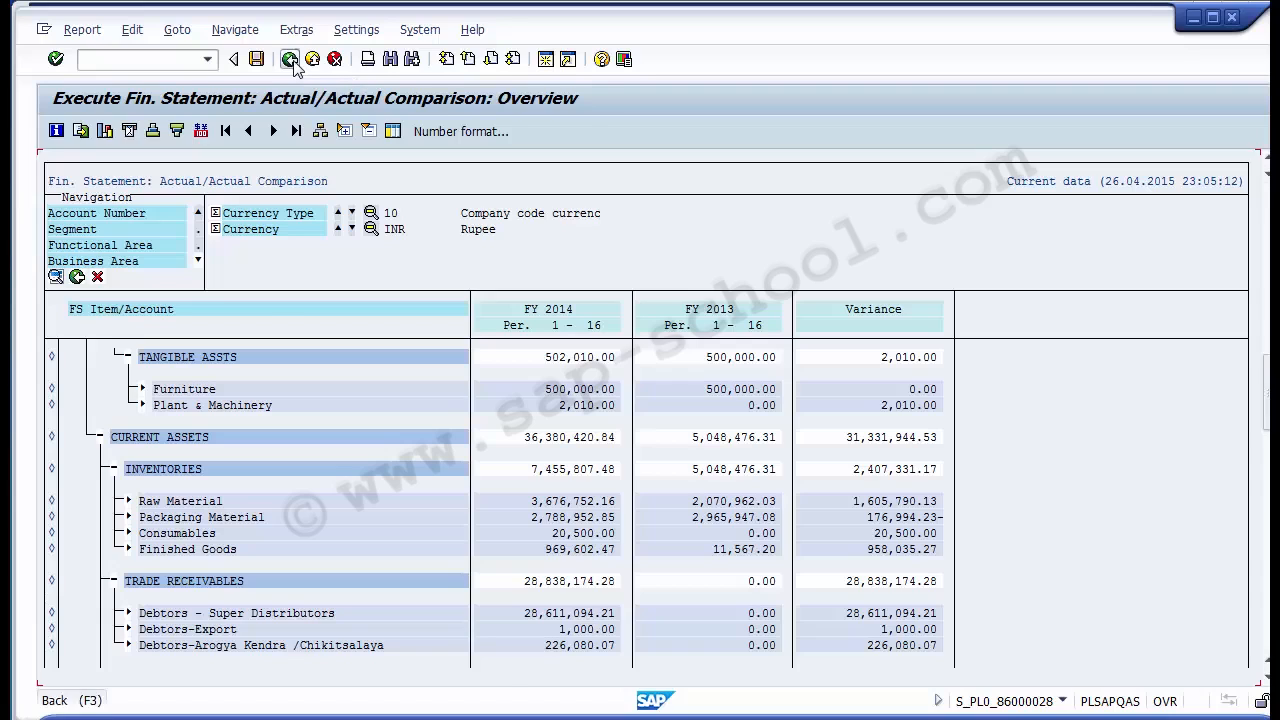
{"action": "left_click", "coordinate": [311, 60]}
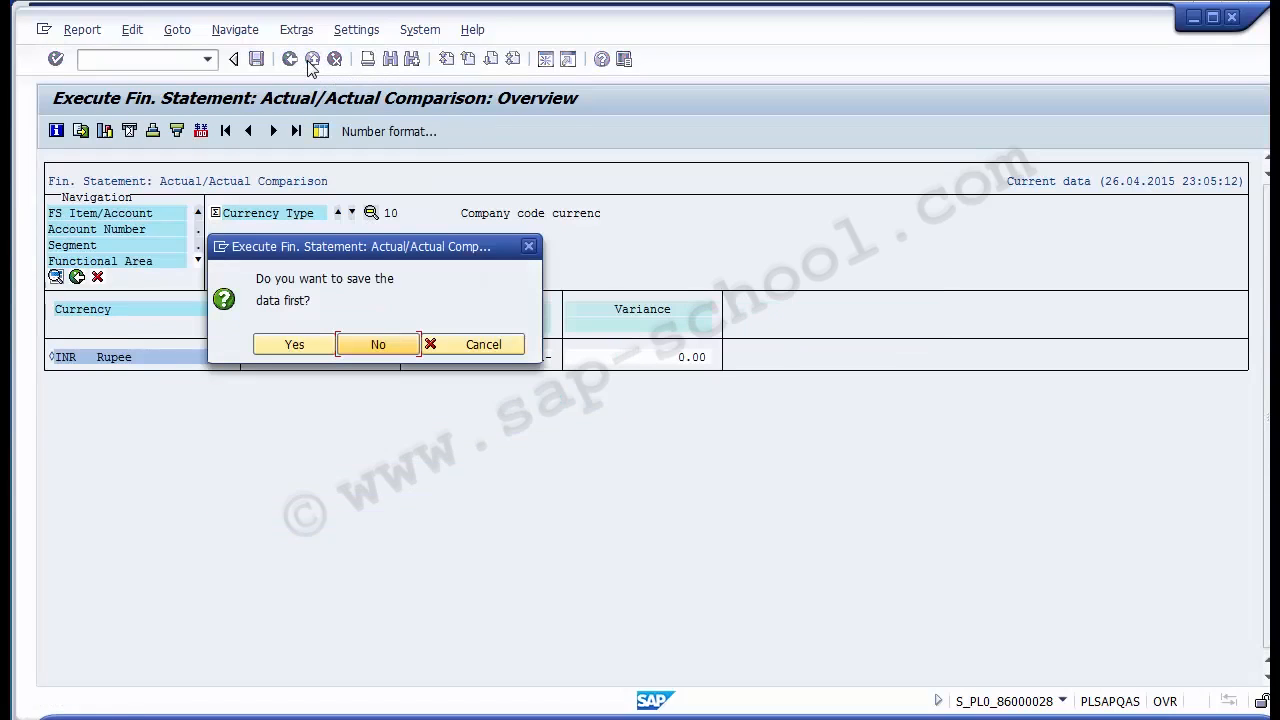
{"action": "left_click", "coordinate": [372, 345]}
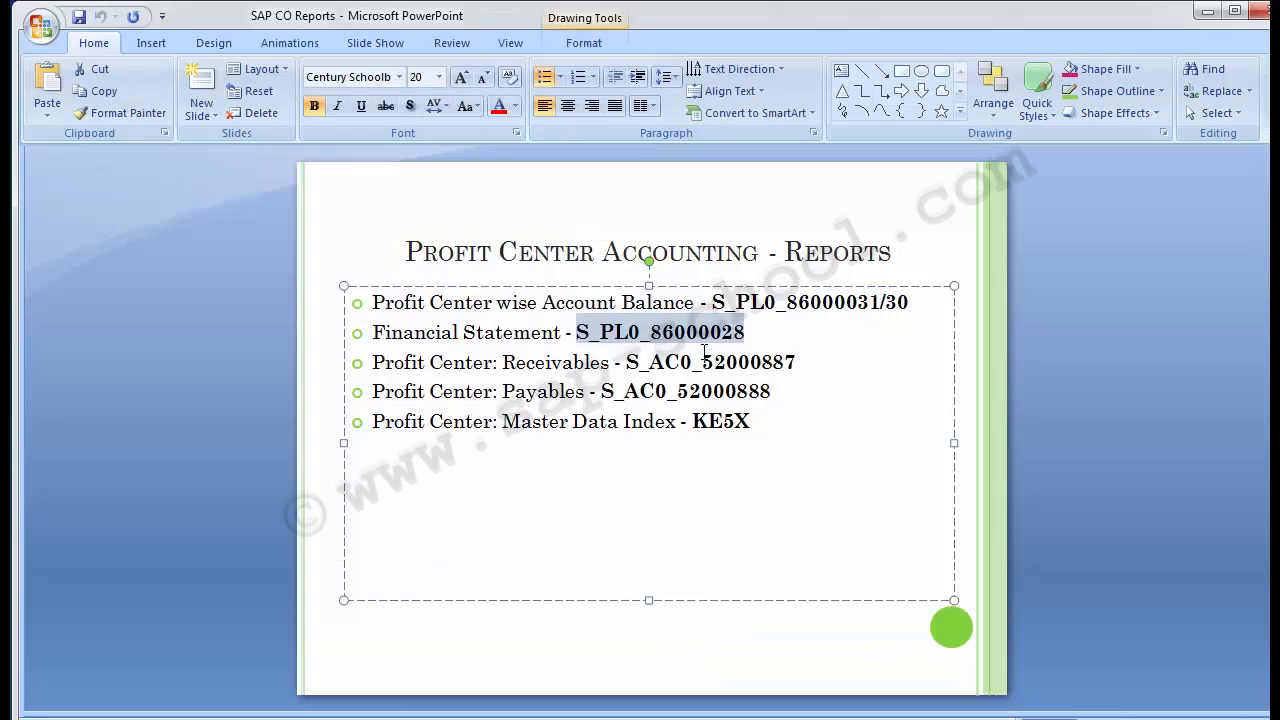
- Copy the Profit Center: Receivables transaction code S_AC0_52000887 from the PowerPoint slide
{"action": "left_click", "coordinate": [763, 338]}
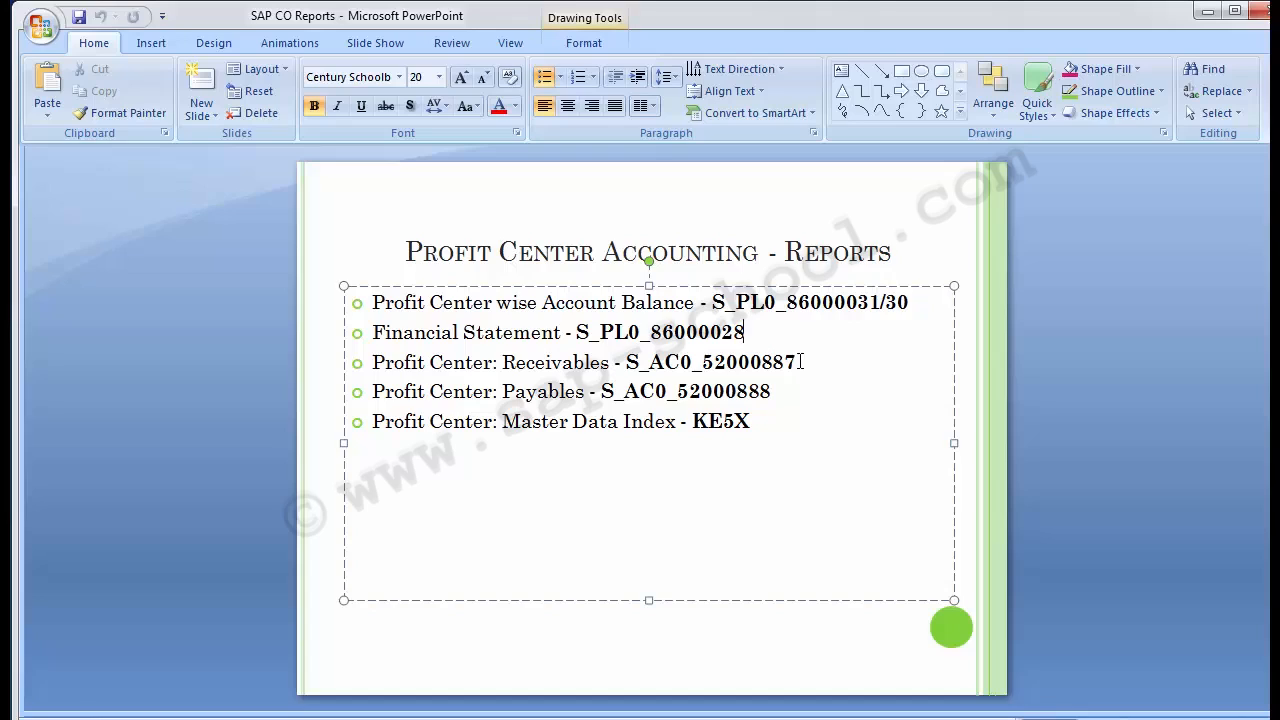
{"action": "left_click_drag", "start_coordinate": [796, 362], "coordinate": [627, 362]}
{"action": "key", "text": "ctrl+c"}
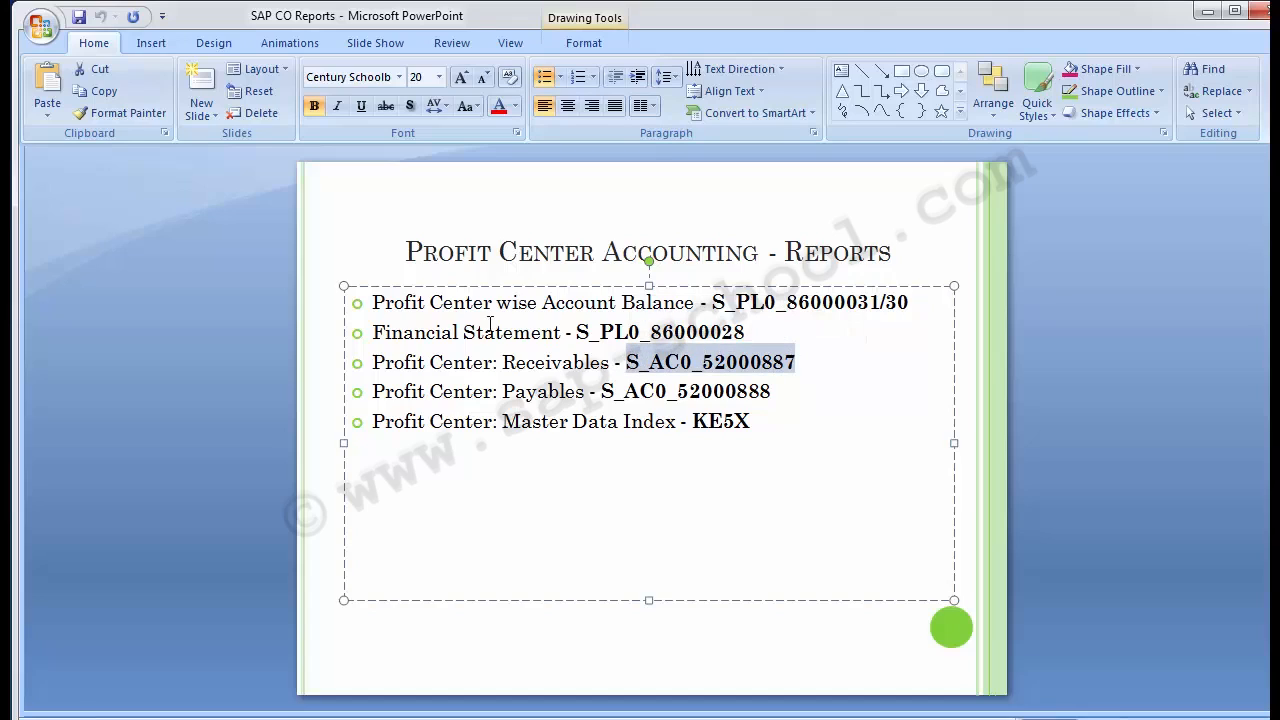
{"action": "left_click", "coordinate": [164, 393]}
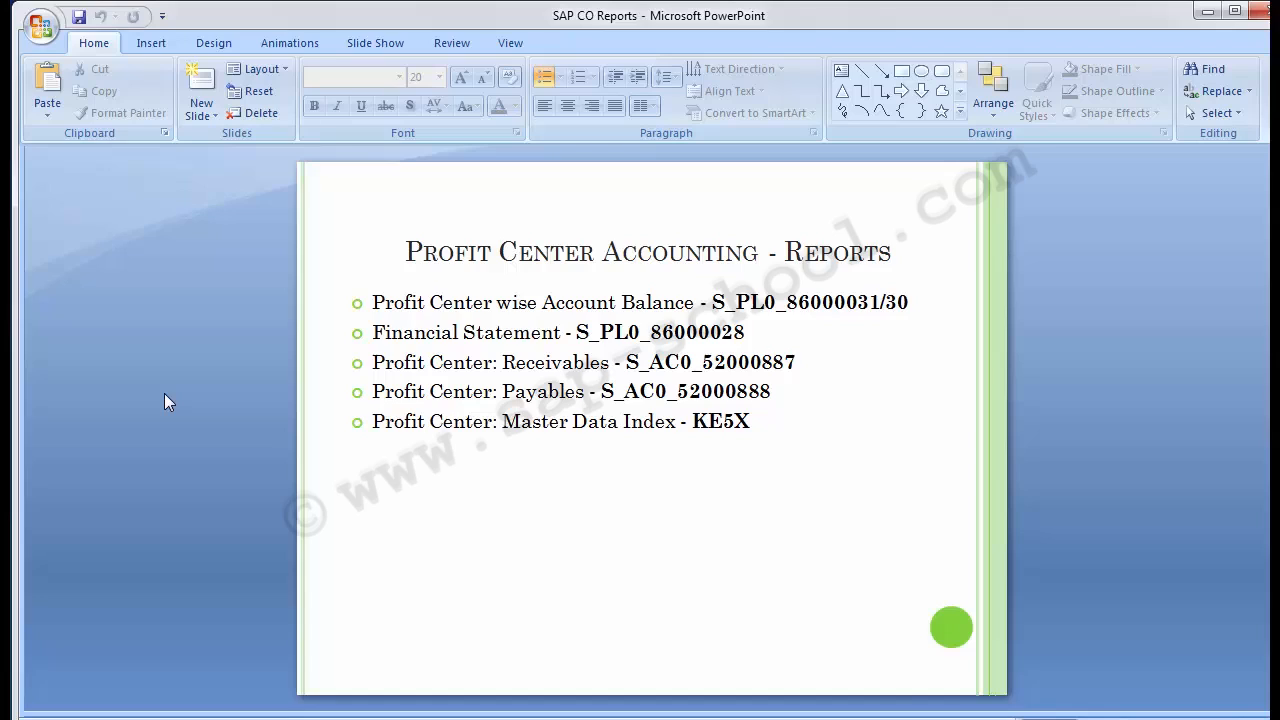
- Switch back to SAP and leave the financial statement transaction for SAP Easy Access with /n
{"action": "key", "text": "alt+Tab"}
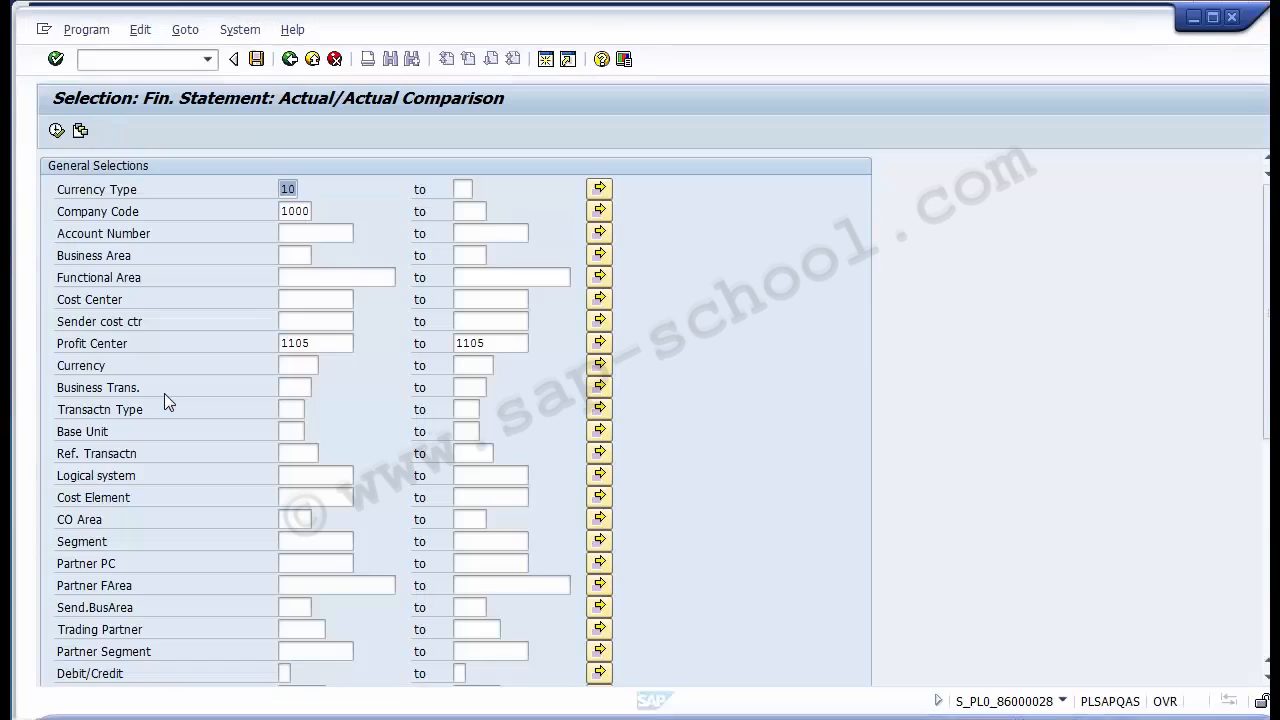
{"action": "left_click", "coordinate": [157, 63]}
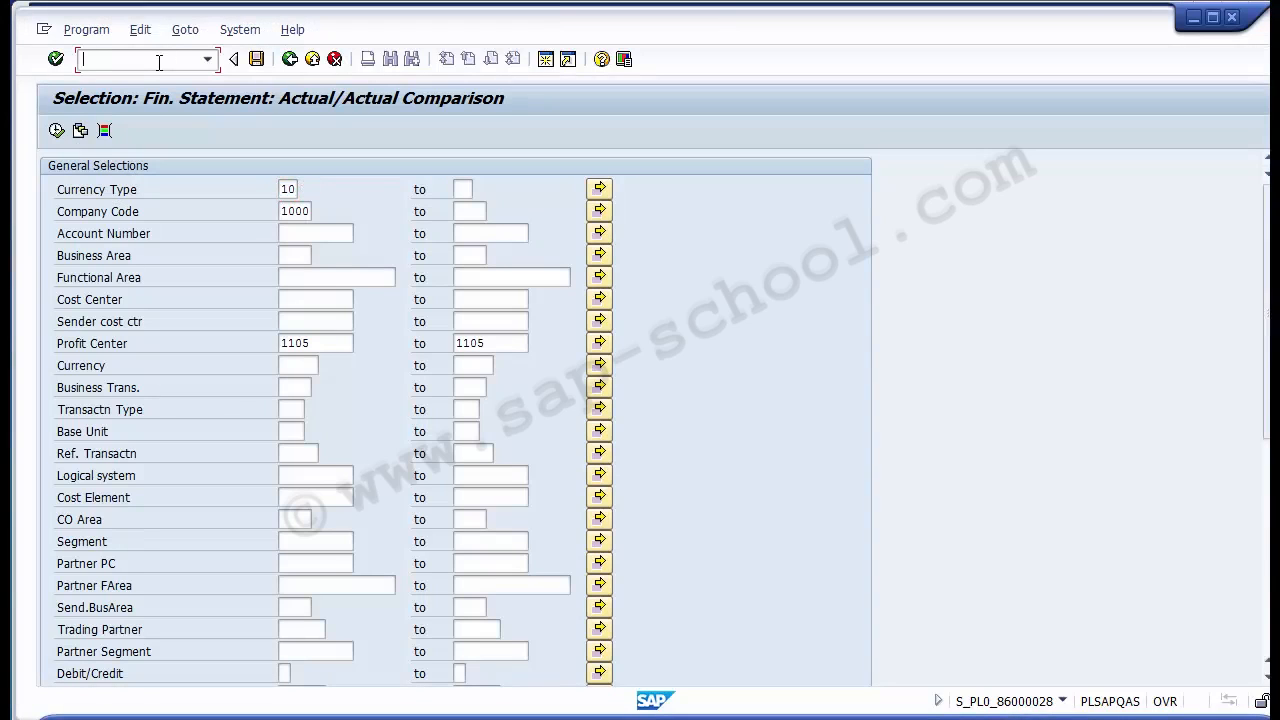
{"action": "type", "text": "/n"}
{"action": "key", "text": "Return"}
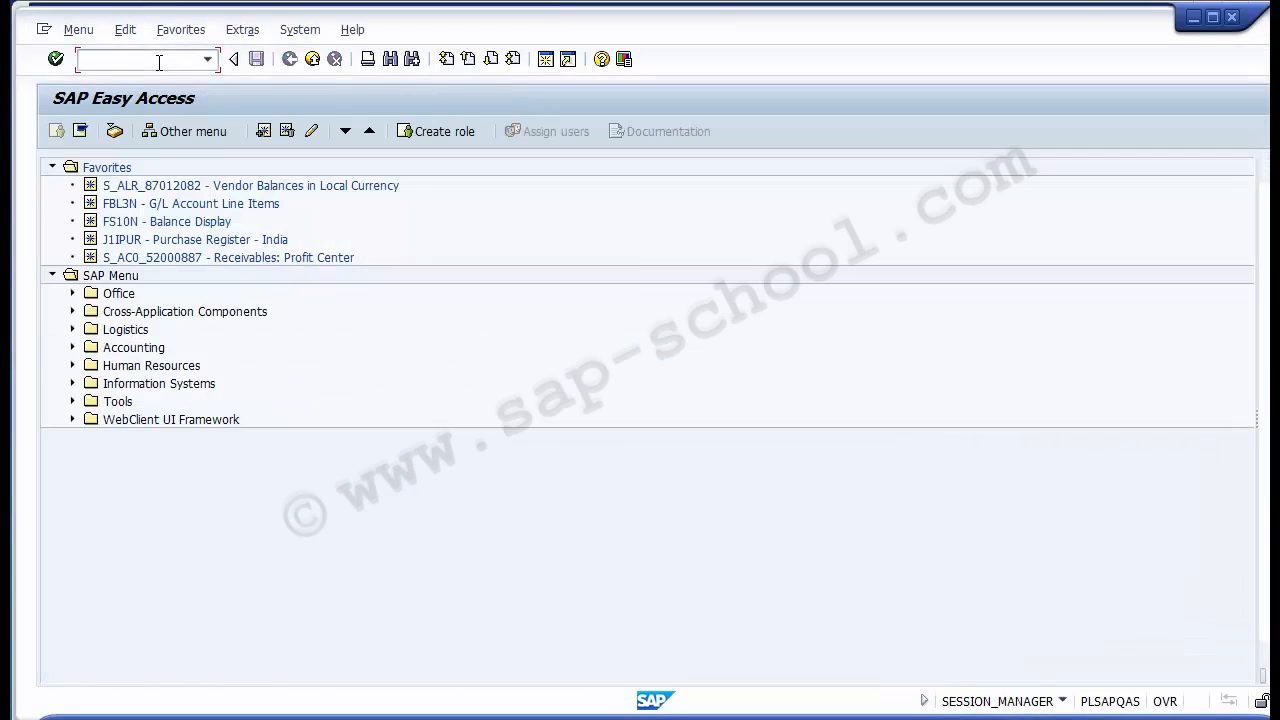
- Paste the copied code and start transaction S_AC0_52000887, checking it against the PowerPoint slide
{"action": "key", "text": "ctrl+v"}
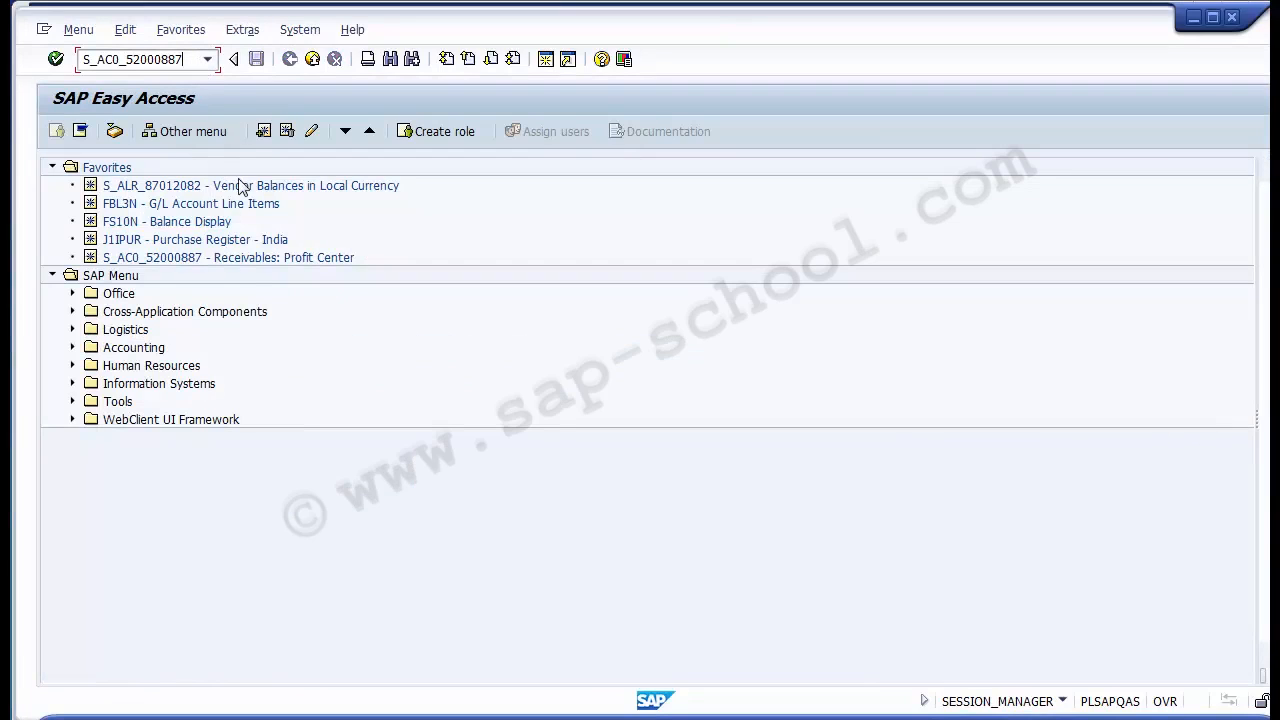
{"action": "key", "text": "alt+Tab"}
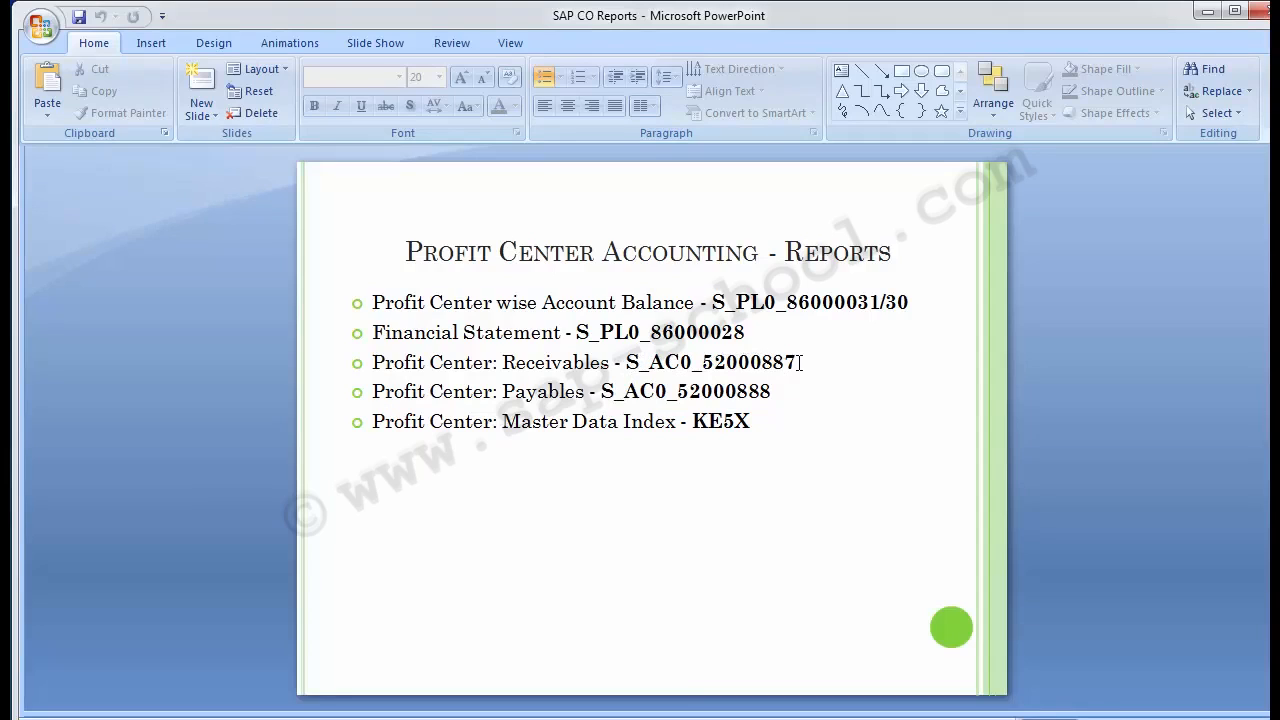
{"action": "key", "text": "alt+Tab"}
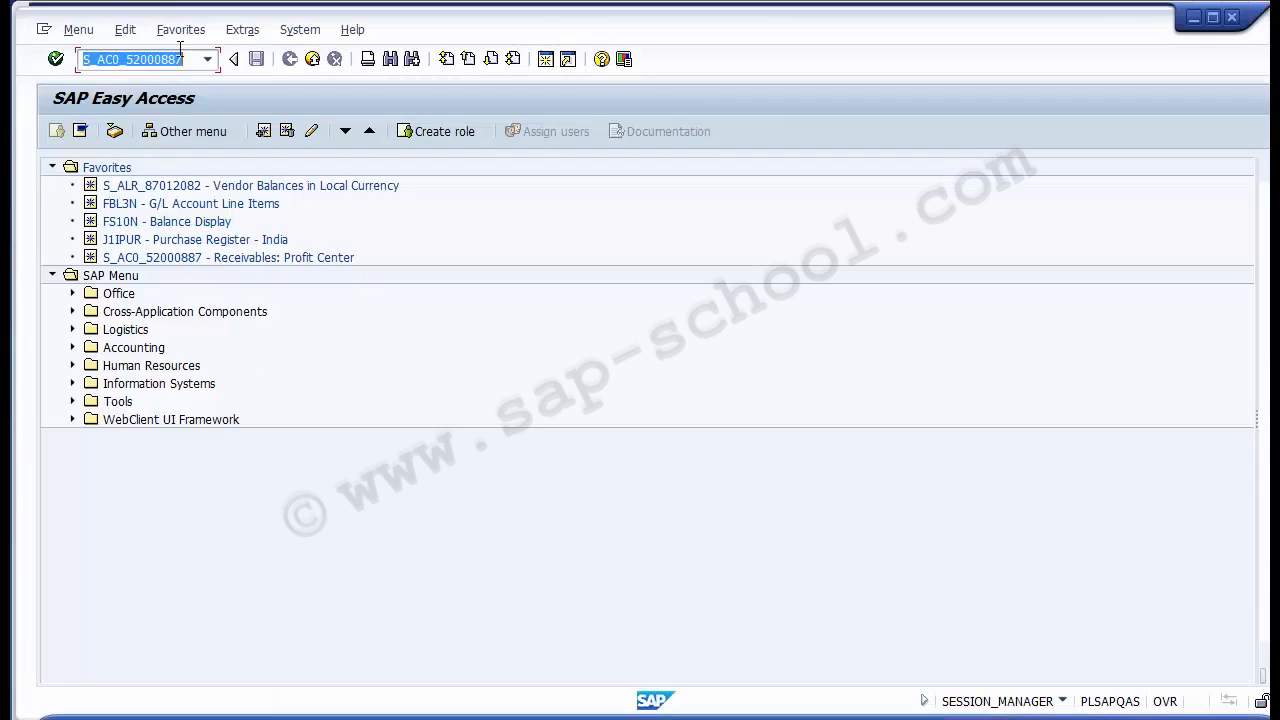
{"action": "left_click", "coordinate": [188, 62]}
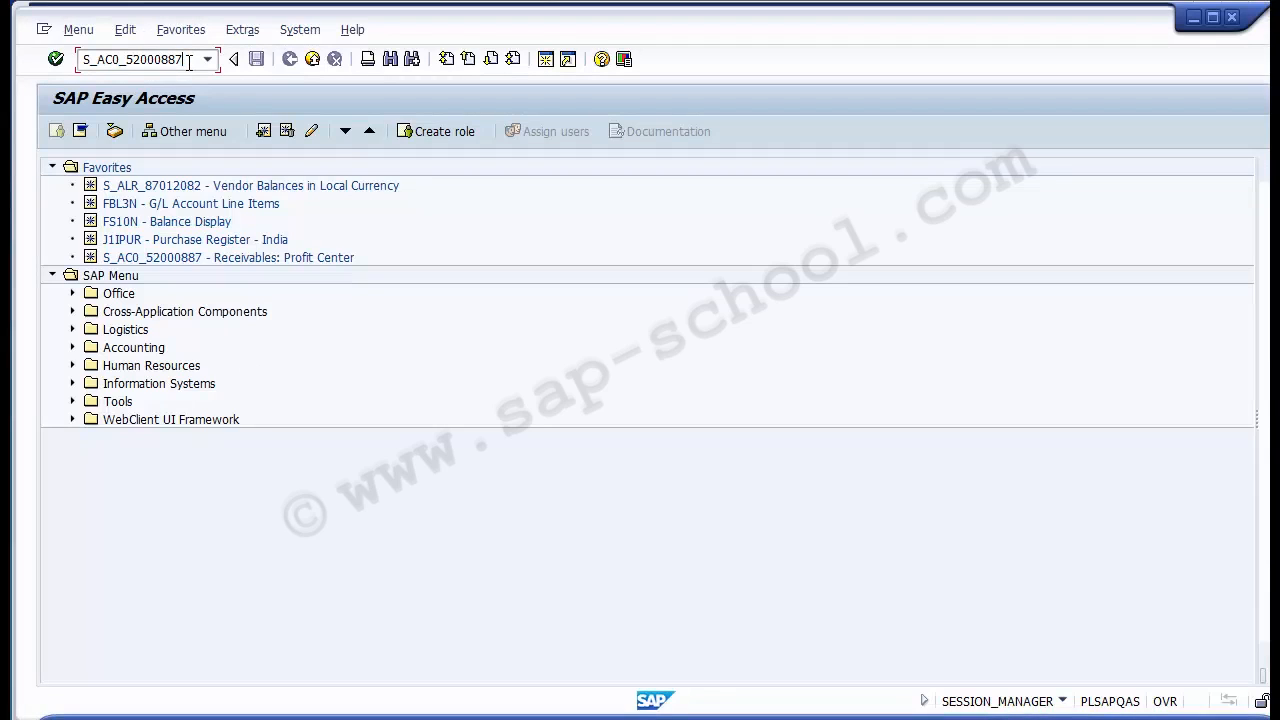
{"action": "key", "text": "Return"}
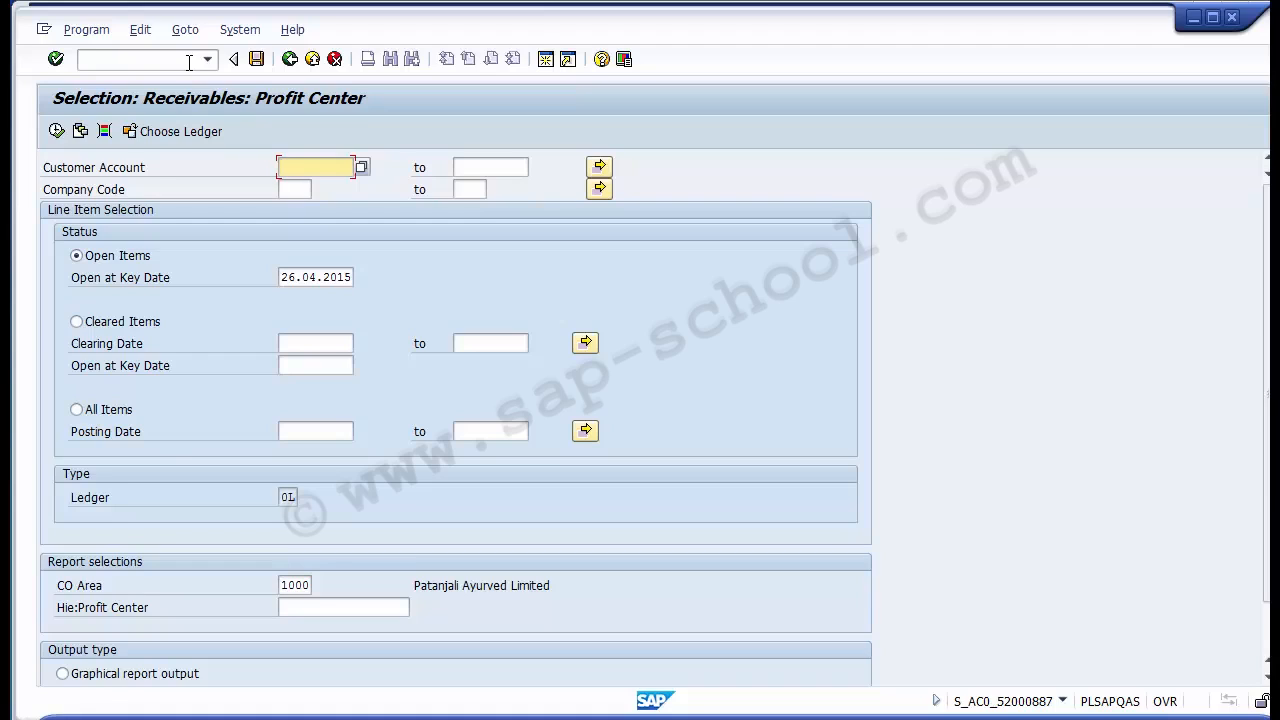
- Set the company code to 1000 in the Receivables: Profit Center selection
{"action": "key", "text": "Down"}
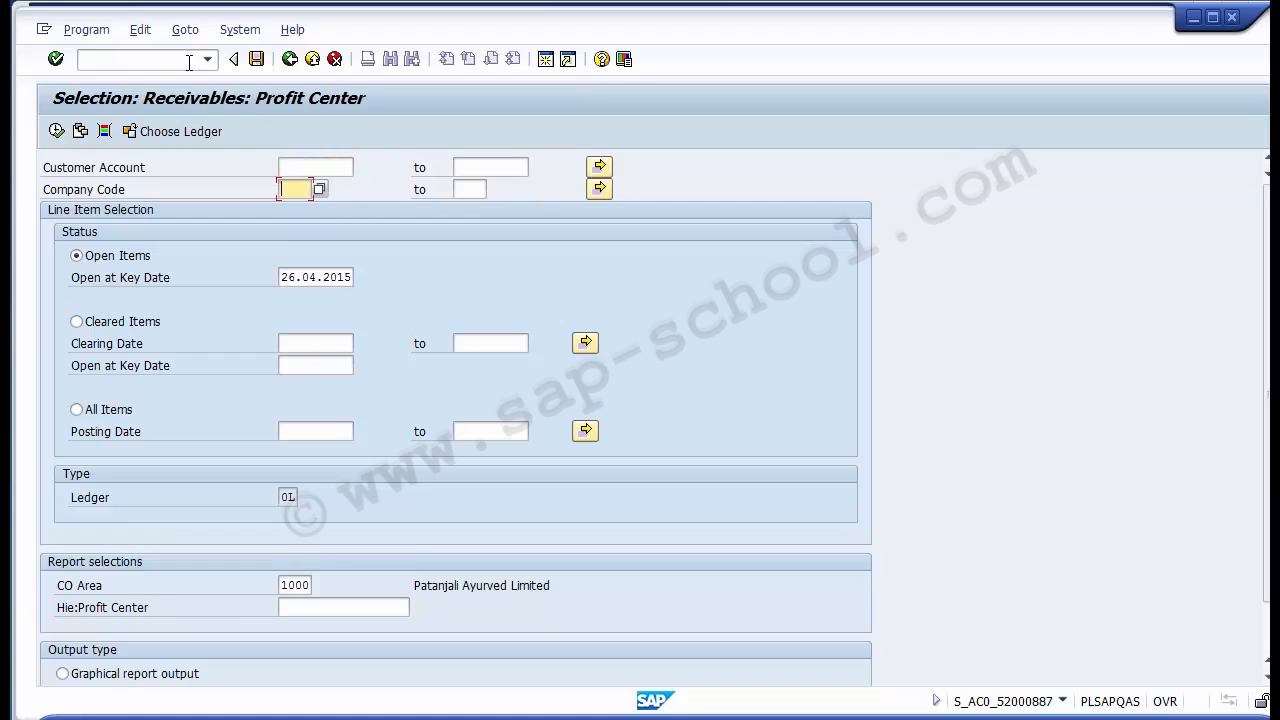
{"action": "type", "text": "1000"}
{"action": "key", "text": "Up"}
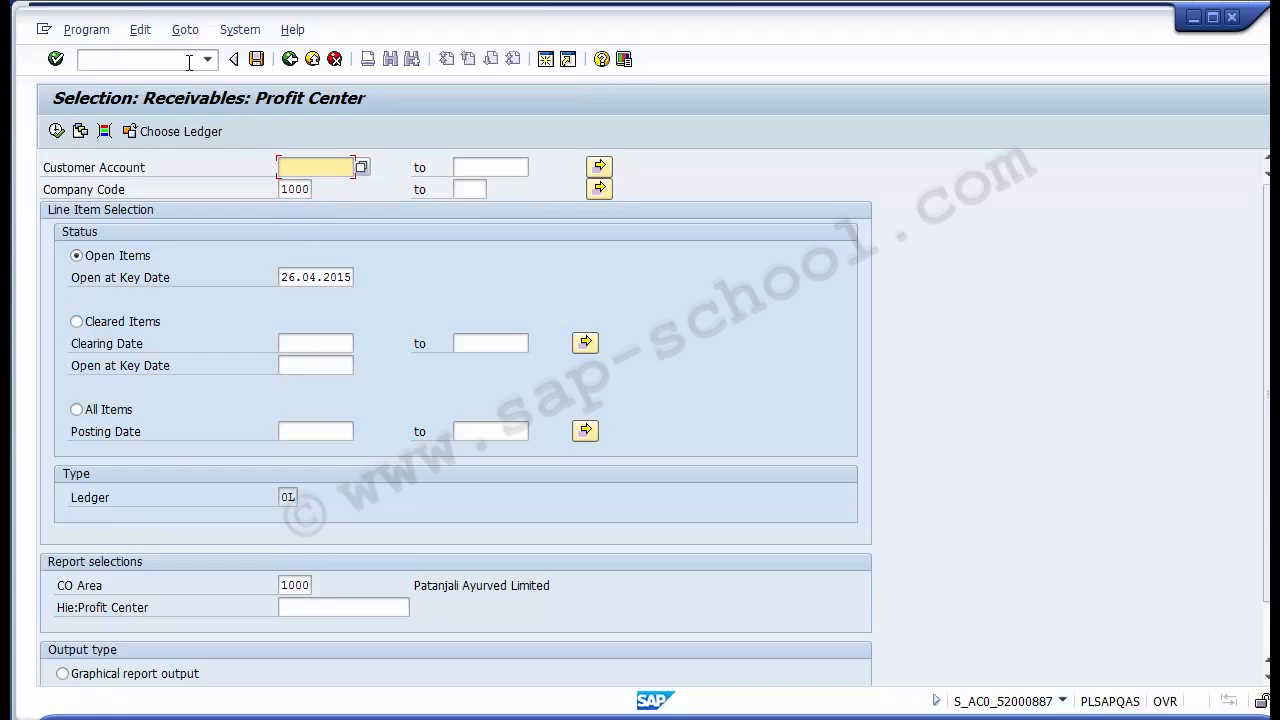
- Search for customers of company code 1000 to fill the Customer Account selection
{"action": "key", "text": "F4"}
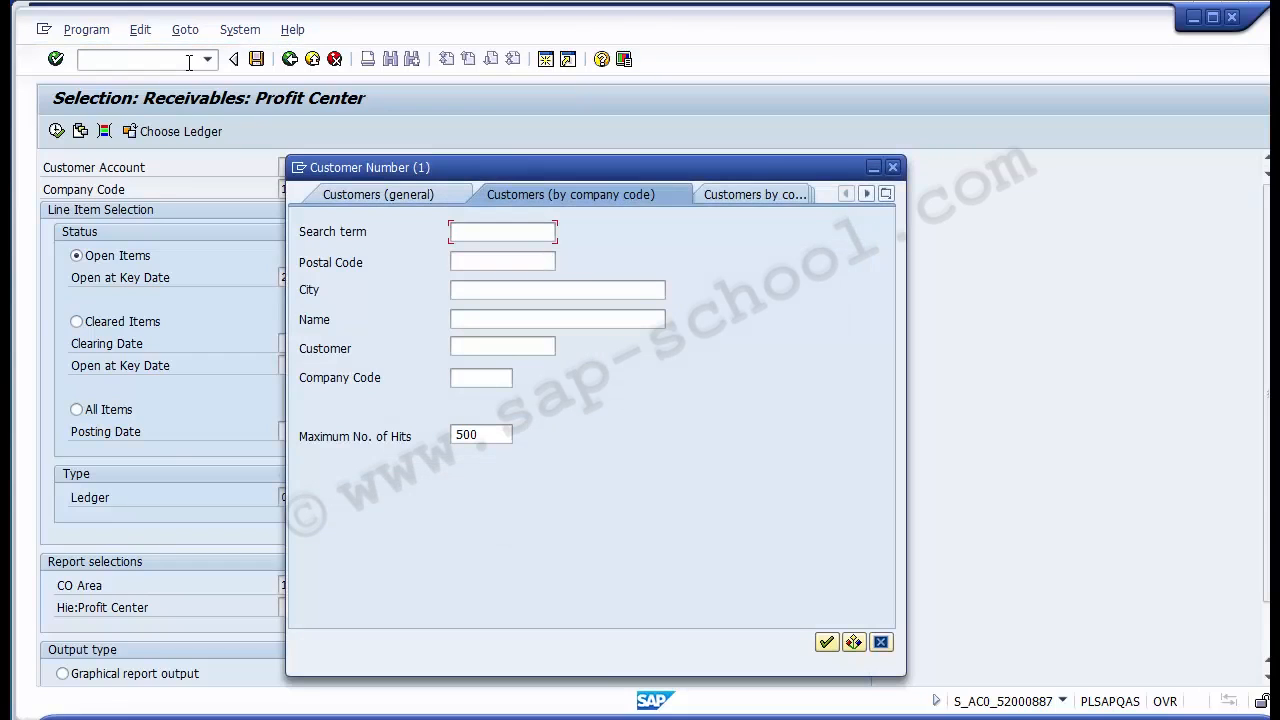
{"action": "key", "text": "Tab"}
{"action": "key", "text": "Tab"}
{"action": "key", "text": "Tab"}
{"action": "key", "text": "Tab"}
{"action": "key", "text": "Tab"}
{"action": "type", "text": "1000"}
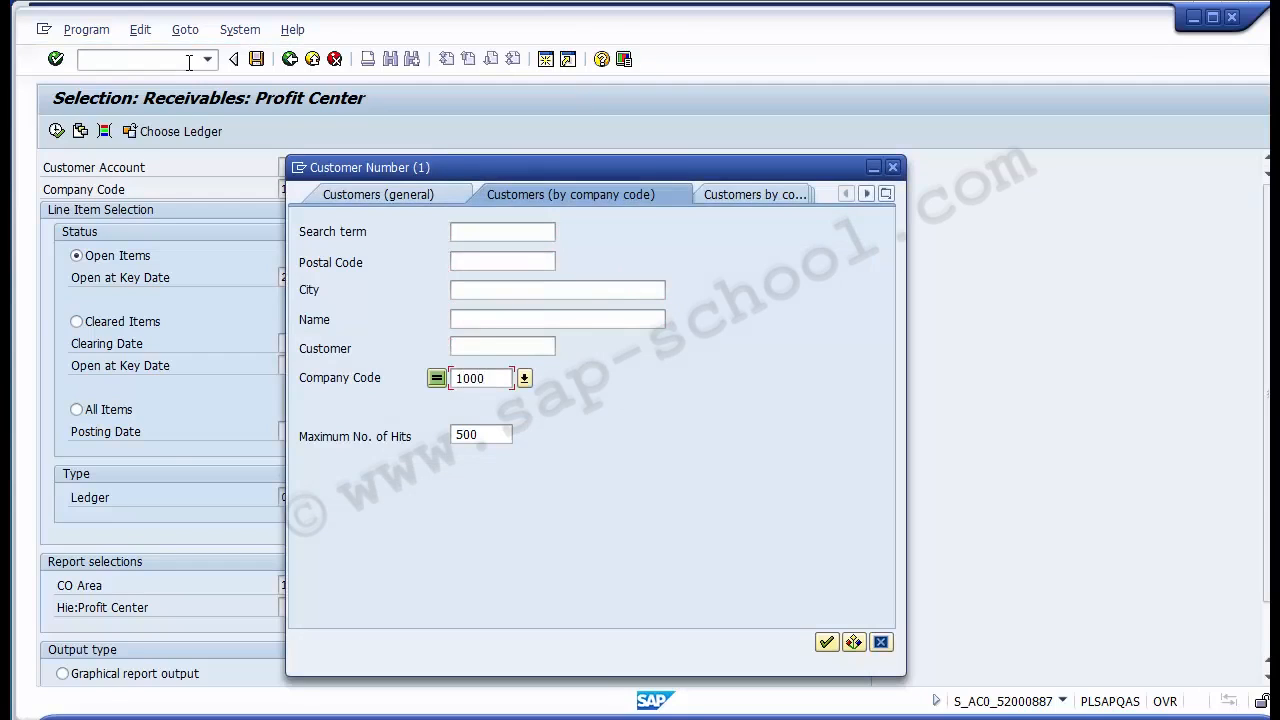
{"action": "key", "text": "Return"}
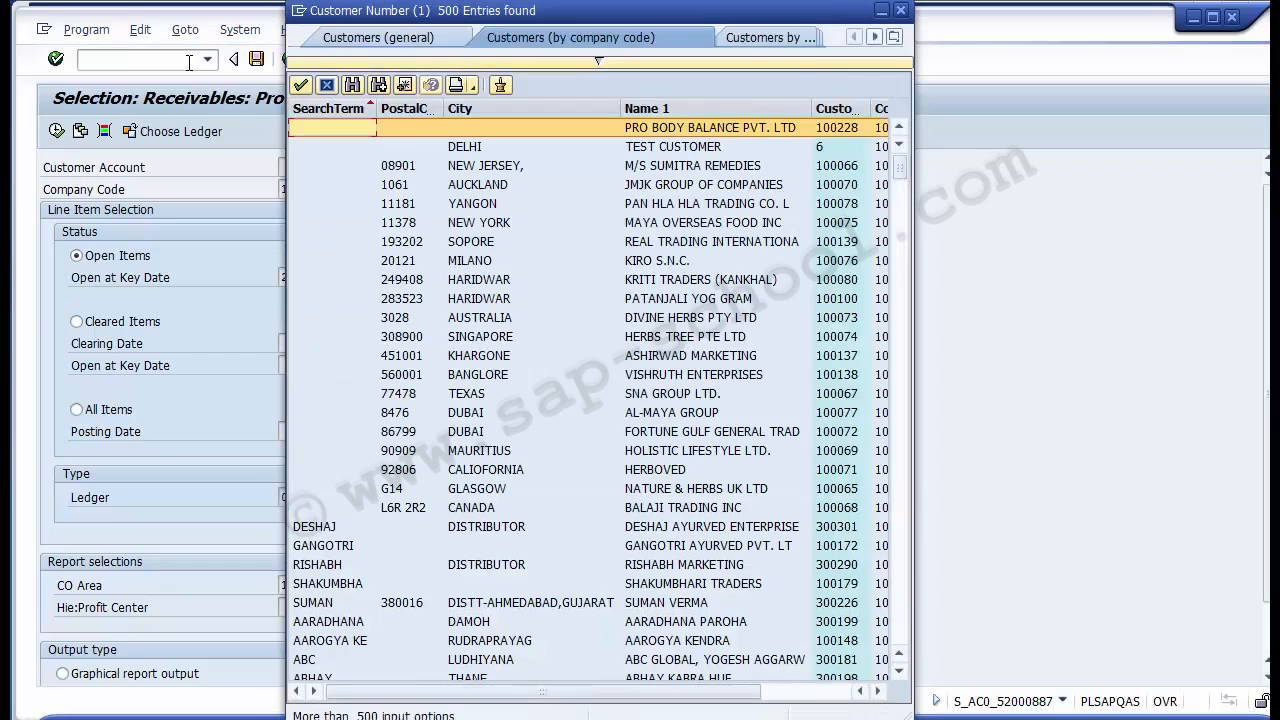
- Sort the found customers by customer number and choose ABC GLOBAL PVT. LTD as the customer account
{"action": "left_click", "coordinate": [828, 108]}
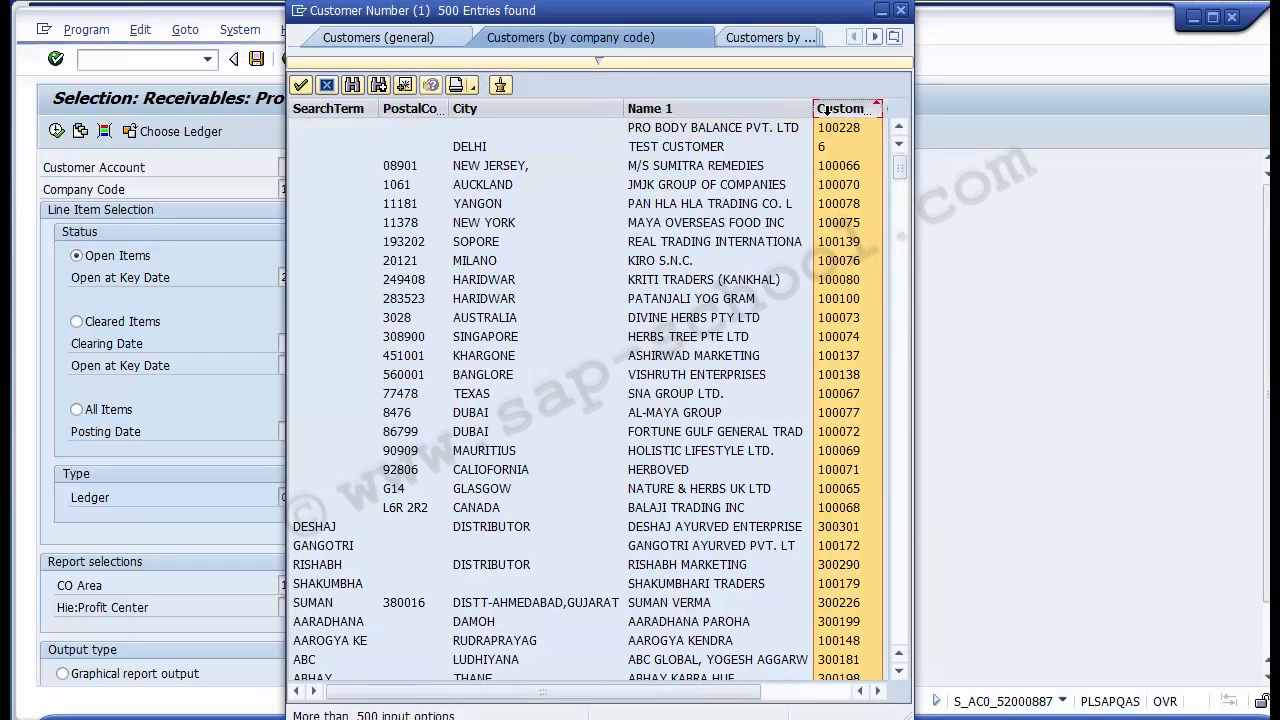
{"action": "left_click", "coordinate": [838, 186]}
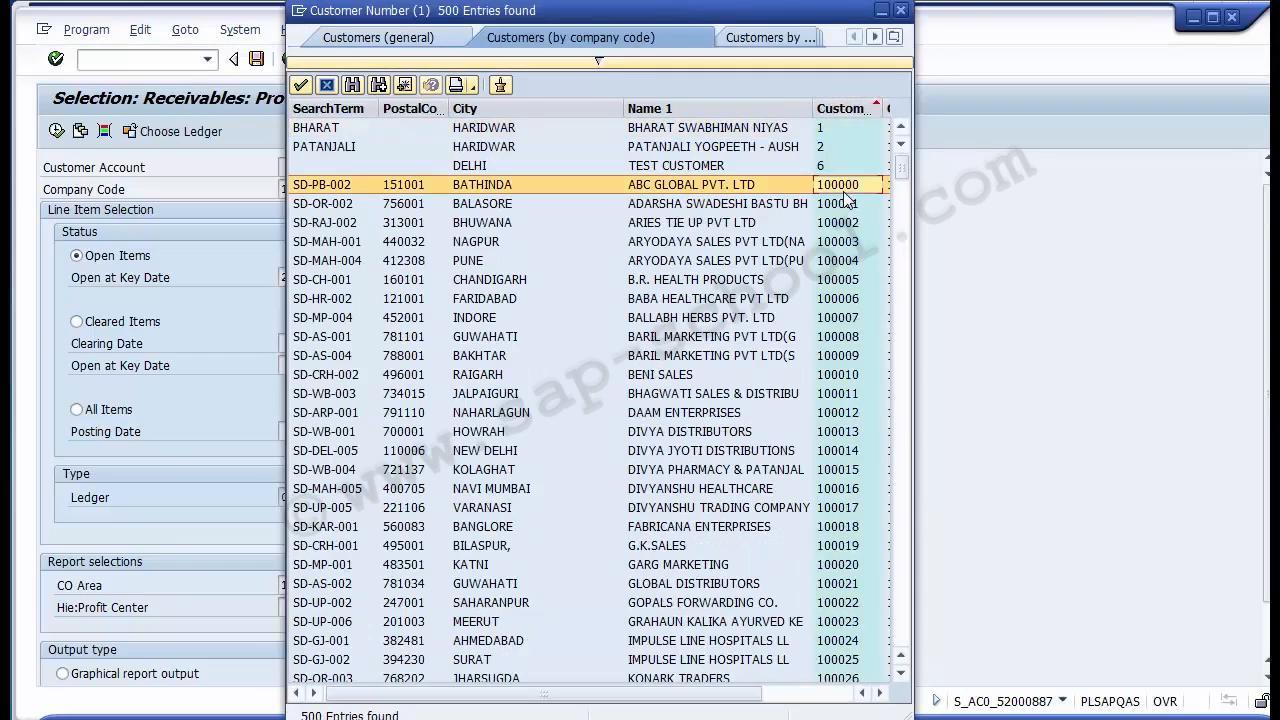
{"action": "double_click", "coordinate": [838, 186]}
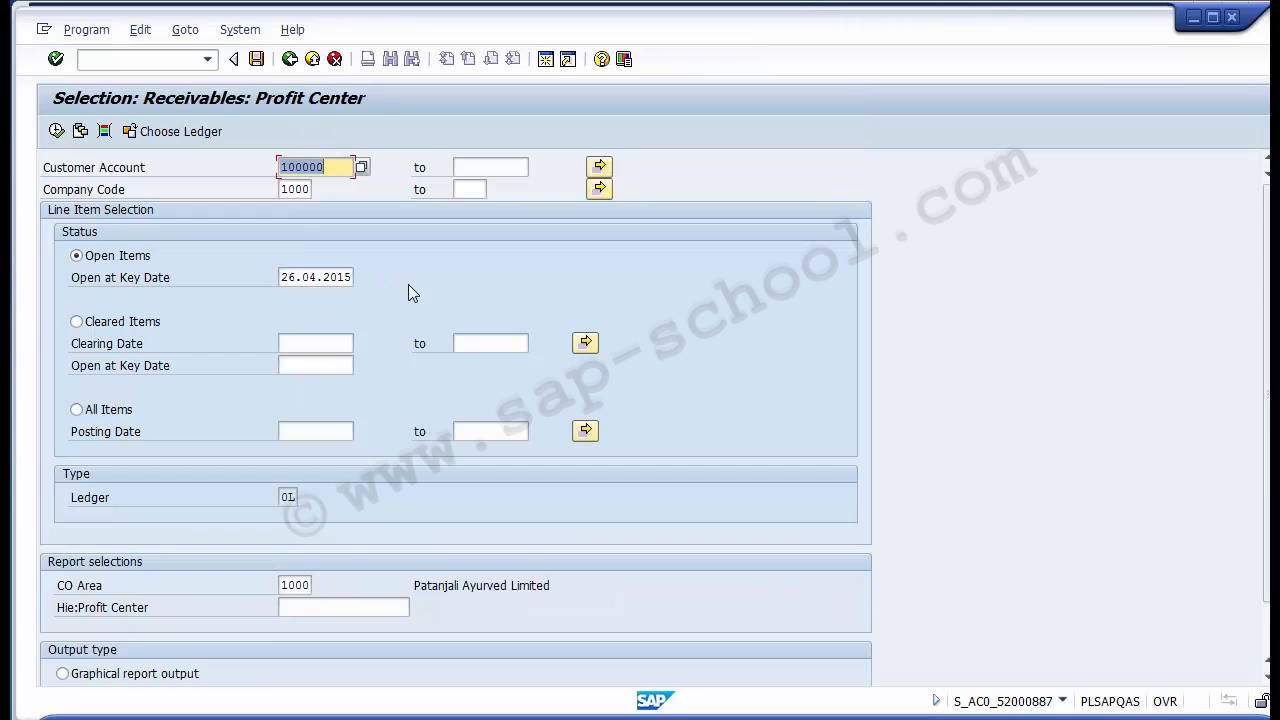
- Set the line item status to All Items and run the Receivables: Profit Center report without a profit center hierarchy
{"action": "left_click", "coordinate": [77, 412]}
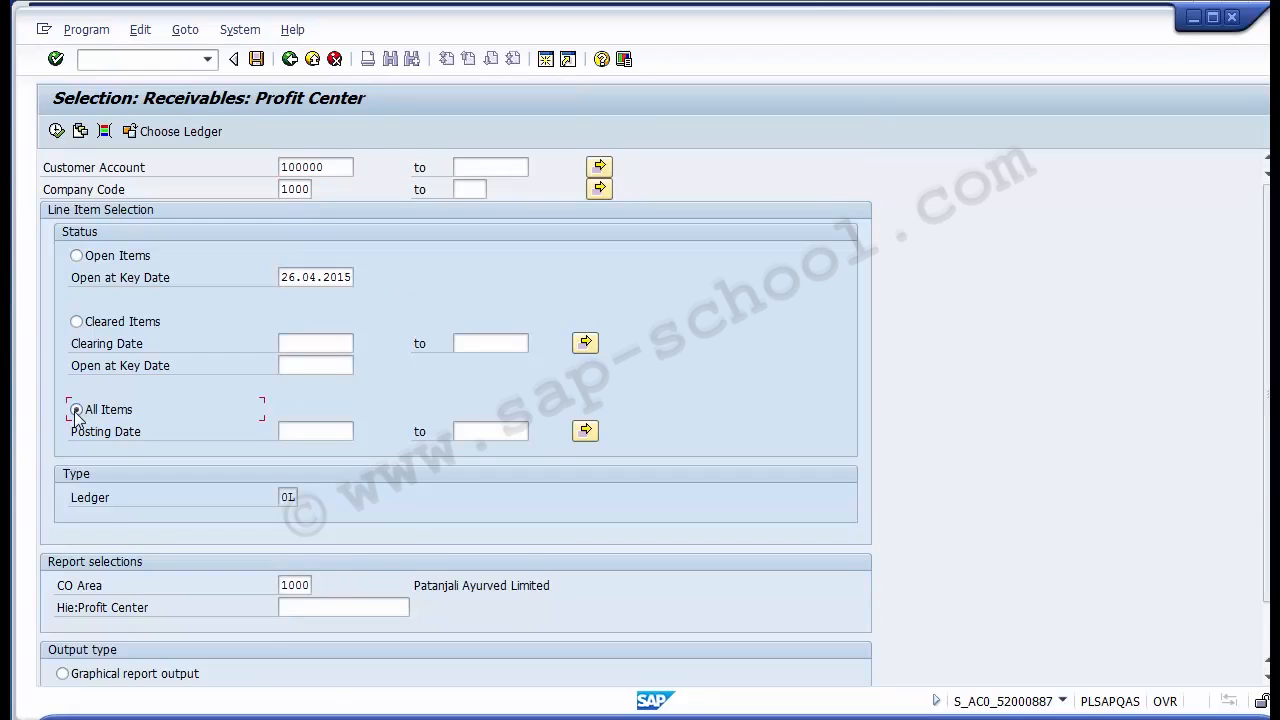
{"action": "left_click", "coordinate": [297, 610]}
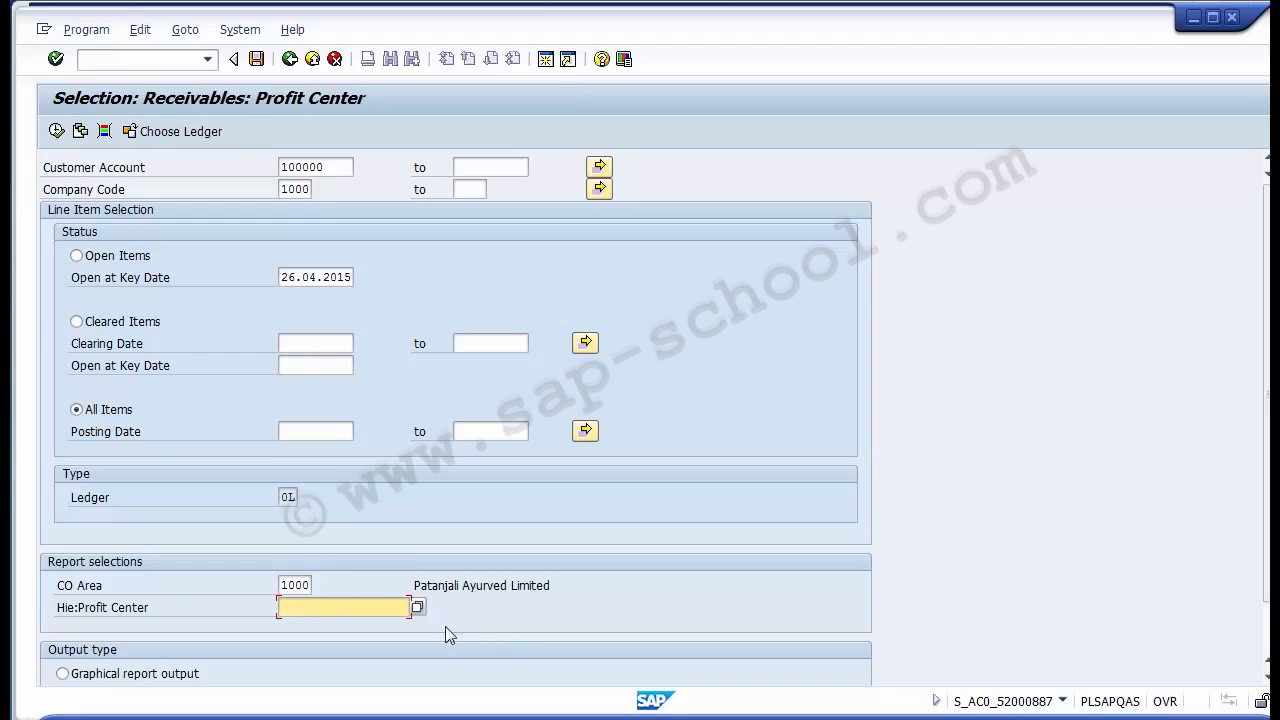
{"action": "double_click", "coordinate": [343, 167]}
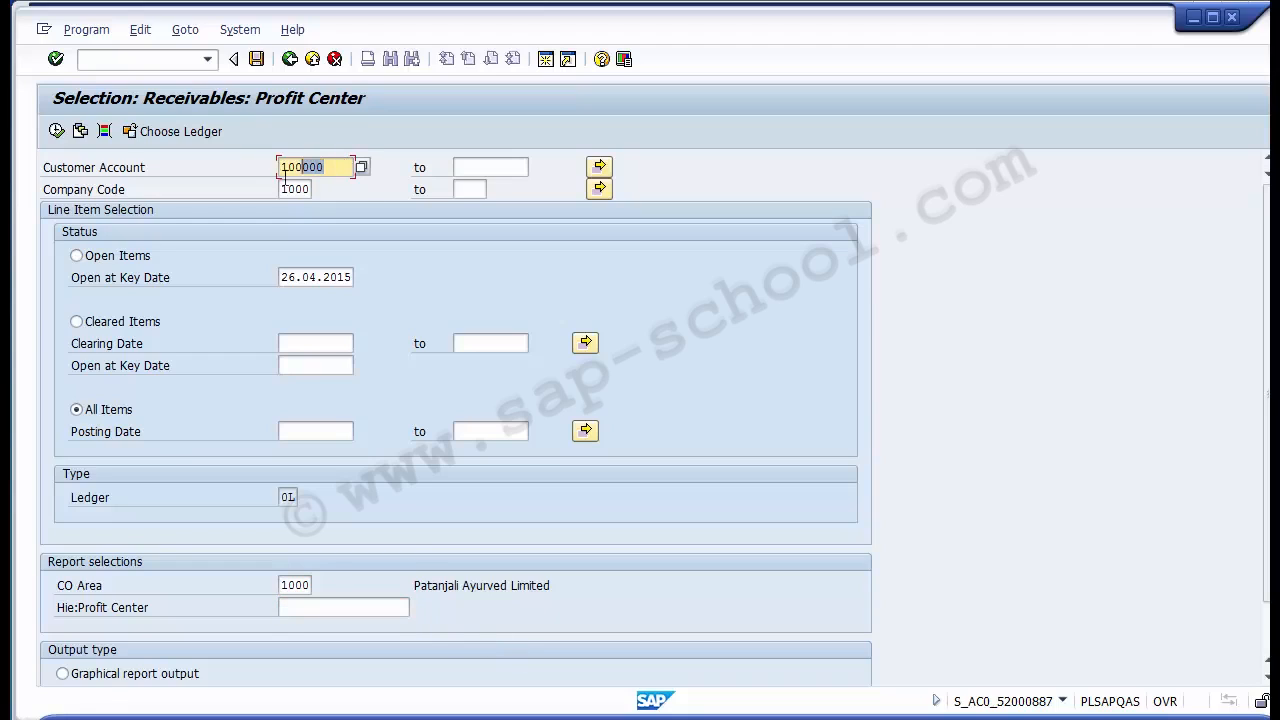
{"action": "left_click_drag", "start_coordinate": [313, 586], "coordinate": [268, 588]}
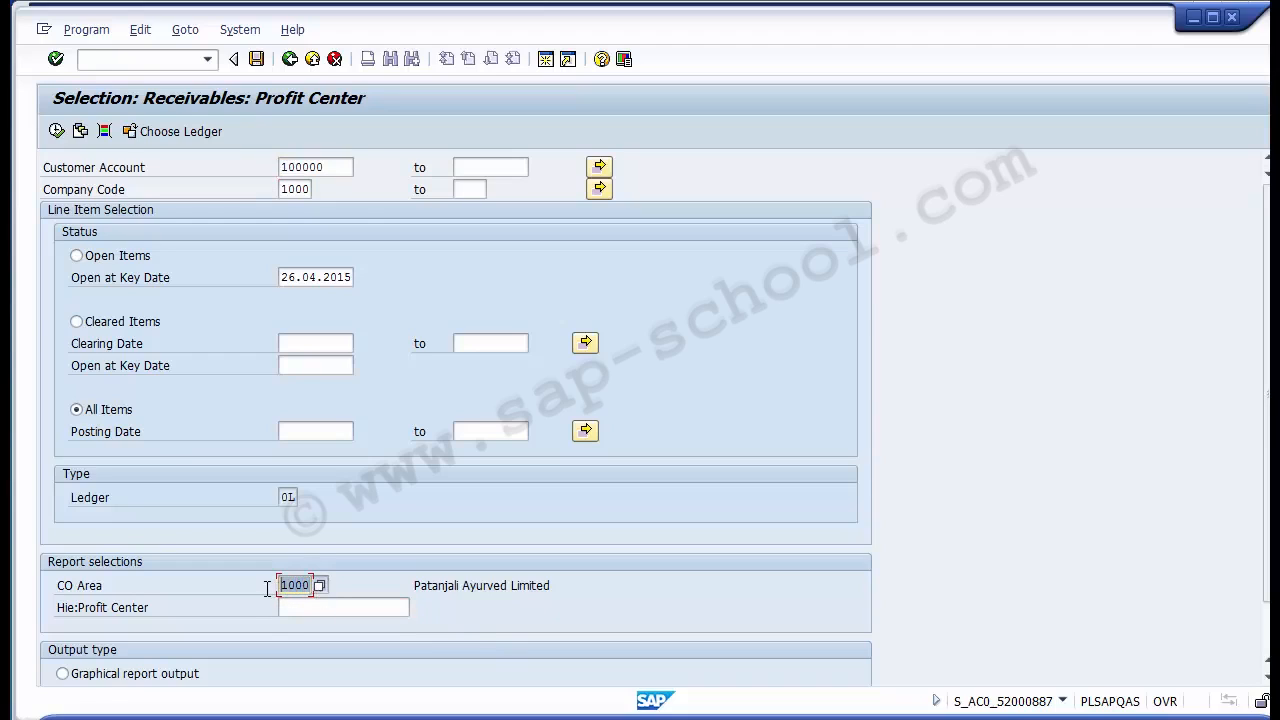
{"action": "left_click", "coordinate": [285, 609]}
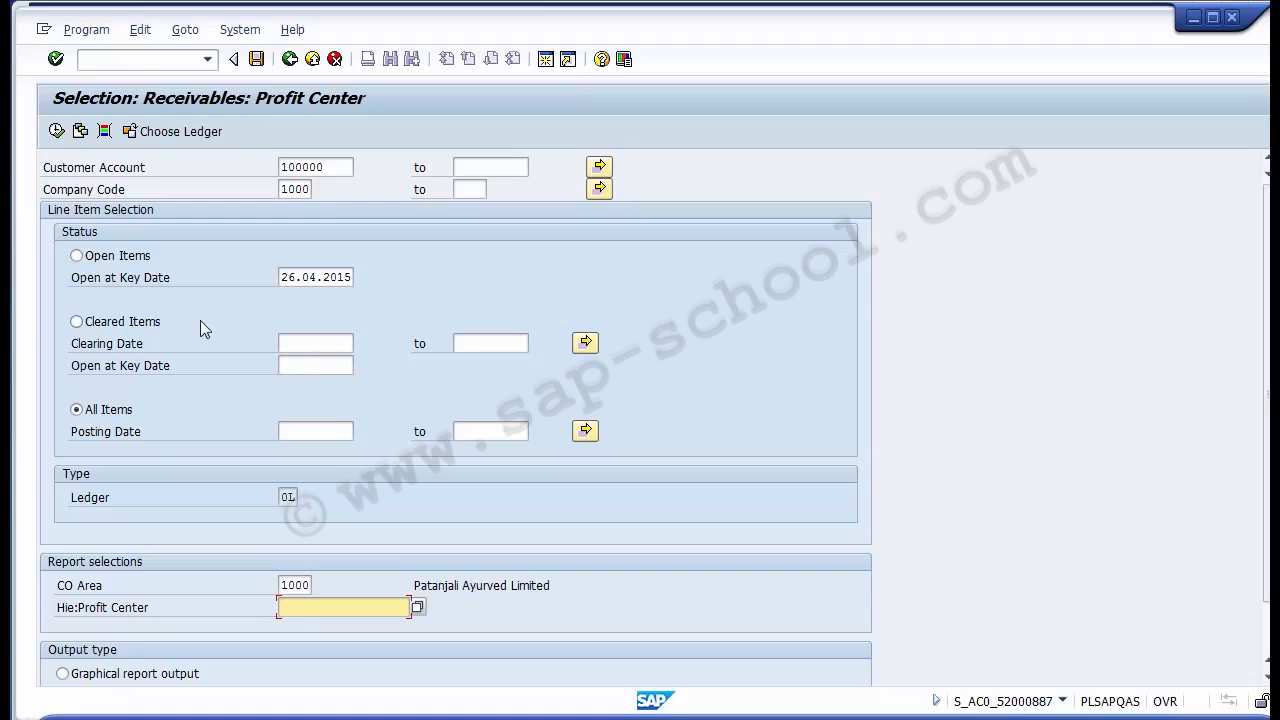
{"action": "left_click", "coordinate": [56, 131]}
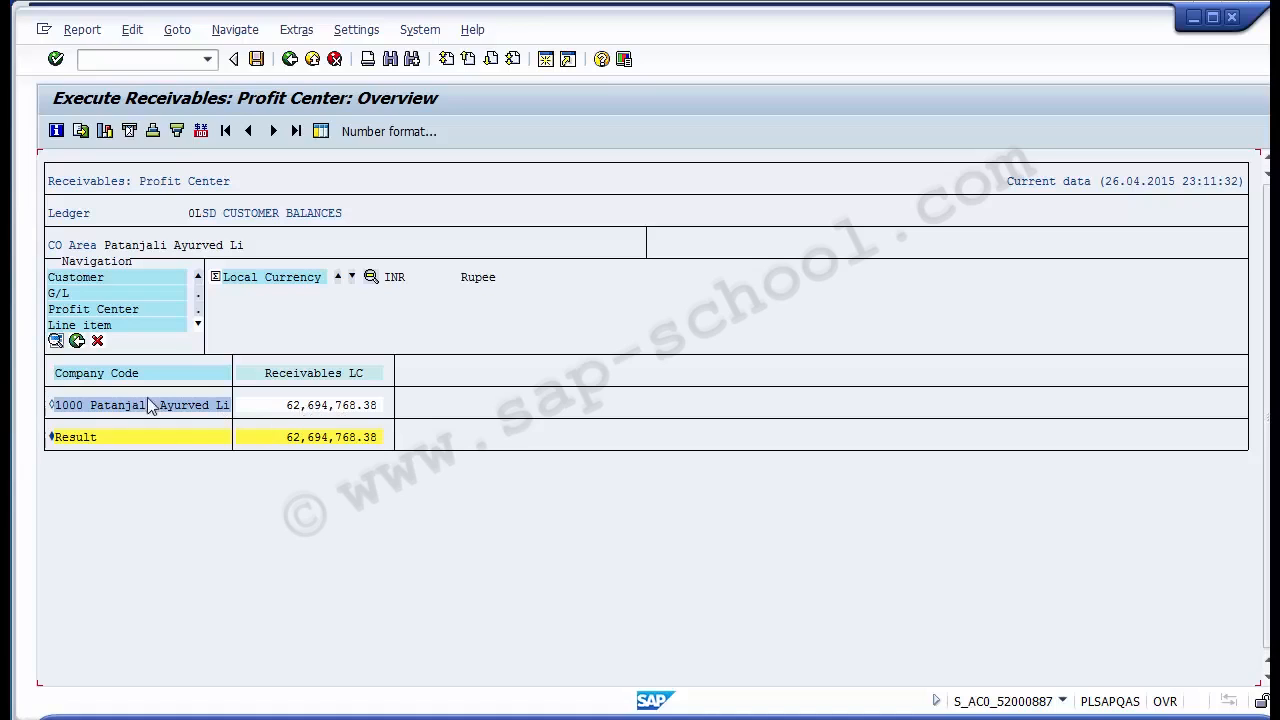
- Break company code 1000's receivables down by profit center and look through the listed profit centers
{"action": "left_click", "coordinate": [51, 407]}
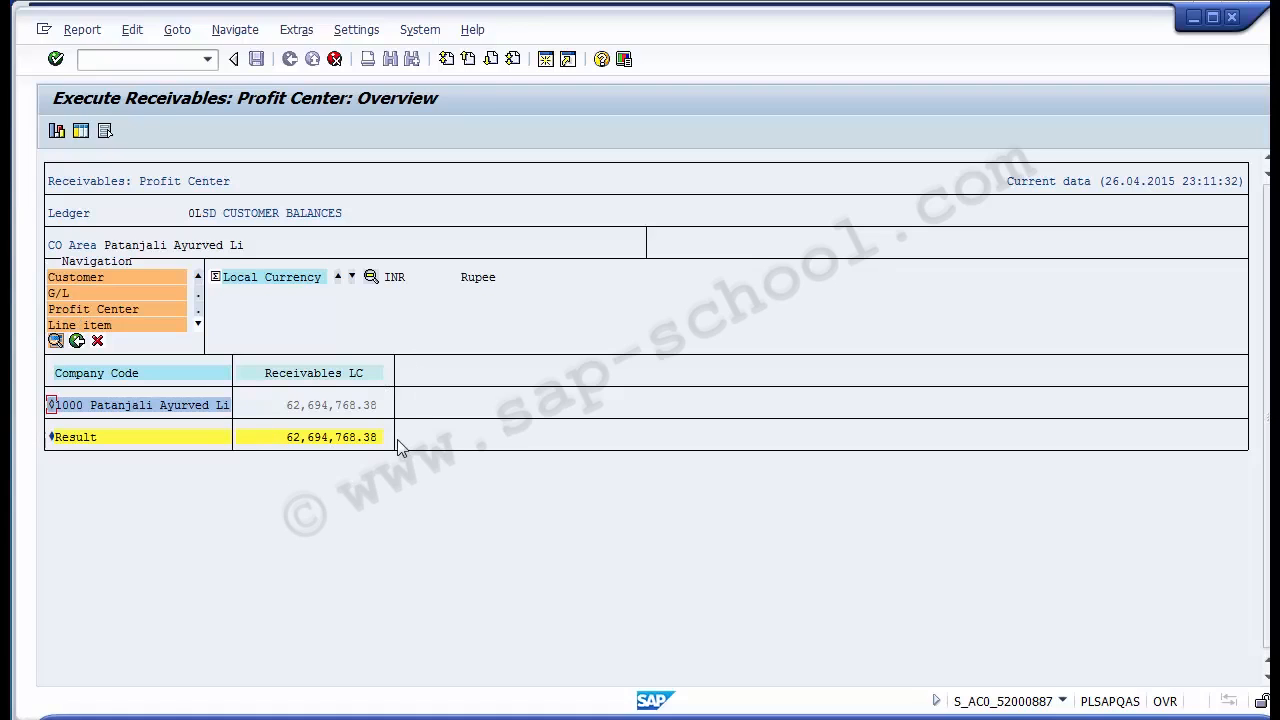
{"action": "left_click", "coordinate": [116, 309]}
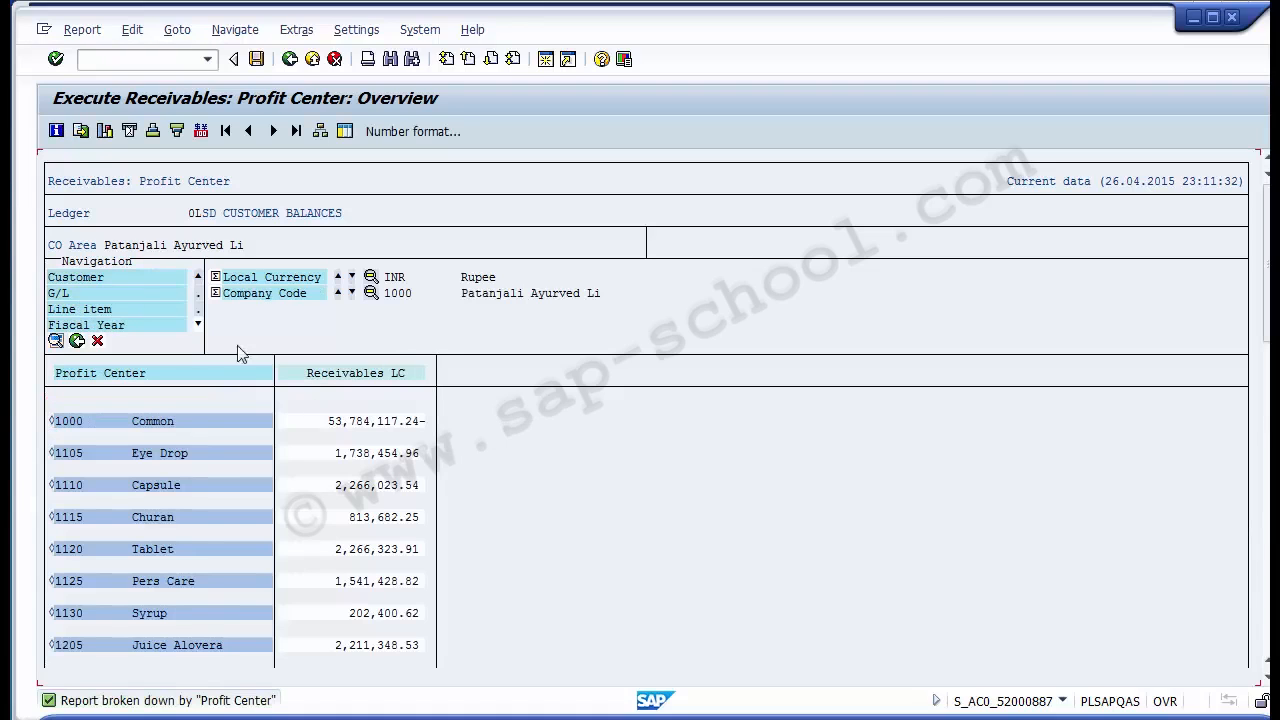
{"action": "left_click", "coordinate": [100, 388]}
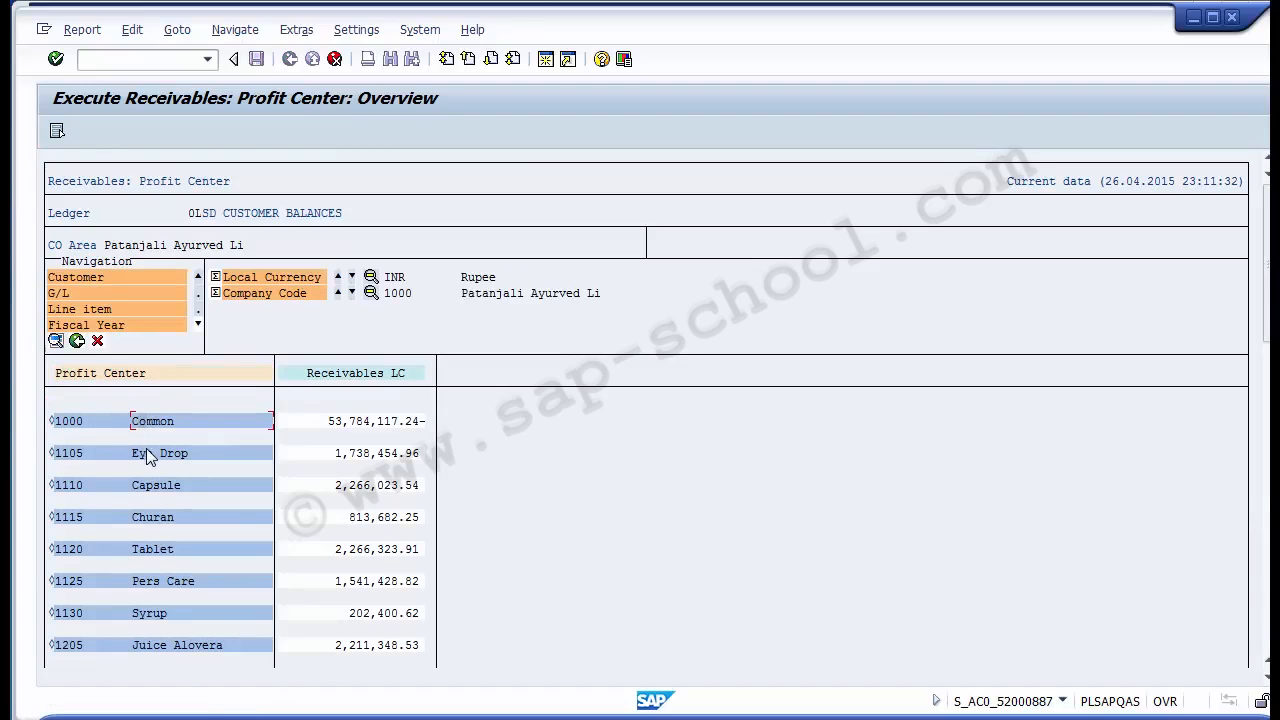
{"action": "left_click", "coordinate": [157, 485]}
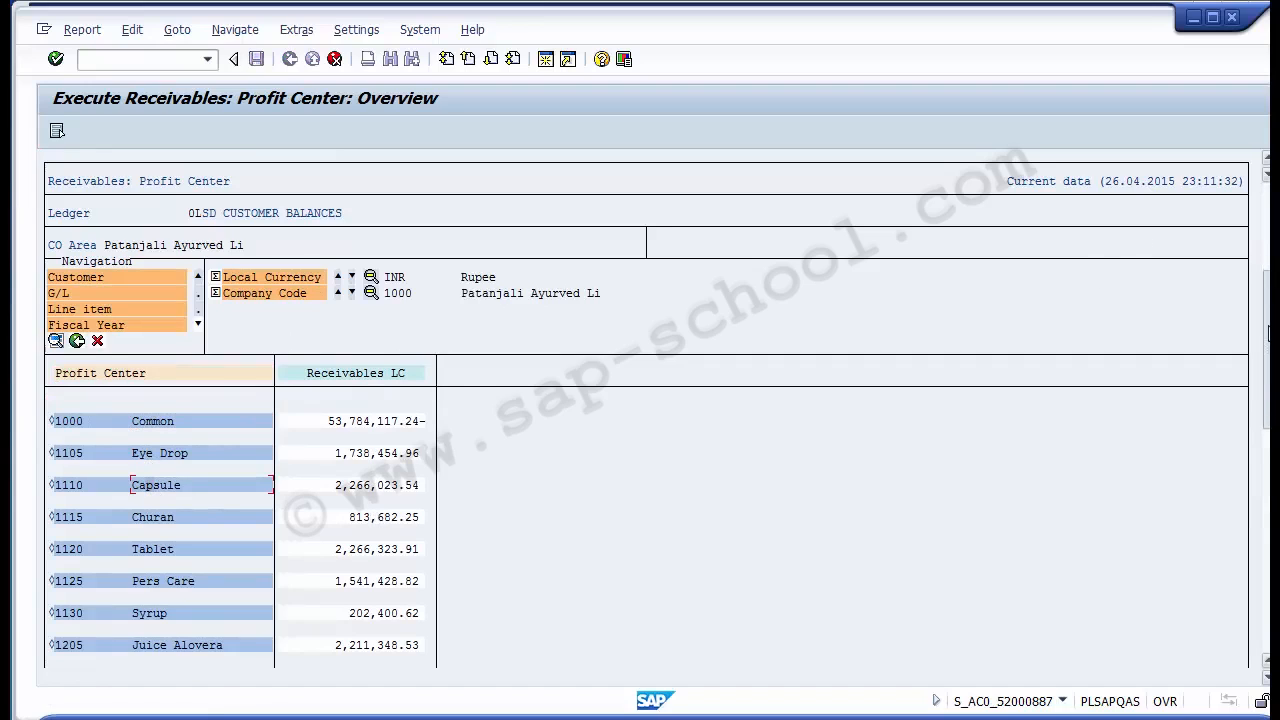
{"action": "scroll", "coordinate": [1267, 333], "scroll_direction": "down", "scroll_amount": 2}
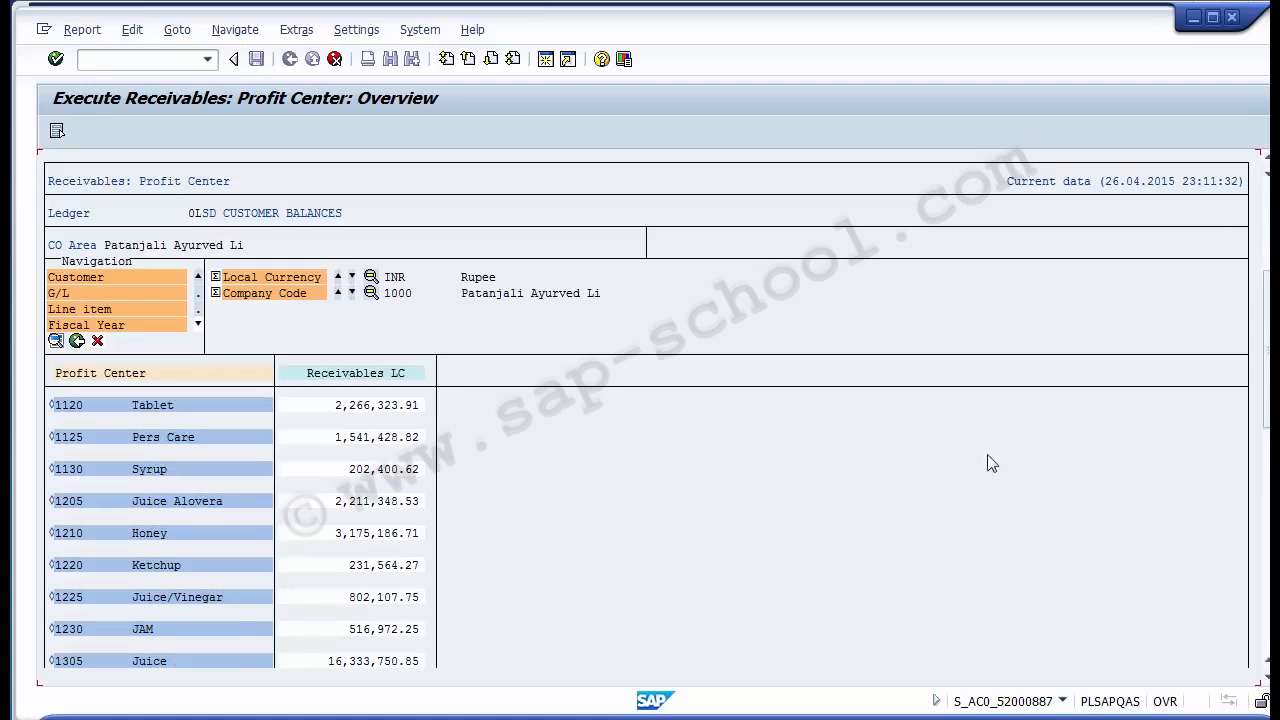
{"action": "scroll", "coordinate": [1267, 213], "scroll_direction": "up", "scroll_amount": 2}
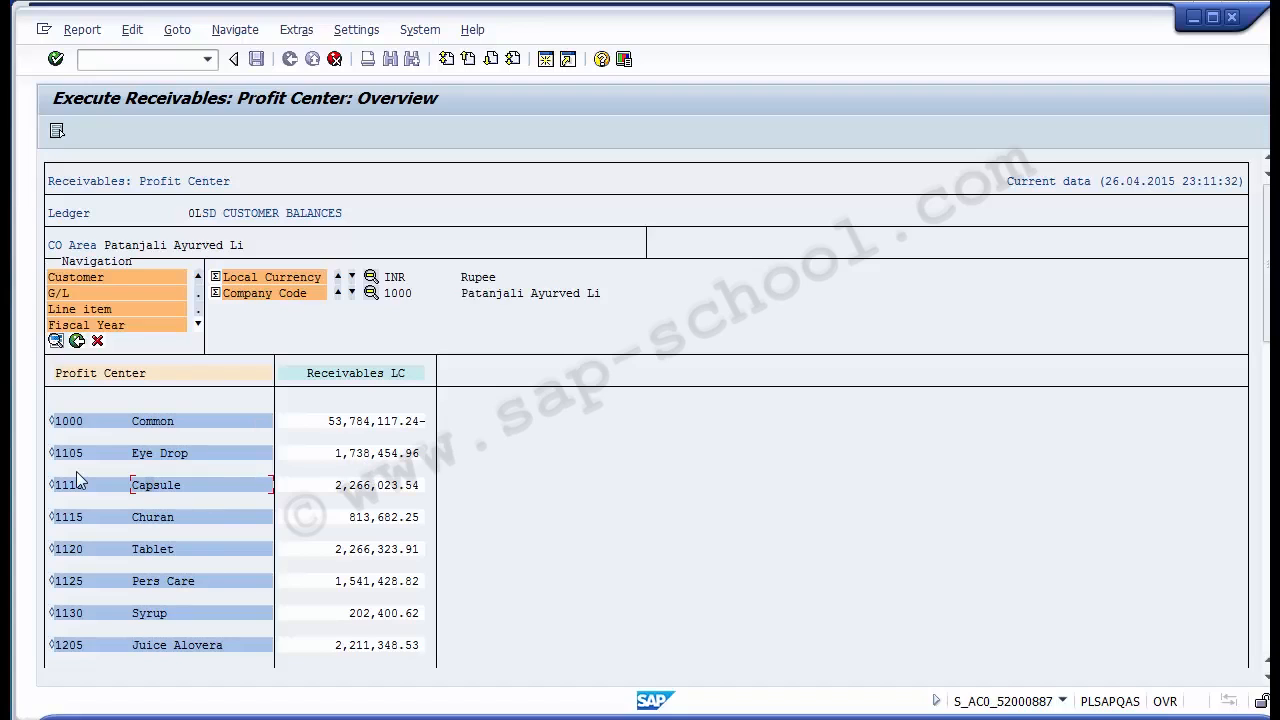
- Drill into profit center 1000 Common by customer and break ABC GLOBAL PVT. LTD down by document number
{"action": "left_click", "coordinate": [150, 422]}
{"action": "left_click", "coordinate": [52, 423]}
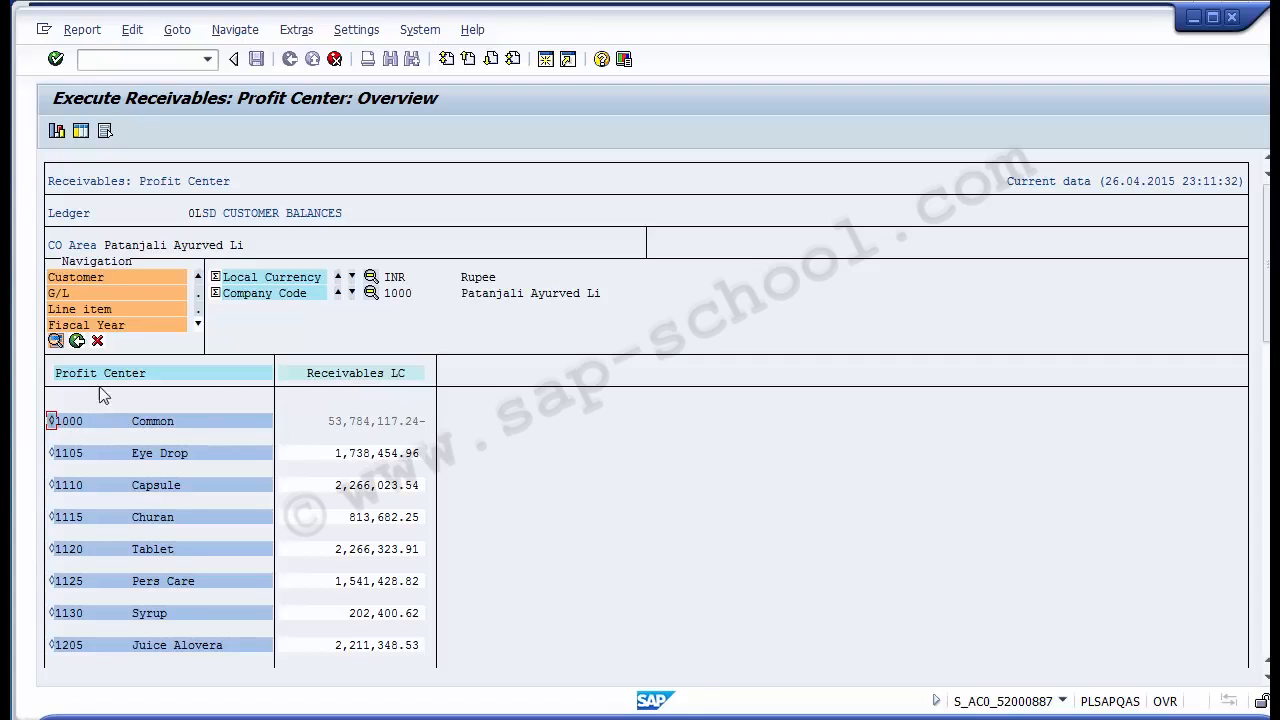
{"action": "left_click", "coordinate": [82, 280]}
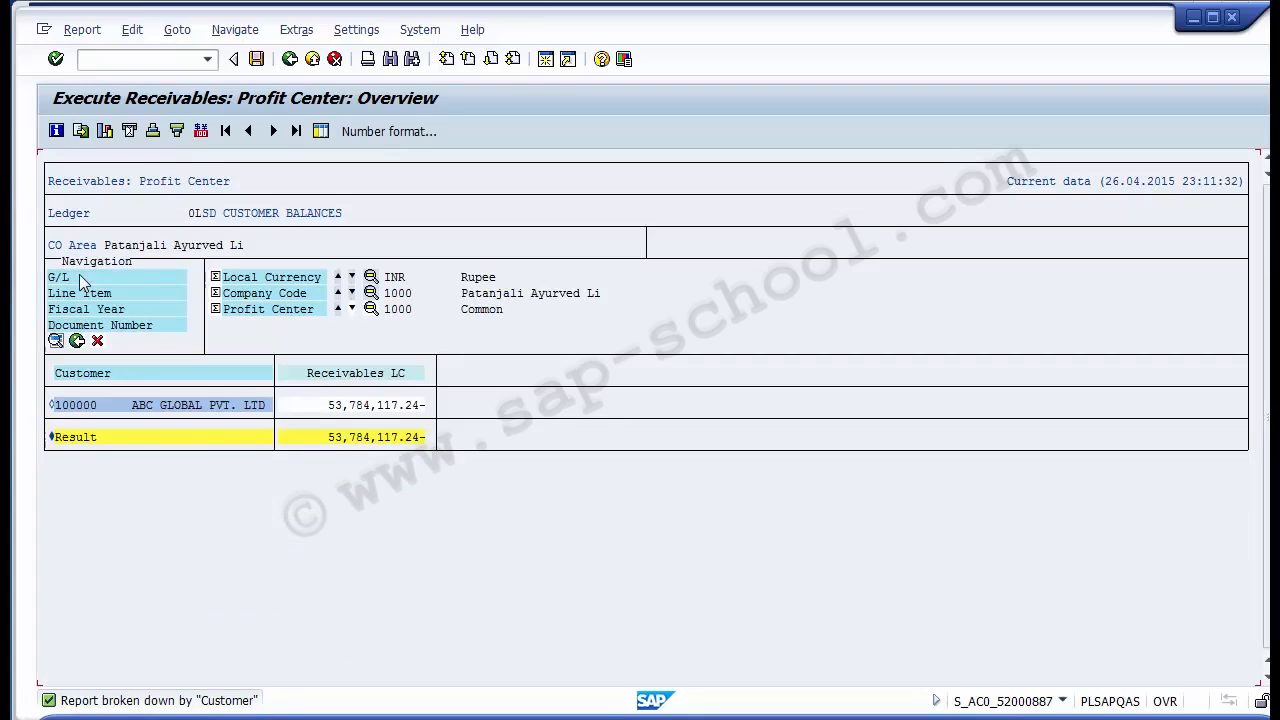
{"action": "left_click", "coordinate": [52, 413]}
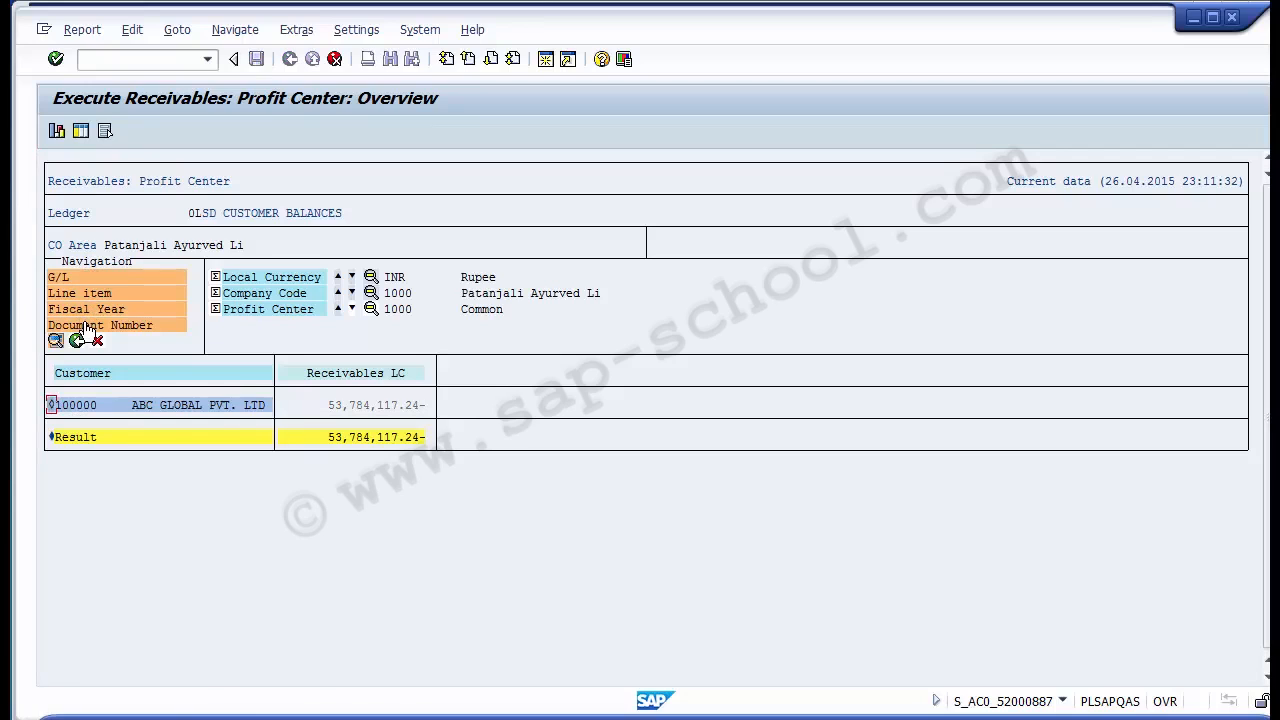
{"action": "left_click", "coordinate": [134, 326]}
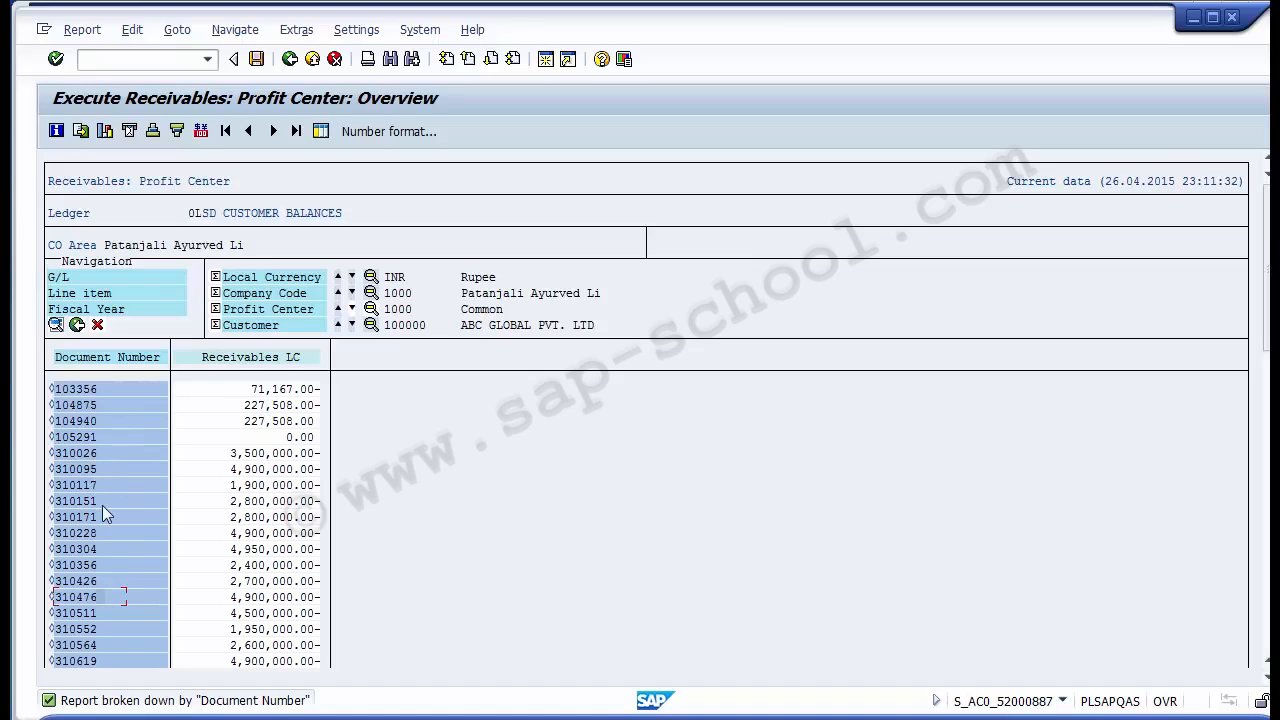
- Go back through the drill-down levels to the report's selection screen without saving the data
{"action": "left_click", "coordinate": [288, 59]}
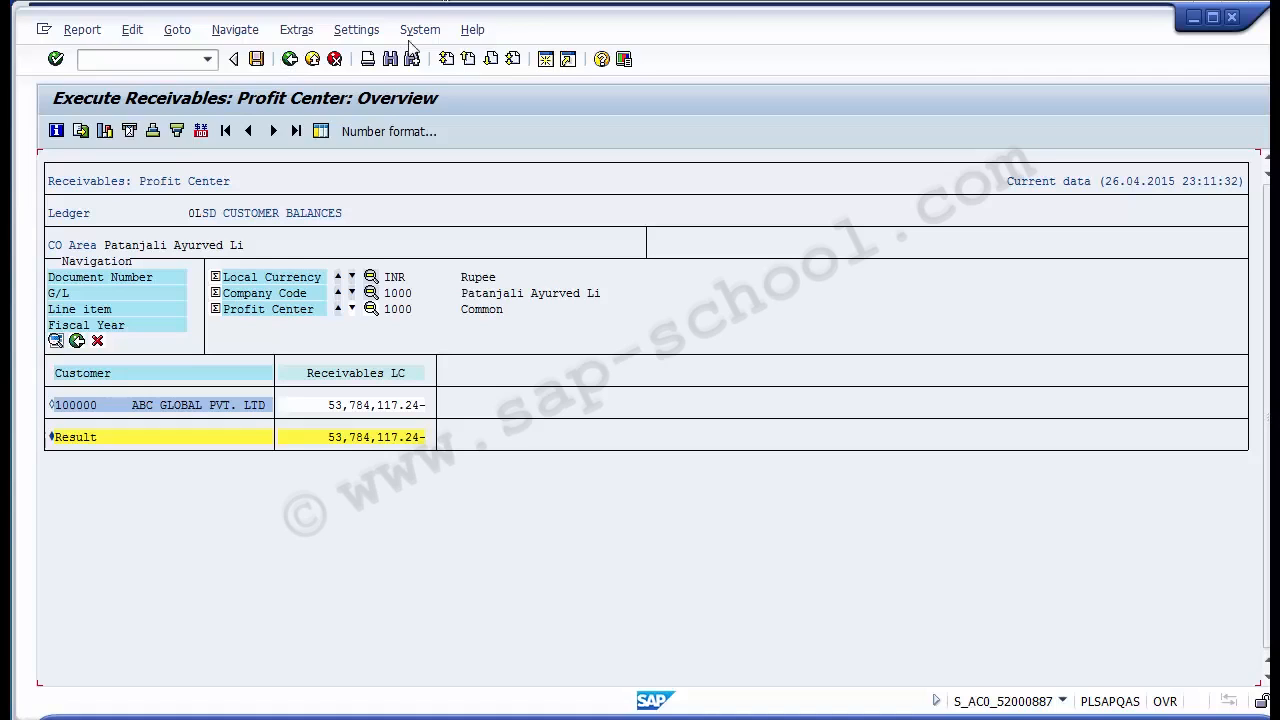
{"action": "left_click", "coordinate": [289, 60]}
{"action": "left_click", "coordinate": [289, 60]}
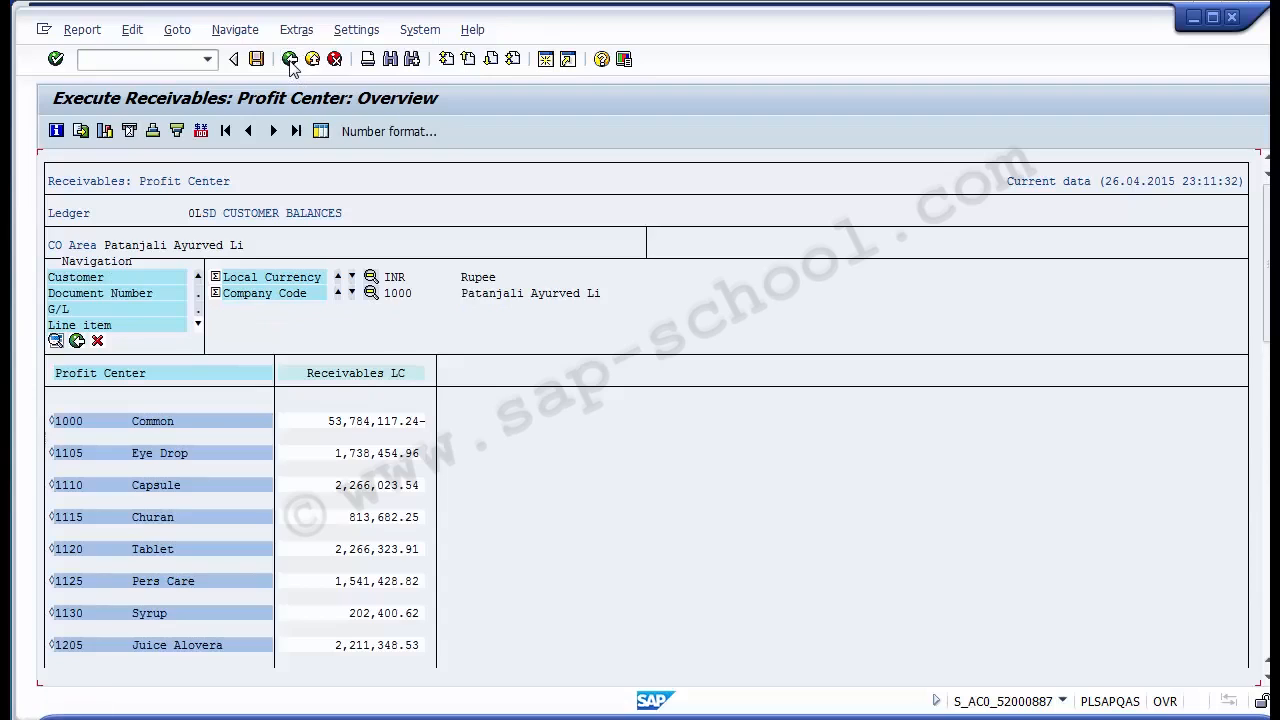
{"action": "left_click", "coordinate": [306, 62]}
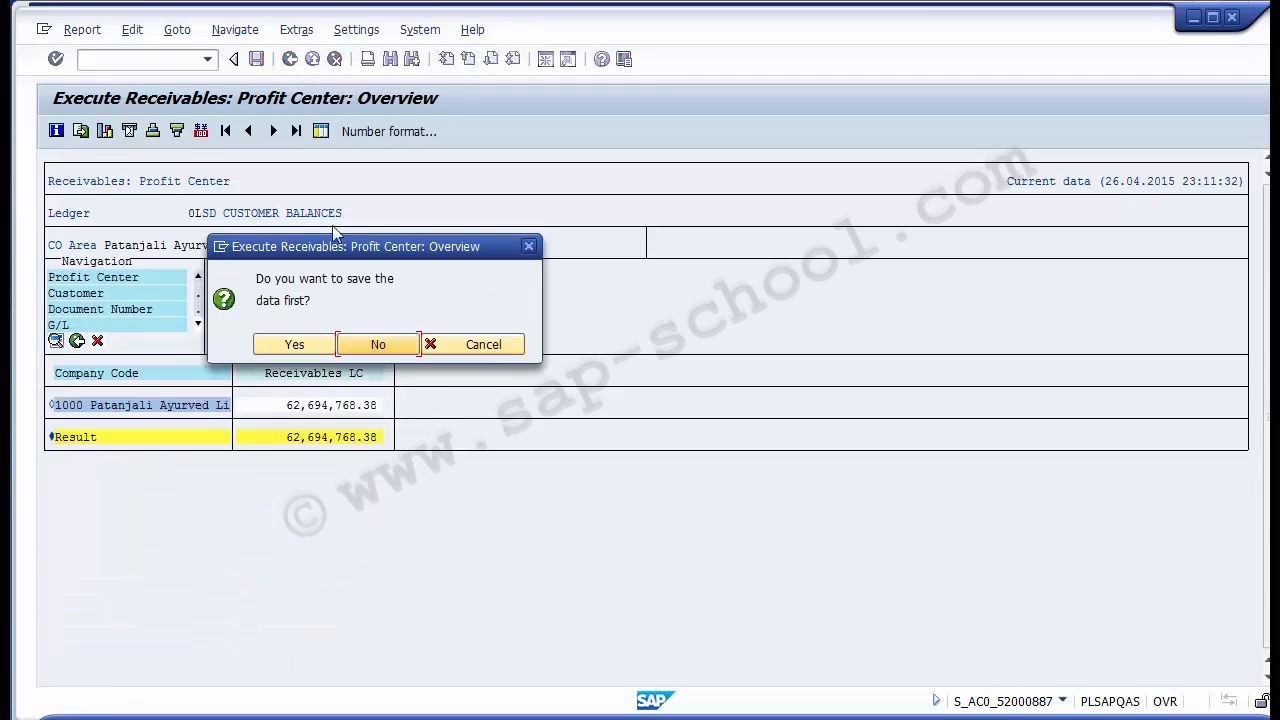
{"action": "left_click", "coordinate": [362, 348]}
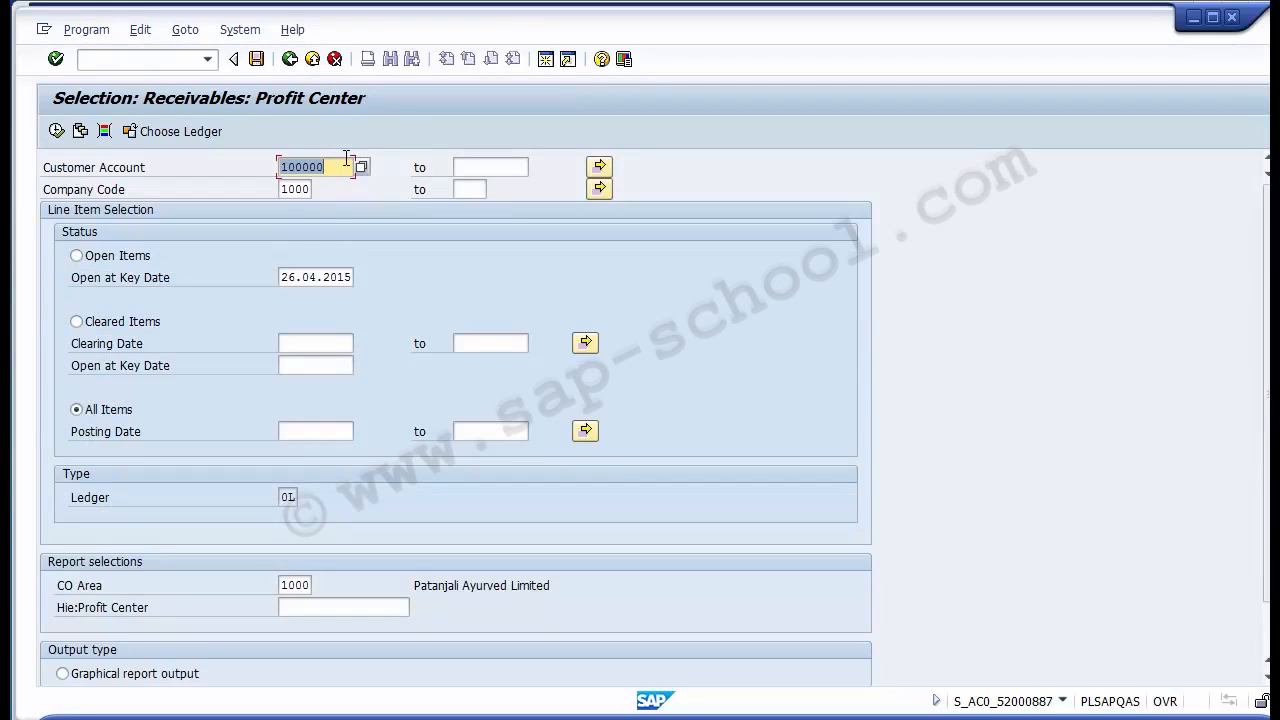
- Clear the customer account from the selection, keeping company code 1000
{"action": "key", "text": "Delete"}
{"action": "left_click", "coordinate": [316, 189]}
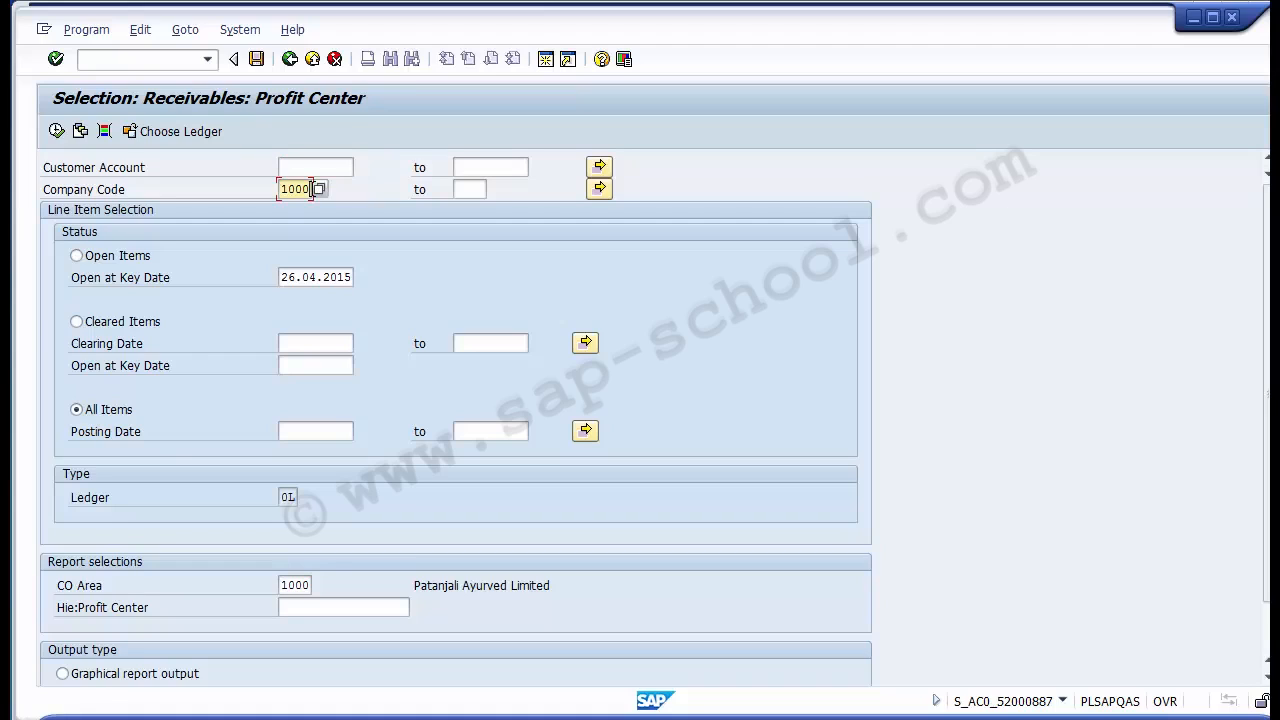
{"action": "left_click", "coordinate": [302, 166]}
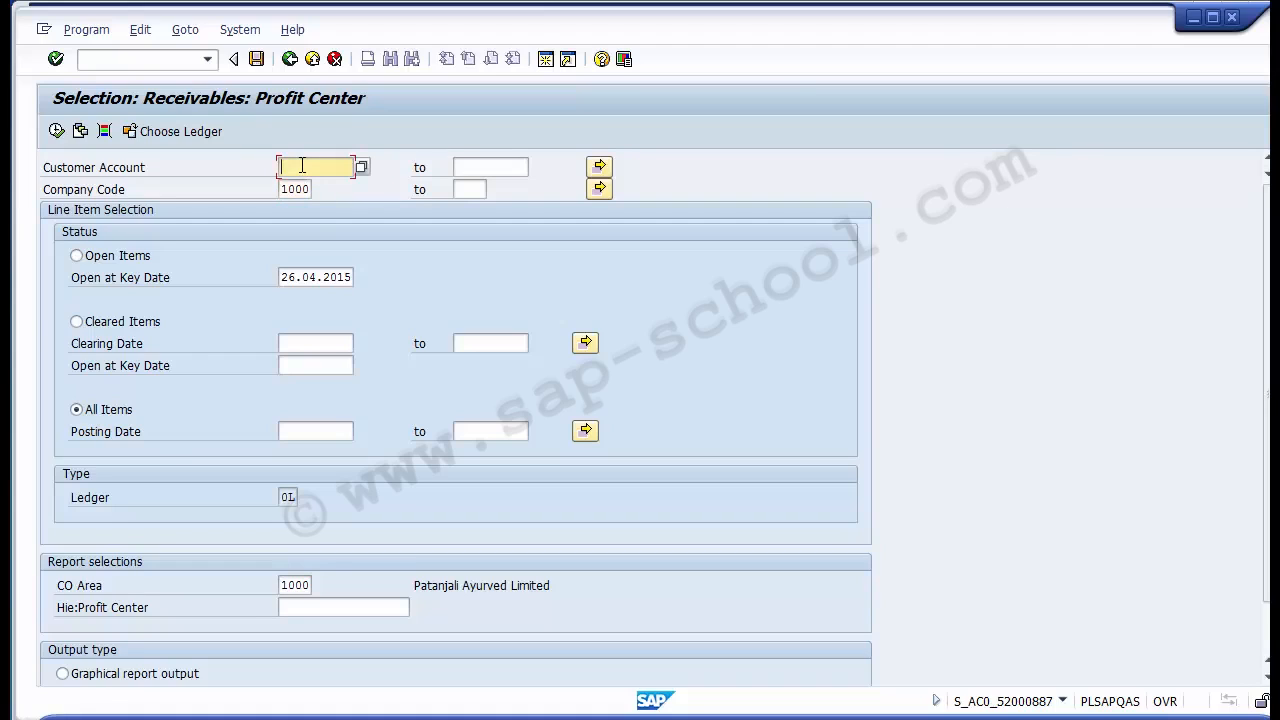
{"action": "left_click", "coordinate": [236, 197]}
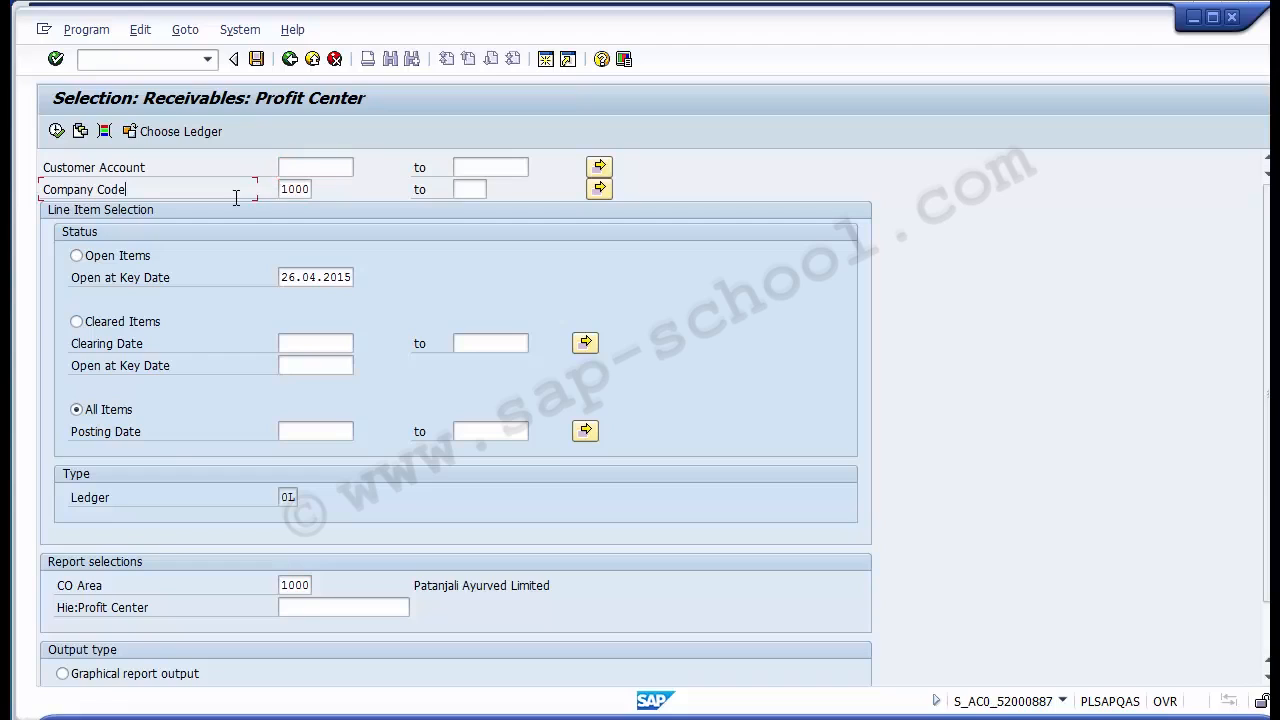
{"action": "left_click", "coordinate": [300, 170]}
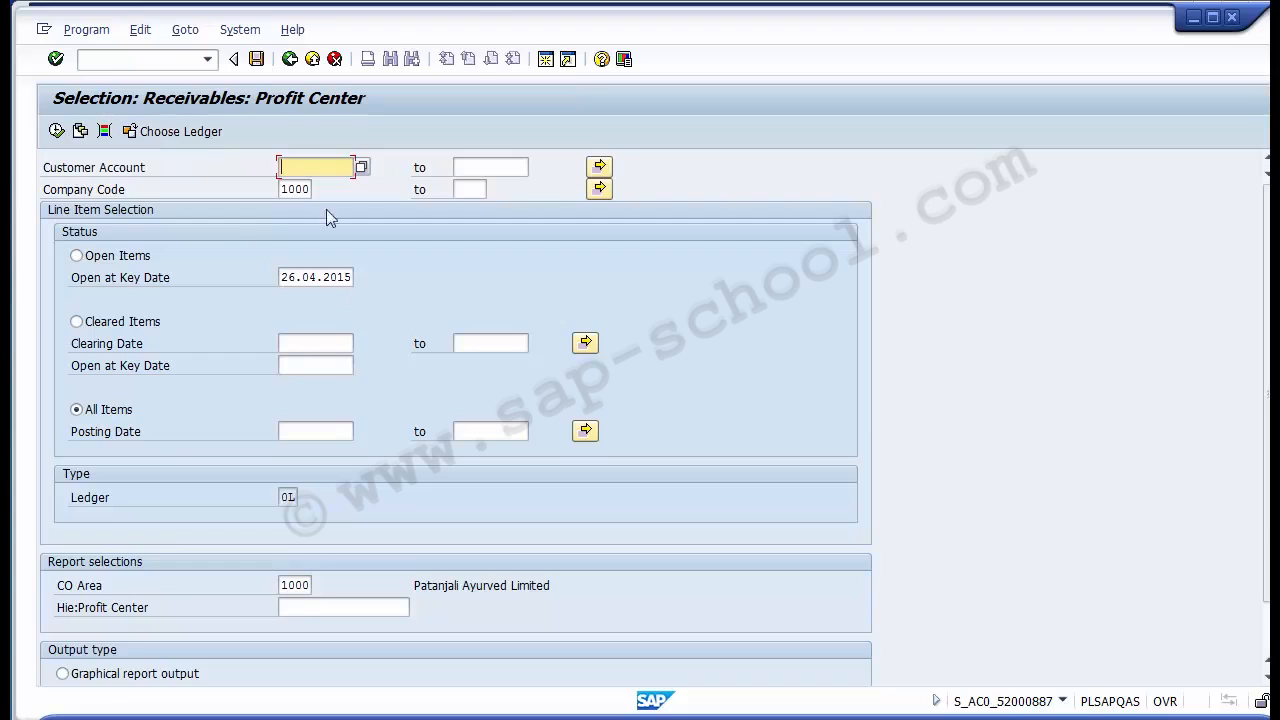
- Try to run the receivables report with 1105 as the profit center hierarchy
{"action": "left_click", "coordinate": [311, 608]}
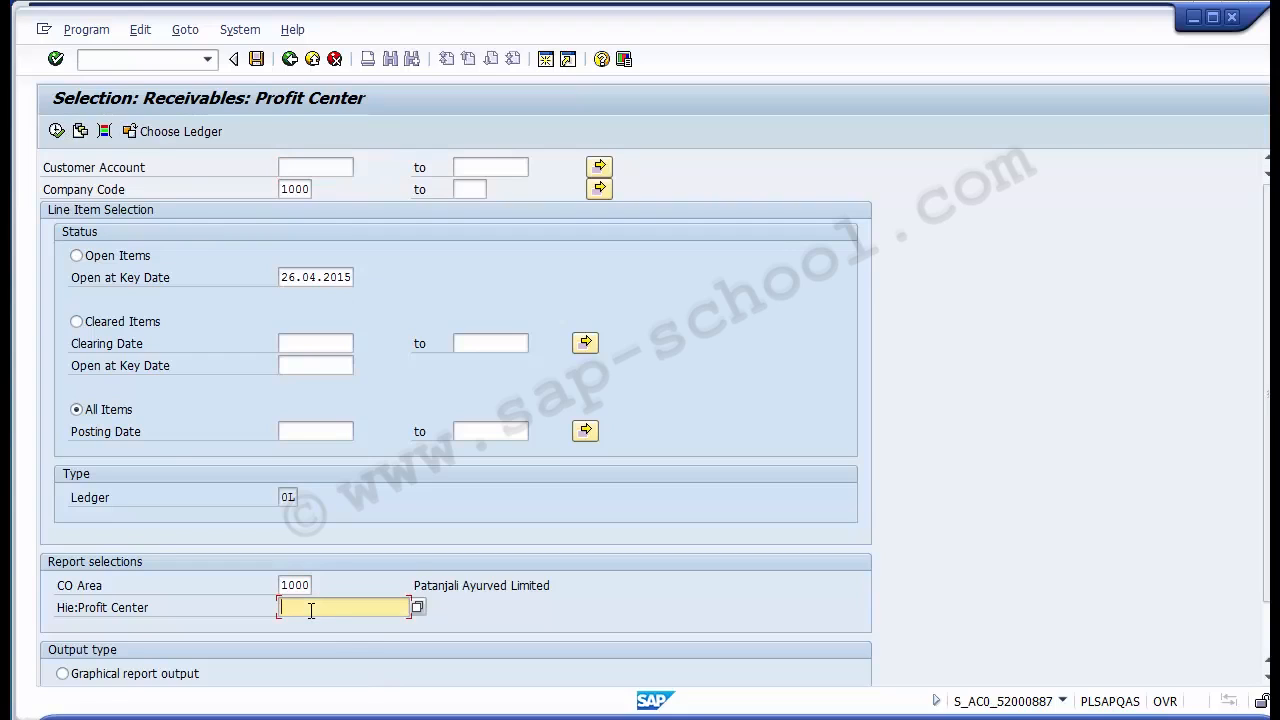
{"action": "type", "text": "1105"}
{"action": "left_click", "coordinate": [56, 131]}
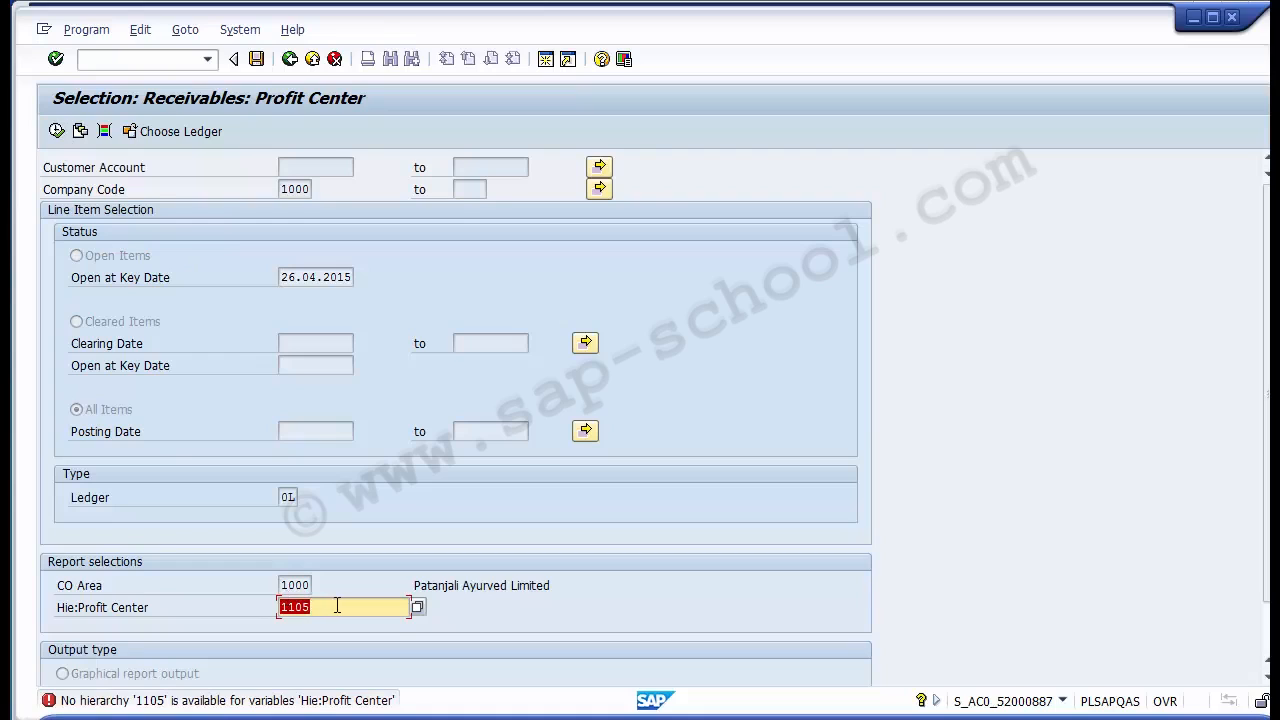
- Replace the profit center hierarchy with group 1010 Unit 1 and run the receivables report
{"action": "key", "text": "BackSpace"}
{"action": "key", "text": "F4"}
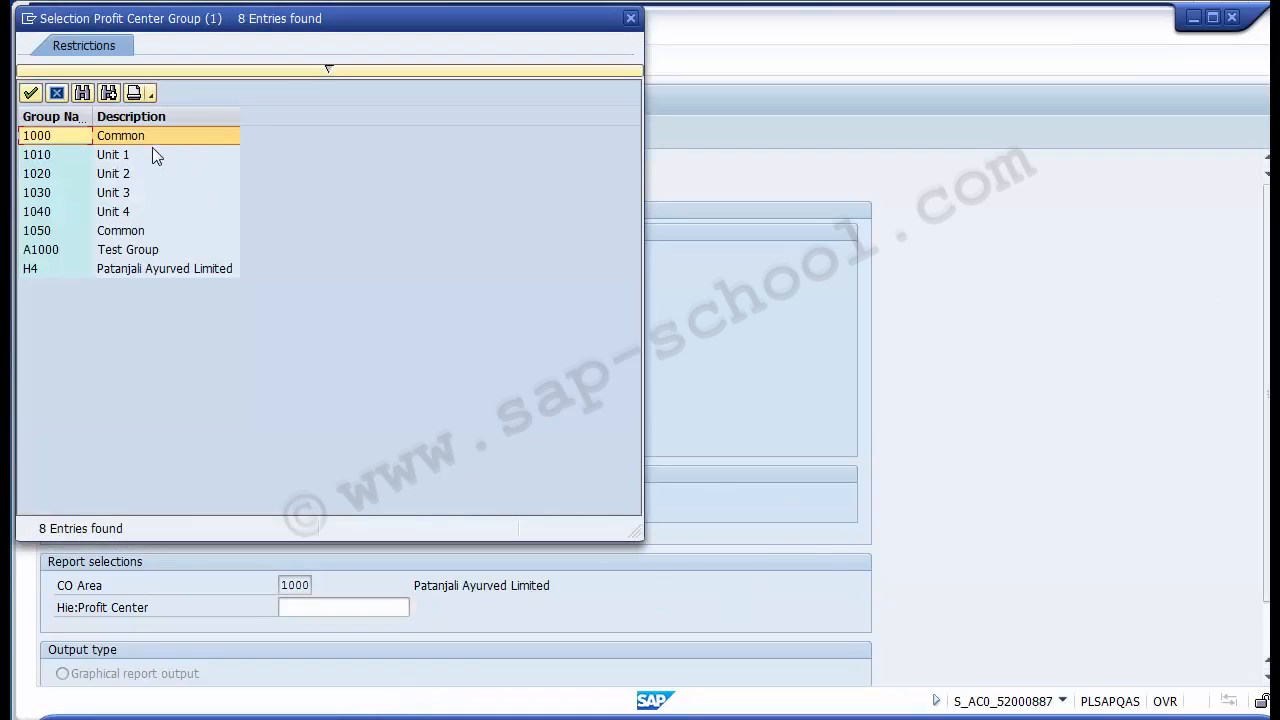
{"action": "key", "text": "Down"}
{"action": "key", "text": "Down"}
{"action": "key", "text": "Down"}
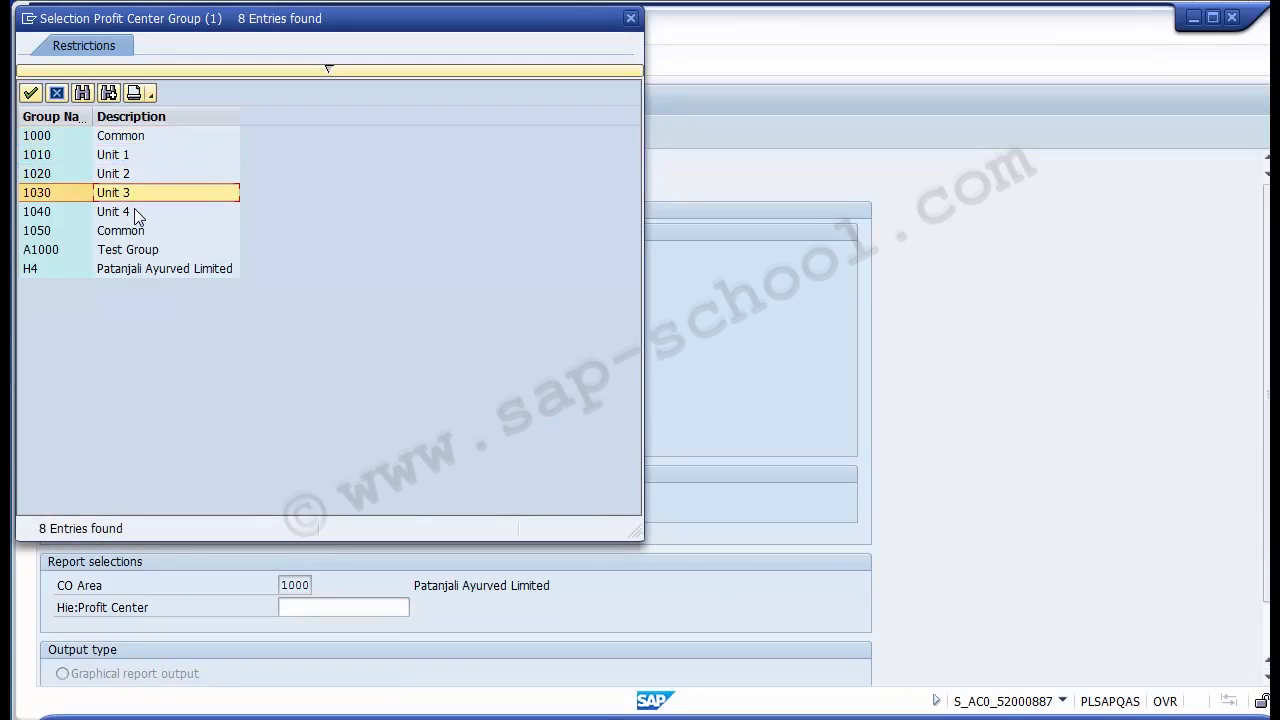
{"action": "left_click", "coordinate": [137, 215]}
{"action": "left_click", "coordinate": [124, 142]}
{"action": "left_click", "coordinate": [122, 160]}
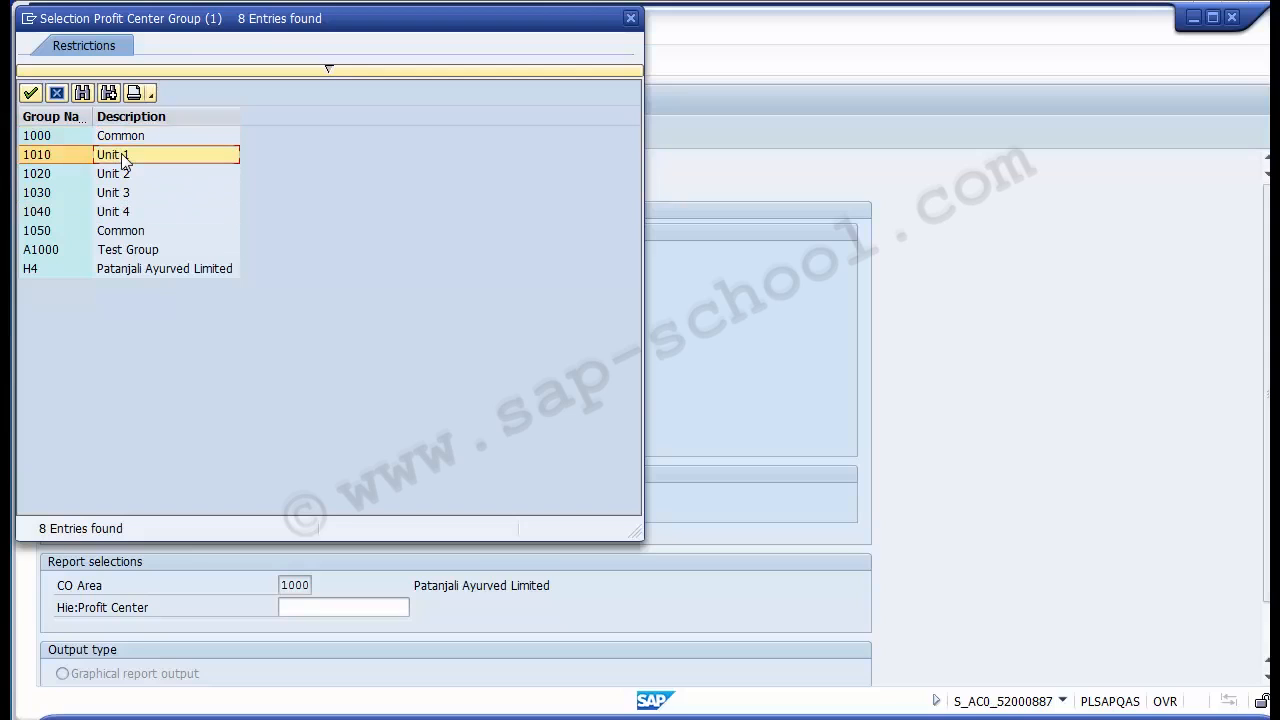
{"action": "double_click", "coordinate": [39, 157]}
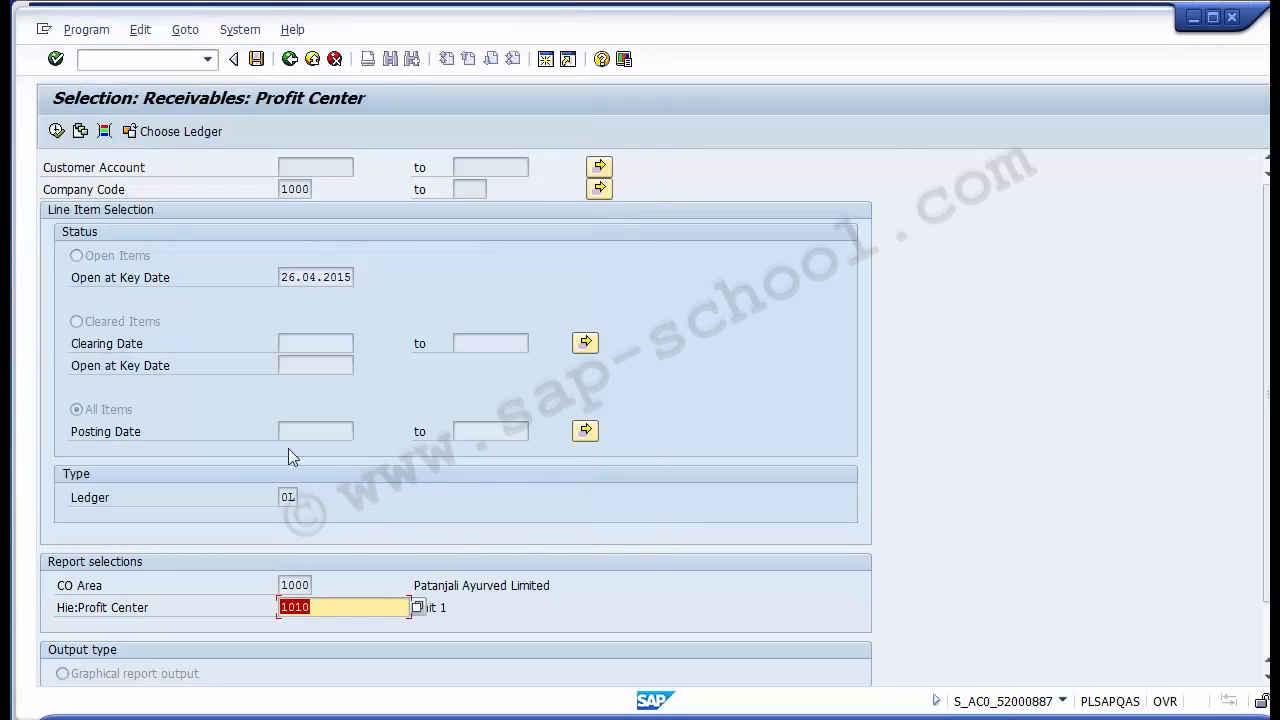
{"action": "left_click", "coordinate": [56, 131]}
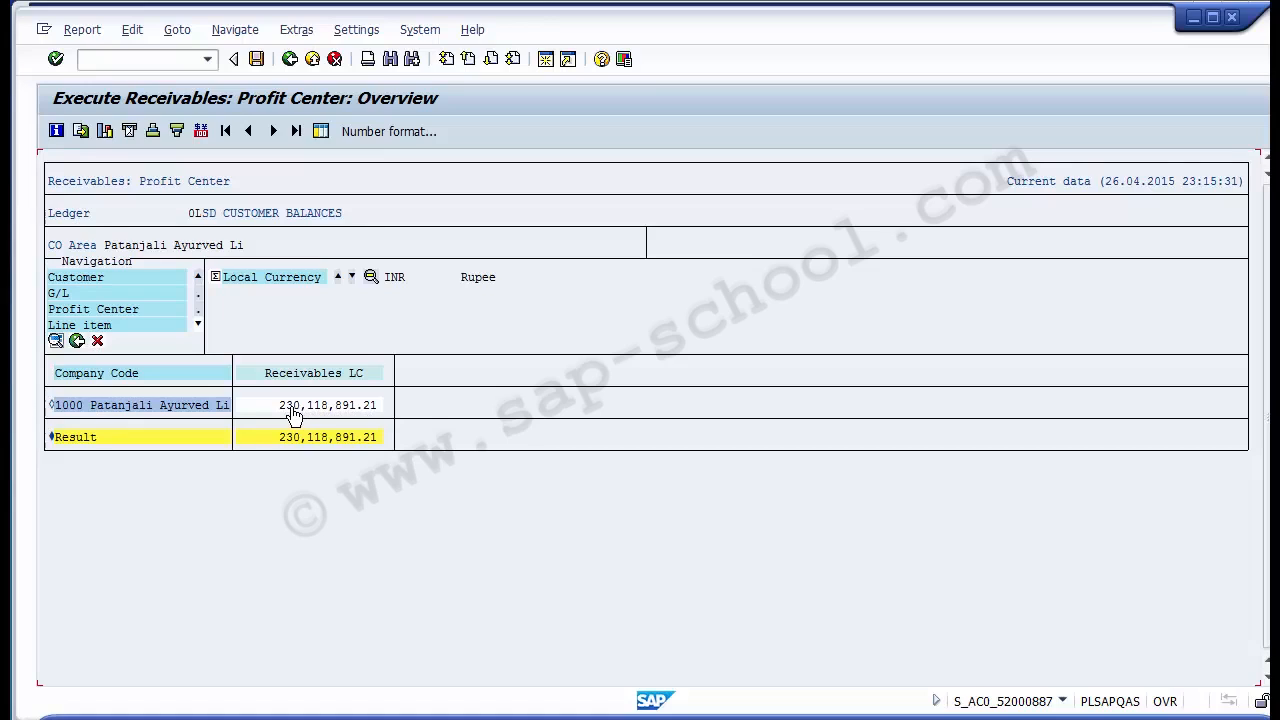
- Break company code 1000 down by customer and review the receivables list to its end
{"action": "left_click", "coordinate": [52, 408]}
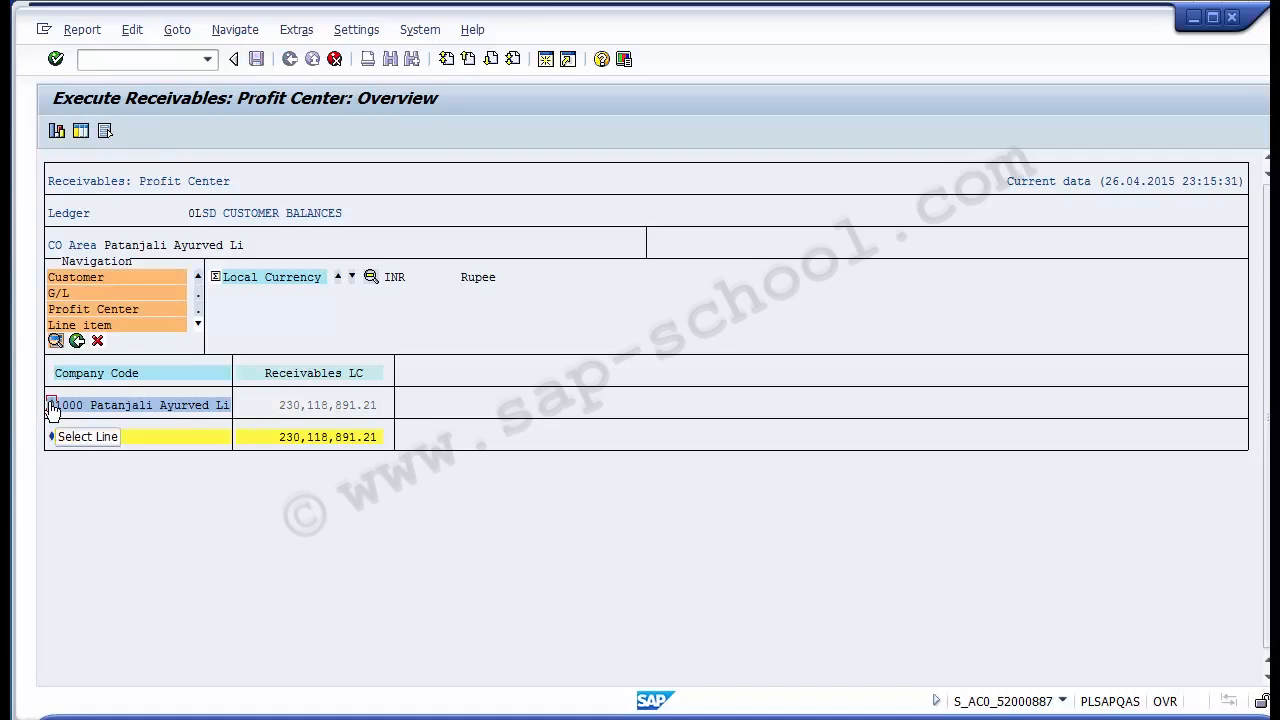
{"action": "left_click", "coordinate": [68, 279]}
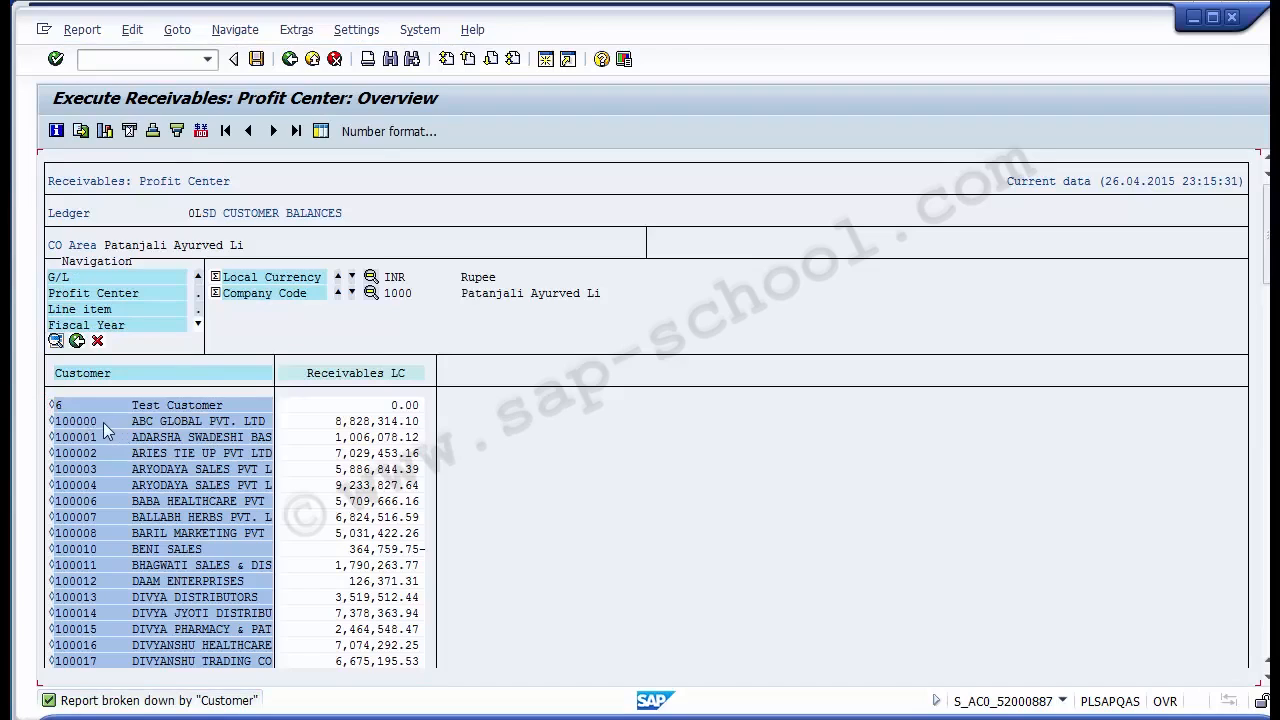
{"action": "left_click", "coordinate": [80, 469]}
{"action": "left_click", "coordinate": [78, 531]}
{"action": "scroll", "coordinate": [362, 430], "scroll_direction": "down", "scroll_amount": 5}
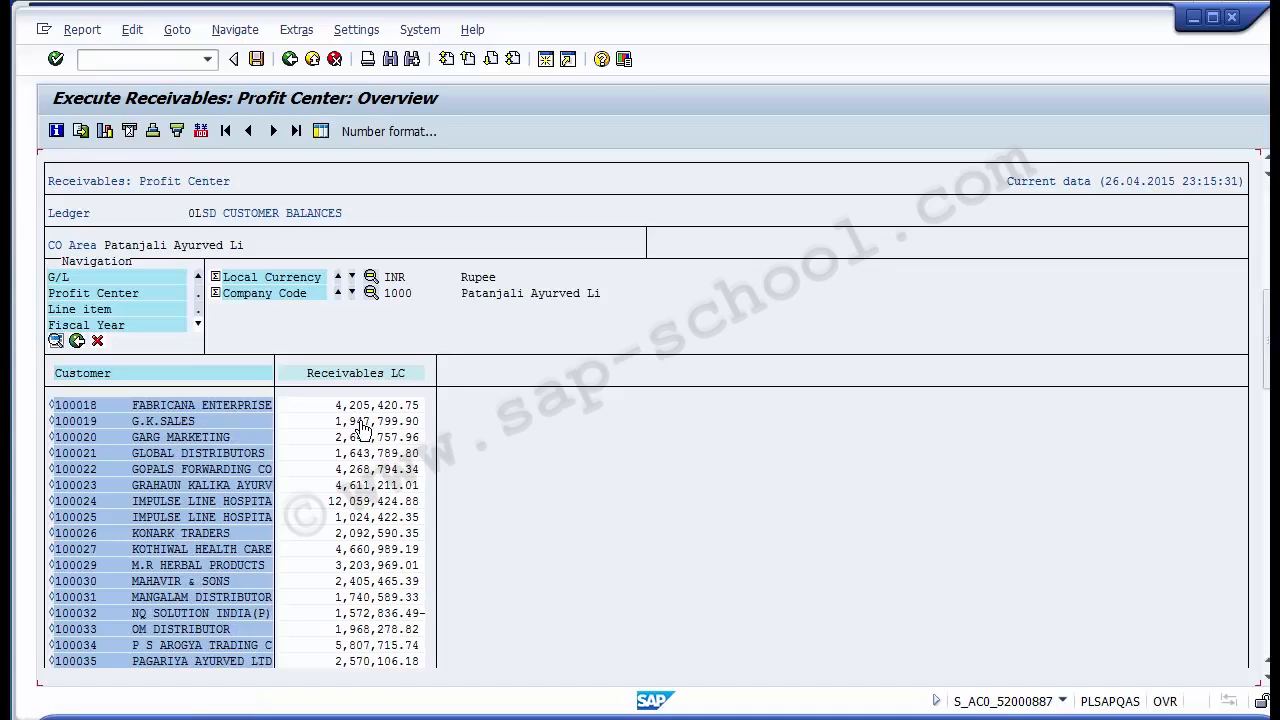
{"action": "scroll", "coordinate": [362, 430], "scroll_direction": "down", "scroll_amount": 5}
{"action": "scroll", "coordinate": [362, 430], "scroll_direction": "down", "scroll_amount": 10}
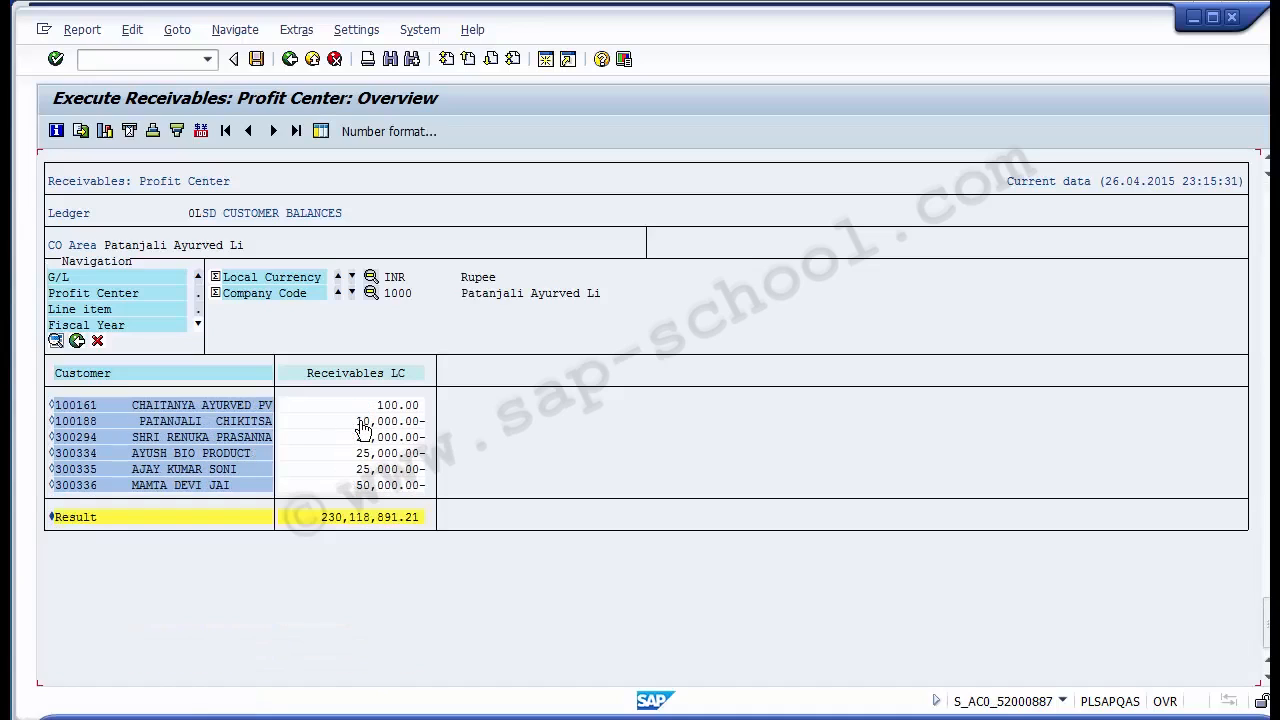
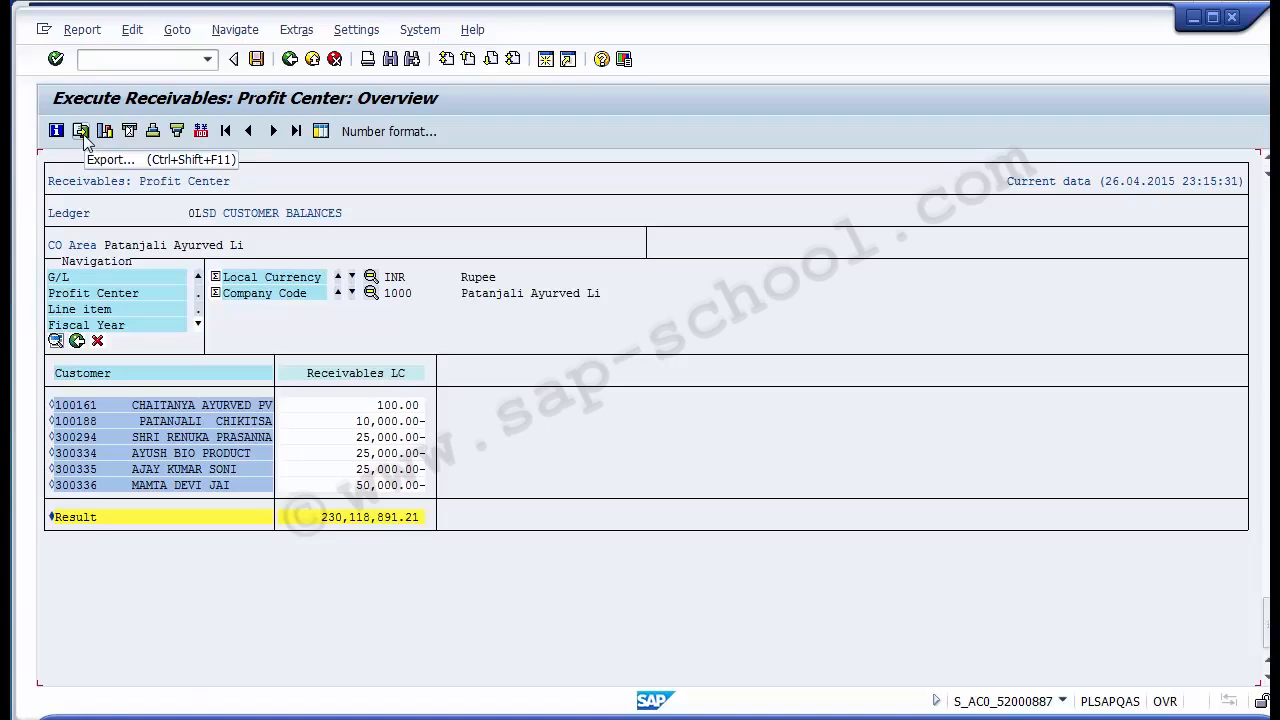
- Examine the report's export options and the save-to-file settings, closing them without exporting
{"action": "left_click", "coordinate": [81, 133]}
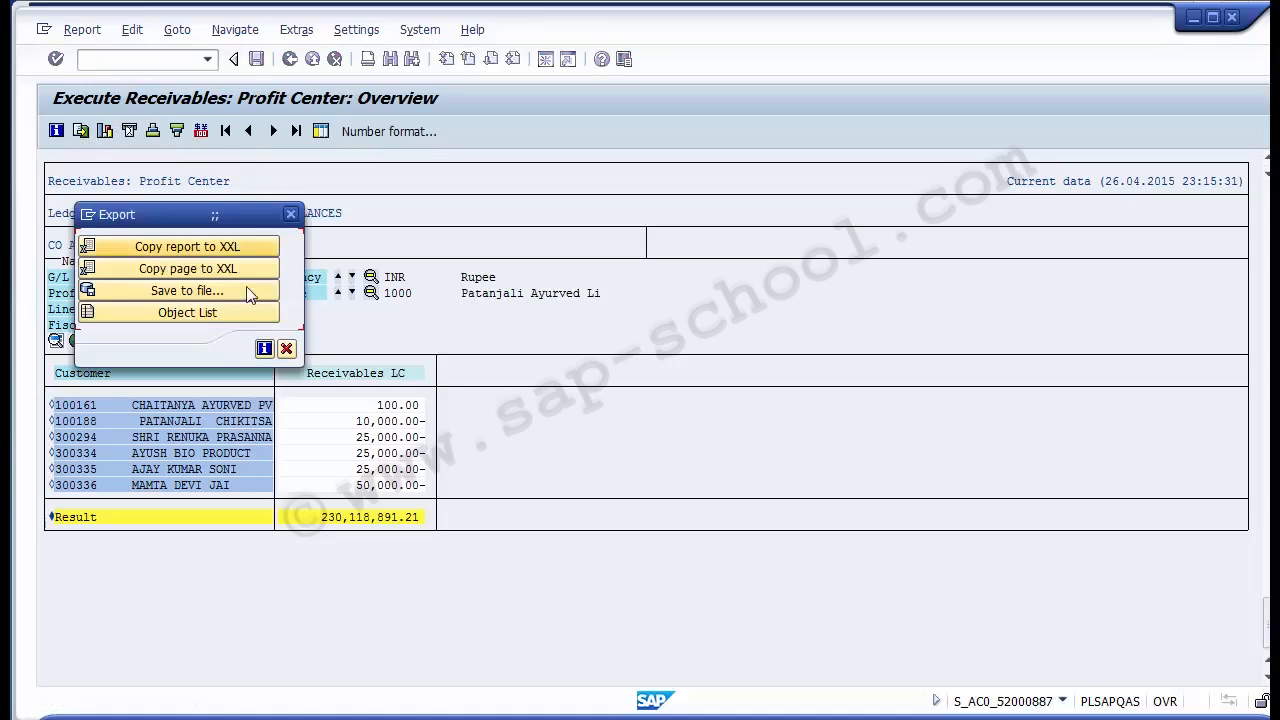
{"action": "left_click", "coordinate": [190, 296]}
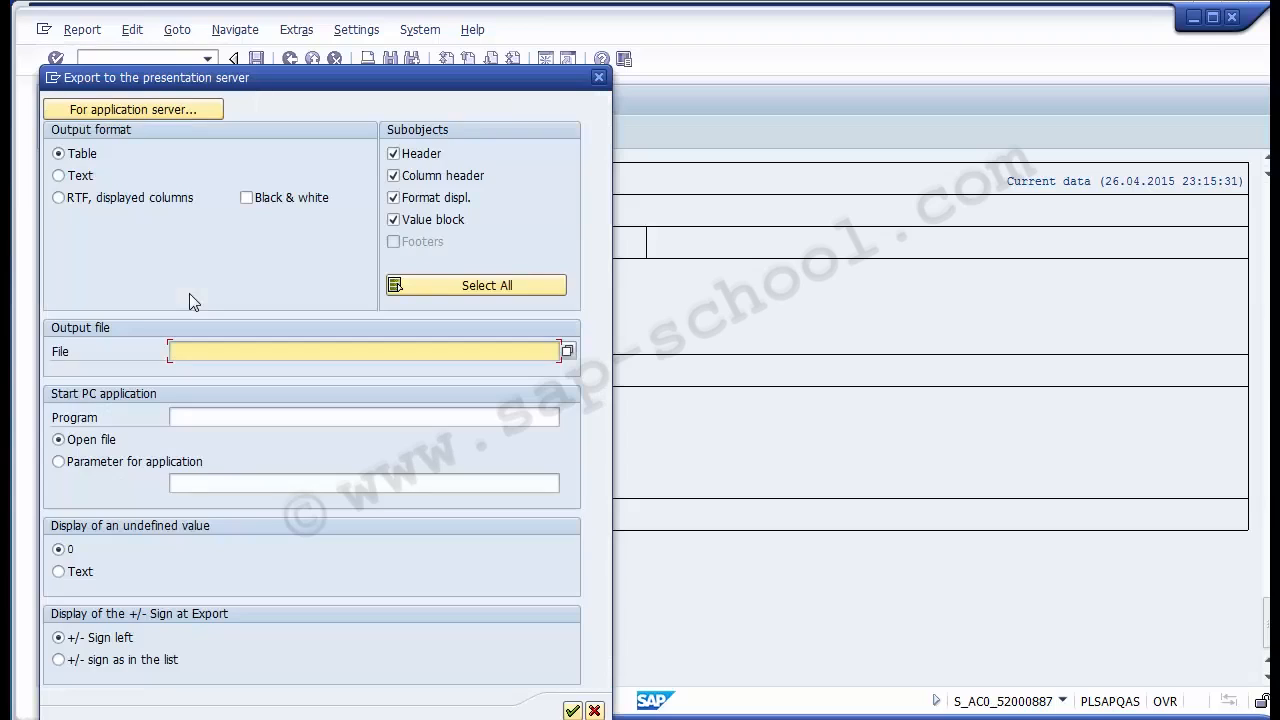
{"action": "left_click", "coordinate": [599, 79]}
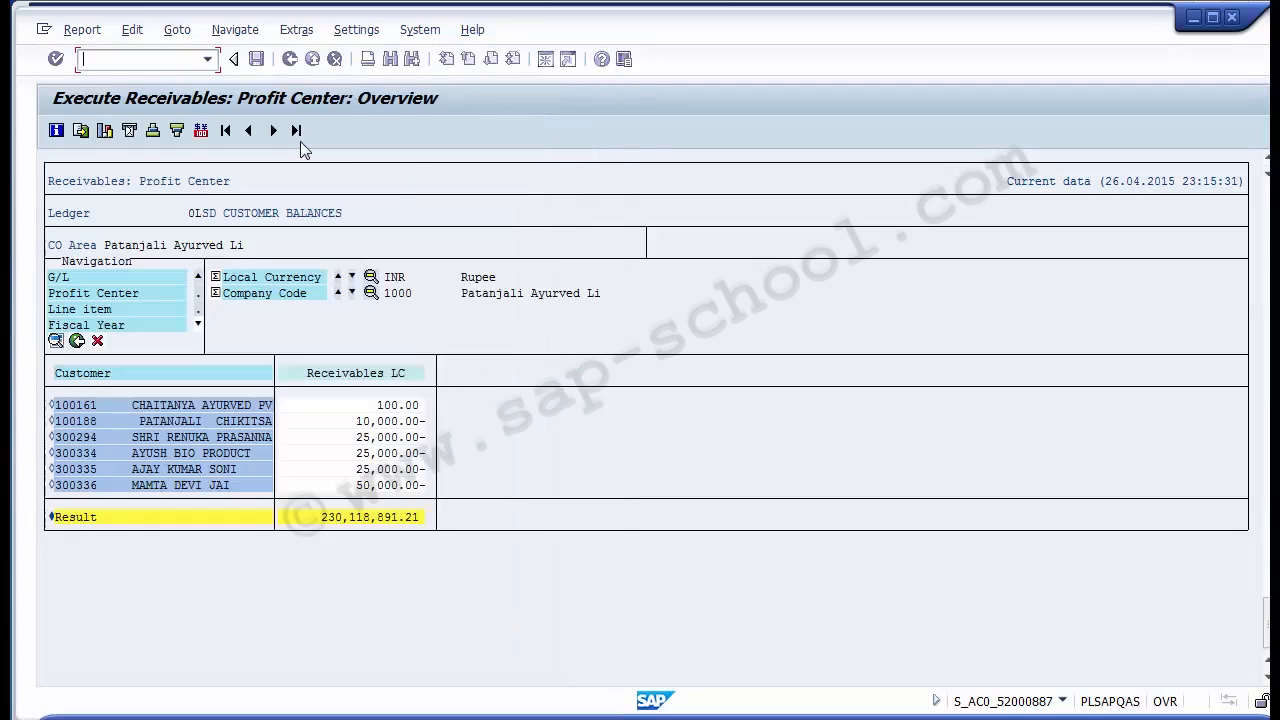
{"action": "left_click", "coordinate": [82, 132]}
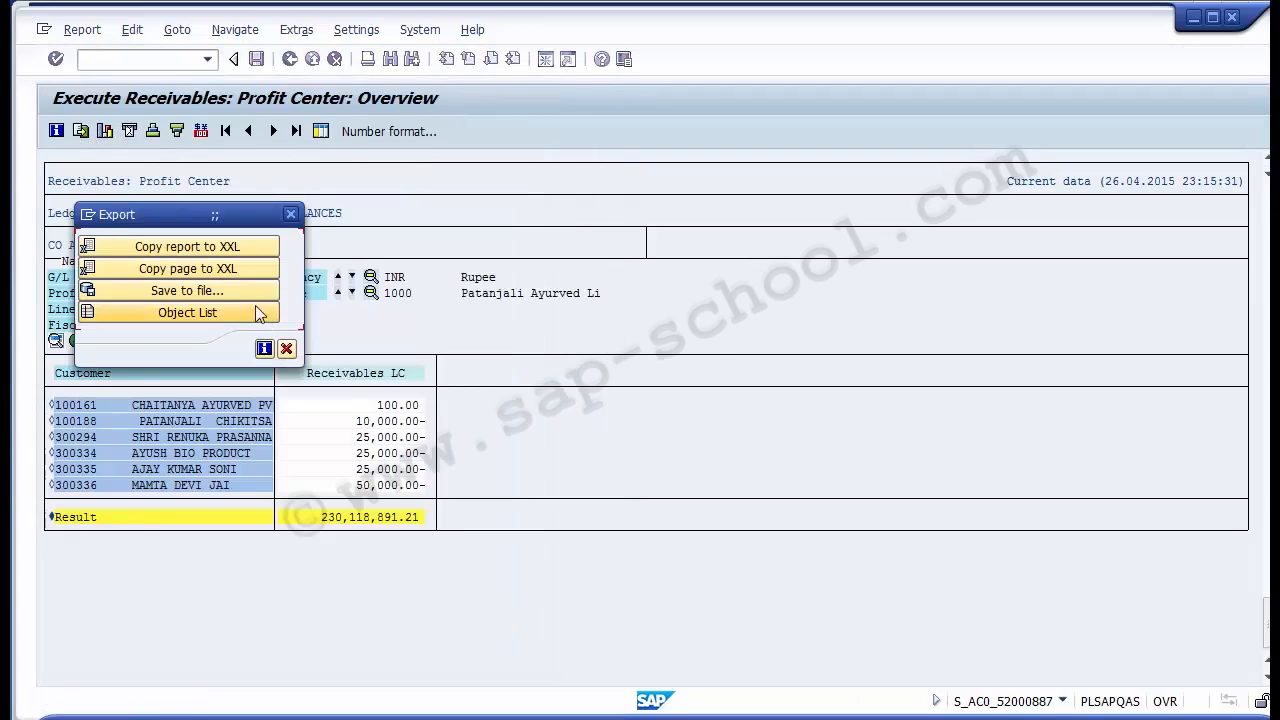
{"action": "left_click", "coordinate": [286, 349]}
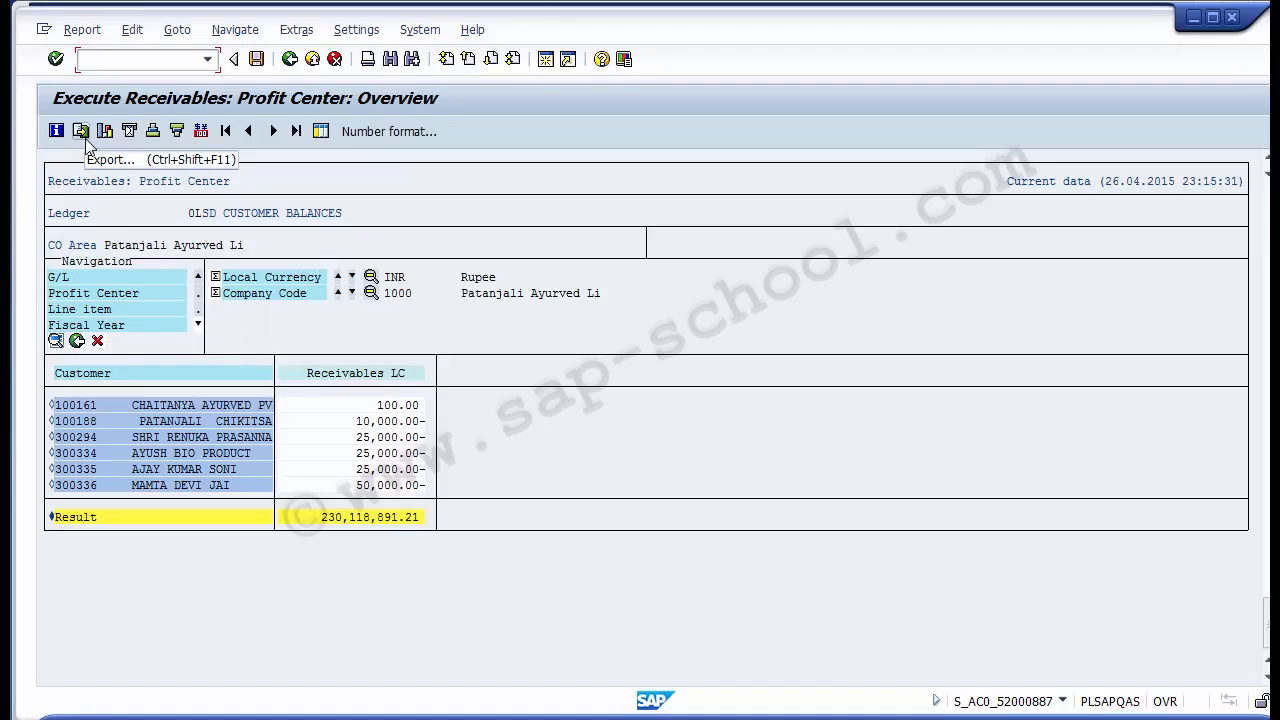
- Examine the list formats offered for saving to a PC file, including HTML Format, and cancel without saving
{"action": "left_click", "coordinate": [80, 32]}
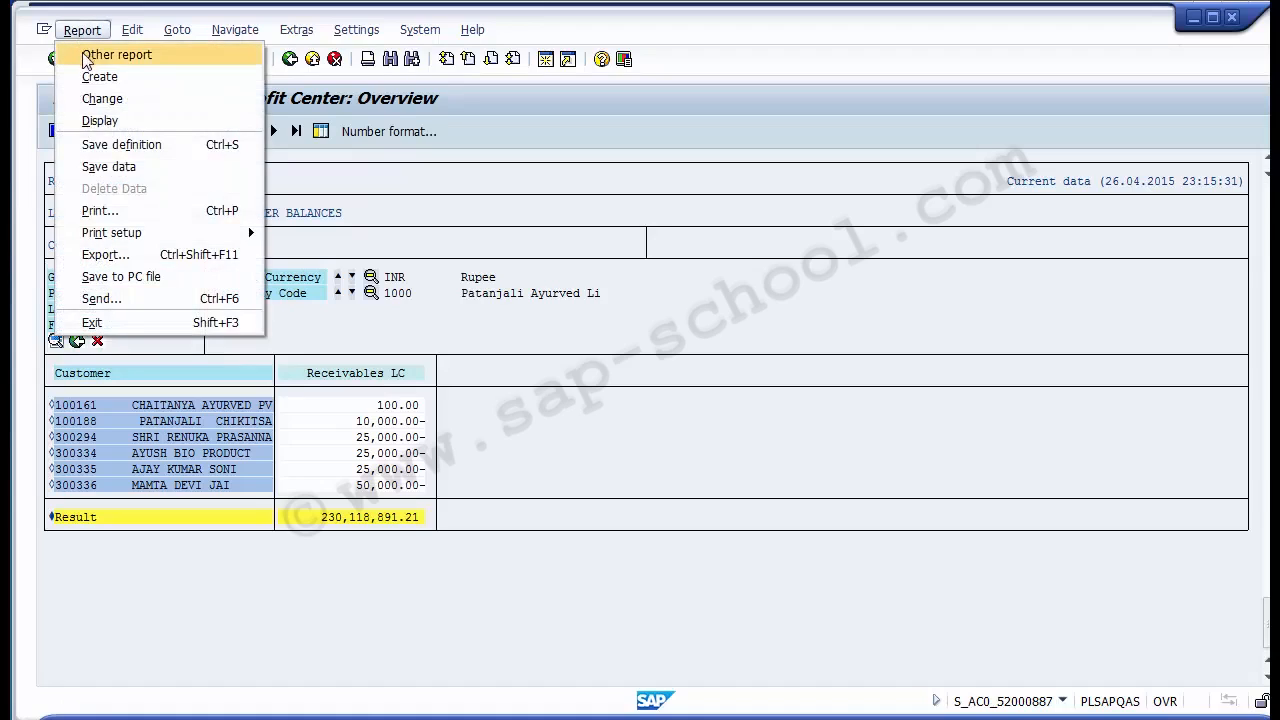
{"action": "left_click", "coordinate": [120, 279]}
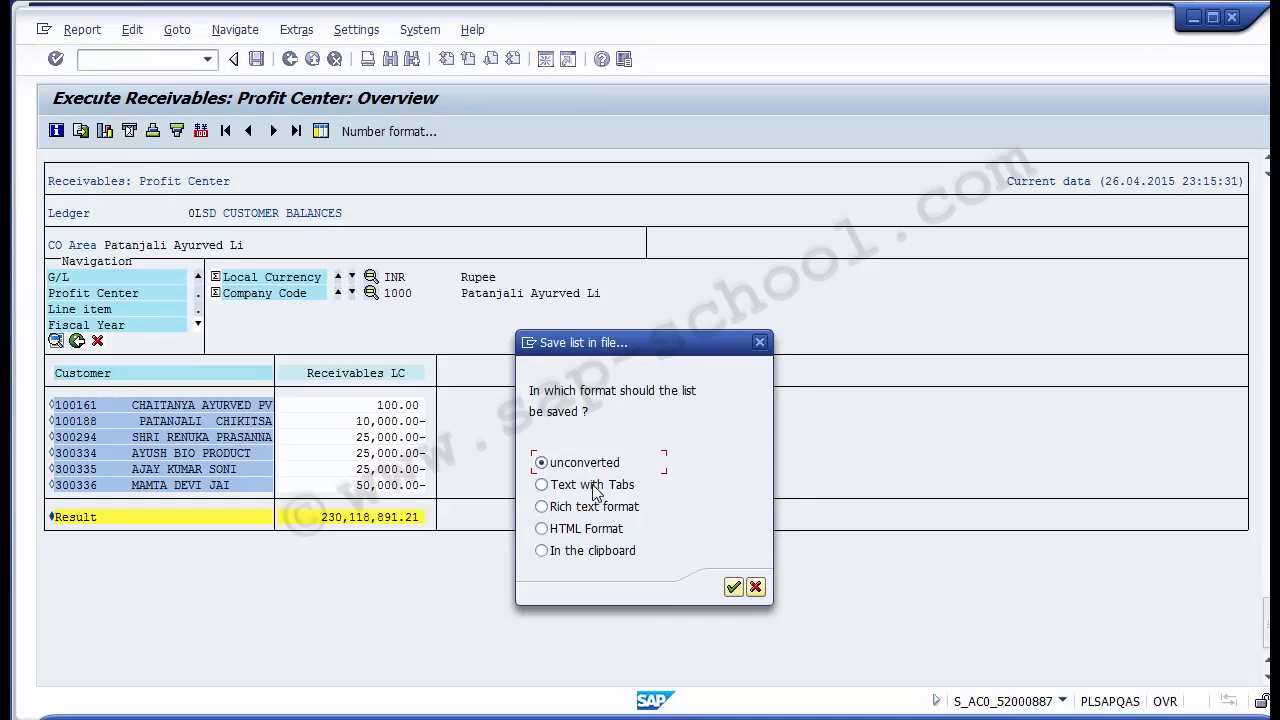
{"action": "left_click", "coordinate": [595, 490]}
{"action": "left_click", "coordinate": [596, 508]}
{"action": "left_click", "coordinate": [594, 535]}
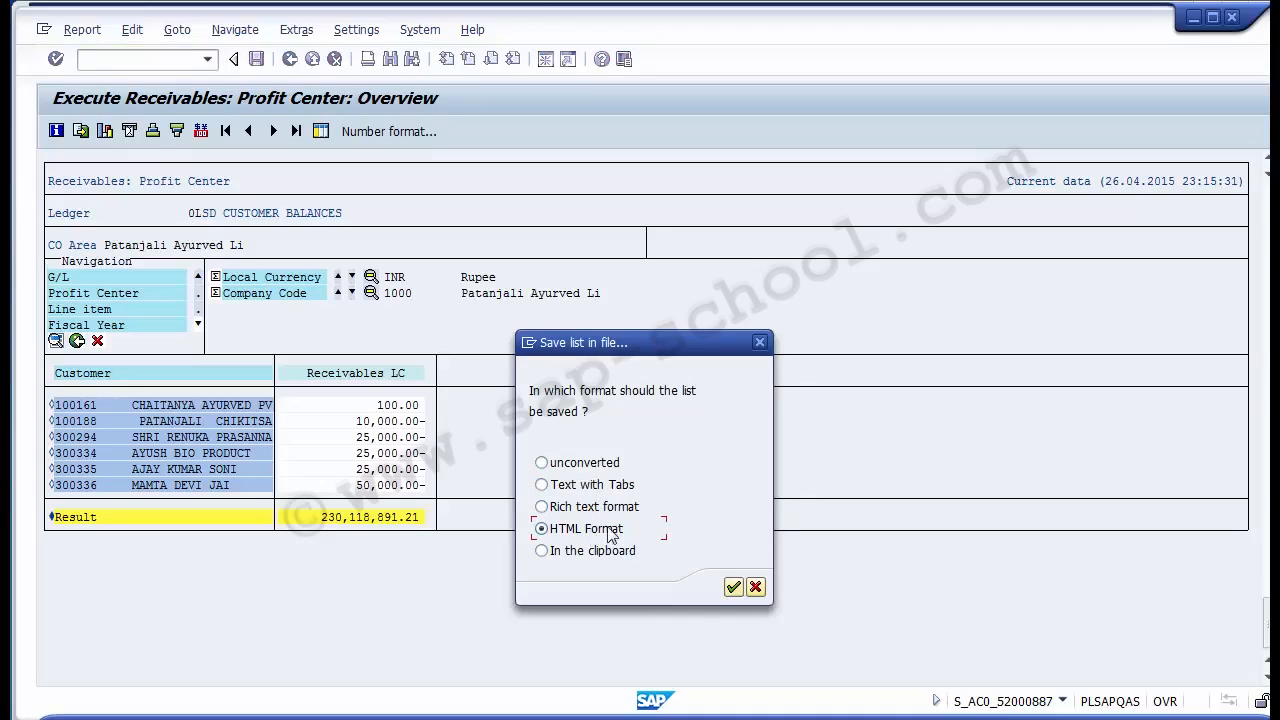
{"action": "left_click", "coordinate": [756, 588]}
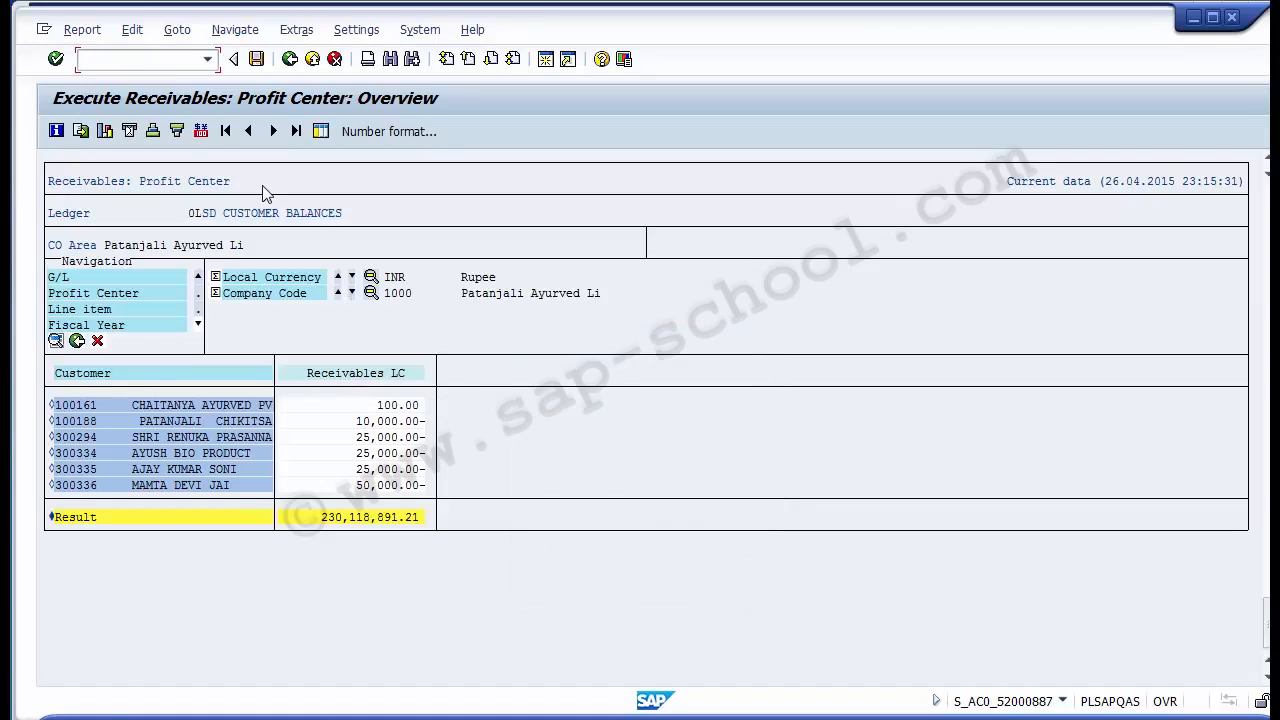
- Exit the receivables report without saving the data and return to the SAP Easy Access screen
{"action": "left_click", "coordinate": [311, 62]}
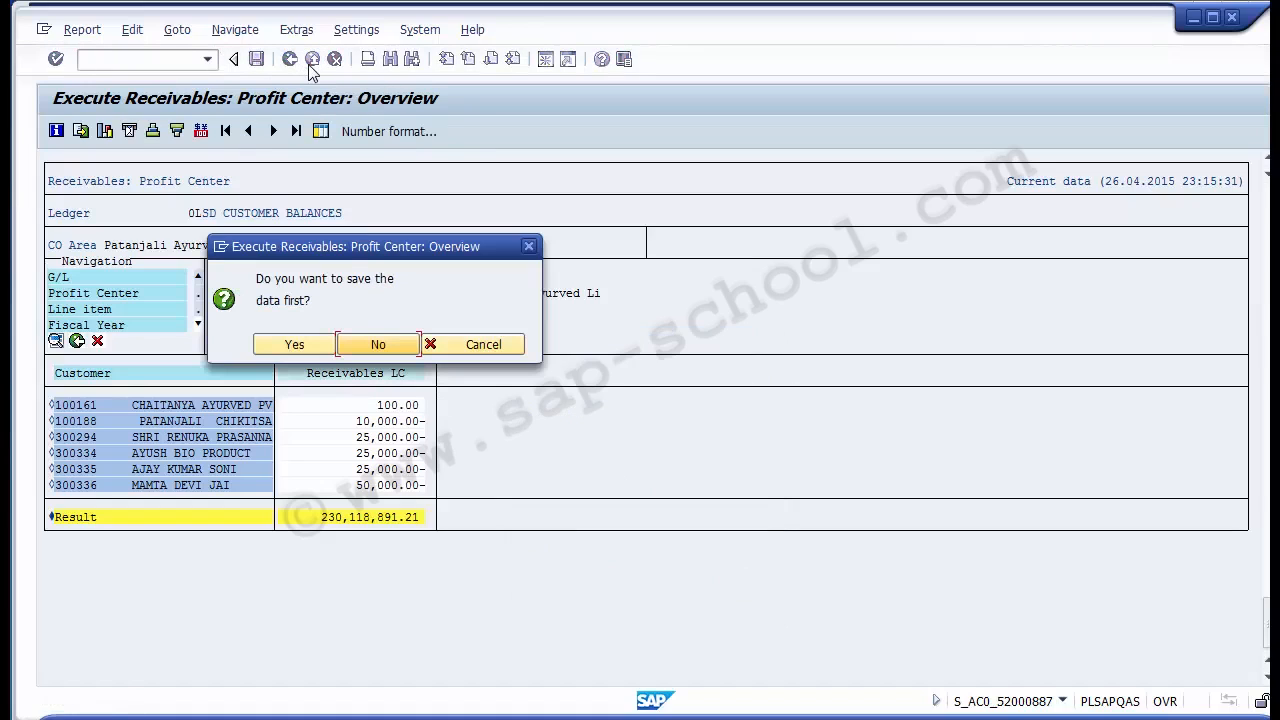
{"action": "left_click", "coordinate": [377, 345]}
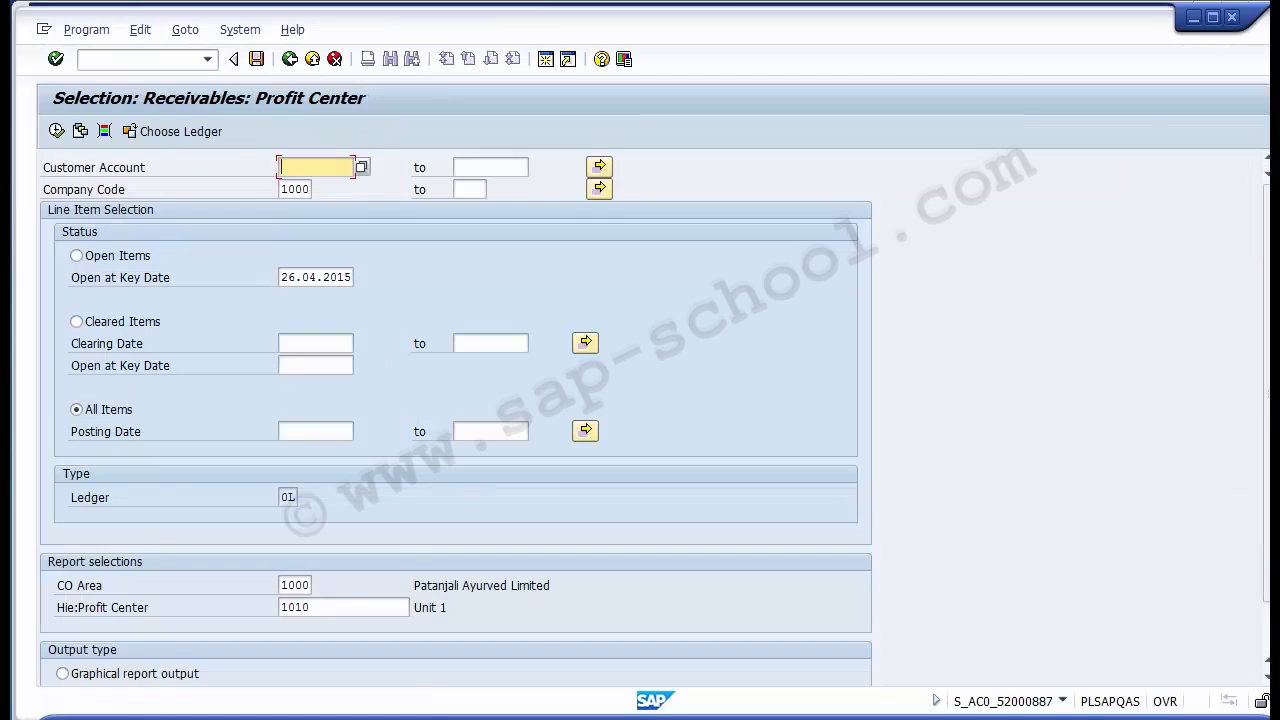
{"action": "left_click", "coordinate": [312, 59]}
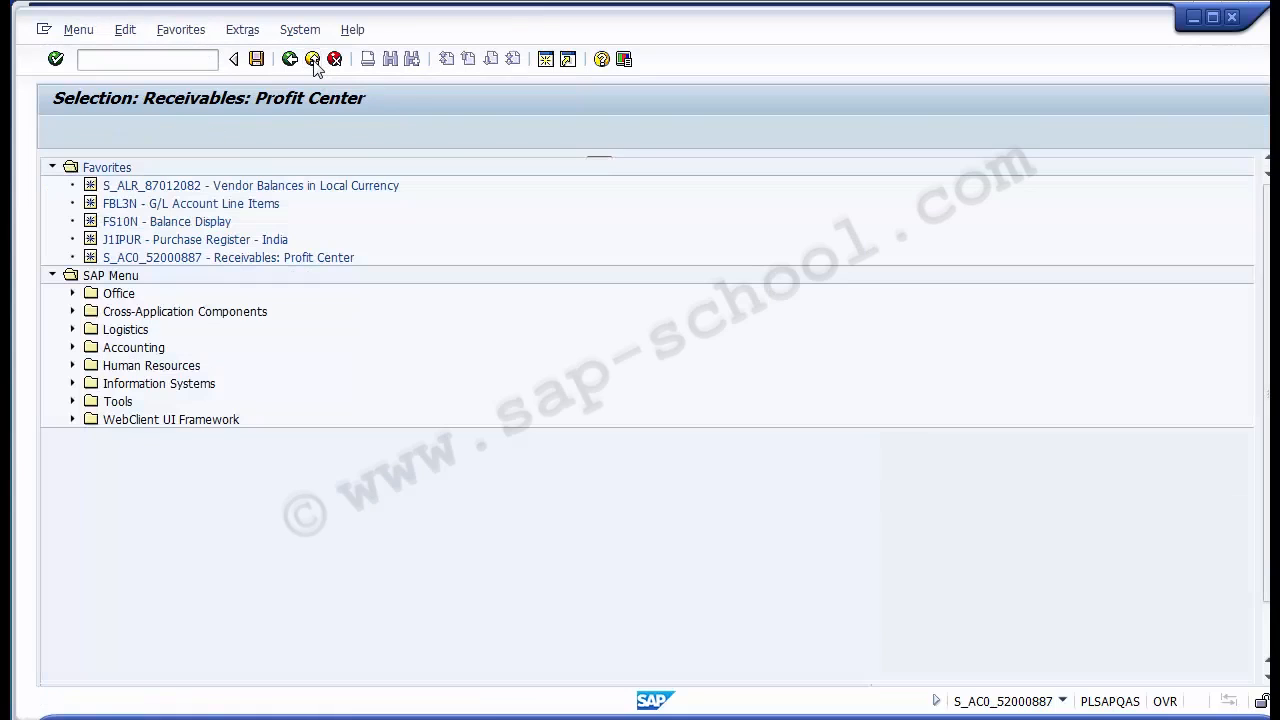
- Copy the payables transaction code S_AC0_52000888 from the PowerPoint slide and run it in SAP
{"action": "mouse_move", "coordinate": [426, 718]}
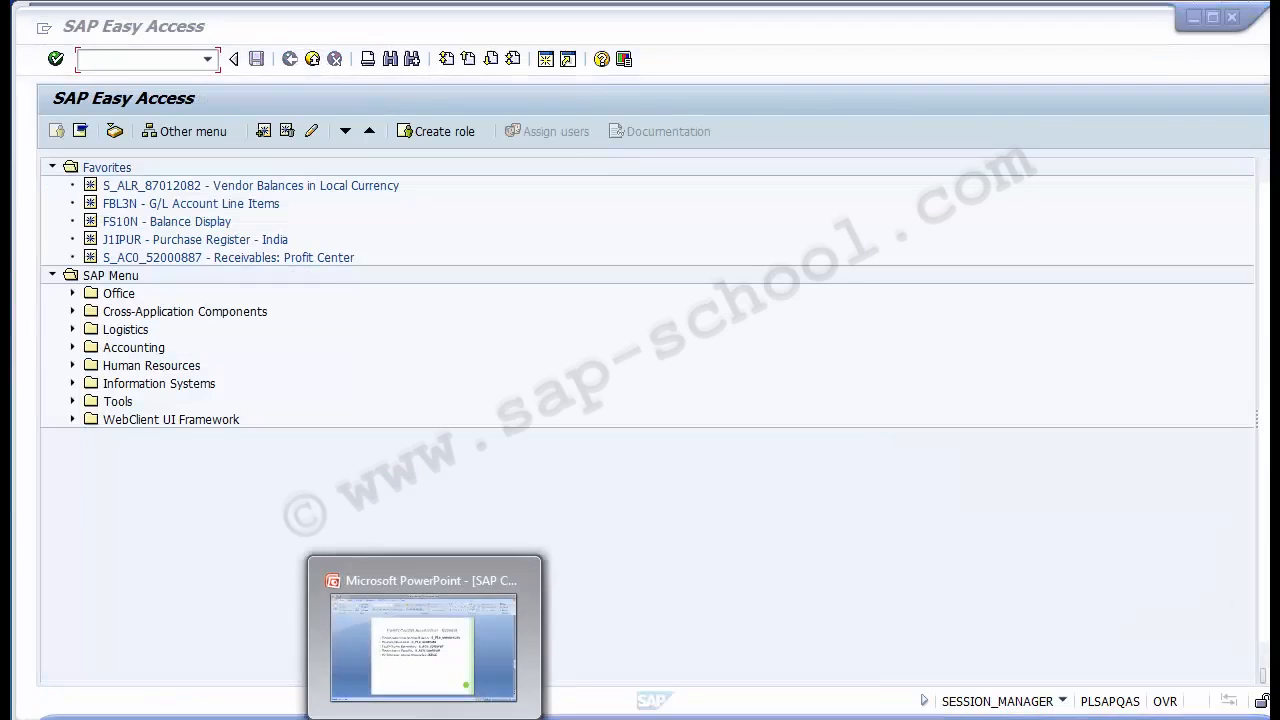
{"action": "left_click", "coordinate": [460, 655]}
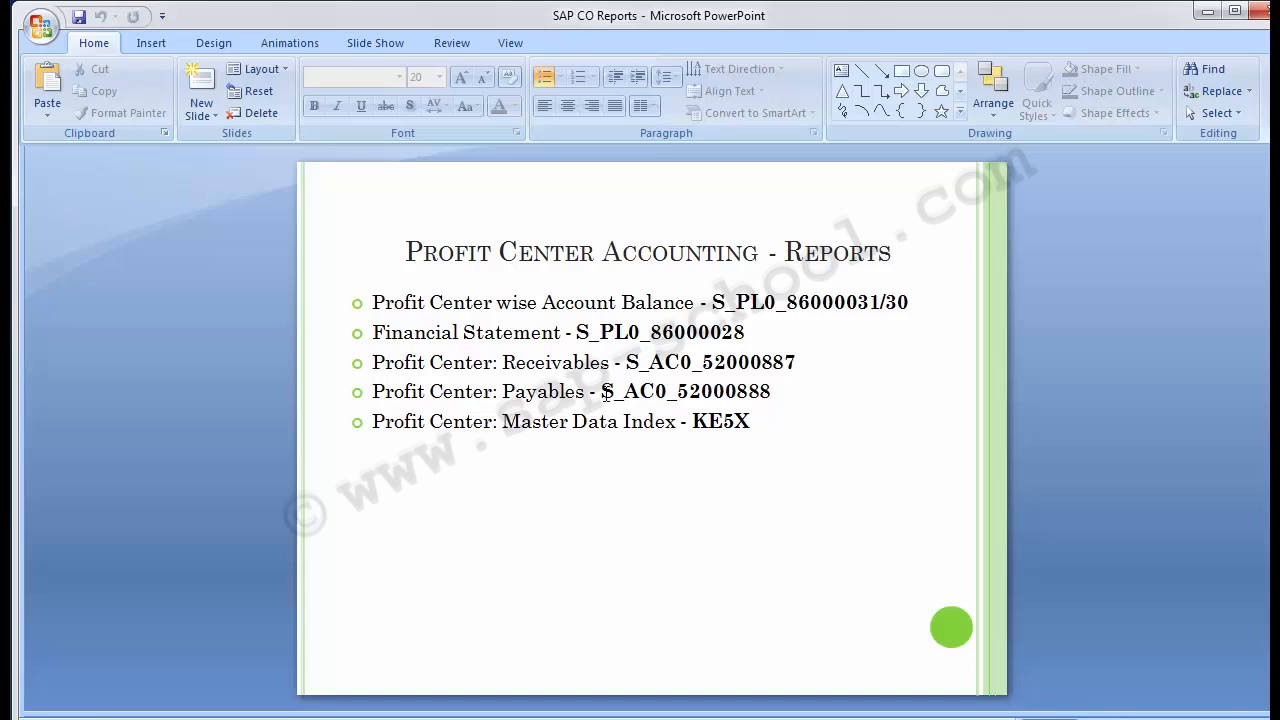
{"action": "left_click_drag", "start_coordinate": [606, 391], "coordinate": [767, 397]}
{"action": "key", "text": "ctrl+c"}
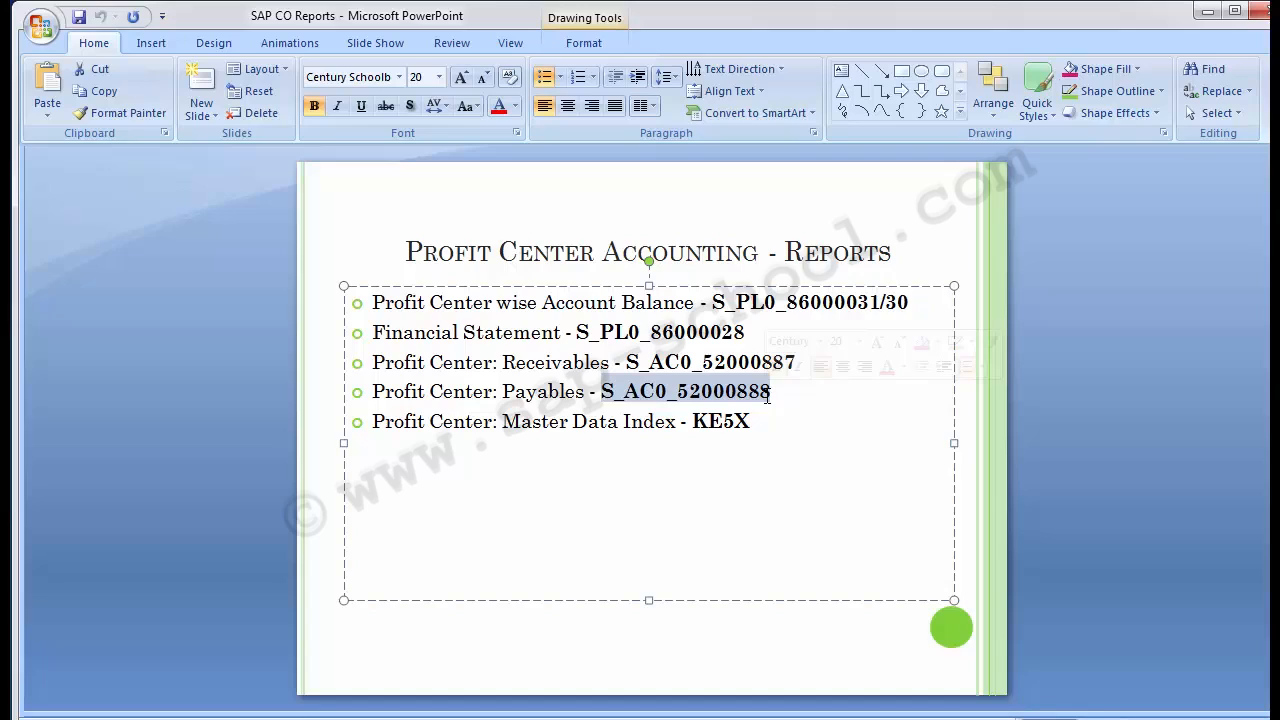
{"action": "key", "text": "alt+Tab"}
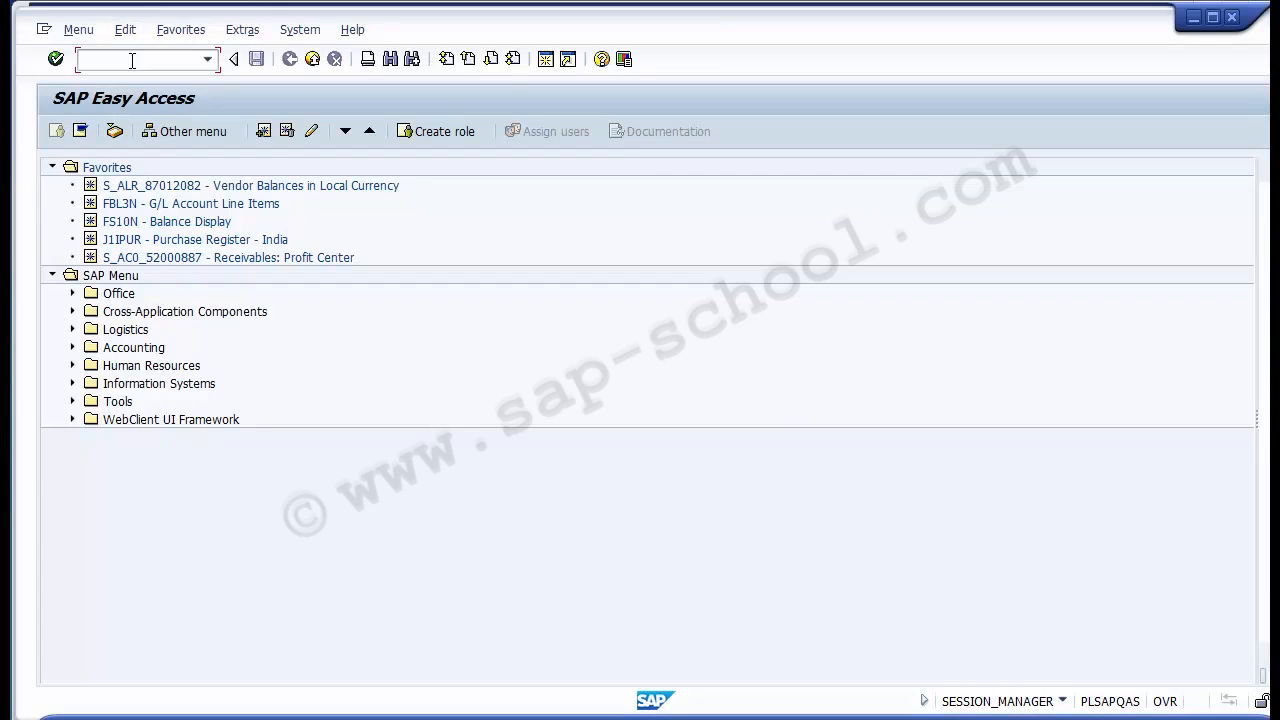
{"action": "key", "text": "ctrl+v"}
{"action": "key", "text": "Return"}
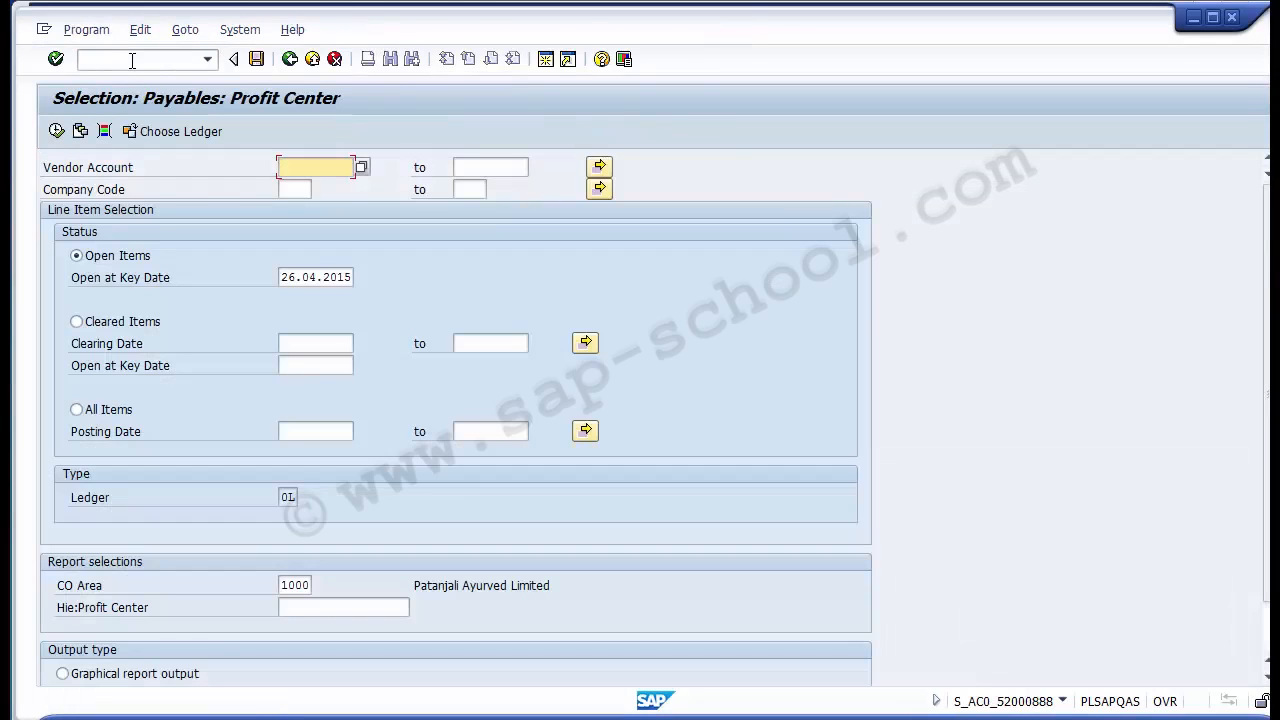
- Set company code 1000 in the payables selection, leaving the vendor account blank
{"action": "key", "text": "Down"}
{"action": "type", "text": "1000"}
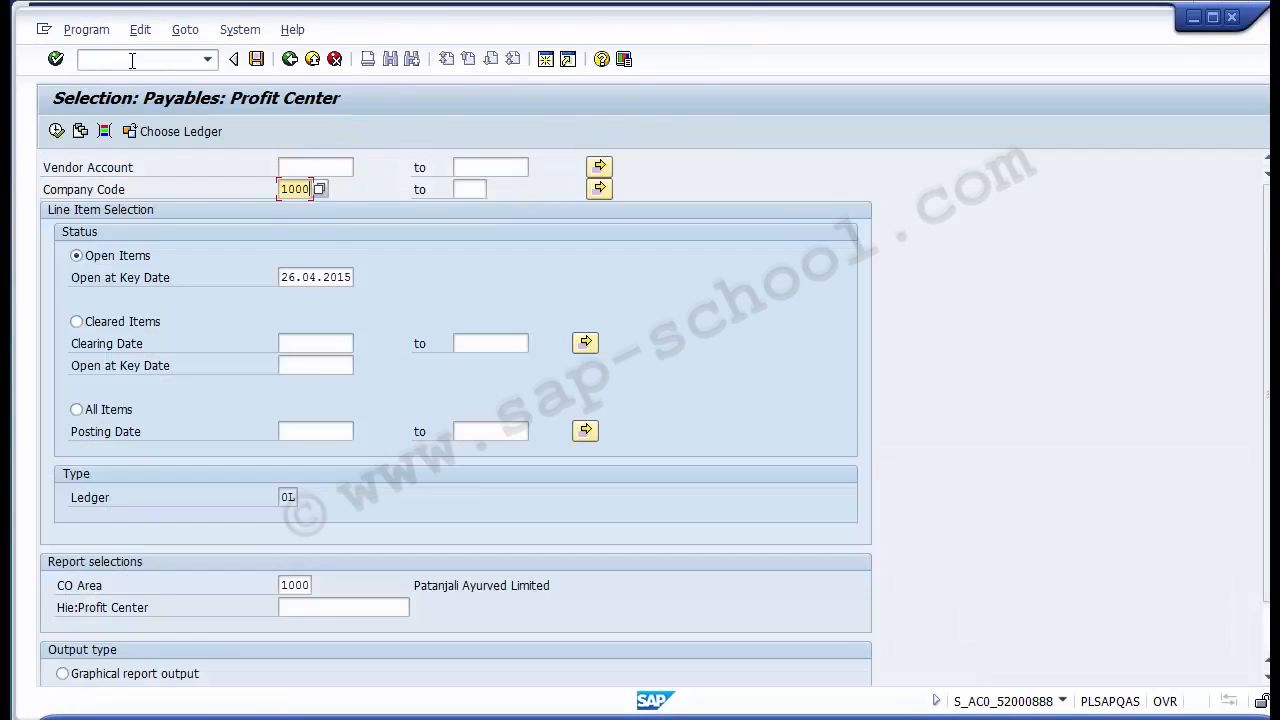
{"action": "key", "text": "Up"}
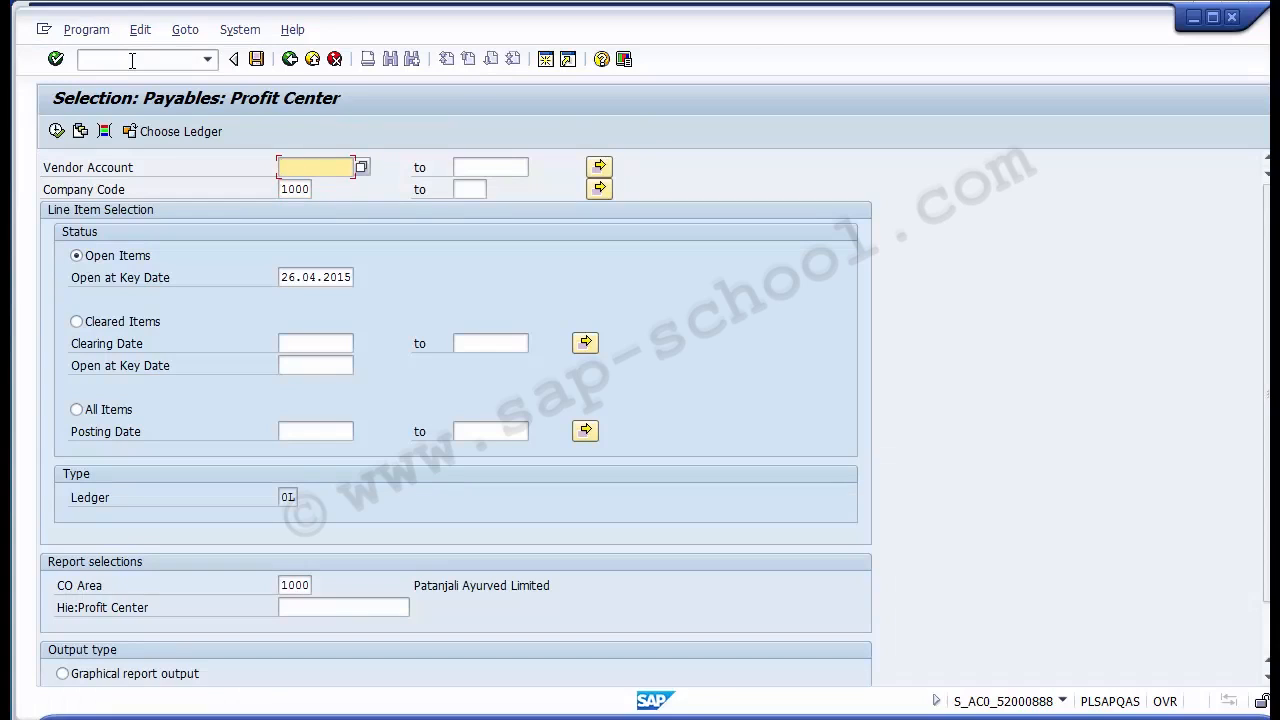
{"action": "key", "text": "Down"}
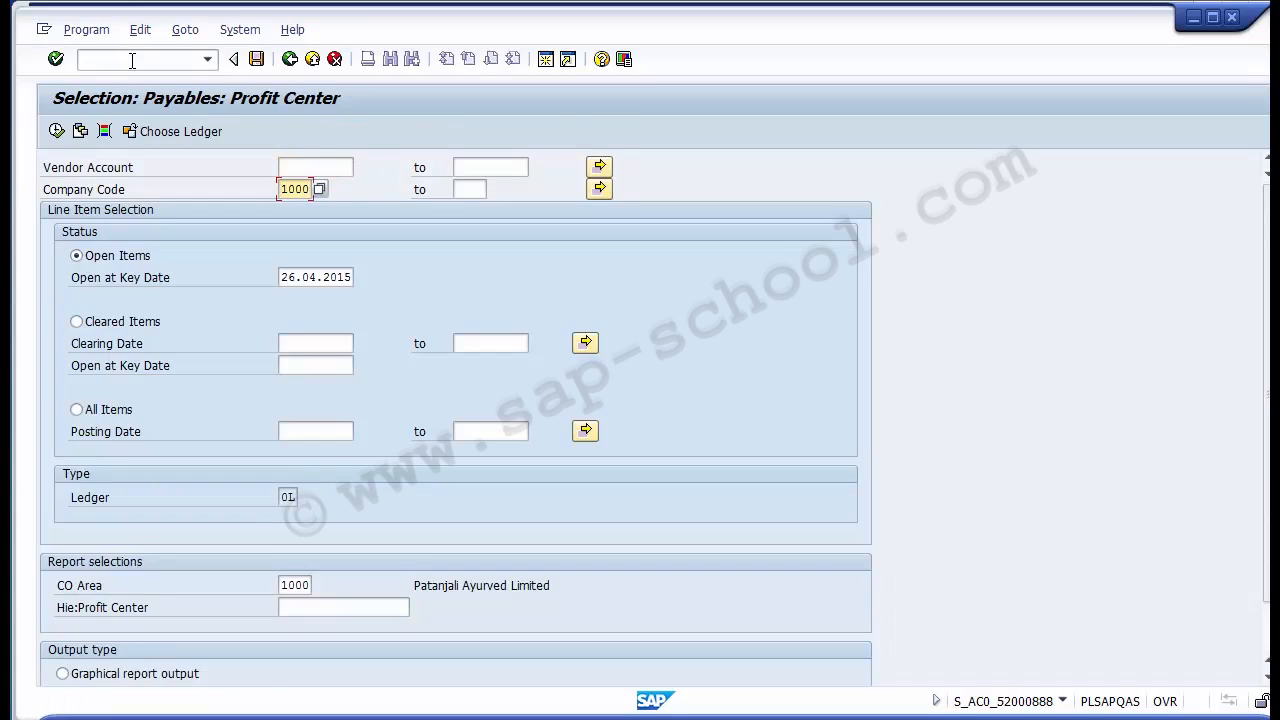
{"action": "key", "text": "Down"}
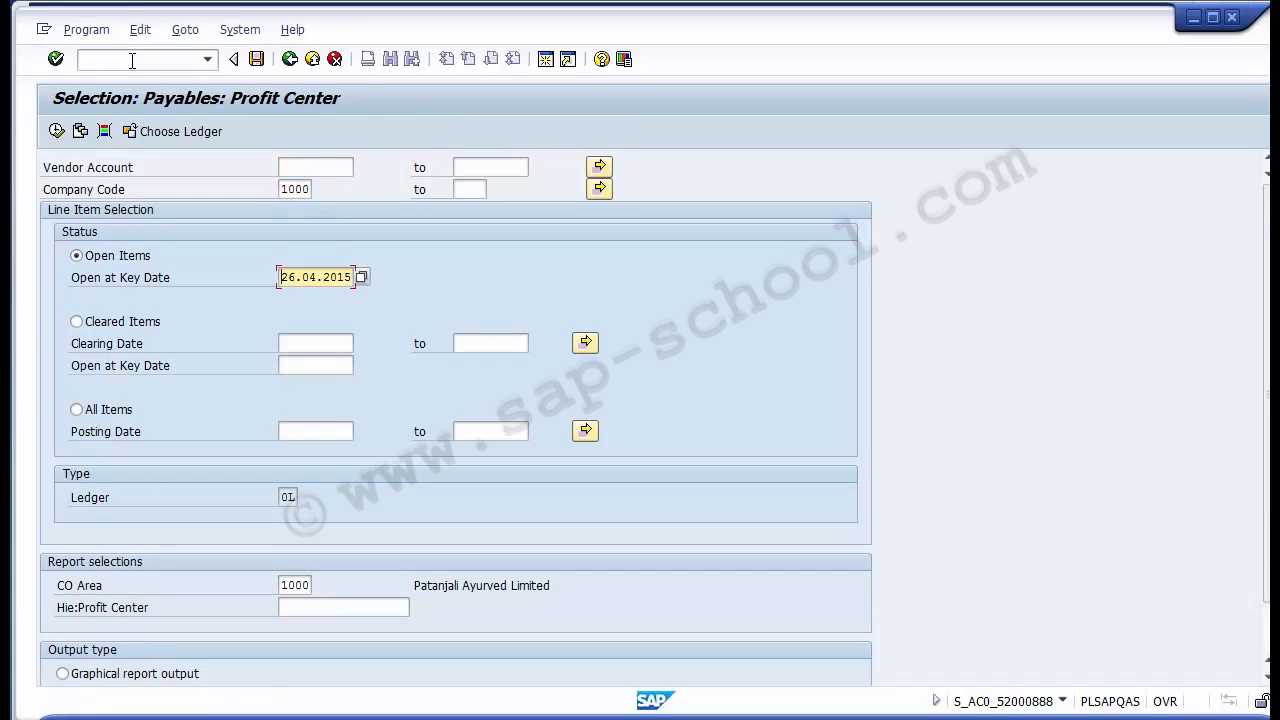
- Restrict the payables selection to all items with posting dates from 01042014 to 15042014
{"action": "left_click", "coordinate": [78, 411]}
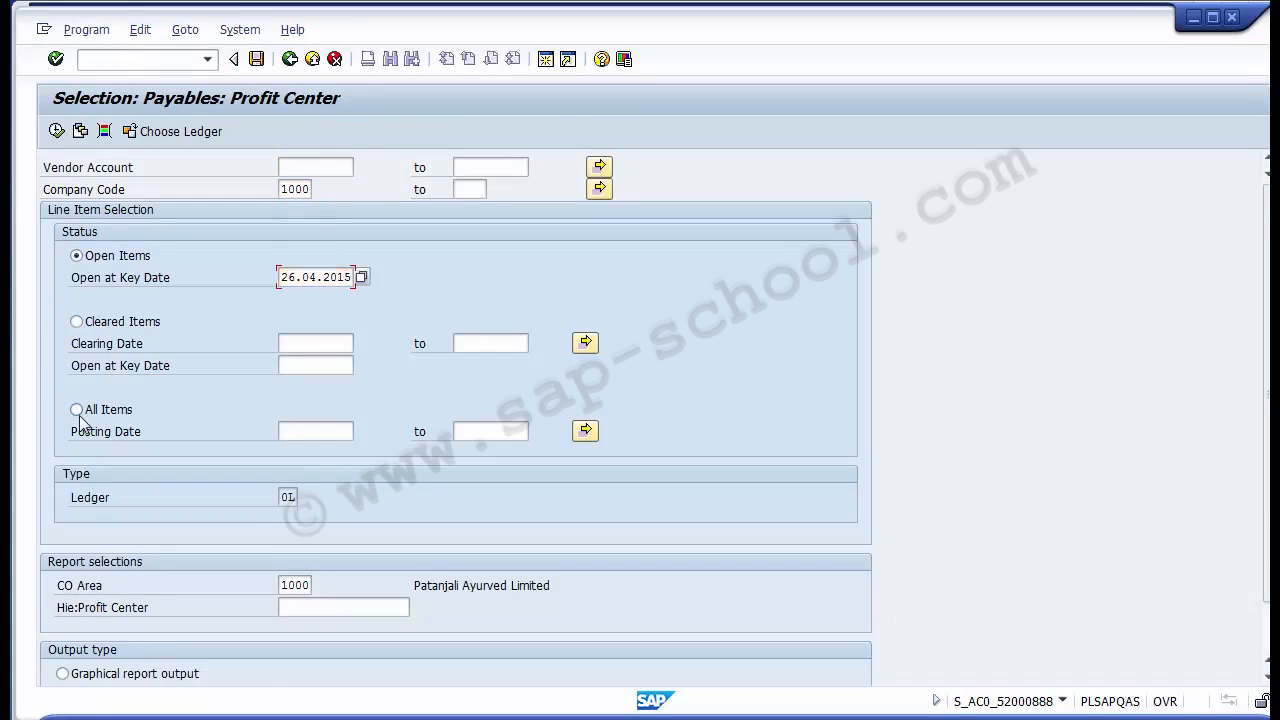
{"action": "left_click", "coordinate": [306, 431]}
{"action": "type", "text": "01042014"}
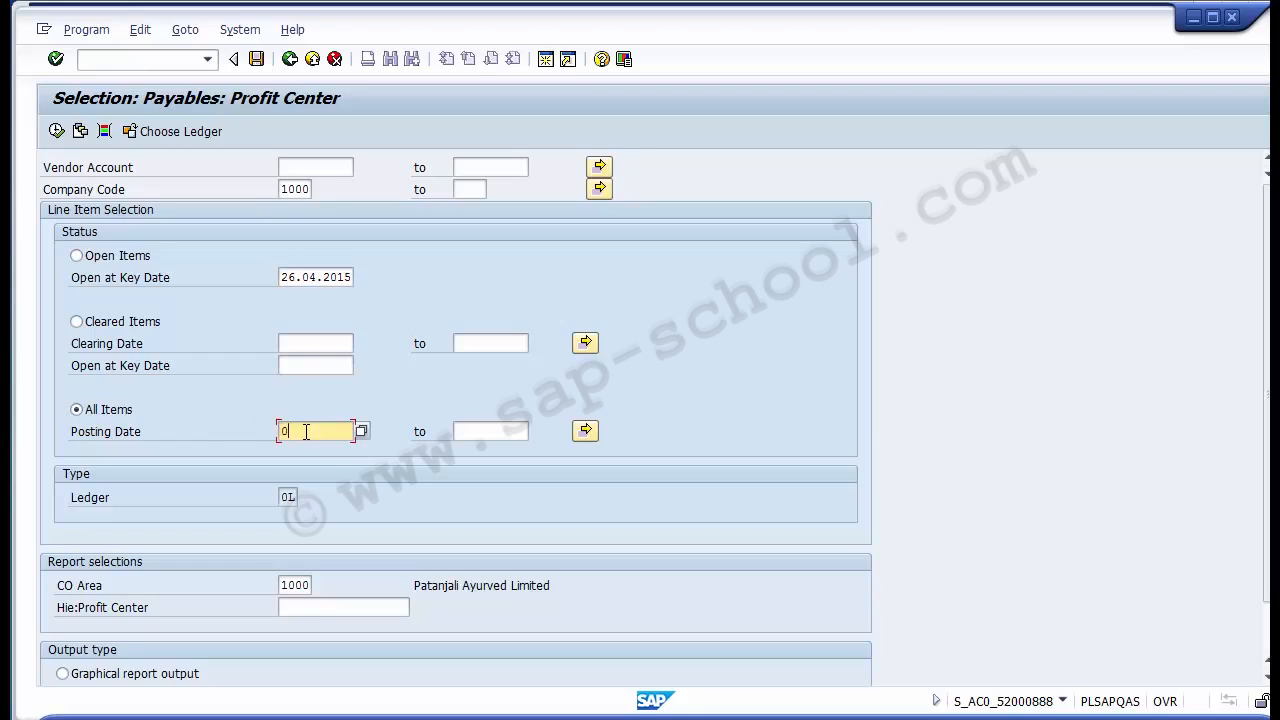
{"action": "key", "text": "Tab"}
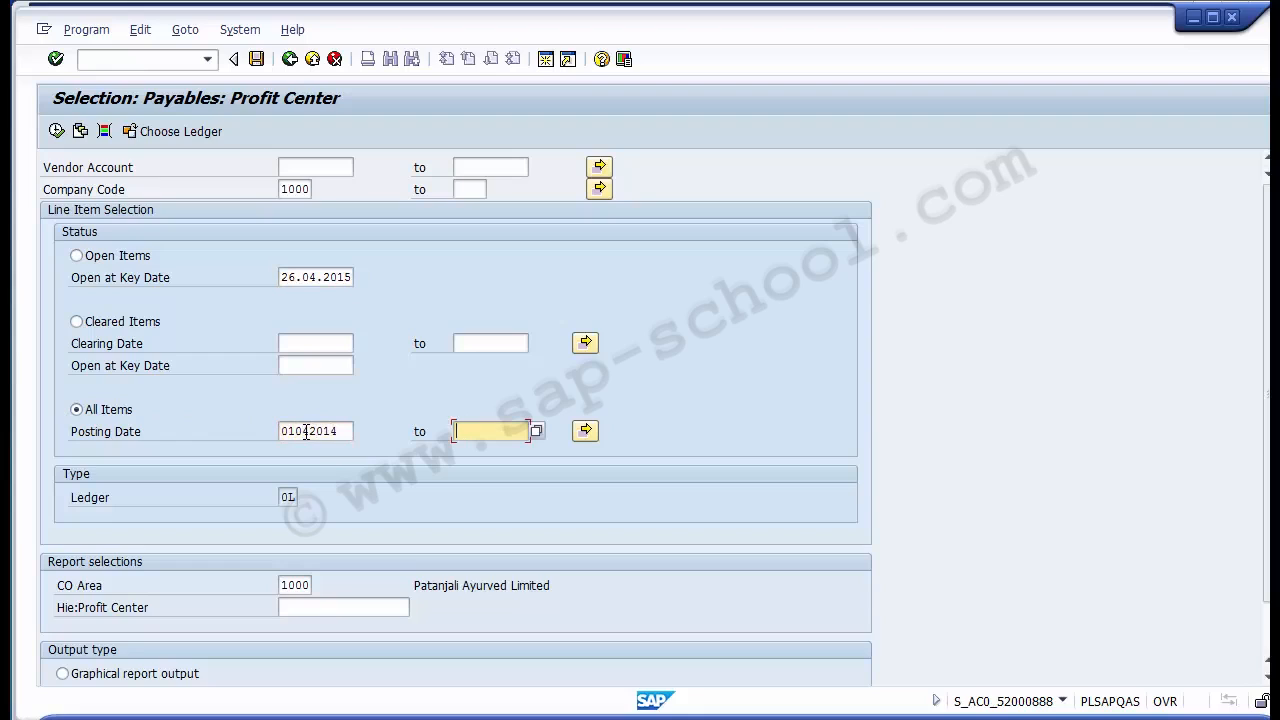
{"action": "type", "text": "15042014"}
{"action": "left_click", "coordinate": [324, 612]}
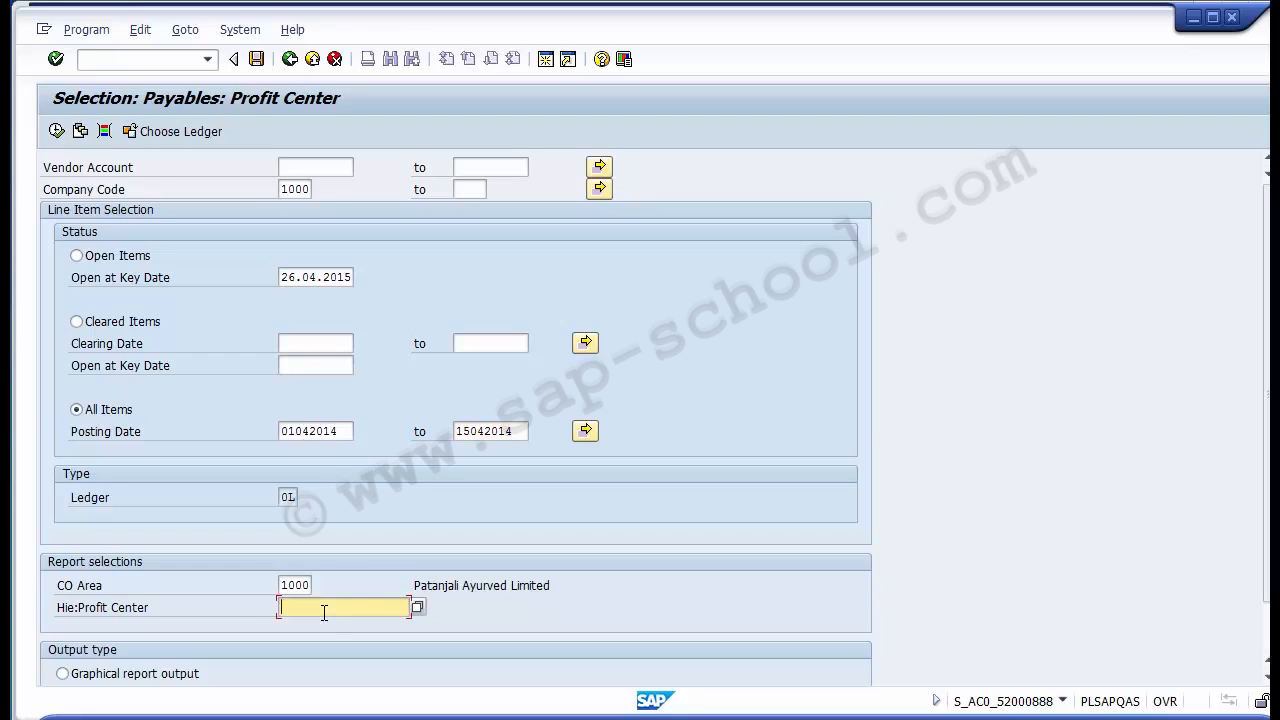
- Choose profit center group 1050 (Common) from the available groups for the payables report's Hie:Profit Center selection
{"action": "key", "text": "shift+Tab"}
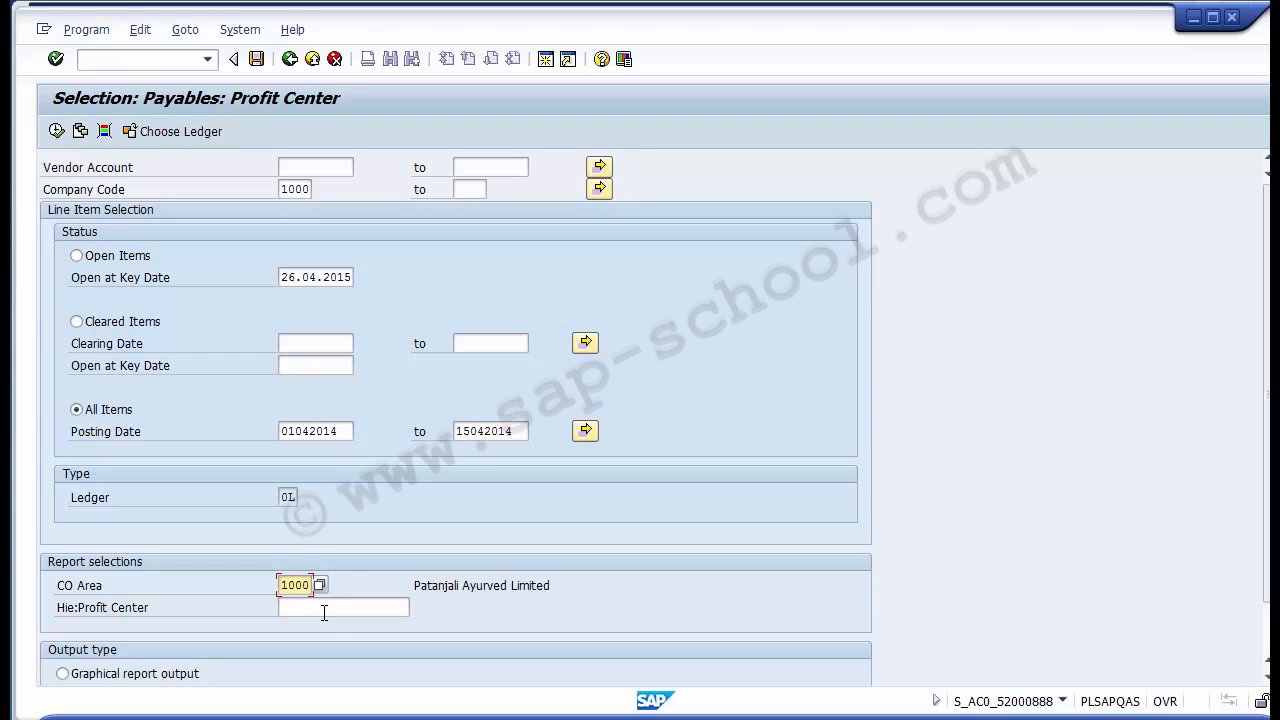
{"action": "left_click", "coordinate": [324, 613]}
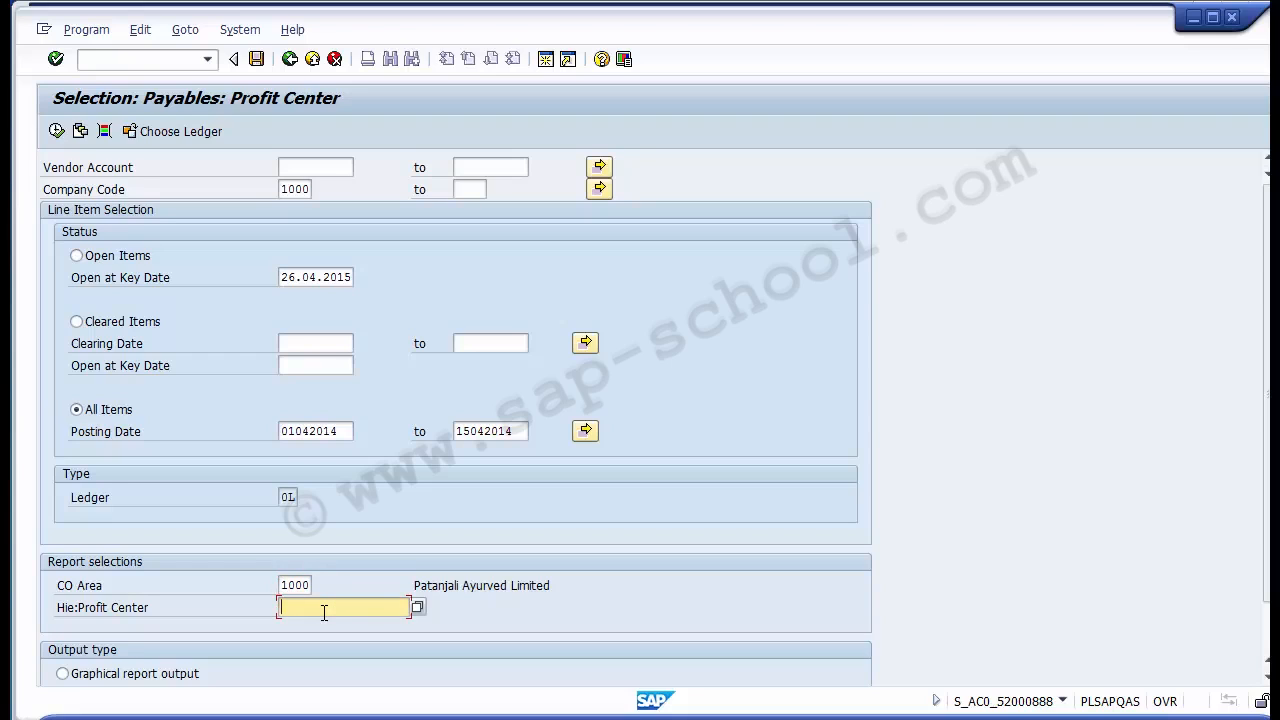
{"action": "key", "text": "F4"}
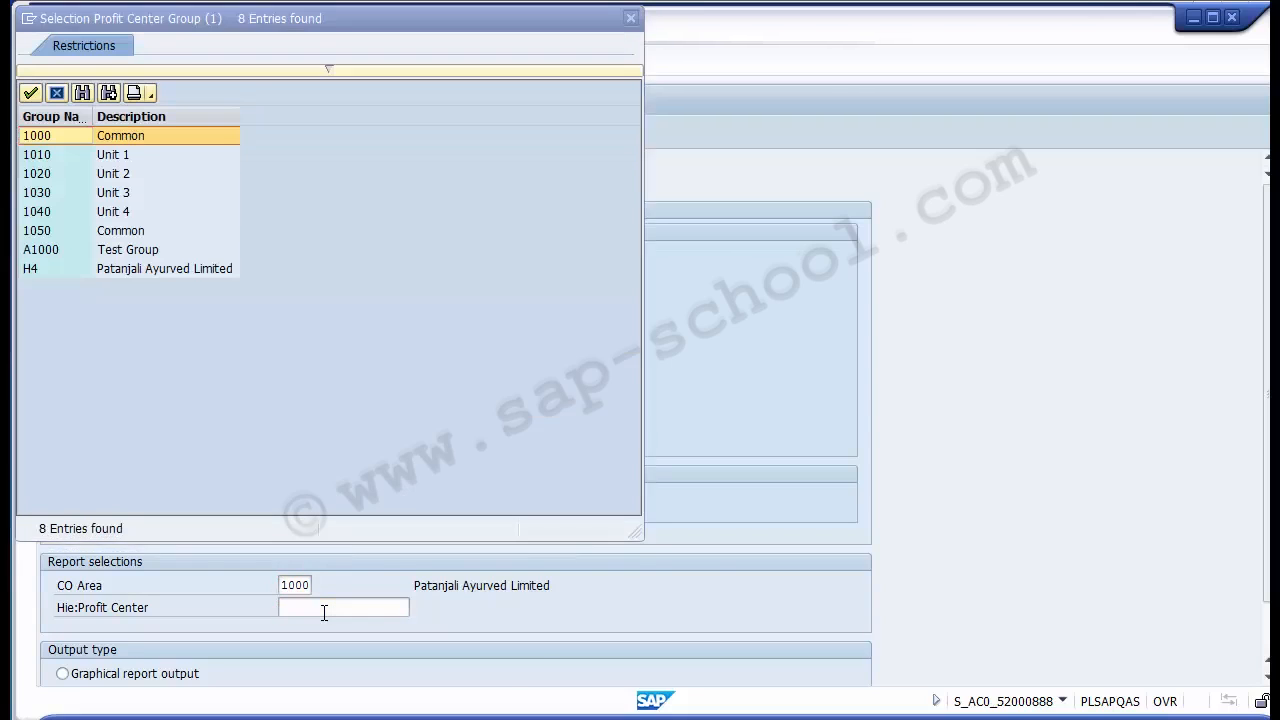
{"action": "key", "text": "Down"}
{"action": "key", "text": "Down"}
{"action": "key", "text": "Down"}
{"action": "key", "text": "Down"}
{"action": "key", "text": "Down"}
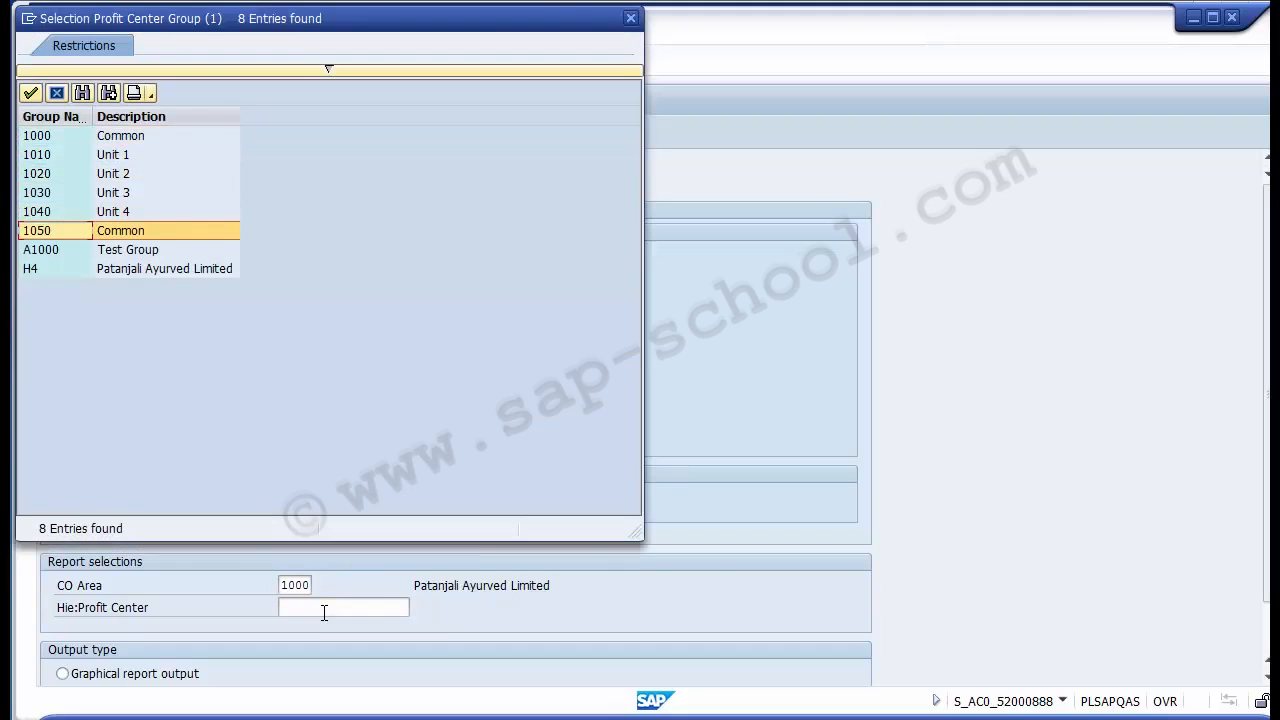
{"action": "key", "text": "Return"}
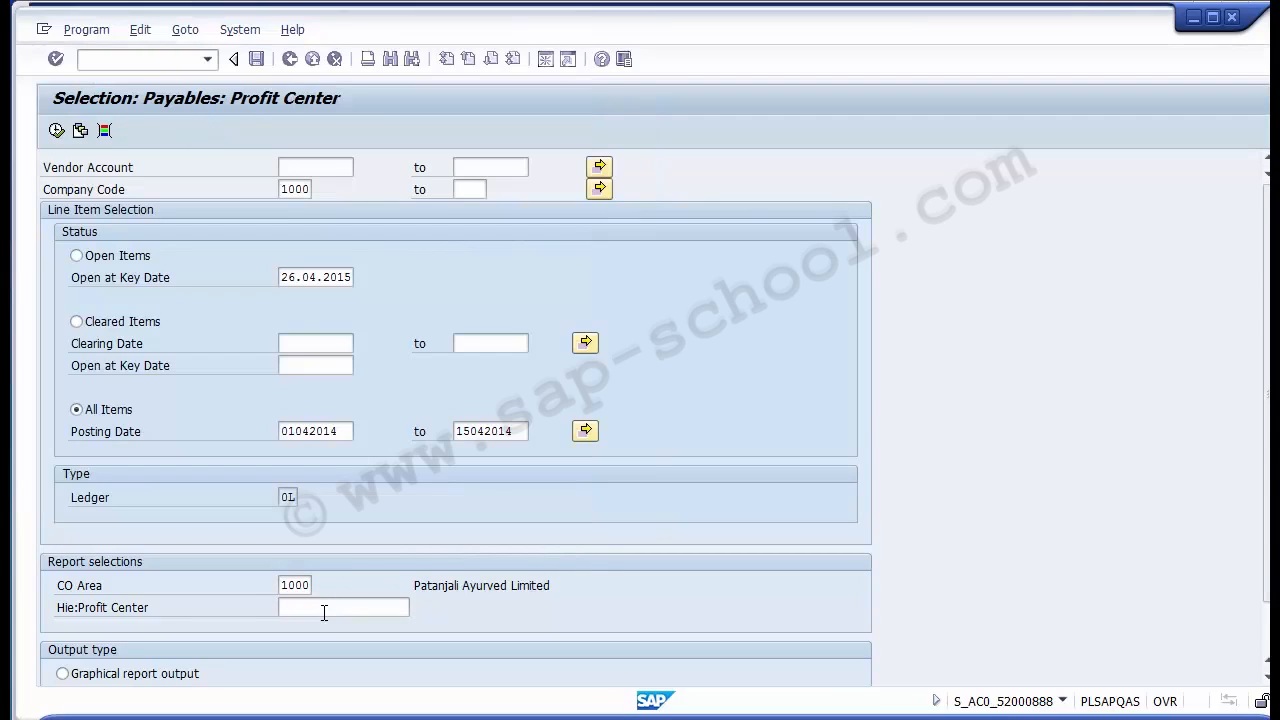
- Set Hie:Profit Center to 1000 and execute the payables report
{"action": "left_click", "coordinate": [324, 612]}
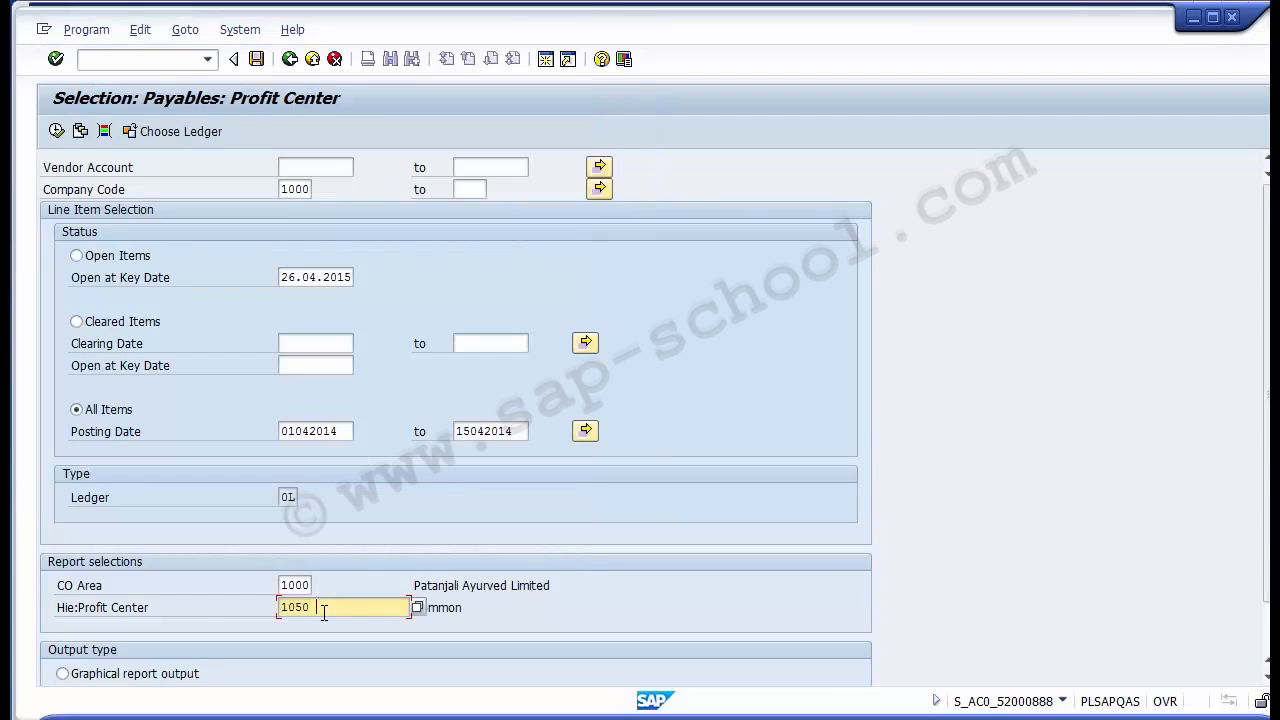
{"action": "key", "text": "BackSpace"}
{"action": "key", "text": "BackSpace"}
{"action": "type", "text": "00"}
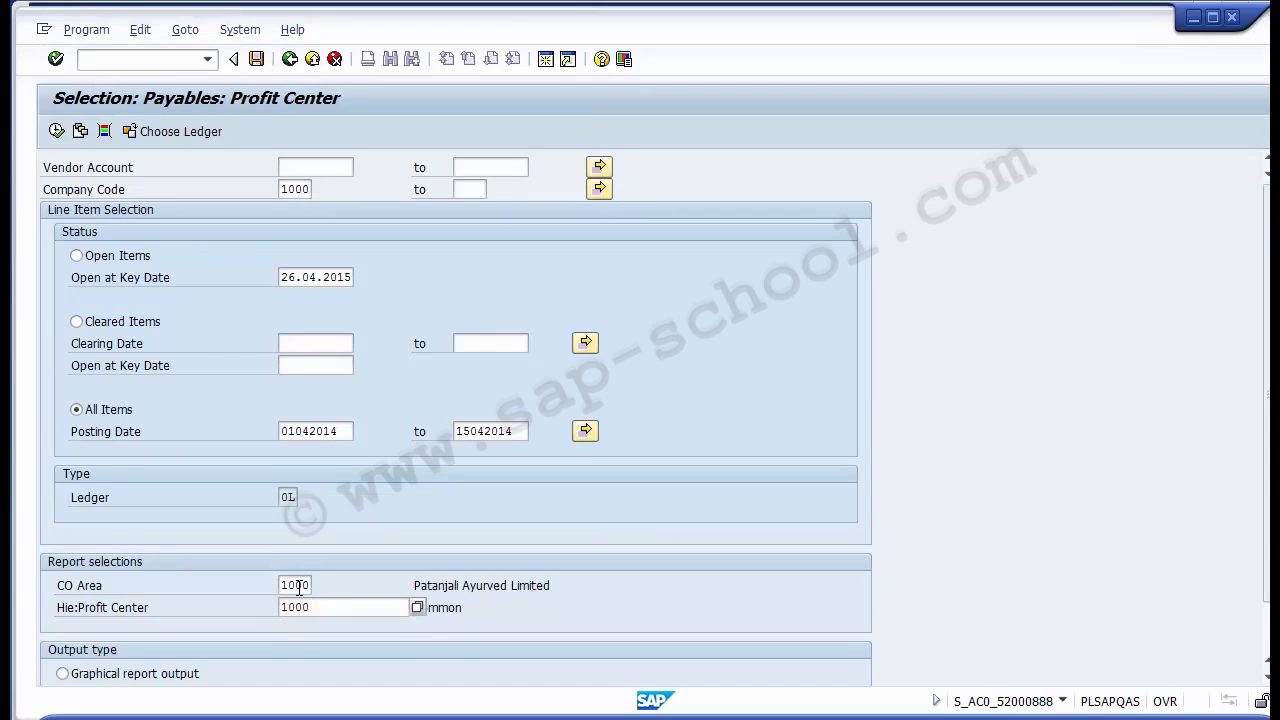
{"action": "key", "text": "Return"}
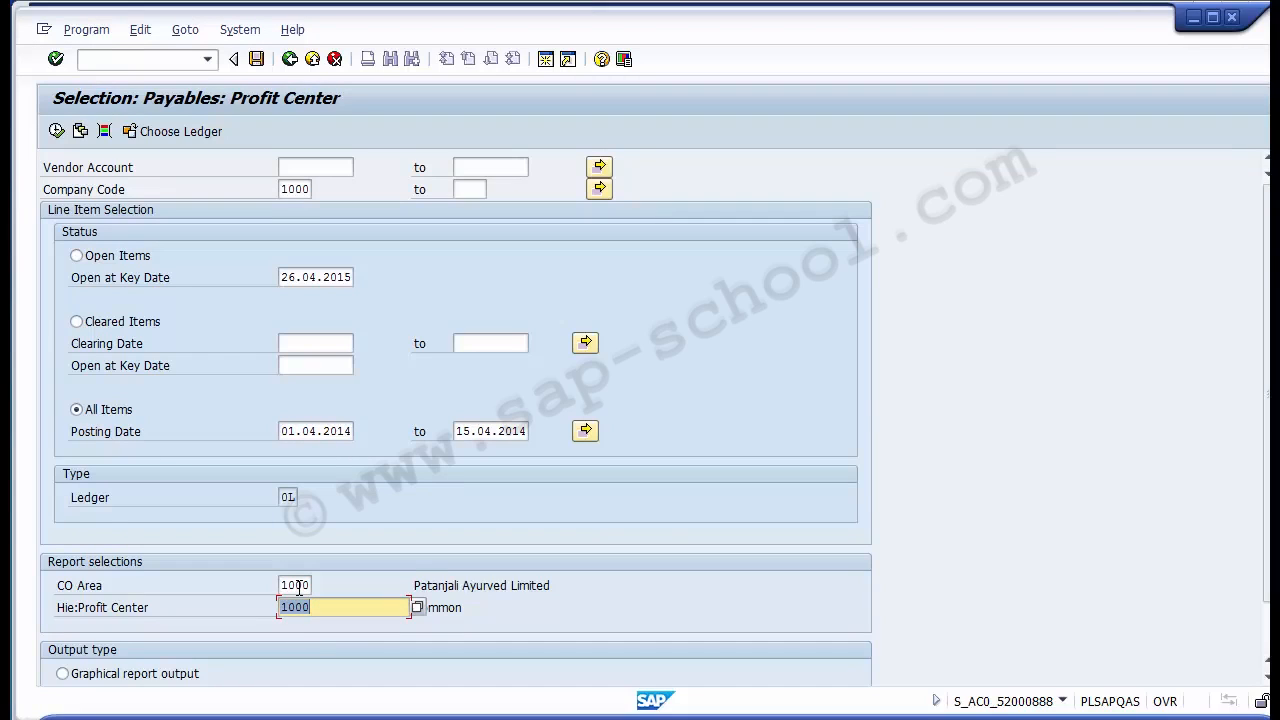
{"action": "left_click", "coordinate": [56, 133]}
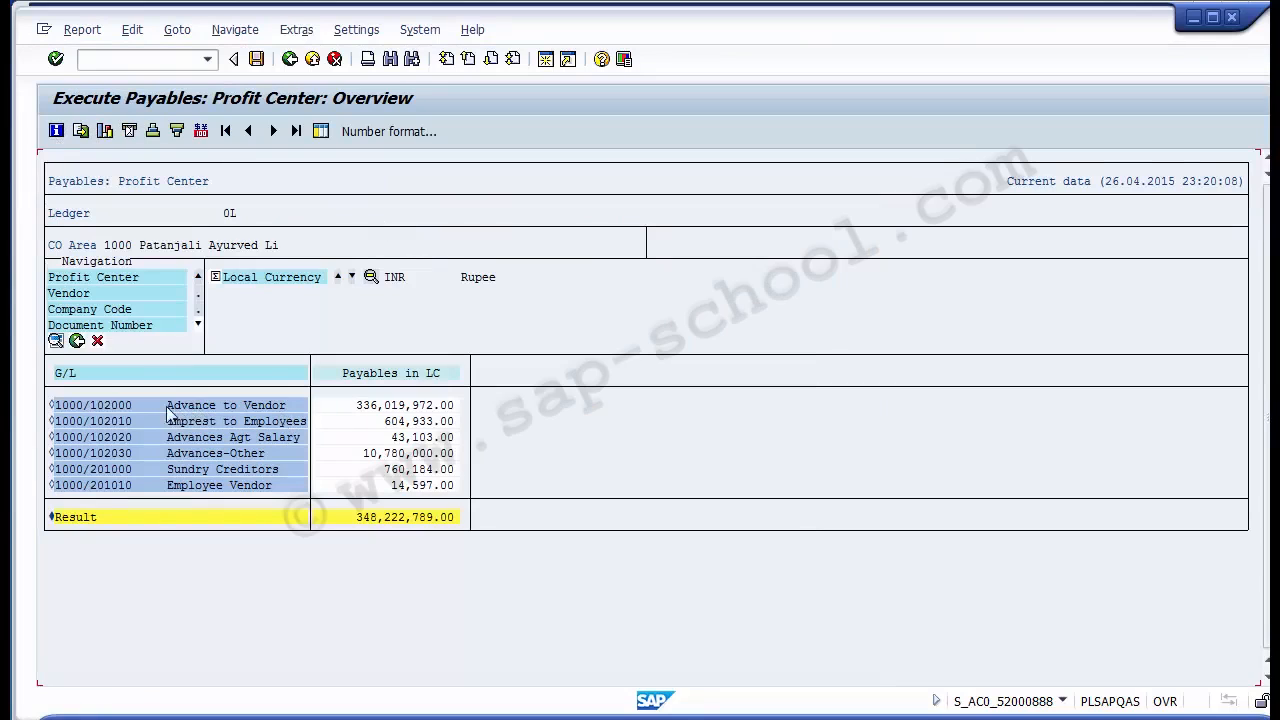
- Break down the Sundry Creditors G/L account 1000/201000 by vendor in the payables overview
{"action": "left_click", "coordinate": [112, 455]}
{"action": "left_click", "coordinate": [196, 472]}
{"action": "left_click", "coordinate": [51, 470]}
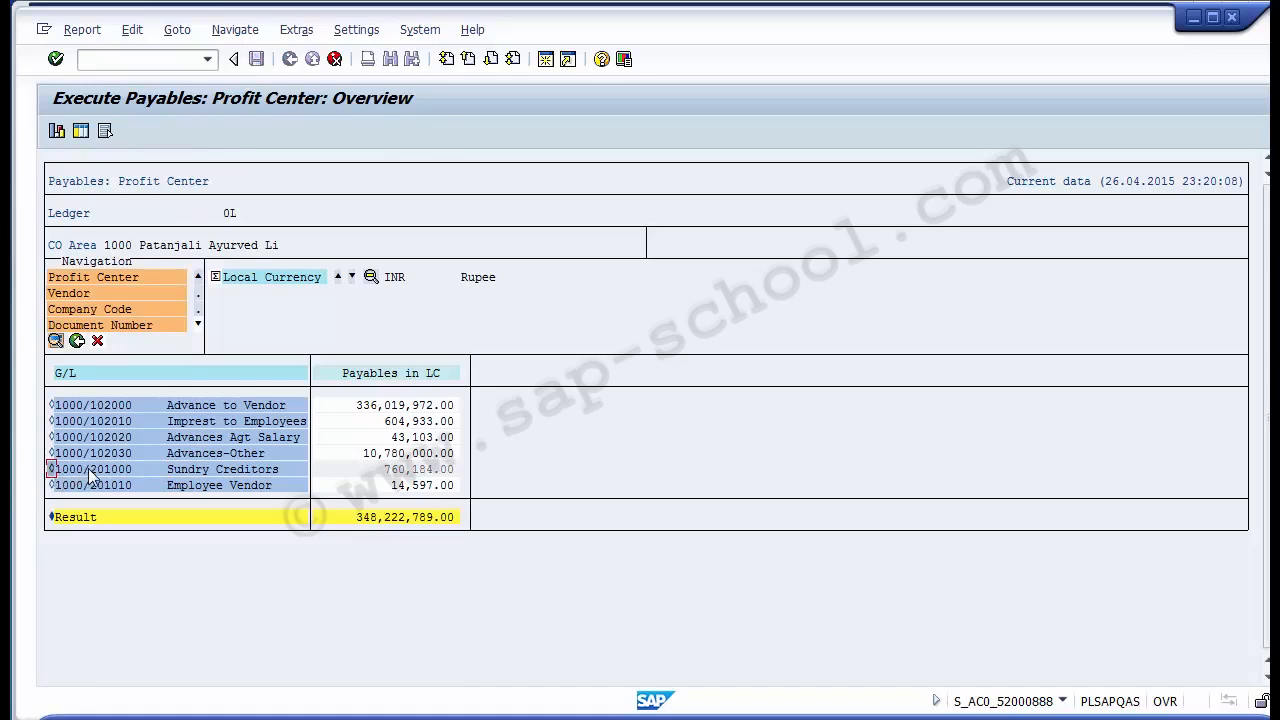
{"action": "left_click", "coordinate": [70, 294]}
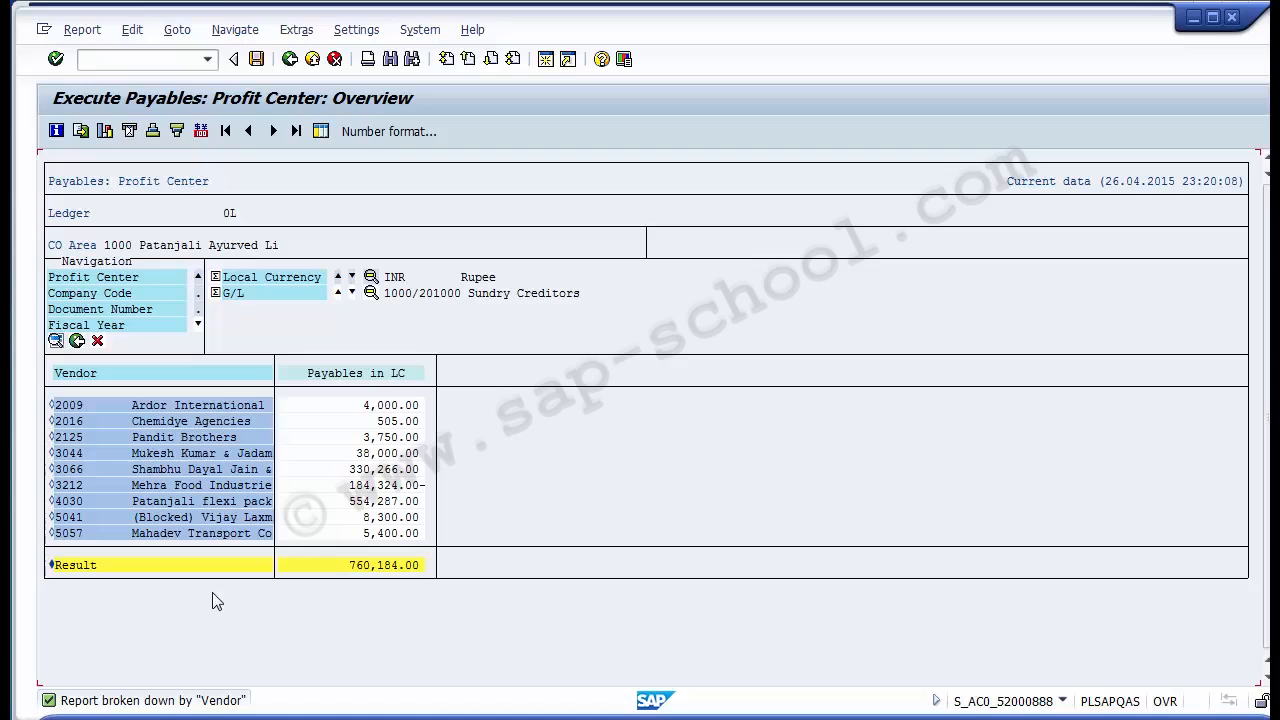
- Leave the vendor breakdown and exit the payables report without saving the data, returning to the SAP Easy Access screen
{"action": "left_click", "coordinate": [289, 59]}
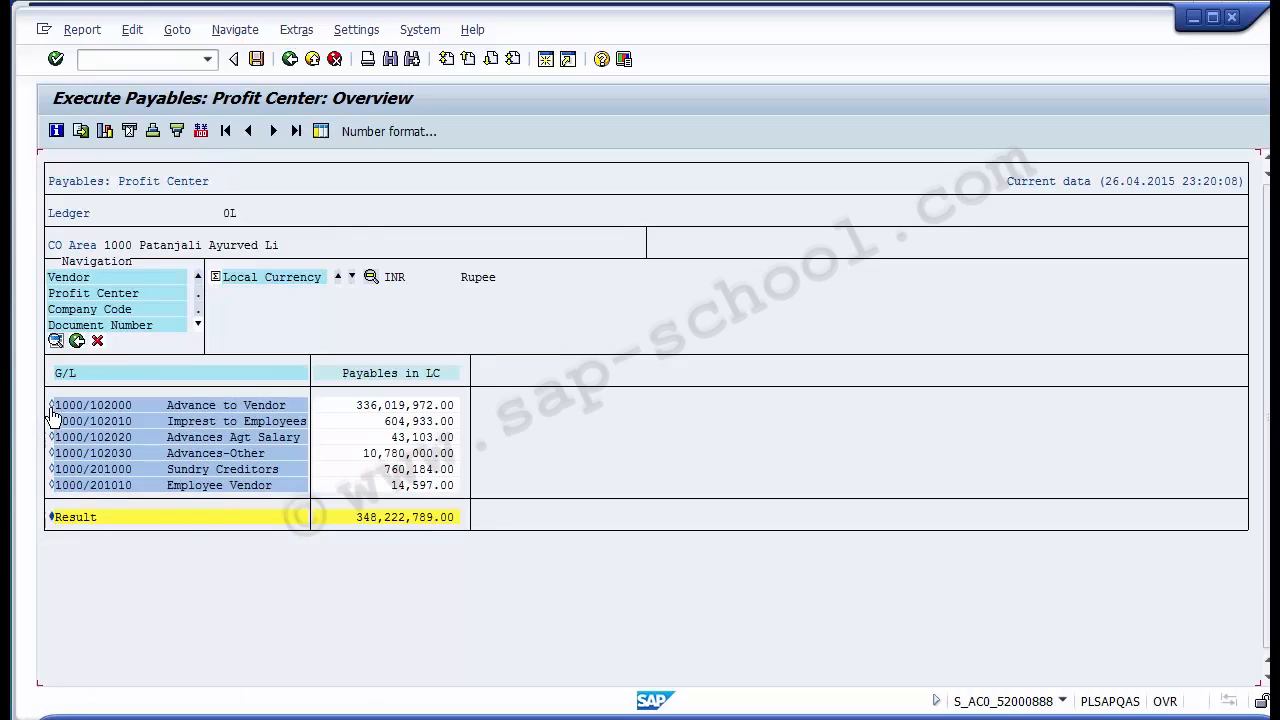
{"action": "mouse_move", "coordinate": [52, 410]}
{"action": "left_mouse_down"}
{"action": "mouse_move", "coordinate": [60, 292]}
{"action": "mouse_move", "coordinate": [52, 408]}
{"action": "left_mouse_up"}
{"action": "left_click", "coordinate": [289, 60]}
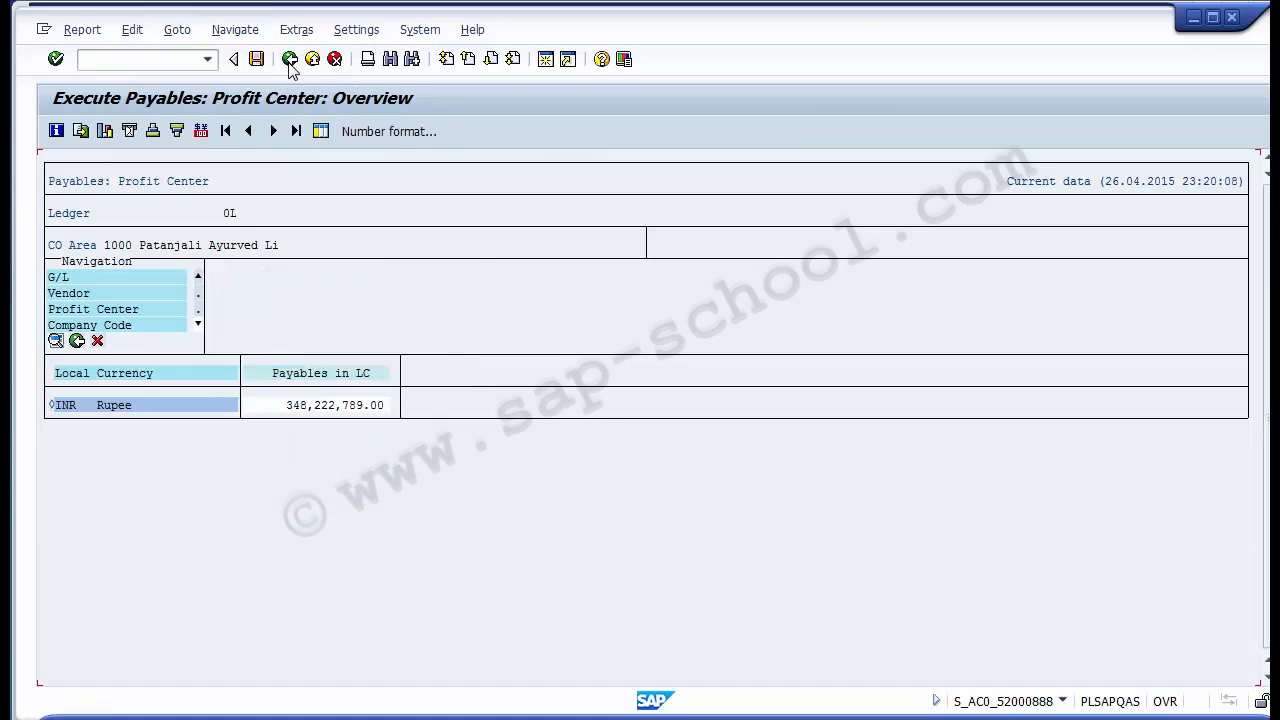
{"action": "left_click", "coordinate": [311, 60]}
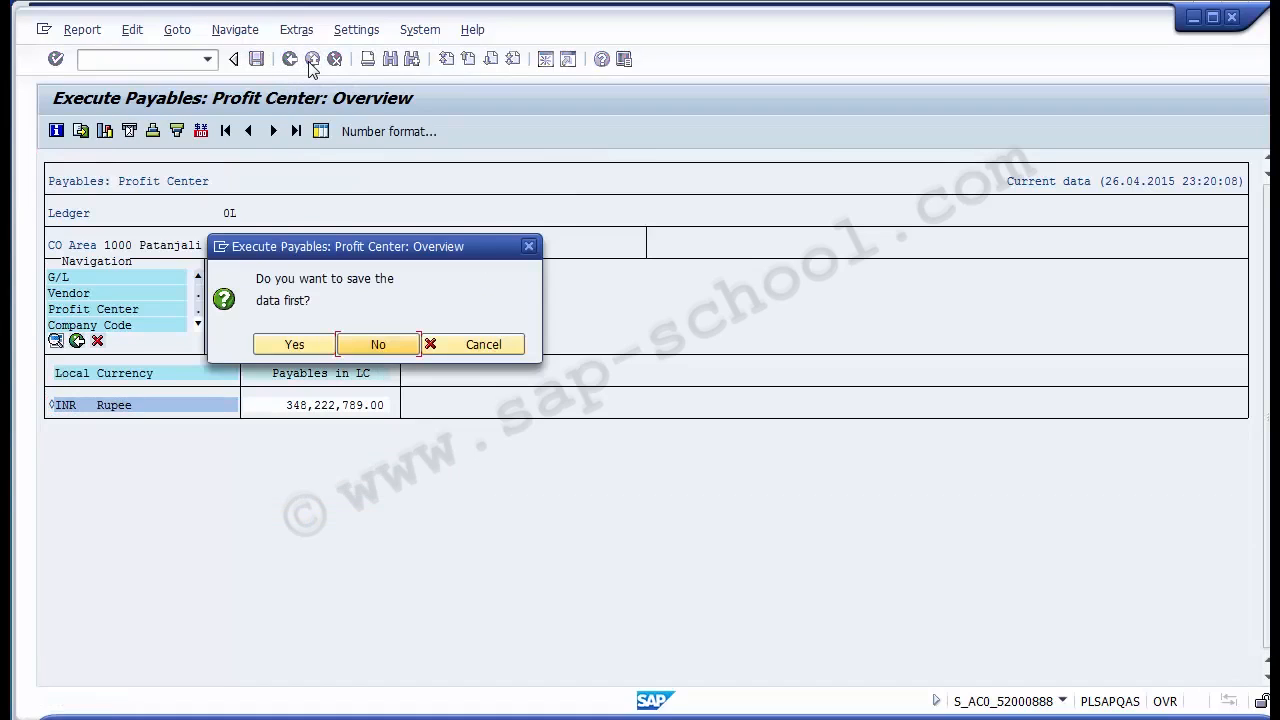
{"action": "left_click", "coordinate": [357, 339]}
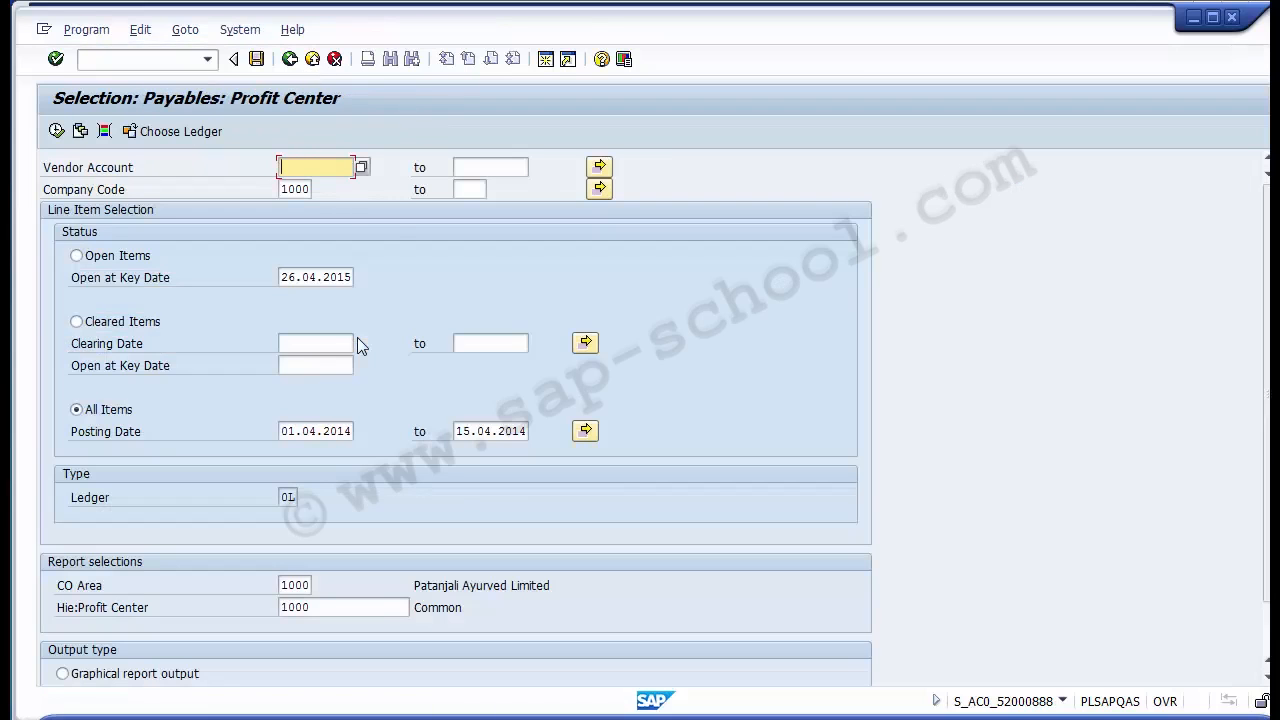
{"action": "left_click", "coordinate": [312, 59]}
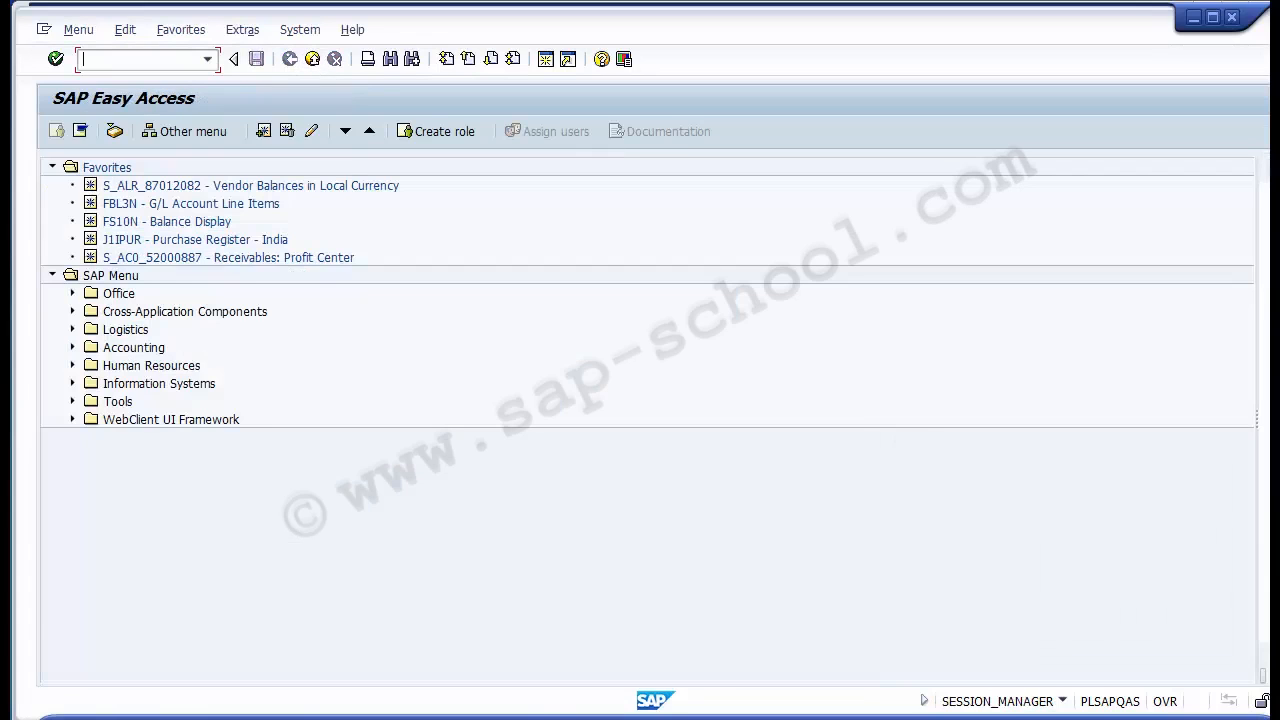
- Copy the master data index transaction code KE5X from the PowerPoint slide and run it in SAP
{"action": "left_click", "coordinate": [420, 670]}
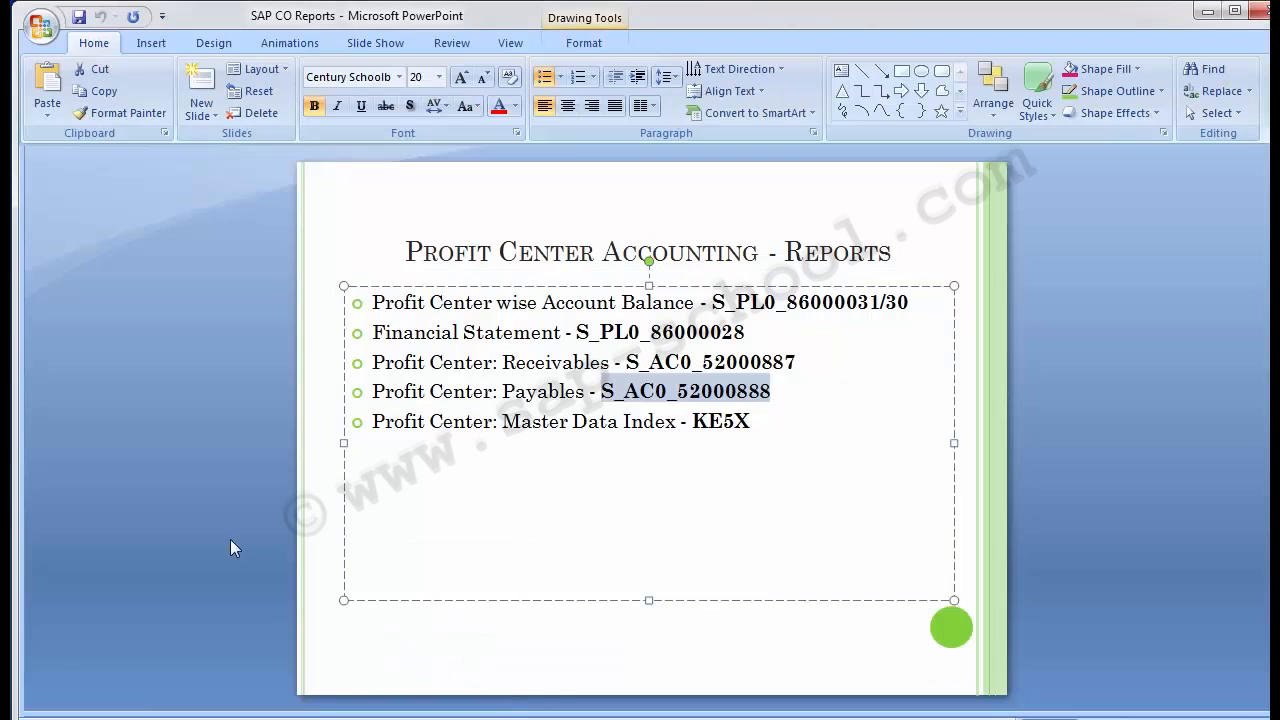
{"action": "left_click", "coordinate": [154, 423]}
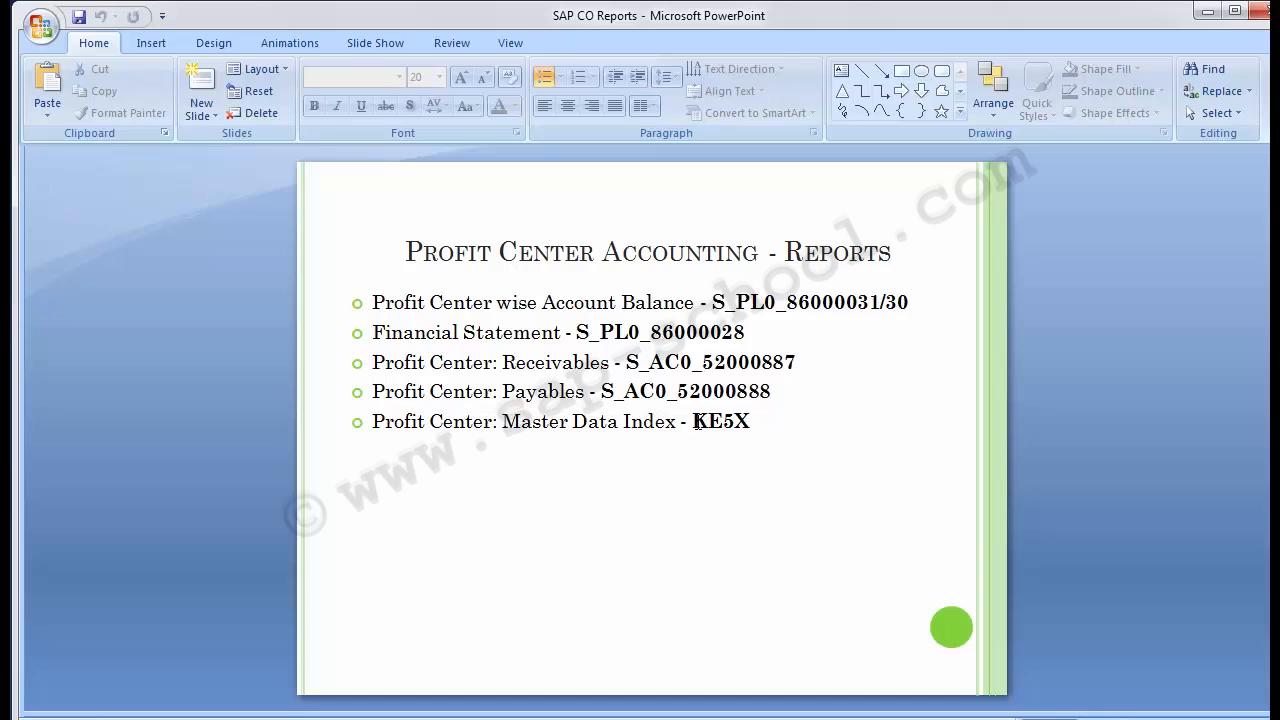
{"action": "left_click_drag", "start_coordinate": [694, 421], "coordinate": [755, 421]}
{"action": "key", "text": "ctrl+c"}
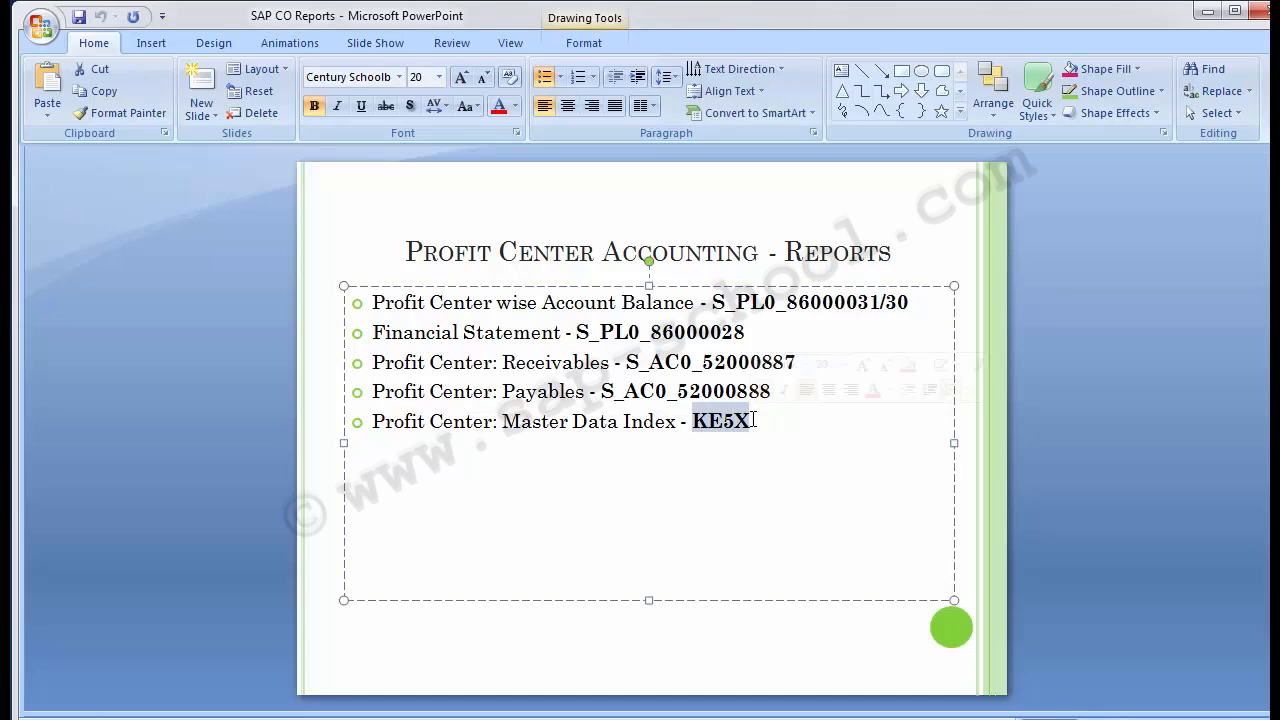
{"action": "left_click", "coordinate": [123, 331]}
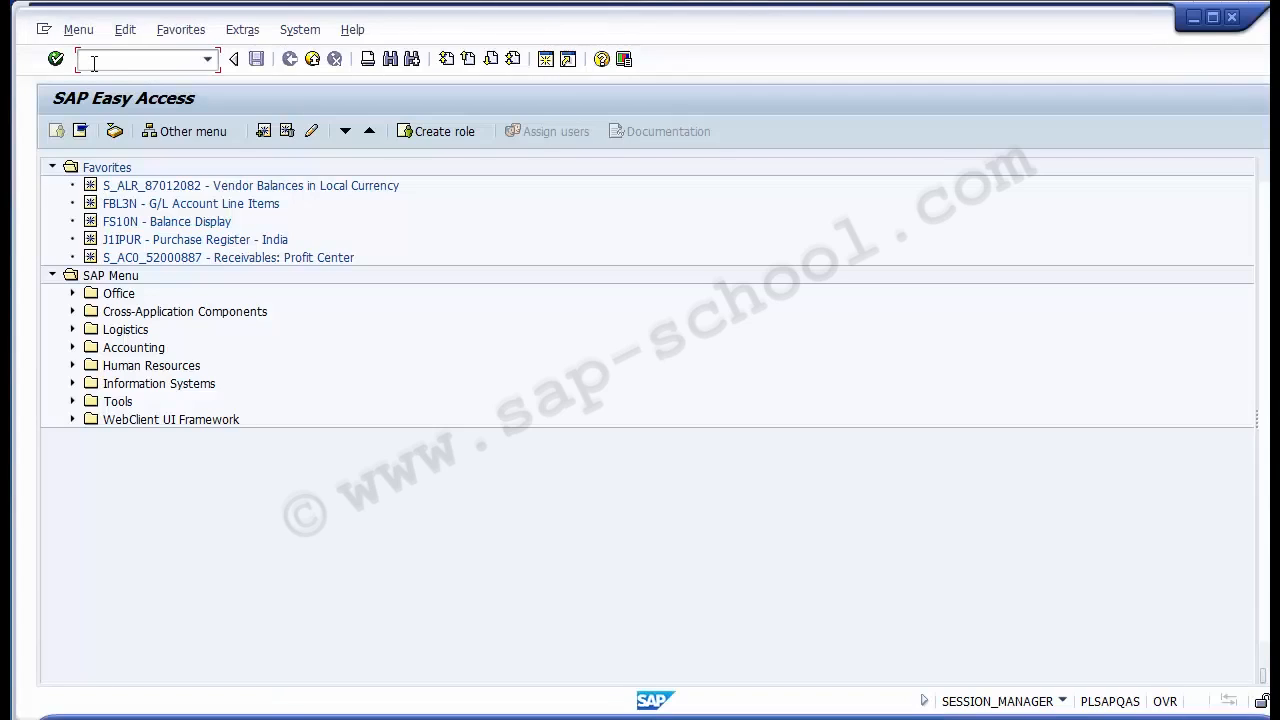
{"action": "key", "text": "ctrl+v"}
{"action": "key", "text": "Return"}
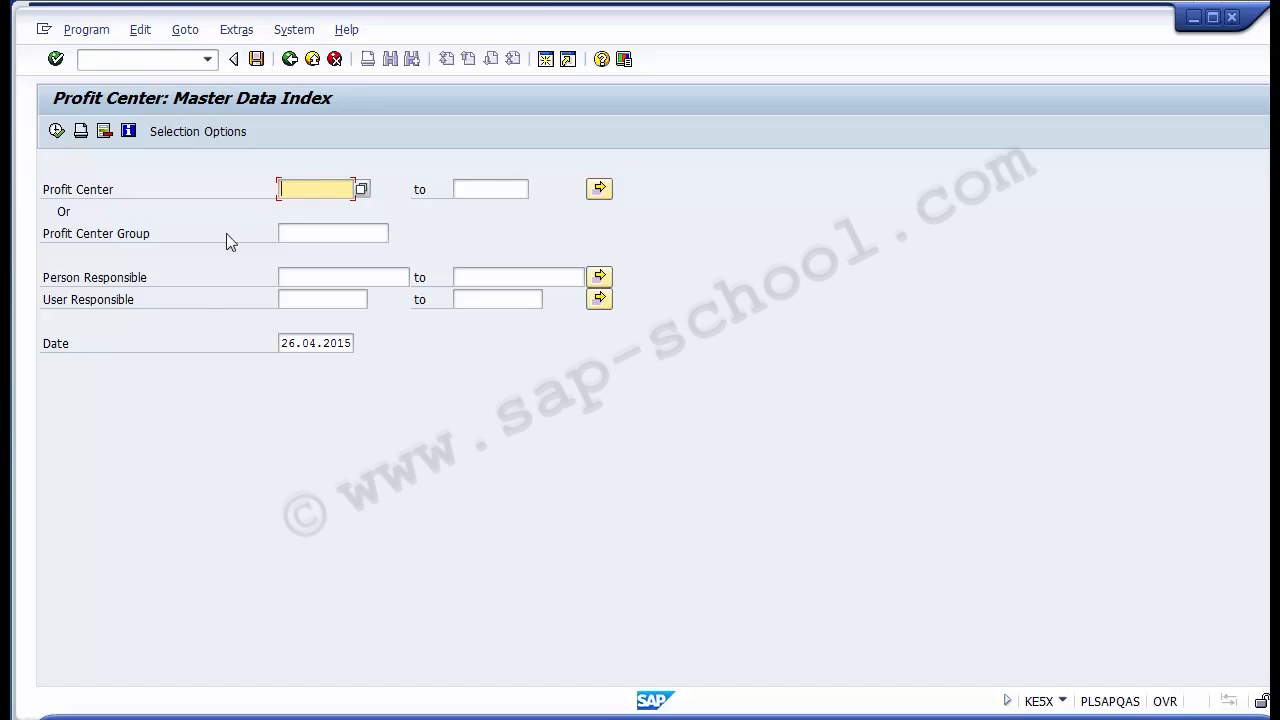
- Select profit center group 1010 (Unit 1) for the master data index and execute the report
{"action": "left_click", "coordinate": [459, 189]}
{"action": "left_click", "coordinate": [318, 189]}
{"action": "left_click", "coordinate": [297, 234]}
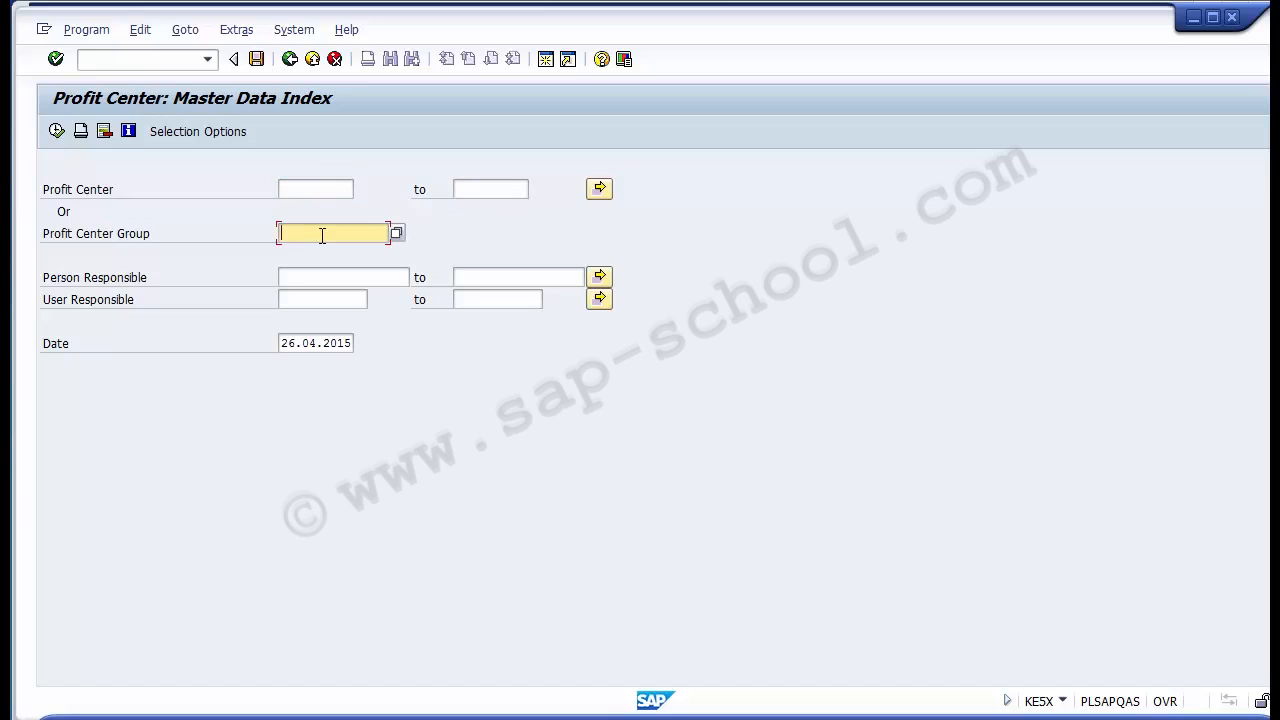
{"action": "left_click", "coordinate": [398, 233]}
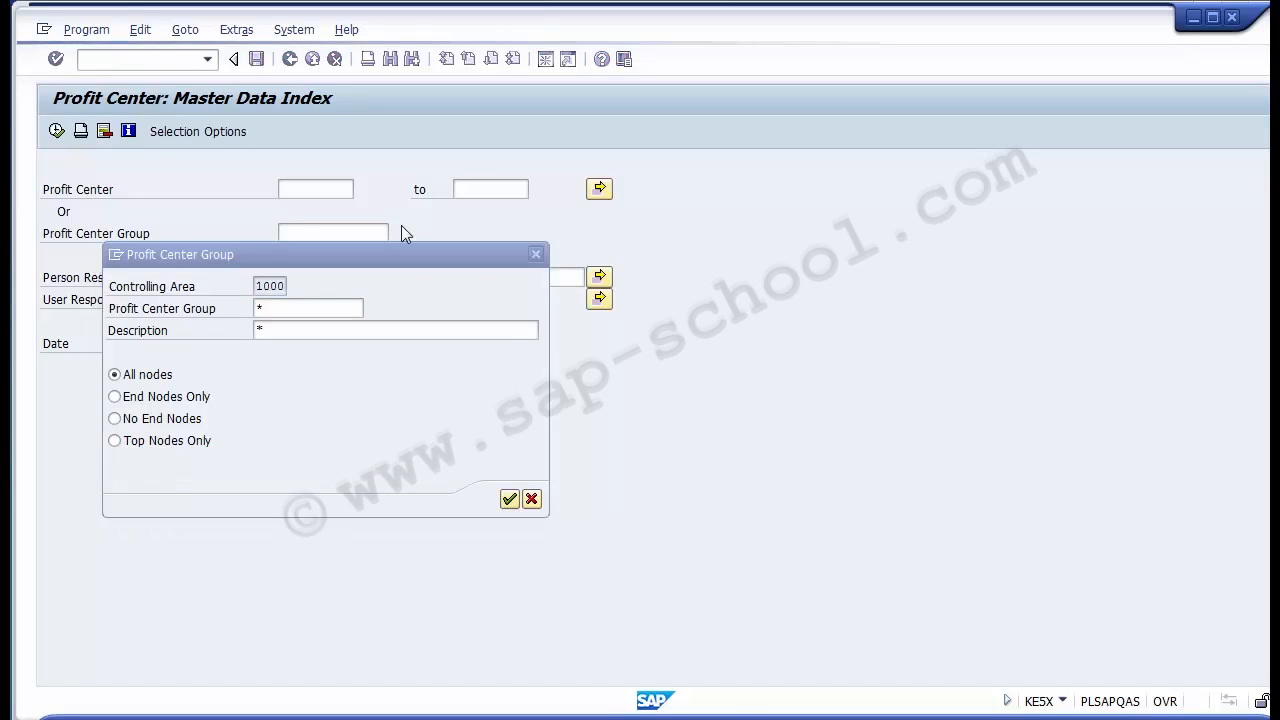
{"action": "key", "text": "Return"}
{"action": "left_click", "coordinate": [207, 345]}
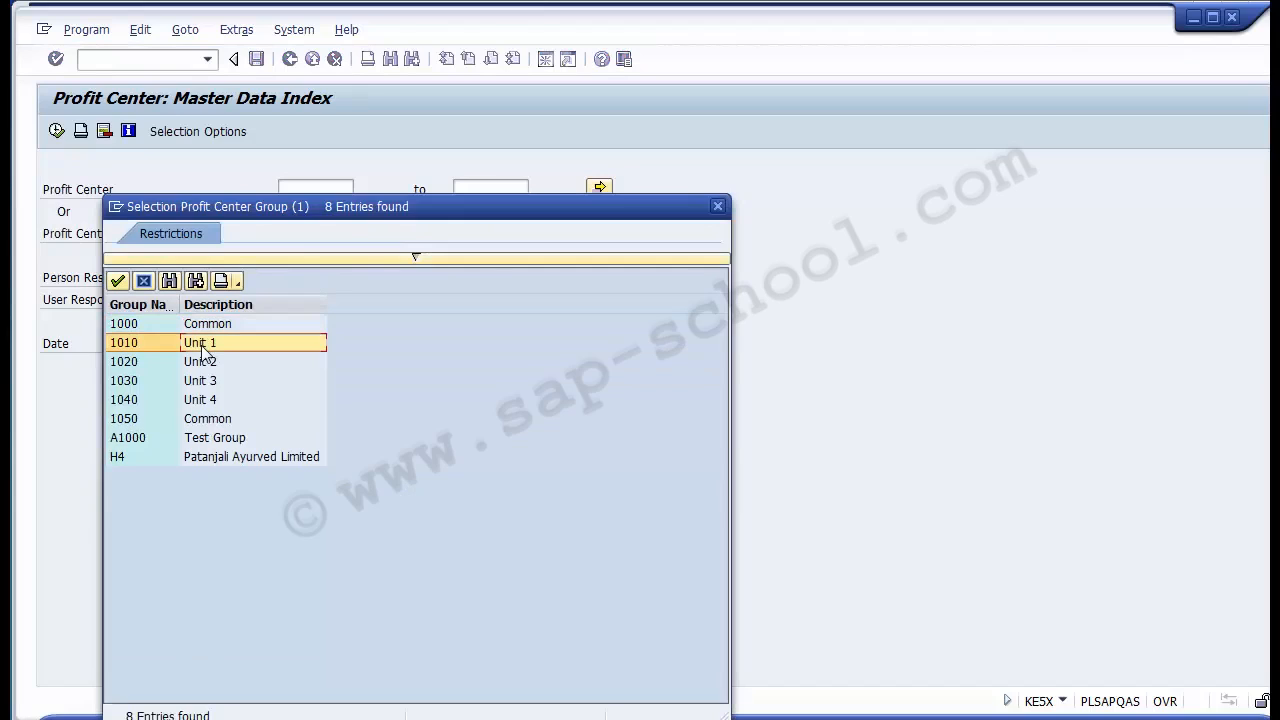
{"action": "double_click", "coordinate": [137, 345]}
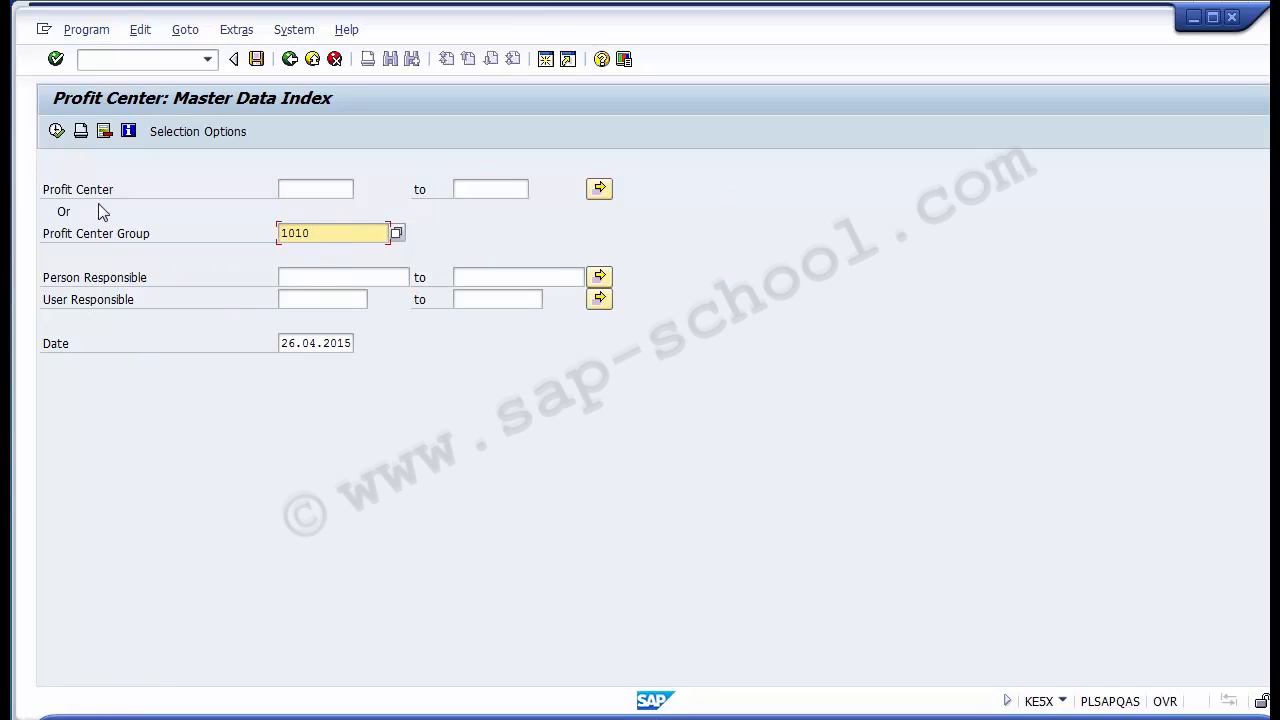
{"action": "left_click", "coordinate": [57, 139]}
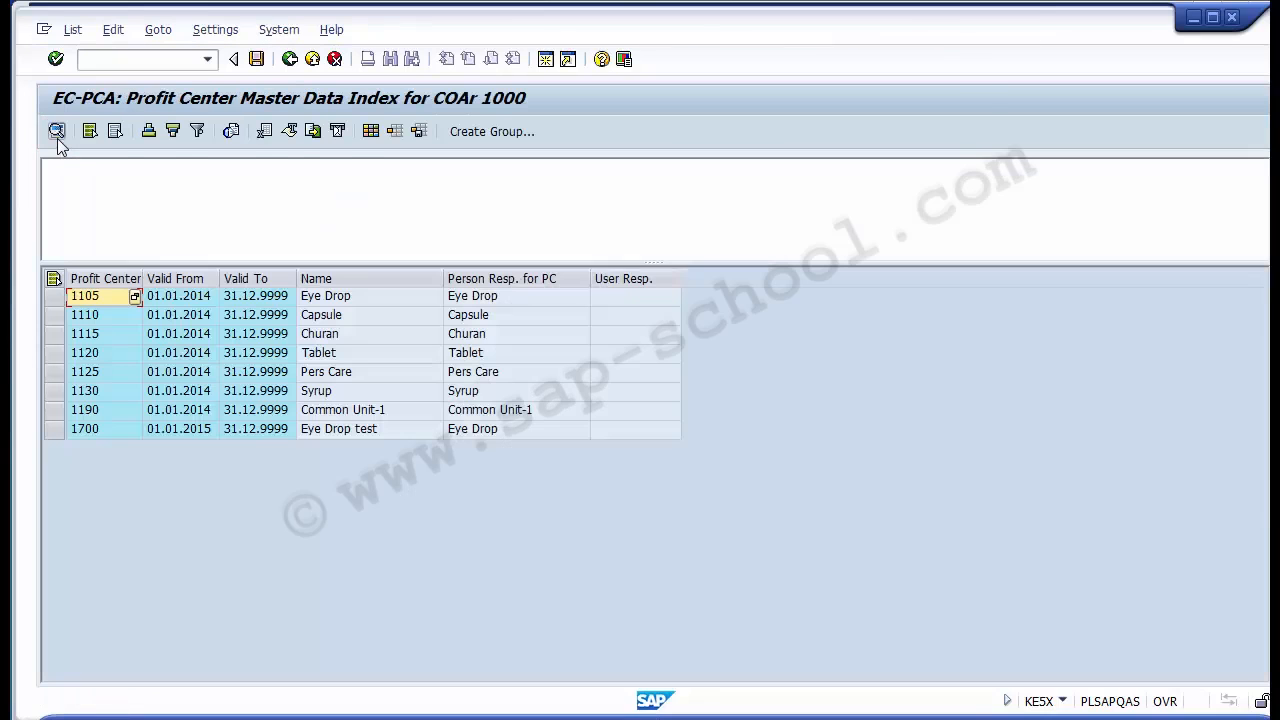
- Examine the listed profit centers and their validity dates, names, persons responsible and users responsible
{"action": "left_click", "coordinate": [341, 297]}
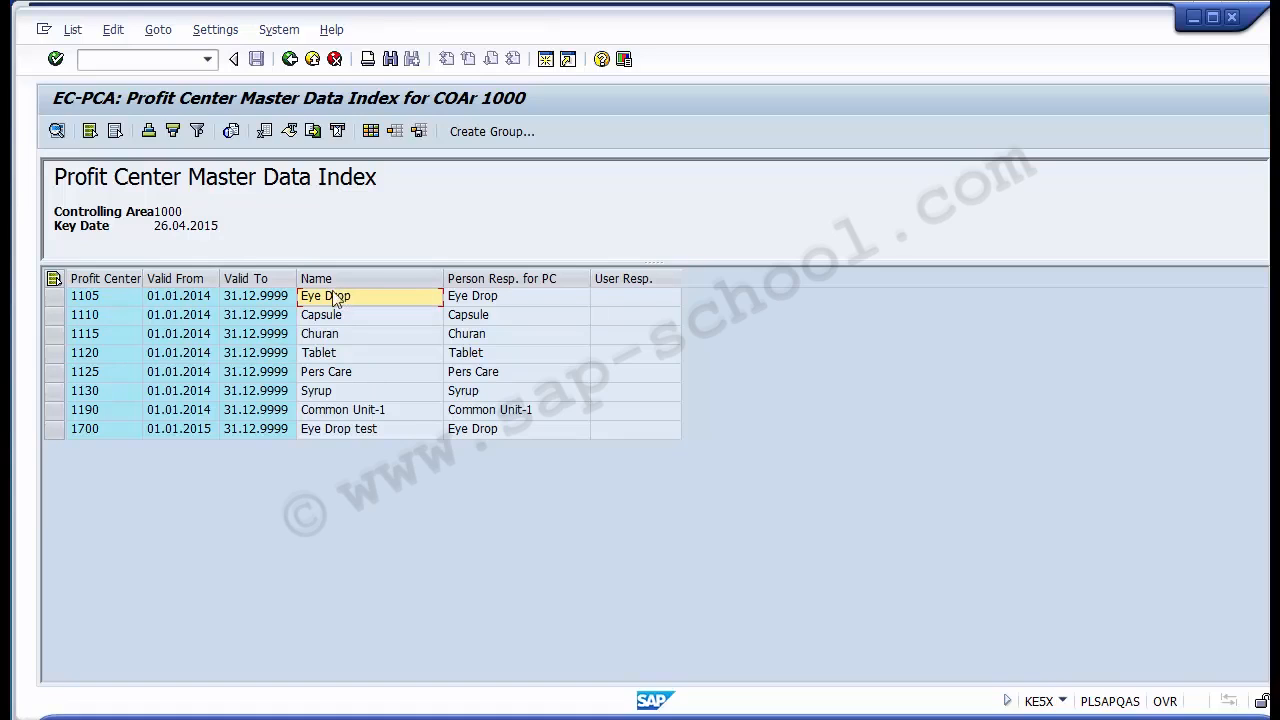
{"action": "left_click", "coordinate": [119, 295]}
{"action": "left_click", "coordinate": [117, 314]}
{"action": "left_click", "coordinate": [115, 334]}
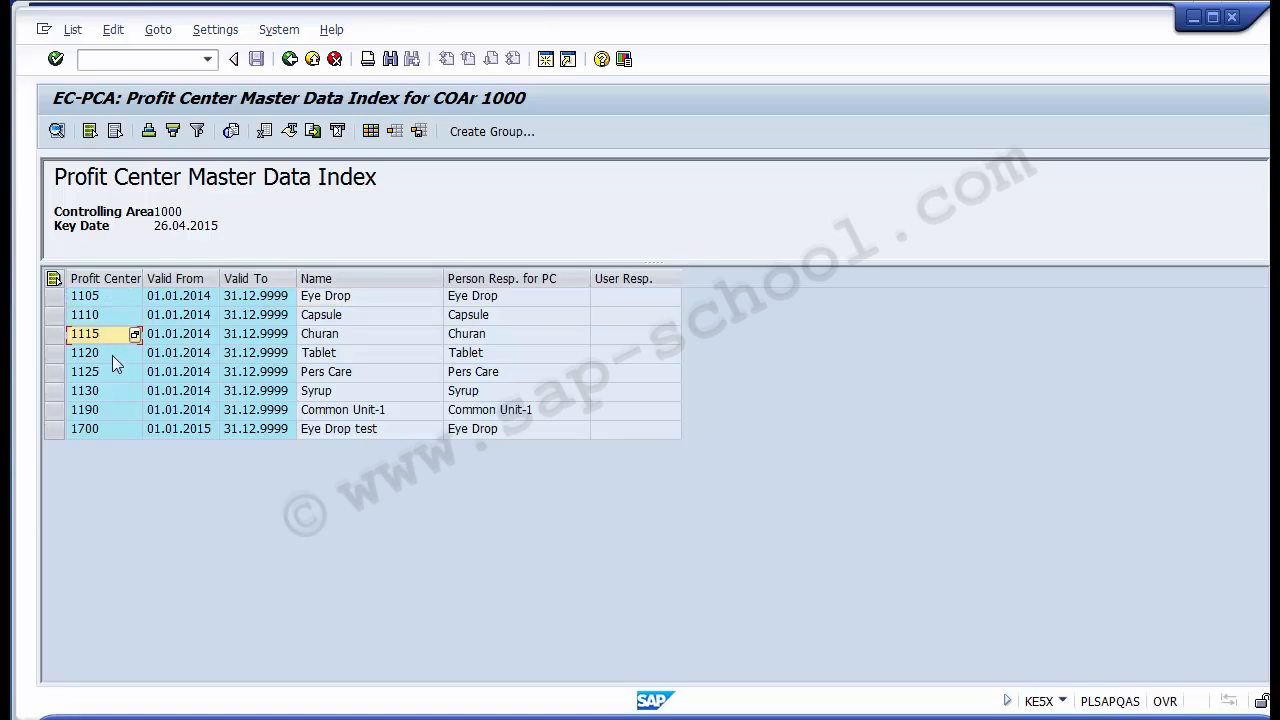
{"action": "left_click", "coordinate": [112, 353]}
{"action": "left_click", "coordinate": [110, 372]}
{"action": "left_click", "coordinate": [105, 430]}
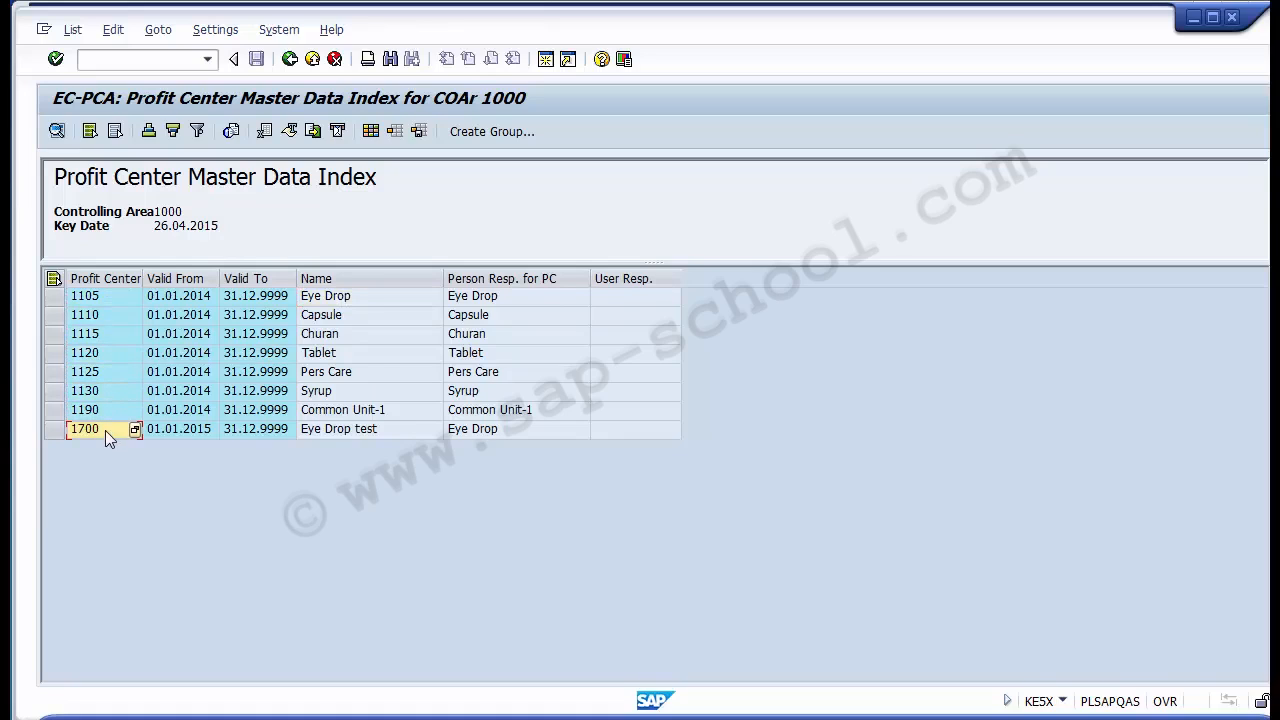
{"action": "left_click", "coordinate": [83, 299]}
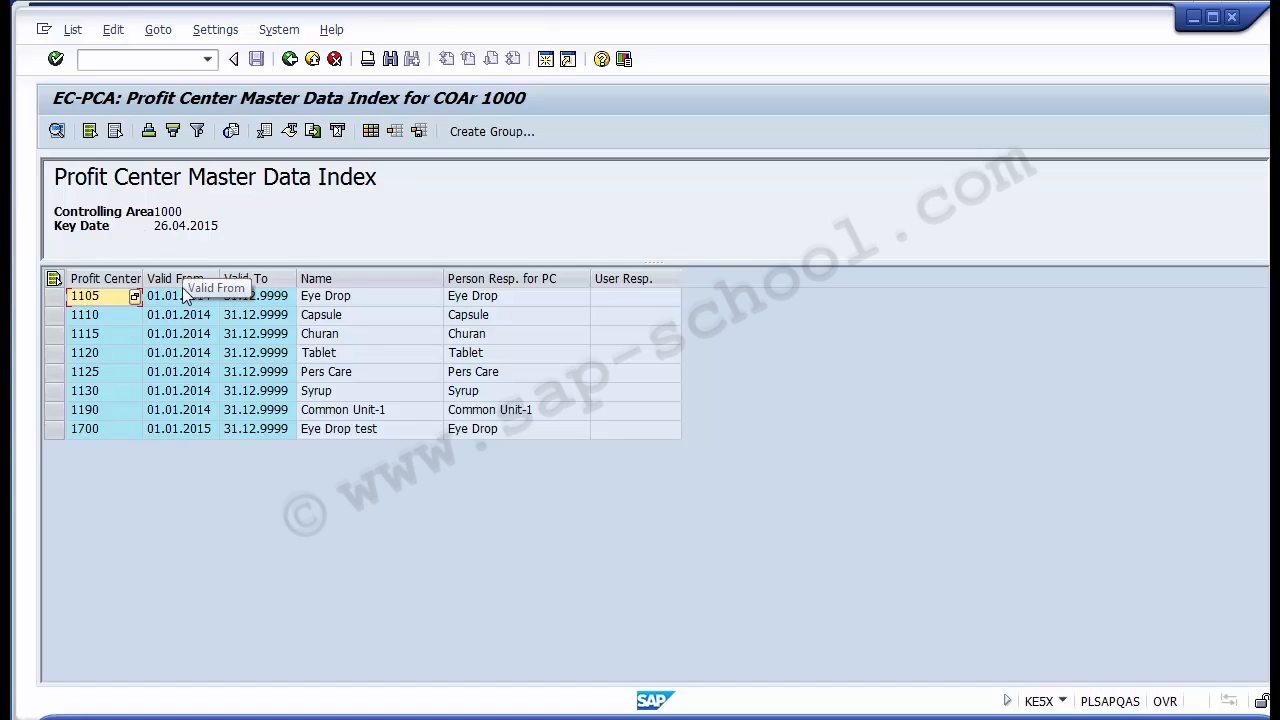
{"action": "left_click_drag", "start_coordinate": [173, 275], "coordinate": [270, 261]}
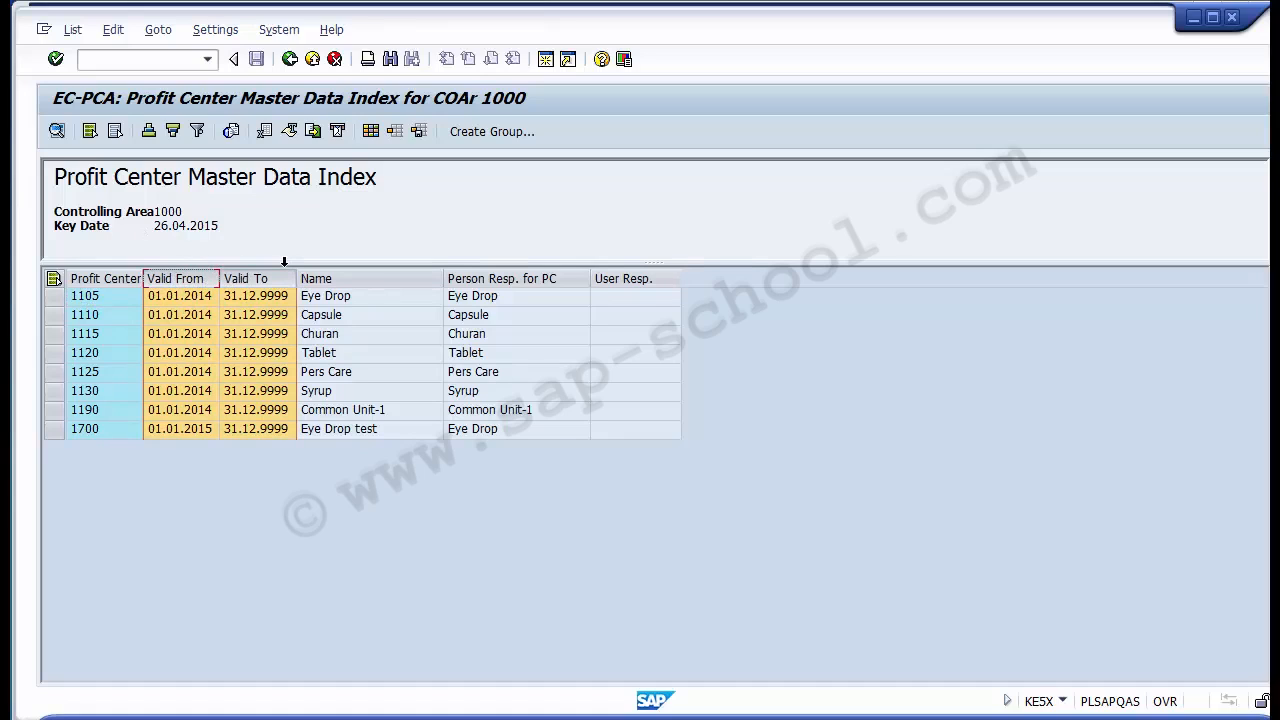
{"action": "left_click", "coordinate": [349, 277]}
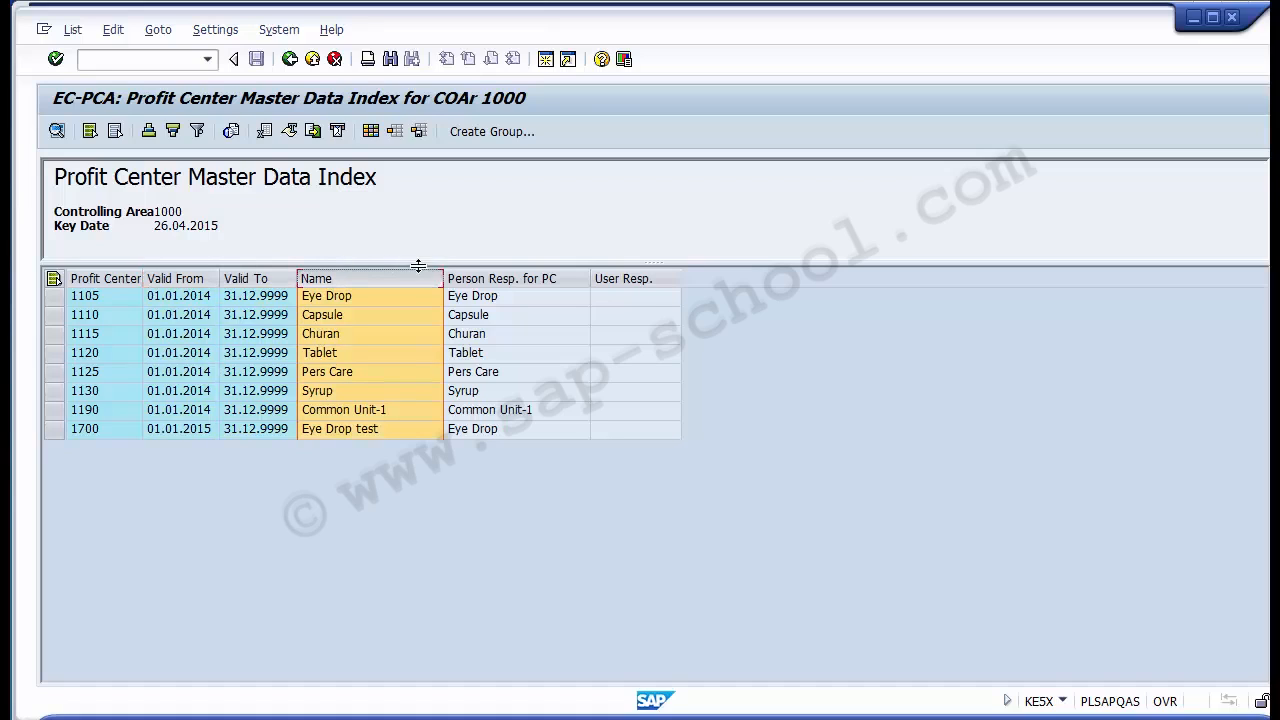
{"action": "left_click", "coordinate": [467, 276]}
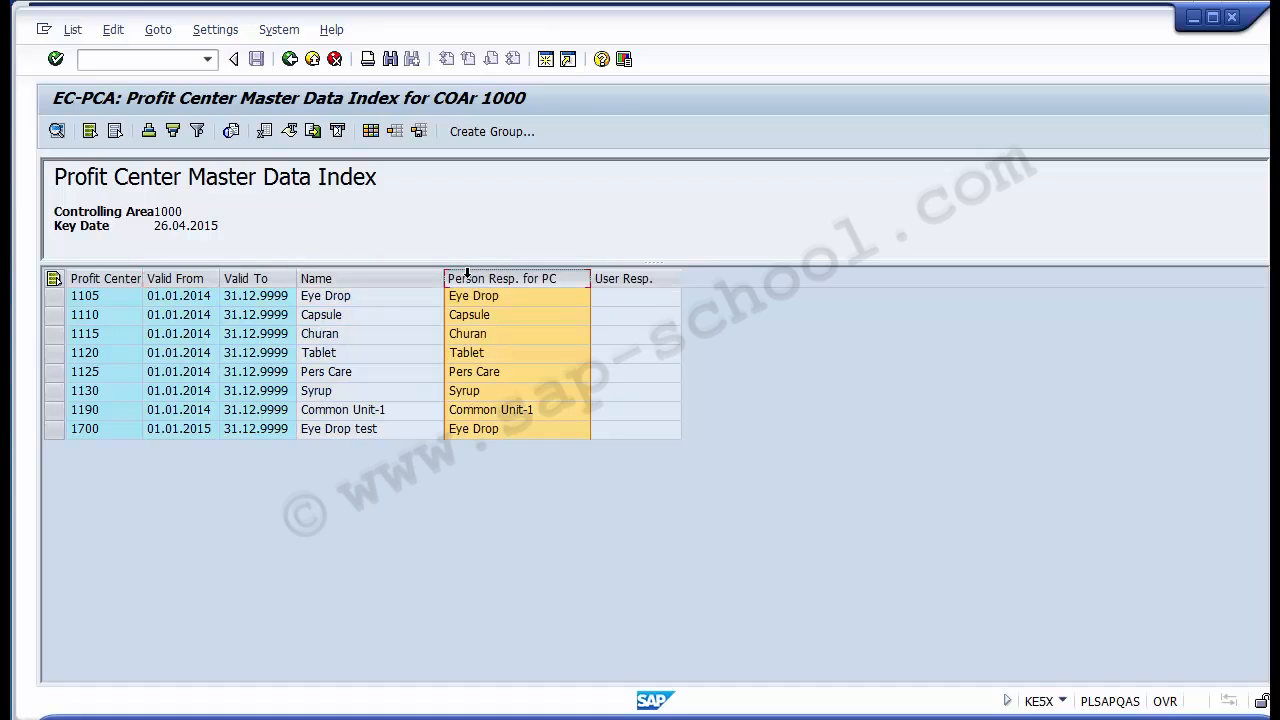
{"action": "left_click", "coordinate": [621, 276]}
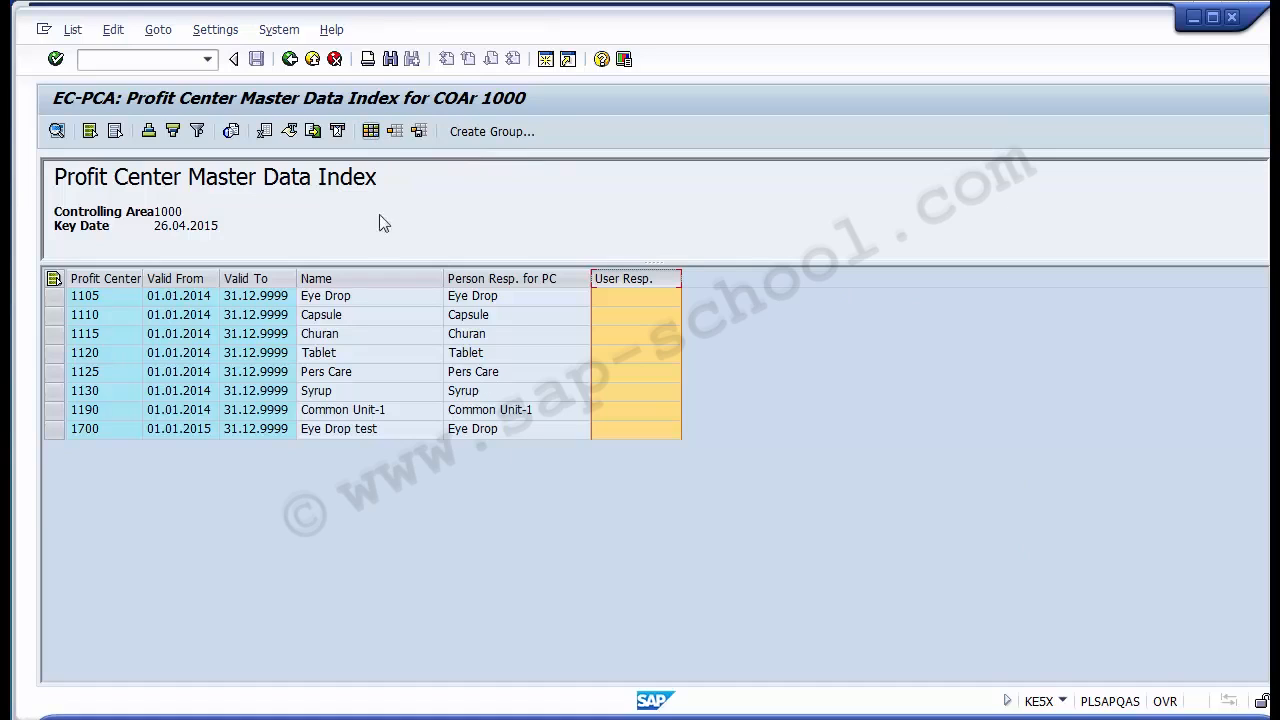
- Add the Controlling Area, Lock indicator and PrCtr Formula Planning Template columns to the displayed columns of the report layout
{"action": "left_click", "coordinate": [370, 131]}
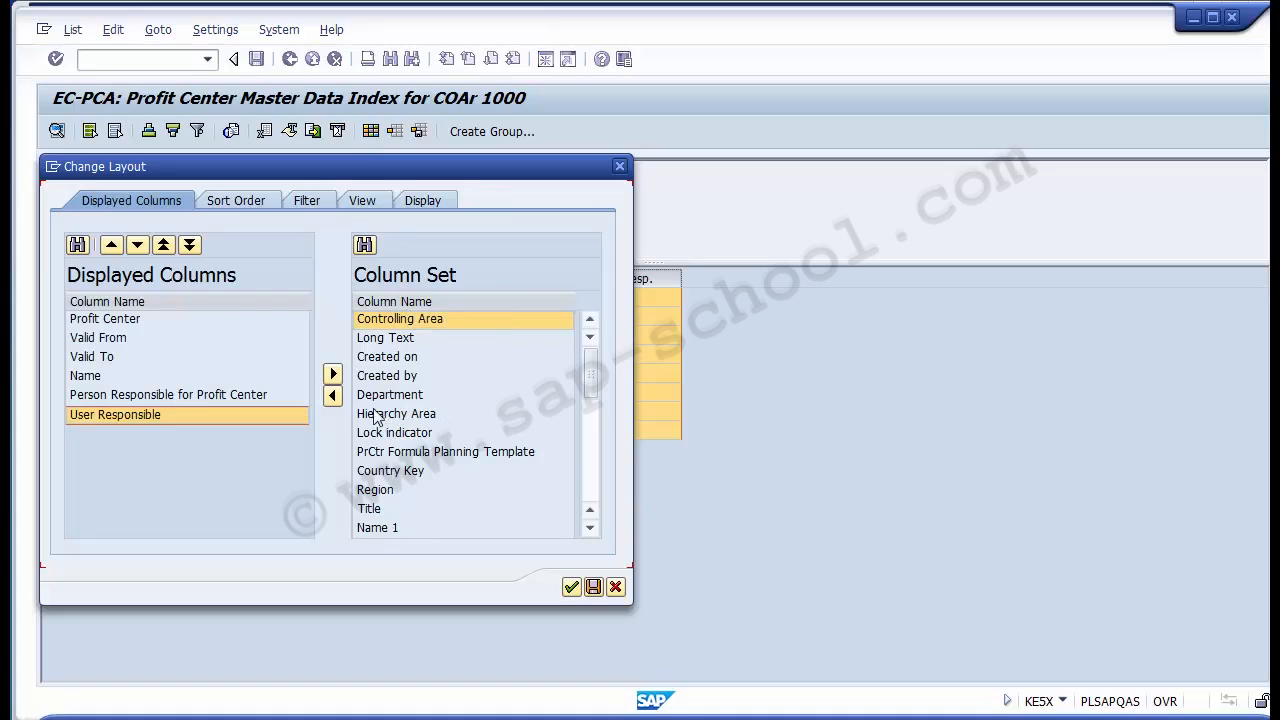
{"action": "left_click", "coordinate": [334, 397]}
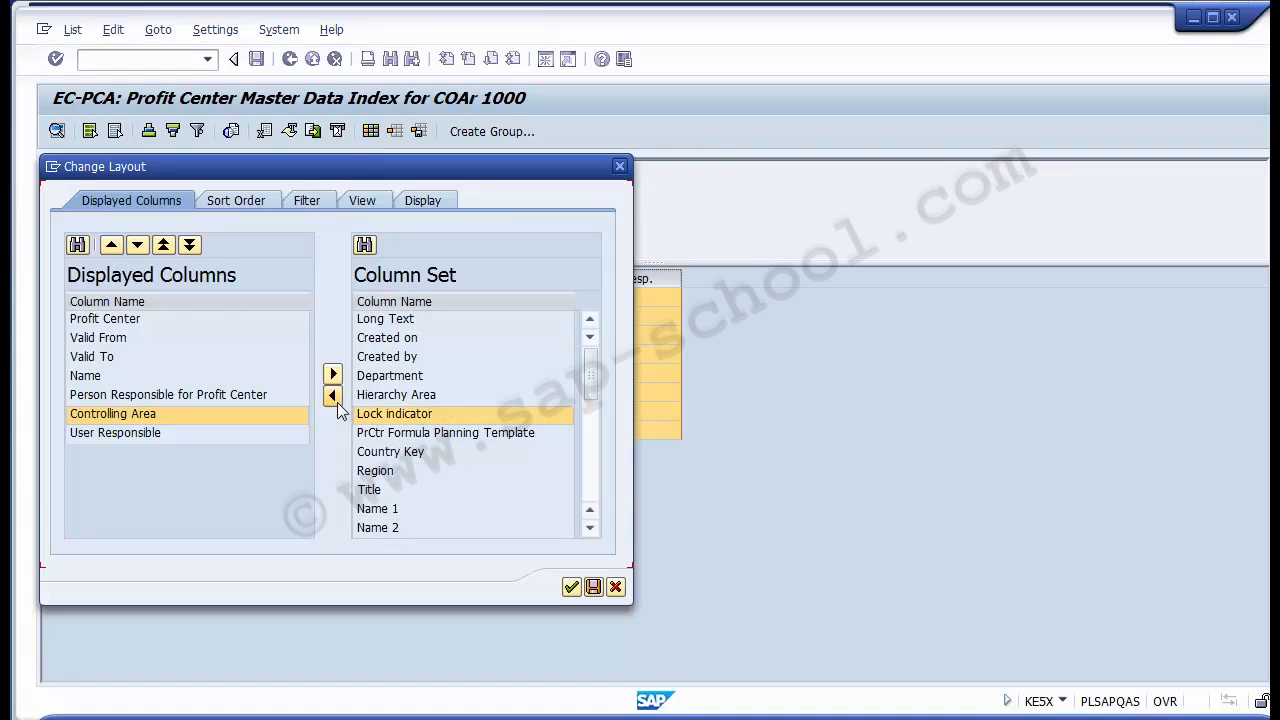
{"action": "left_click", "coordinate": [334, 397]}
{"action": "left_click", "coordinate": [334, 397]}
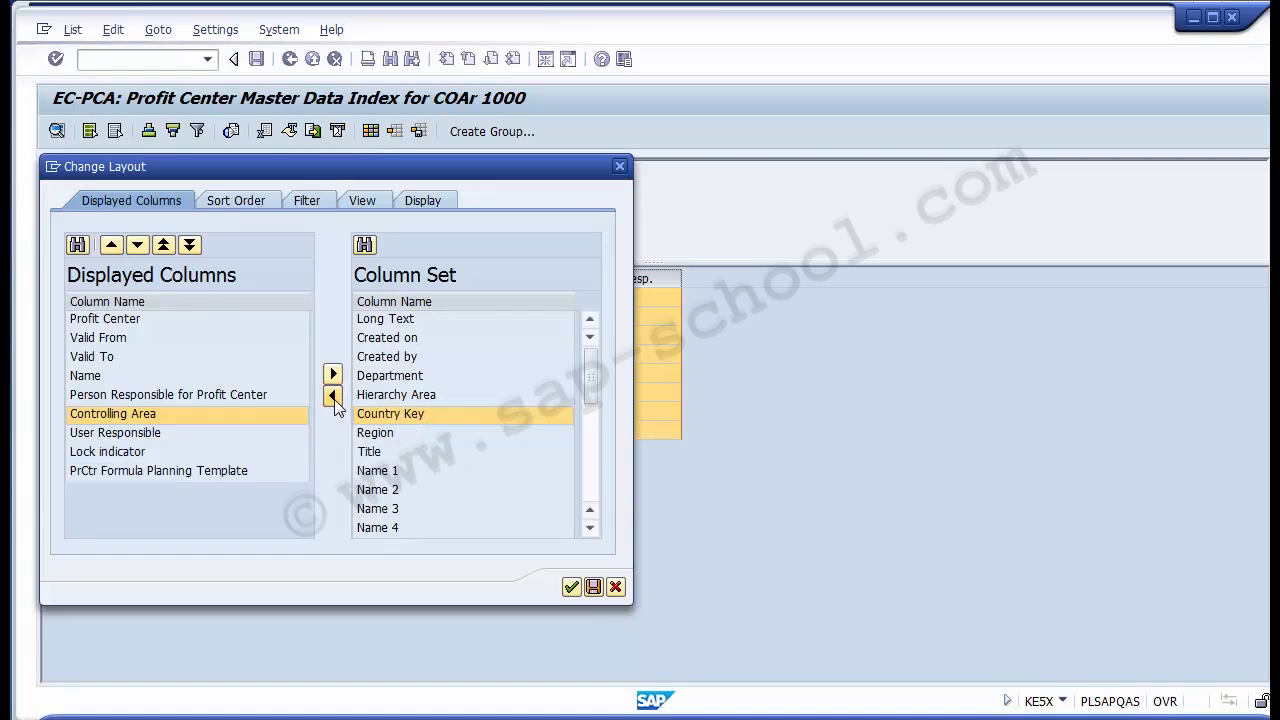
- Add the Created on, Created by, Department and Hierarchy Area columns to the displayed columns and apply the layout
{"action": "left_click", "coordinate": [376, 340]}
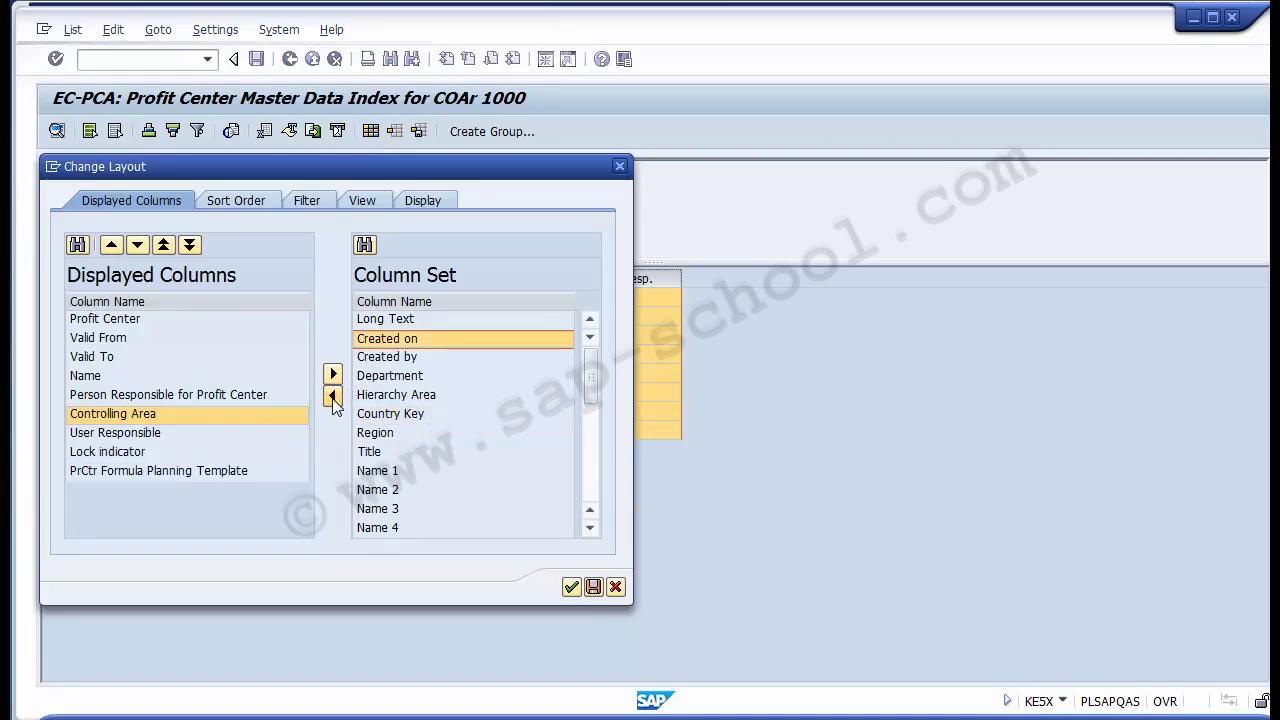
{"action": "left_click", "coordinate": [333, 397]}
{"action": "left_click", "coordinate": [333, 397]}
{"action": "left_click", "coordinate": [333, 397]}
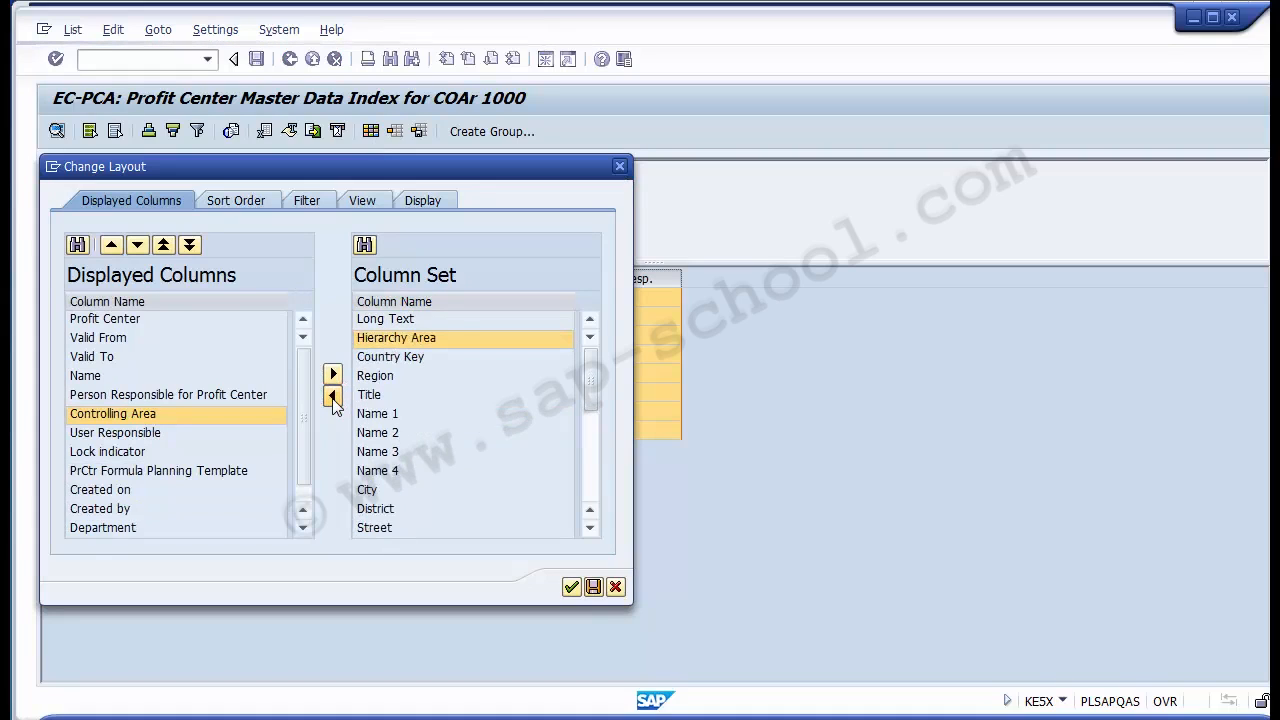
{"action": "left_click", "coordinate": [333, 397]}
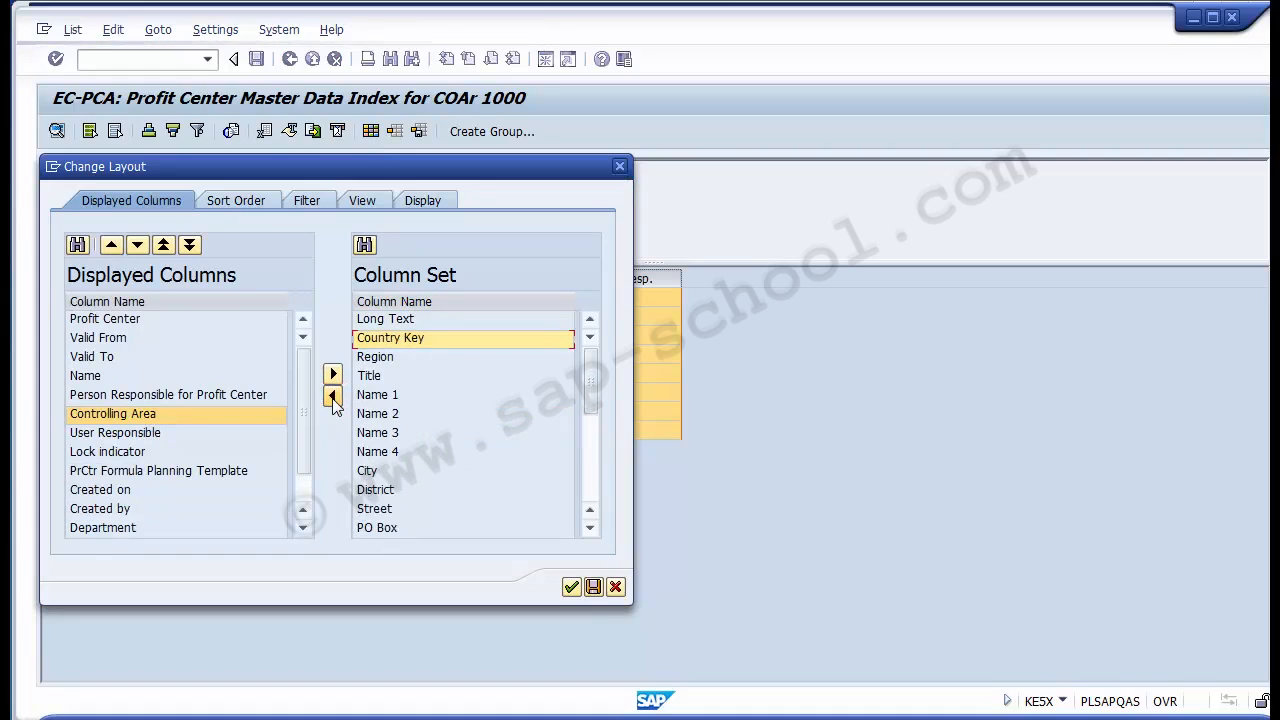
{"action": "left_click", "coordinate": [592, 489]}
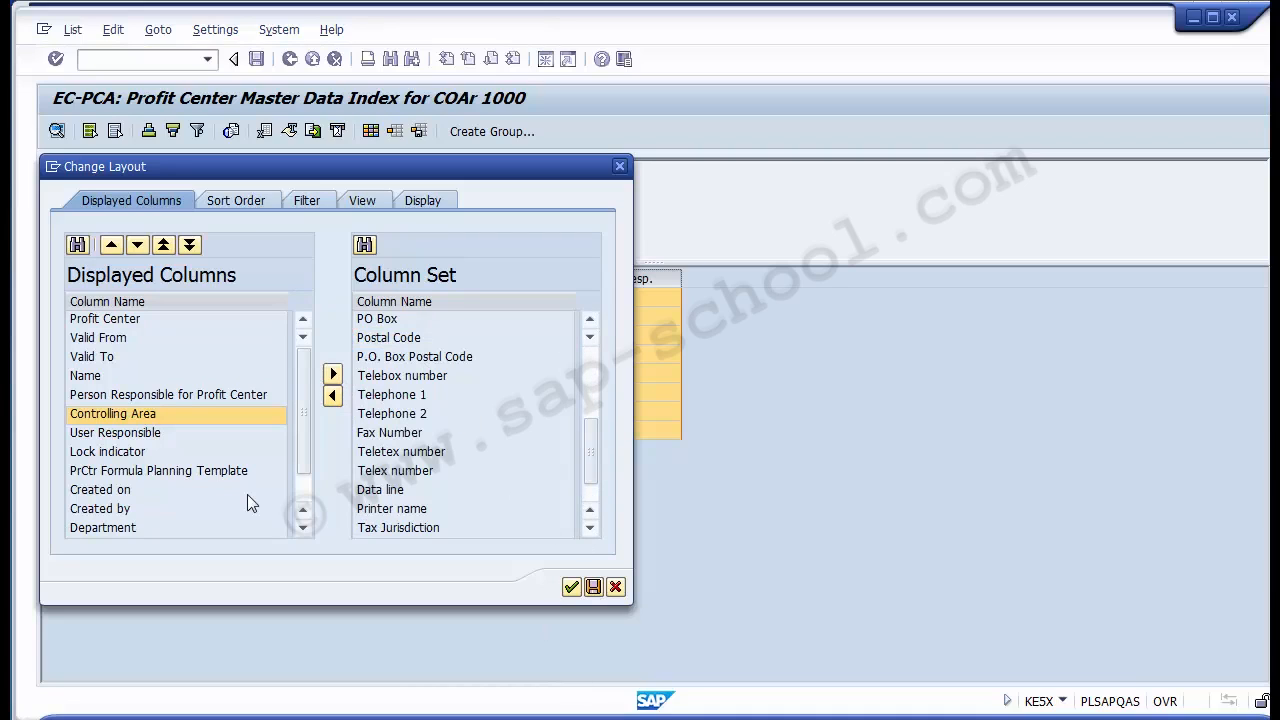
{"action": "left_click", "coordinate": [570, 587]}
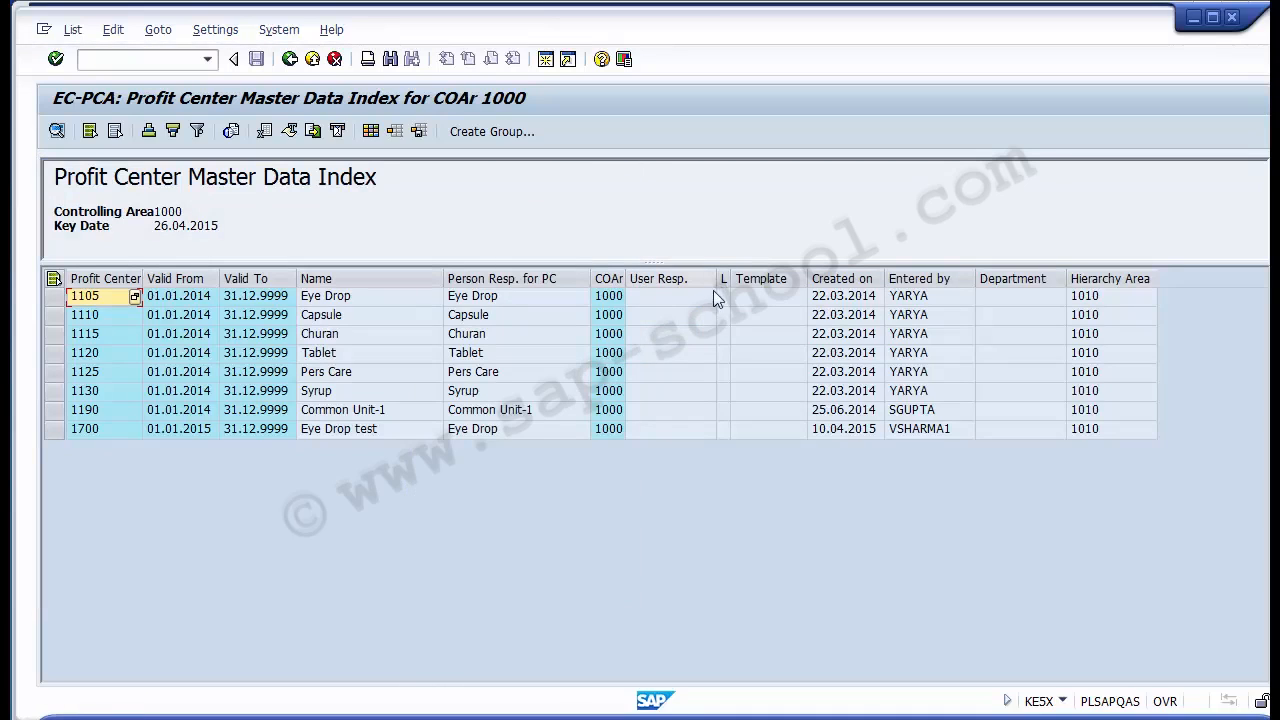
- Examine the Hierarchy Area assigned to each profit center, along with the creation dates and the users who entered them
{"action": "left_click", "coordinate": [1113, 277]}
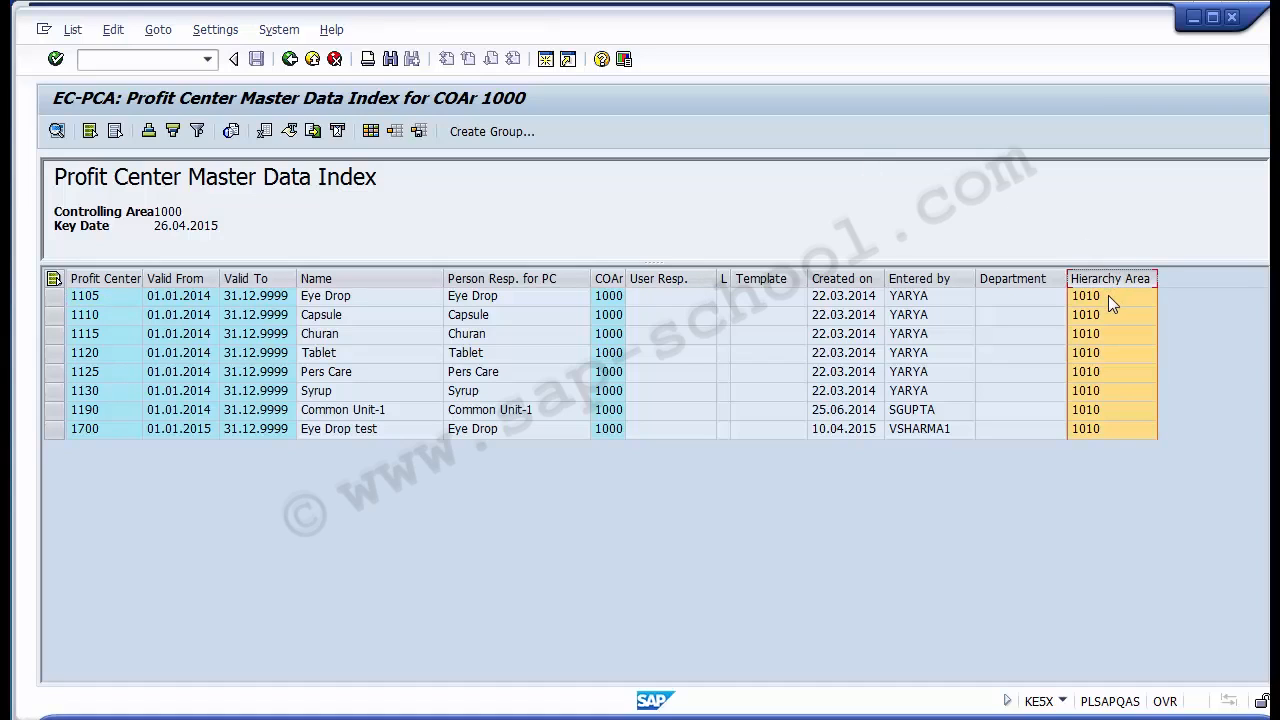
{"action": "left_click", "coordinate": [1108, 295]}
{"action": "left_click", "coordinate": [1107, 314]}
{"action": "left_click", "coordinate": [1105, 333]}
{"action": "left_click", "coordinate": [1103, 352]}
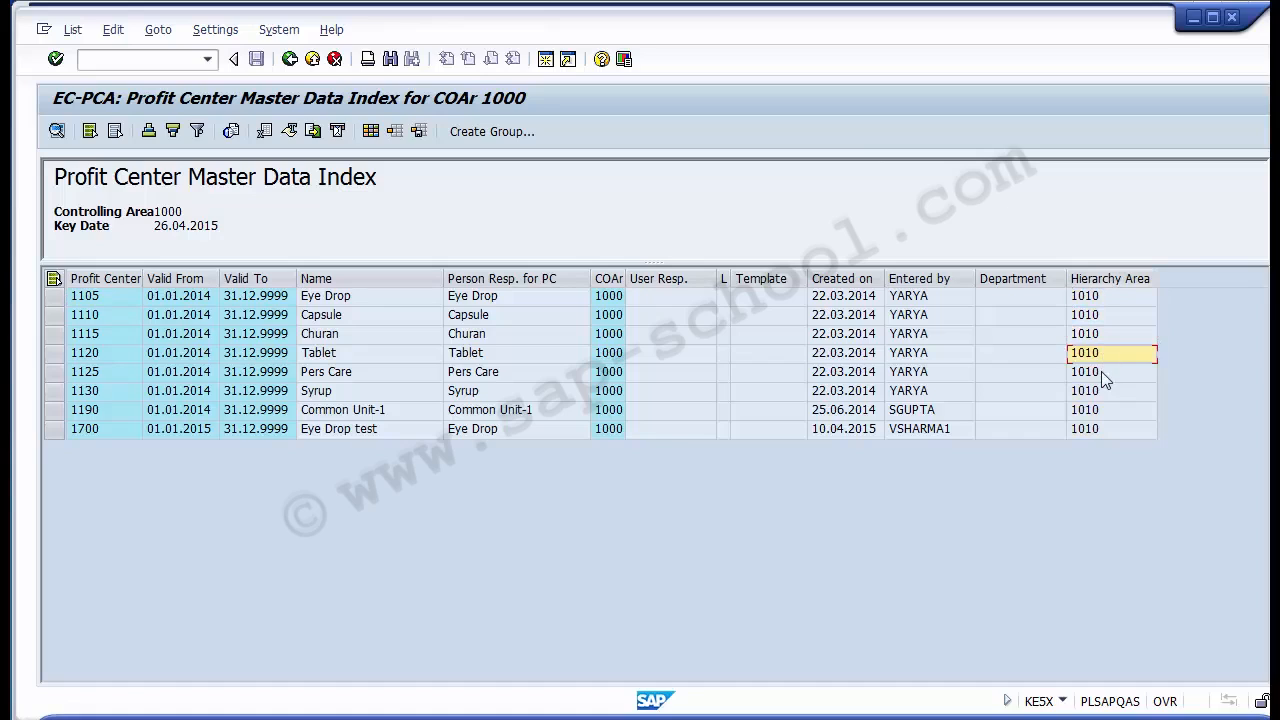
{"action": "left_click", "coordinate": [1101, 371]}
{"action": "left_click", "coordinate": [1100, 390]}
{"action": "left_click", "coordinate": [1099, 409]}
{"action": "left_click", "coordinate": [1100, 428]}
{"action": "left_click", "coordinate": [1099, 409]}
{"action": "left_click", "coordinate": [1099, 390]}
{"action": "left_click", "coordinate": [1097, 378]}
{"action": "left_click", "coordinate": [1097, 355]}
{"action": "left_click", "coordinate": [1094, 336]}
{"action": "left_click", "coordinate": [1091, 317]}
{"action": "left_click", "coordinate": [1089, 298]}
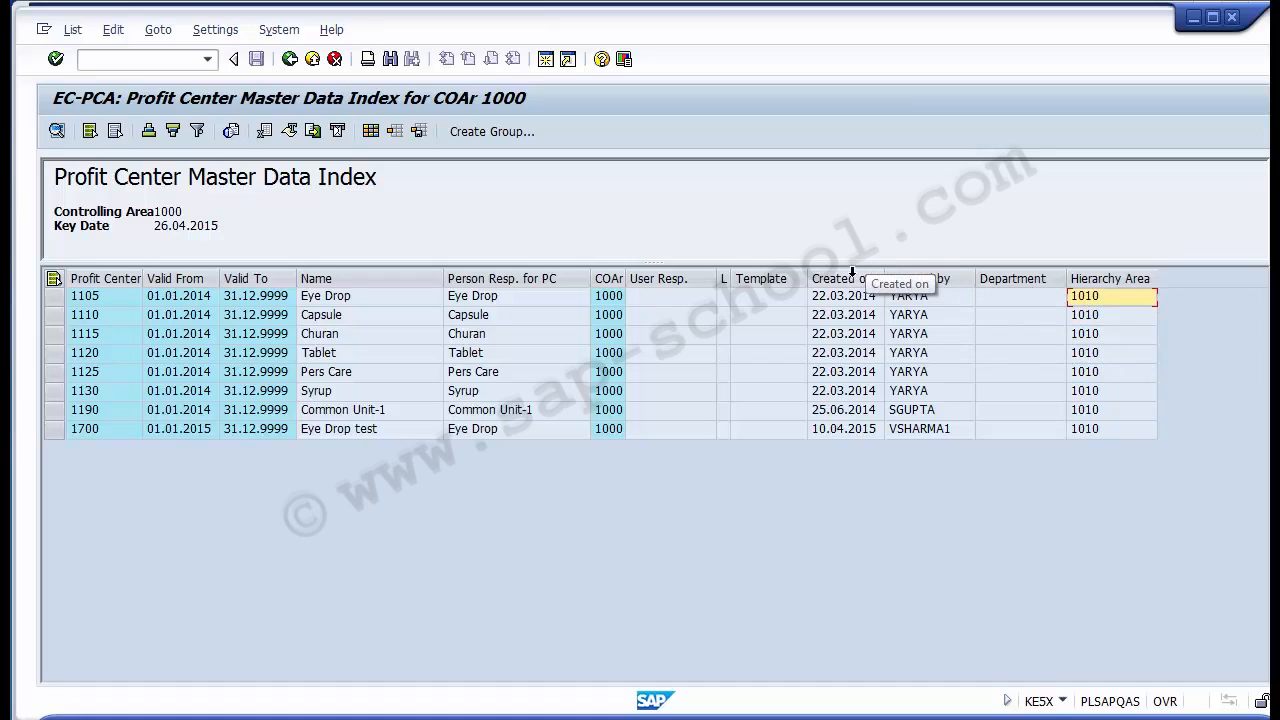
{"action": "left_click_drag", "start_coordinate": [855, 272], "coordinate": [909, 278]}
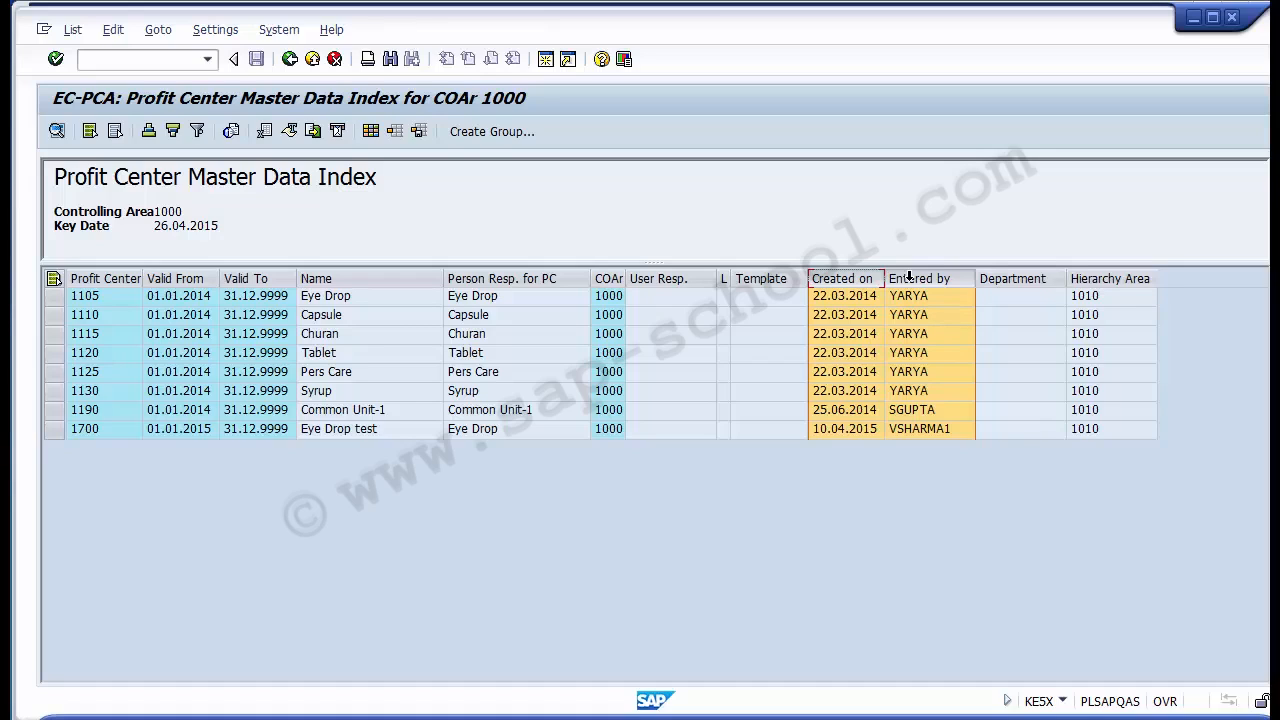
- Return to the selection screen, clear the profit center group and execute the master data index without any profit center restriction
{"action": "left_click", "coordinate": [290, 59]}
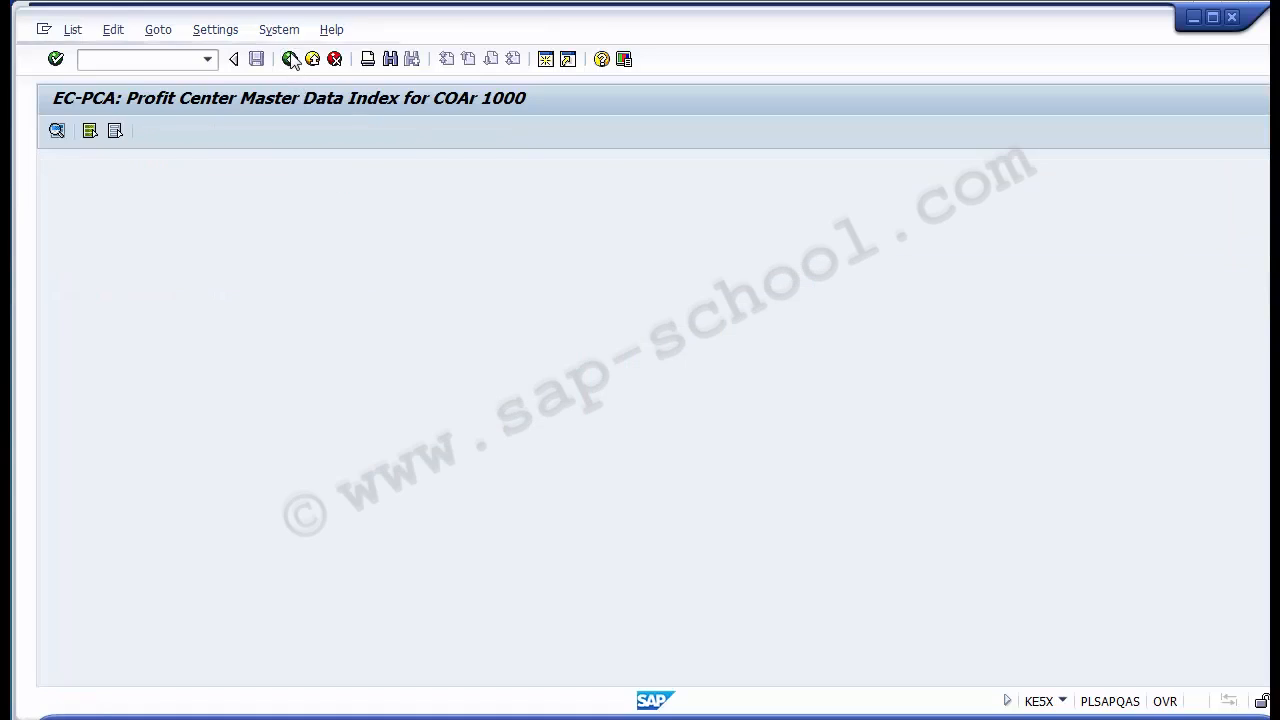
{"action": "left_click", "coordinate": [323, 232]}
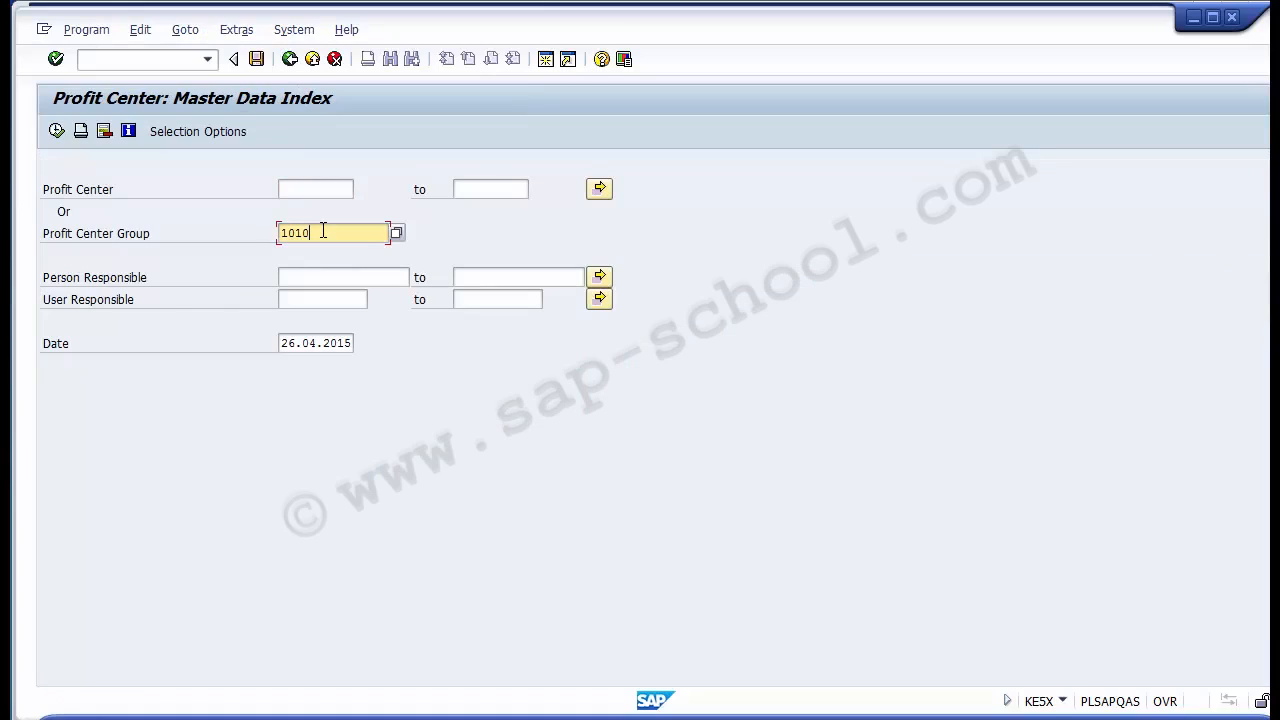
{"action": "key", "text": "BackSpace"}
{"action": "key", "text": "BackSpace"}
{"action": "key", "text": "BackSpace"}
{"action": "key", "text": "BackSpace"}
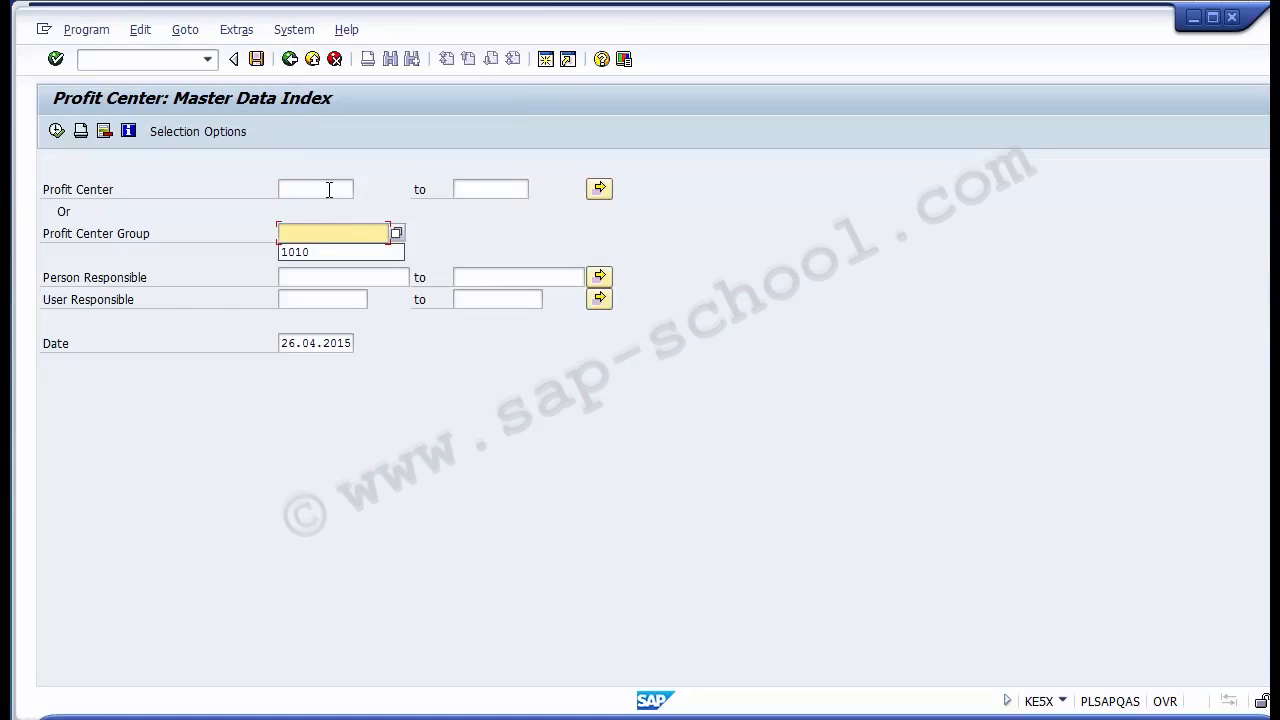
{"action": "left_click", "coordinate": [325, 188]}
{"action": "left_click", "coordinate": [323, 233]}
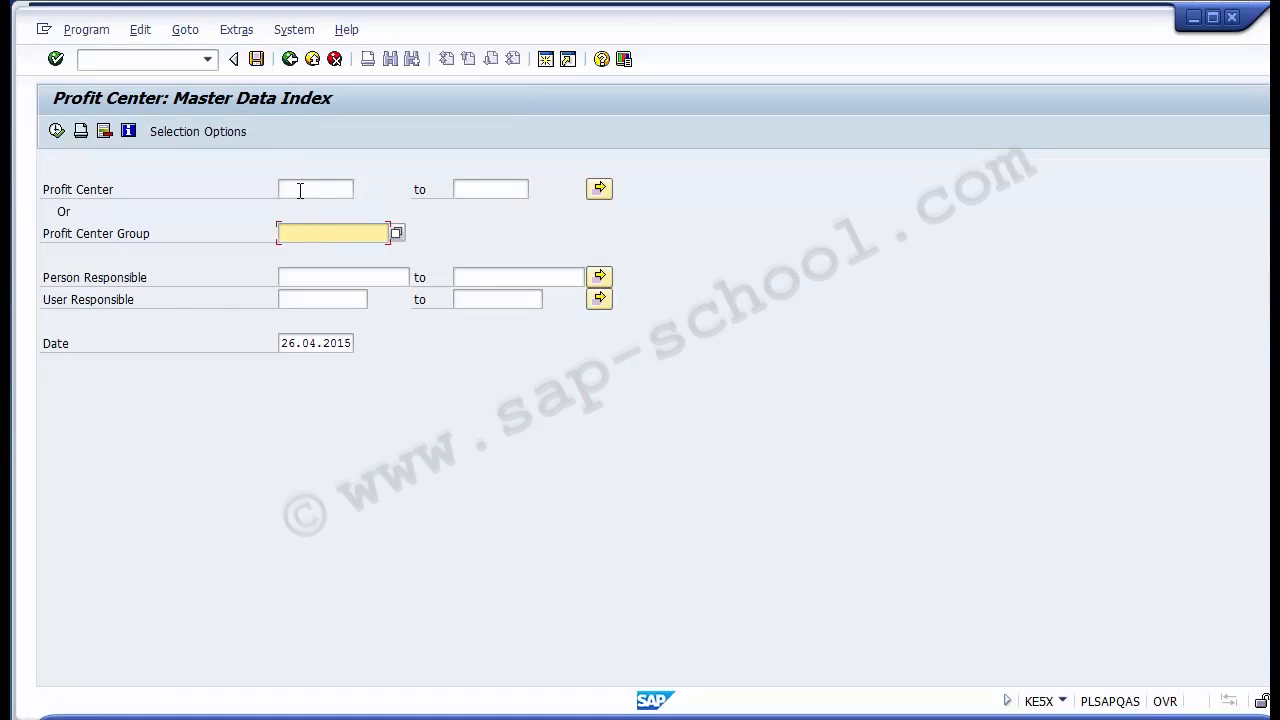
{"action": "left_click", "coordinate": [311, 190]}
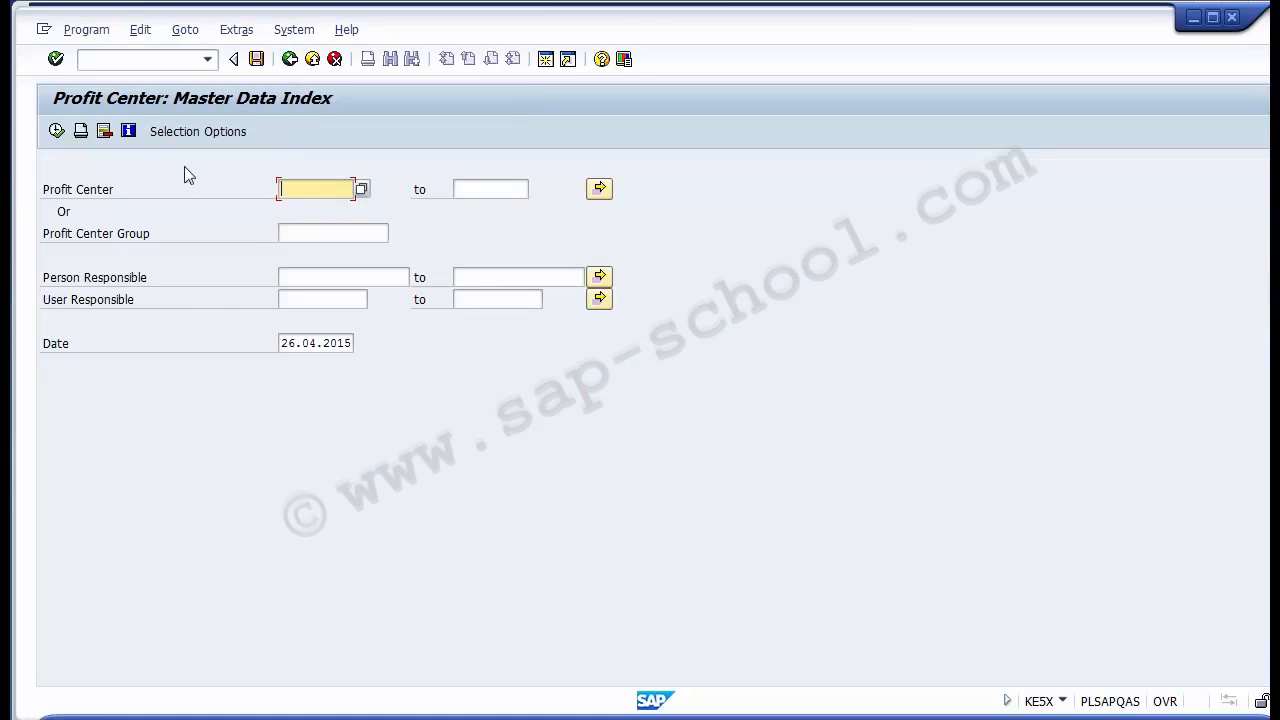
{"action": "left_click", "coordinate": [56, 131]}
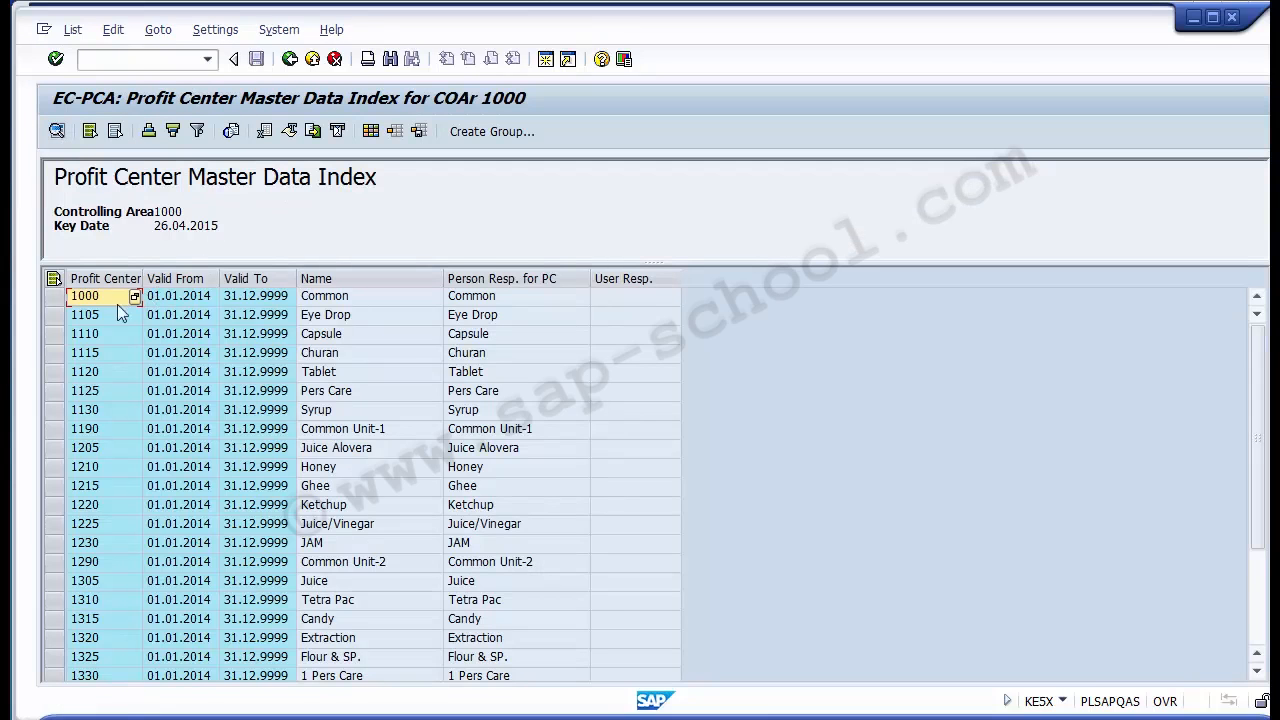
- Review the full list of profit centers from the first entry to the last
{"action": "key", "text": "Page_Down"}
{"action": "key", "text": "Page_Down"}
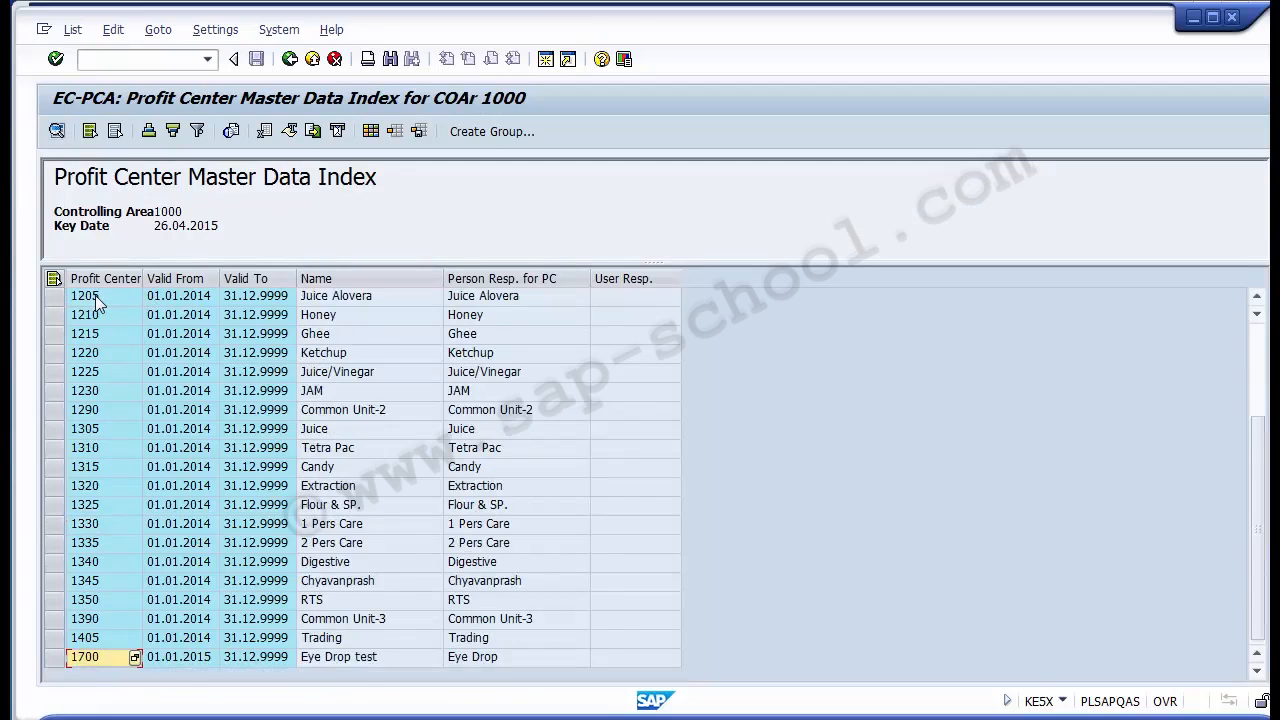
{"action": "key", "text": "Page_Up"}
{"action": "key", "text": "Page_Up"}
{"action": "key", "text": "Page_Down"}
{"action": "key", "text": "Page_Down"}
{"action": "key", "text": "Page_Up"}
{"action": "key", "text": "Page_Up"}
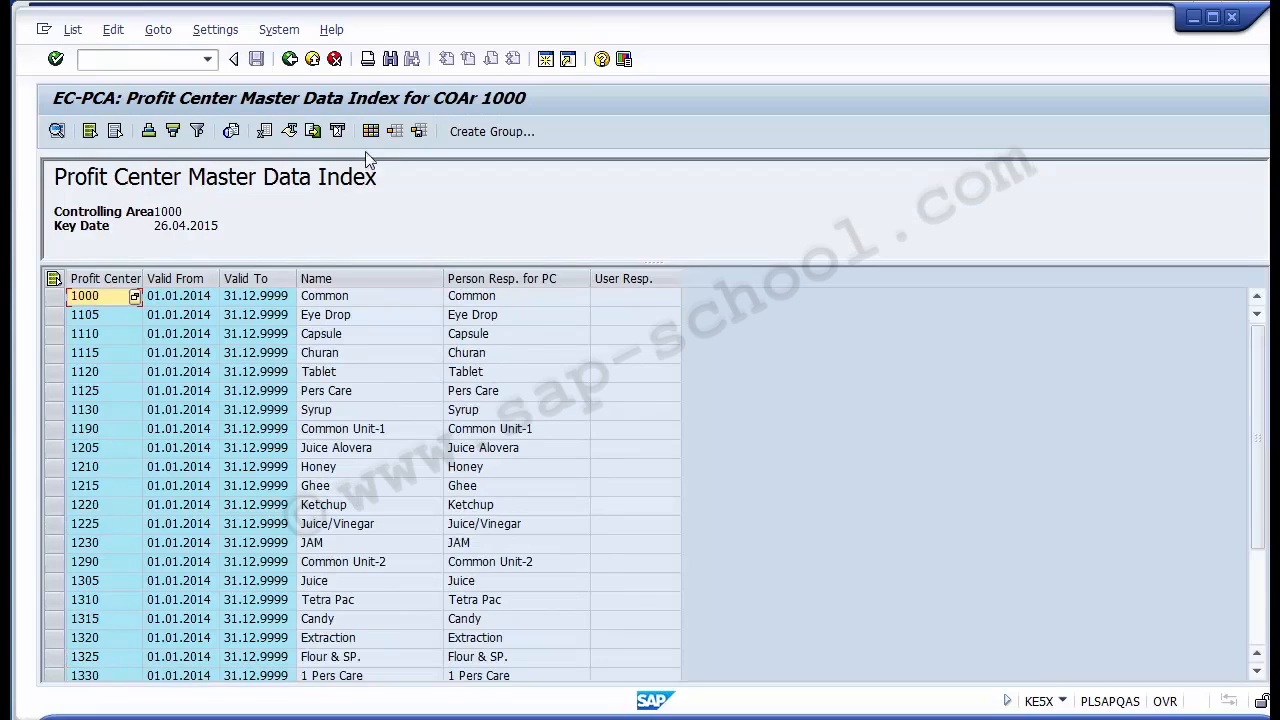
- Add the Created on and Created by columns to the full list's layout and check their entries
{"action": "left_click", "coordinate": [370, 136]}
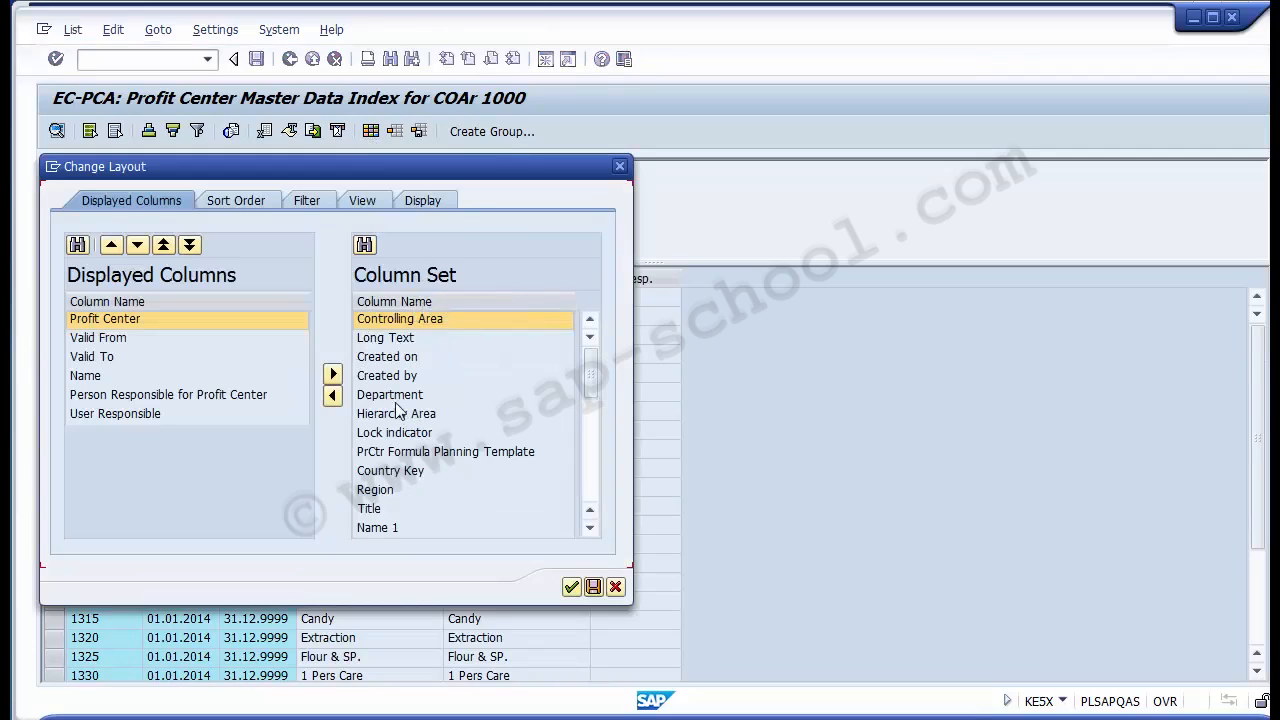
{"action": "left_click", "coordinate": [385, 360]}
{"action": "left_click", "coordinate": [386, 380], "text": "ctrl"}
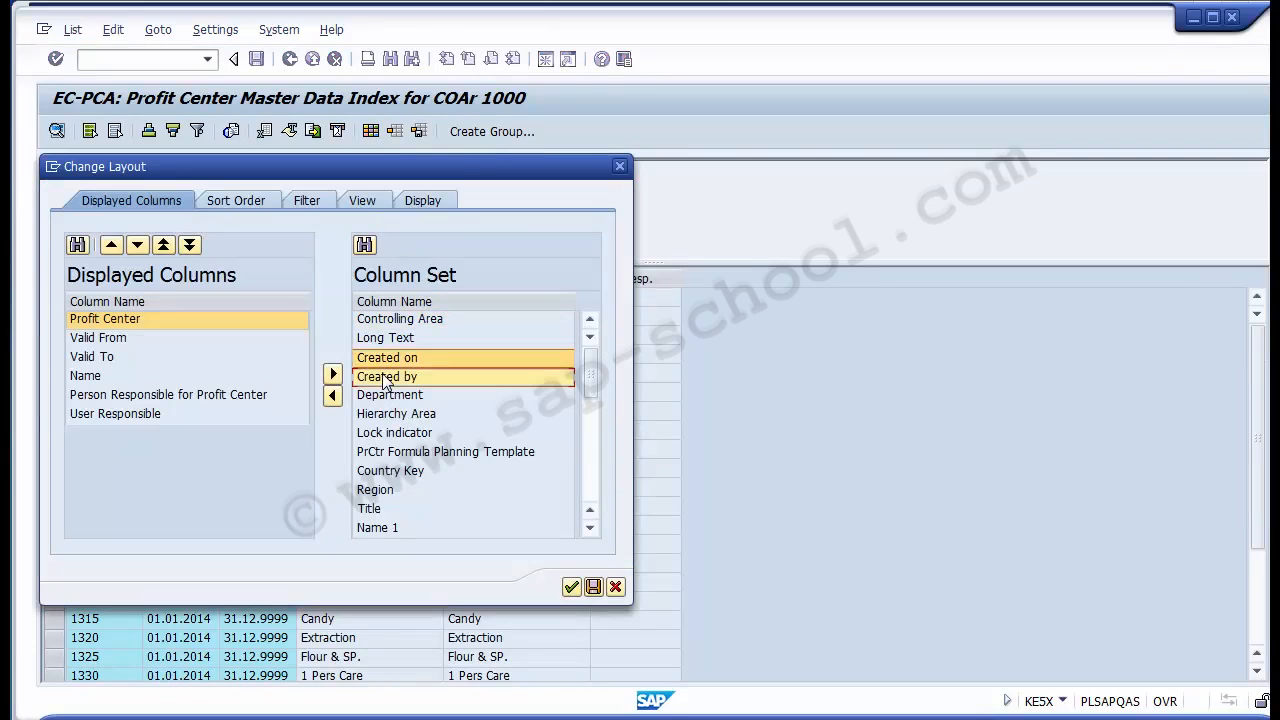
{"action": "left_click", "coordinate": [333, 374]}
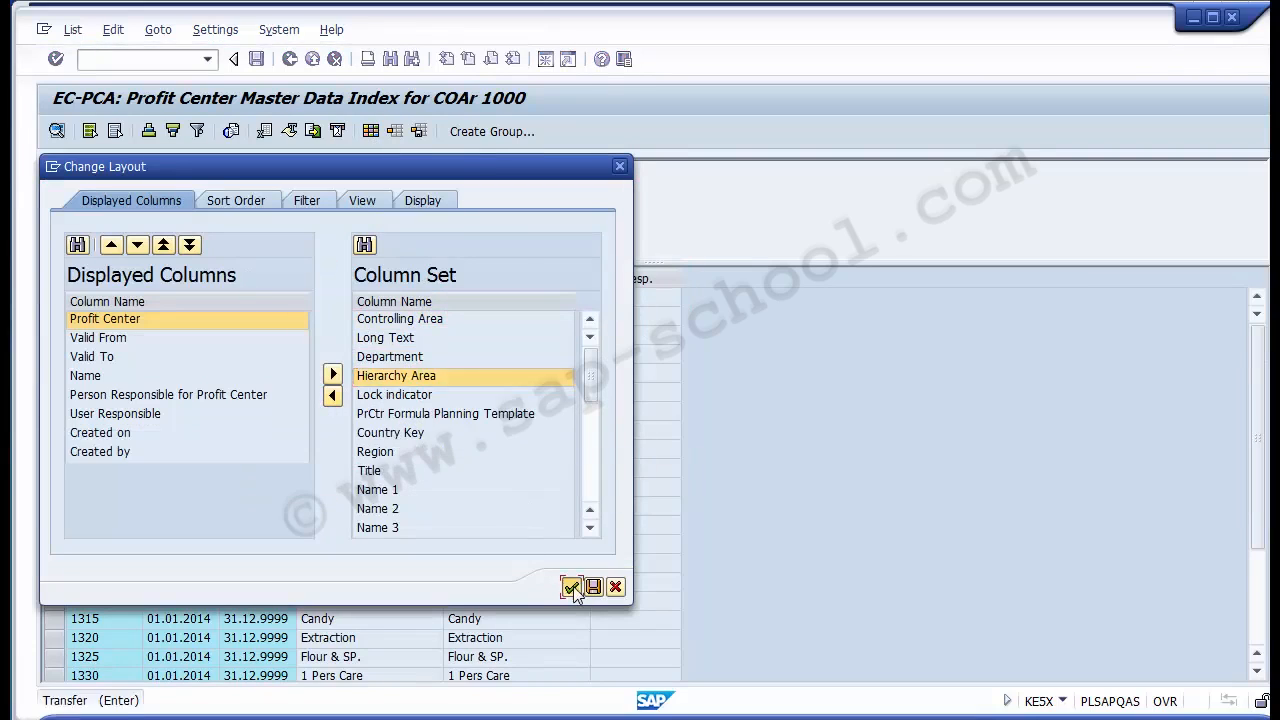
{"action": "left_click", "coordinate": [571, 587]}
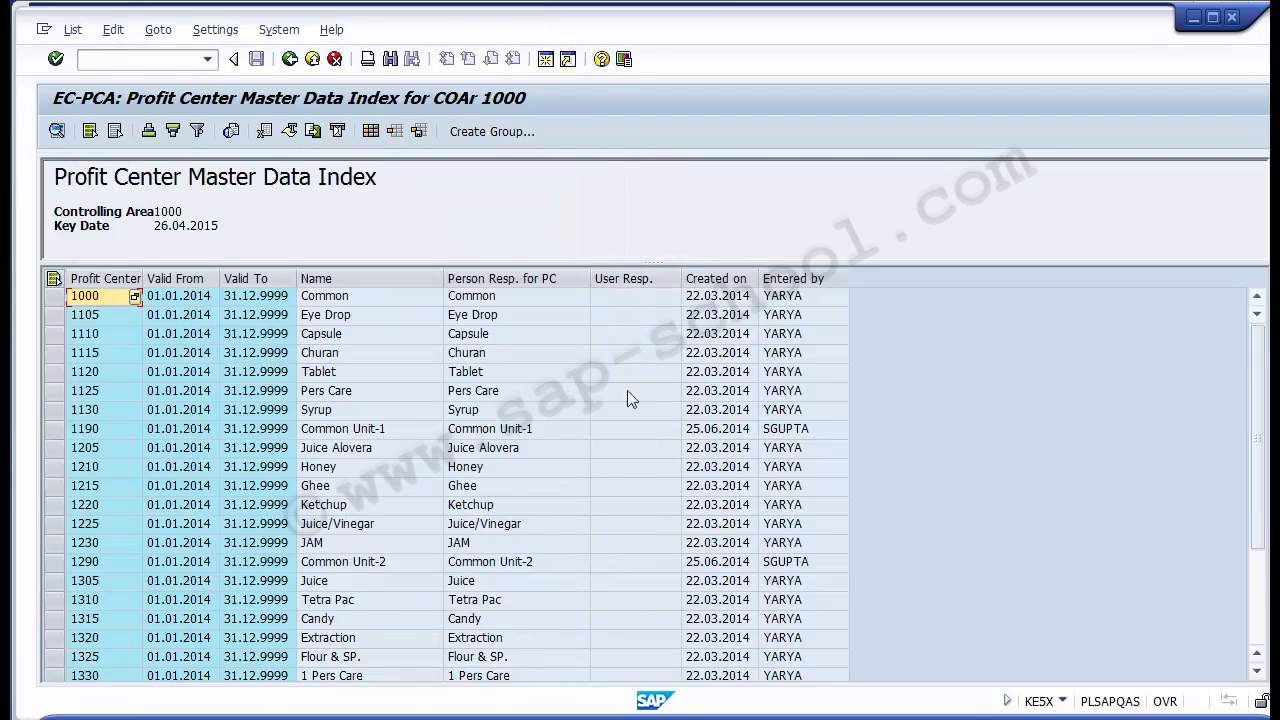
{"action": "left_click", "coordinate": [720, 298]}
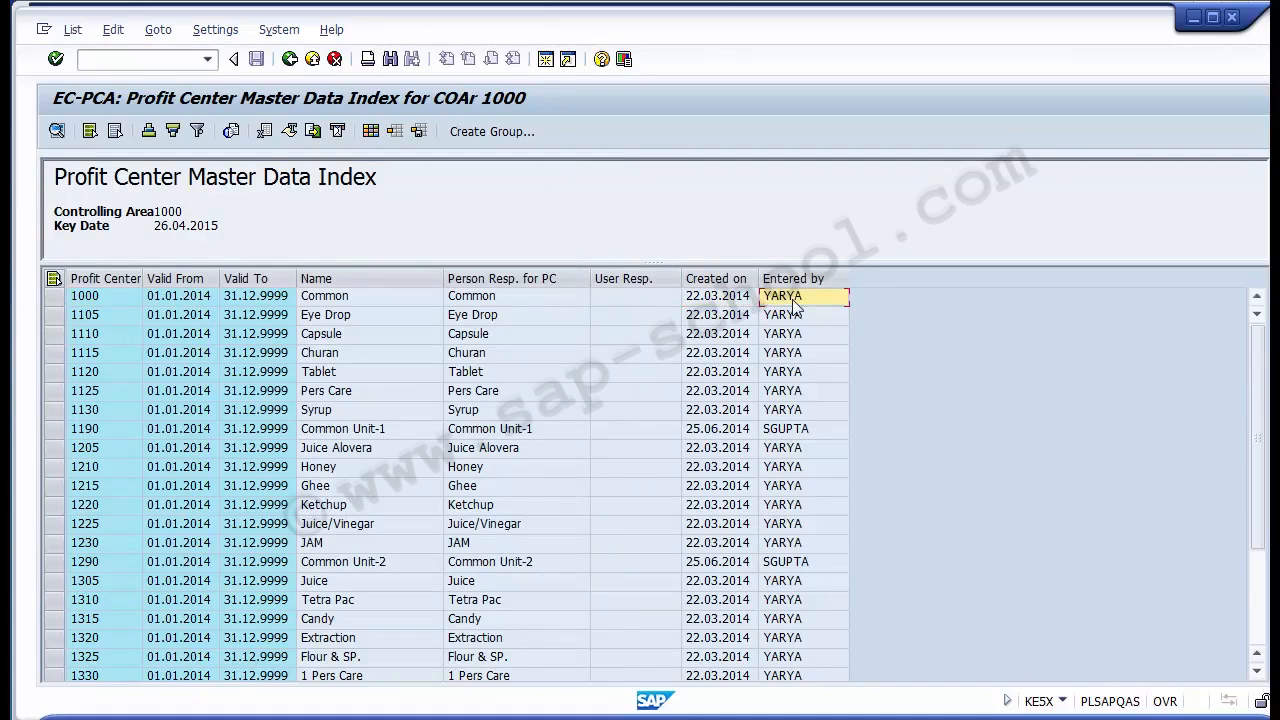
{"action": "left_click", "coordinate": [790, 410]}
{"action": "left_click", "coordinate": [794, 468]}
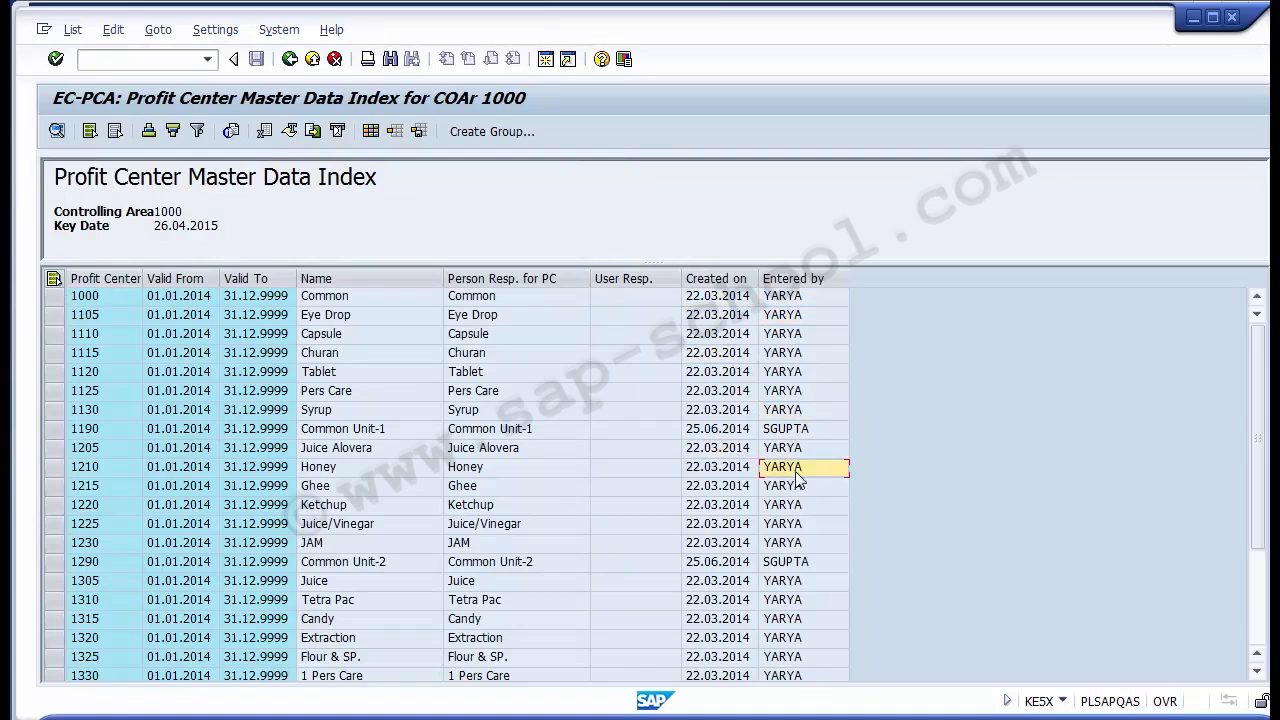
{"action": "left_click", "coordinate": [737, 490]}
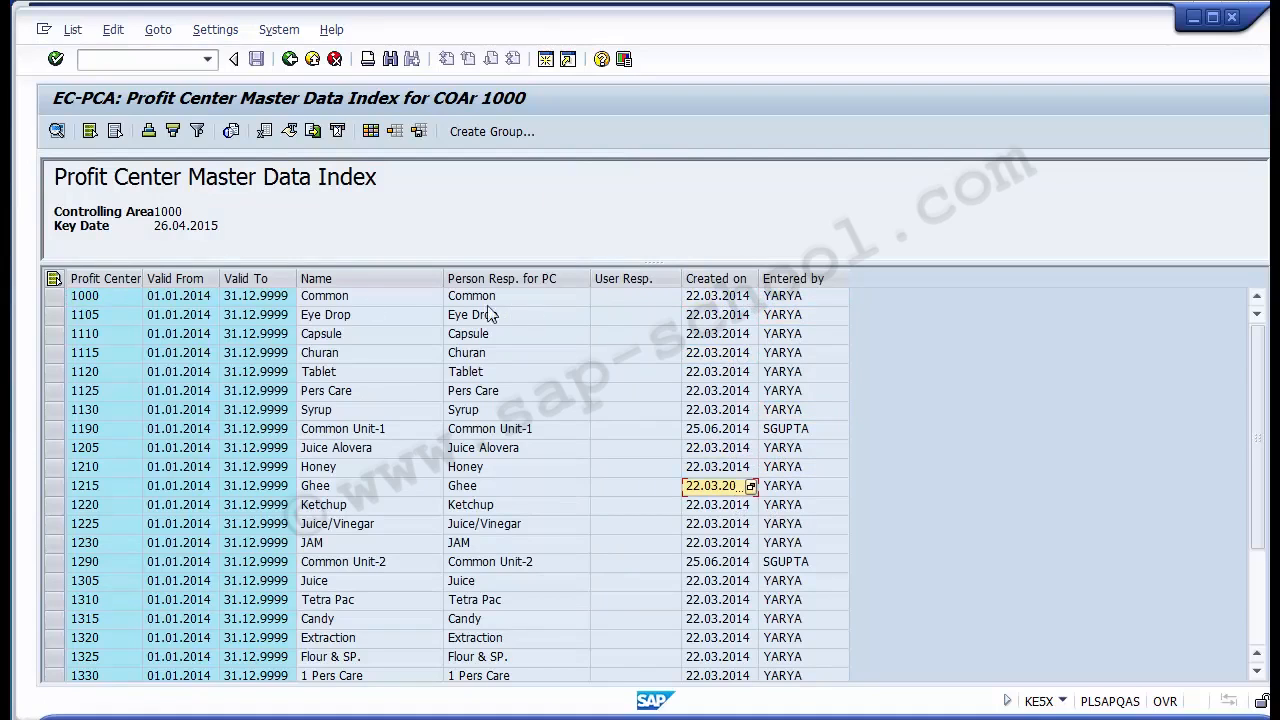
- Exit the master data index to the SAP Easy Access screen and decline logging off
{"action": "left_click", "coordinate": [289, 59]}
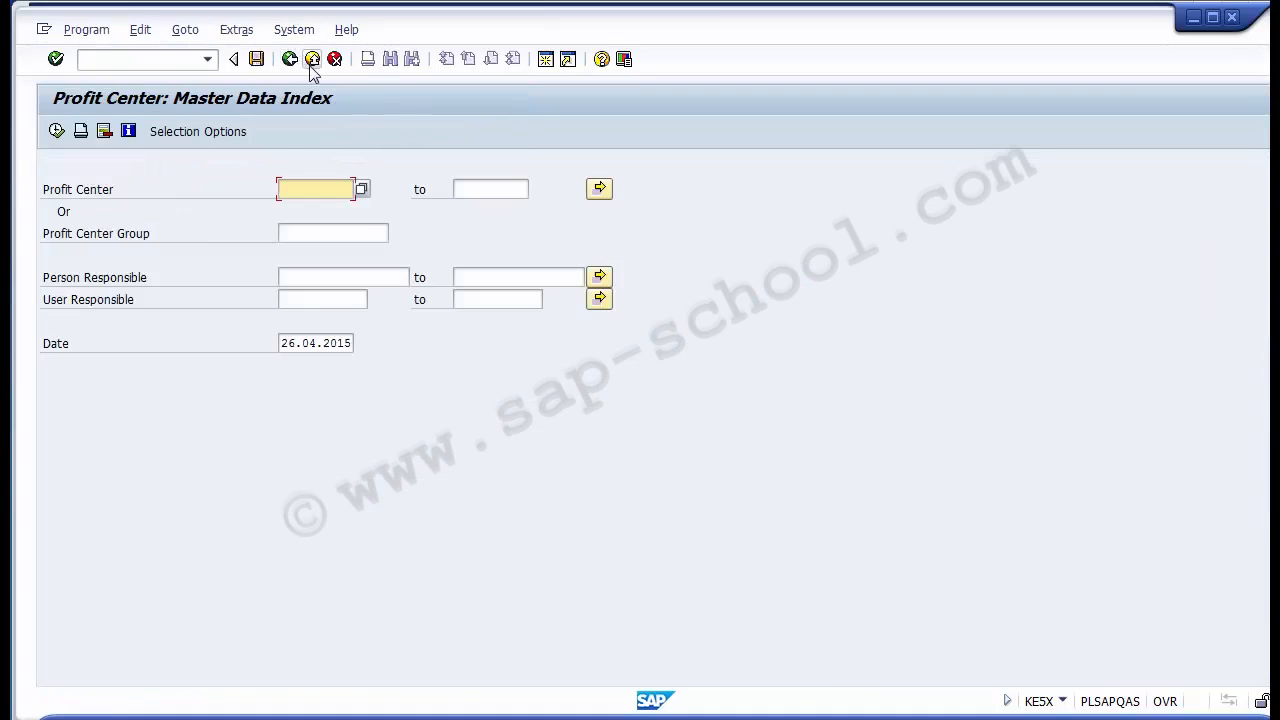
{"action": "left_click", "coordinate": [312, 62]}
{"action": "left_click", "coordinate": [312, 60]}
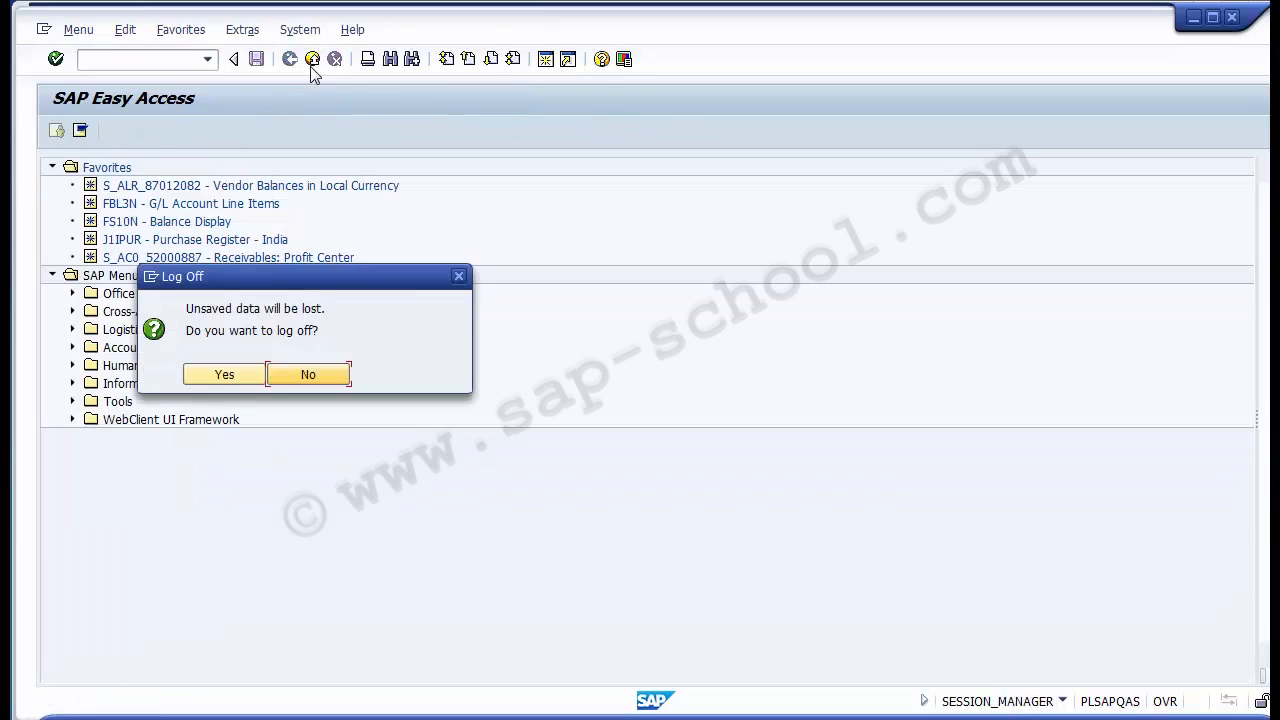
{"action": "left_click", "coordinate": [303, 370]}
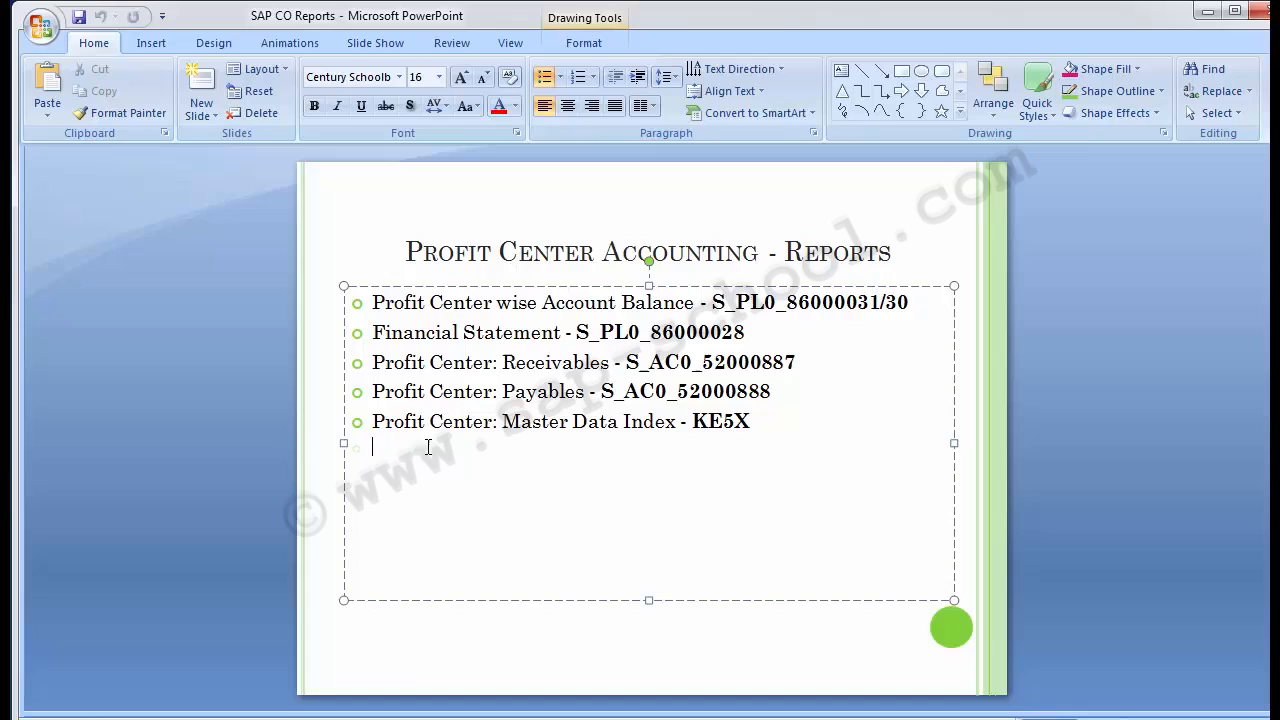
- Copy the Orders: Actual/Plan/Variance transaction code S_ALR_87012993 from the Internal Order - Reports slide and switch to SAP Easy Access
{"action": "left_click", "coordinate": [188, 396]}
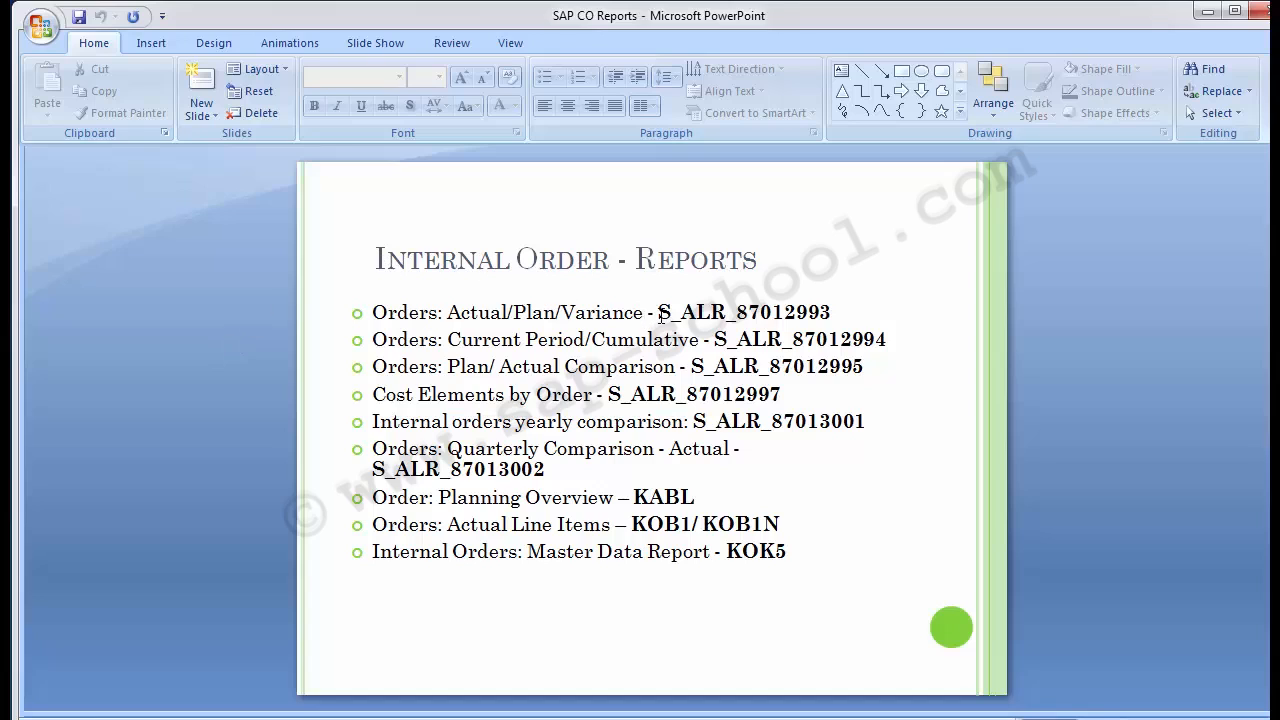
{"action": "left_click_drag", "start_coordinate": [658, 313], "coordinate": [832, 313]}
{"action": "key", "text": "ctrl+c"}
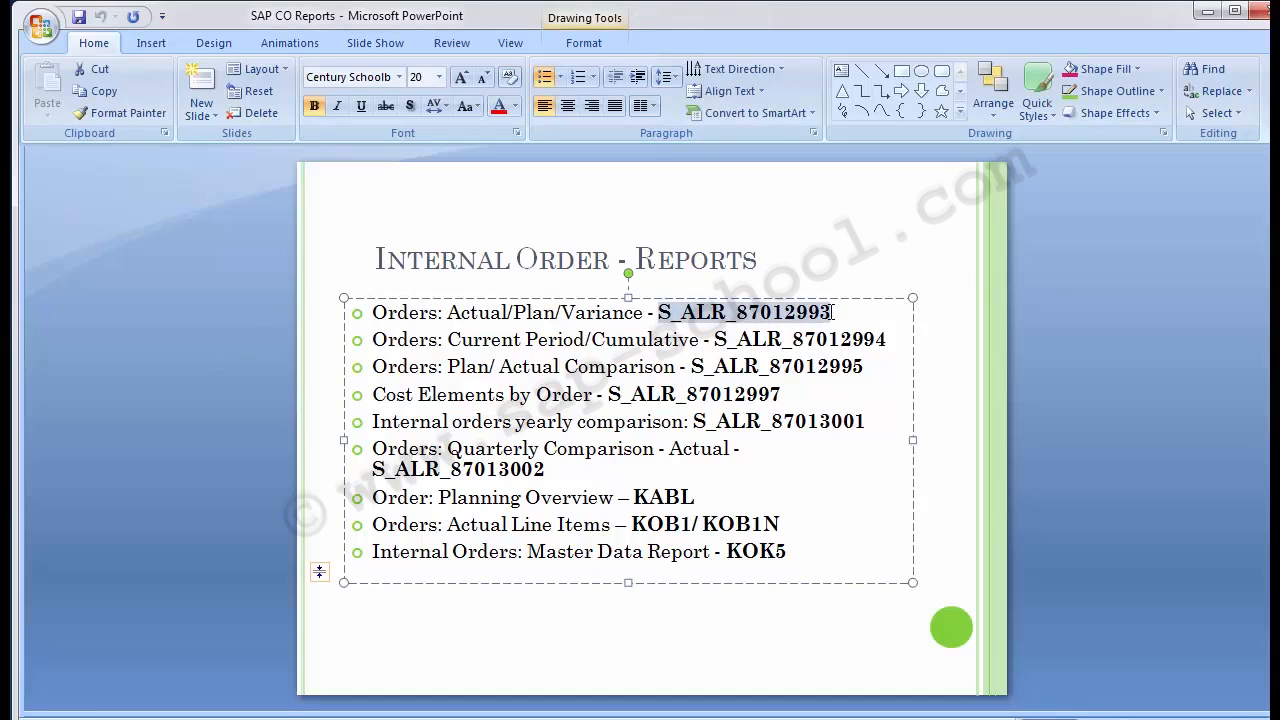
{"action": "left_click", "coordinate": [262, 466]}
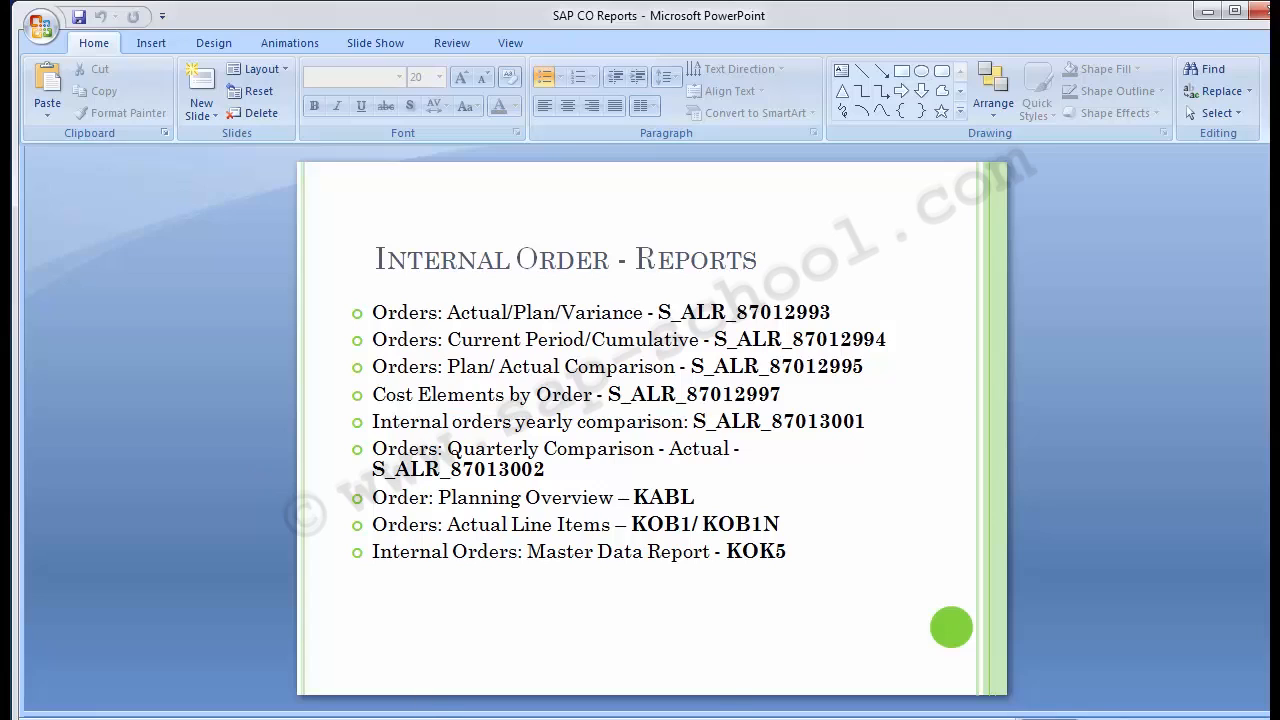
{"action": "mouse_move", "coordinate": [487, 712]}
{"action": "left_click", "coordinate": [549, 664]}
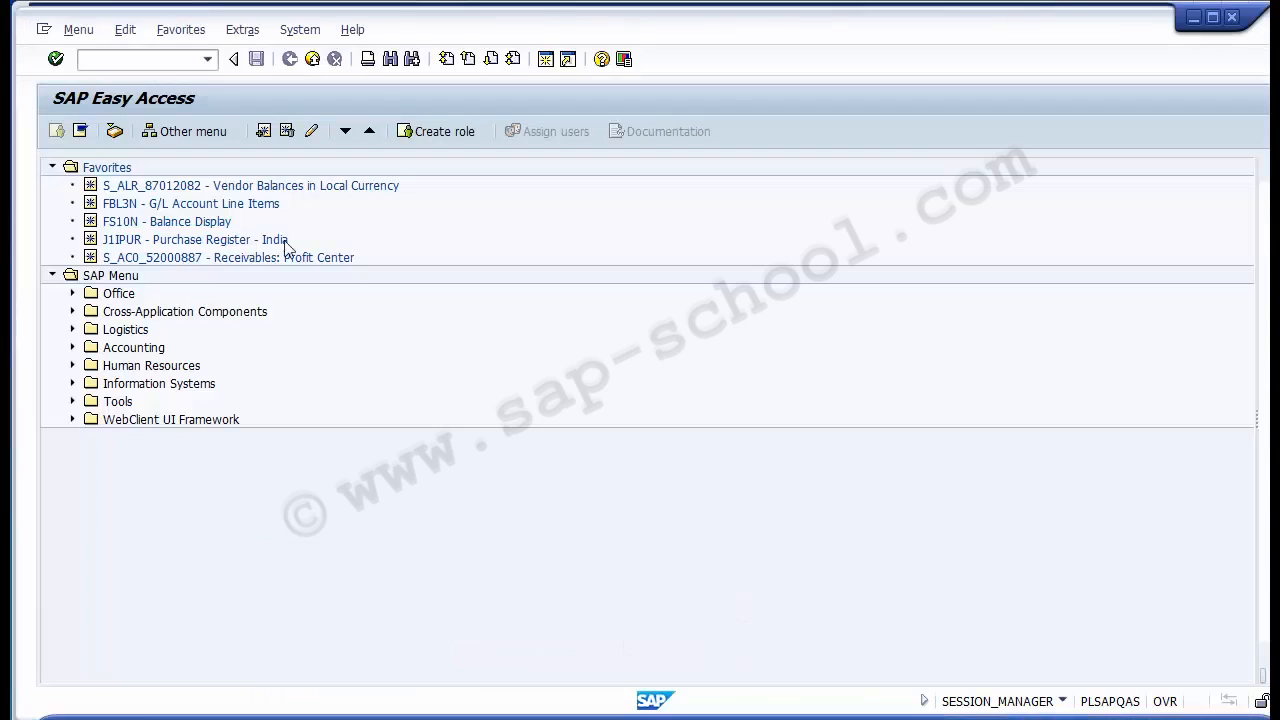
- Paste the copied transaction code S_ALR_87012993 and run it to open the Orders: Actual/Plan/Variance selection screen
{"action": "left_click", "coordinate": [131, 63]}
{"action": "key", "text": "ctrl+v"}
{"action": "left_click", "coordinate": [102, 60], "text": "shift"}
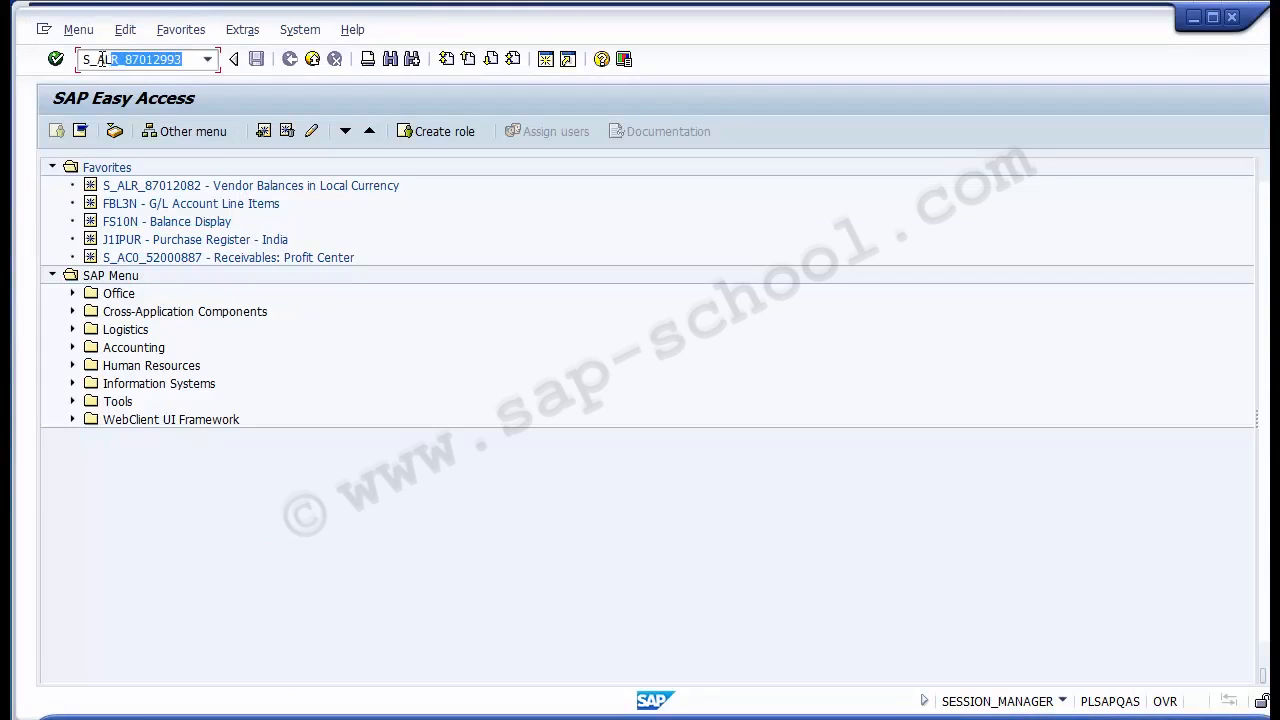
{"action": "left_click", "coordinate": [80, 60], "text": "shift"}
{"action": "left_click", "coordinate": [193, 61]}
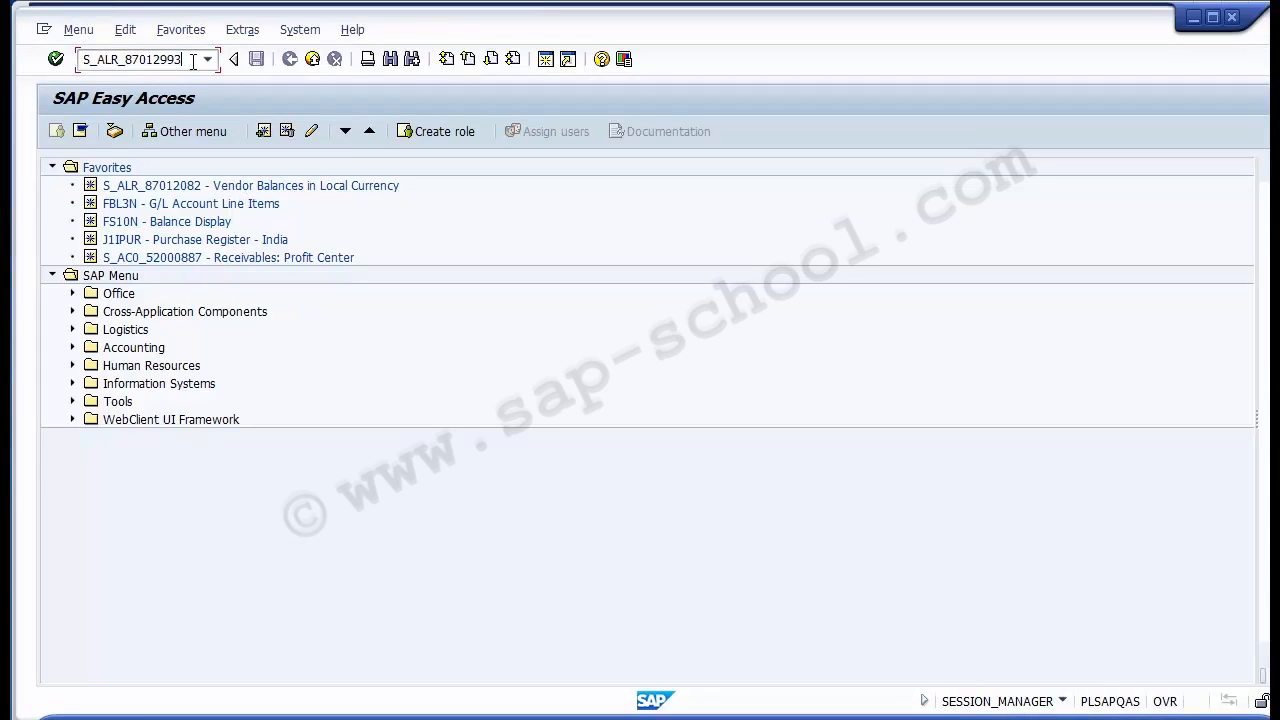
{"action": "left_click", "coordinate": [56, 59]}
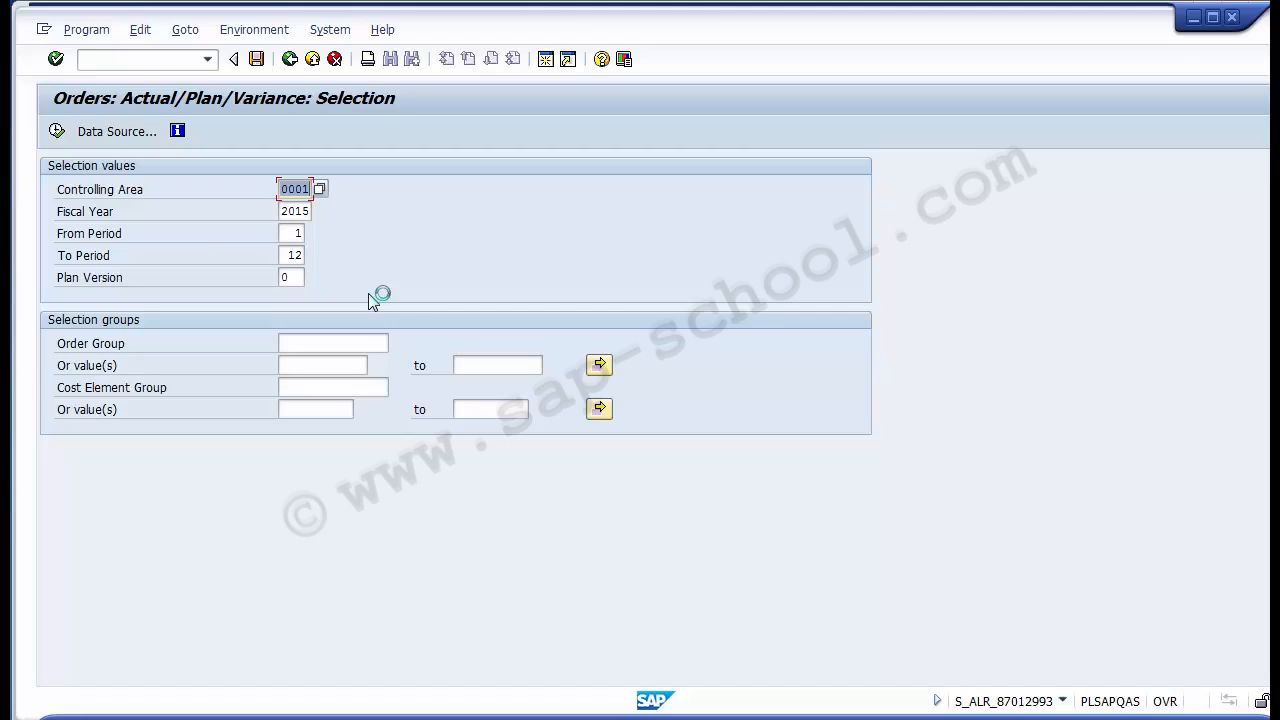
- Set the controlling area to 1000 and the fiscal year to 2014, keeping periods 1 to 12
{"action": "type", "text": "1000"}
{"action": "key", "text": "Tab"}
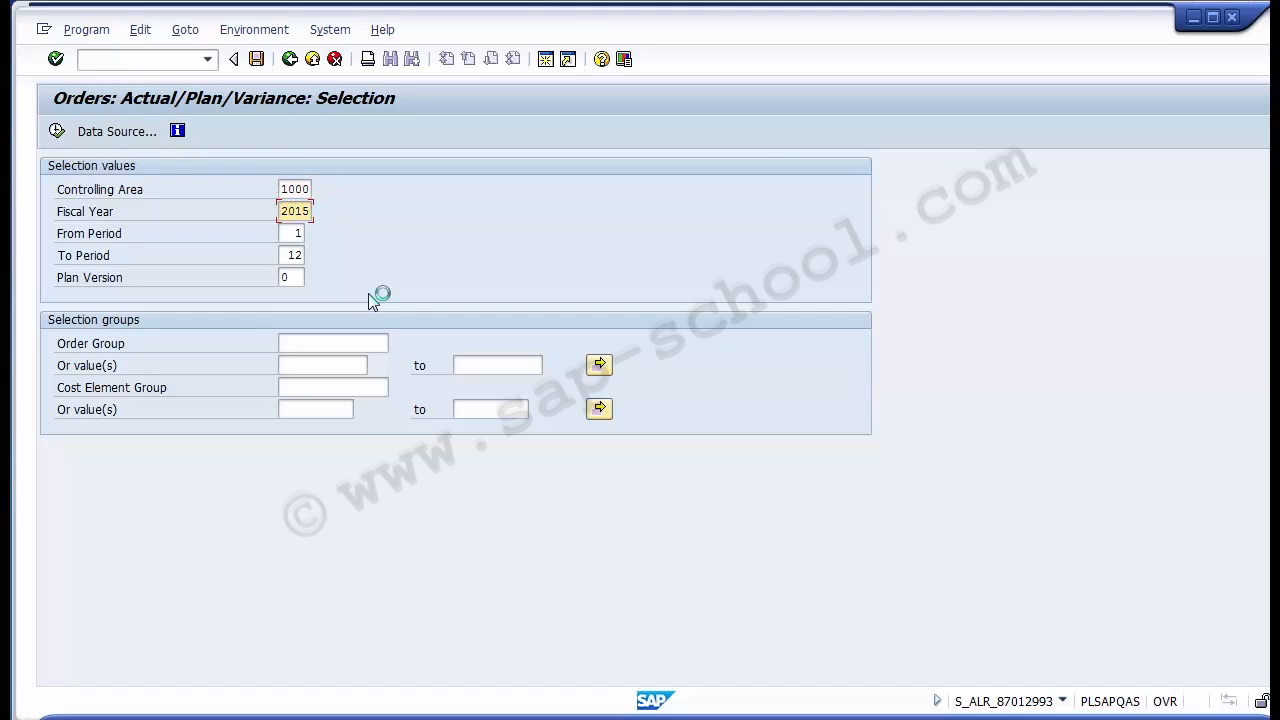
{"action": "type", "text": "2014"}
{"action": "key", "text": "Tab"}
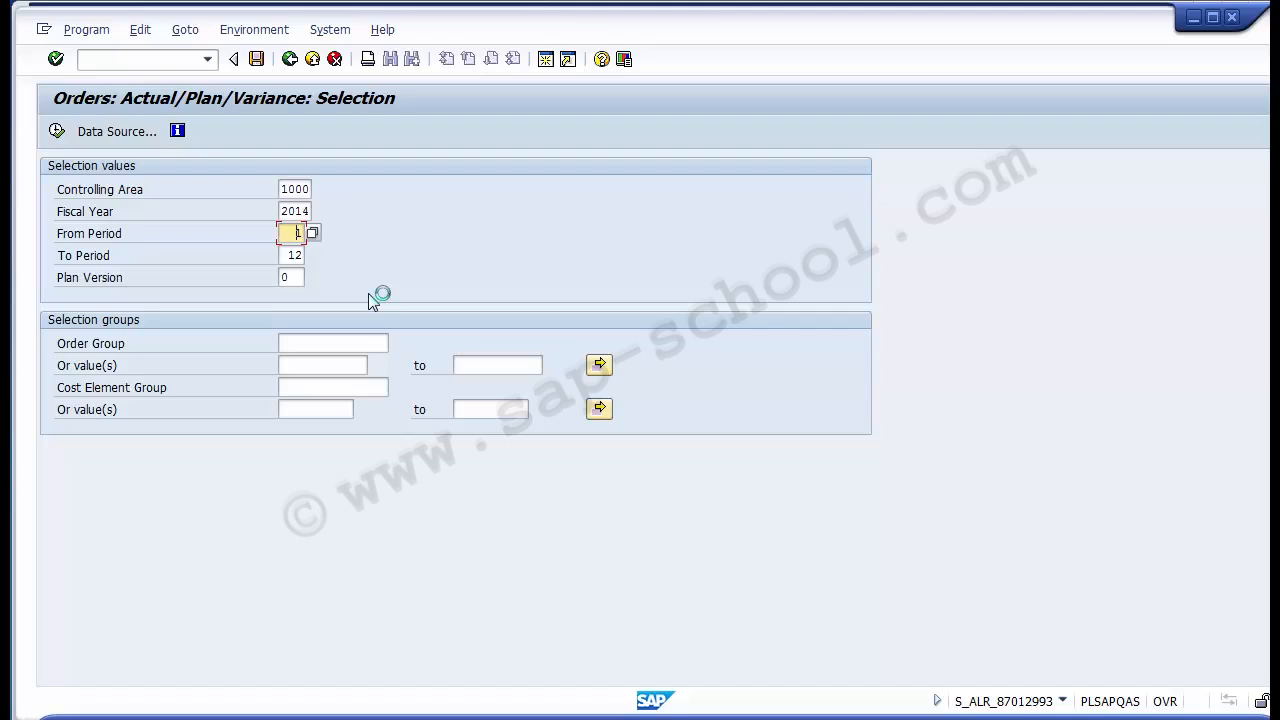
{"action": "key", "text": "Tab"}
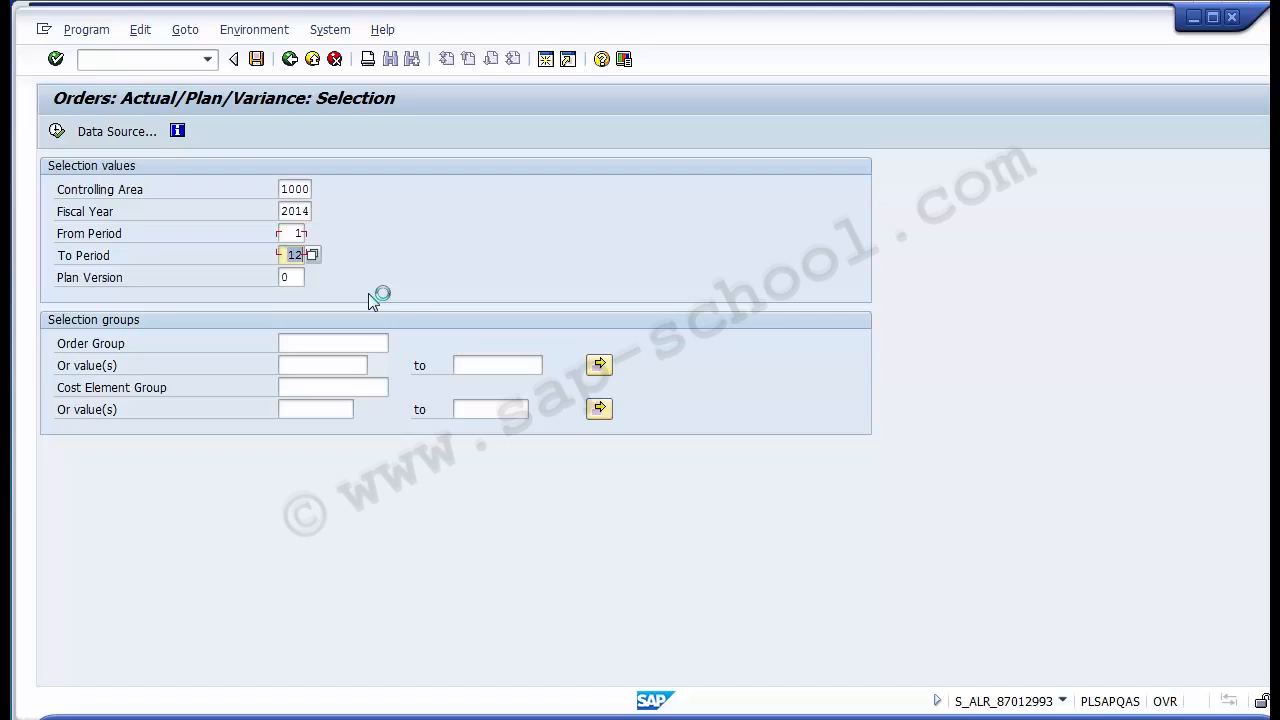
{"action": "key", "text": "Tab"}
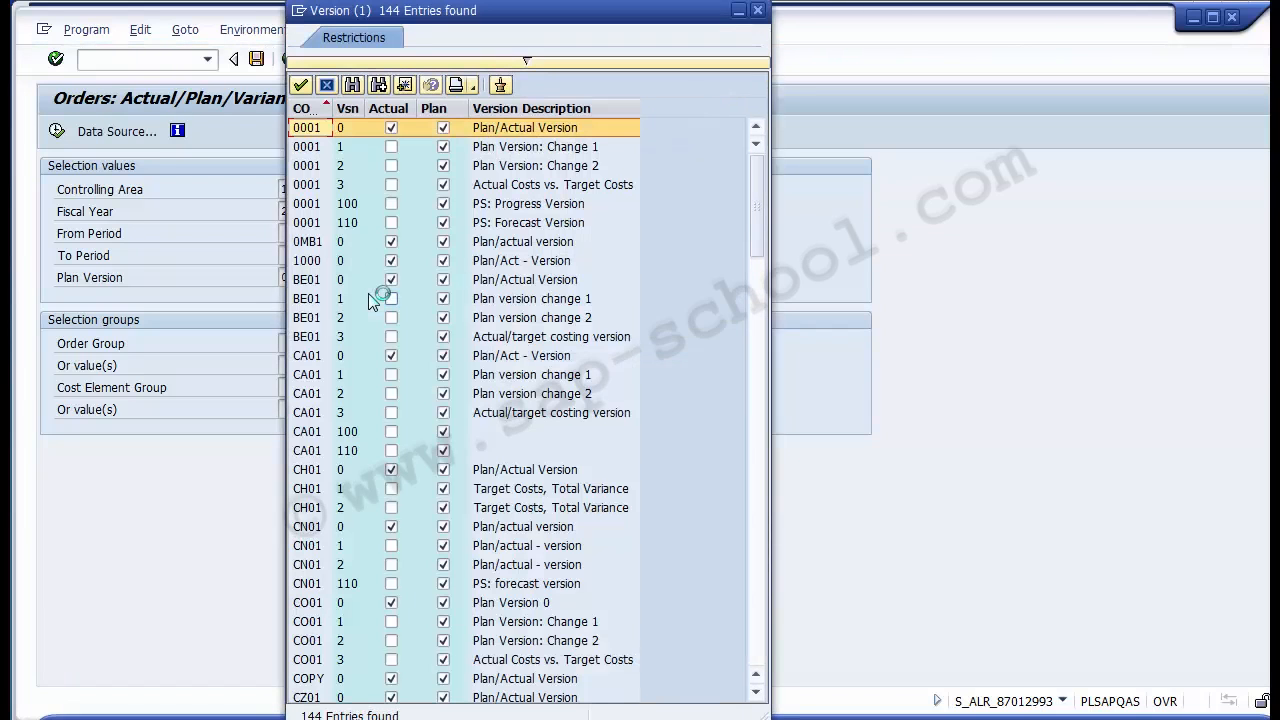
- Choose plan version 0, Plan/Act - Version, of controlling area 1000 from the list of possible versions
{"action": "key", "text": "Down"}
{"action": "key", "text": "Down"}
{"action": "key", "text": "Down"}
{"action": "key", "text": "Down"}
{"action": "key", "text": "Down"}
{"action": "key", "text": "Up"}
{"action": "key", "text": "Up"}
{"action": "key", "text": "Up"}
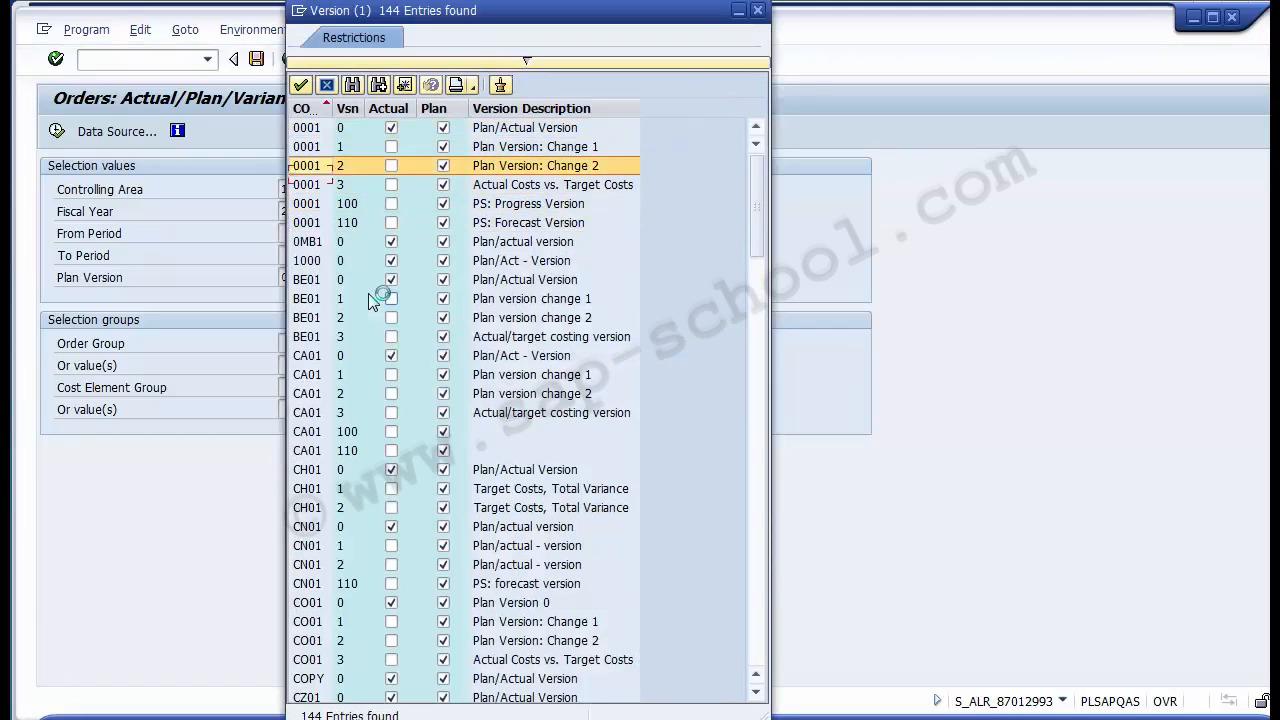
{"action": "key", "text": "Up"}
{"action": "key", "text": "Up"}
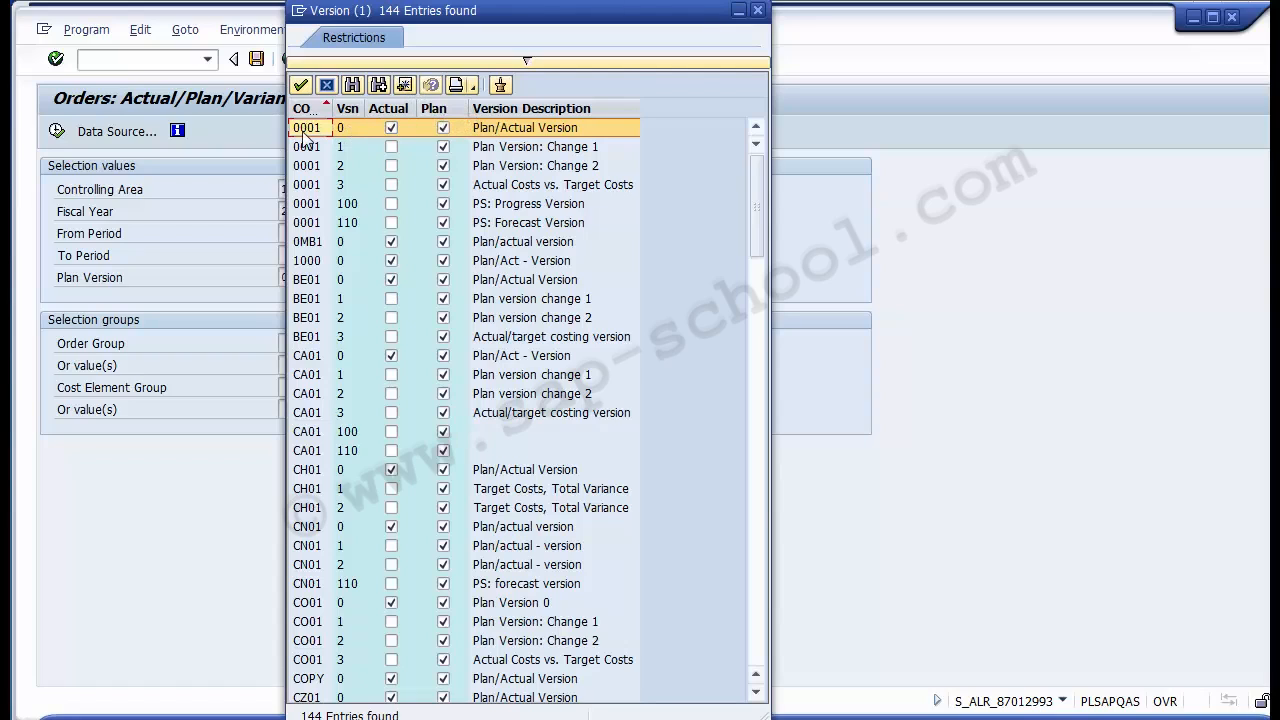
{"action": "left_click", "coordinate": [310, 261]}
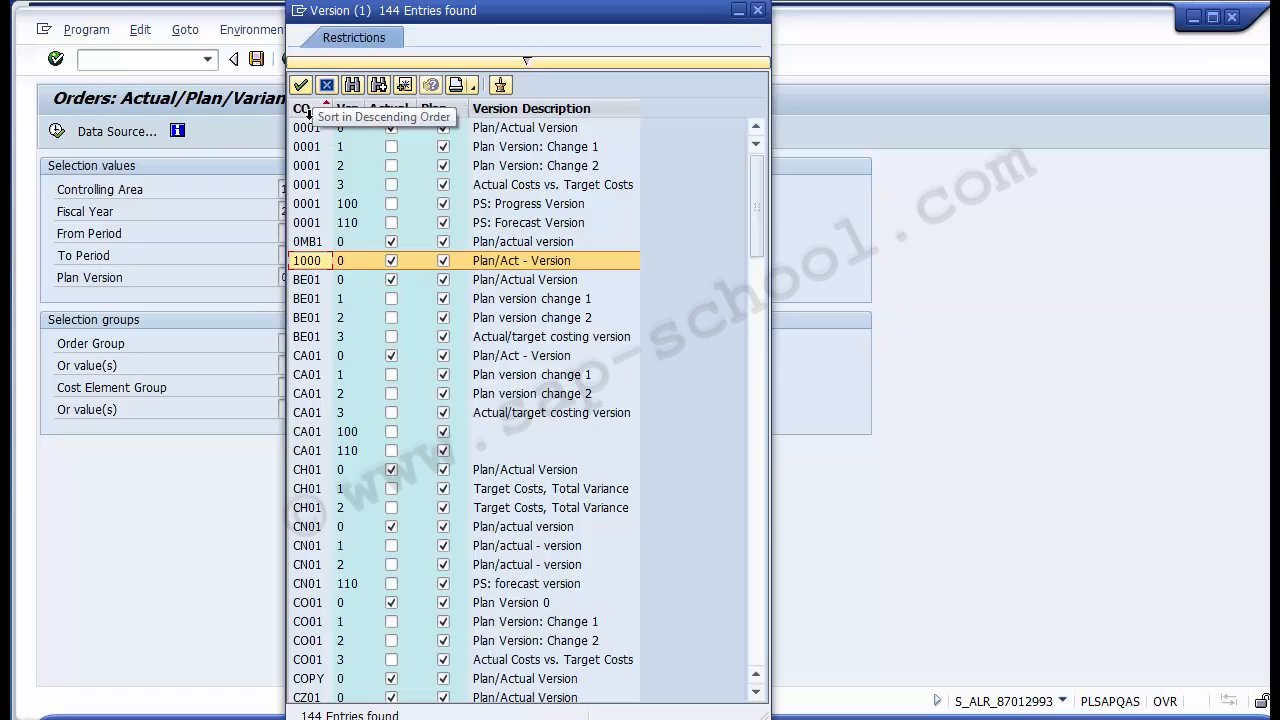
{"action": "double_click", "coordinate": [348, 263]}
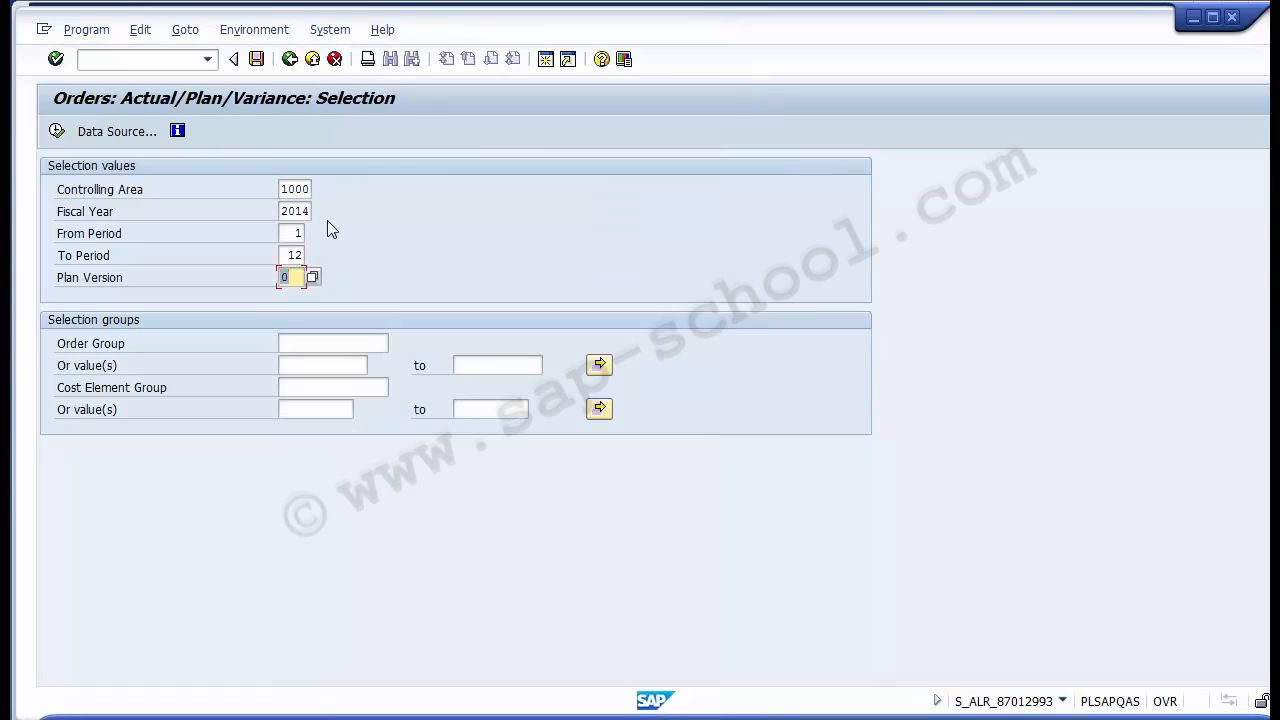
{"action": "left_click", "coordinate": [307, 192]}
{"action": "key", "text": "Down"}
{"action": "key", "text": "Down"}
{"action": "key", "text": "Down"}
{"action": "key", "text": "Down"}
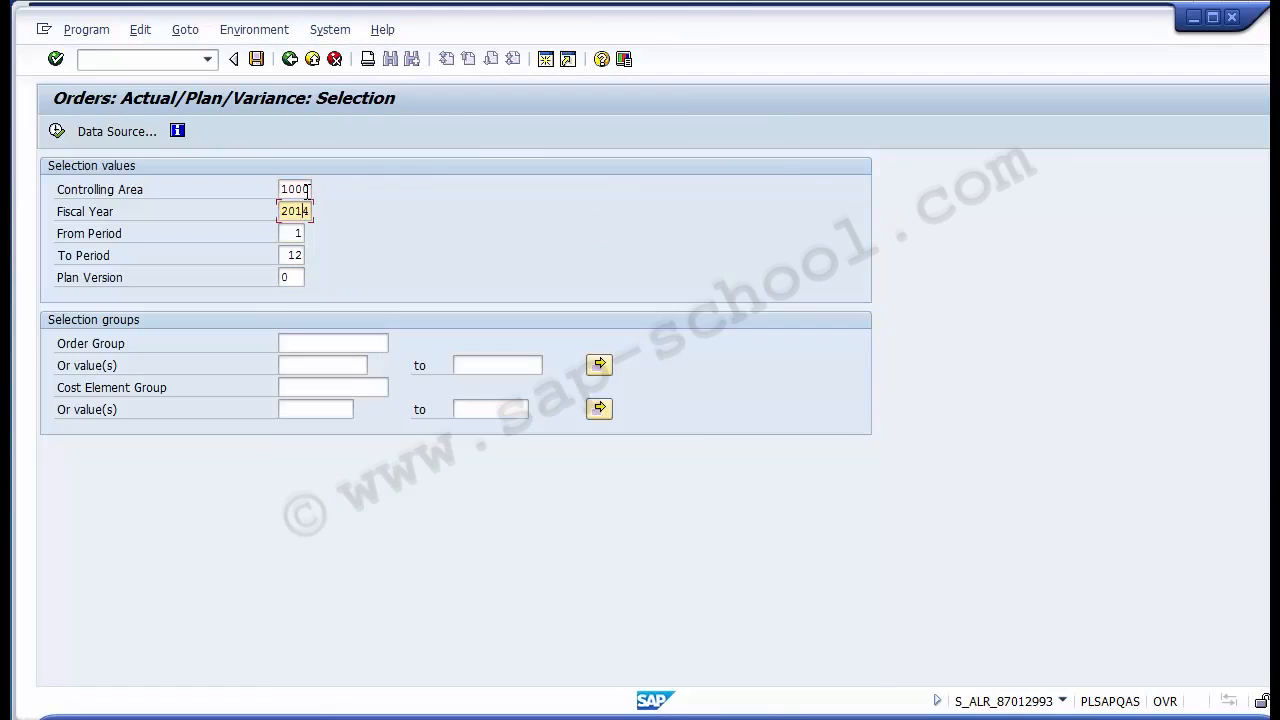
- Review the selection values for controlling area, fiscal year, periods and plan version in the order variance report
{"action": "key", "text": "Up"}
{"action": "key", "text": "Up"}
{"action": "key", "text": "Up"}
{"action": "key", "text": "Up"}
{"action": "key", "text": "Up"}
{"action": "key", "text": "Up"}
{"action": "key", "text": "Up"}
{"action": "key", "text": "Up"}
{"action": "key", "text": "Up"}
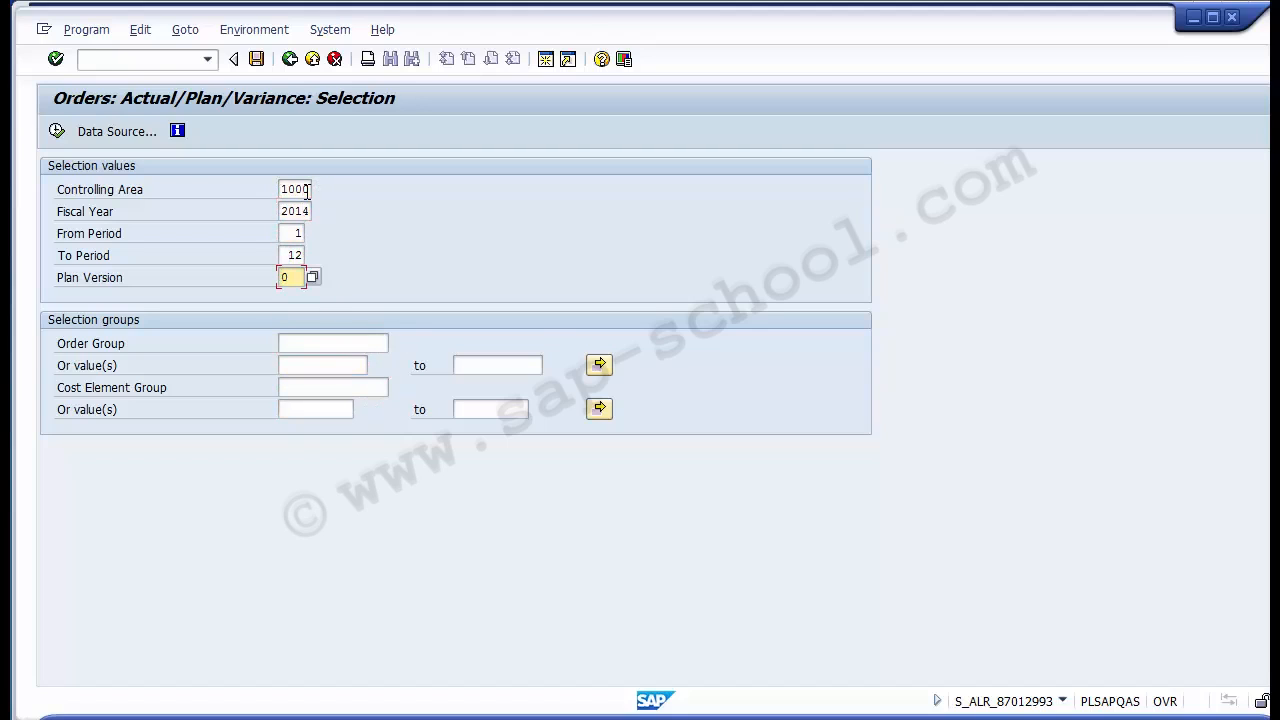
{"action": "key", "text": "Up"}
{"action": "key", "text": "Up"}
{"action": "key", "text": "Up"}
{"action": "key", "text": "Down"}
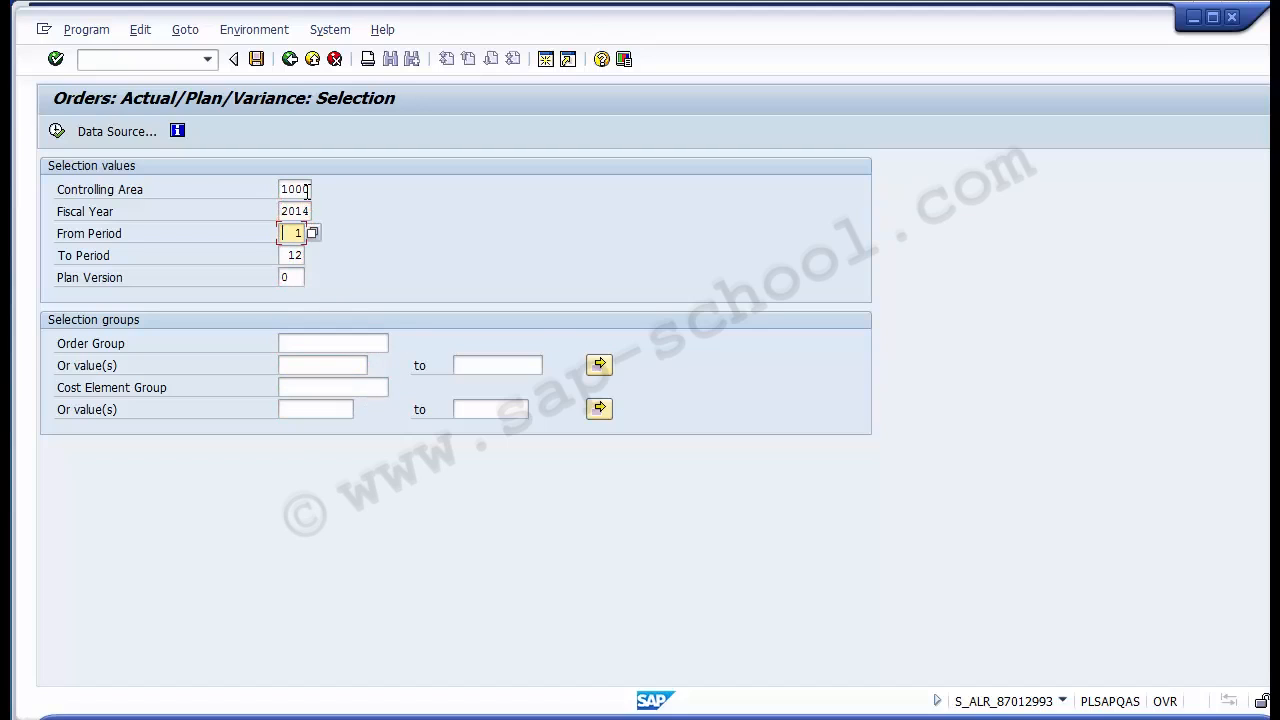
{"action": "key", "text": "Down"}
{"action": "key", "text": "Down"}
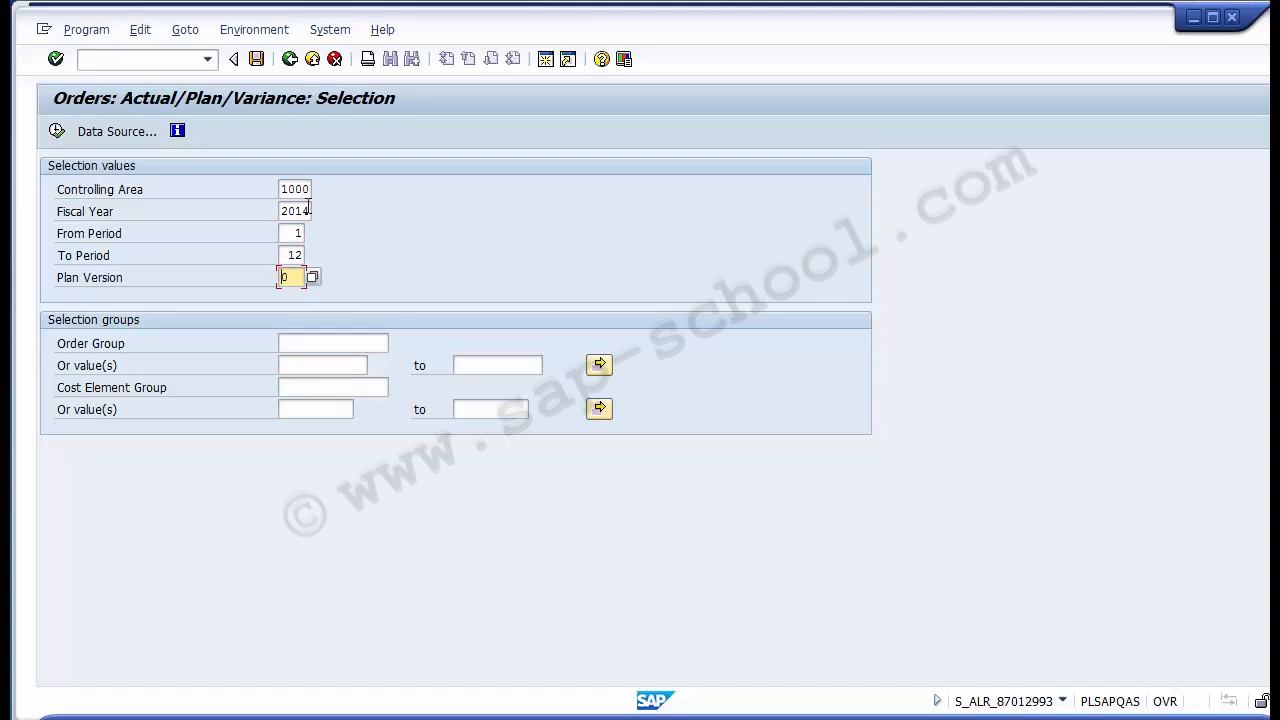
- Review the order group and cost element group selection fields and their value ranges
{"action": "left_click", "coordinate": [308, 365]}
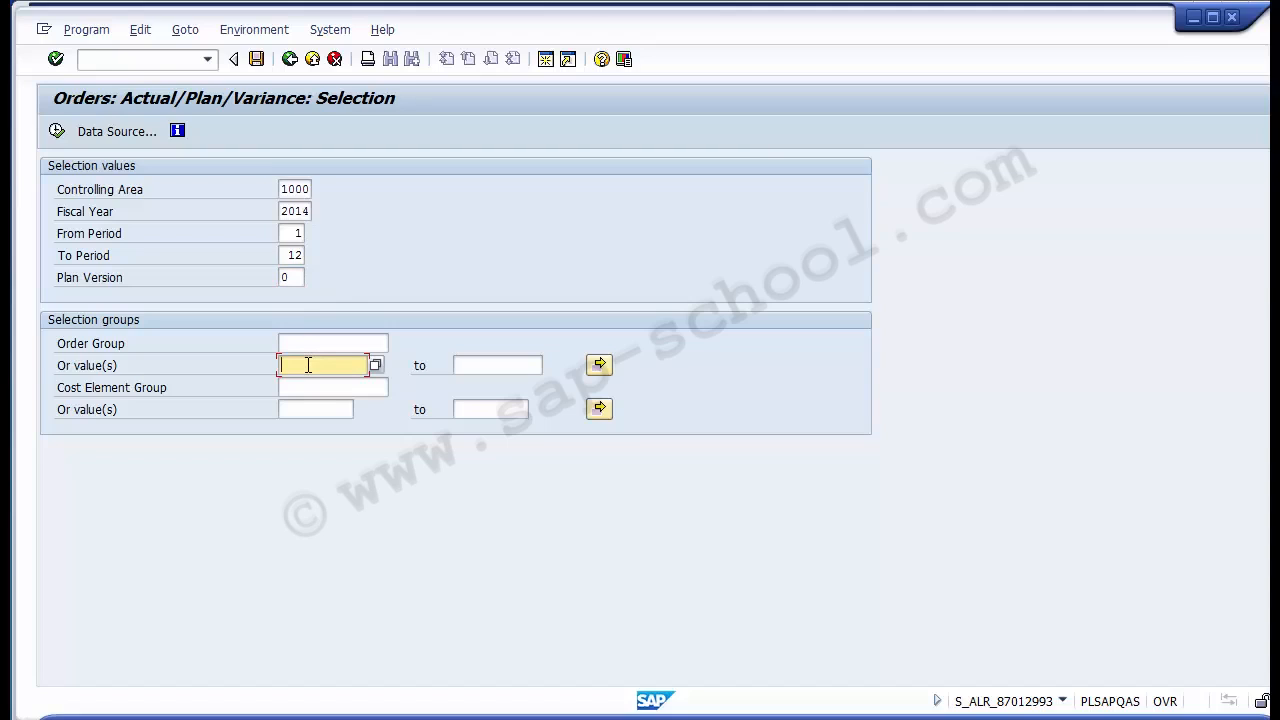
{"action": "left_click", "coordinate": [466, 366]}
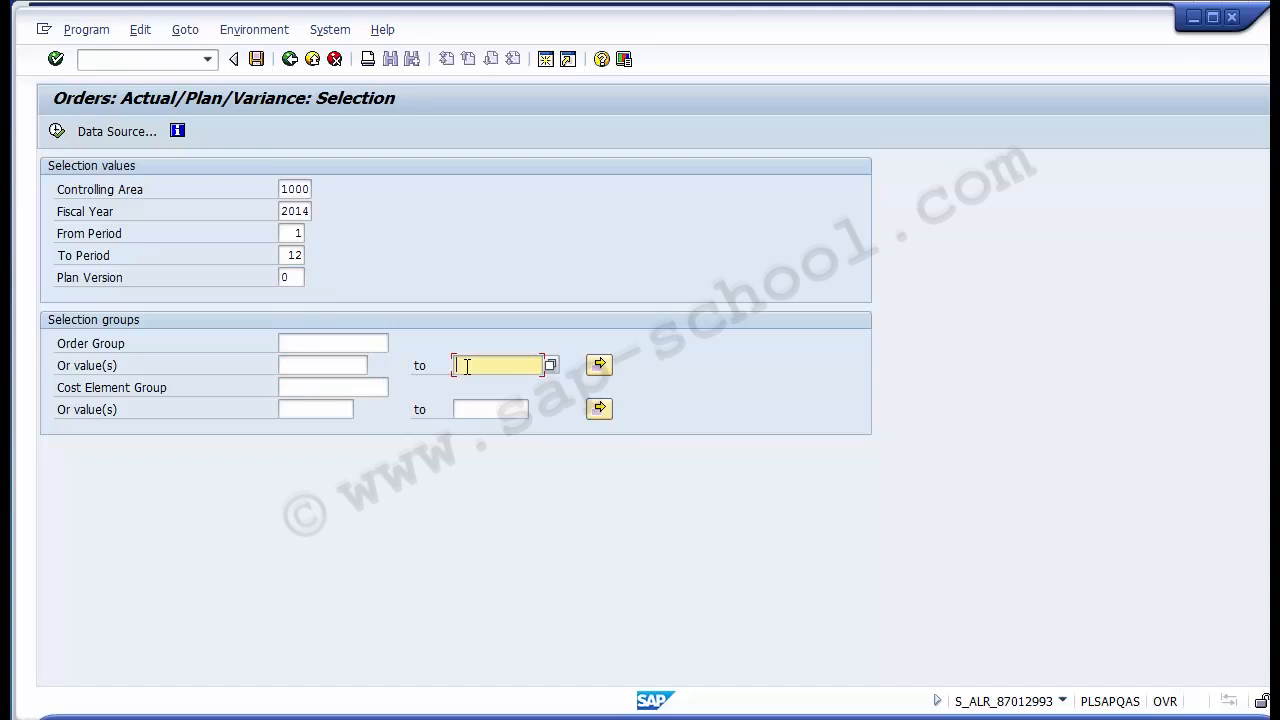
{"action": "left_click", "coordinate": [324, 410]}
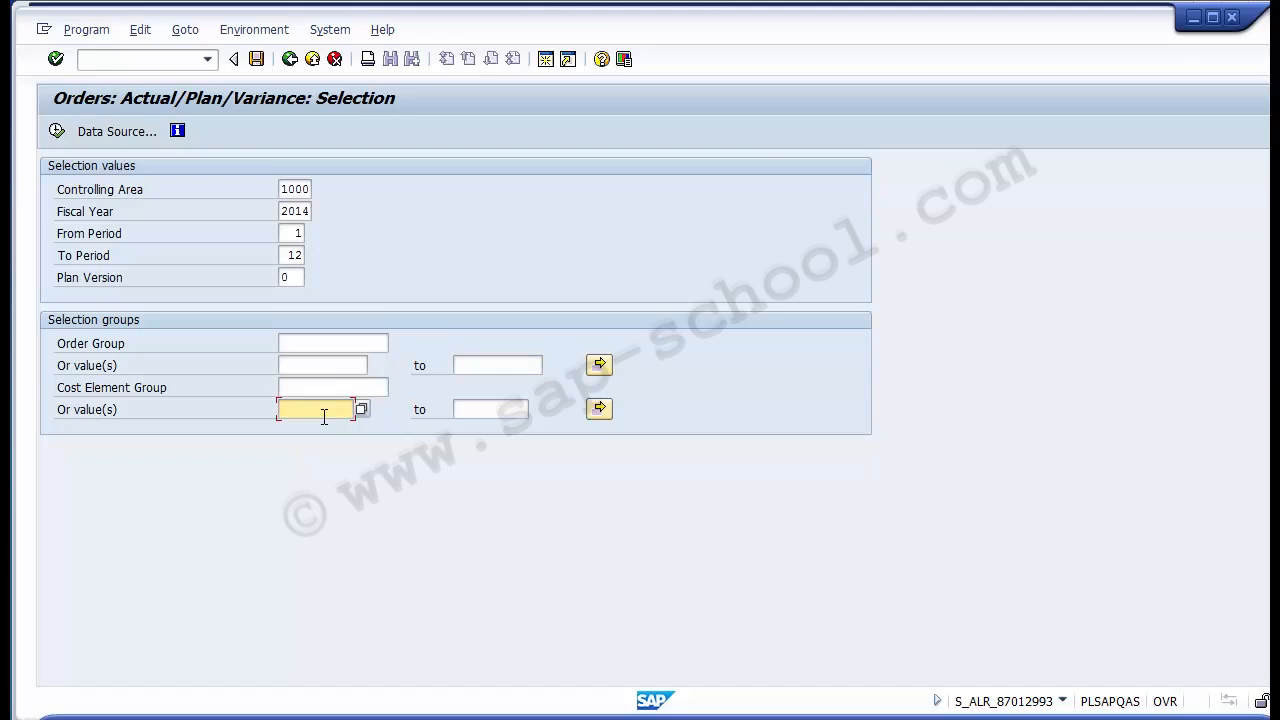
{"action": "key", "text": "Up"}
{"action": "key", "text": "Up"}
{"action": "key", "text": "Up"}
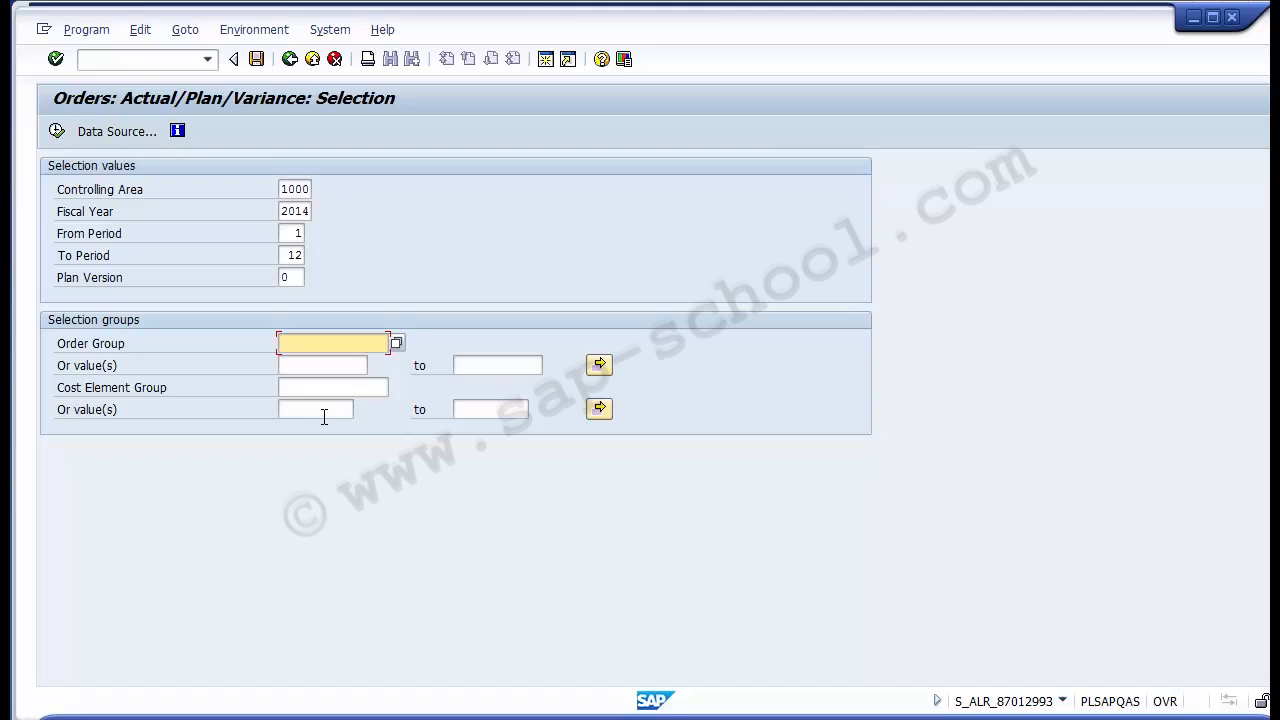
{"action": "key", "text": "Down"}
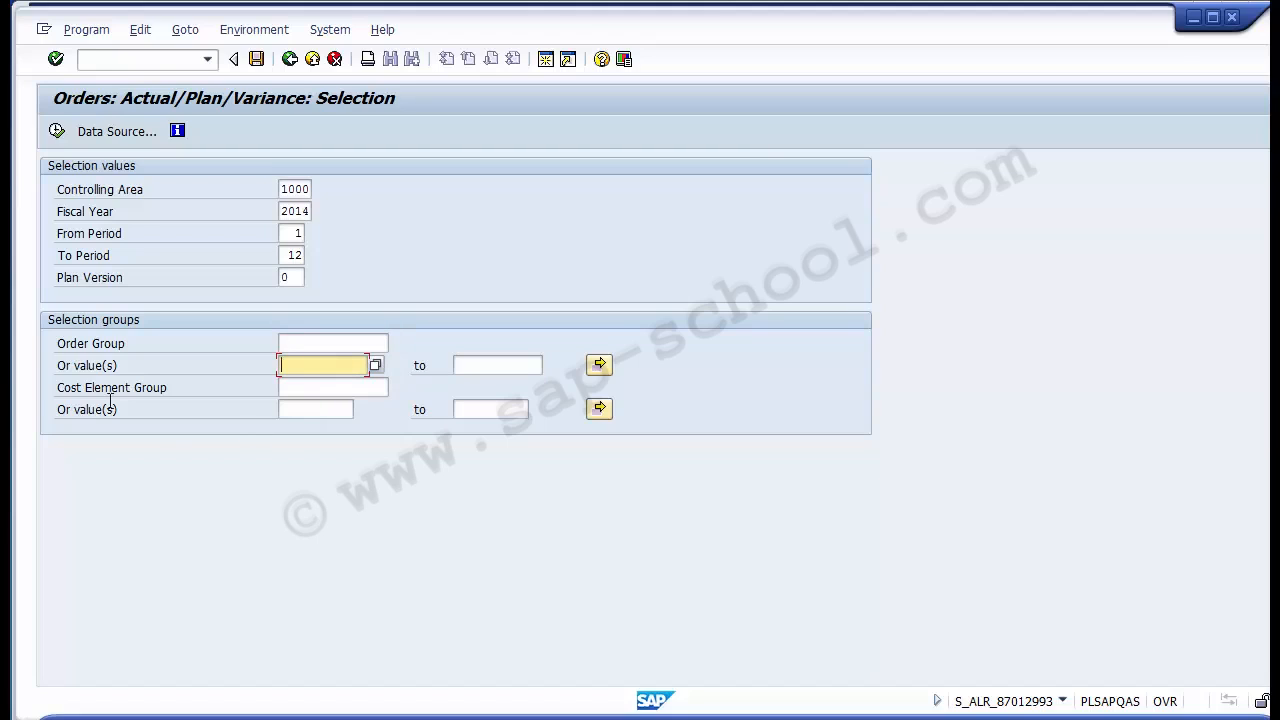
{"action": "left_click", "coordinate": [376, 366]}
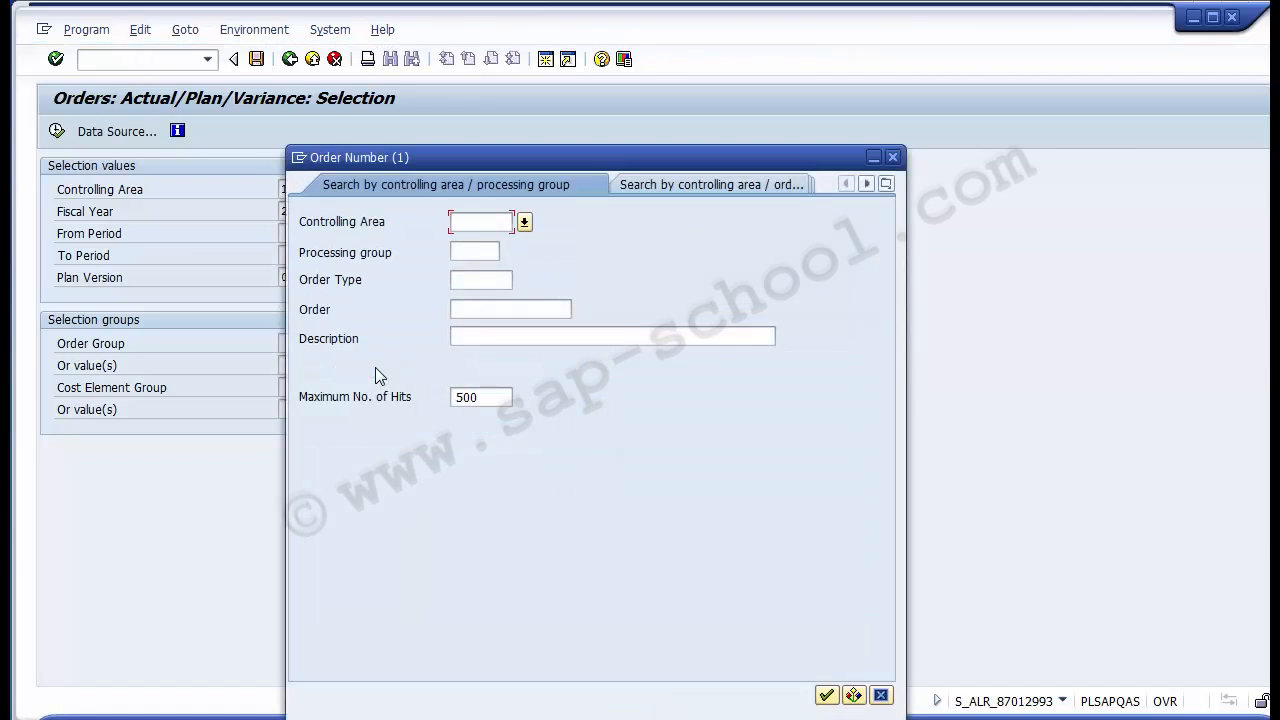
{"action": "type", "text": "1000"}
{"action": "key", "text": "Return"}
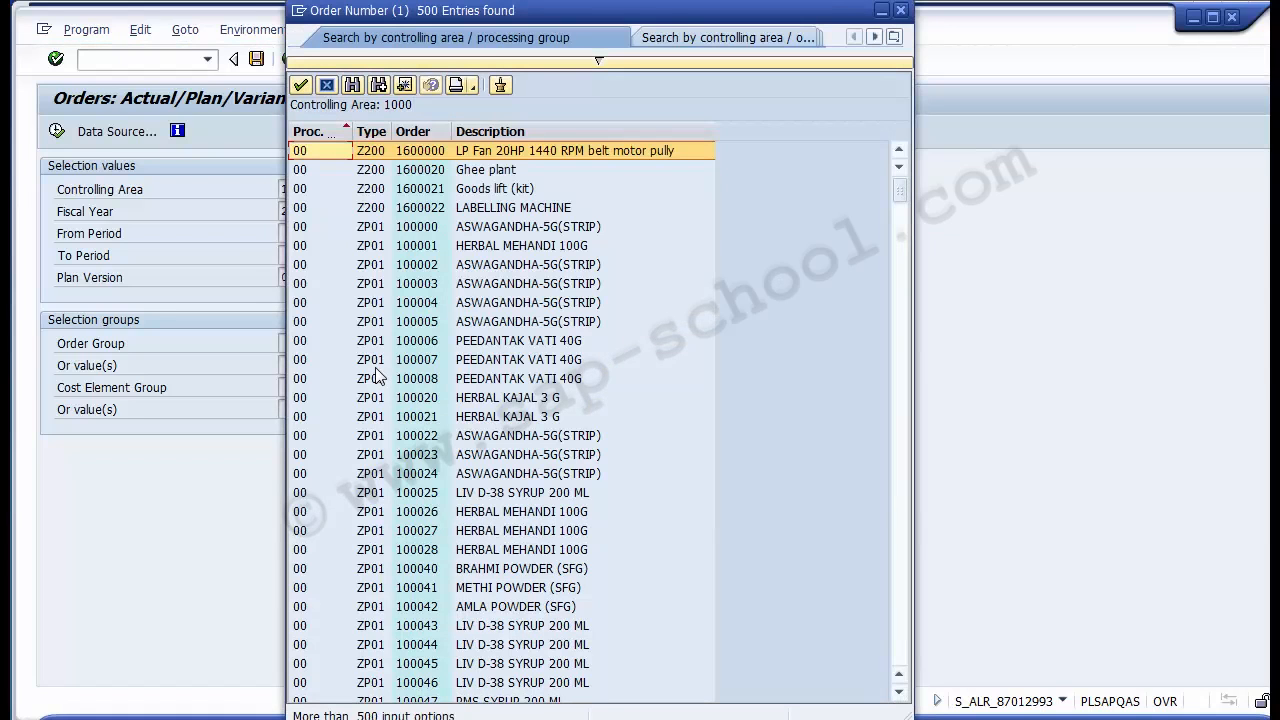
{"action": "key", "text": "Down"}
{"action": "key", "text": "Down"}
{"action": "key", "text": "Down"}
{"action": "key", "text": "Down"}
{"action": "key", "text": "Down"}
{"action": "key", "text": "Down"}
{"action": "key", "text": "Down"}
{"action": "key", "text": "Down"}
{"action": "key", "text": "Down"}
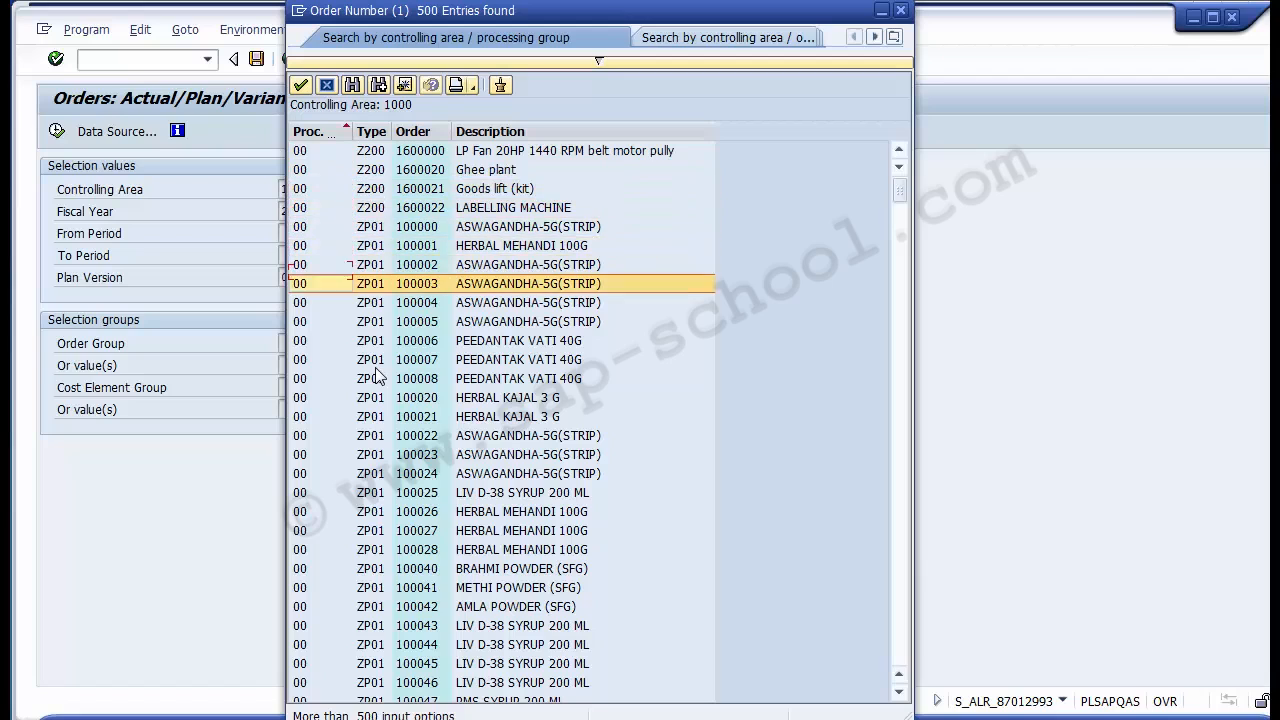
{"action": "key", "text": "Down"}
{"action": "key", "text": "Down"}
{"action": "key", "text": "Down"}
{"action": "key", "text": "Down"}
{"action": "key", "text": "Down"}
{"action": "key", "text": "Down"}
{"action": "key", "text": "Down"}
{"action": "key", "text": "Down"}
{"action": "key", "text": "Down"}
{"action": "key", "text": "Down"}
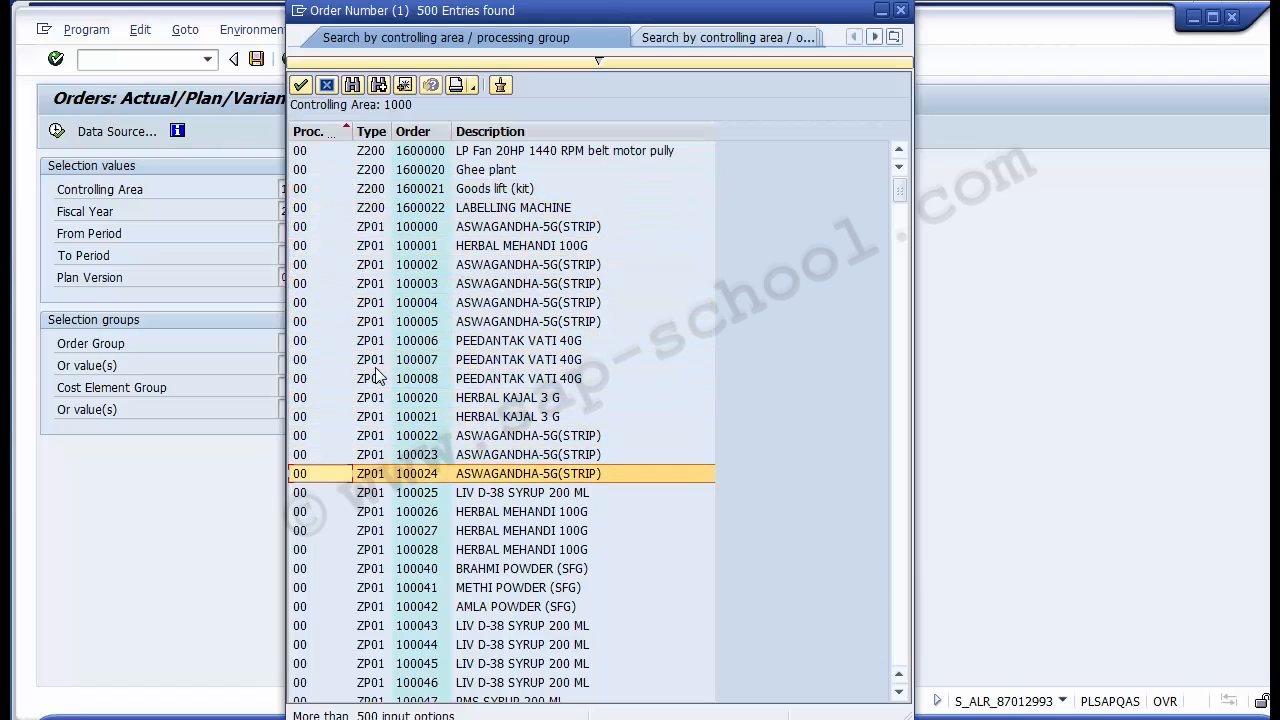
{"action": "key", "text": "Down"}
{"action": "key", "text": "Down"}
{"action": "key", "text": "Down"}
{"action": "key", "text": "Down"}
{"action": "key", "text": "Down"}
{"action": "key", "text": "Down"}
{"action": "key", "text": "Down"}
{"action": "key", "text": "Down"}
{"action": "key", "text": "Down"}
{"action": "key", "text": "Down"}
{"action": "key", "text": "Up"}
{"action": "key", "text": "Up"}
{"action": "key", "text": "Up"}
{"action": "key", "text": "Up"}
{"action": "key", "text": "Up"}
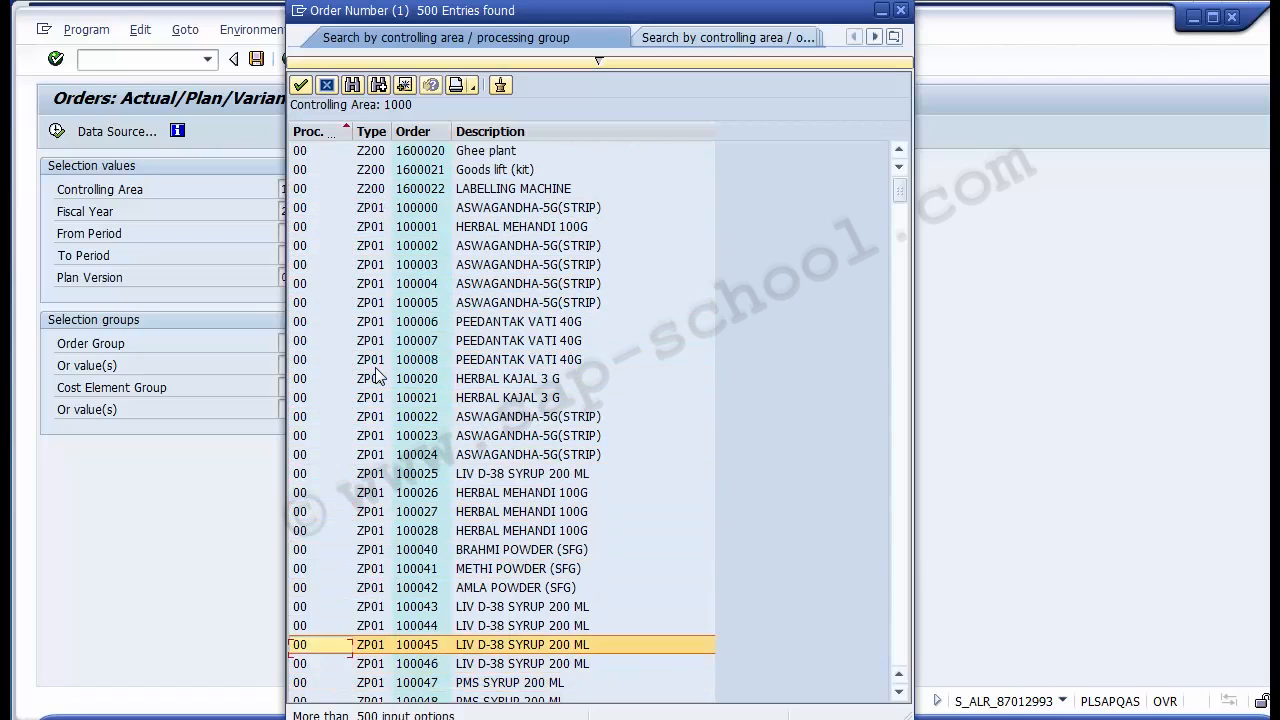
{"action": "key", "text": "Up"}
{"action": "key", "text": "Up"}
{"action": "key", "text": "Up"}
{"action": "key", "text": "Up"}
{"action": "key", "text": "Up"}
{"action": "key", "text": "Up"}
{"action": "key", "text": "Up"}
{"action": "key", "text": "Up"}
{"action": "key", "text": "Up"}
{"action": "key", "text": "Up"}
{"action": "key", "text": "Up"}
{"action": "key", "text": "Up"}
{"action": "key", "text": "Up"}
{"action": "key", "text": "Up"}
{"action": "key", "text": "Up"}
{"action": "key", "text": "Up"}
{"action": "key", "text": "Up"}
{"action": "key", "text": "Up"}
{"action": "key", "text": "Up"}
{"action": "key", "text": "Up"}
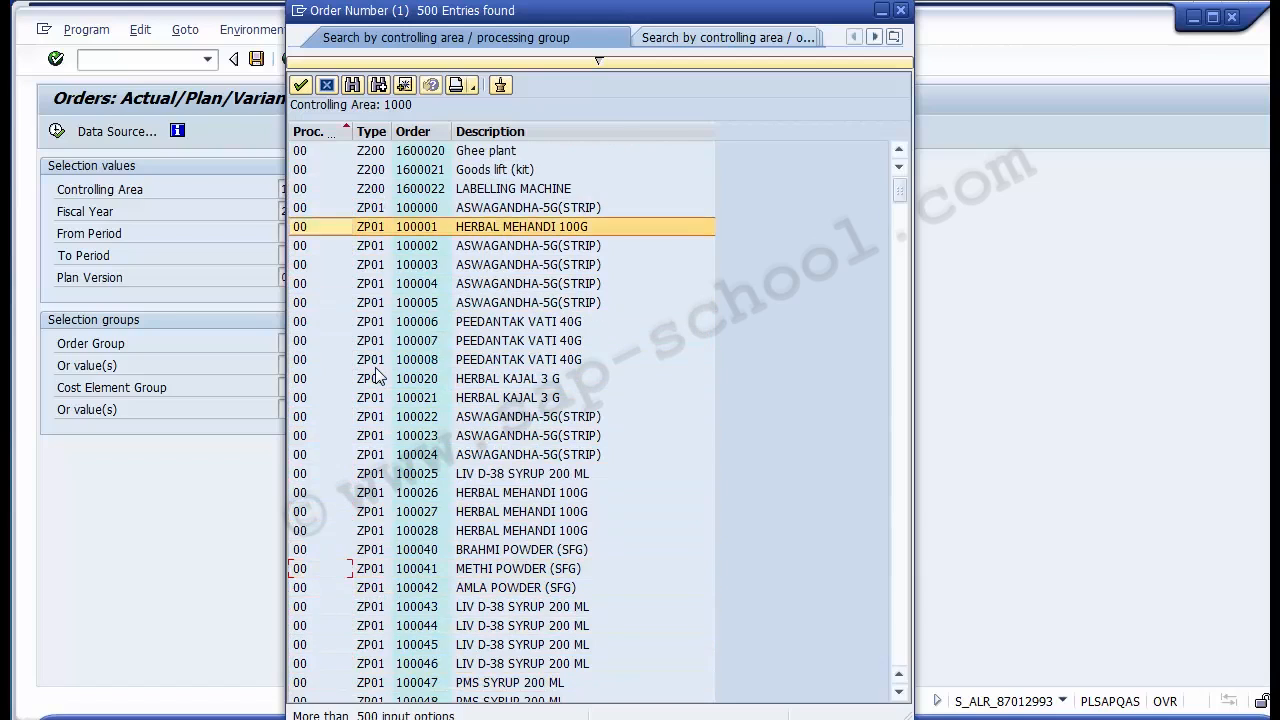
{"action": "key", "text": "Return"}
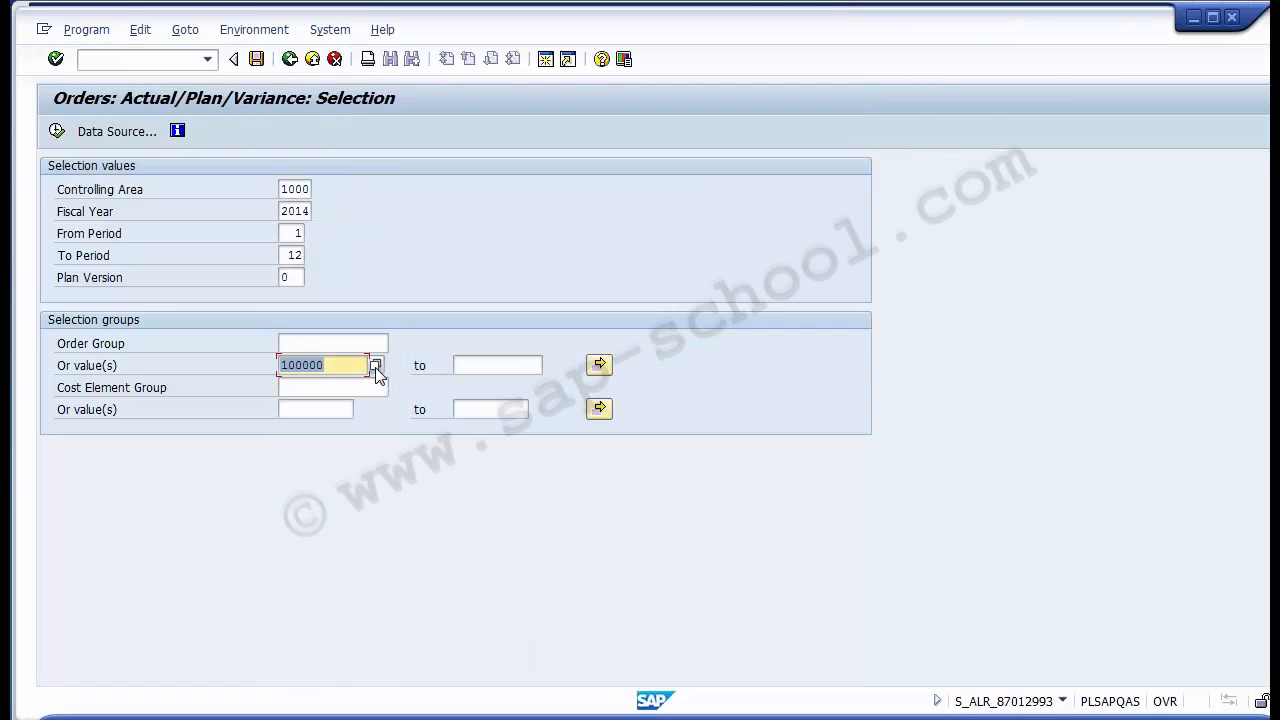
{"action": "key", "text": "Delete"}
- Search orders in controlling area 1000 and pick the first ZP01 order, ASWAGANDHA-5G(STRIP), as the start of the order range
{"action": "key", "text": "F4"}
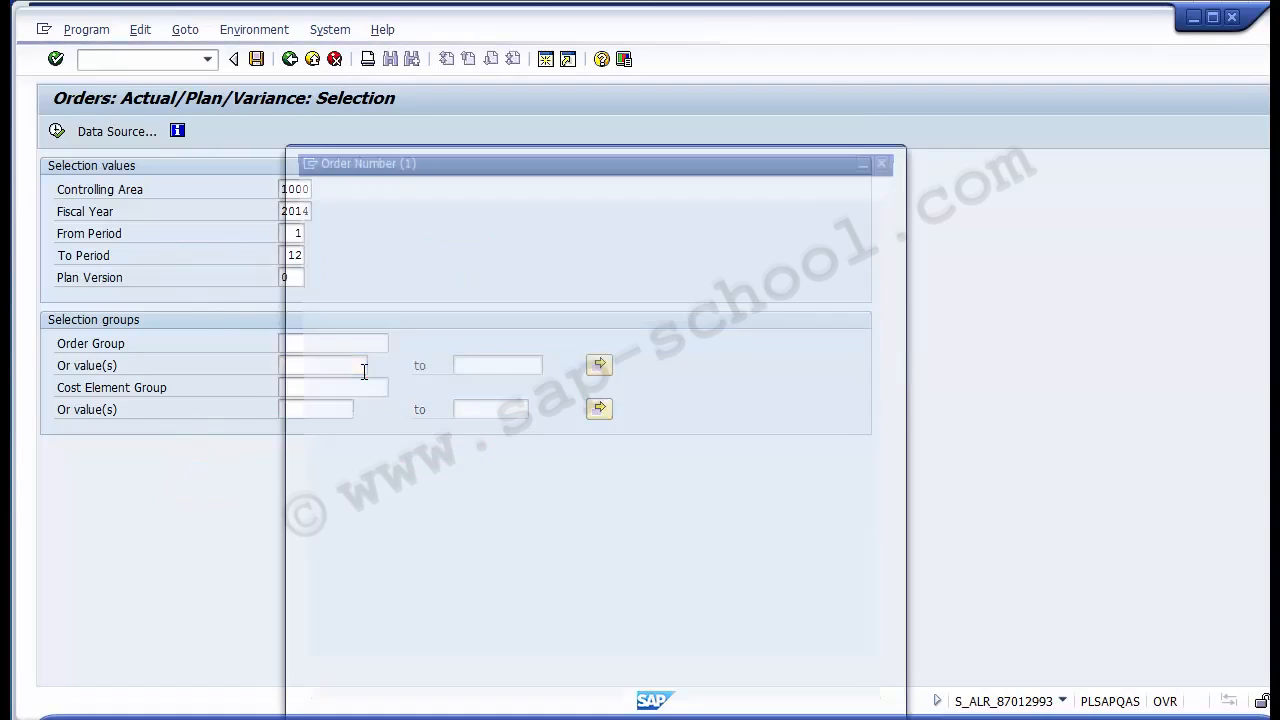
{"action": "type", "text": "1000"}
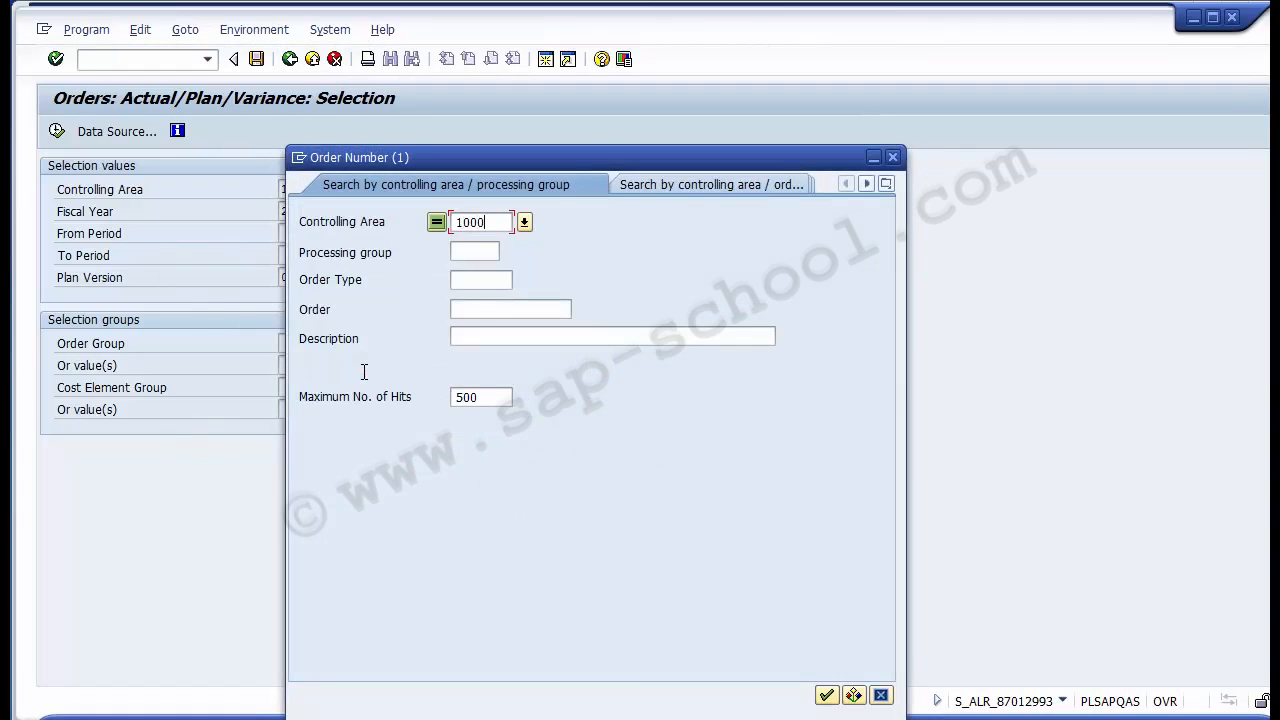
{"action": "key", "text": "Return"}
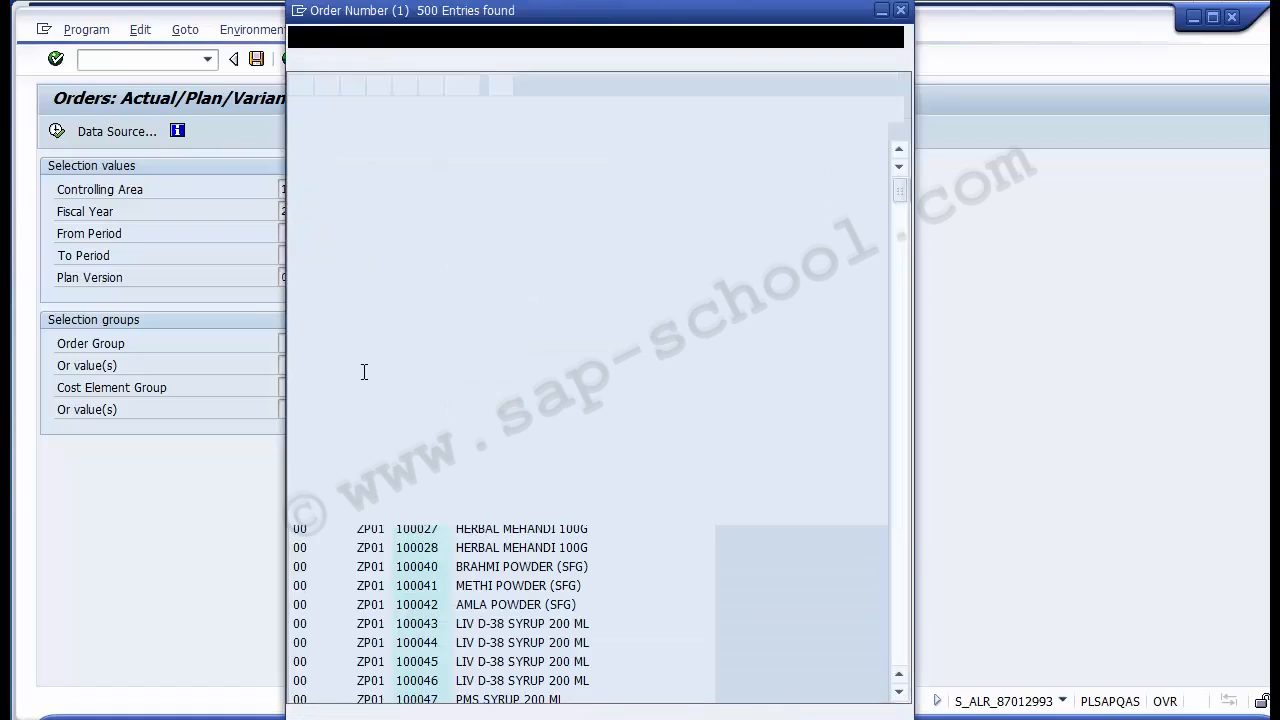
{"action": "key", "text": "Down"}
{"action": "key", "text": "Down"}
{"action": "key", "text": "Down"}
{"action": "key", "text": "Down"}
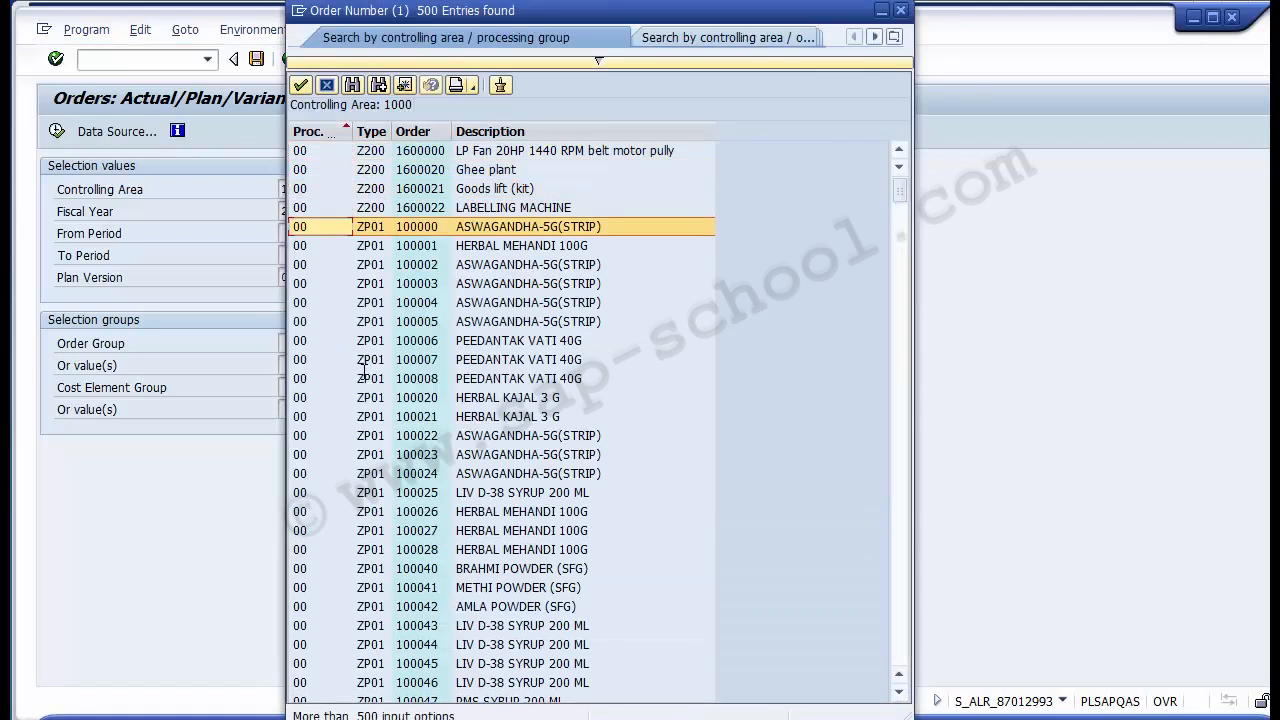
{"action": "key", "text": "Return"}
- Fill in the upper end of the order range by copying the starting order number and replacing its last three digits with 100
{"action": "key", "text": "ctrl+c"}
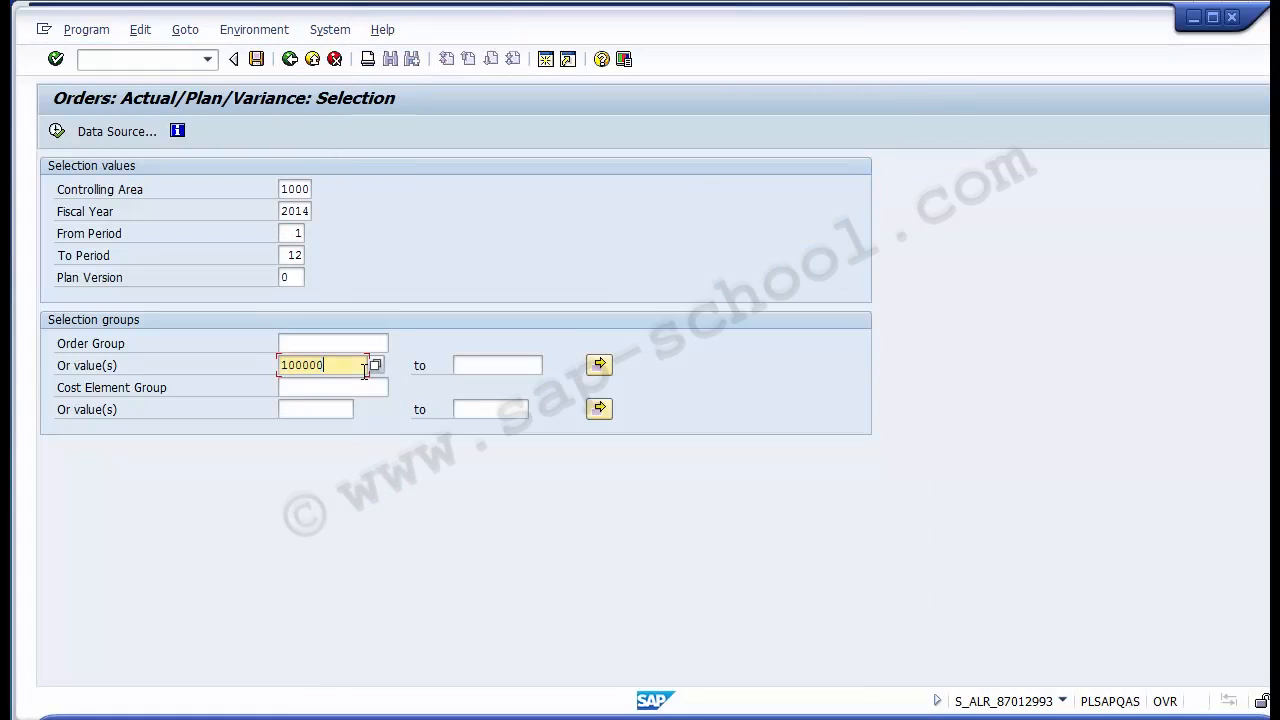
{"action": "key", "text": "Tab"}
{"action": "key", "text": "ctrl+v"}
{"action": "key", "text": "BackSpace"}
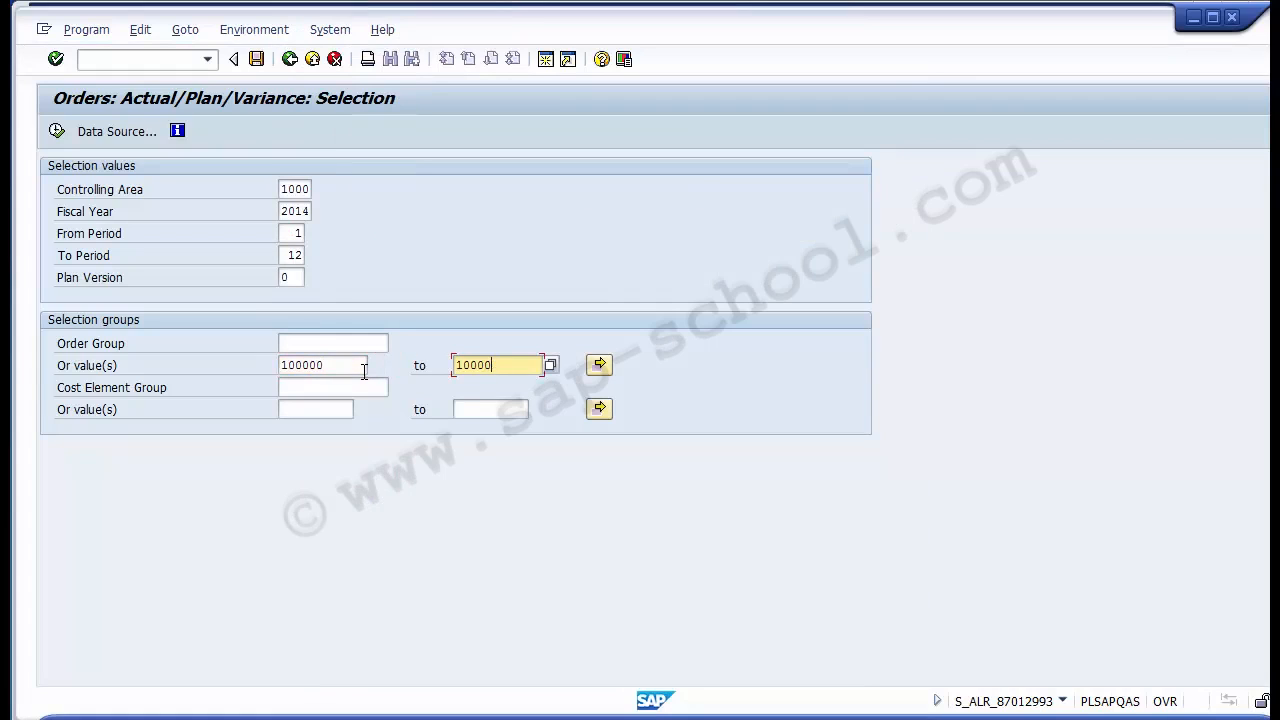
{"action": "key", "text": "BackSpace"}
{"action": "key", "text": "BackSpace"}
{"action": "type", "text": "100"}
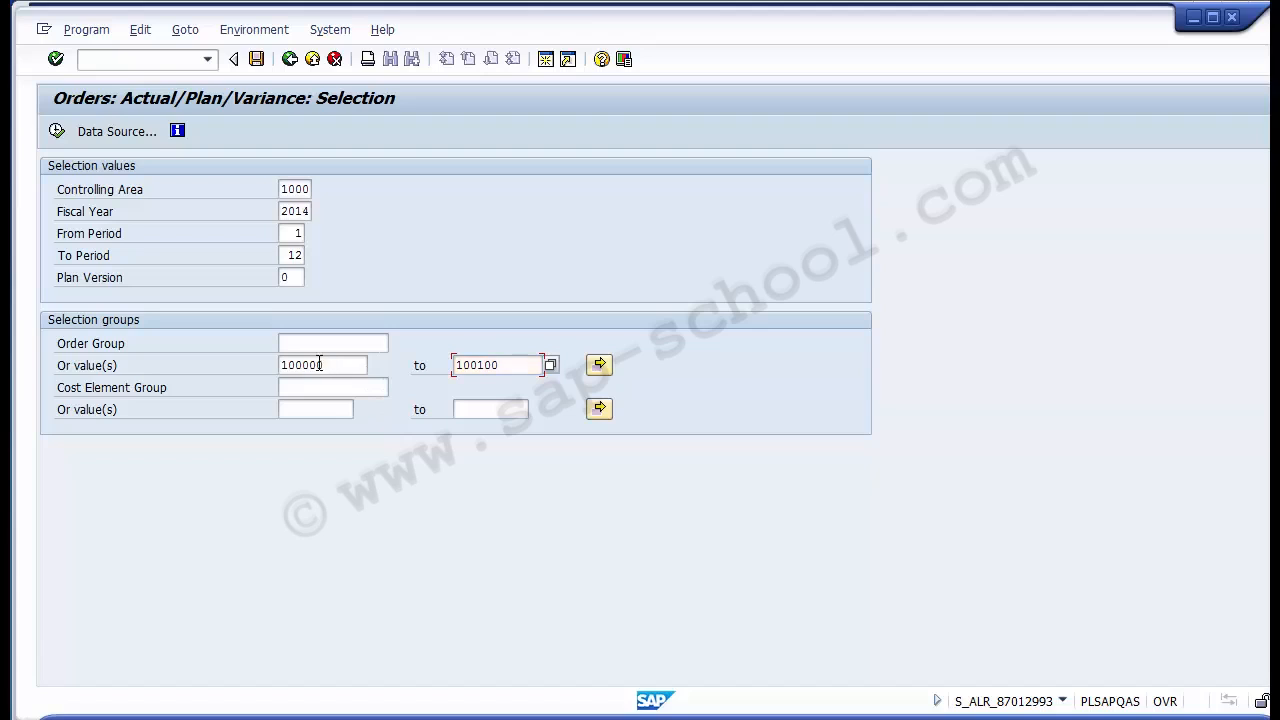
- Check both ends of the order range and execute the Orders: Actual/Plan/Variance report
{"action": "left_click_drag", "start_coordinate": [323, 365], "coordinate": [292, 365]}
{"action": "left_click", "coordinate": [501, 365]}
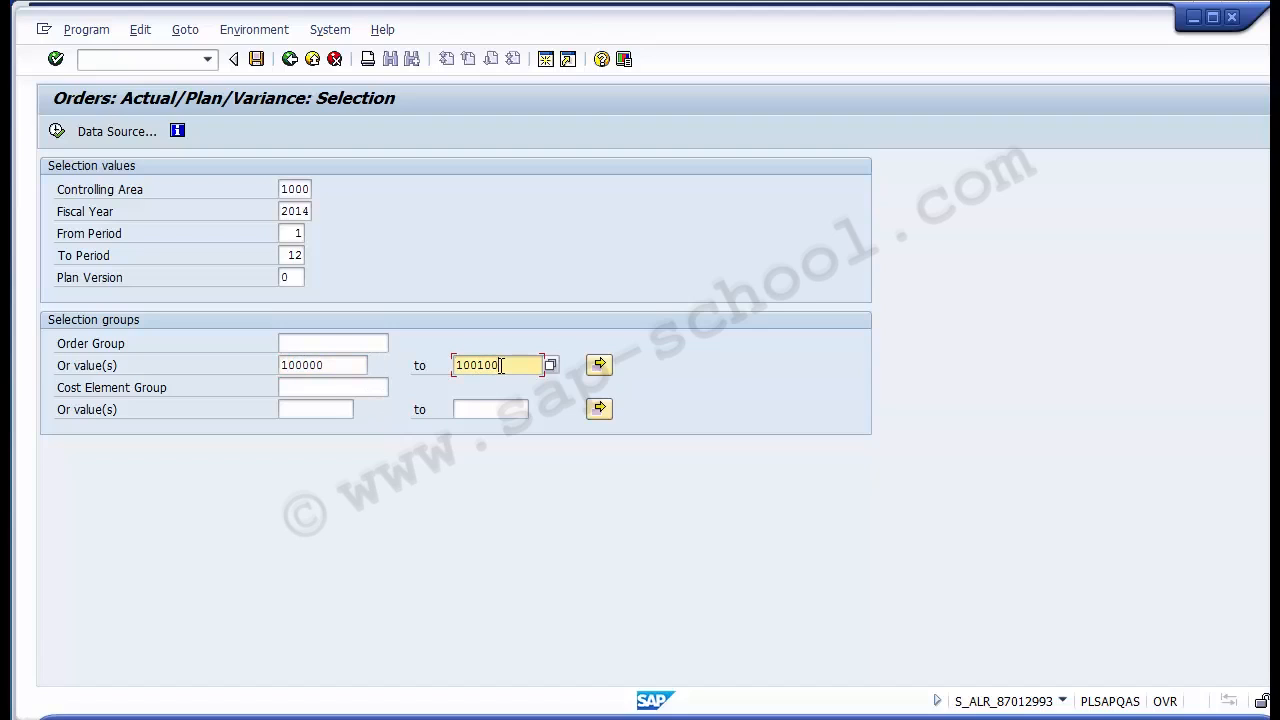
{"action": "left_click_drag", "start_coordinate": [501, 365], "coordinate": [452, 365]}
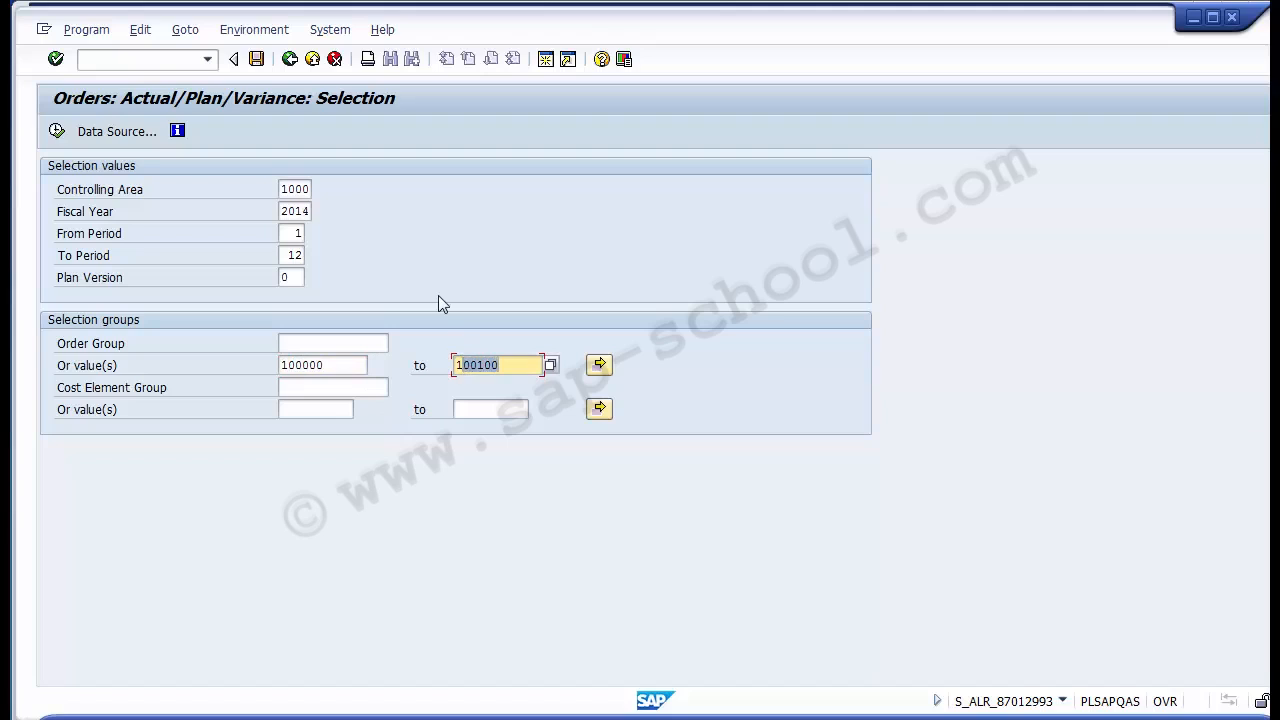
{"action": "left_click", "coordinate": [510, 365]}
{"action": "left_click", "coordinate": [56, 133]}
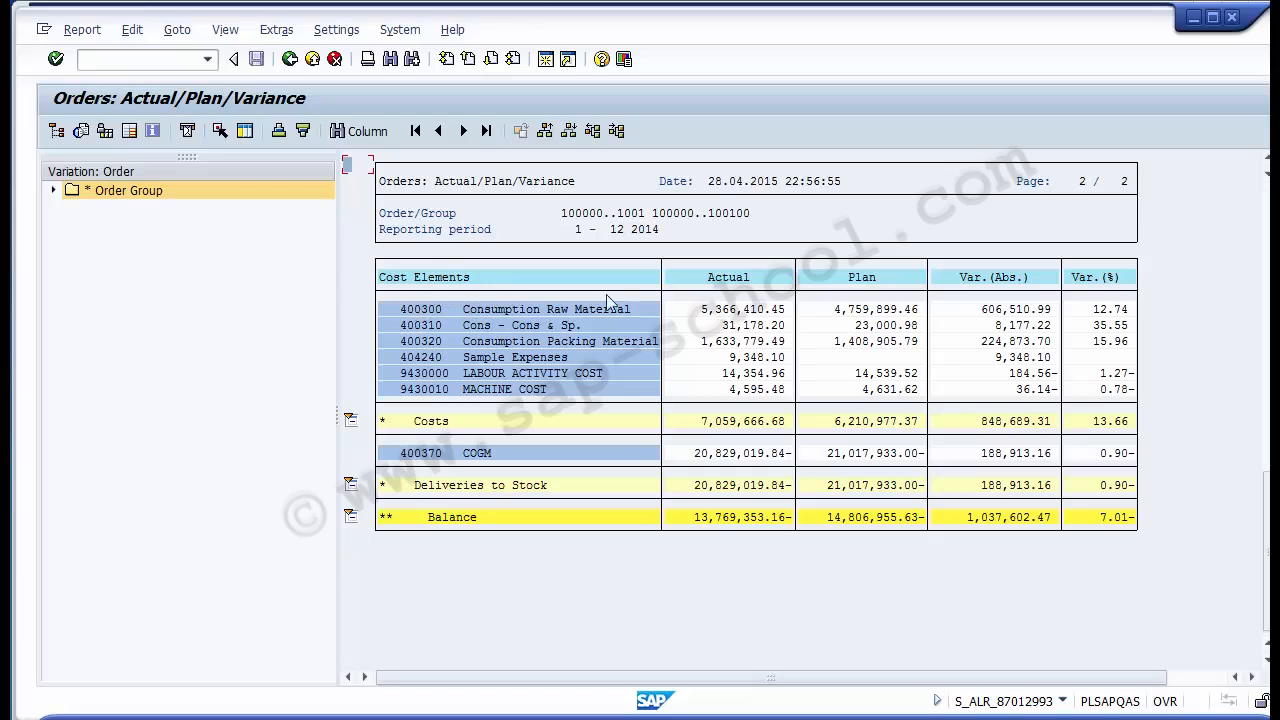
- Examine the actual cost and variances for Consumption Raw Material, and keep the current Windows color scheme without showing the message again
{"action": "left_click", "coordinate": [706, 311]}
{"action": "left_click", "coordinate": [982, 313]}
{"action": "left_click", "coordinate": [1112, 327]}
{"action": "left_click", "coordinate": [628, 308]}
{"action": "left_click", "coordinate": [1115, 310]}
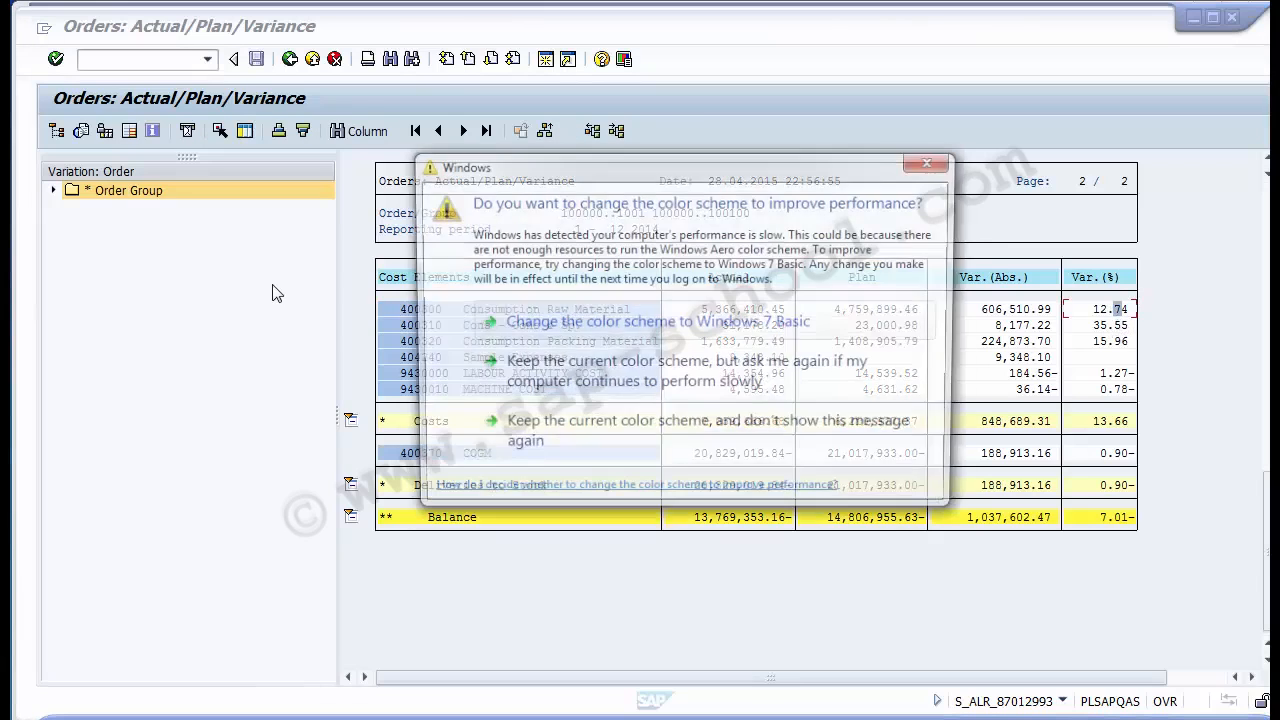
{"action": "left_click", "coordinate": [526, 420]}
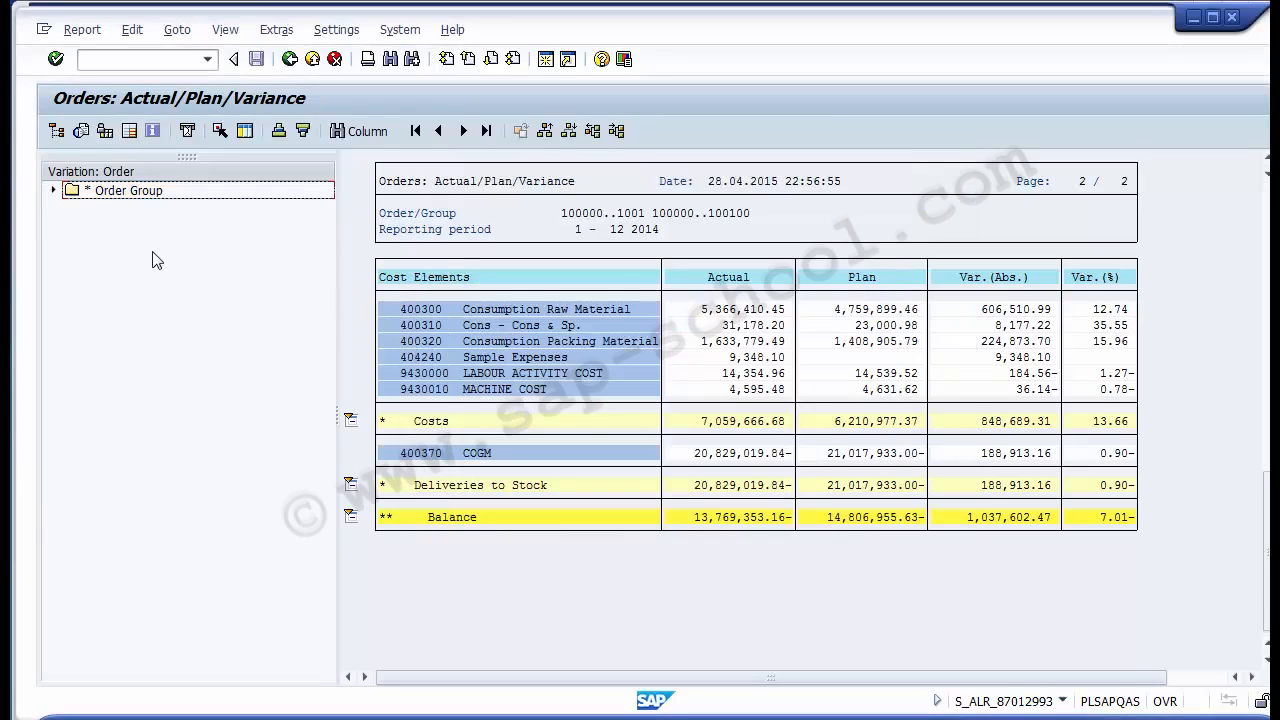
- Expand the order group and show the report for the first ASWAGANDHA-5G(STRIP) order
{"action": "left_click", "coordinate": [54, 191]}
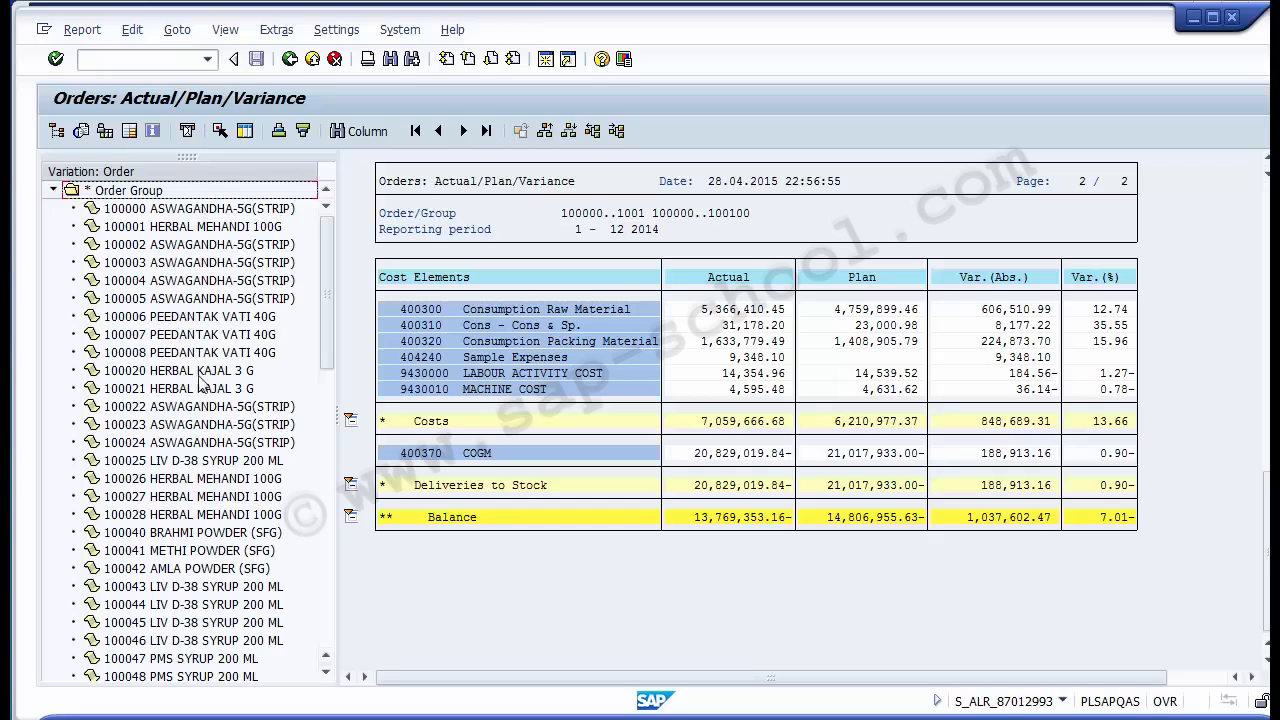
{"action": "left_click", "coordinate": [54, 190]}
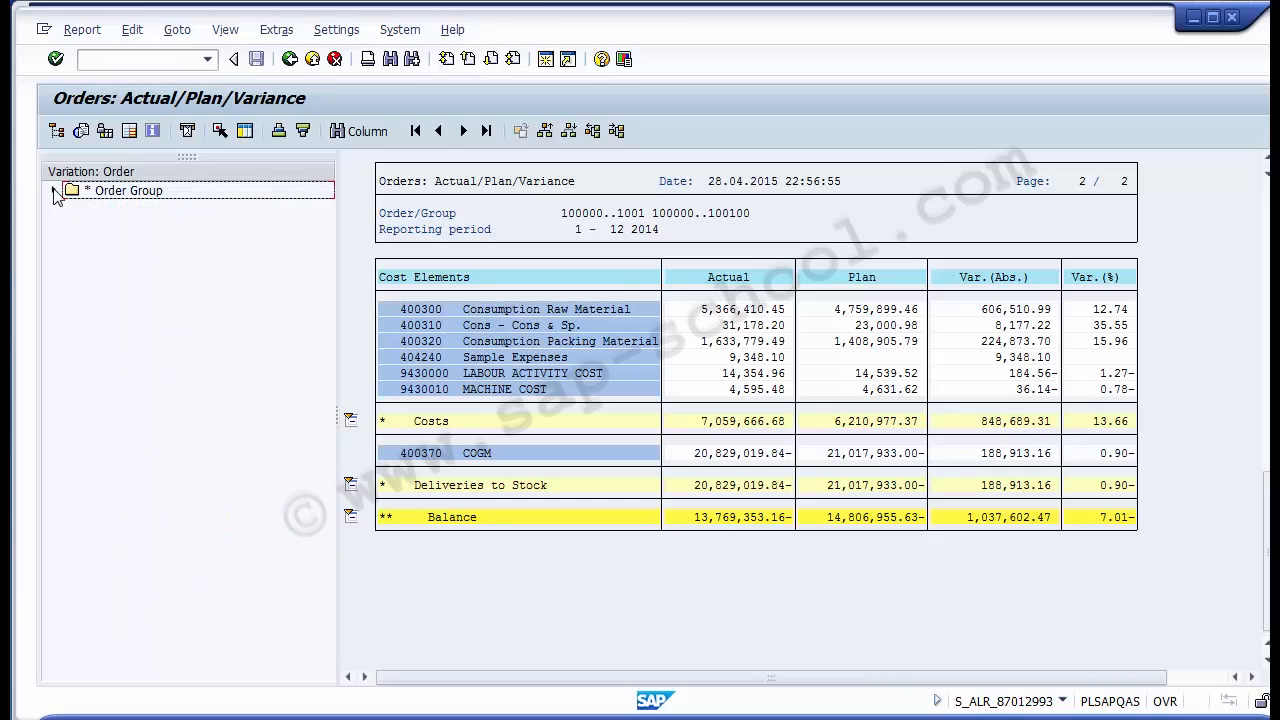
{"action": "left_click", "coordinate": [54, 190]}
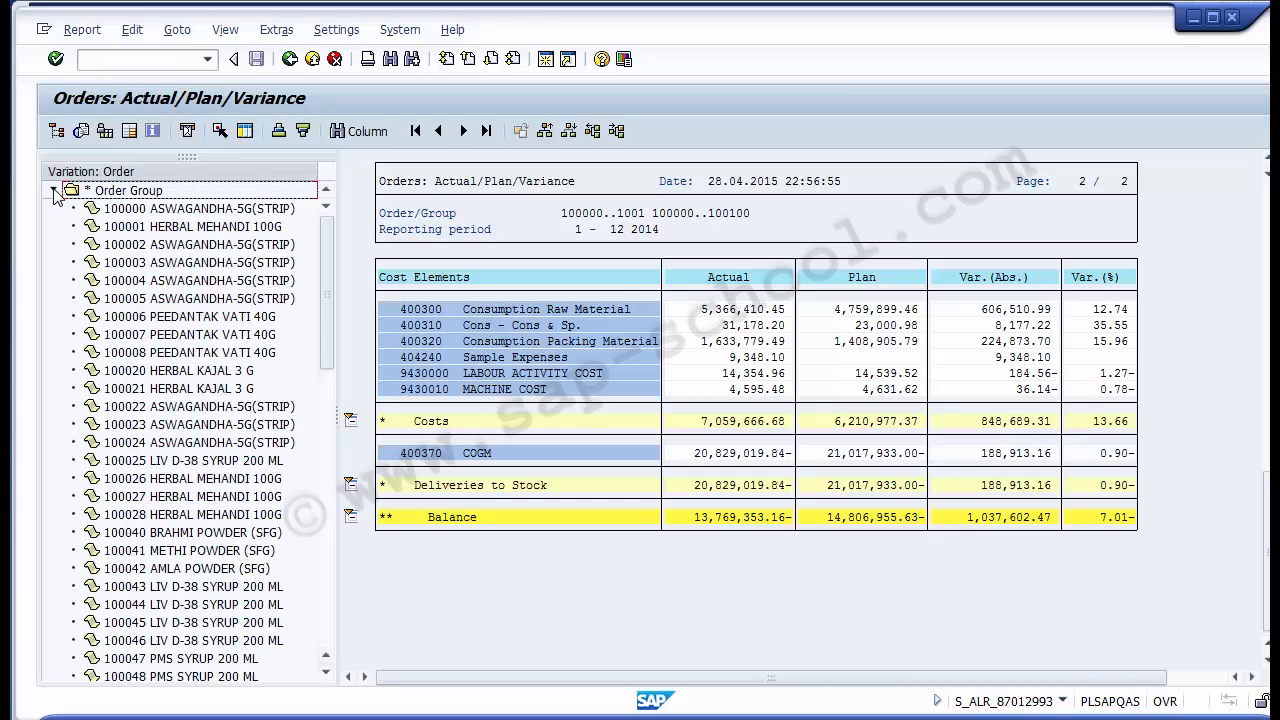
{"action": "left_click", "coordinate": [54, 190]}
{"action": "left_click", "coordinate": [54, 190]}
{"action": "left_click", "coordinate": [181, 212]}
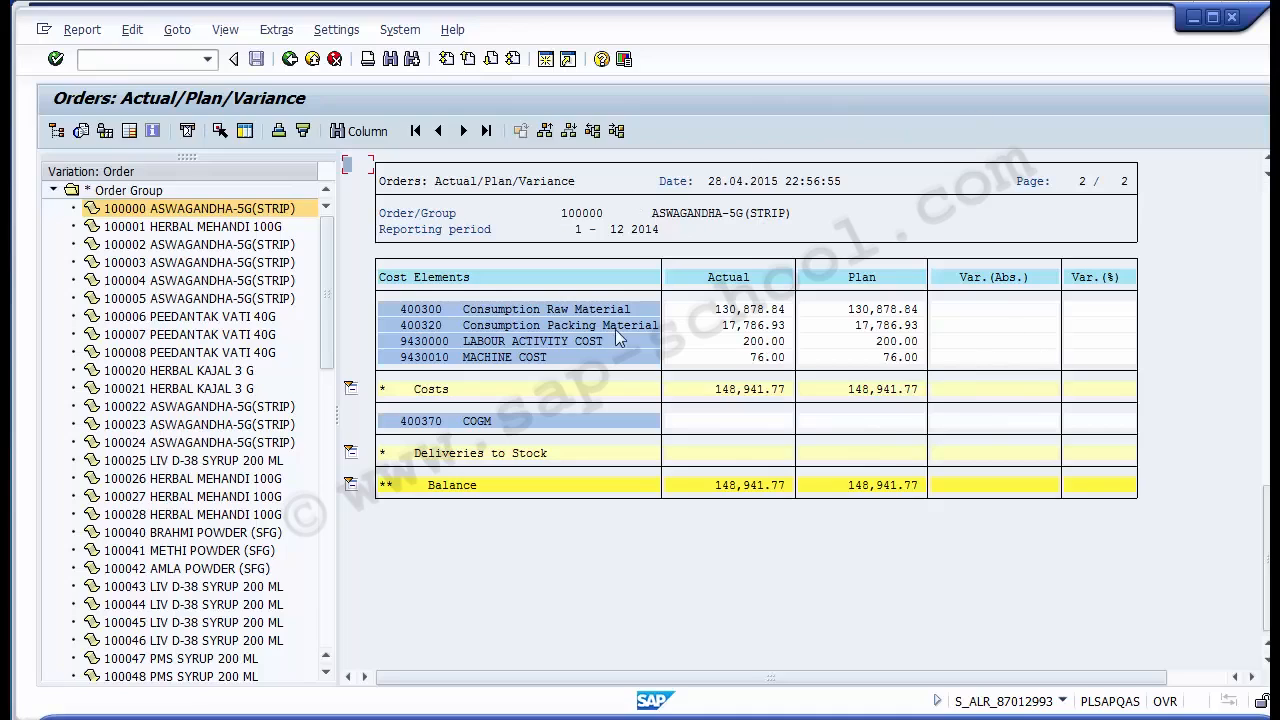
{"action": "left_click", "coordinate": [141, 214]}
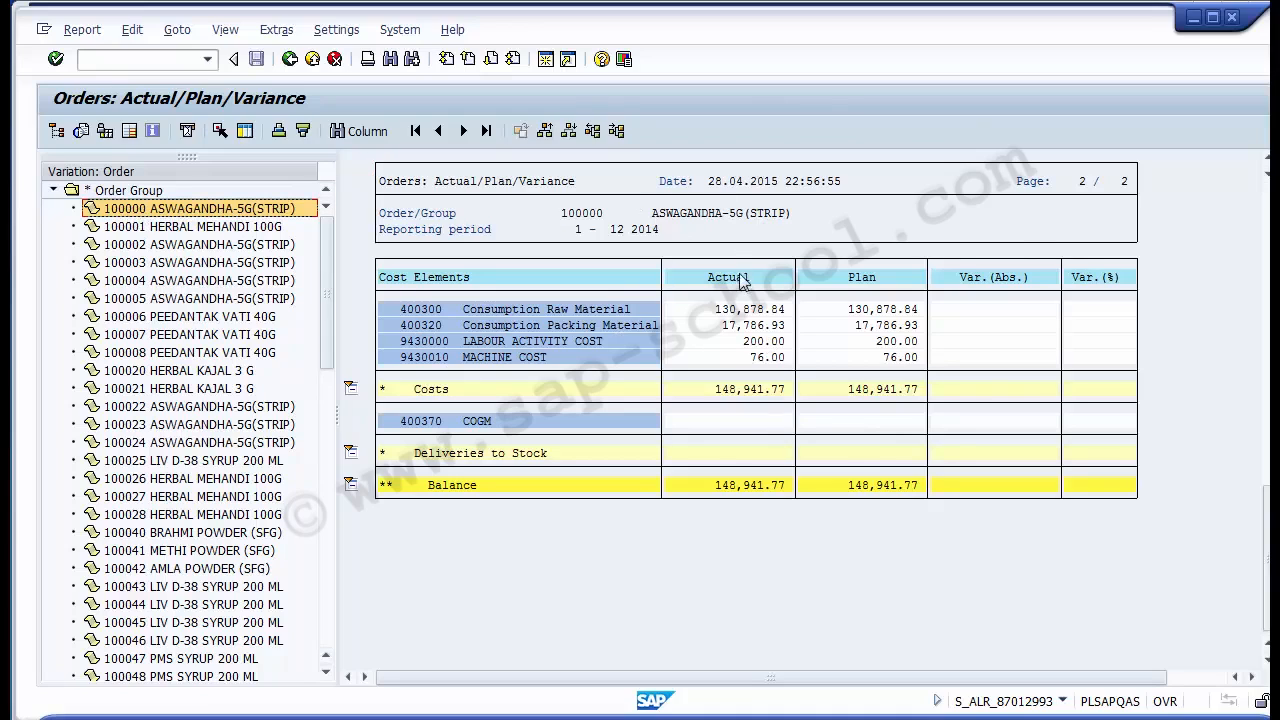
- Compare the order's actual and plan amounts and the variance across its material and activity cost elements
{"action": "left_click", "coordinate": [724, 314]}
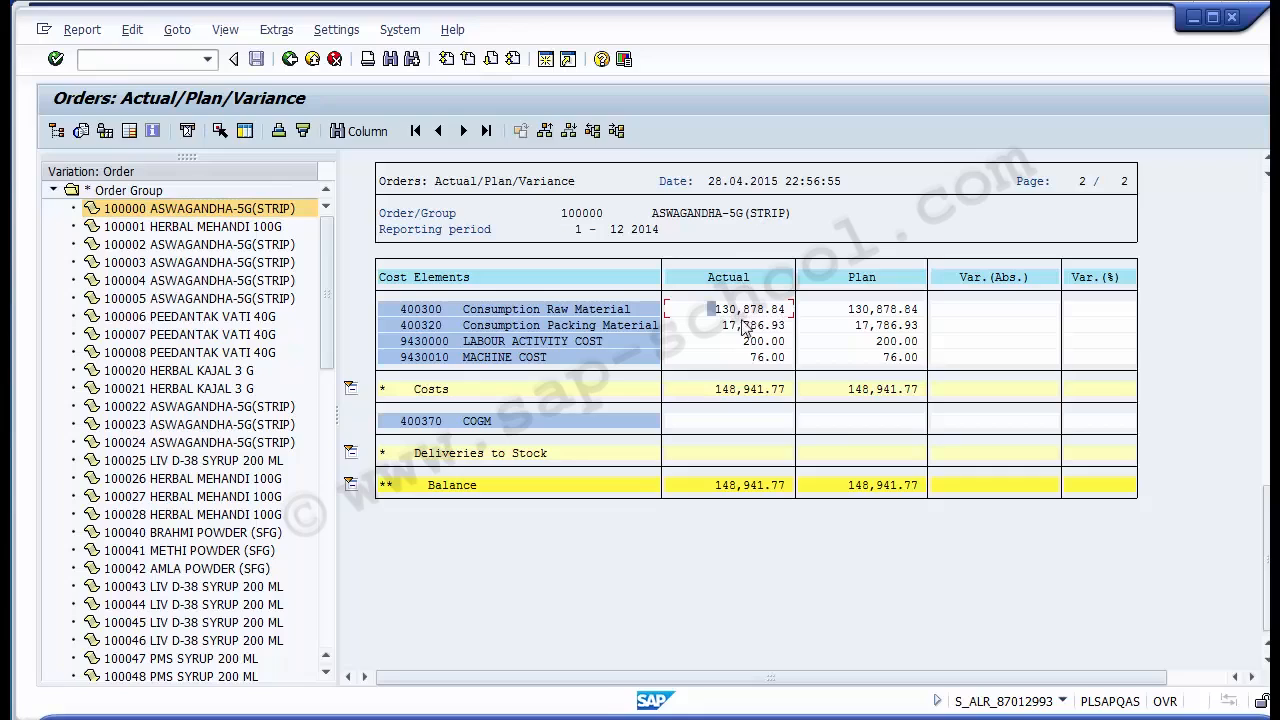
{"action": "left_click", "coordinate": [726, 326]}
{"action": "left_click", "coordinate": [826, 314]}
{"action": "left_click", "coordinate": [829, 356]}
{"action": "left_click", "coordinate": [1066, 312]}
- Show the report for the METHI POWDER (SFG) order, and exit the report and its selection screen
{"action": "left_click", "coordinate": [197, 551]}
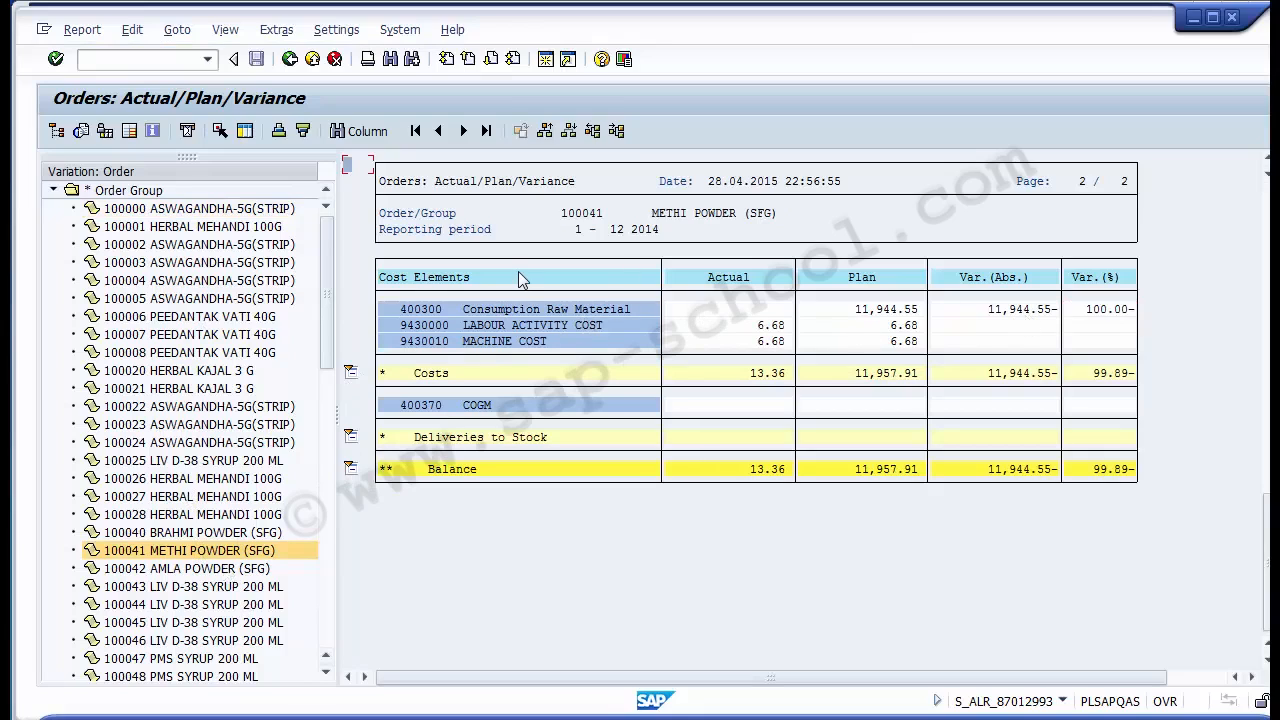
{"action": "left_click", "coordinate": [290, 60]}
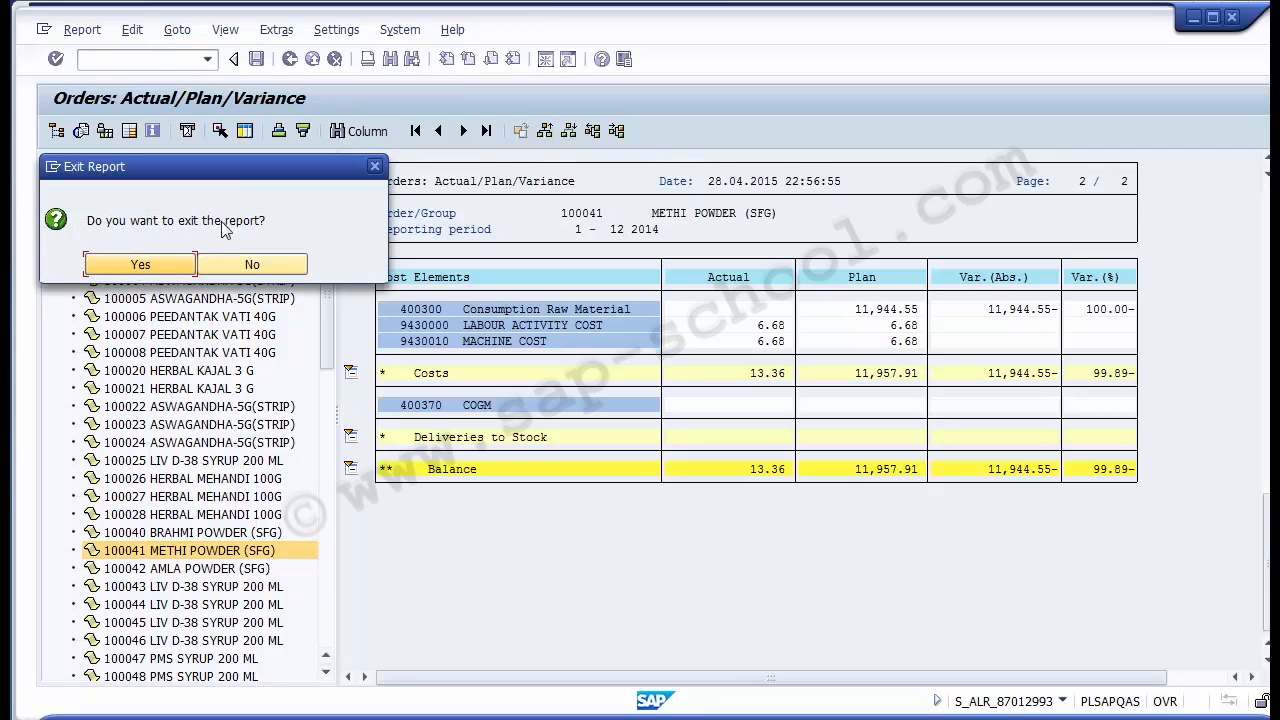
{"action": "left_click", "coordinate": [139, 266]}
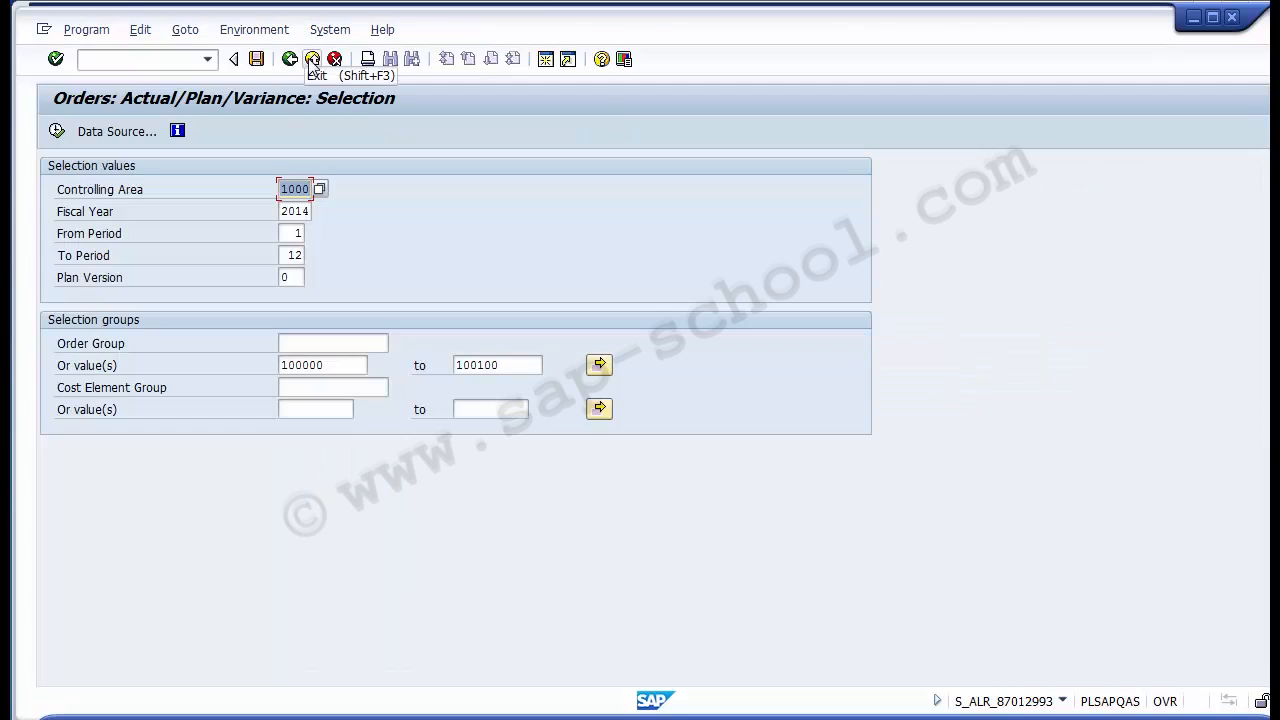
{"action": "left_click", "coordinate": [312, 60]}
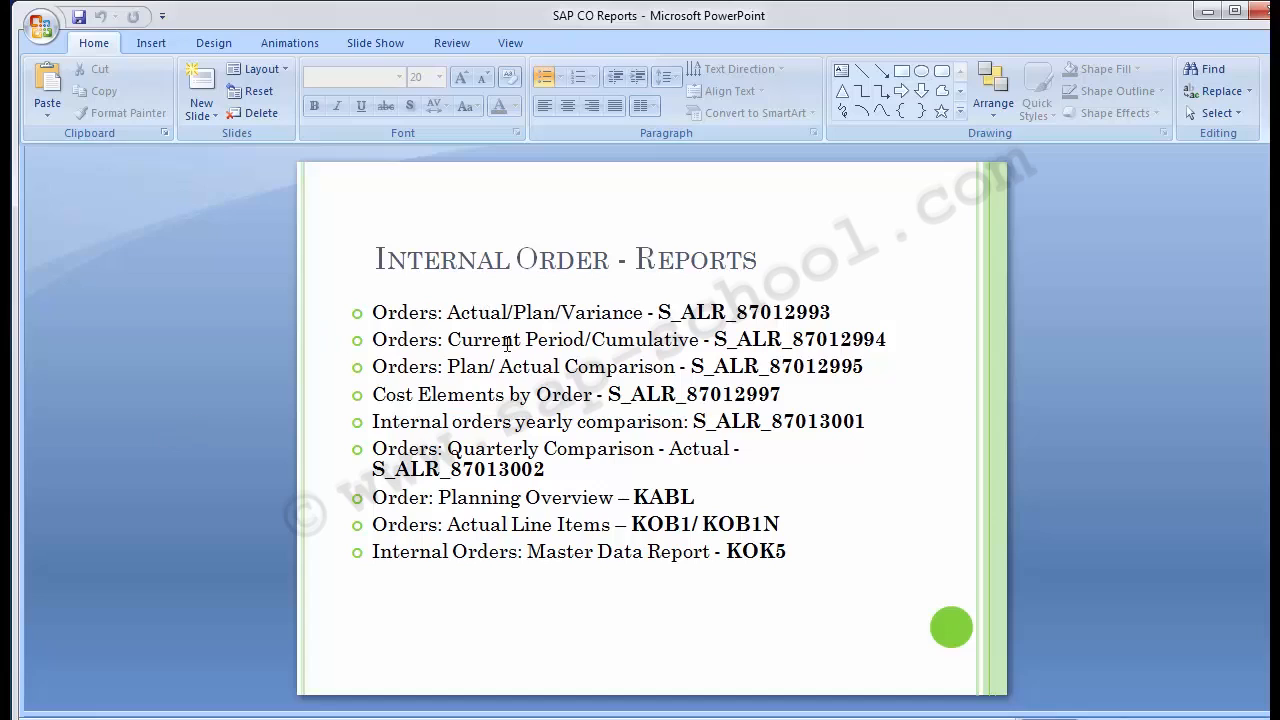
- Copy the transaction code S_ALR_87012994 from the PowerPoint slide and start that transaction in SAP
{"action": "left_click_drag", "start_coordinate": [714, 339], "coordinate": [883, 341]}
{"action": "key", "text": "ctrl+c"}
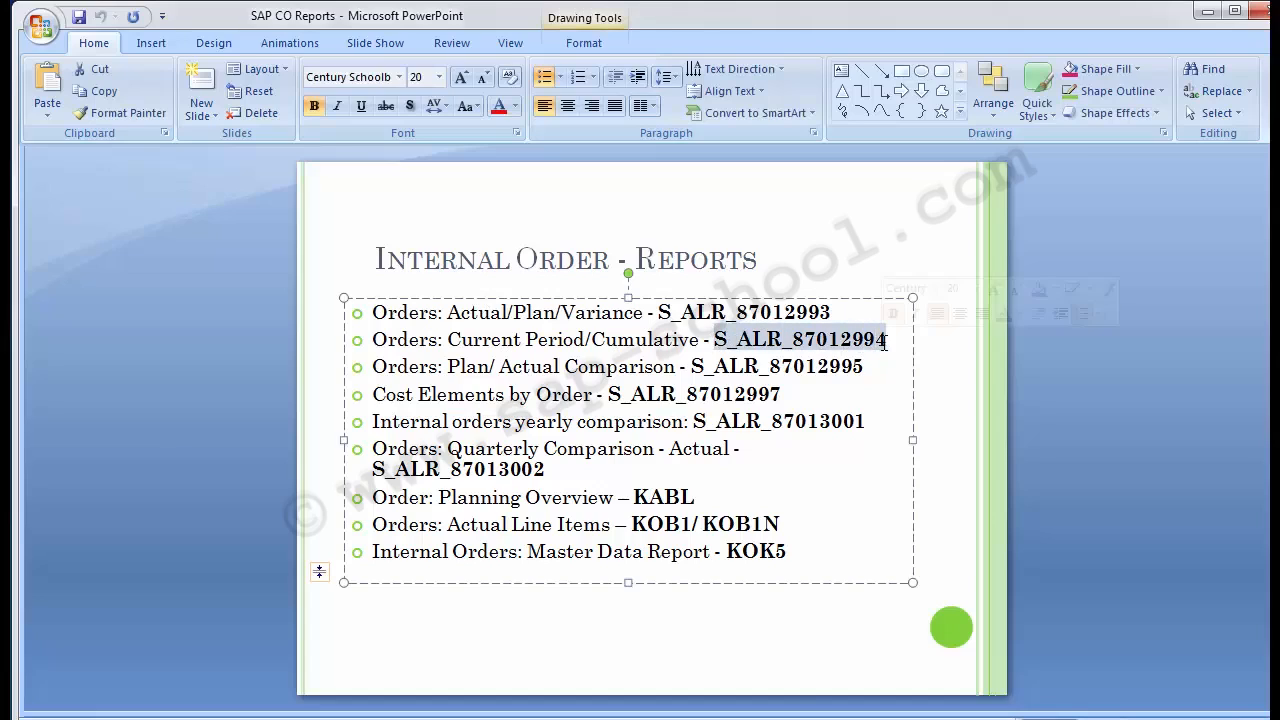
{"action": "left_click", "coordinate": [818, 350]}
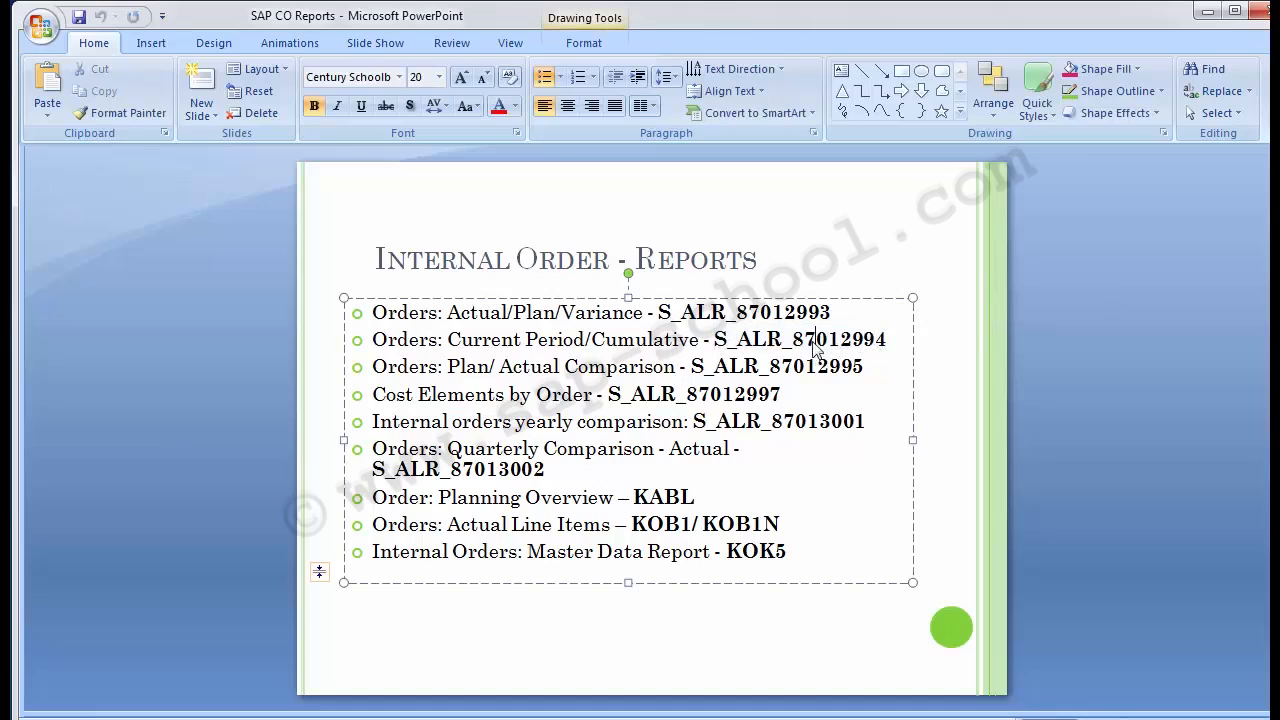
{"action": "left_click", "coordinate": [161, 402]}
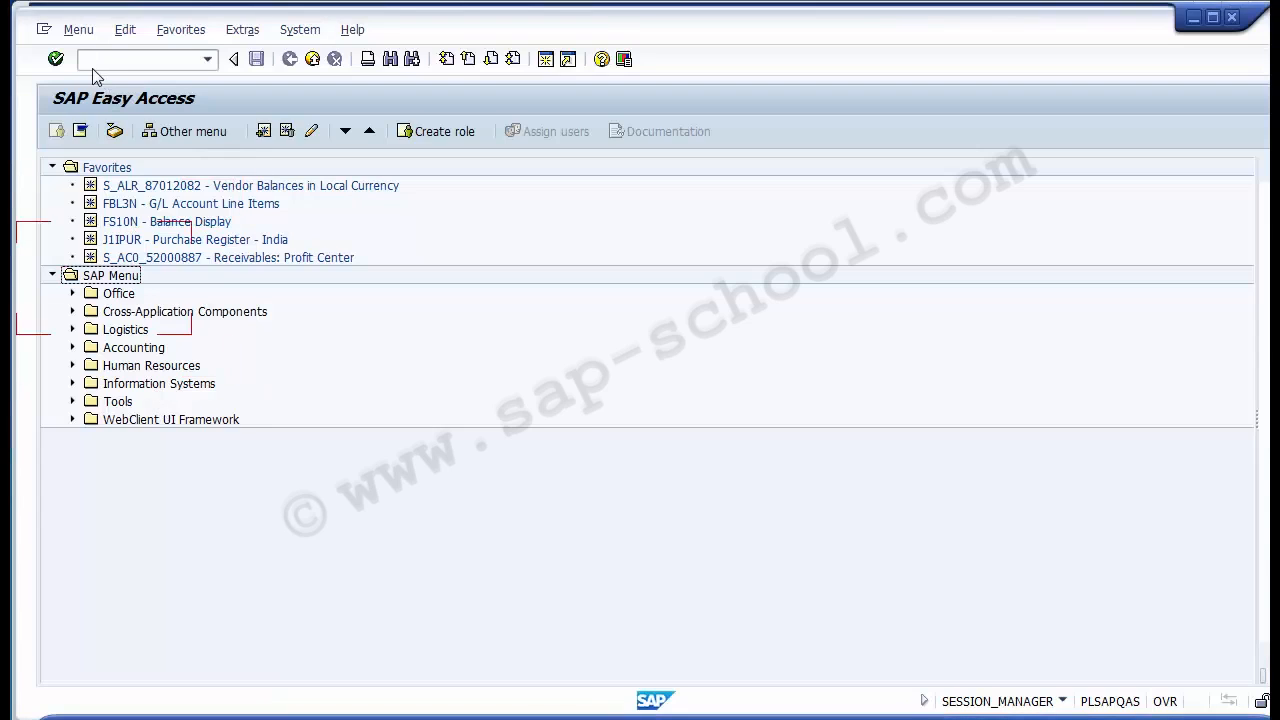
{"action": "left_click", "coordinate": [93, 66]}
{"action": "key", "text": "ctrl+v"}
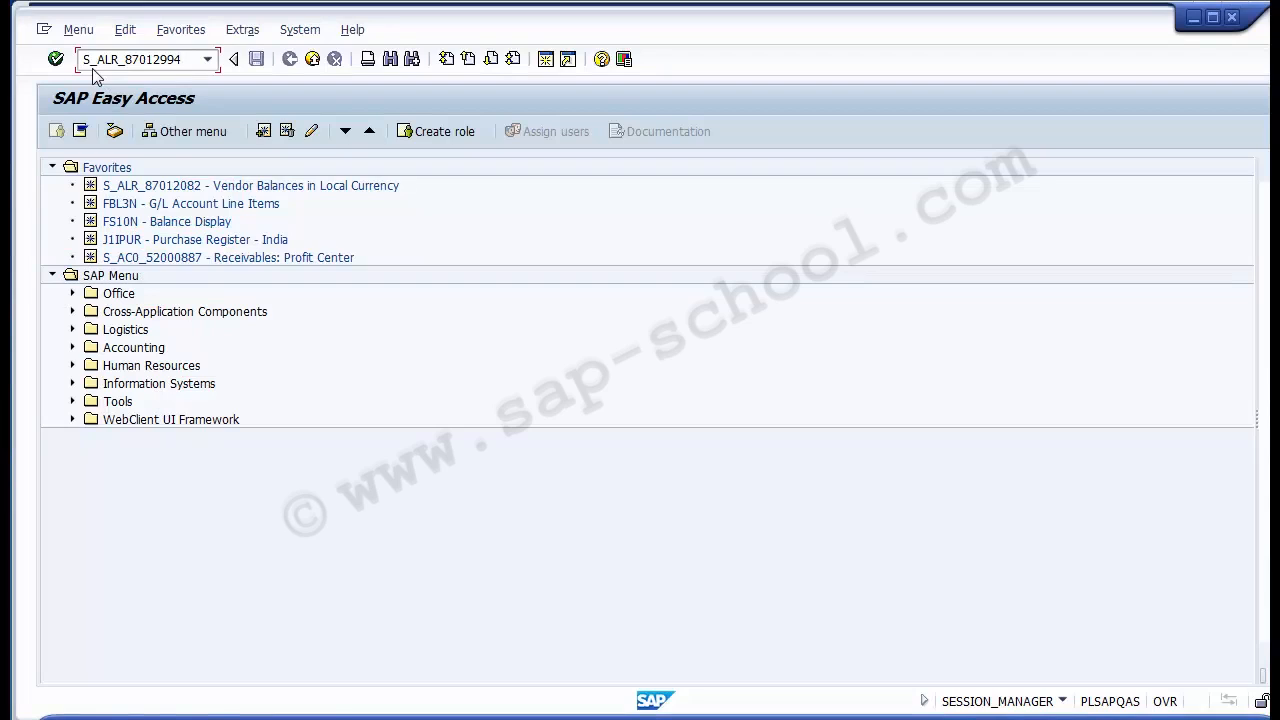
{"action": "key", "text": "Return"}
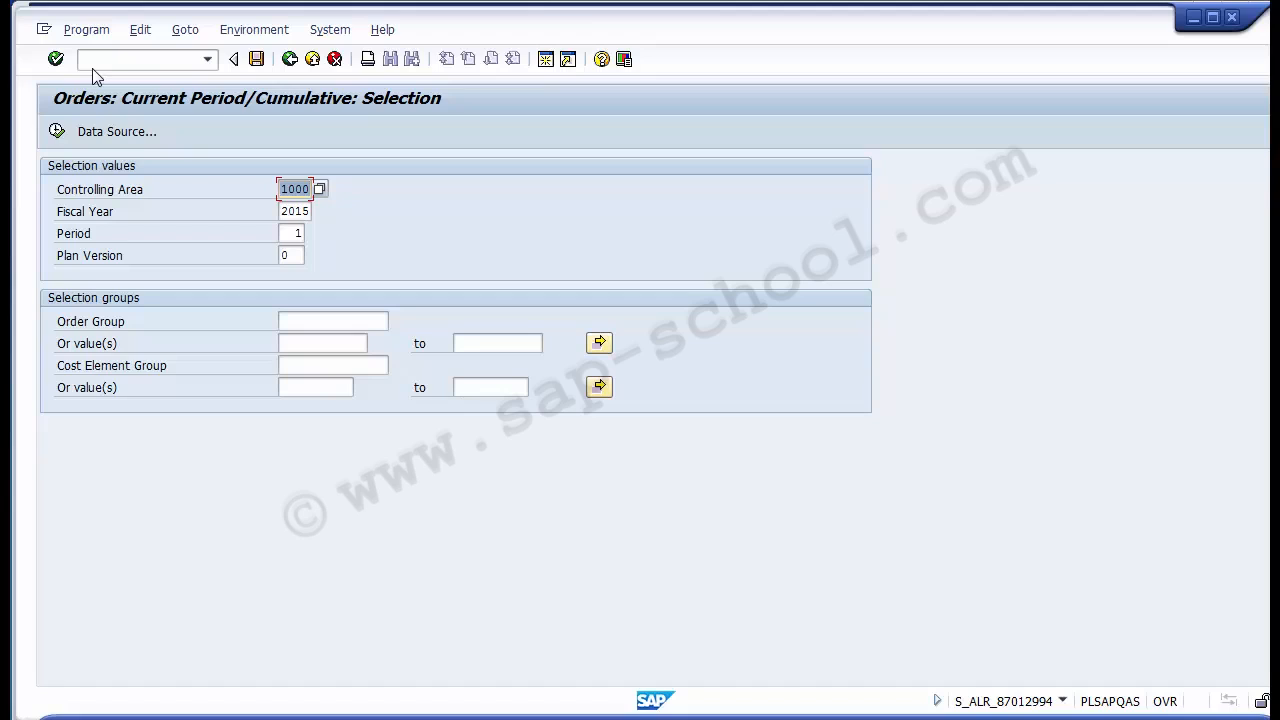
- Enter the production order range and execute the Current Period/Cumulative report for period 1 of fiscal year 2015, plan version 0
{"action": "left_click", "coordinate": [297, 234]}
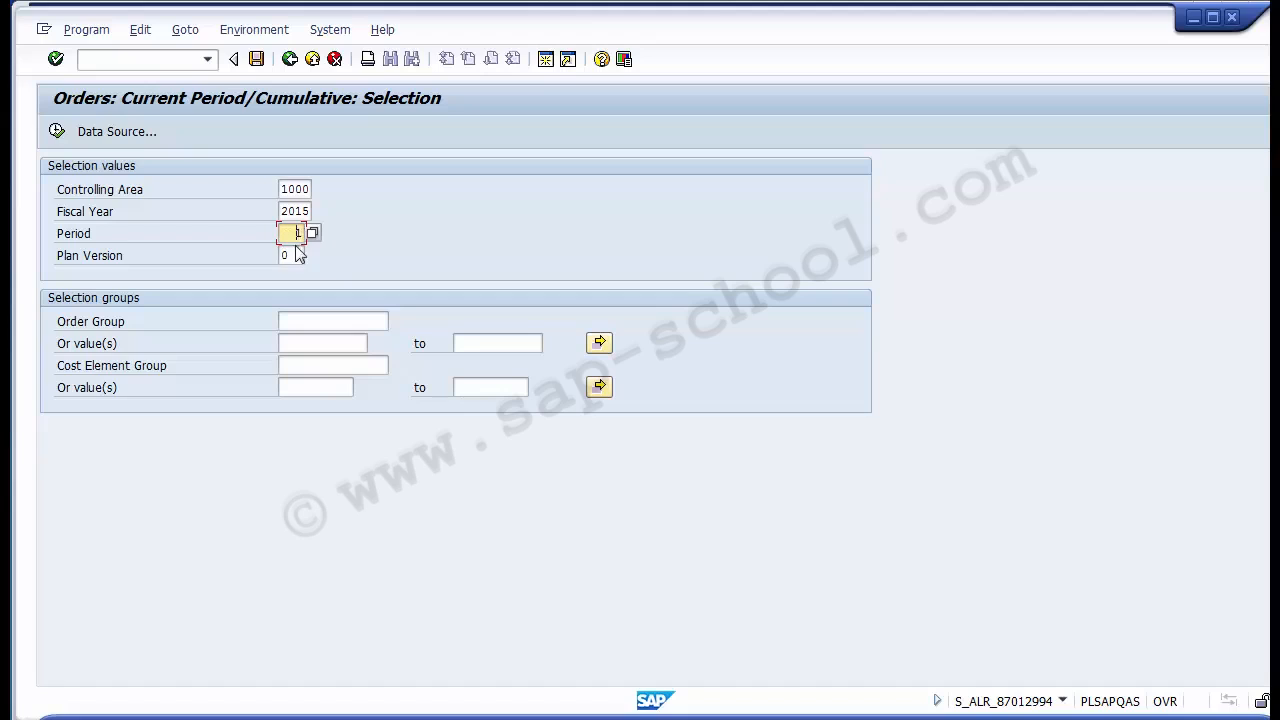
{"action": "left_click", "coordinate": [297, 255]}
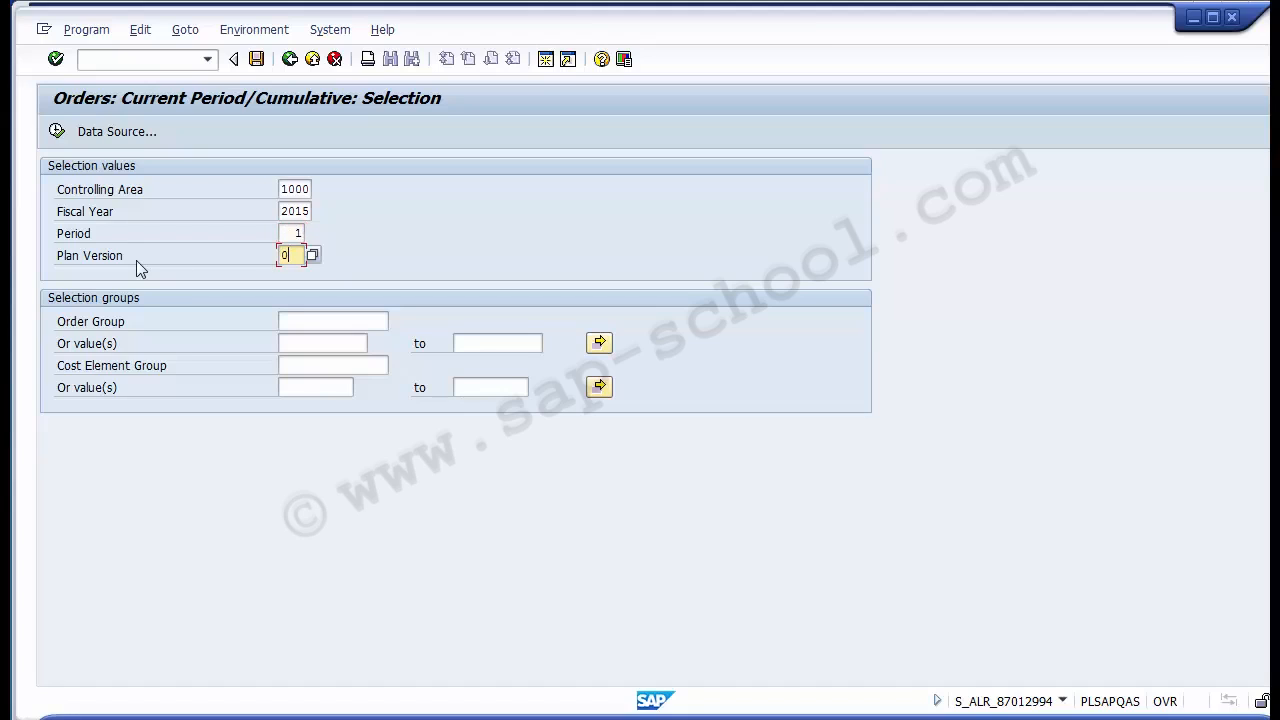
{"action": "left_click", "coordinate": [56, 132]}
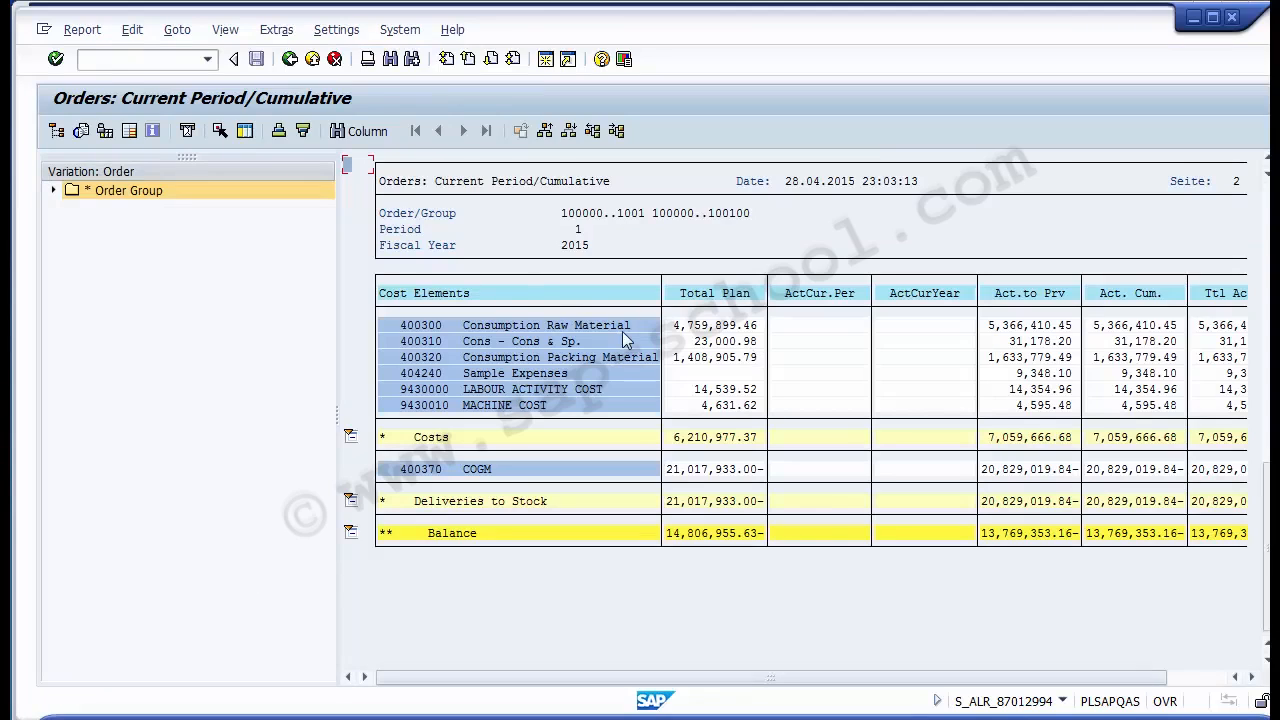
- Examine the Total Plan, current period, current year and previous-year actual columns for all orders' cost elements
{"action": "left_click", "coordinate": [444, 190]}
{"action": "left_click", "coordinate": [730, 296]}
{"action": "left_click", "coordinate": [724, 407]}
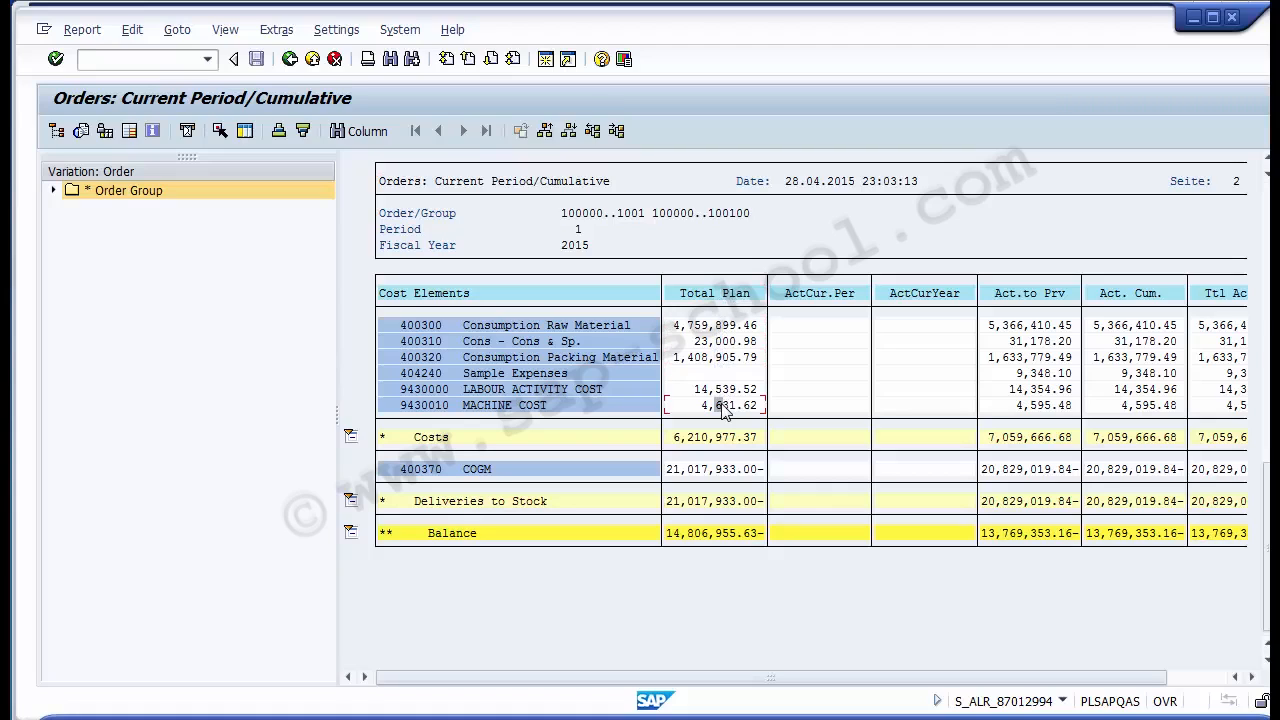
{"action": "left_click", "coordinate": [795, 298]}
{"action": "left_click", "coordinate": [893, 294]}
{"action": "left_click", "coordinate": [1000, 300]}
{"action": "left_click", "coordinate": [995, 328]}
{"action": "left_click", "coordinate": [990, 325]}
{"action": "left_click", "coordinate": [1034, 327]}
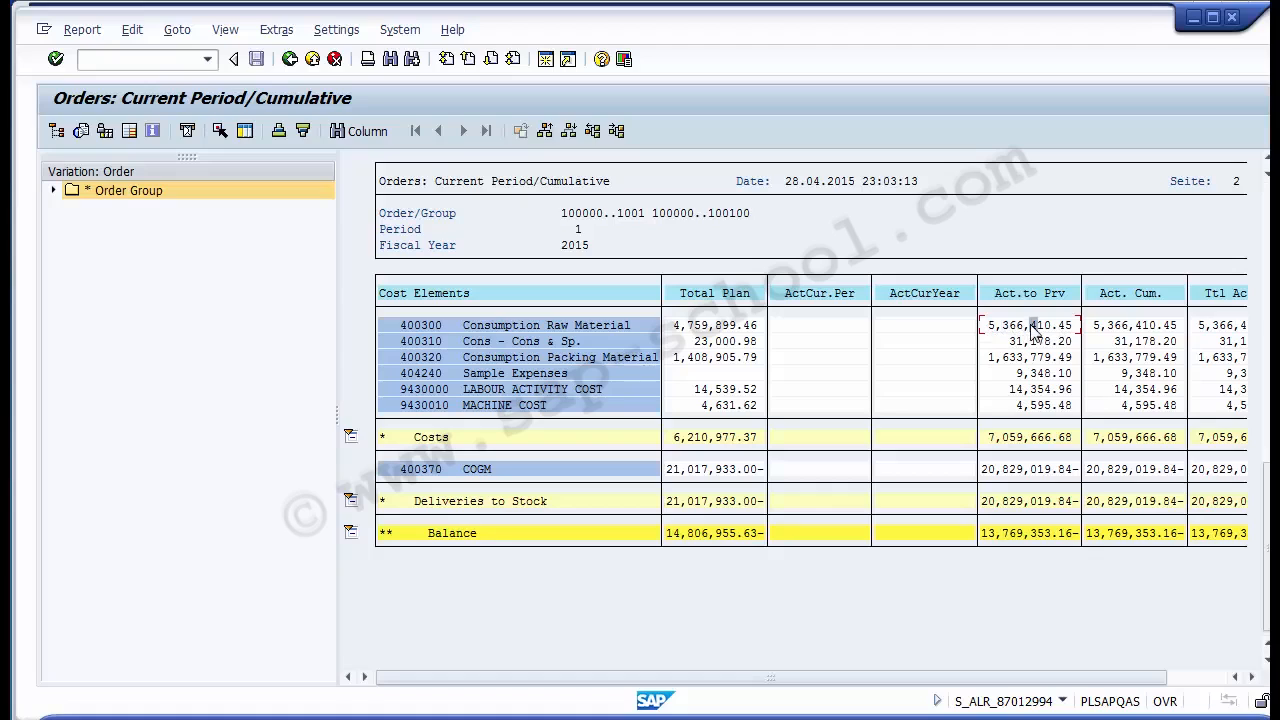
- Check the total actual column at the far end of the report, and return to the Total Plan column
{"action": "left_click", "coordinate": [1251, 677]}
{"action": "left_click", "coordinate": [1251, 677]}
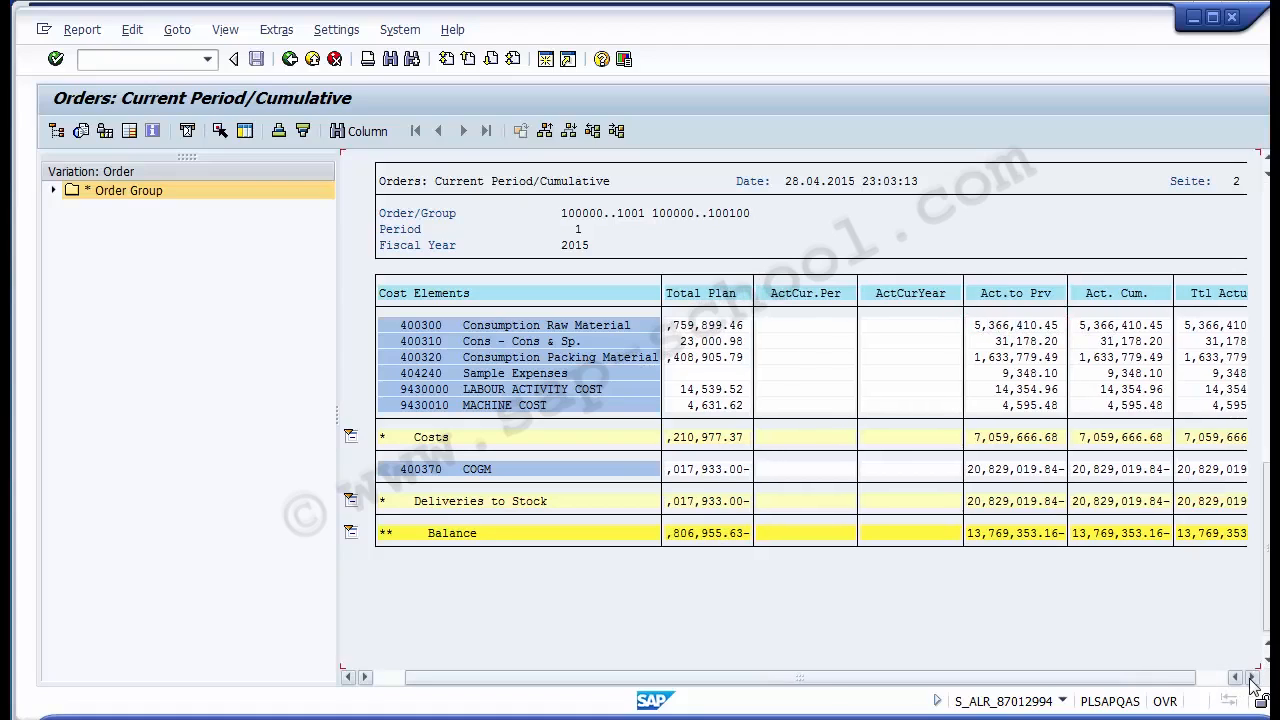
{"action": "left_click", "coordinate": [1251, 677]}
{"action": "left_click", "coordinate": [1251, 677]}
{"action": "left_click", "coordinate": [1251, 677]}
{"action": "left_click", "coordinate": [1251, 677]}
{"action": "left_click", "coordinate": [1251, 677]}
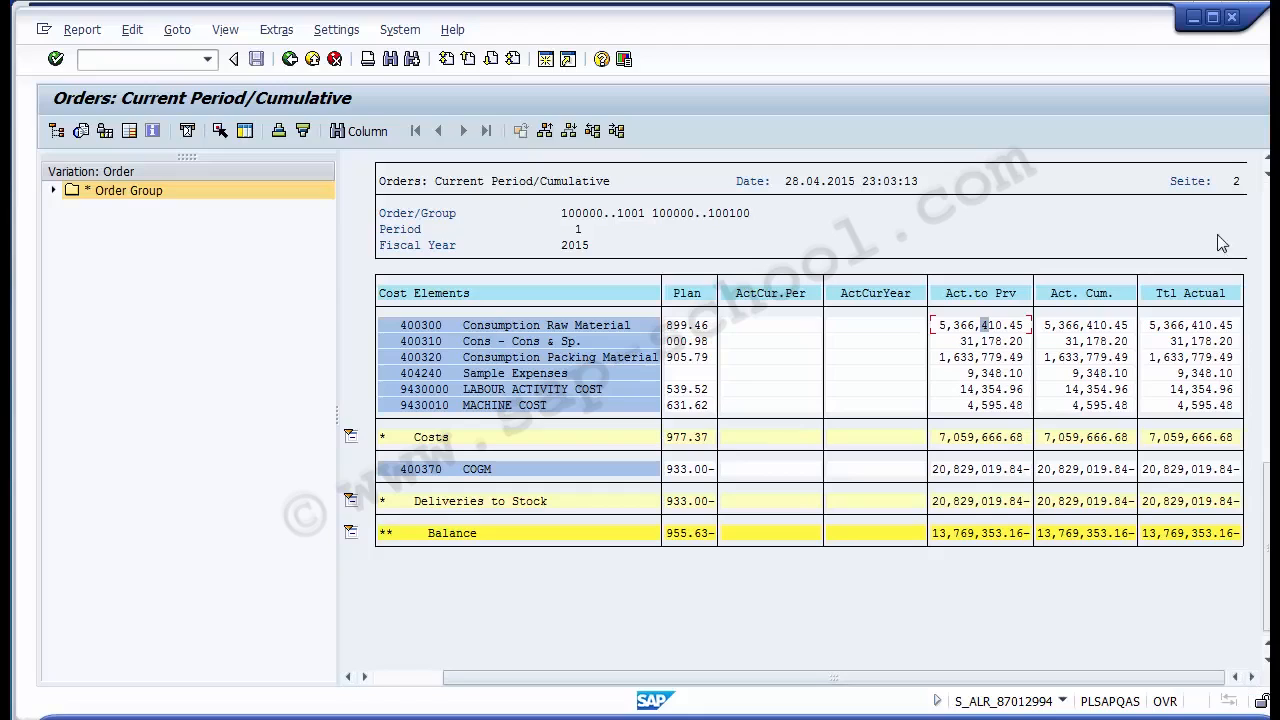
{"action": "left_click", "coordinate": [1176, 292]}
{"action": "left_click_drag", "start_coordinate": [985, 677], "coordinate": [661, 668]}
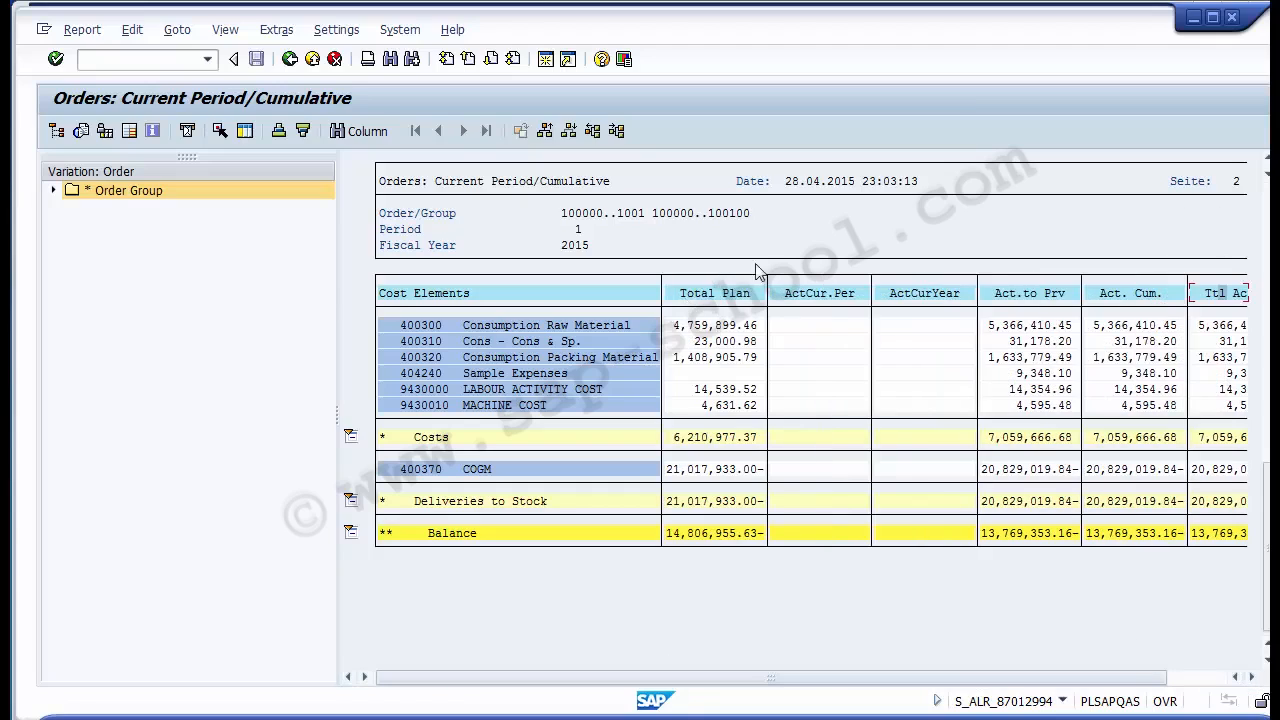
- Compare the current period and current year cells with the previous and cumulative actuals for raw material and activity costs
{"action": "left_click", "coordinate": [833, 327]}
{"action": "left_click", "coordinate": [830, 357]}
{"action": "left_click", "coordinate": [893, 389]}
{"action": "left_click", "coordinate": [879, 405]}
{"action": "left_click", "coordinate": [800, 326]}
{"action": "left_click", "coordinate": [1055, 326]}
{"action": "left_click", "coordinate": [1117, 325]}
{"action": "left_click", "coordinate": [1139, 326]}
{"action": "left_click", "coordinate": [422, 328]}
- Expand the order group and show the first HERBAL MEHANDI 100G order, keeping the Windows color scheme without showing the message again
{"action": "left_click", "coordinate": [54, 191]}
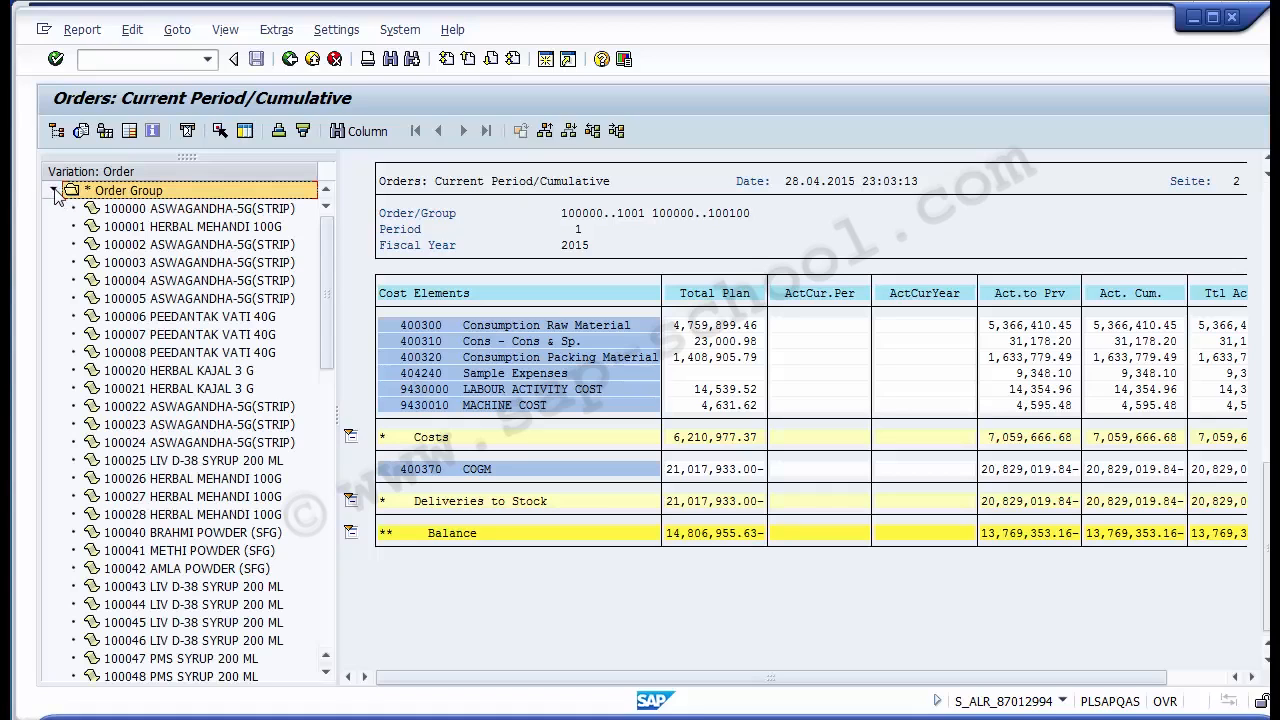
{"action": "left_click", "coordinate": [160, 230]}
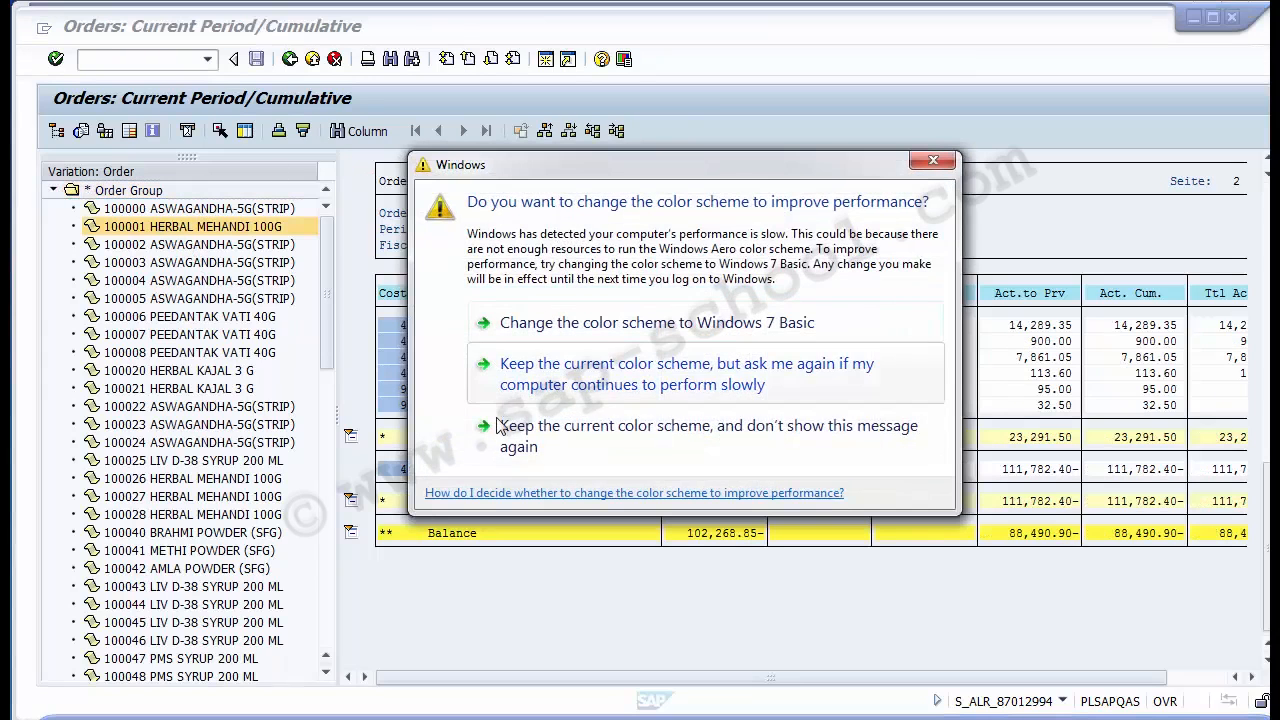
{"action": "left_click", "coordinate": [498, 425]}
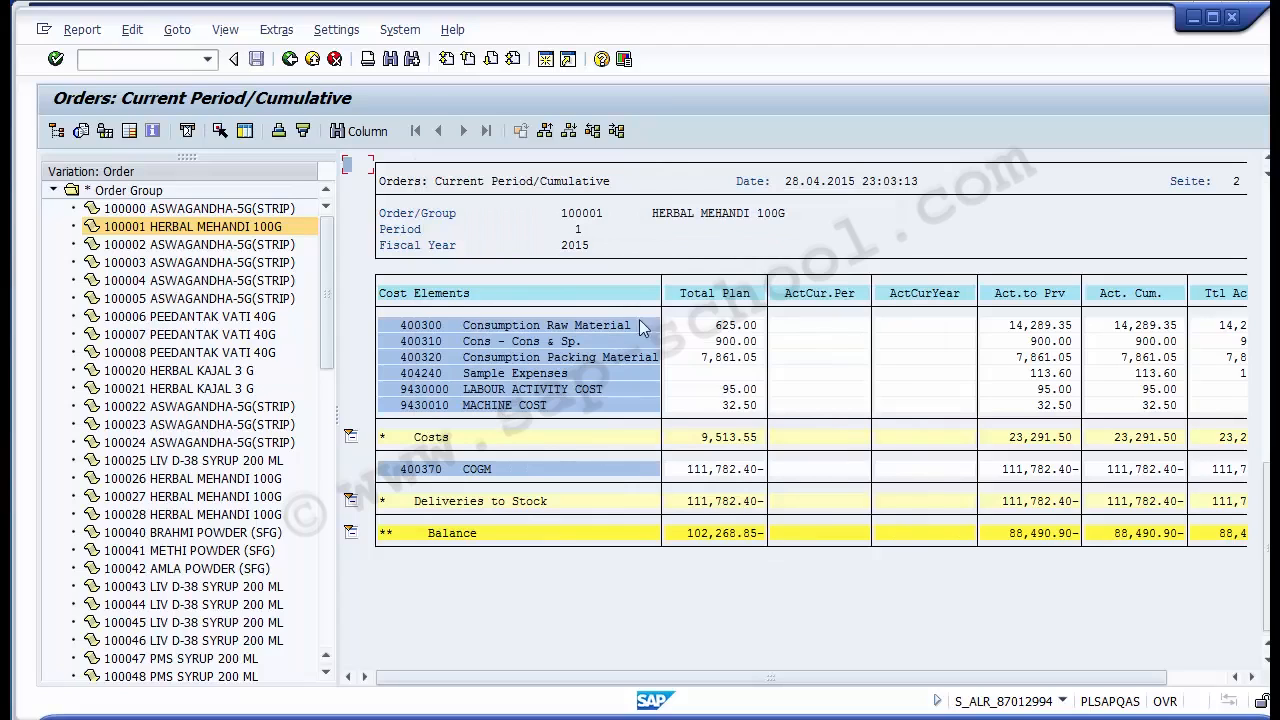
- Check the selected order's number, period and fiscal year against its current period and current year actuals
{"action": "left_click", "coordinate": [566, 220]}
{"action": "left_click", "coordinate": [597, 220]}
{"action": "left_click", "coordinate": [574, 232]}
{"action": "left_click", "coordinate": [576, 249]}
{"action": "left_click", "coordinate": [783, 336]}
{"action": "left_click", "coordinate": [929, 340]}
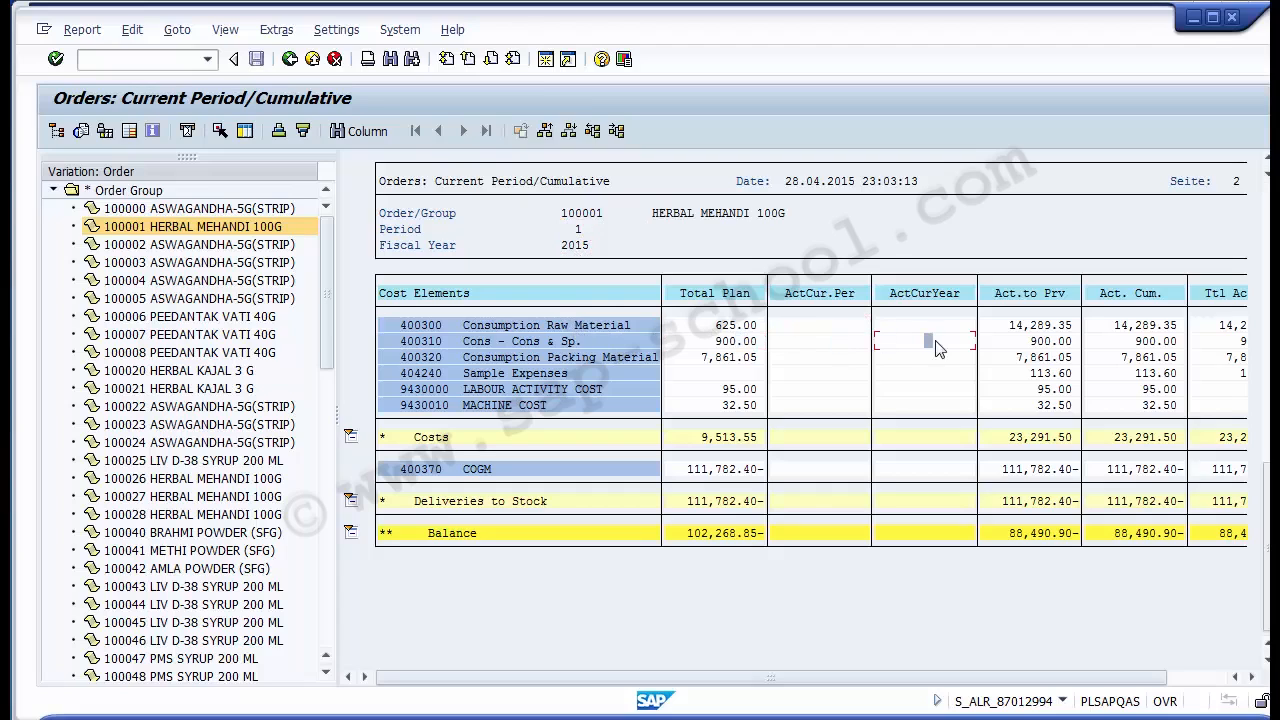
- Exit the report, set the fiscal year to 2014 and execute the report again for the same orders
{"action": "left_click", "coordinate": [312, 59]}
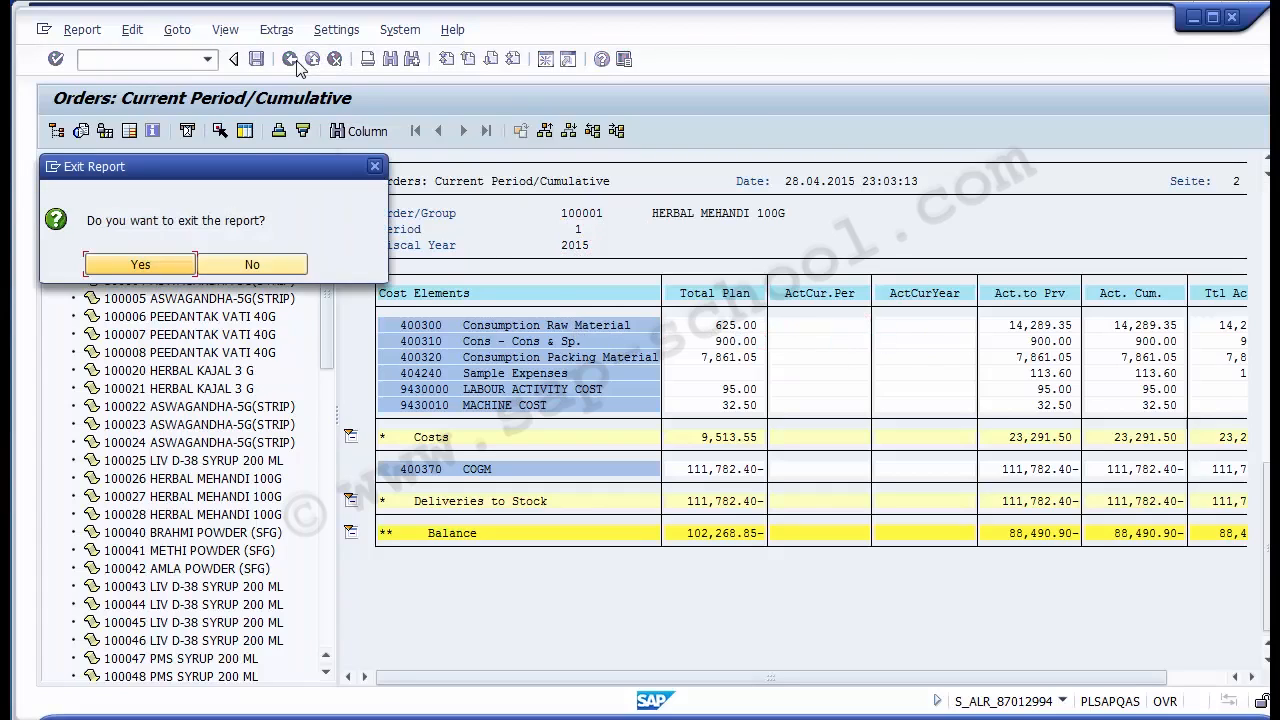
{"action": "left_click", "coordinate": [141, 265]}
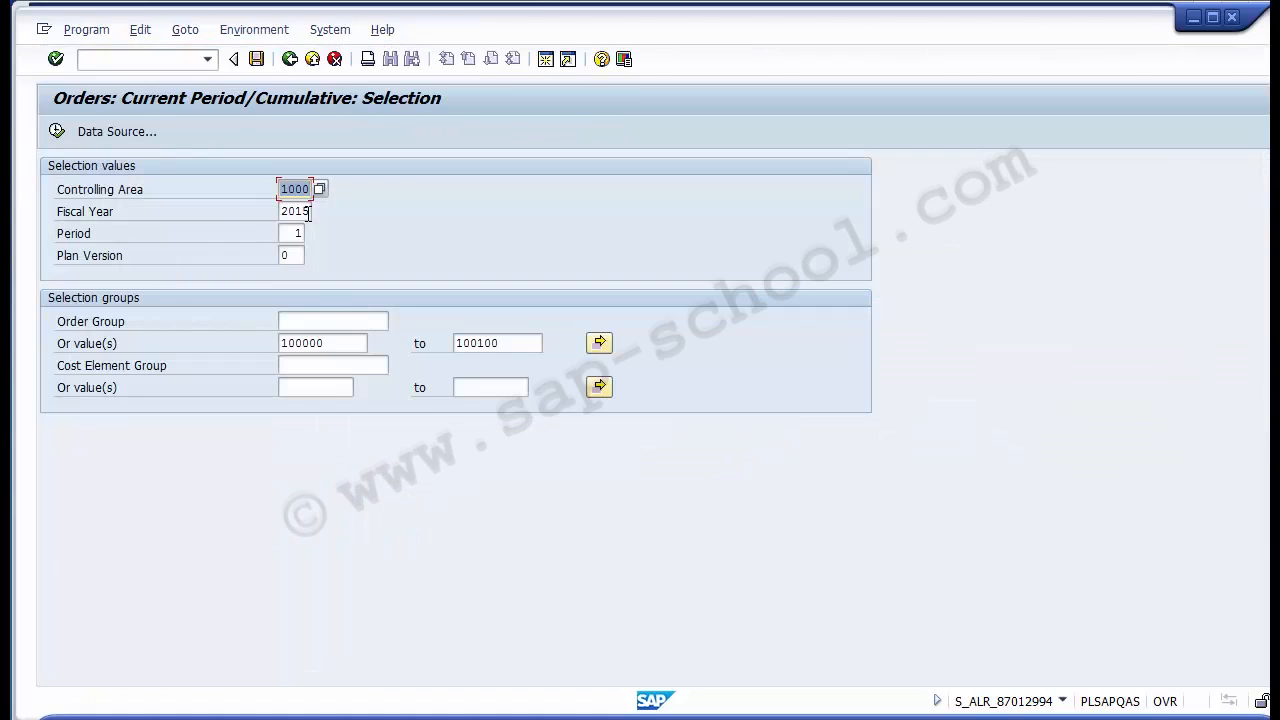
{"action": "left_click", "coordinate": [309, 212]}
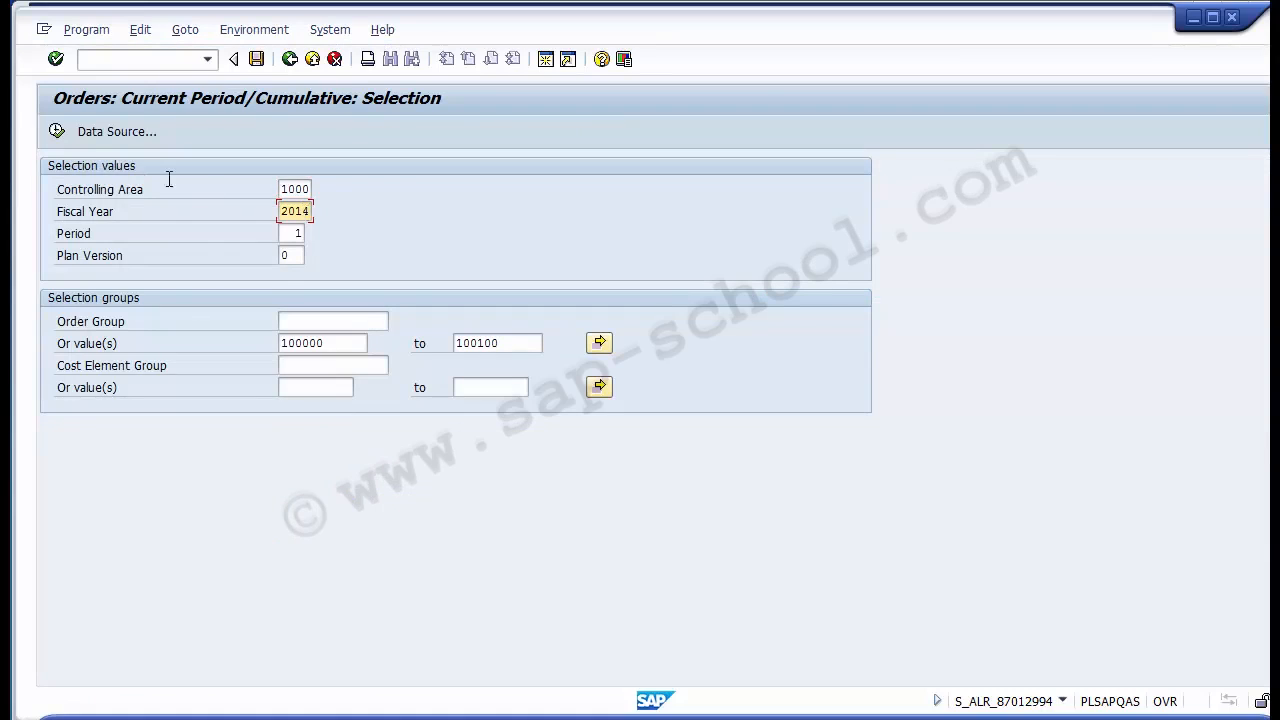
{"action": "left_click", "coordinate": [57, 132]}
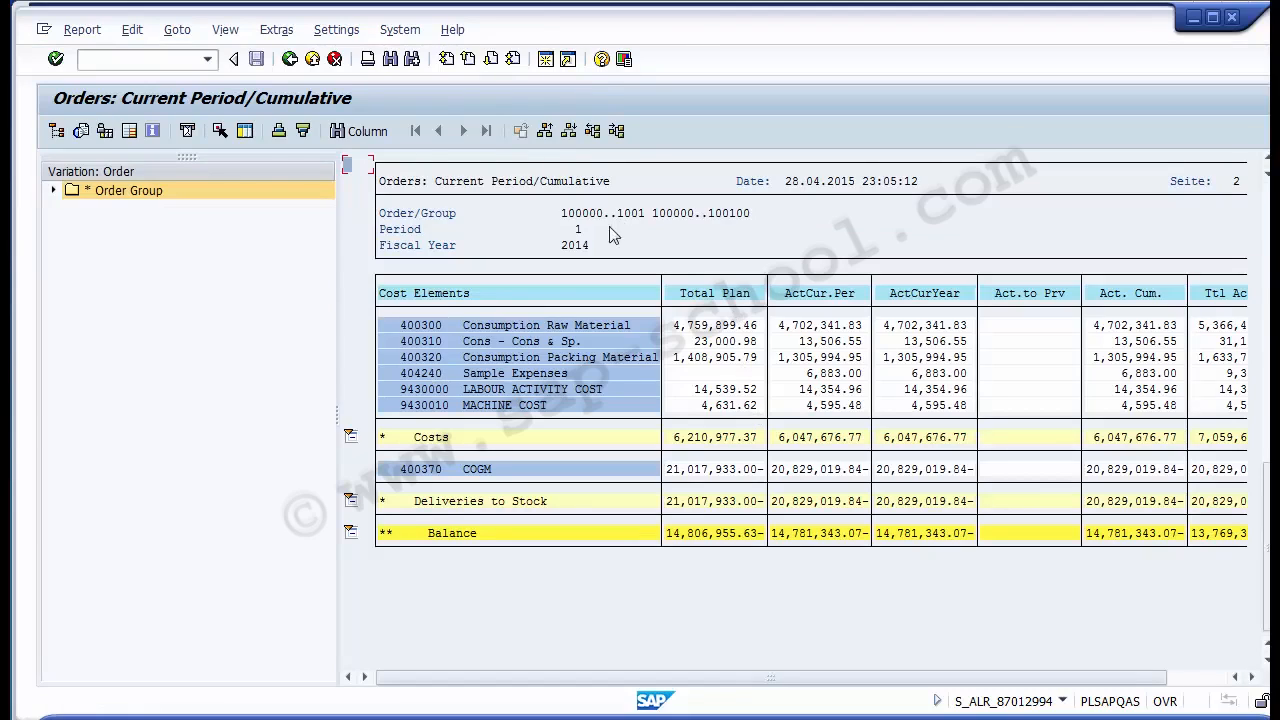
- Compare the fiscal year 2014 raw material plan with the current period, current year, previous and cumulative actuals
{"action": "left_click", "coordinate": [568, 250]}
{"action": "left_click", "coordinate": [712, 332]}
{"action": "left_click", "coordinate": [812, 342]}
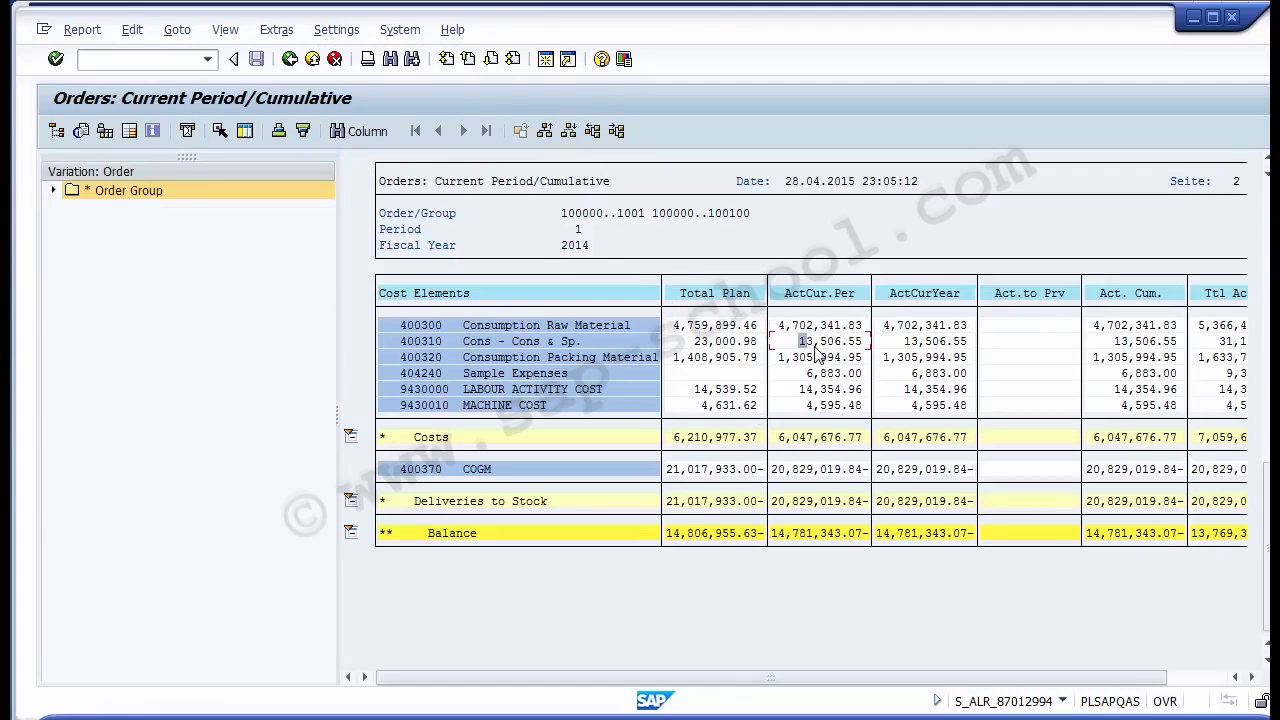
{"action": "left_click", "coordinate": [890, 325]}
{"action": "left_click", "coordinate": [1003, 325]}
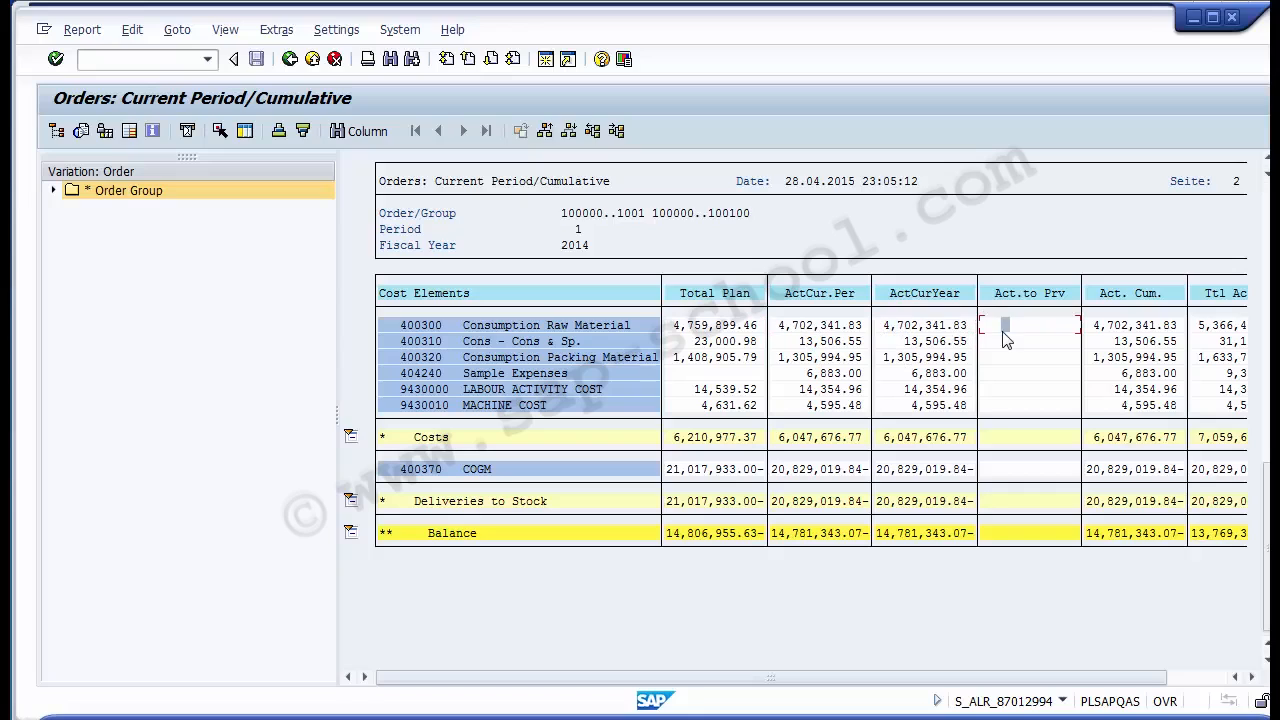
{"action": "left_click", "coordinate": [1097, 328]}
{"action": "left_click", "coordinate": [937, 327]}
{"action": "left_click", "coordinate": [805, 334]}
{"action": "left_click", "coordinate": [727, 333]}
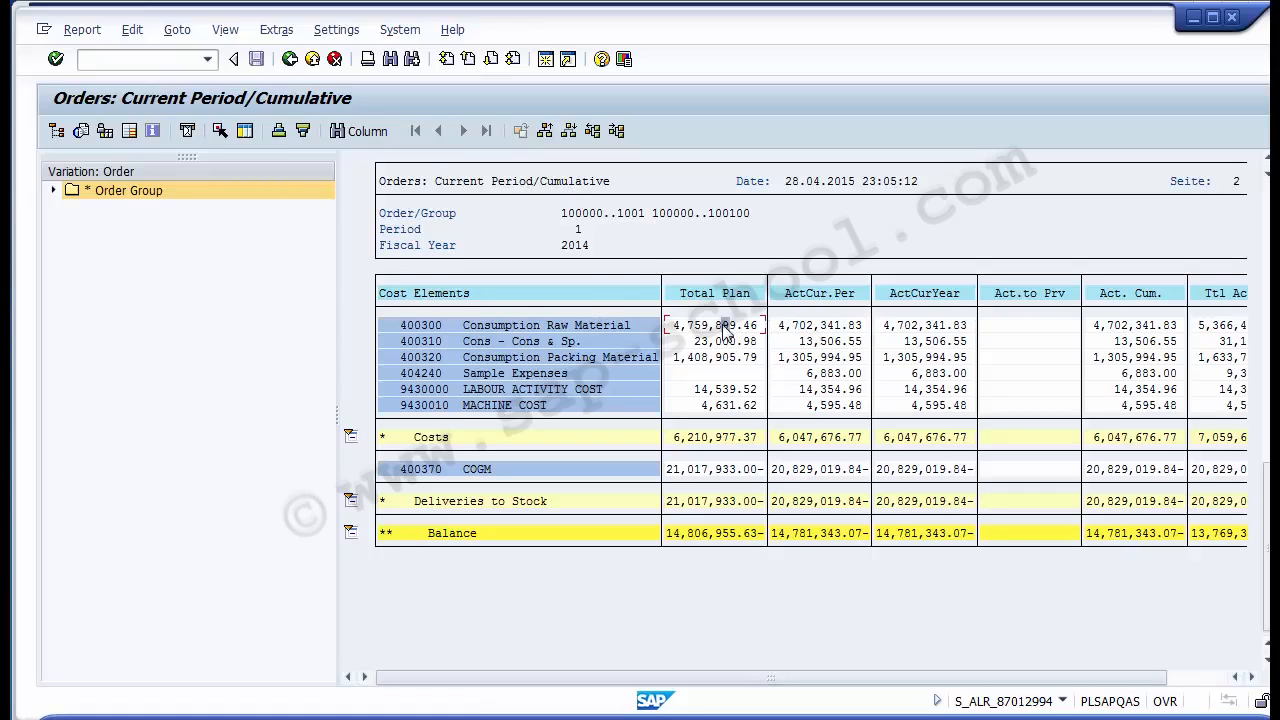
{"action": "left_click", "coordinate": [822, 332]}
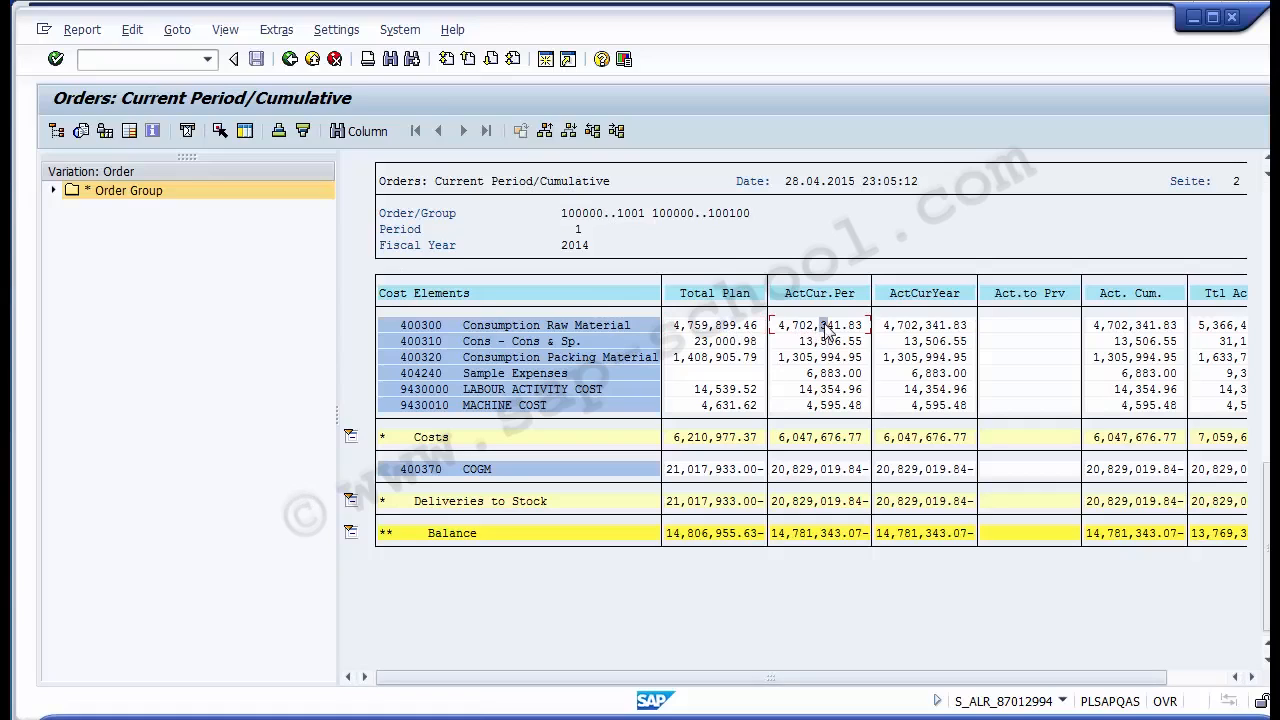
{"action": "left_click", "coordinate": [1106, 333]}
- Exit the Current Period/Cumulative report and leave its selection screen
{"action": "left_click", "coordinate": [312, 62]}
{"action": "left_click", "coordinate": [140, 270]}
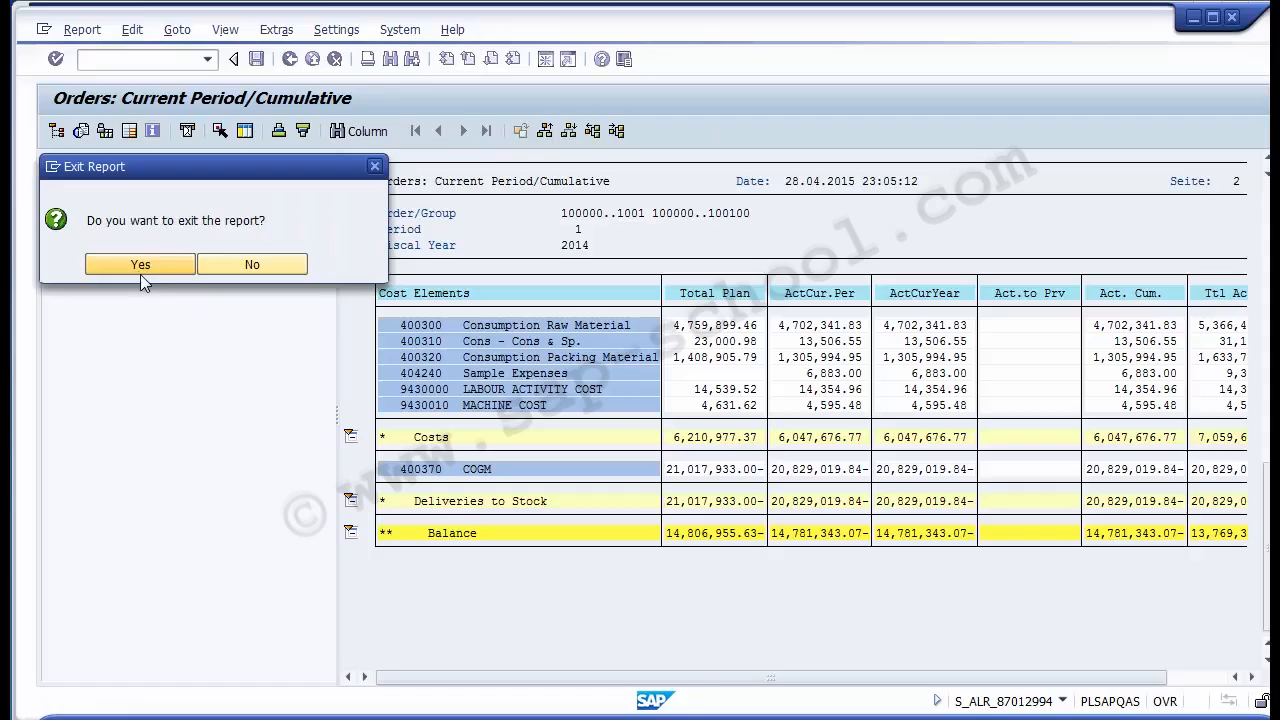
{"action": "left_click", "coordinate": [312, 59]}
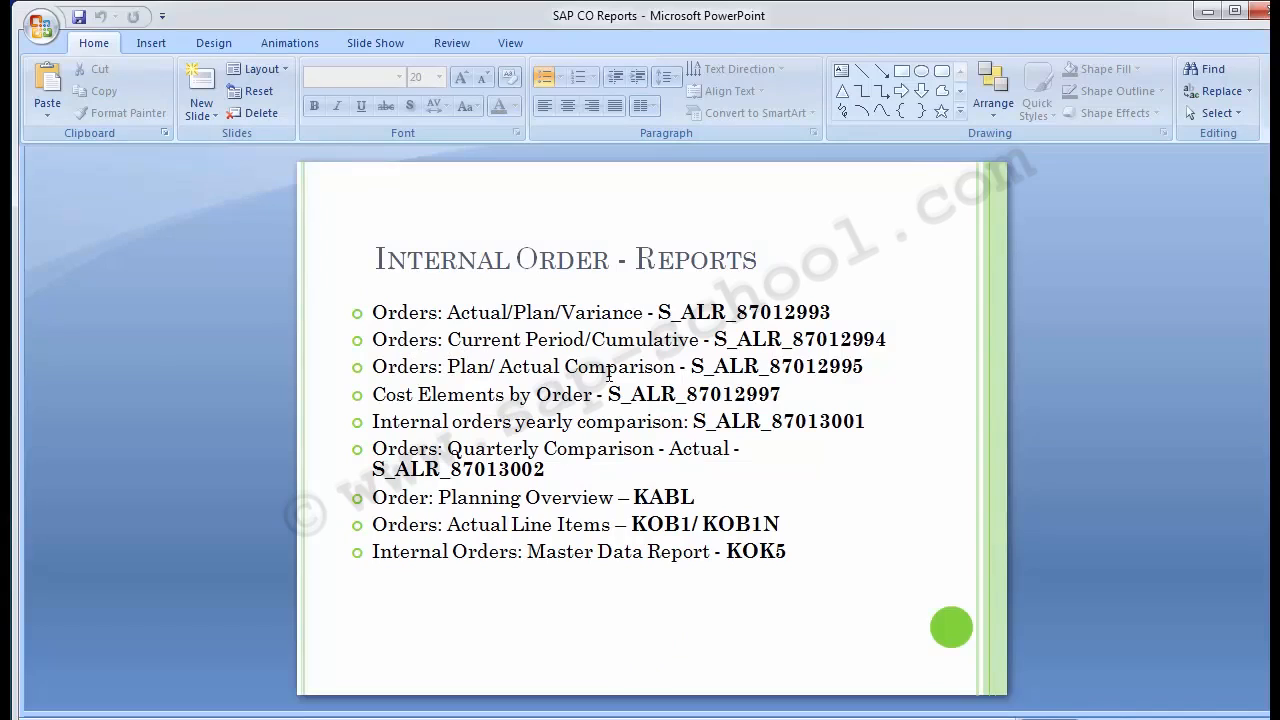
- Copy the Orders: Plan/Actual Comparison code S_ALR_87012995 from the PowerPoint slide and start that transaction in SAP
{"action": "left_click", "coordinate": [692, 366]}
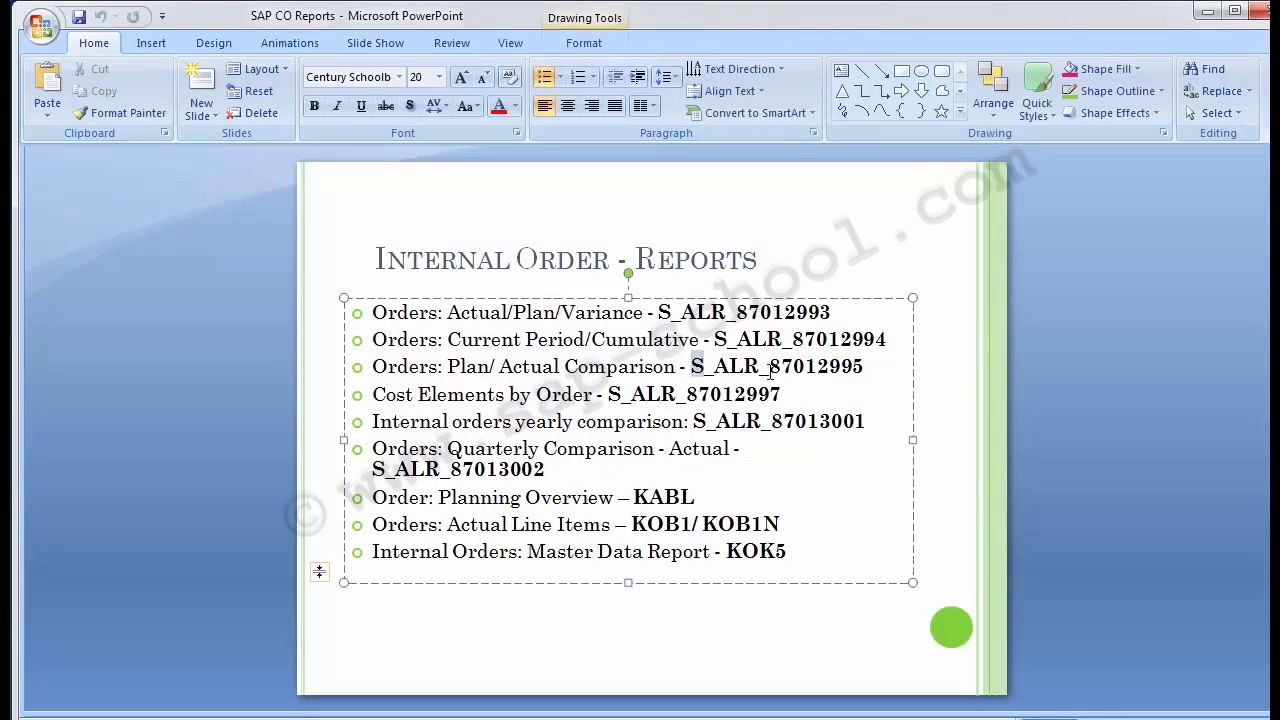
{"action": "left_click_drag", "start_coordinate": [770, 369], "coordinate": [877, 366]}
{"action": "key", "text": "ctrl+c"}
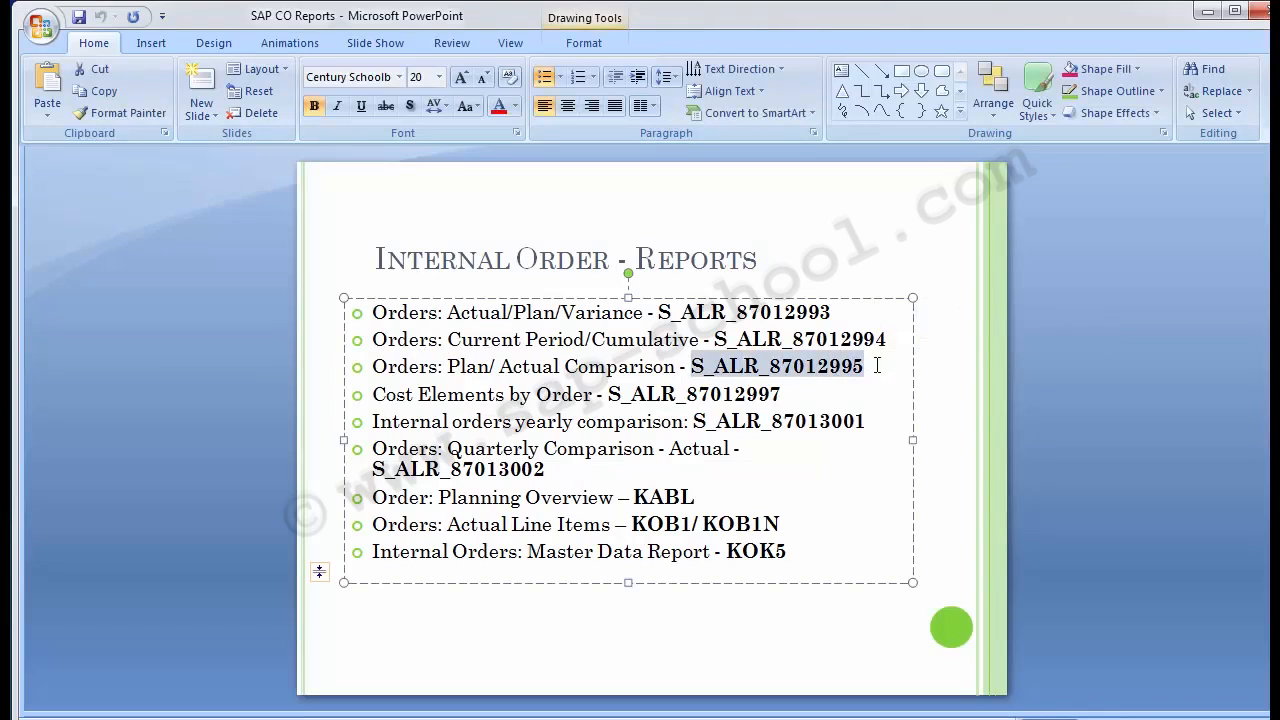
{"action": "key", "text": "alt+Tab"}
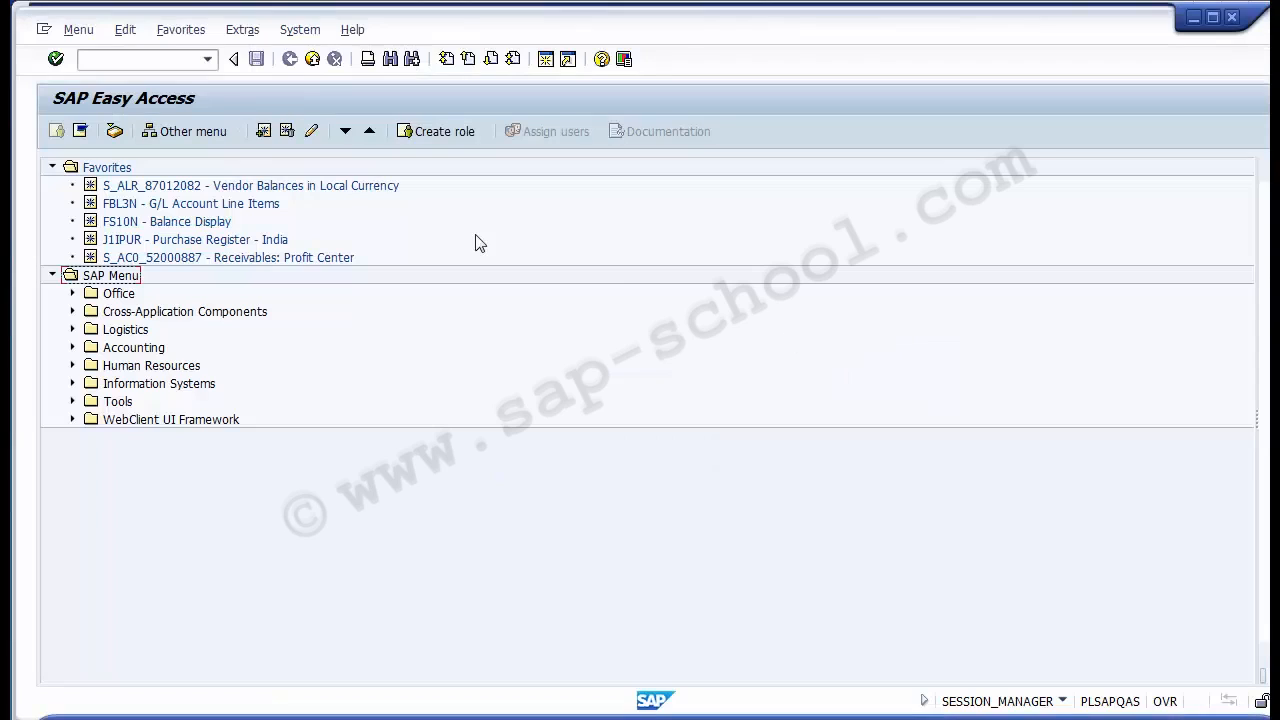
{"action": "left_click", "coordinate": [153, 58]}
{"action": "key", "text": "ctrl+v"}
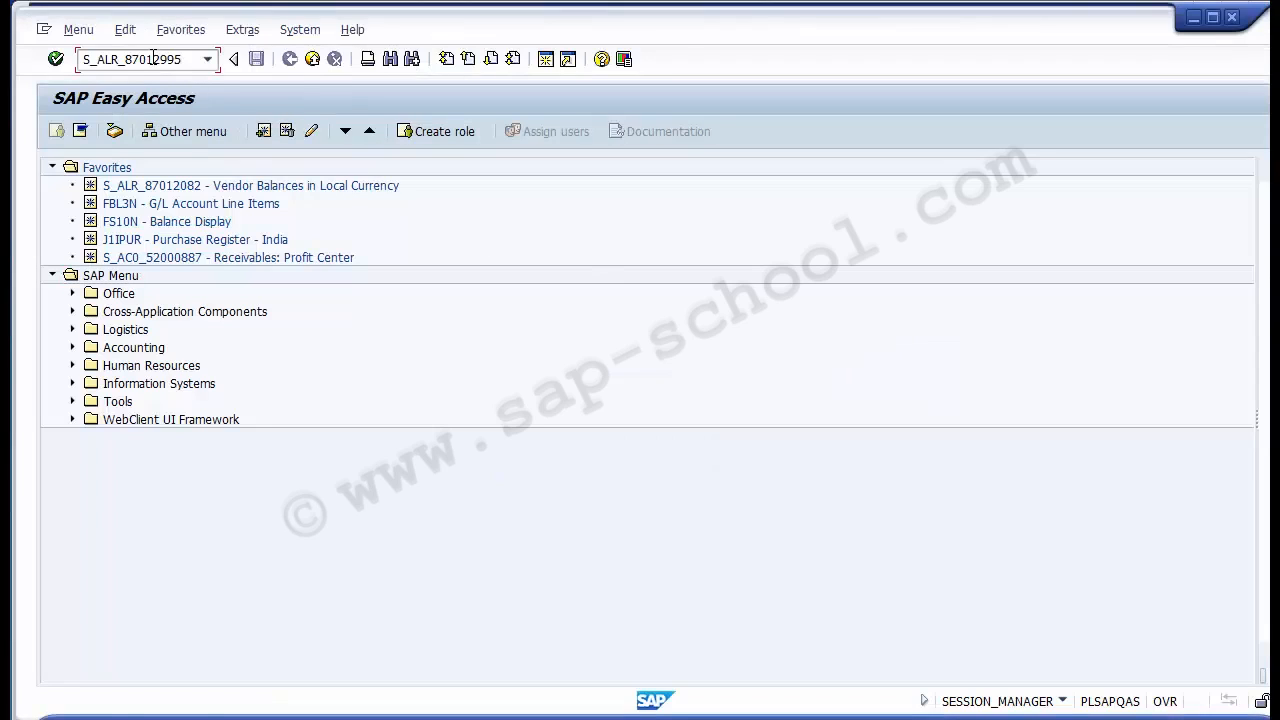
{"action": "key", "text": "Return"}
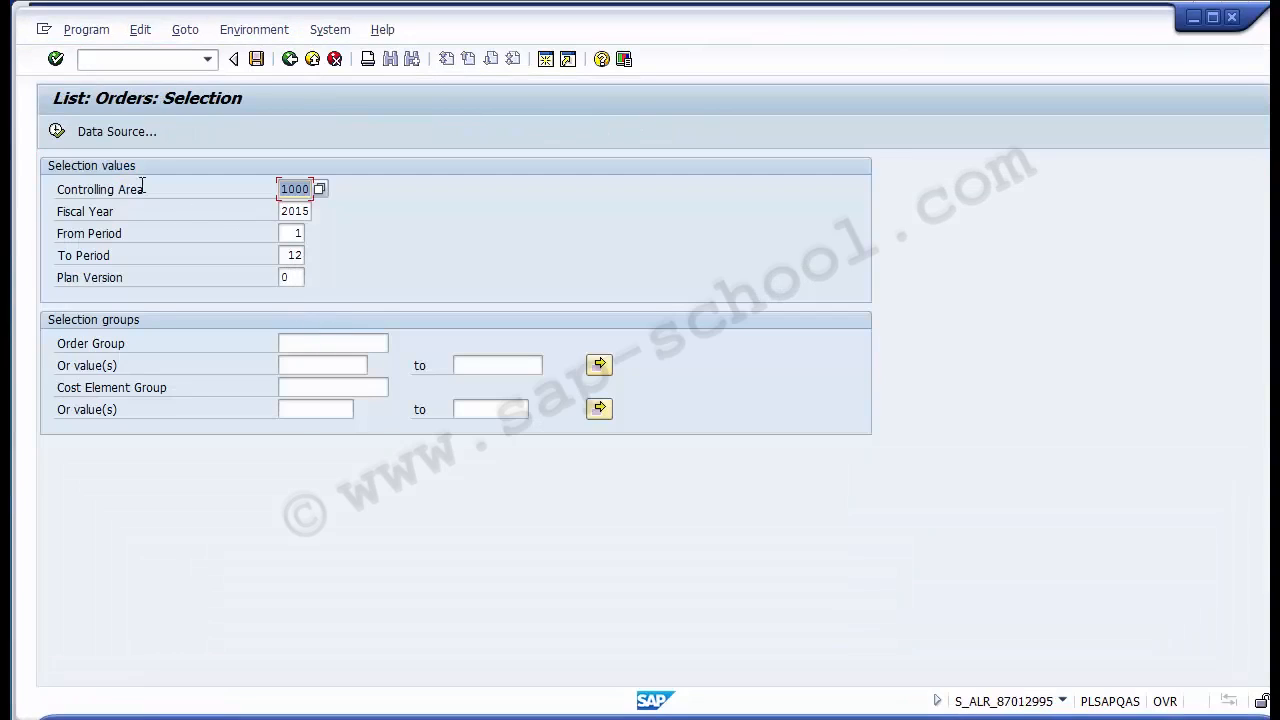
- Enter the same from and to order values as before and execute the Plan/Actual Comparison report for fiscal year 2015
{"action": "left_click", "coordinate": [302, 366]}
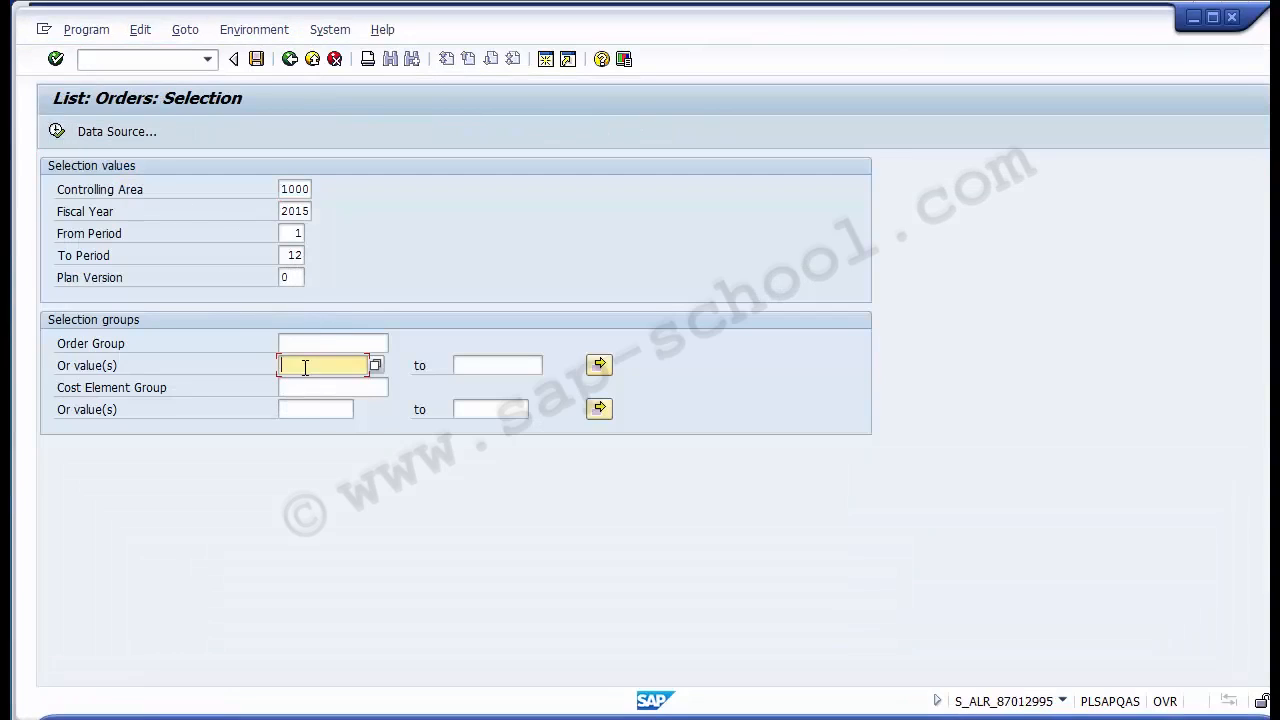
{"action": "key", "text": "Down"}
{"action": "key", "text": "Tab"}
{"action": "key", "text": "Down"}
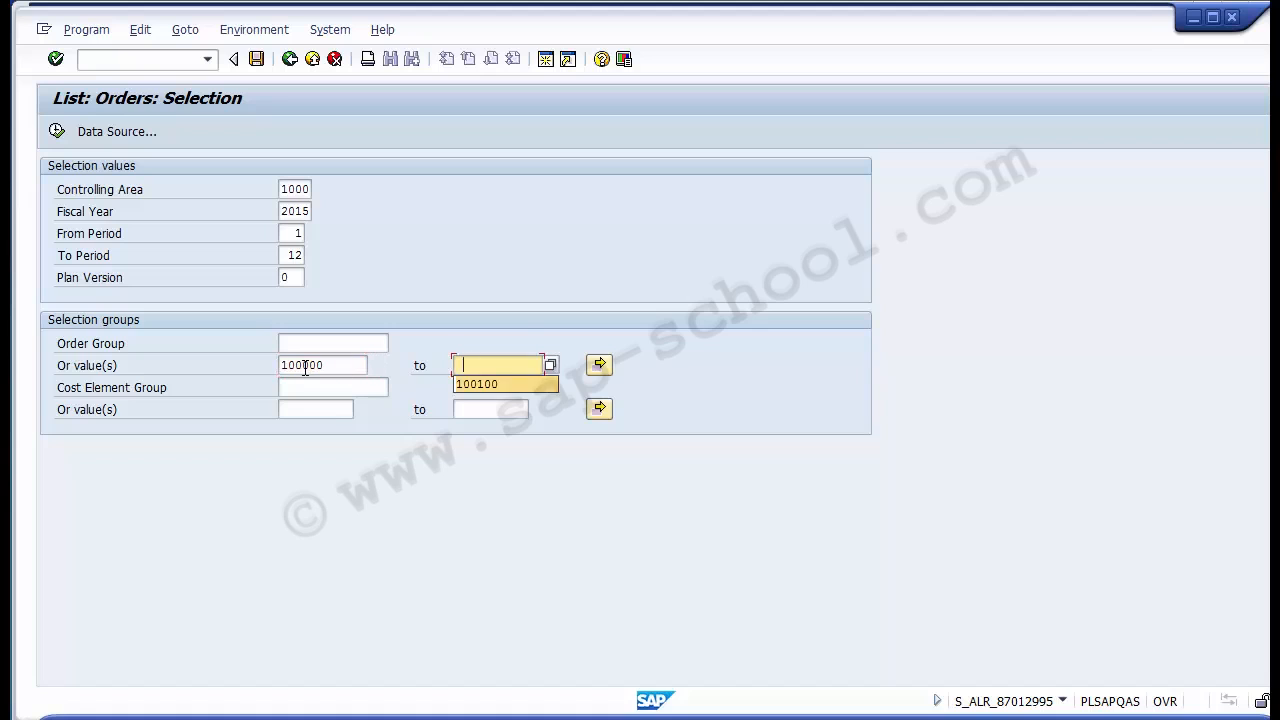
{"action": "key", "text": "Return"}
{"action": "left_click", "coordinate": [57, 132]}
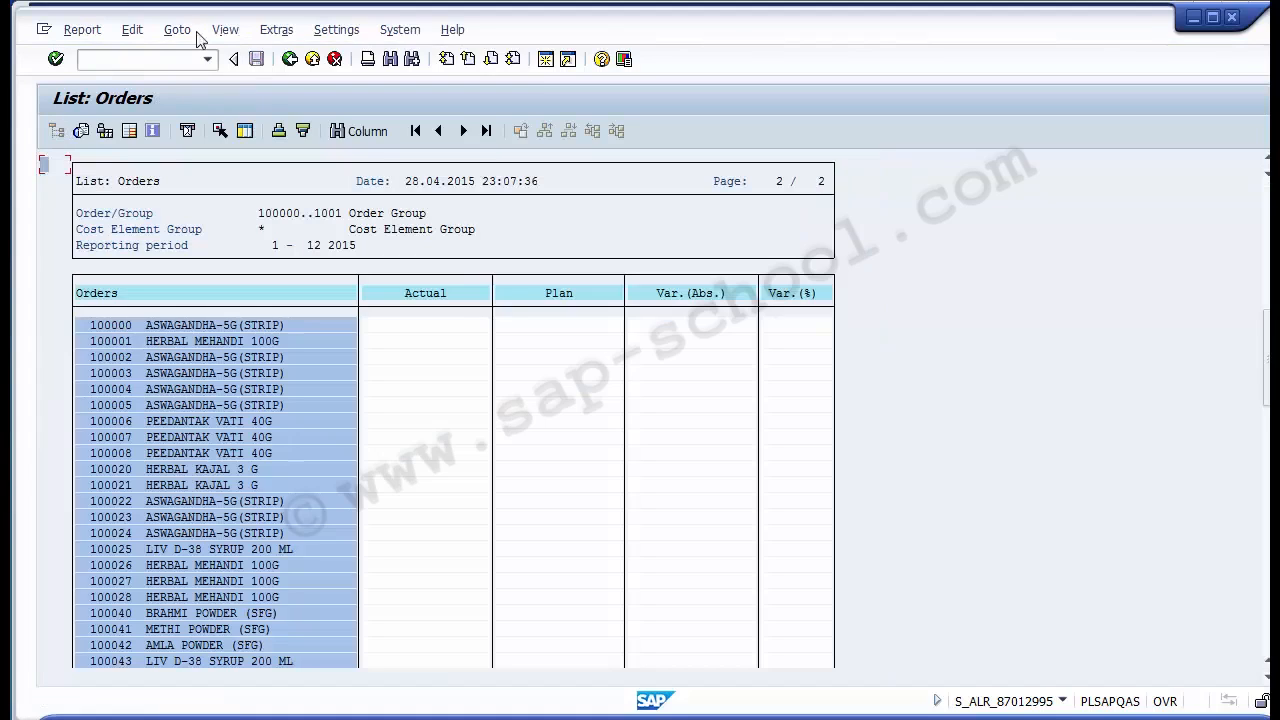
- Exit the report, set the fiscal year to 2014 and execute the Plan/Actual Comparison for the same orders
{"action": "left_click", "coordinate": [292, 62]}
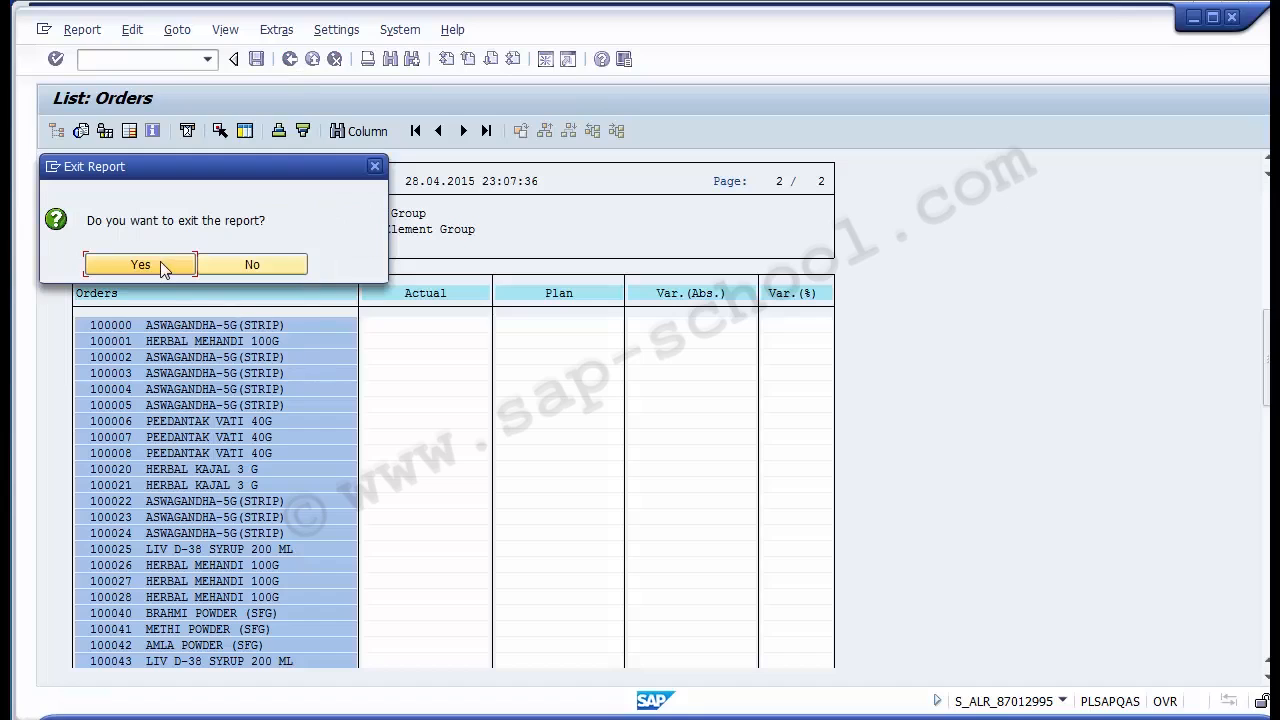
{"action": "left_click", "coordinate": [160, 263]}
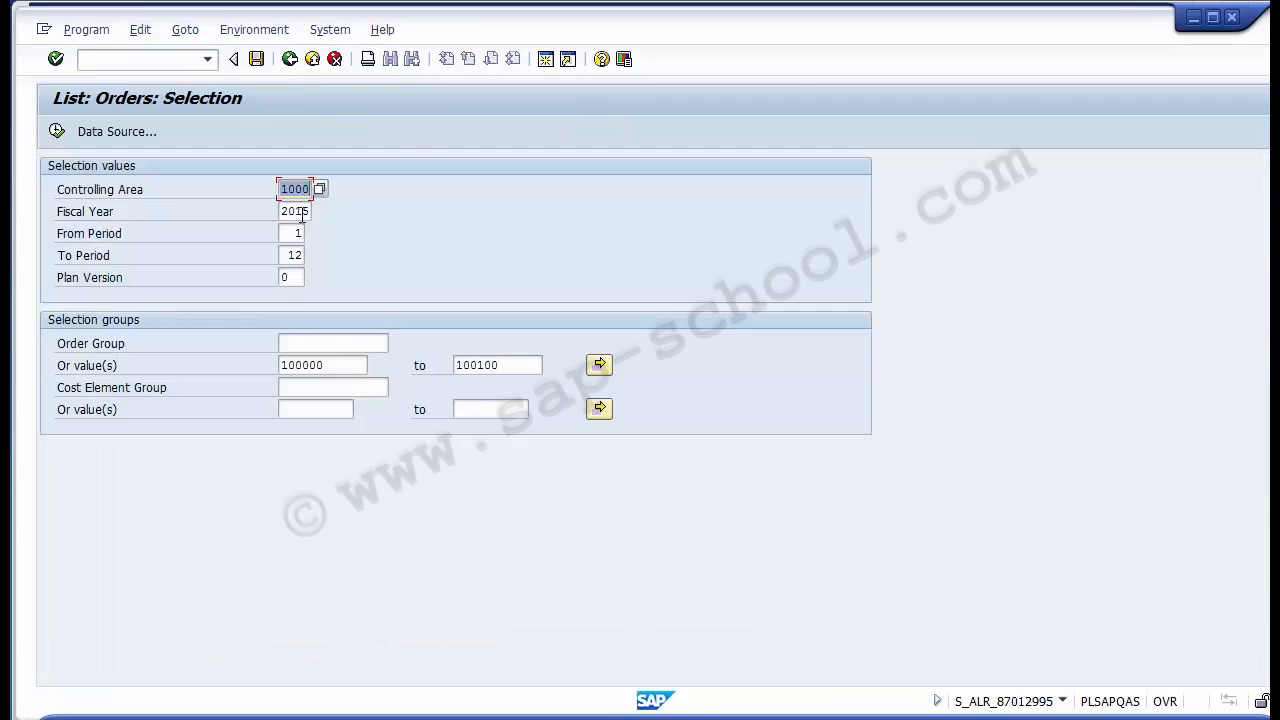
{"action": "left_click", "coordinate": [308, 211]}
{"action": "type", "text": "4"}
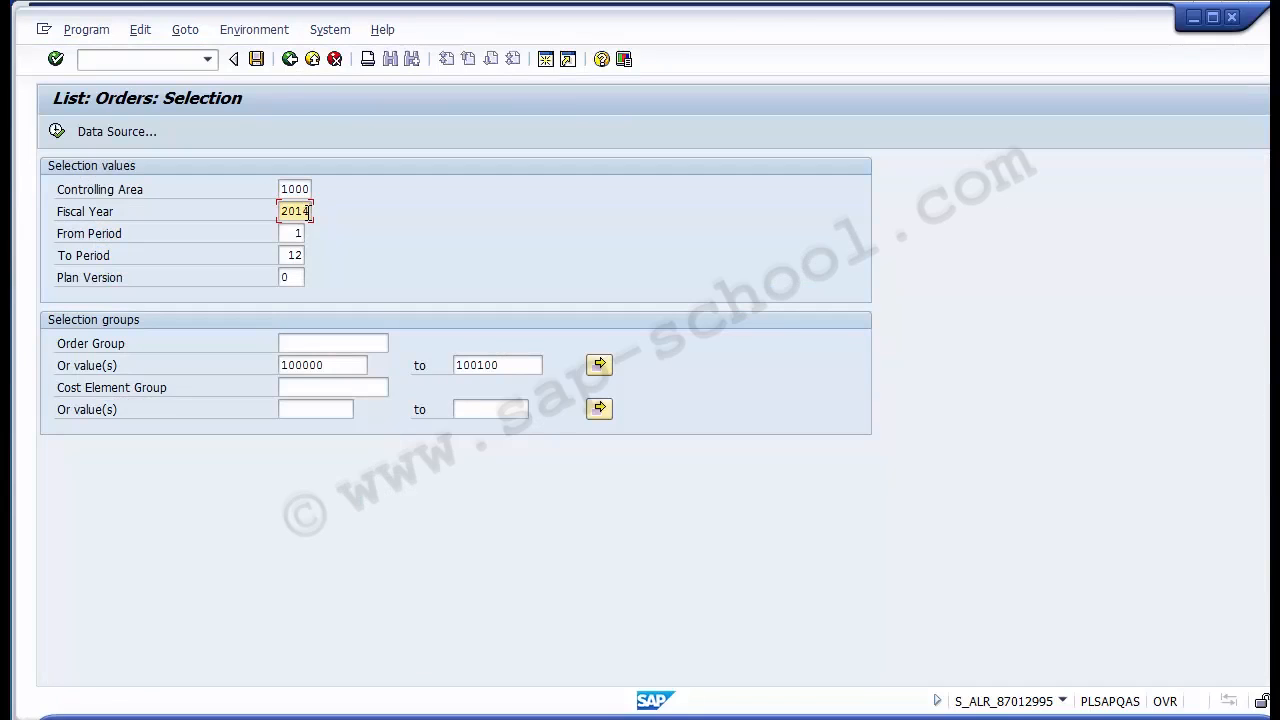
{"action": "left_click", "coordinate": [56, 131]}
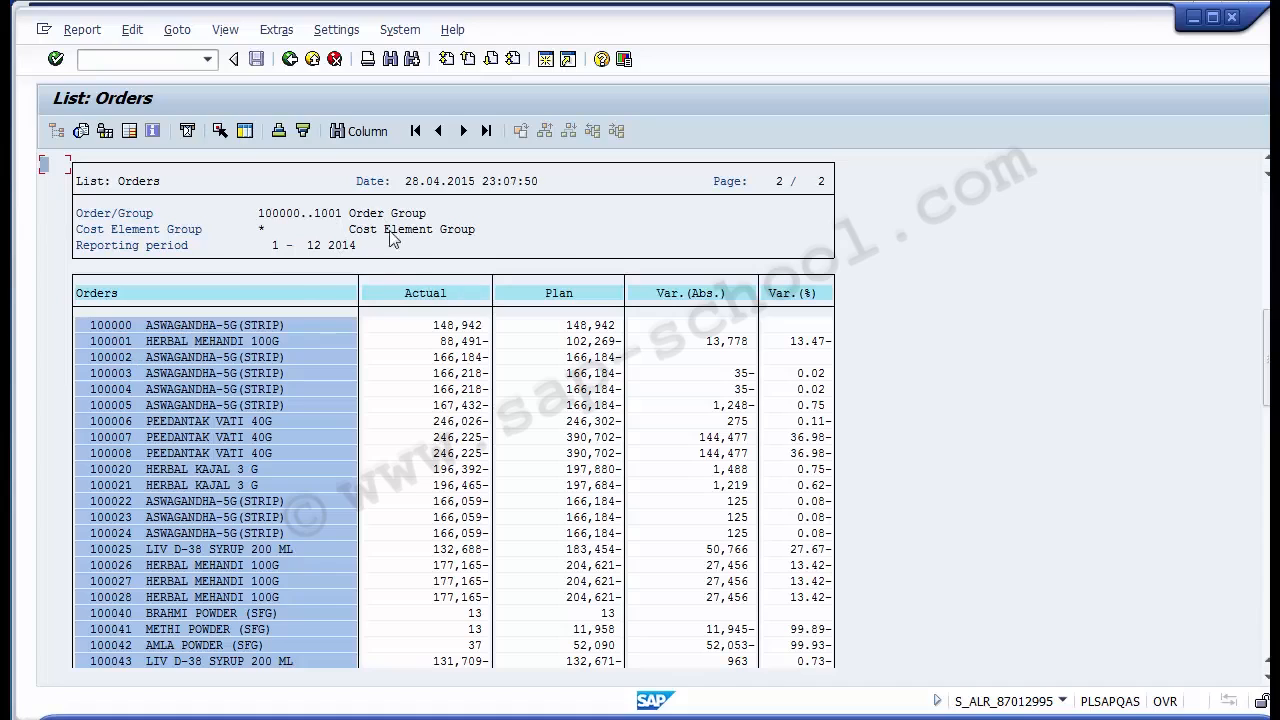
- Compare the actual and plan amounts of the first ASWAGANDHA-5G(STRIP) order in the Orders list
{"action": "left_click", "coordinate": [102, 294]}
{"action": "left_click", "coordinate": [108, 327]}
{"action": "left_click", "coordinate": [431, 329]}
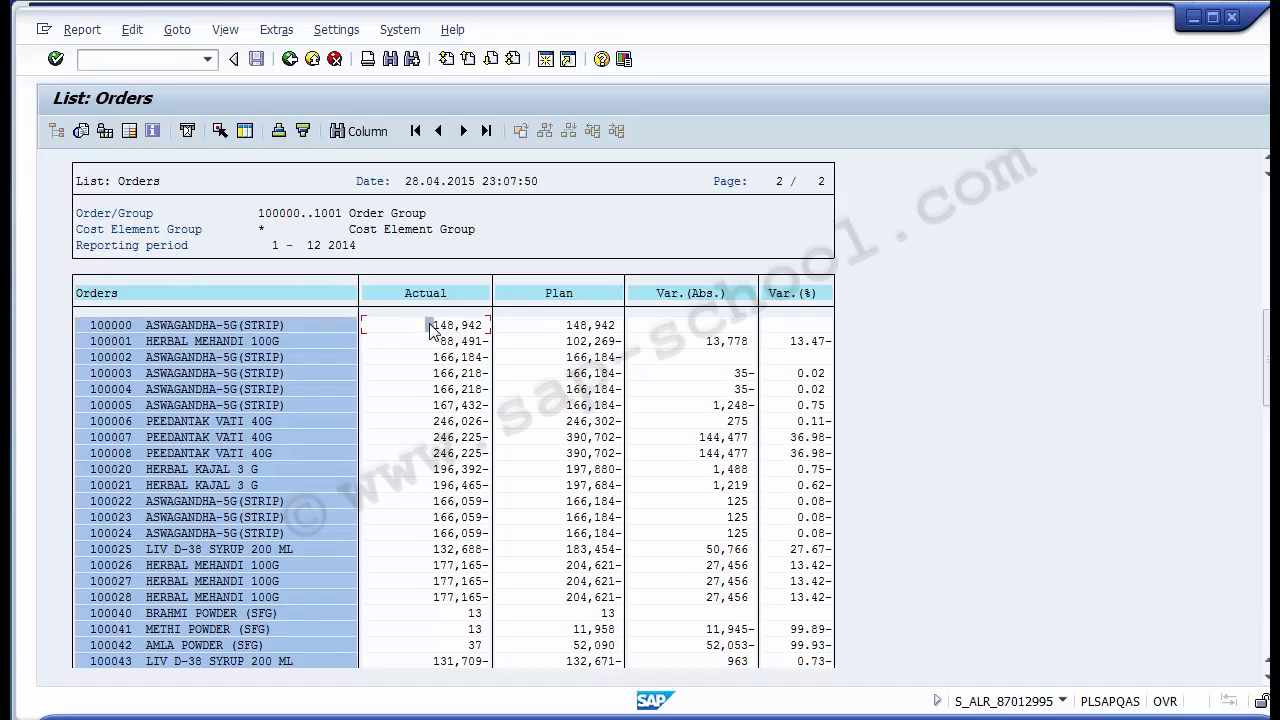
{"action": "left_click", "coordinate": [562, 330]}
- Examine the actual amount, absolute variance and percentage variance of the first PMS SYRUP 200 ML order
{"action": "key", "text": "Page_Down"}
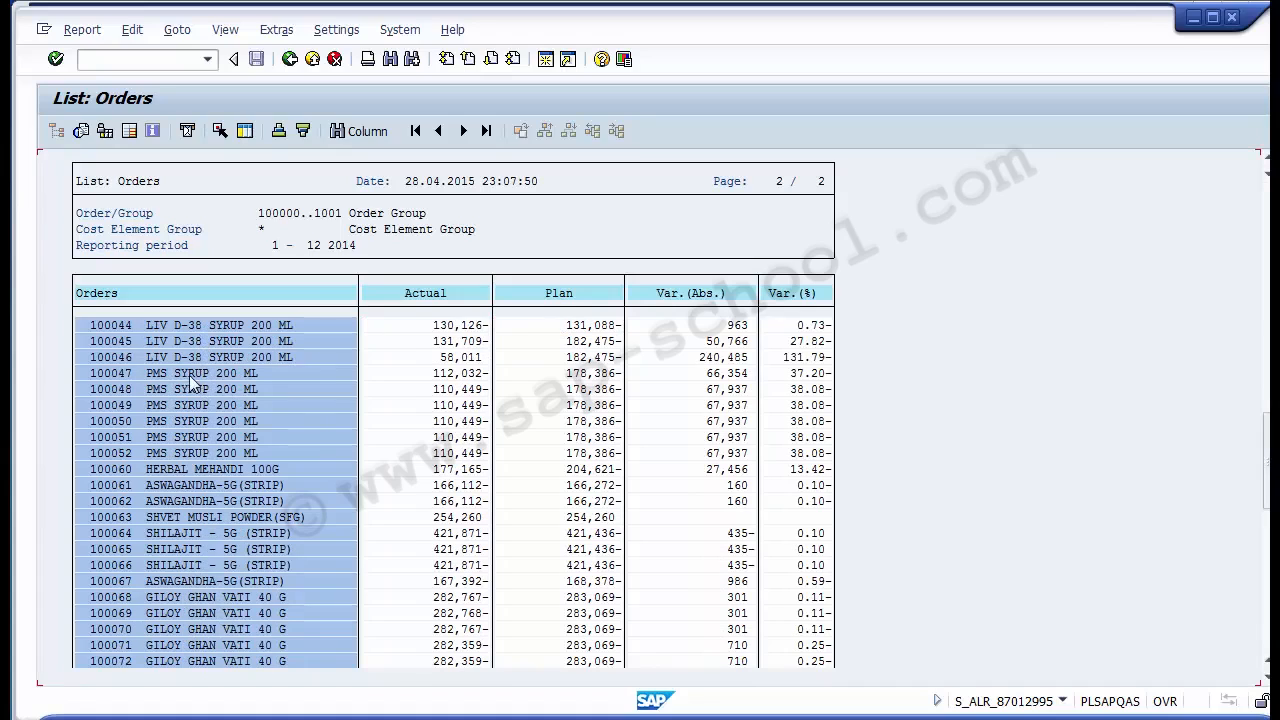
{"action": "left_click", "coordinate": [140, 377]}
{"action": "left_click", "coordinate": [438, 377]}
{"action": "left_click", "coordinate": [714, 375]}
{"action": "left_click", "coordinate": [795, 376]}
{"action": "left_click", "coordinate": [803, 376]}
{"action": "left_click", "coordinate": [795, 375]}
{"action": "left_click", "coordinate": [800, 375]}
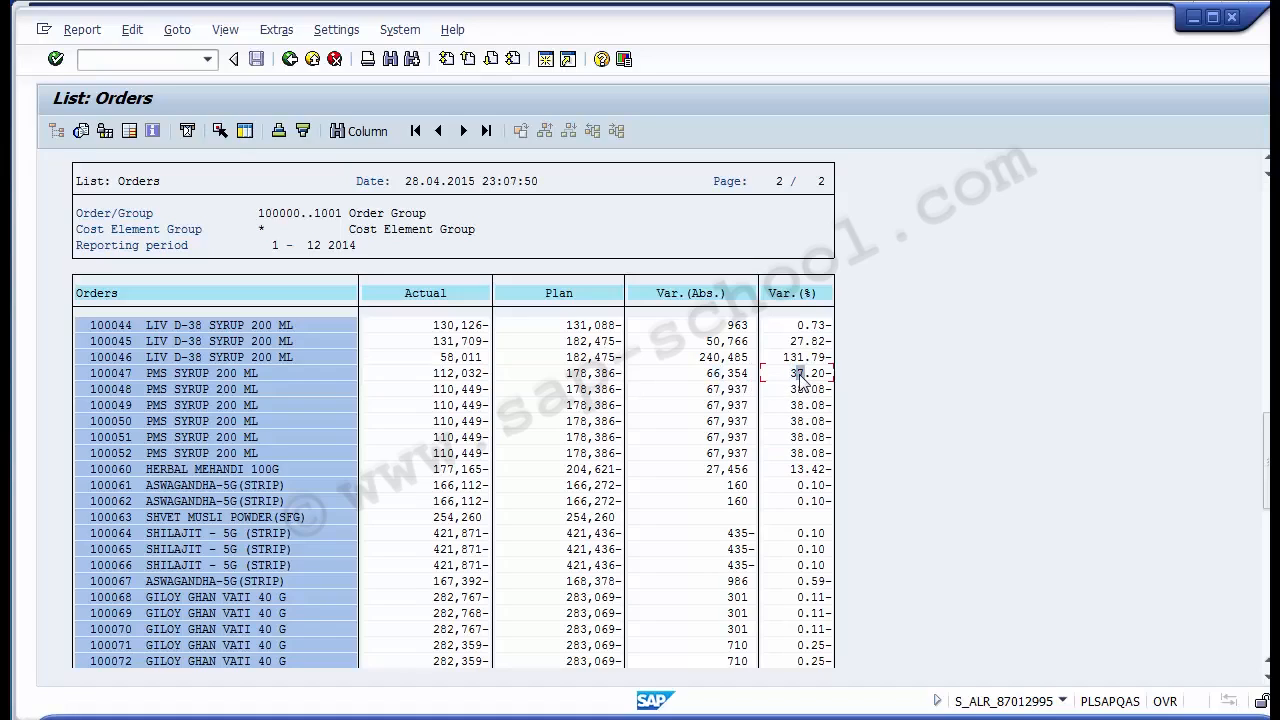
{"action": "left_click", "coordinate": [115, 373]}
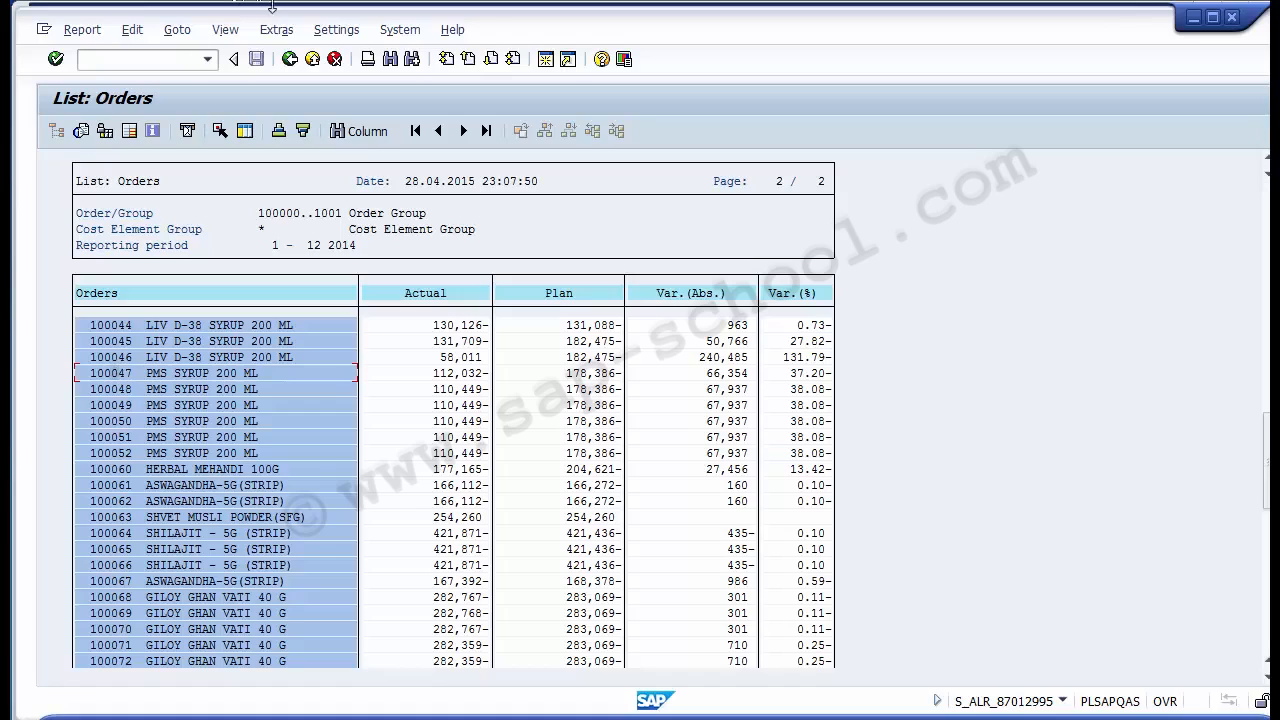
- Exit the Plan/Actual Comparison report and copy the Cost Elements by Order code S_ALR_87012997 from the PowerPoint slide
{"action": "left_click", "coordinate": [312, 59]}
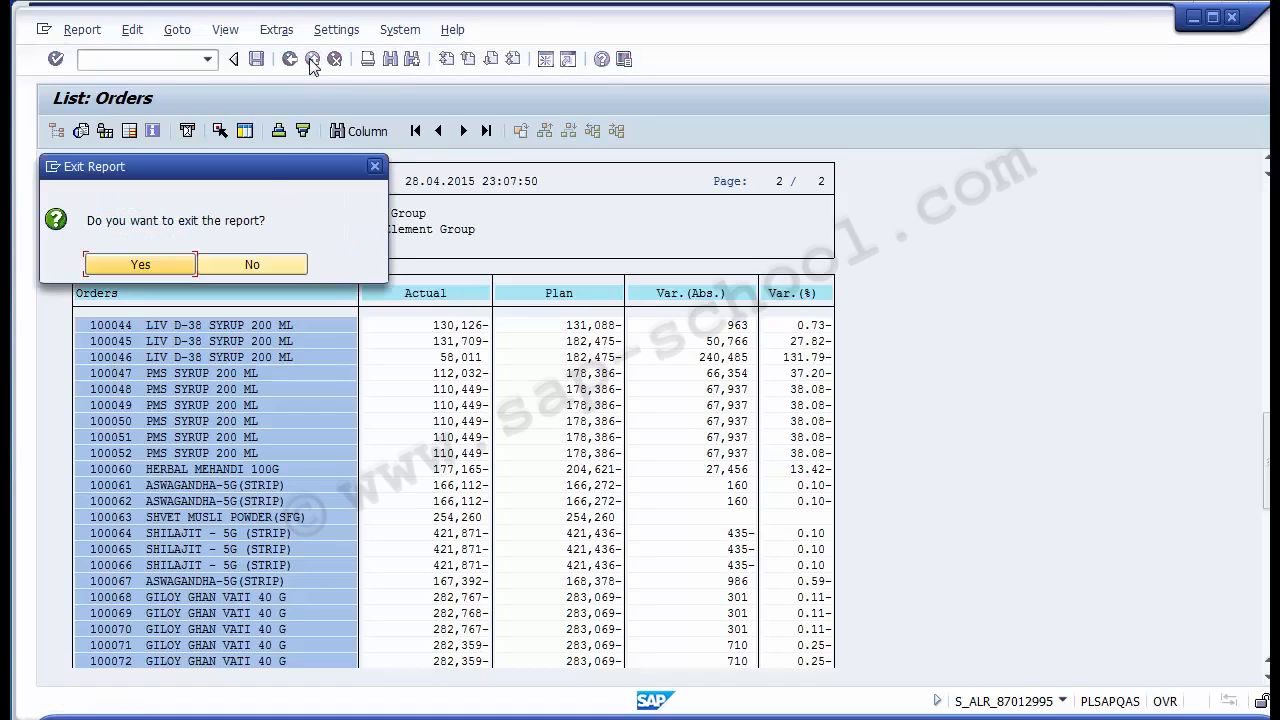
{"action": "left_click", "coordinate": [160, 264]}
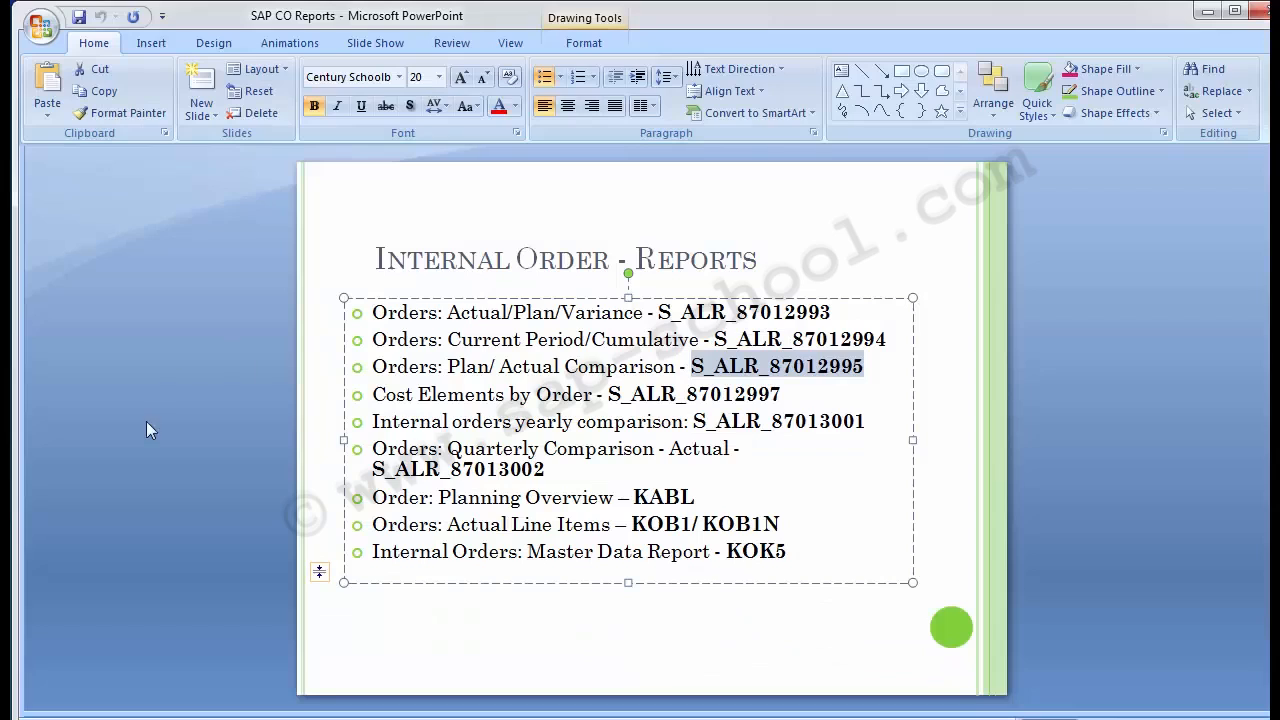
{"action": "left_click", "coordinate": [146, 421]}
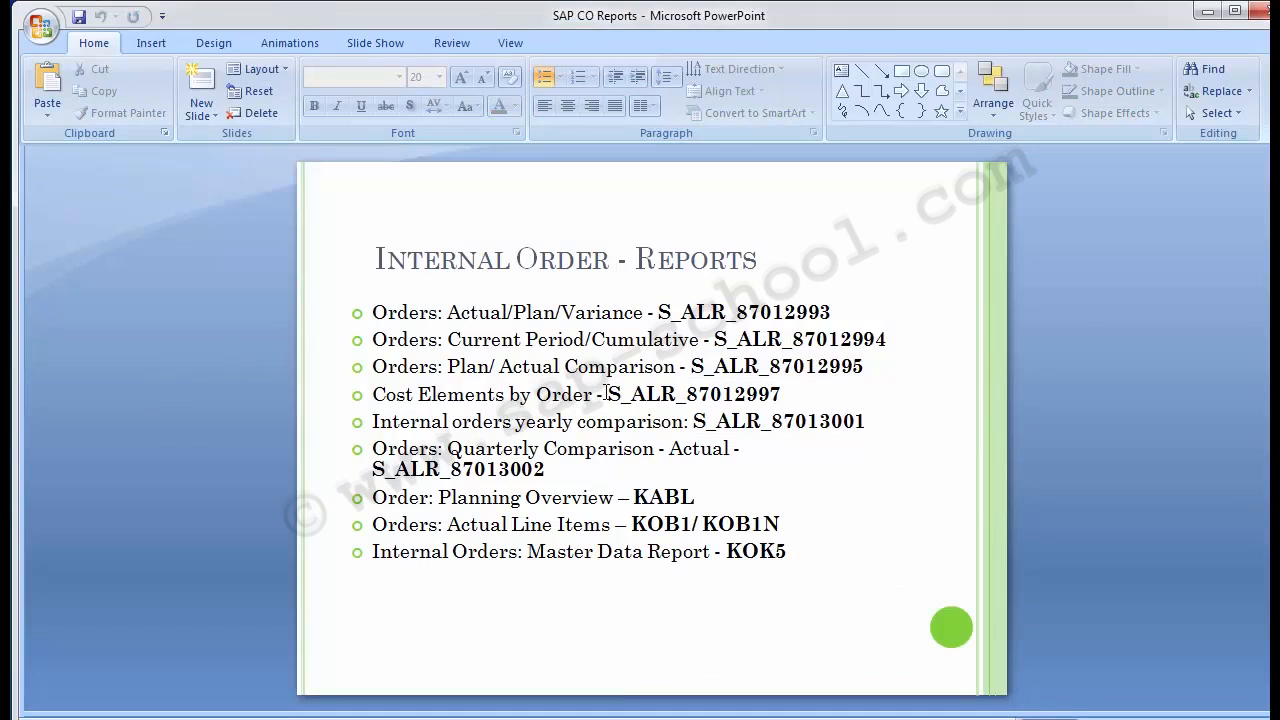
{"action": "left_click_drag", "start_coordinate": [608, 394], "coordinate": [786, 389]}
{"action": "key", "text": "ctrl+c"}
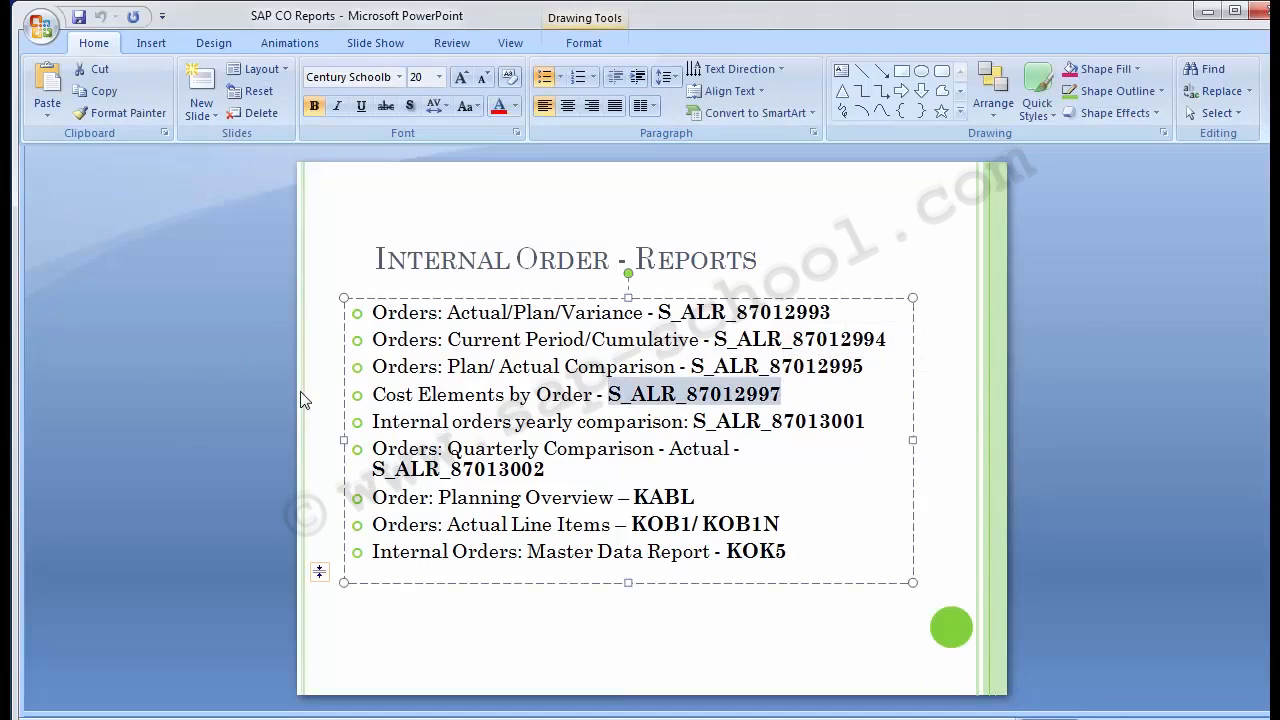
- Switch to SAP and enter /nS_ALR_87012997 as the transaction command on the Orders selection screen
{"action": "left_click", "coordinate": [185, 362]}
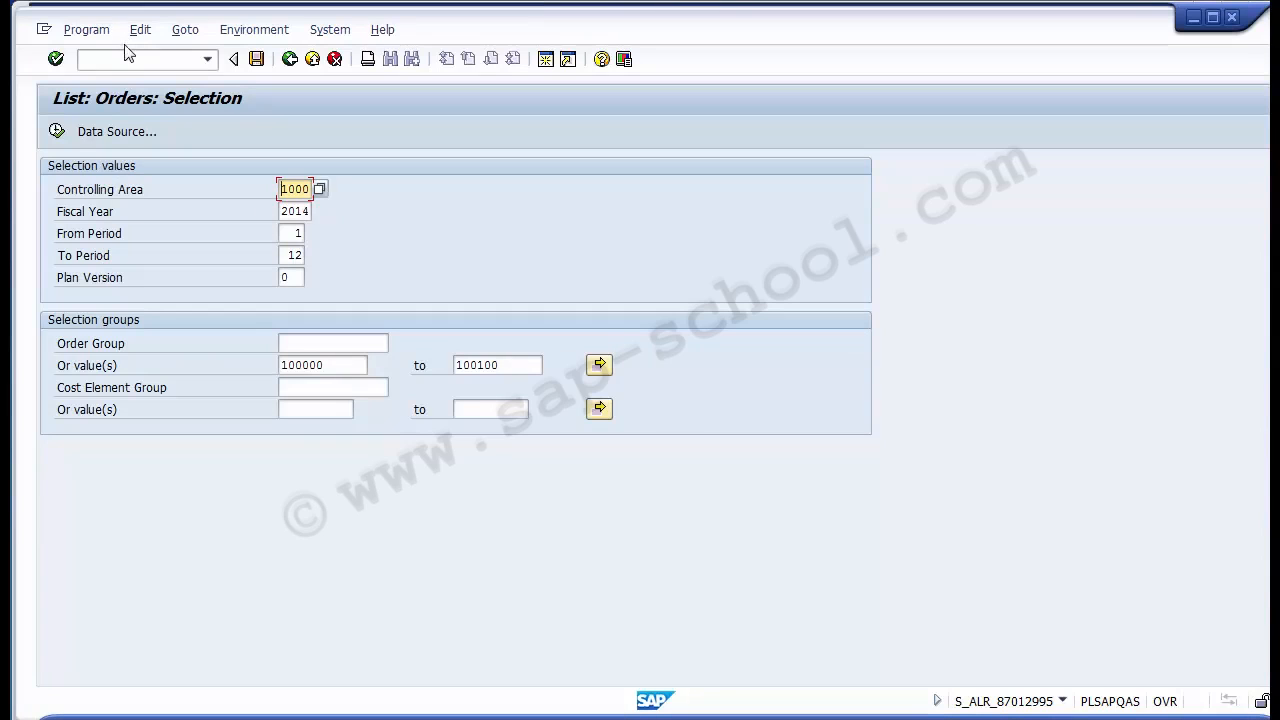
{"action": "left_click", "coordinate": [126, 58]}
{"action": "type", "text": "/"}
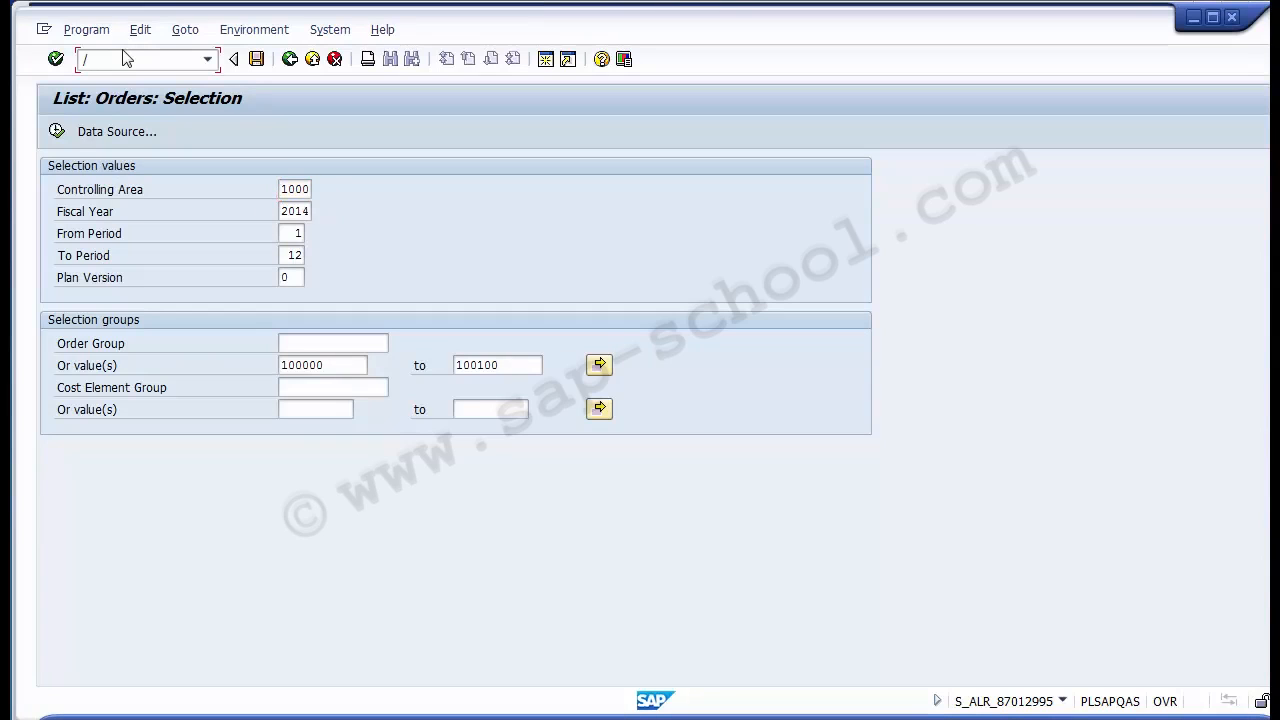
{"action": "type", "text": "n"}
{"action": "key", "text": "ctrl+v"}
- Point out the Cost Elements by Order entry and its code on the PowerPoint slide, and start transaction S_ALR_87012997 in SAP
{"action": "key", "text": "alt+Tab"}
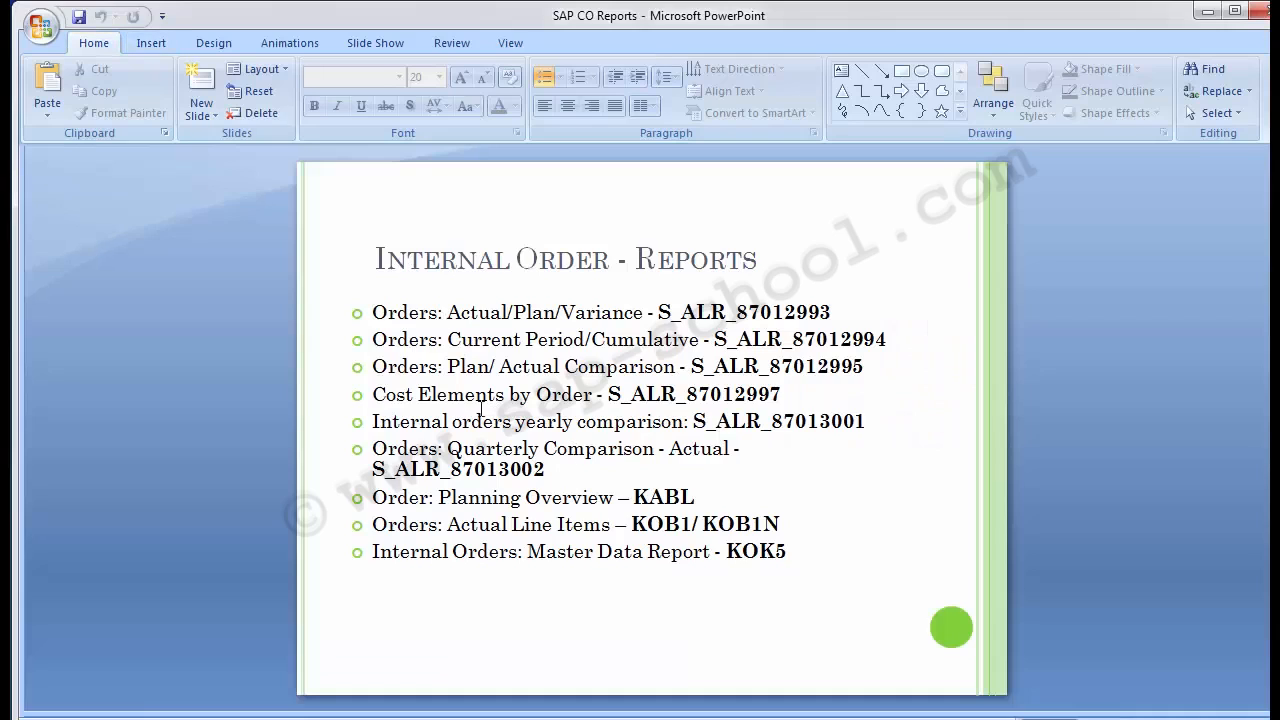
{"action": "left_click_drag", "start_coordinate": [374, 396], "coordinate": [792, 393]}
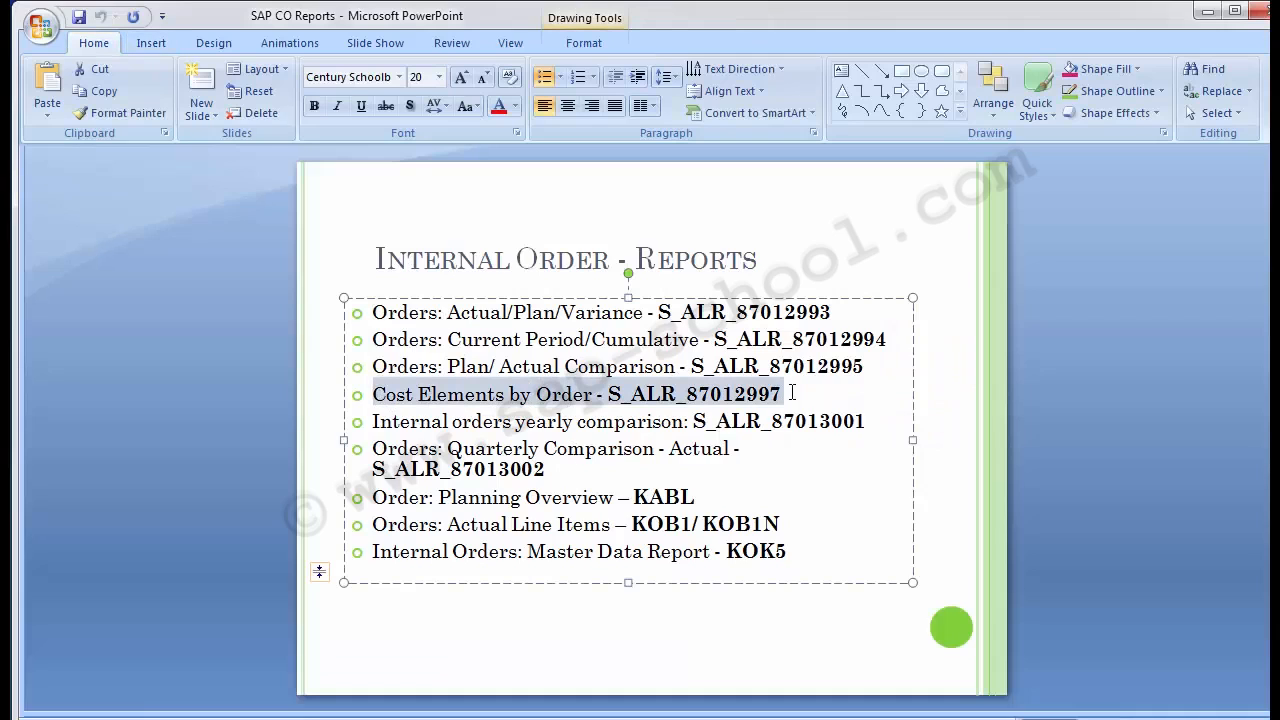
{"action": "left_click", "coordinate": [792, 393]}
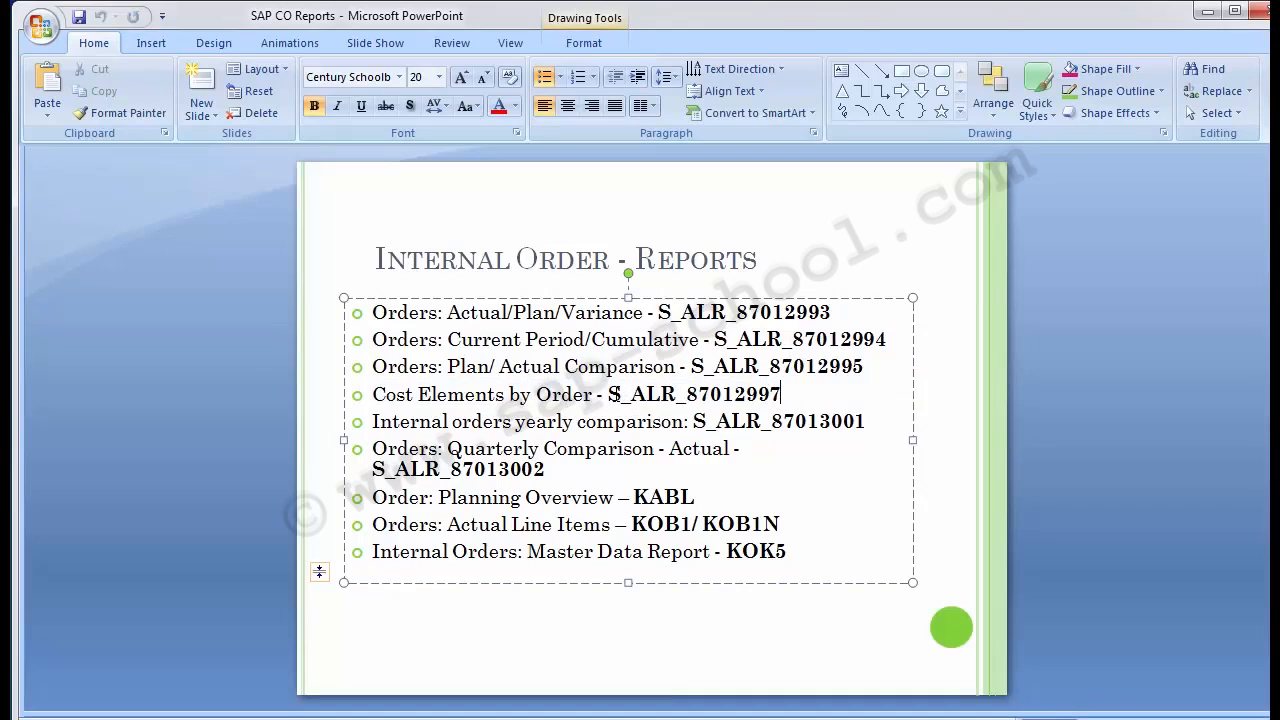
{"action": "left_click_drag", "start_coordinate": [608, 395], "coordinate": [782, 395]}
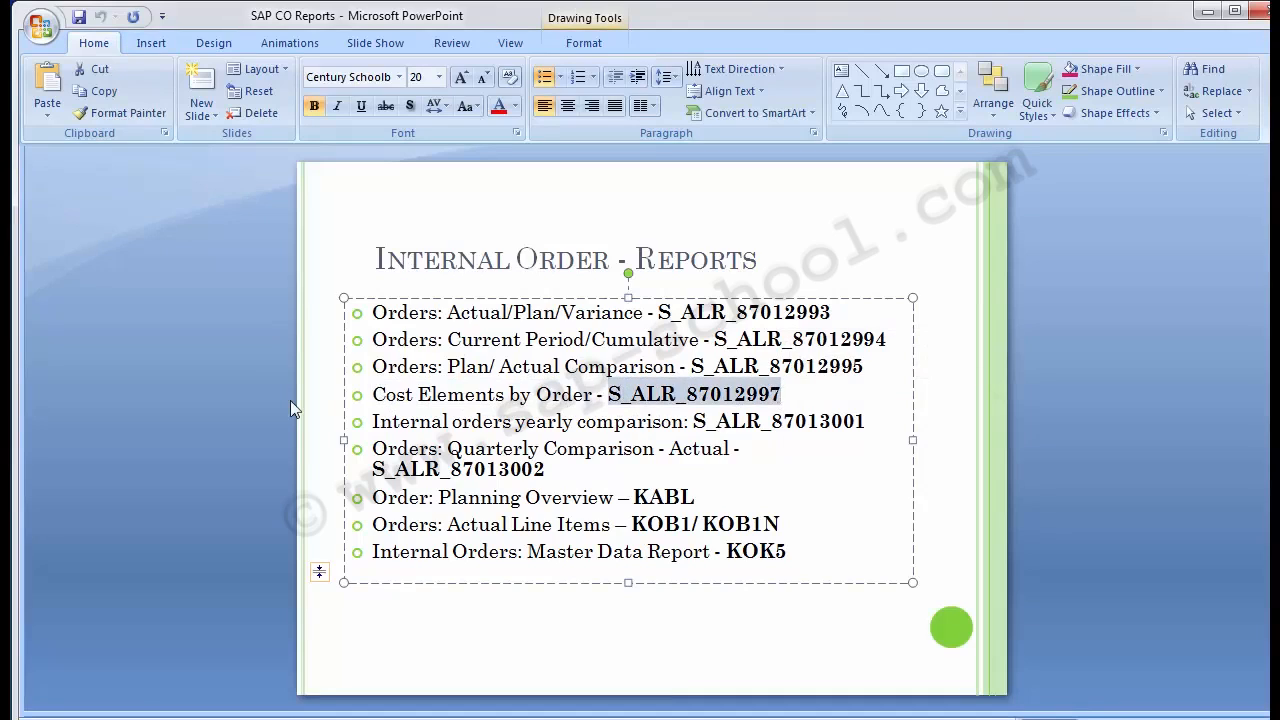
{"action": "left_click", "coordinate": [239, 400]}
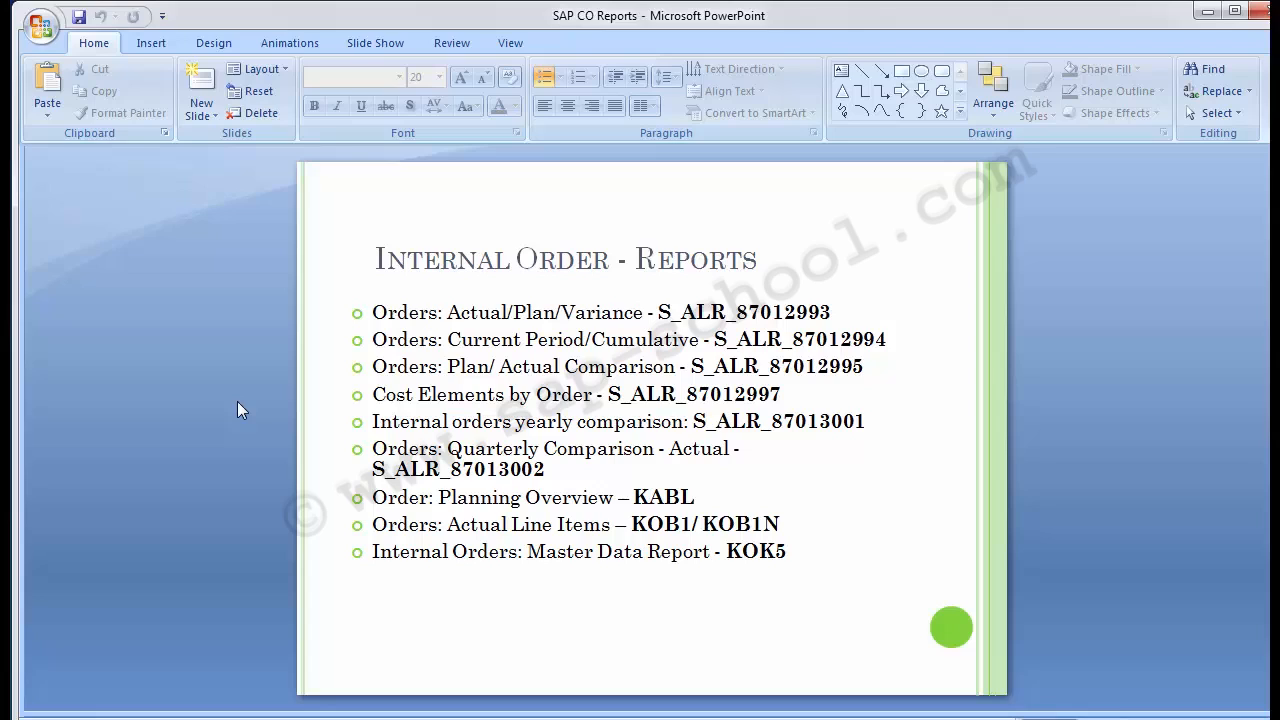
{"action": "left_click_drag", "start_coordinate": [607, 395], "coordinate": [790, 393]}
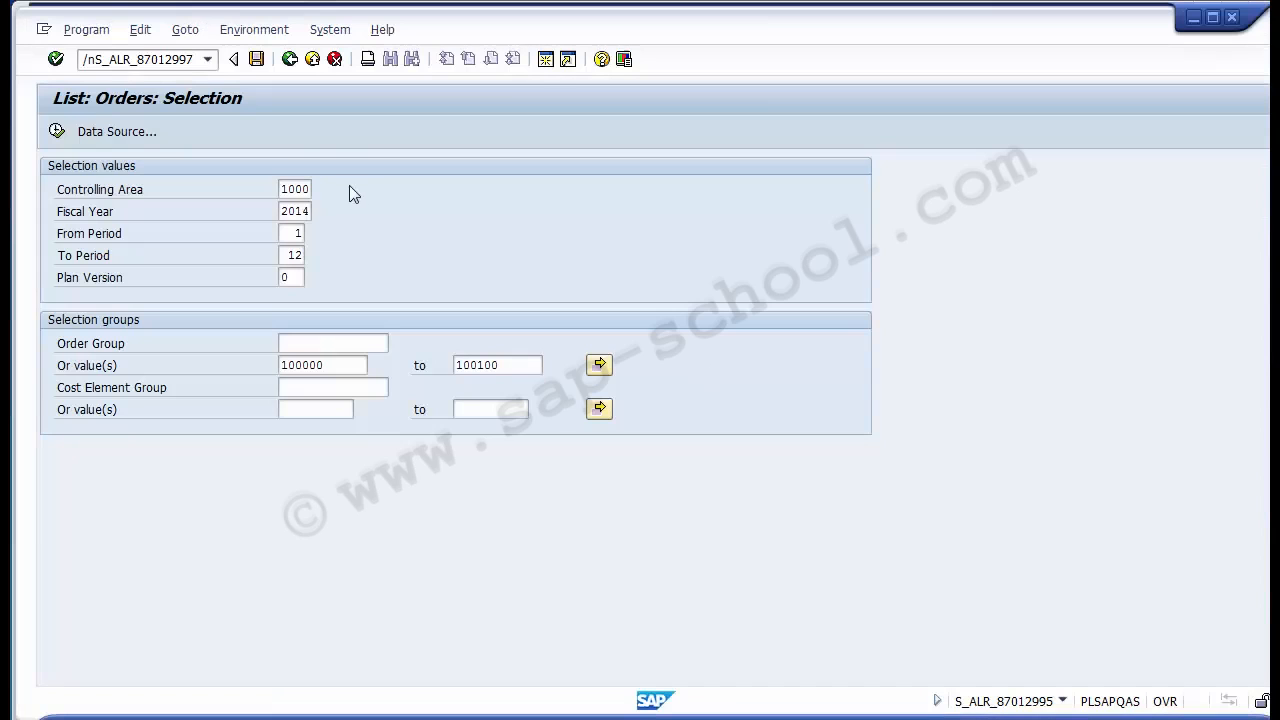
{"action": "key", "text": "ctrl+a"}
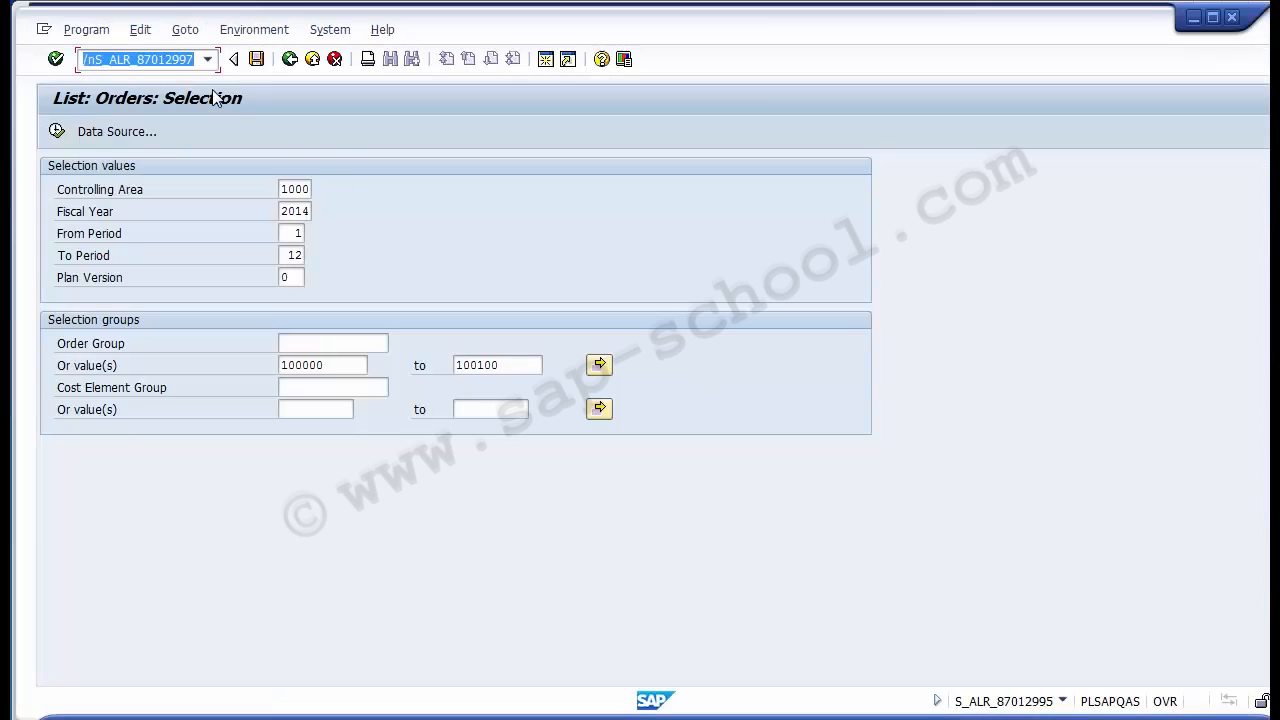
{"action": "key", "text": "Return"}
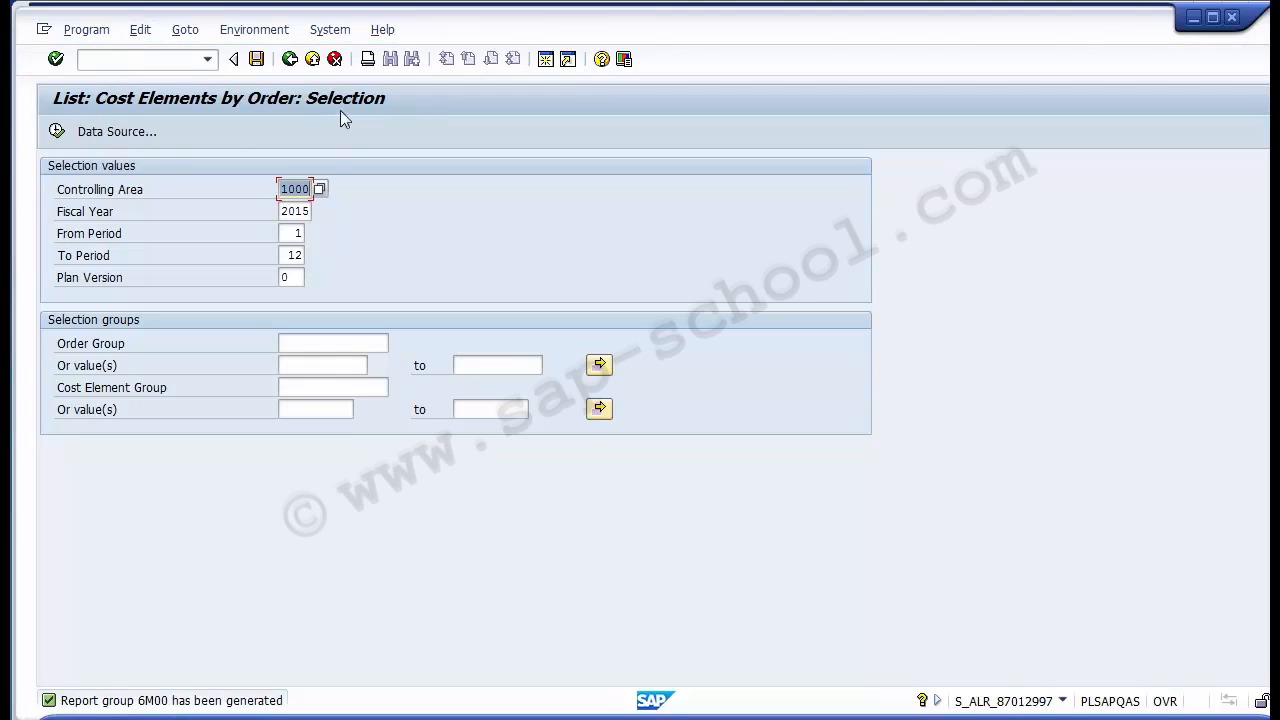
- Set the fiscal year to 2014 and review the controlling area, period range and plan version for Cost Elements by Order
{"action": "left_click", "coordinate": [303, 189]}
{"action": "left_click", "coordinate": [303, 212]}
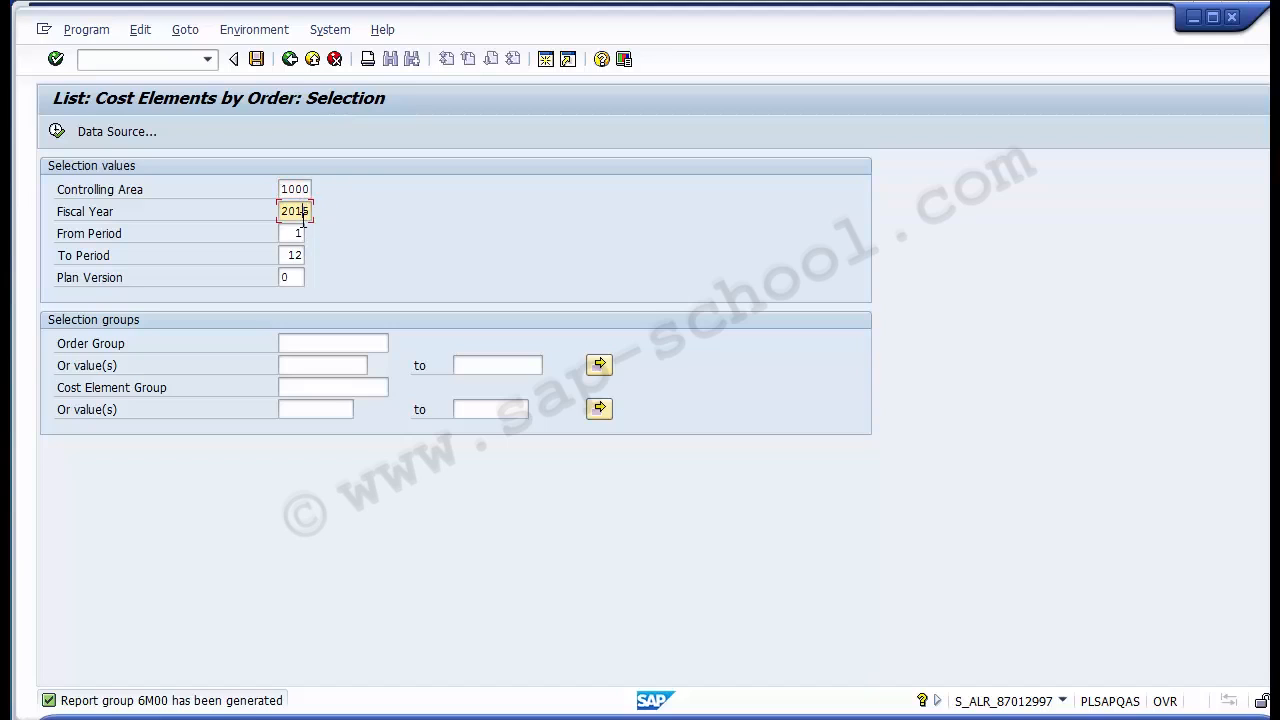
{"action": "type", "text": "4"}
{"action": "left_click", "coordinate": [297, 233]}
{"action": "left_click", "coordinate": [296, 256]}
{"action": "left_click", "coordinate": [294, 277]}
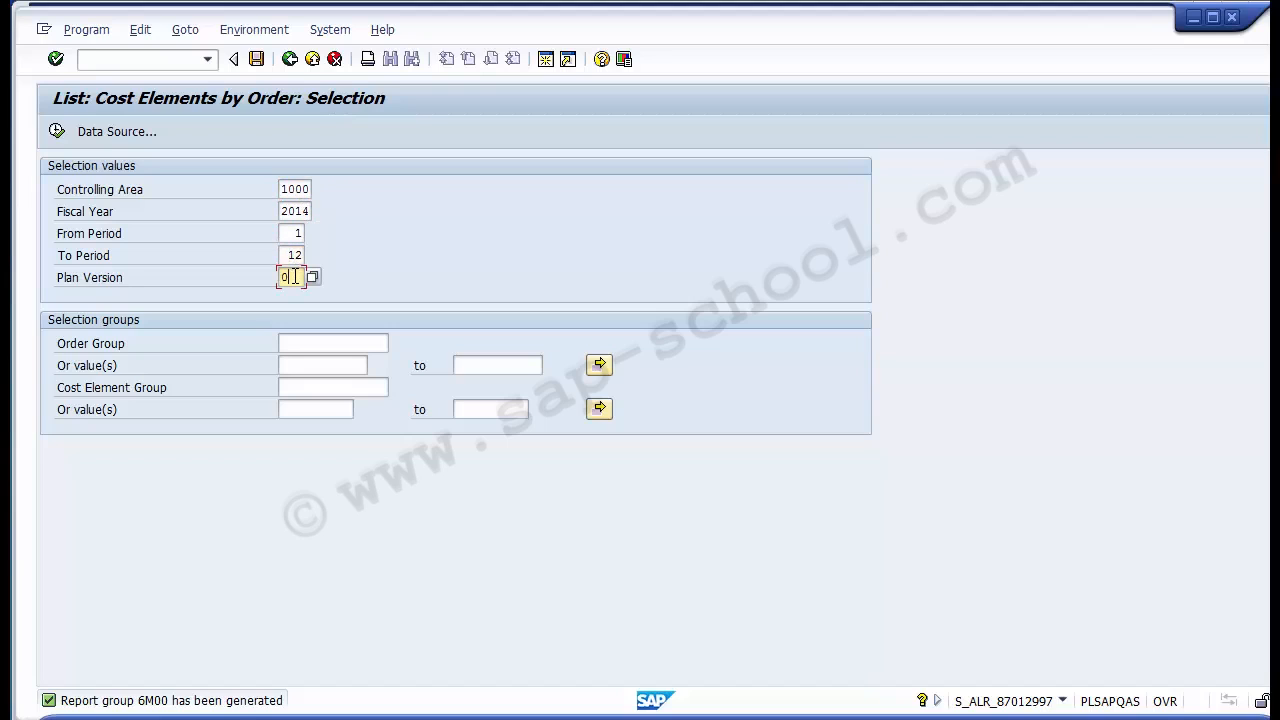
- Fill in the from and to order values for the Cost Elements by Order report with the previously used range
{"action": "left_click", "coordinate": [308, 365]}
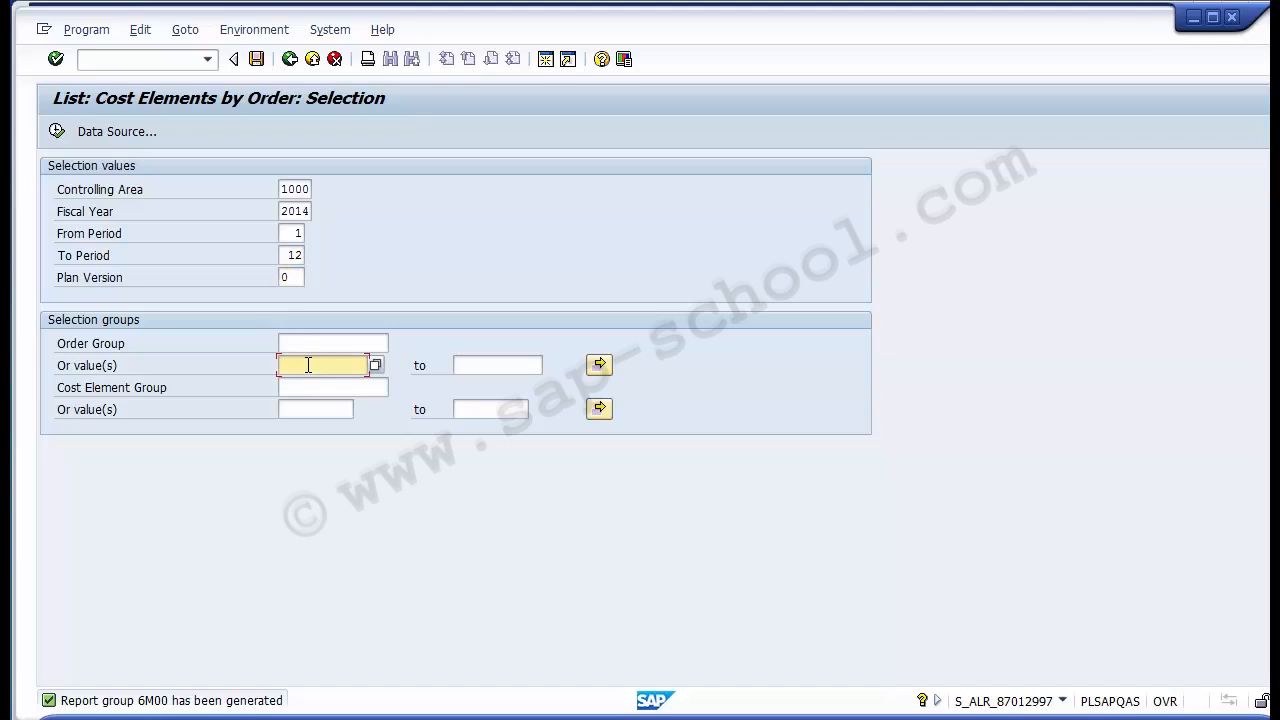
{"action": "key", "text": "Down"}
{"action": "key", "text": "Return"}
{"action": "key", "text": "Tab"}
{"action": "key", "text": "Down"}
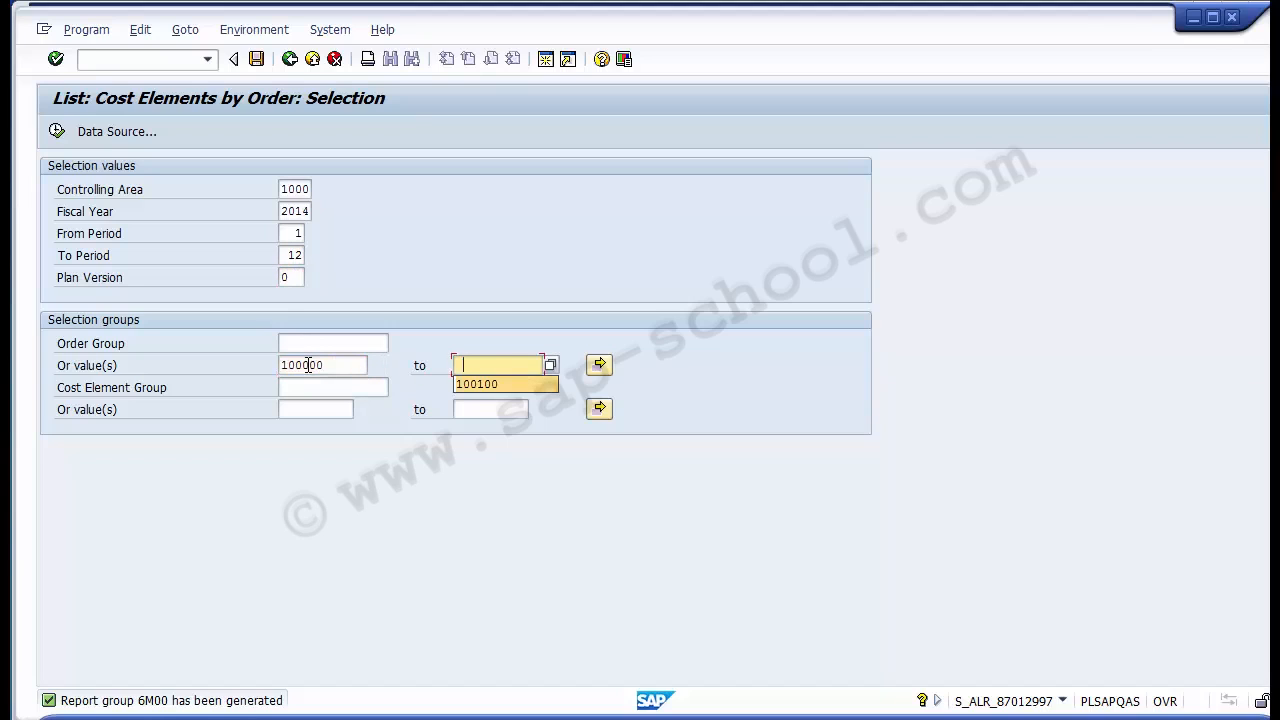
{"action": "key", "text": "Return"}
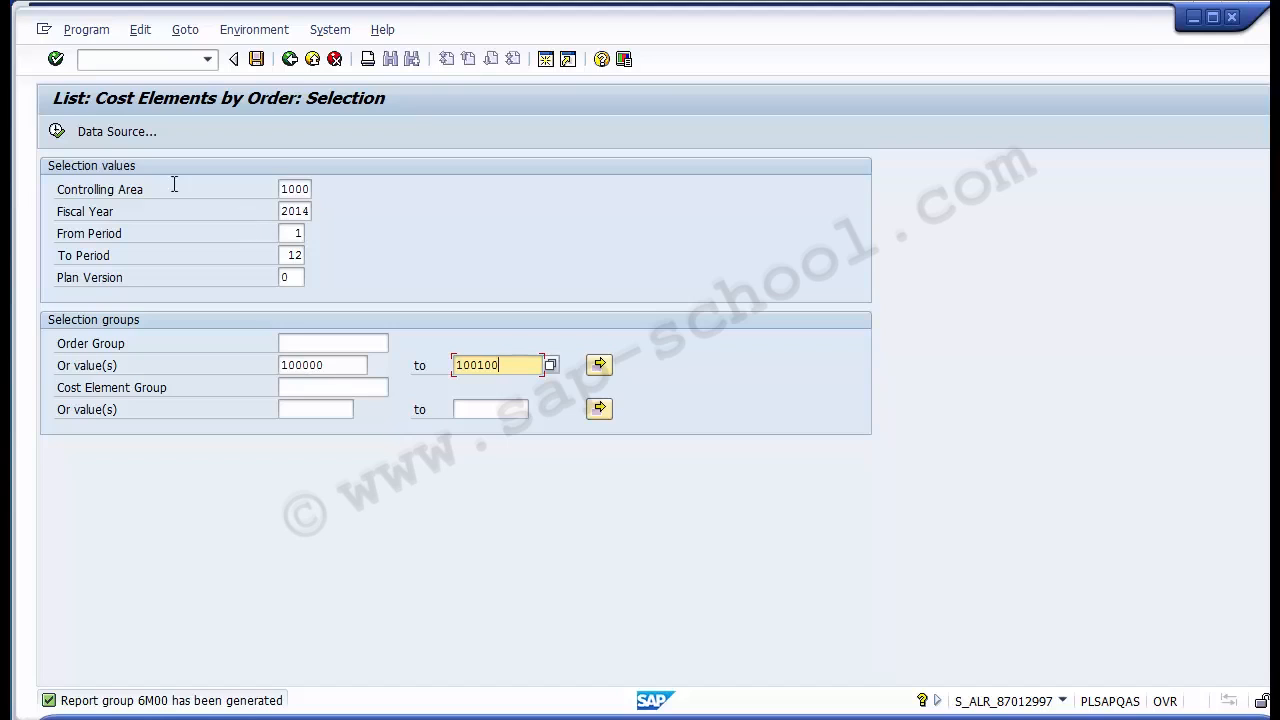
- Run the Cost Elements by Order report and examine the first ASWAGANDHA-5G(STRIP) order's actual and plan amounts by cost element
{"action": "left_click", "coordinate": [57, 136]}
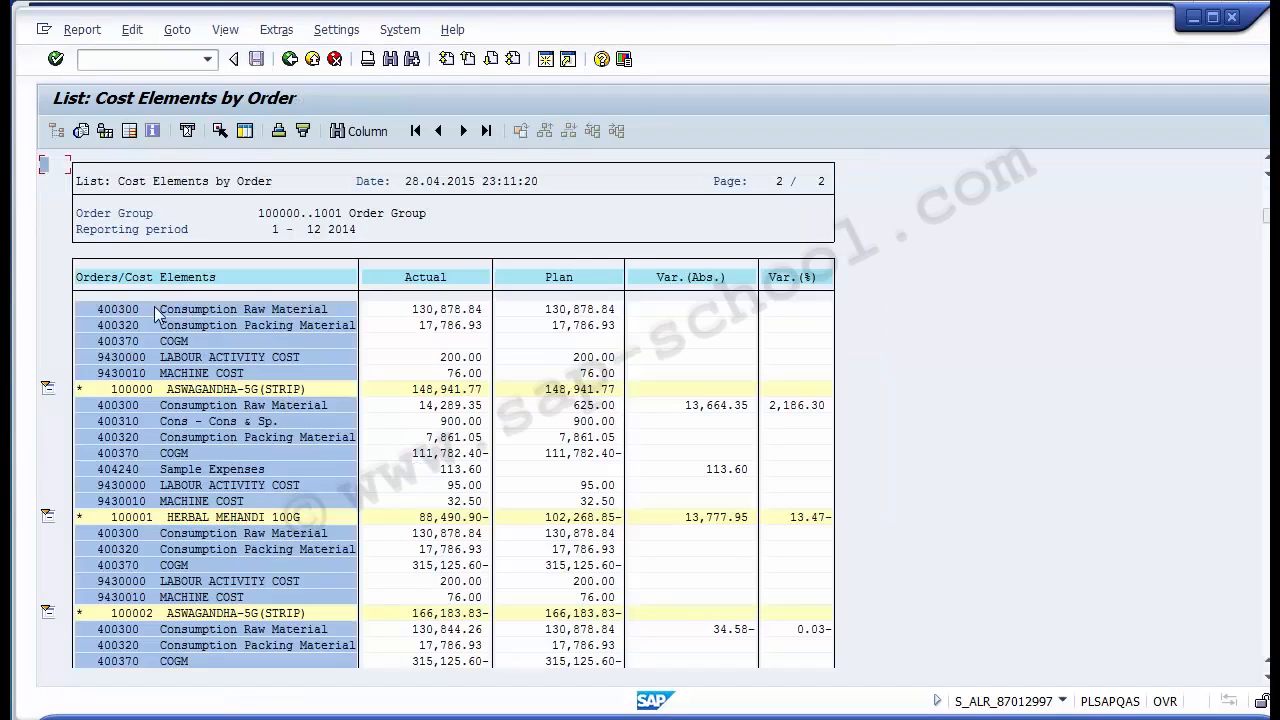
{"action": "left_click", "coordinate": [118, 313]}
{"action": "left_click", "coordinate": [121, 358]}
{"action": "left_click", "coordinate": [130, 393]}
{"action": "left_click", "coordinate": [380, 397]}
{"action": "left_click", "coordinate": [430, 315]}
{"action": "left_click", "coordinate": [408, 331]}
{"action": "left_click", "coordinate": [408, 357]}
{"action": "left_click", "coordinate": [407, 376]}
{"action": "left_click", "coordinate": [447, 375]}
{"action": "left_click", "coordinate": [200, 392]}
- Review the cost elements and variances of the remaining orders in the list, and exit the report to its selection screen
{"action": "scroll", "coordinate": [210, 474], "scroll_direction": "down", "scroll_amount": 8}
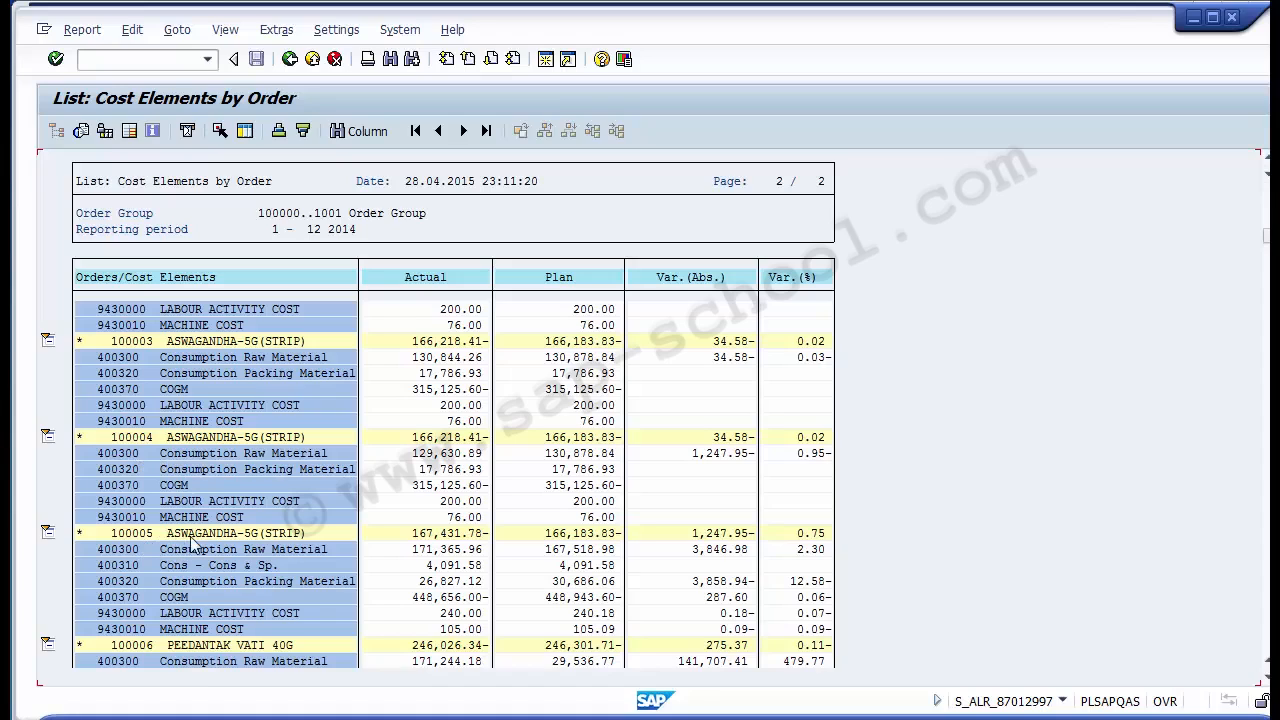
{"action": "left_click", "coordinate": [421, 534]}
{"action": "scroll", "coordinate": [292, 360], "scroll_direction": "down", "scroll_amount": 8}
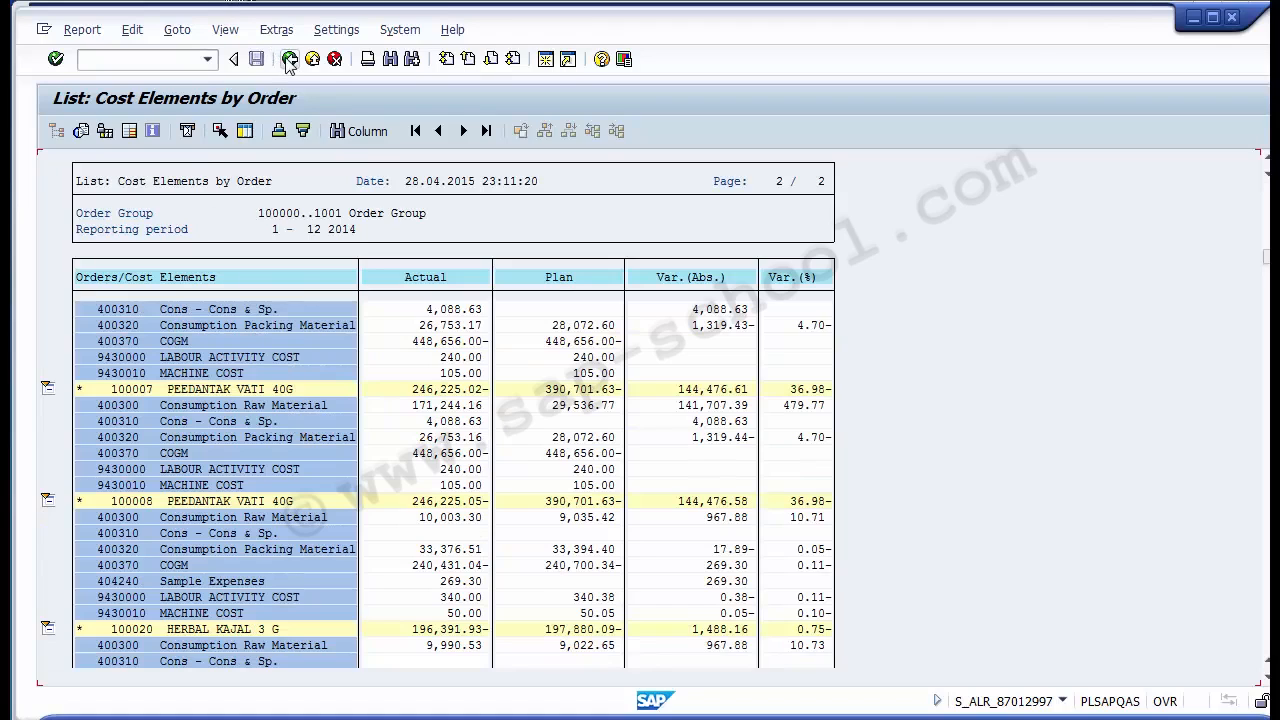
{"action": "scroll", "coordinate": [289, 63], "scroll_direction": "down", "scroll_amount": 8}
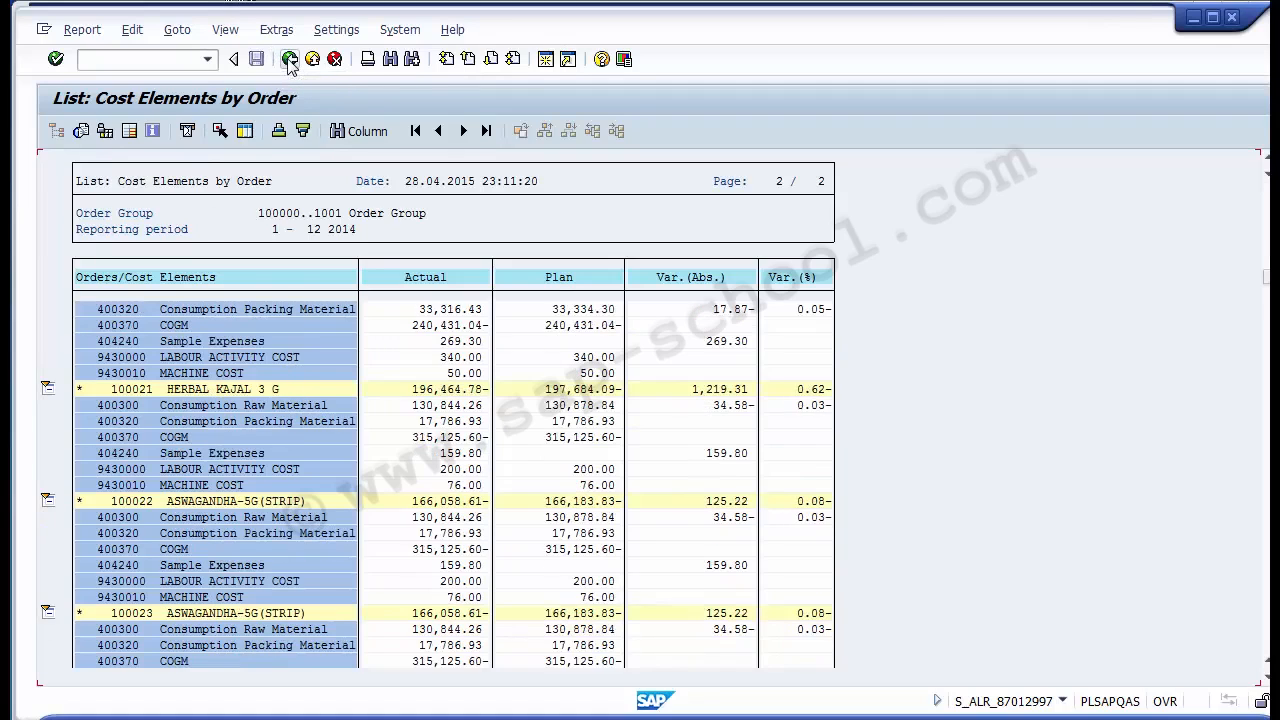
{"action": "scroll", "coordinate": [289, 63], "scroll_direction": "down", "scroll_amount": 8}
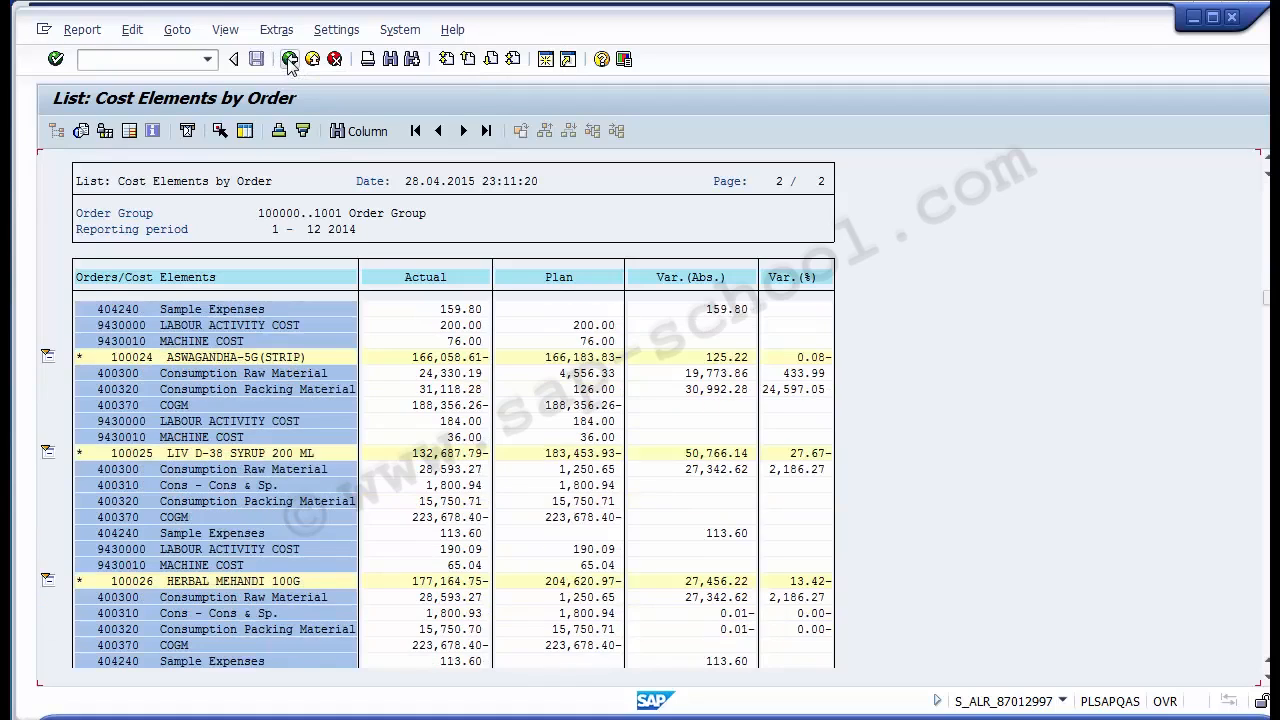
{"action": "scroll", "coordinate": [289, 63], "scroll_direction": "down", "scroll_amount": 8}
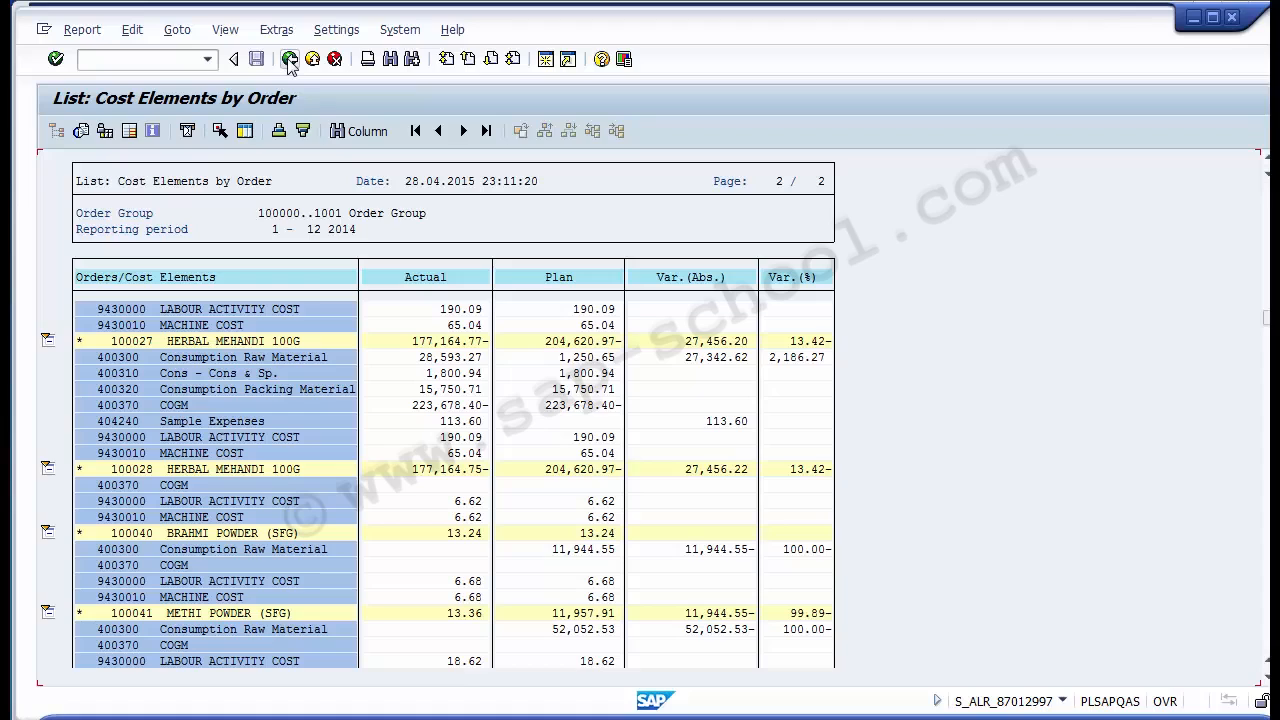
{"action": "left_click", "coordinate": [289, 61]}
{"action": "left_click", "coordinate": [143, 265]}
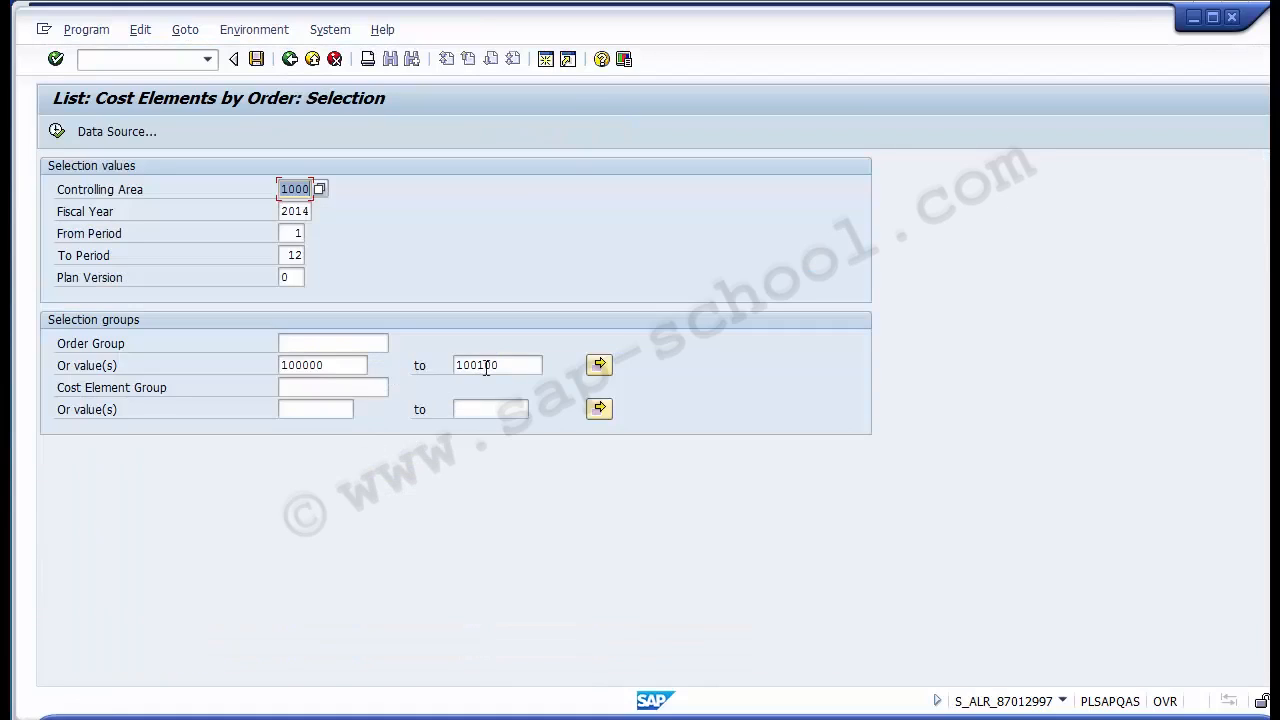
- Restrict the selection to the single METHI POWDER (SFG) order by clearing the upper order value, and run the report again
{"action": "left_click", "coordinate": [518, 366]}
{"action": "key", "text": "BackSpace"}
{"action": "key", "text": "BackSpace"}
{"action": "key", "text": "BackSpace"}
{"action": "key", "text": "BackSpace"}
{"action": "key", "text": "BackSpace"}
{"action": "key", "text": "BackSpace"}
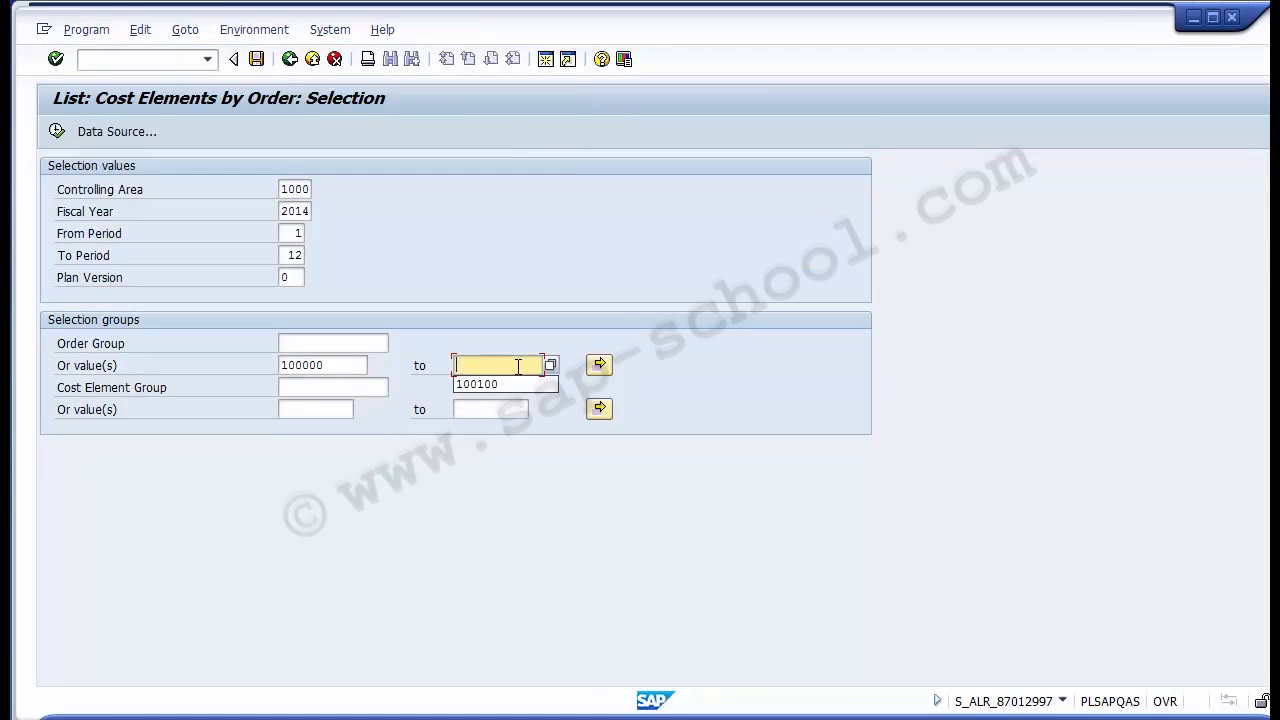
{"action": "left_click", "coordinate": [363, 366]}
{"action": "key", "text": "BackSpace"}
{"action": "key", "text": "BackSpace"}
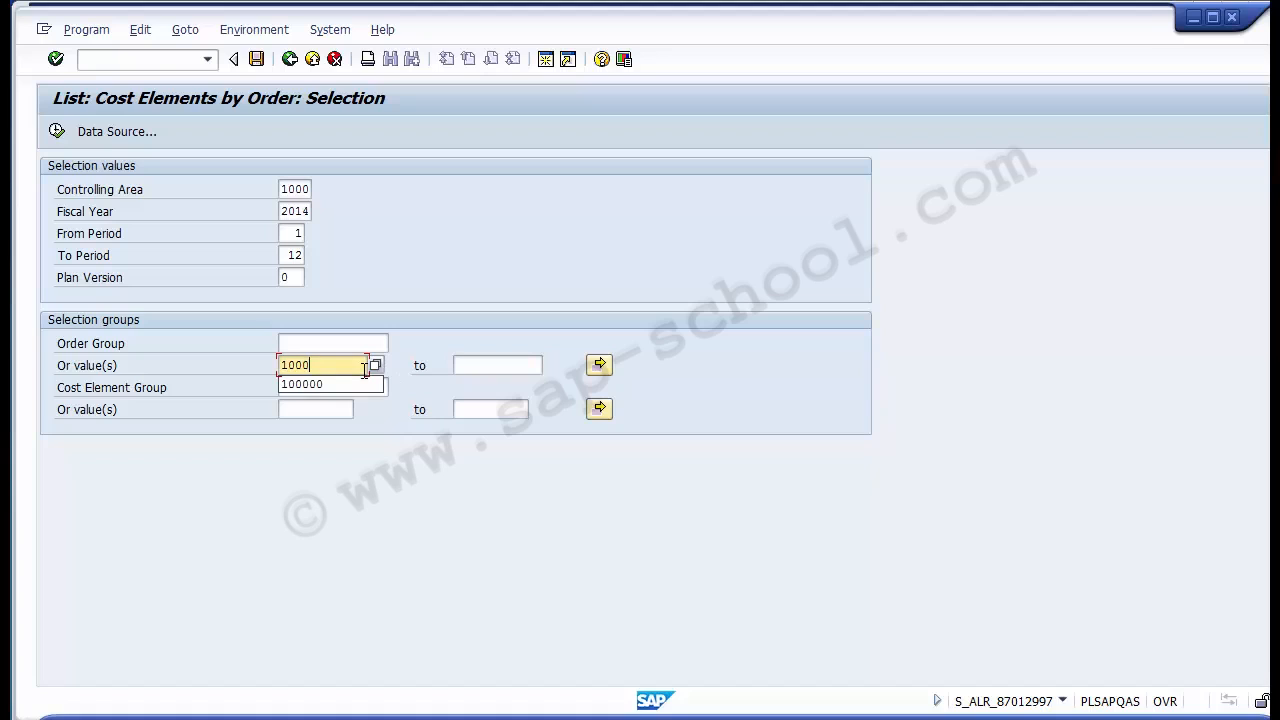
{"action": "type", "text": "41"}
{"action": "left_click", "coordinate": [57, 132]}
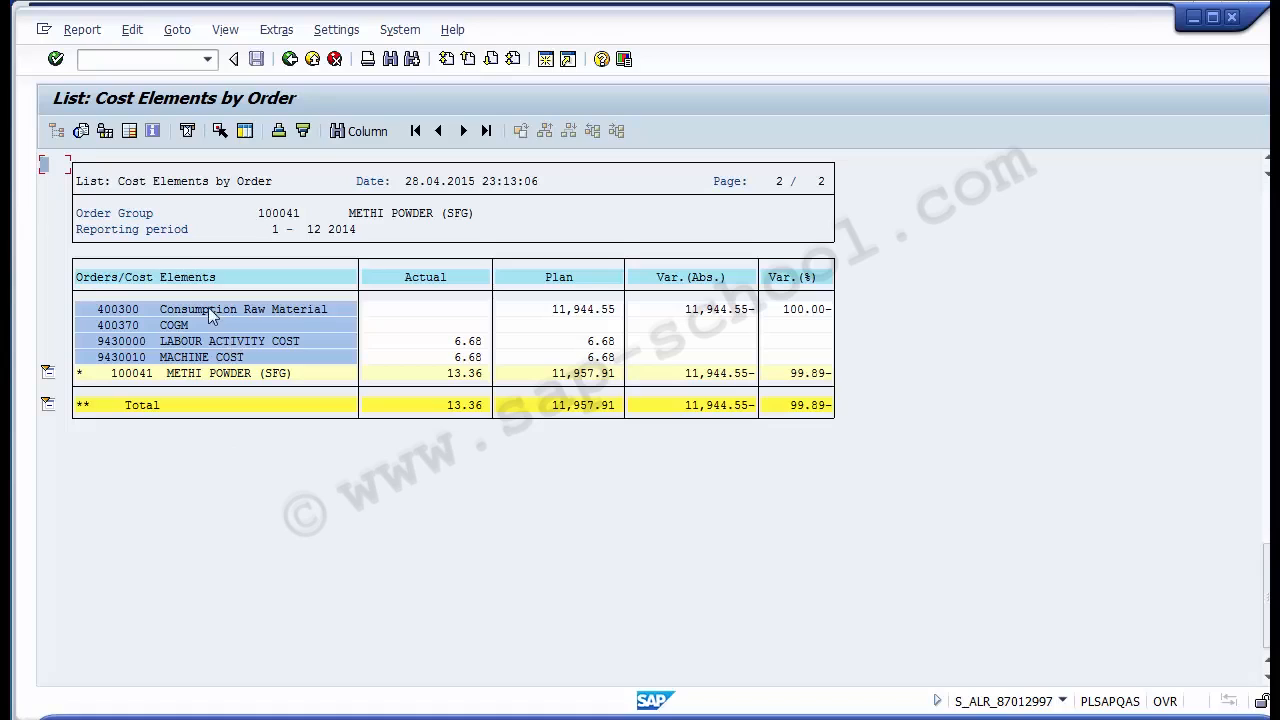
- Compare the actual and plan amounts of Consumption Raw Material and COGM for the METHI POWDER (SFG) order
{"action": "left_click", "coordinate": [145, 373]}
{"action": "left_click", "coordinate": [165, 376]}
{"action": "left_click", "coordinate": [134, 312]}
{"action": "left_click", "coordinate": [127, 328]}
{"action": "left_click", "coordinate": [185, 312]}
{"action": "left_click", "coordinate": [418, 313]}
{"action": "left_click", "coordinate": [557, 313]}
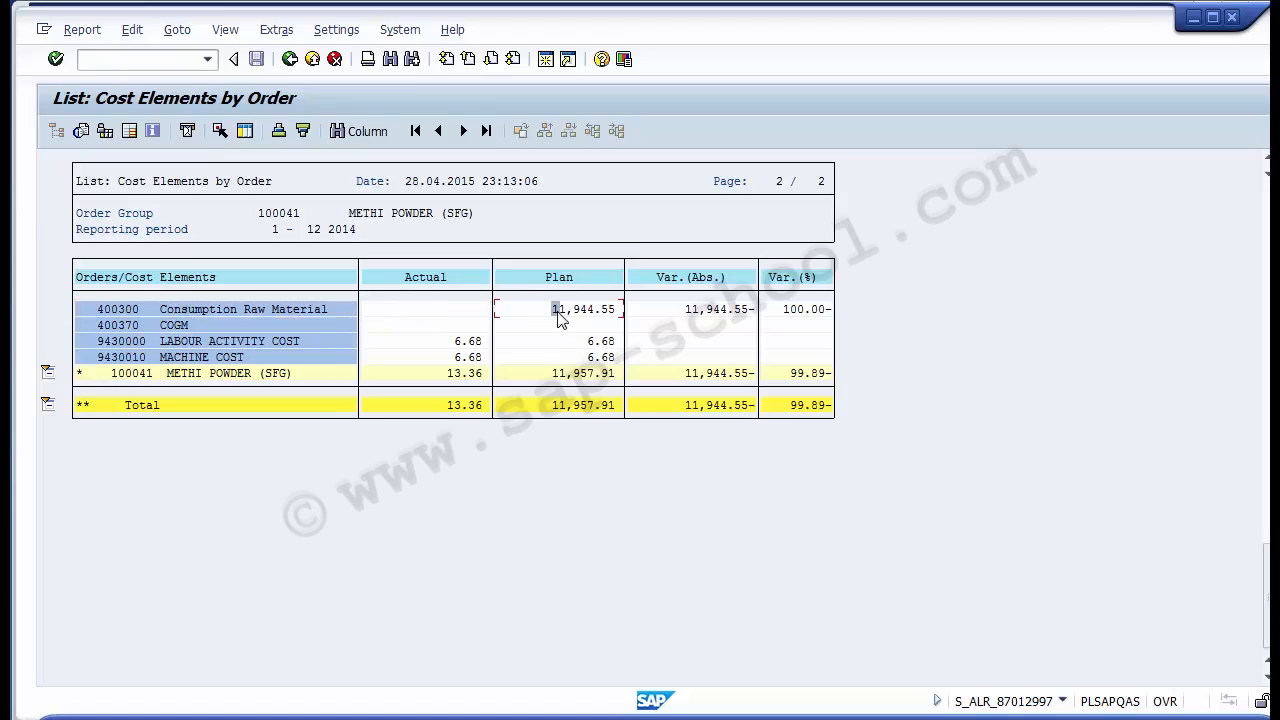
{"action": "left_click", "coordinate": [436, 325]}
{"action": "left_click", "coordinate": [555, 325]}
{"action": "left_click", "coordinate": [465, 325]}
{"action": "left_click", "coordinate": [521, 325]}
- Check the labour activity cost, machine cost and order subtotal for actual and plan, and exit the report and its selection screen
{"action": "left_click", "coordinate": [291, 342]}
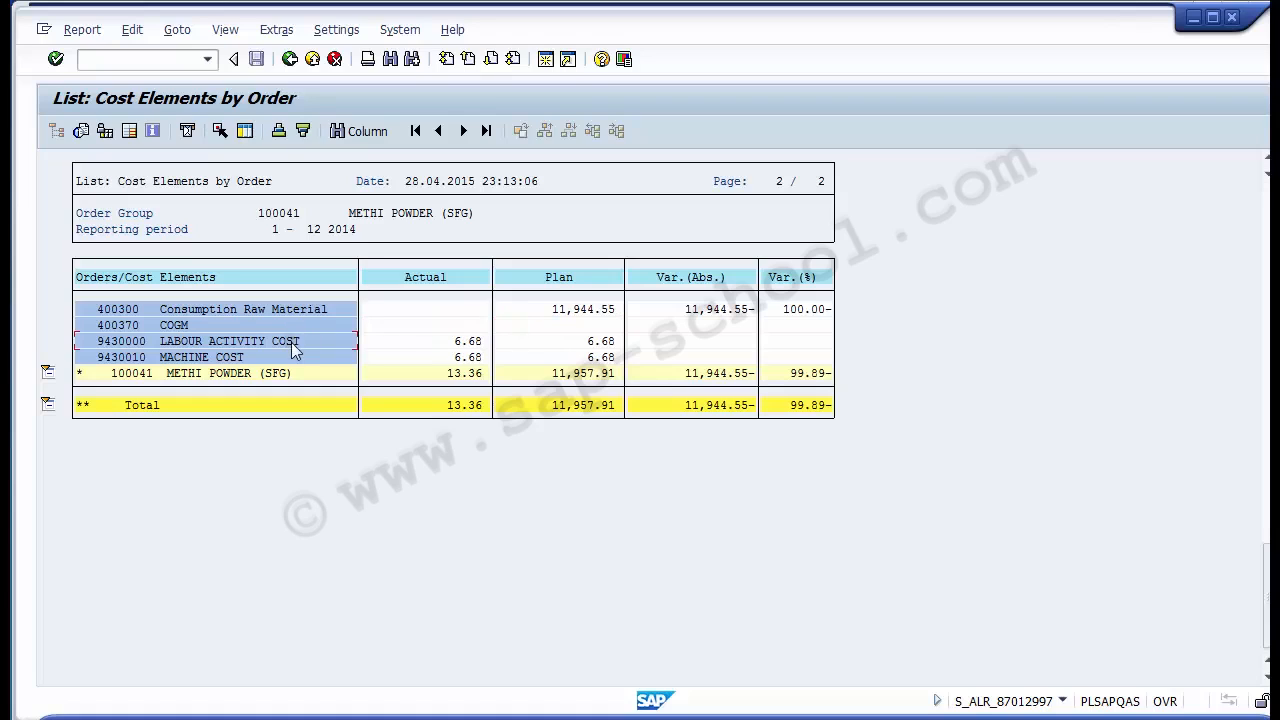
{"action": "left_click", "coordinate": [474, 343]}
{"action": "left_click", "coordinate": [283, 360]}
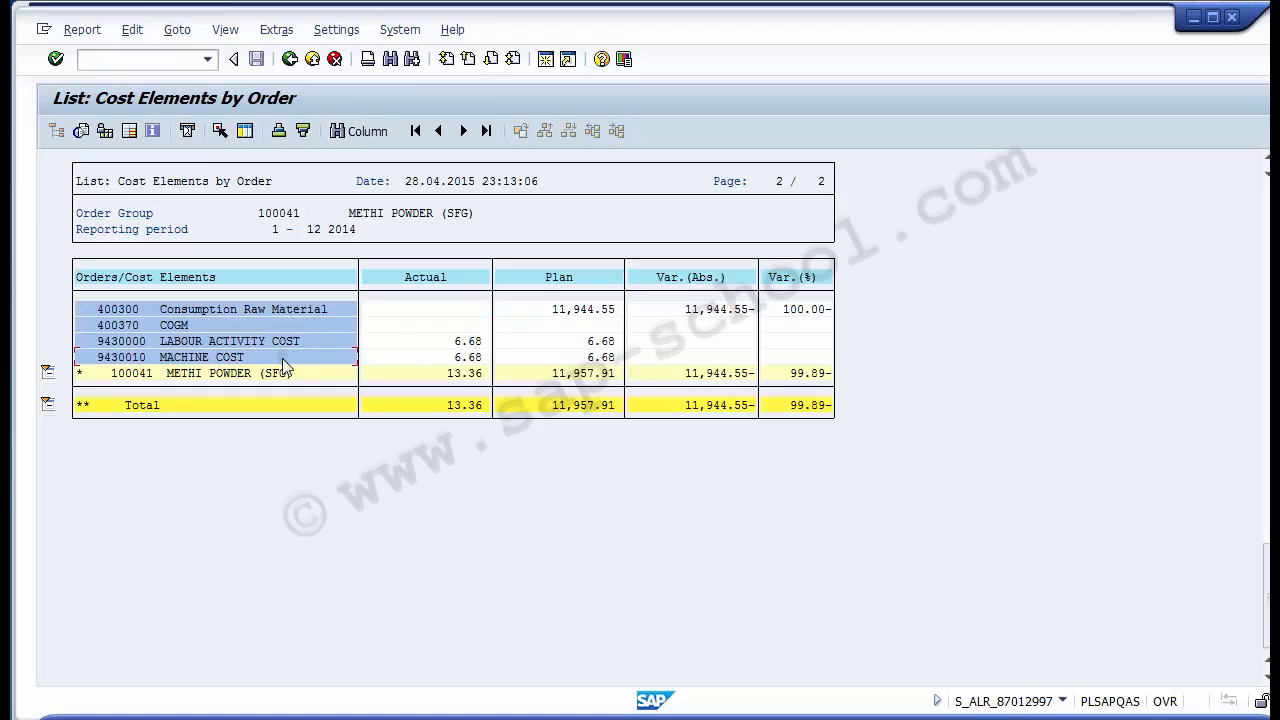
{"action": "left_click", "coordinate": [464, 358]}
{"action": "left_click", "coordinate": [450, 376]}
{"action": "left_click", "coordinate": [427, 279]}
{"action": "left_click", "coordinate": [605, 377]}
{"action": "left_click", "coordinate": [311, 60]}
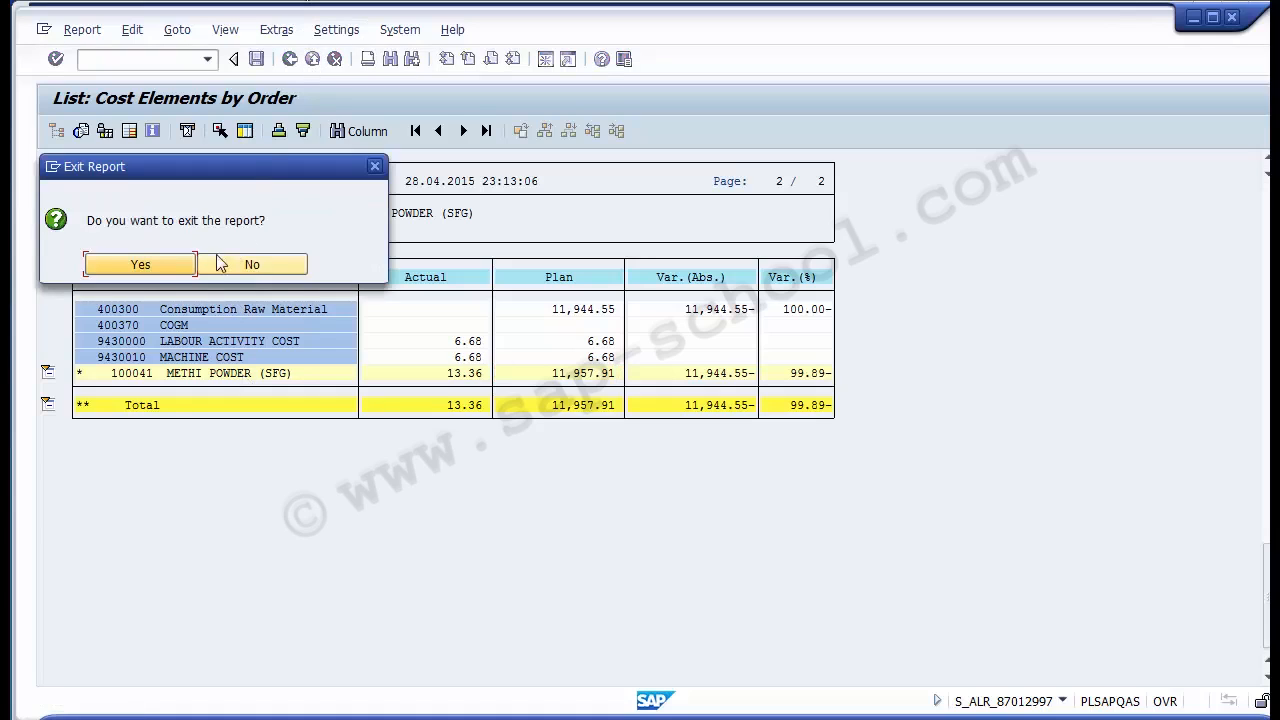
{"action": "left_click", "coordinate": [148, 266]}
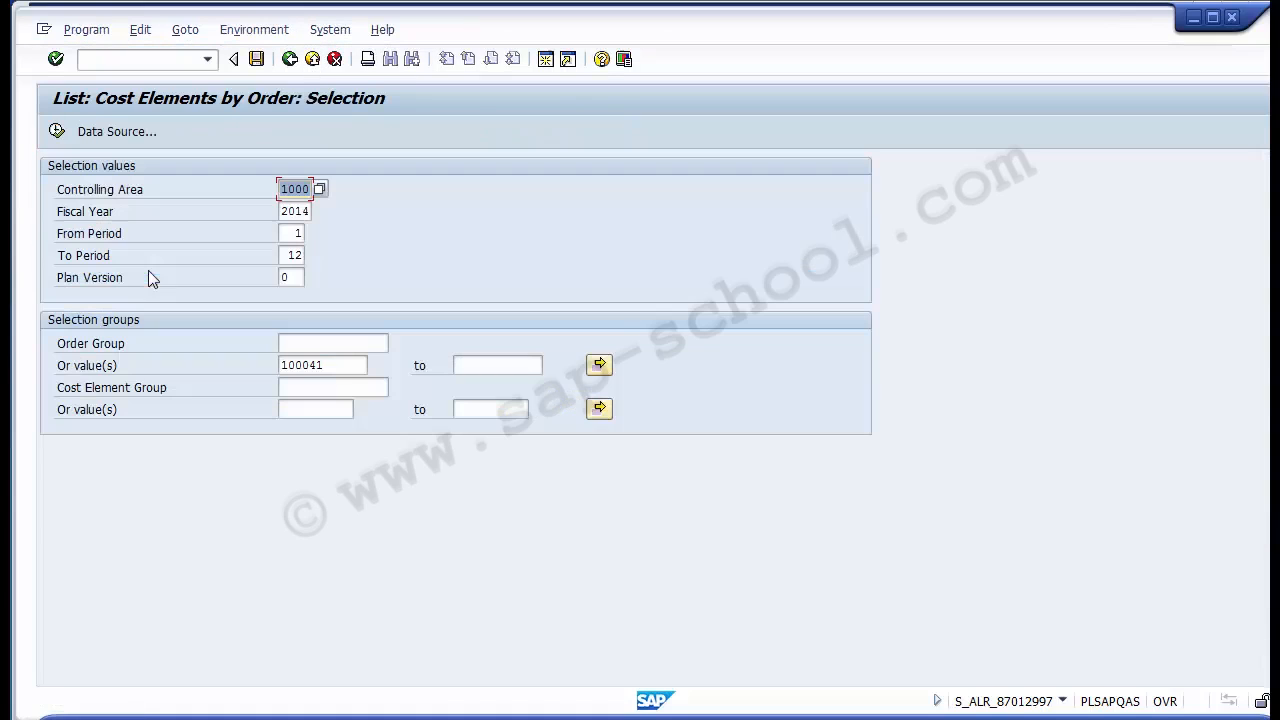
{"action": "left_click", "coordinate": [312, 60]}
- Switch to PowerPoint, point out Cost Elements by Order, and copy the Internal orders yearly comparison code S_ALR_87013001
{"action": "left_click", "coordinate": [430, 718]}
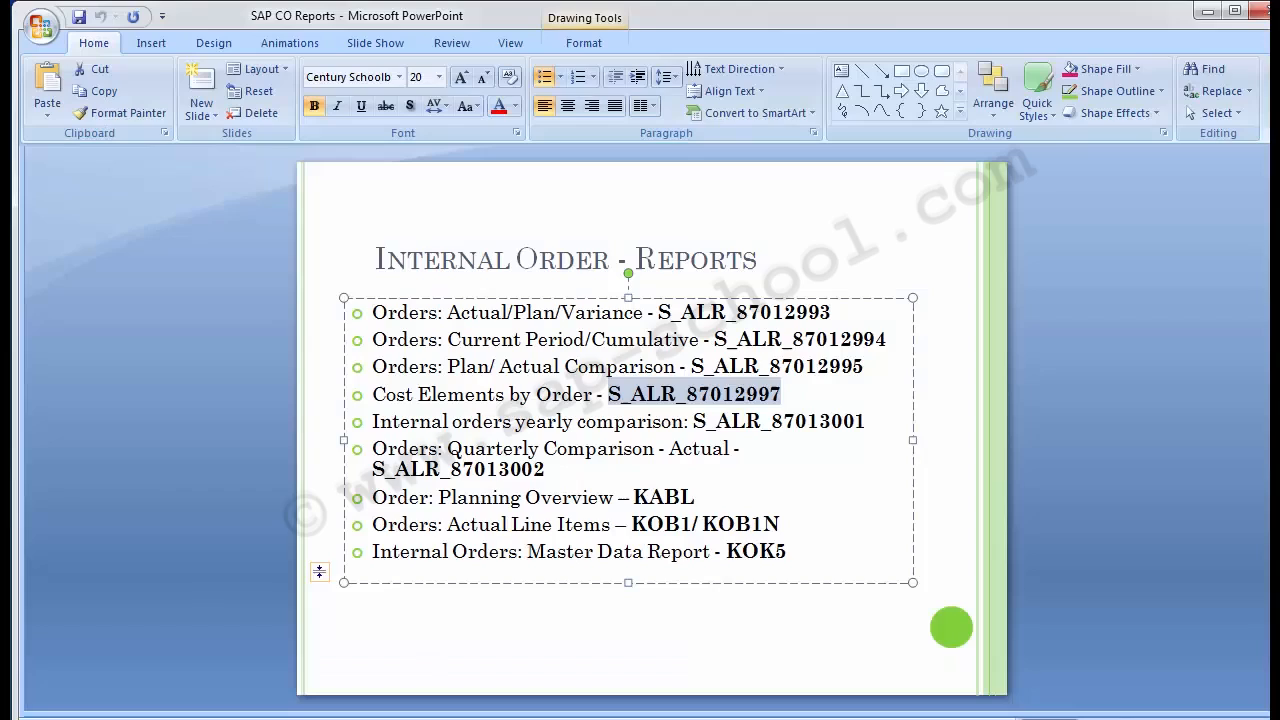
{"action": "left_click_drag", "start_coordinate": [373, 394], "coordinate": [768, 404]}
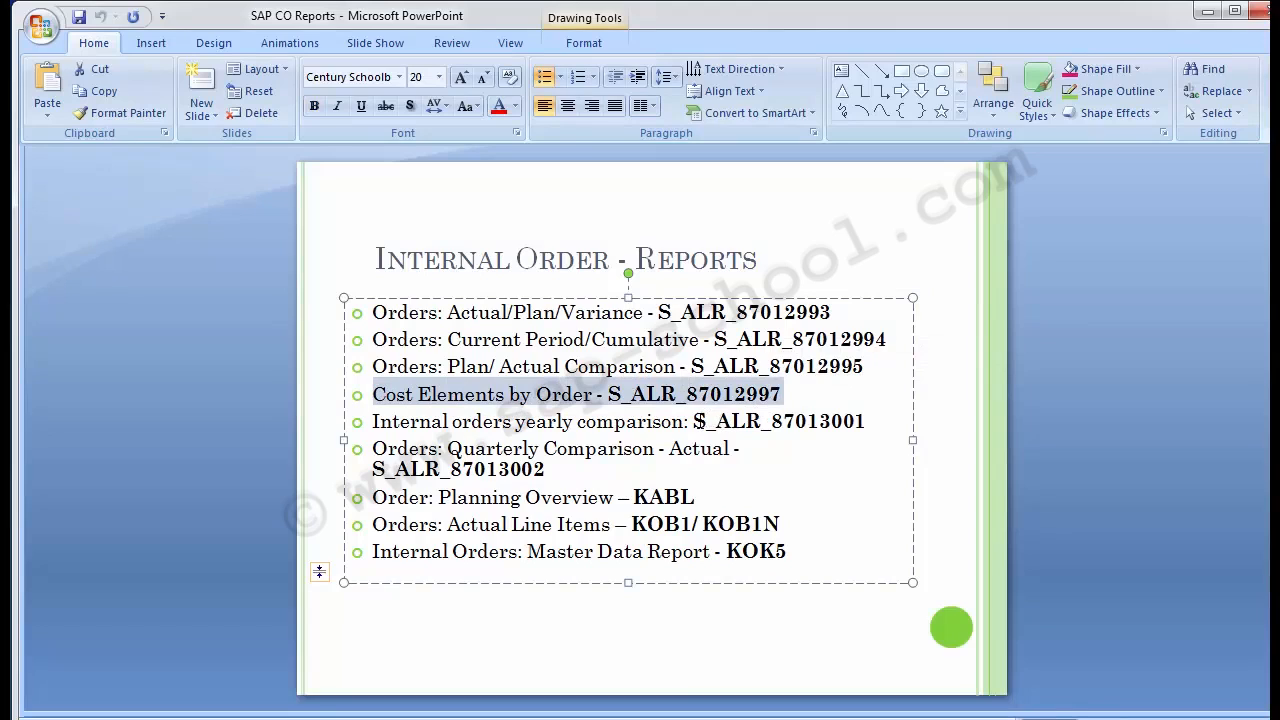
{"action": "left_click", "coordinate": [588, 418]}
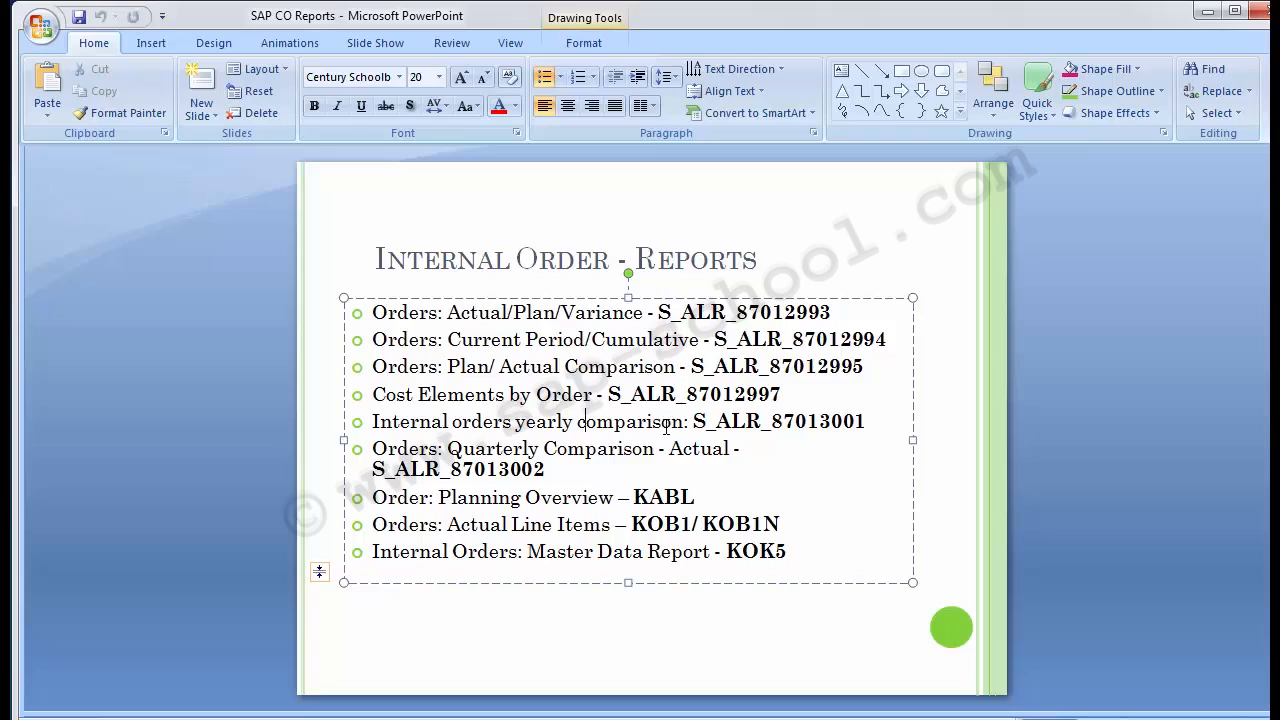
{"action": "left_click_drag", "start_coordinate": [693, 421], "coordinate": [862, 421]}
{"action": "key", "text": "ctrl+c"}
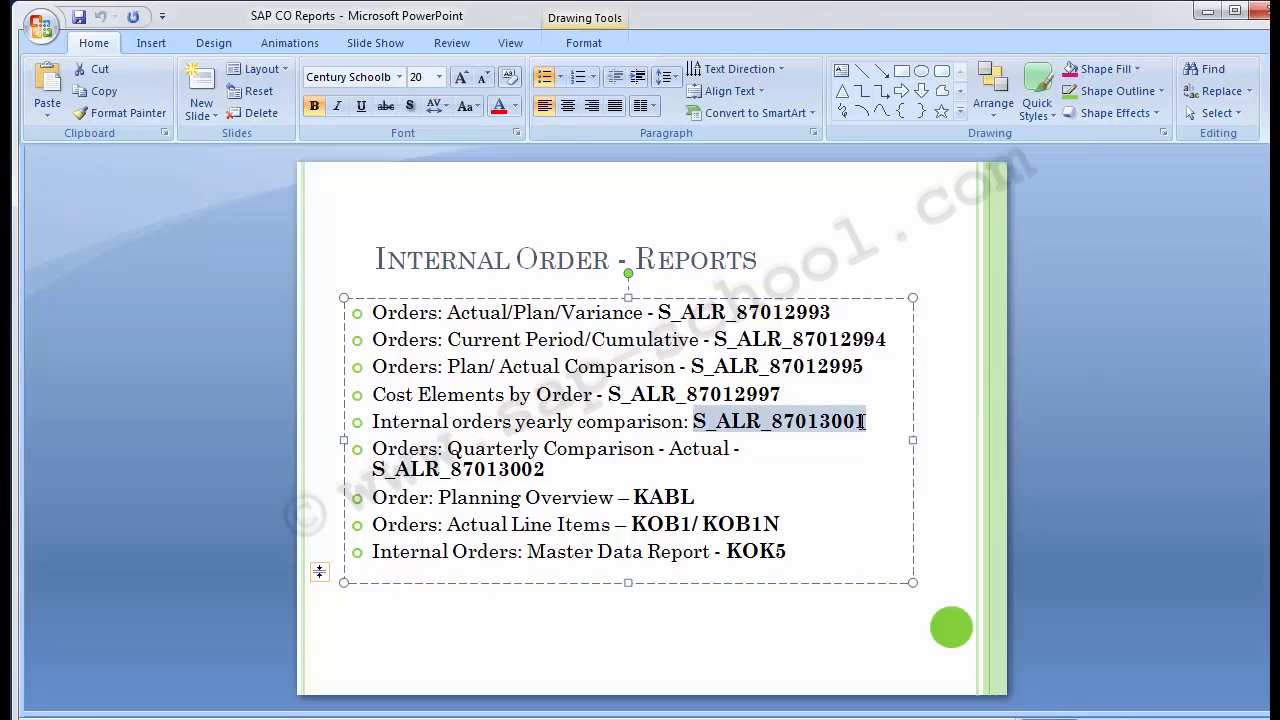
- Switch to SAP, enter S_ALR_87013001 as the transaction command, recheck it against the slide, and start the transaction
{"action": "key", "text": "alt+Tab"}
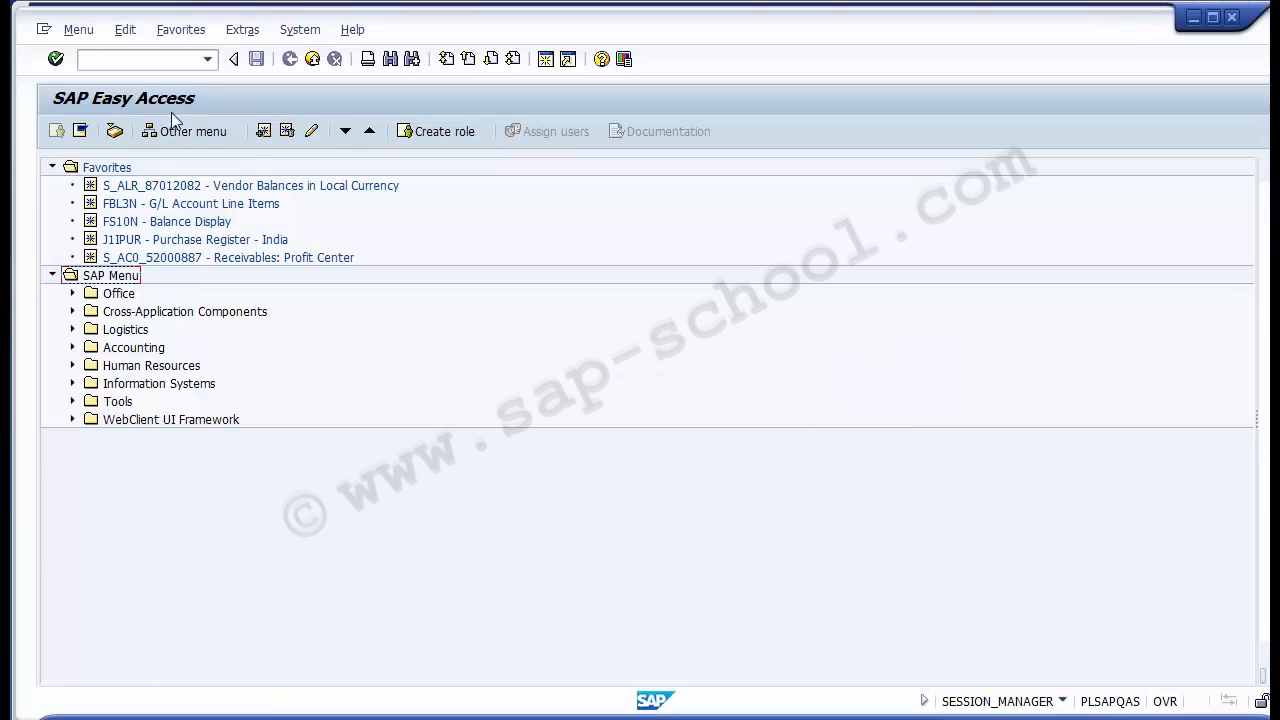
{"action": "key", "text": "alt+Tab"}
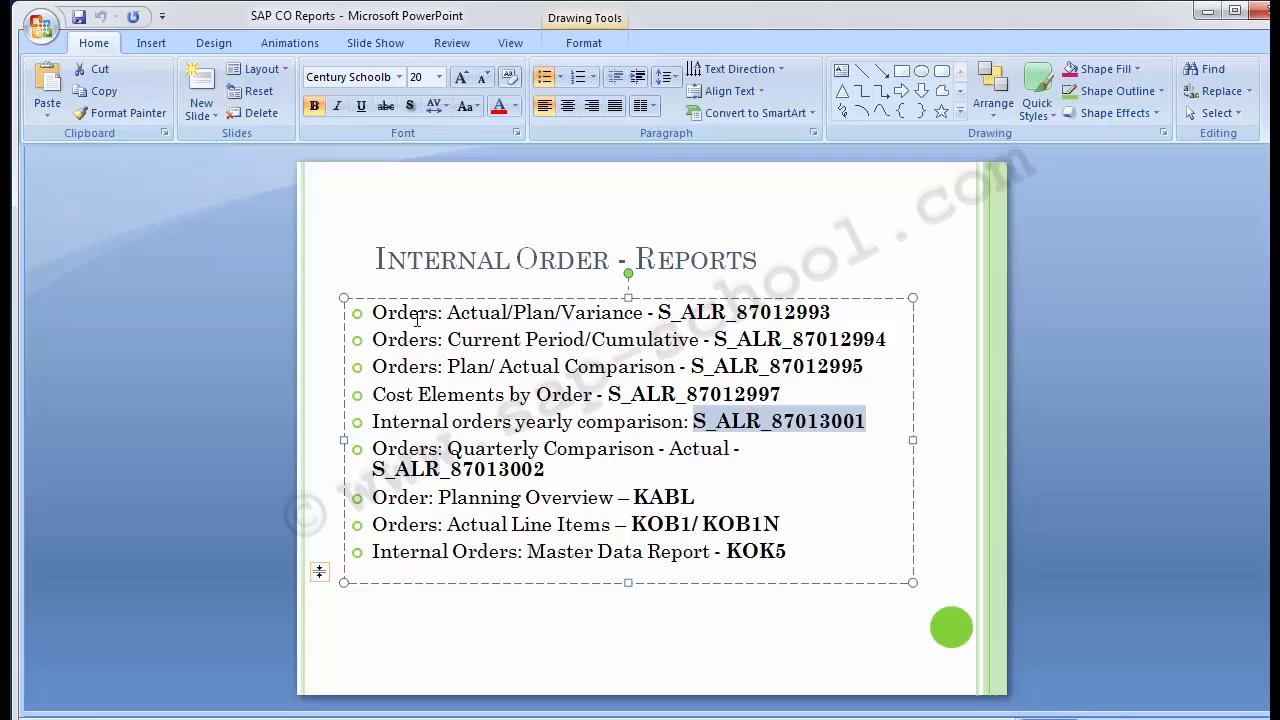
{"action": "key", "text": "alt+Tab"}
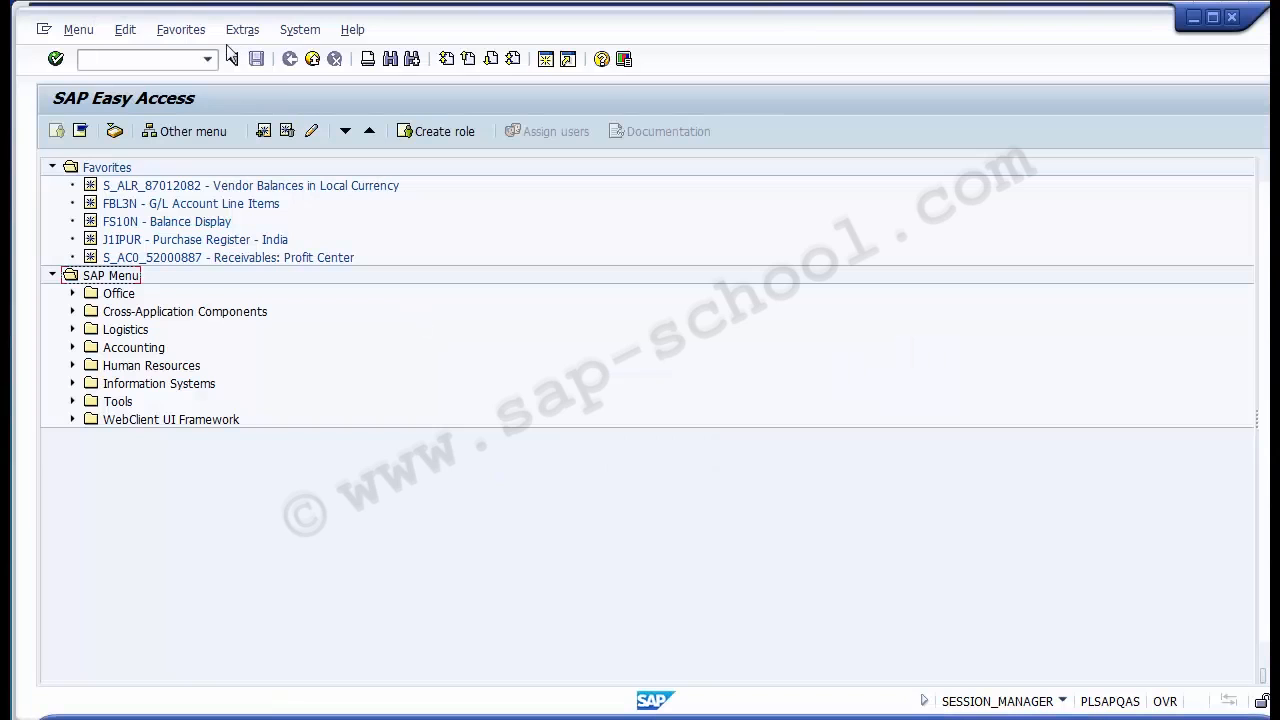
{"action": "left_click", "coordinate": [186, 58]}
{"action": "key", "text": "ctrl+v"}
{"action": "key", "text": "alt+Tab"}
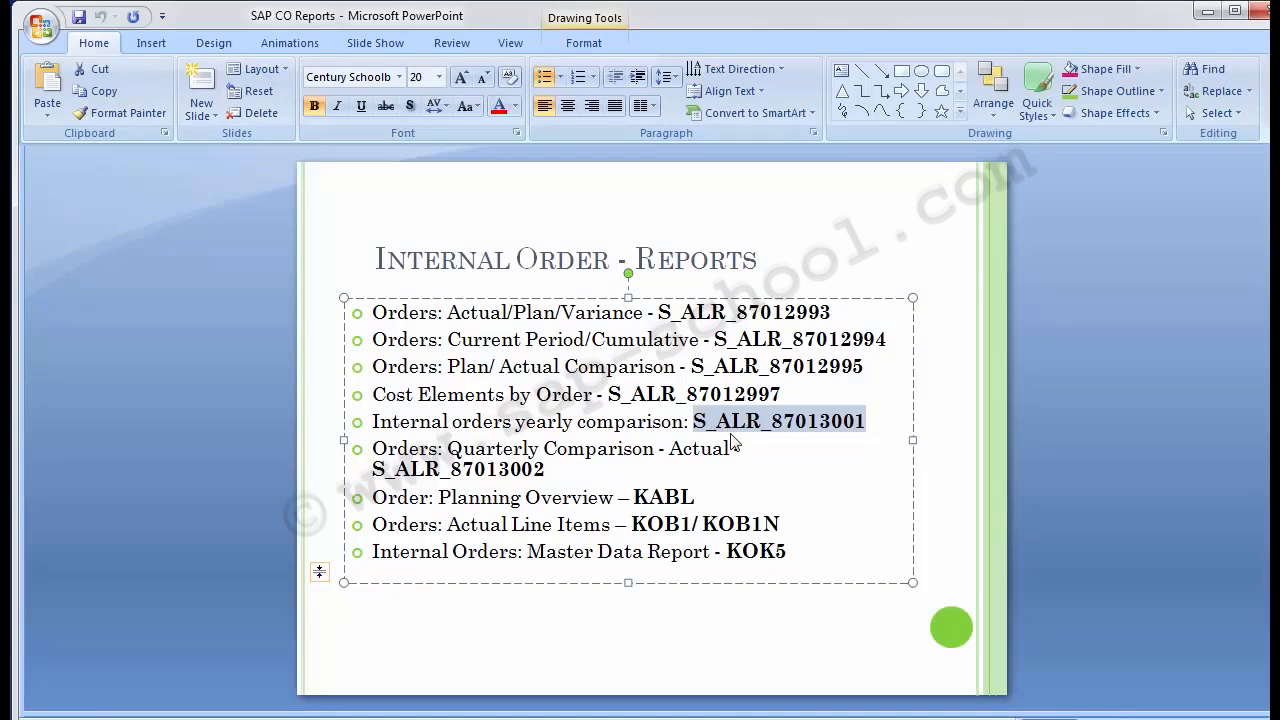
{"action": "left_click_drag", "start_coordinate": [731, 431], "coordinate": [731, 447]}
{"action": "key", "text": "alt+Tab"}
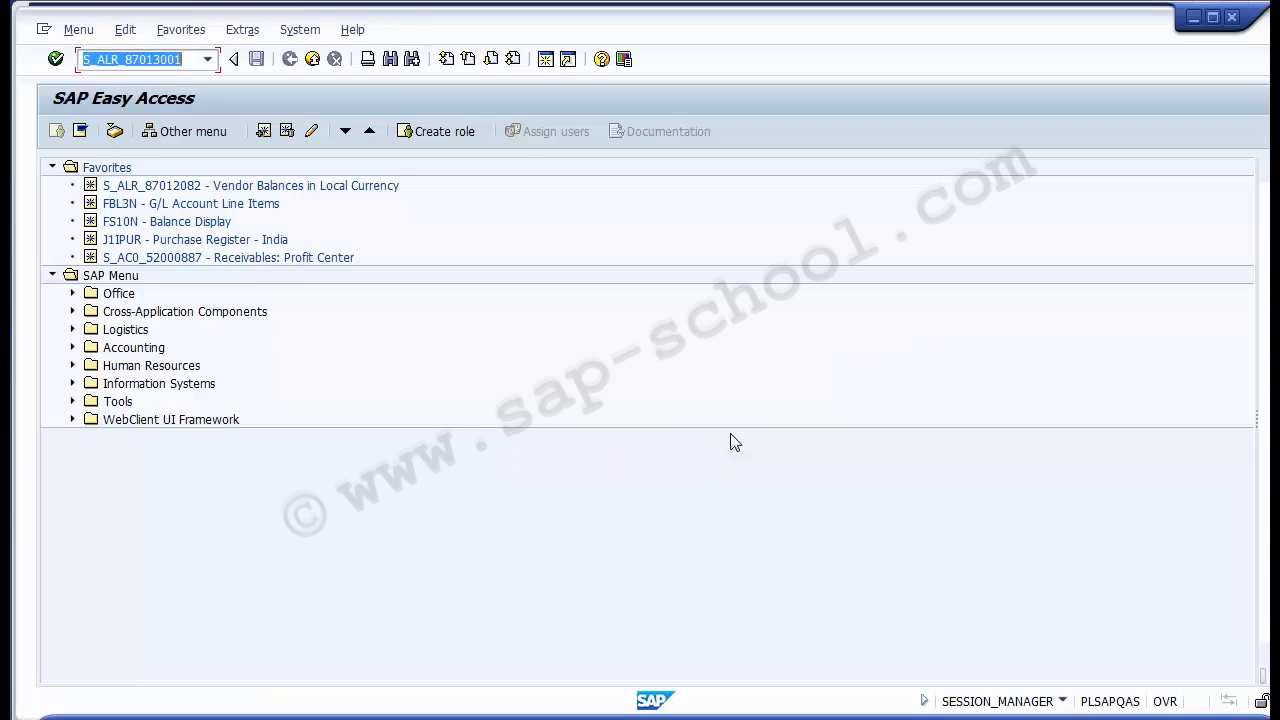
{"action": "left_click", "coordinate": [188, 58]}
{"action": "key", "text": "Return"}
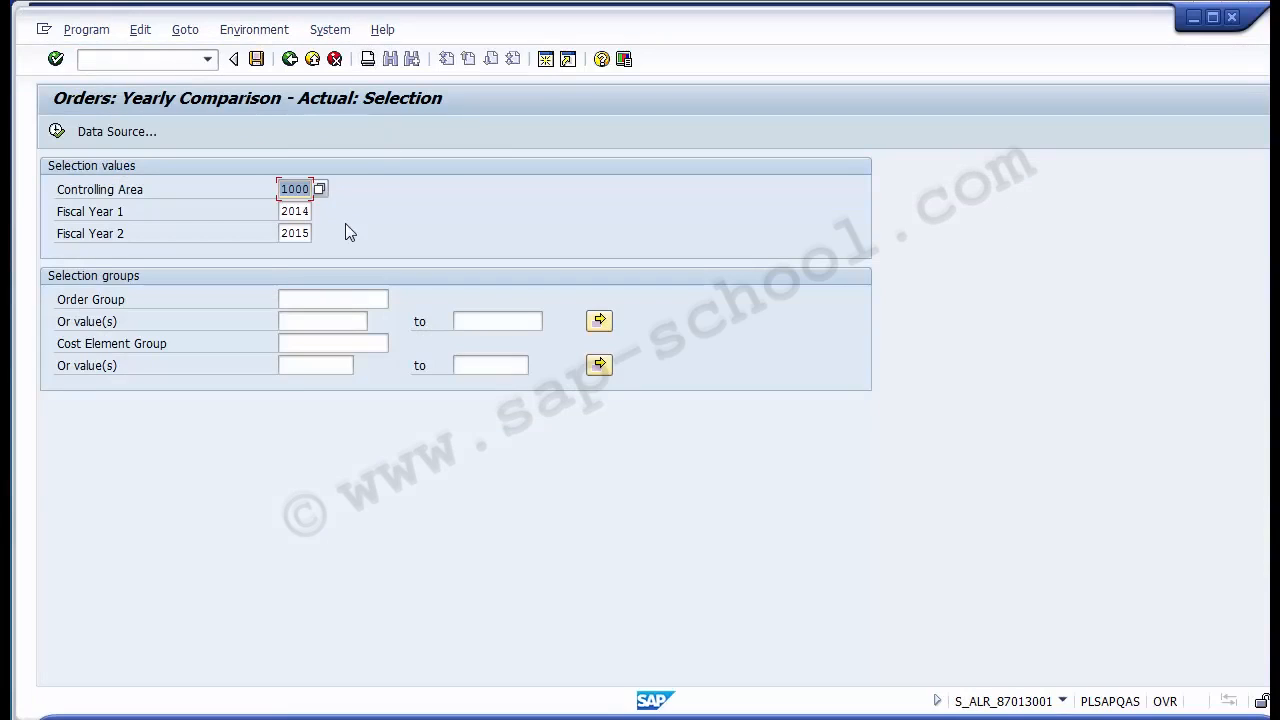
- Review the controlling area, Fiscal Year 1, Fiscal Year 2 and order group selections for the yearly comparison
{"action": "key", "text": "Tab"}
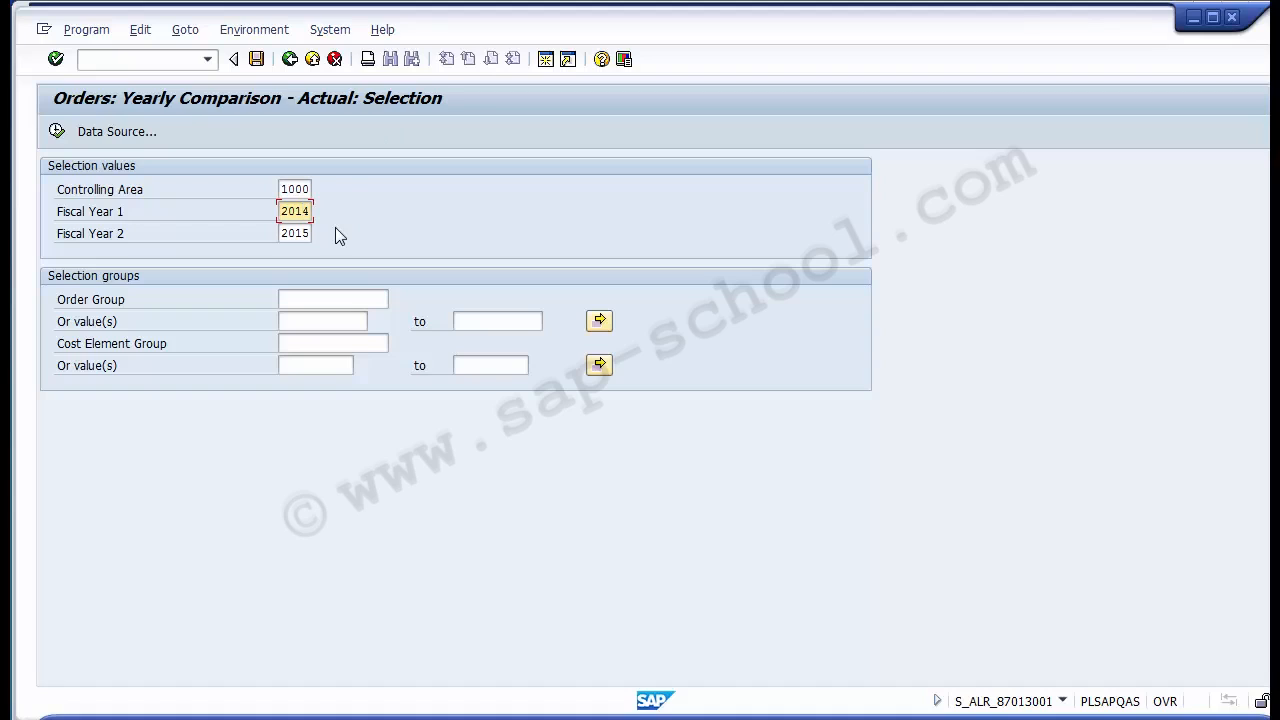
{"action": "left_click", "coordinate": [303, 189]}
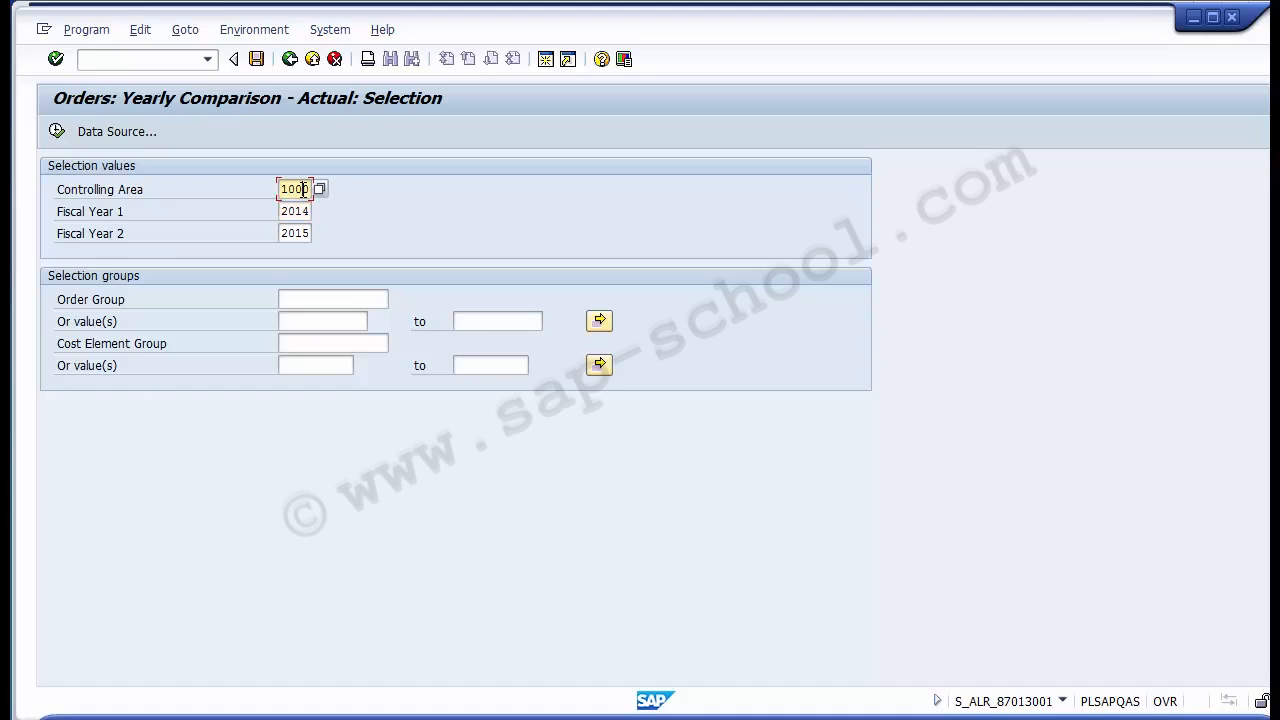
{"action": "left_click", "coordinate": [306, 210]}
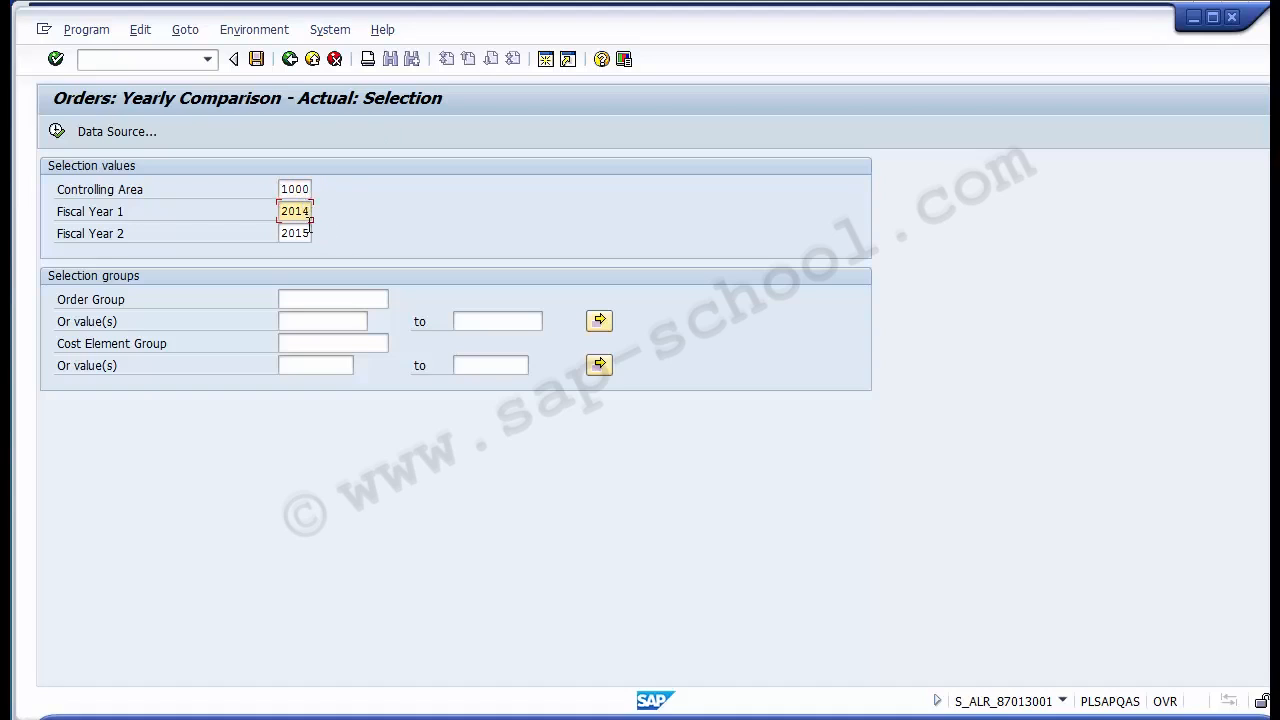
{"action": "left_click", "coordinate": [310, 230]}
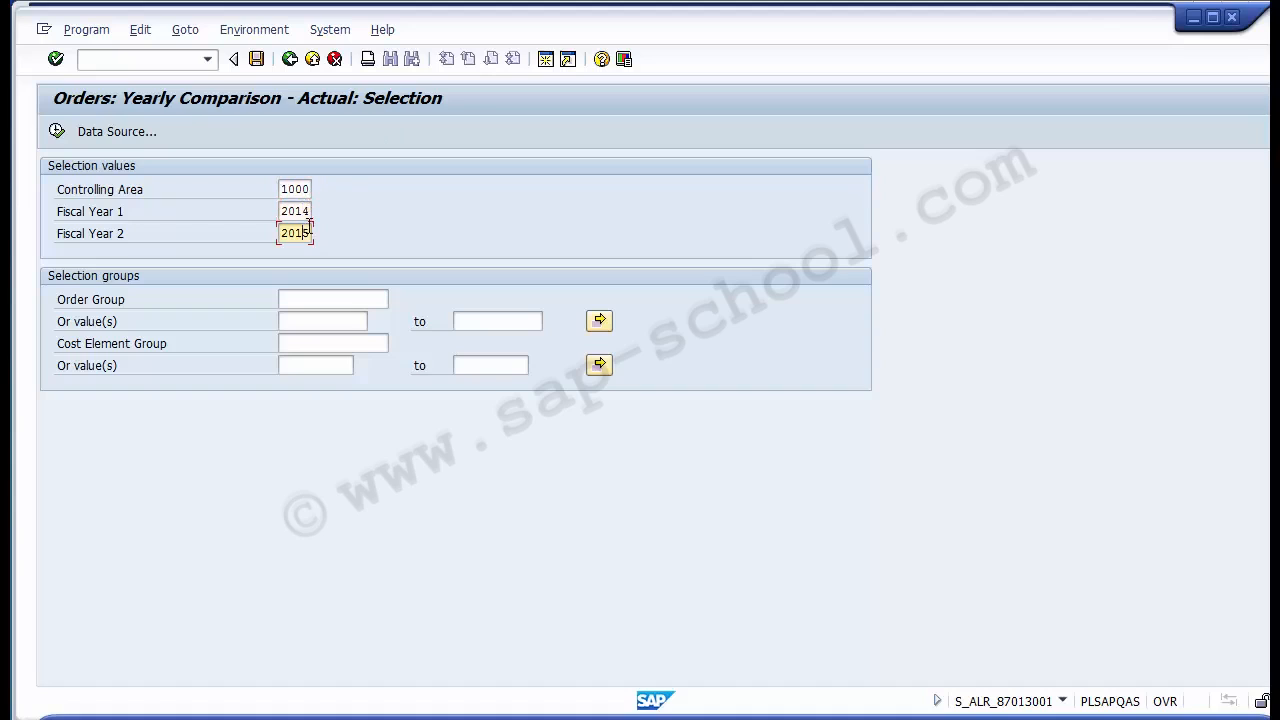
{"action": "left_click", "coordinate": [301, 298]}
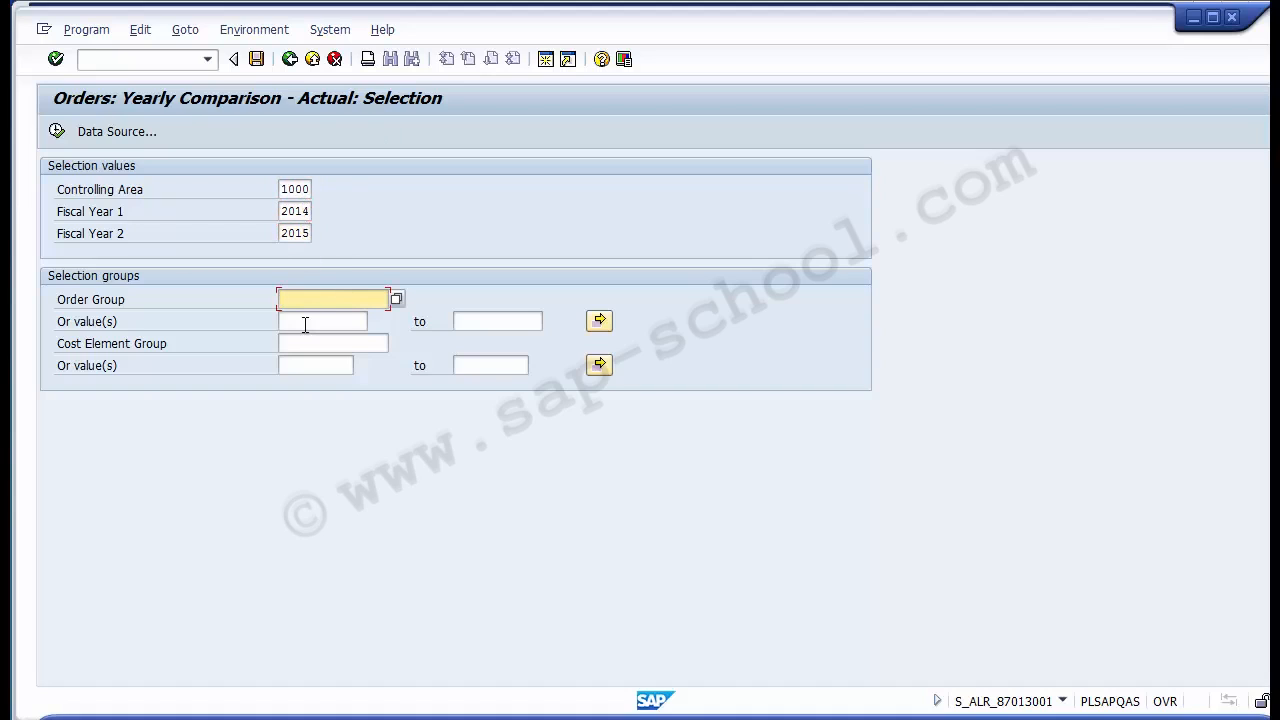
- Fill in the from and to order values with the previously used range and run the Orders: Yearly Comparison - Actual report
{"action": "left_click", "coordinate": [305, 322]}
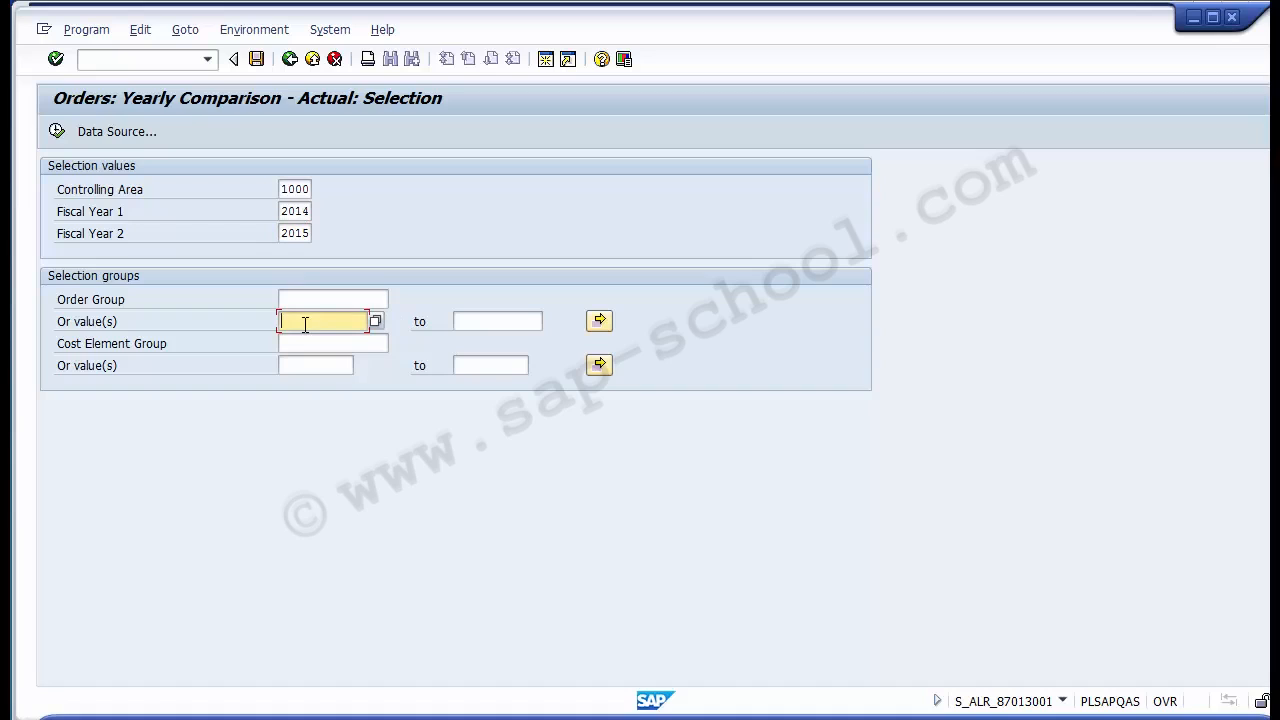
{"action": "type", "text": "1"}
{"action": "key", "text": "Down"}
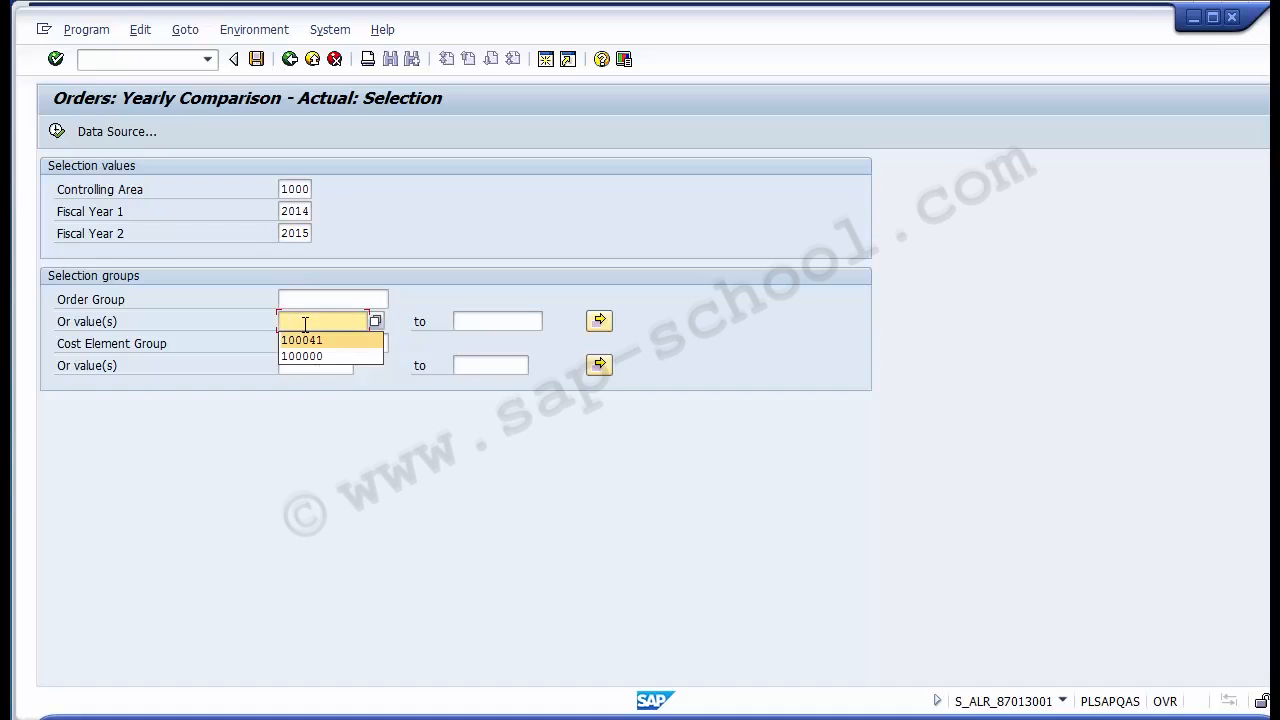
{"action": "key", "text": "Down"}
{"action": "key", "text": "Return"}
{"action": "key", "text": "Tab"}
{"action": "type", "text": "1"}
{"action": "key", "text": "Down"}
{"action": "key", "text": "Return"}
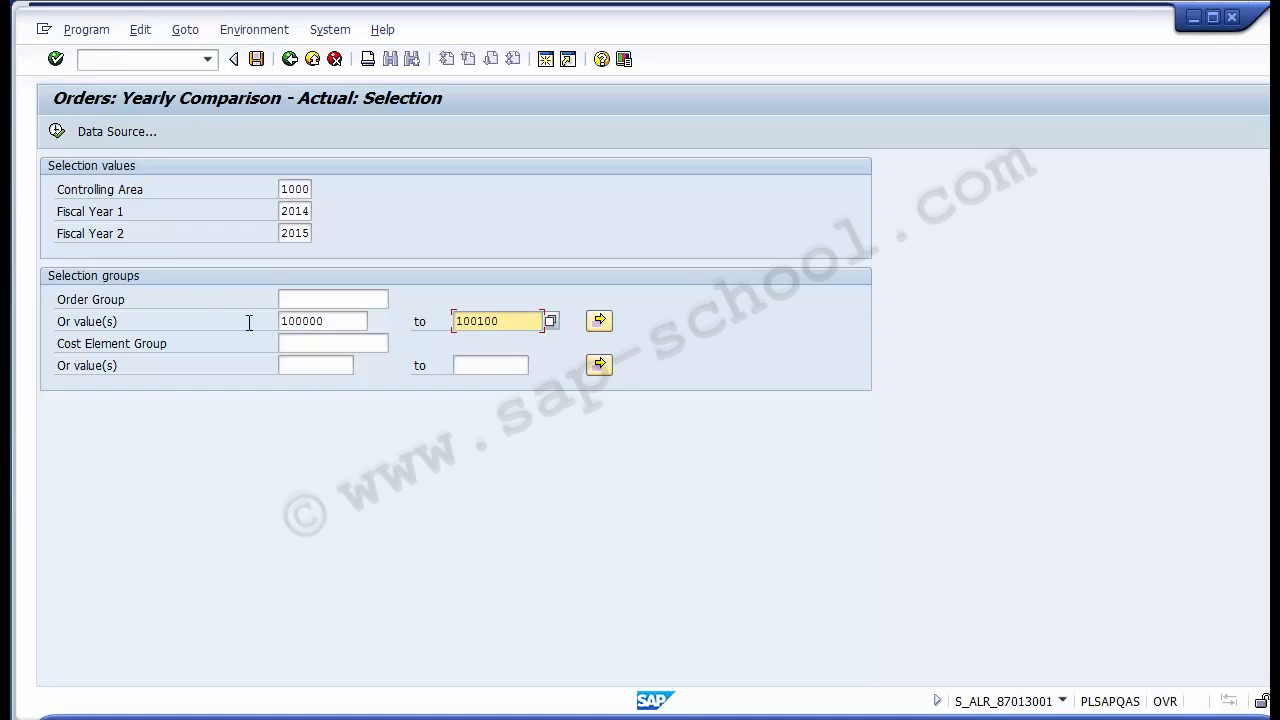
{"action": "left_click", "coordinate": [56, 131]}
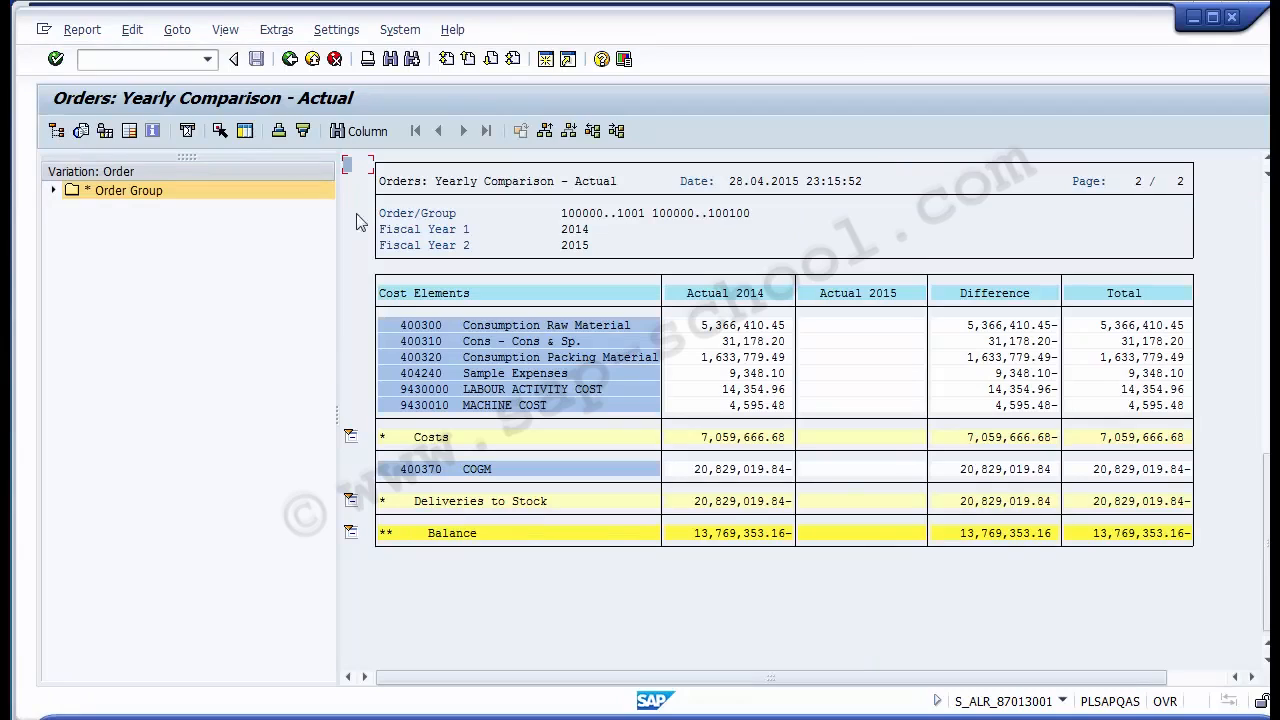
- Examine the cost elements in the Actual 2014, Actual 2015 and Difference columns, and select the Order Group node in the order variation
{"action": "left_click", "coordinate": [418, 300]}
{"action": "left_click", "coordinate": [596, 208]}
{"action": "left_click", "coordinate": [766, 296]}
{"action": "left_click", "coordinate": [878, 298]}
{"action": "left_click", "coordinate": [872, 321]}
{"action": "left_click", "coordinate": [872, 353]}
{"action": "left_click", "coordinate": [871, 387]}
{"action": "left_click", "coordinate": [828, 295]}
{"action": "left_click", "coordinate": [989, 326]}
{"action": "left_click", "coordinate": [115, 191]}
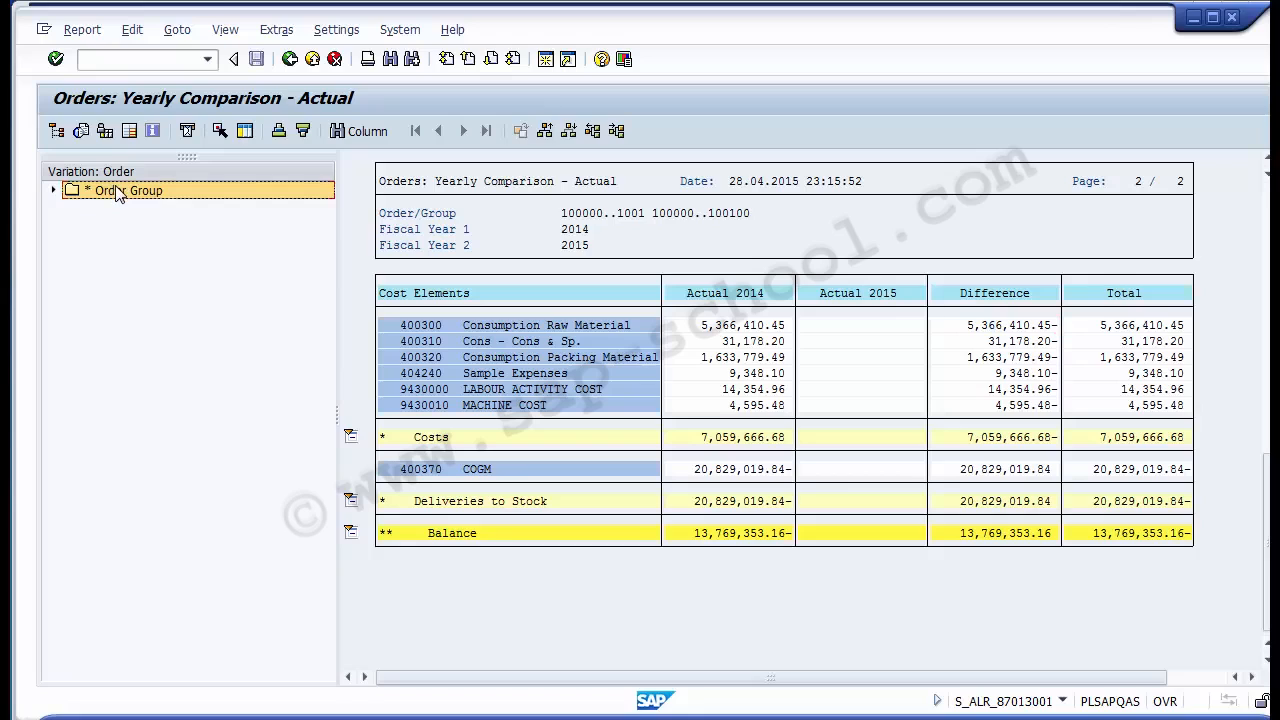
- Expand the Order Group node, open the AMLA POWDER (SFG) order, and examine its labour, machine and total costs in the Actual 2014 column
{"action": "left_click", "coordinate": [53, 190]}
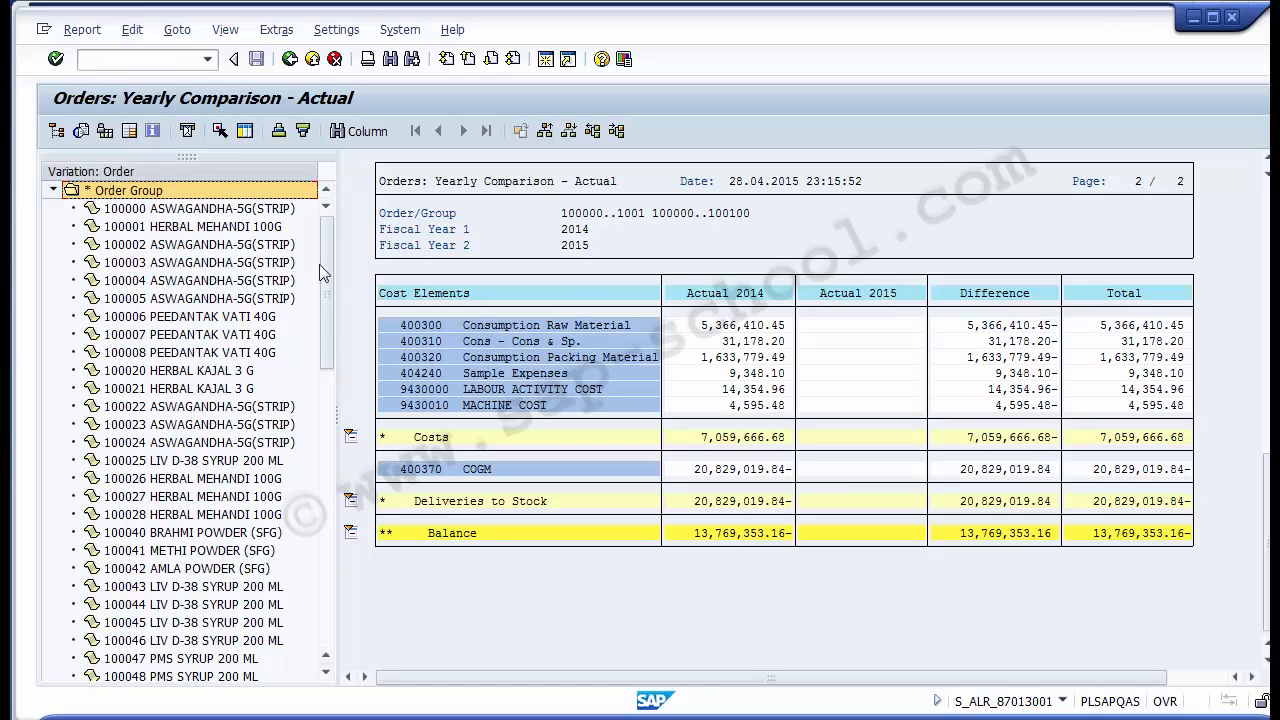
{"action": "left_click", "coordinate": [213, 572]}
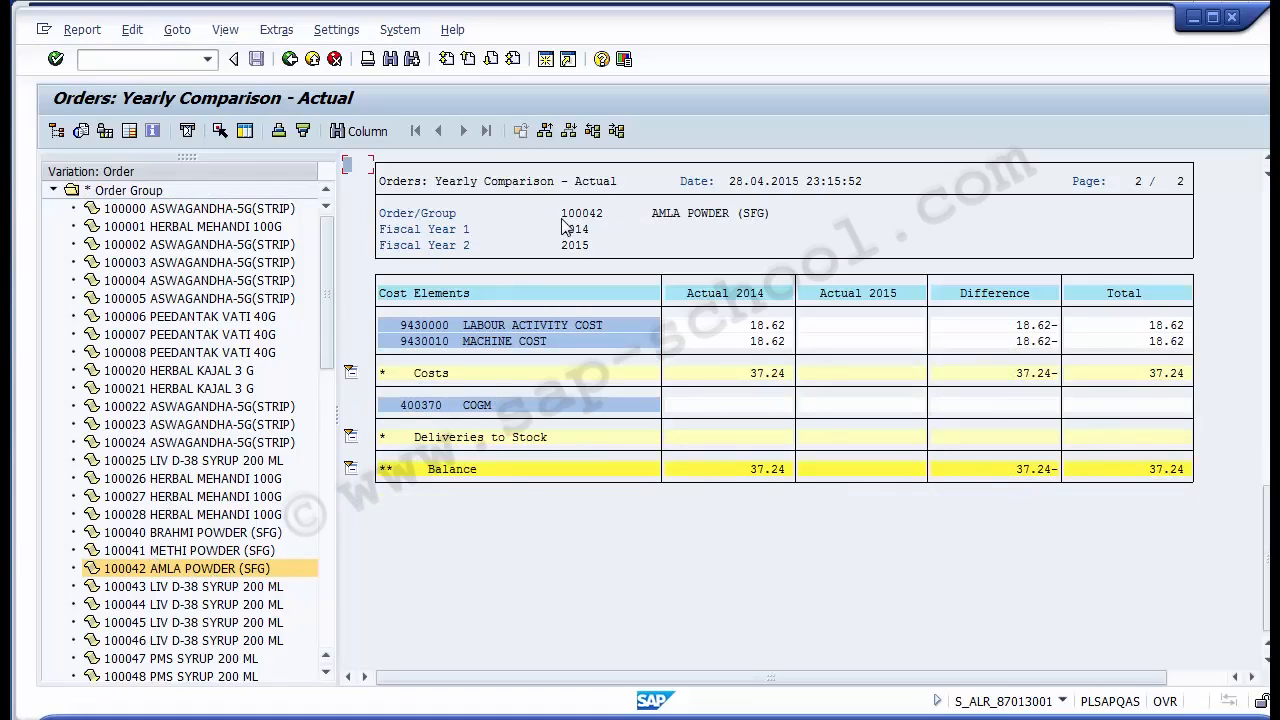
{"action": "left_click", "coordinate": [449, 214]}
{"action": "left_click", "coordinate": [416, 213]}
{"action": "left_click", "coordinate": [486, 328]}
{"action": "left_click", "coordinate": [745, 328]}
{"action": "left_click", "coordinate": [533, 343]}
{"action": "left_click", "coordinate": [756, 340]}
{"action": "left_click", "coordinate": [758, 378]}
- Open the first HERBAL MEHANDI 100G order and examine its raw material, consumables and machine costs across Actual 2014 and Actual 2015
{"action": "left_click", "coordinate": [171, 236]}
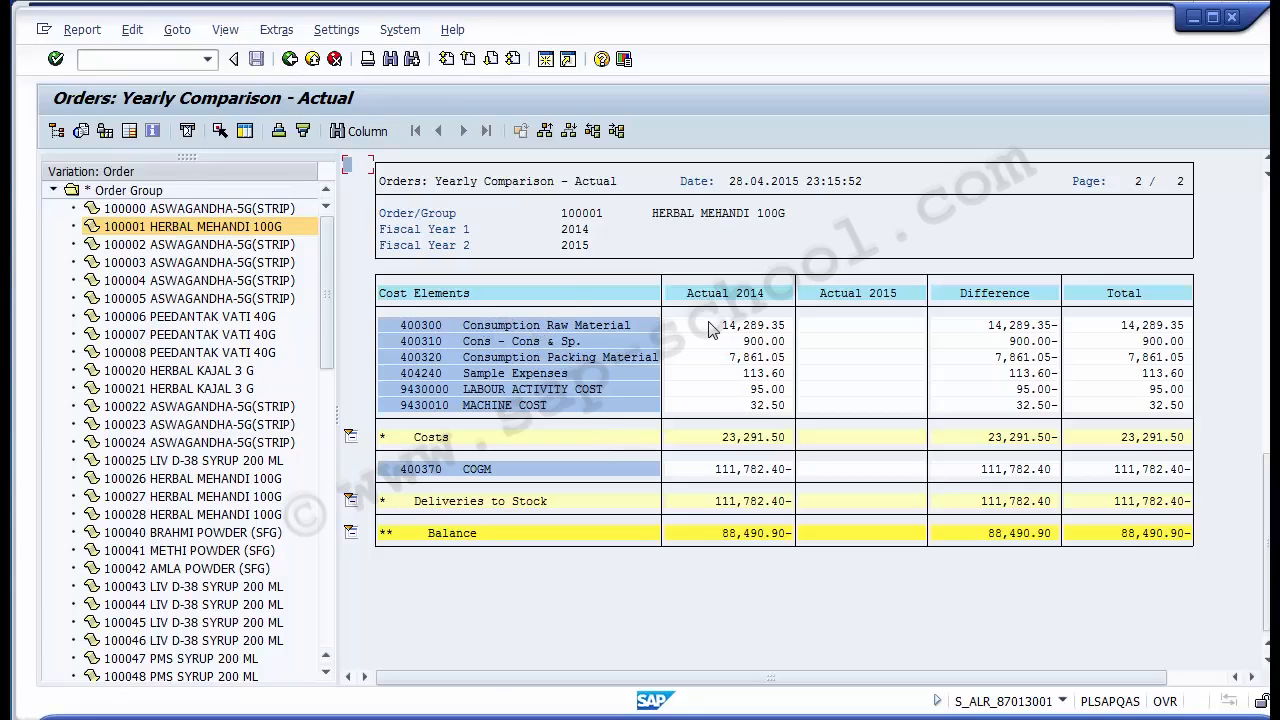
{"action": "left_click", "coordinate": [613, 325]}
{"action": "left_click", "coordinate": [616, 343]}
{"action": "left_click", "coordinate": [624, 407]}
{"action": "left_click", "coordinate": [849, 325]}
- Exit the yearly comparison report with confirmation and return from its selection screen to SAP Easy Access
{"action": "left_click", "coordinate": [313, 61]}
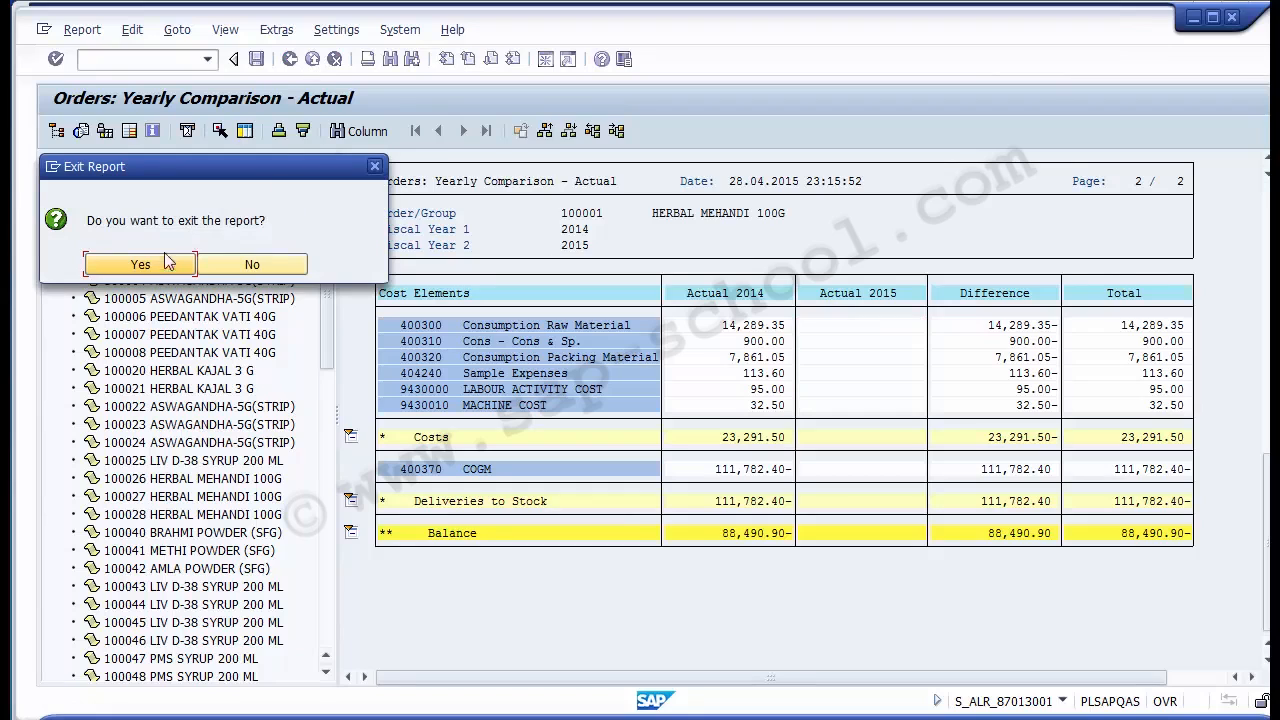
{"action": "left_click", "coordinate": [145, 265]}
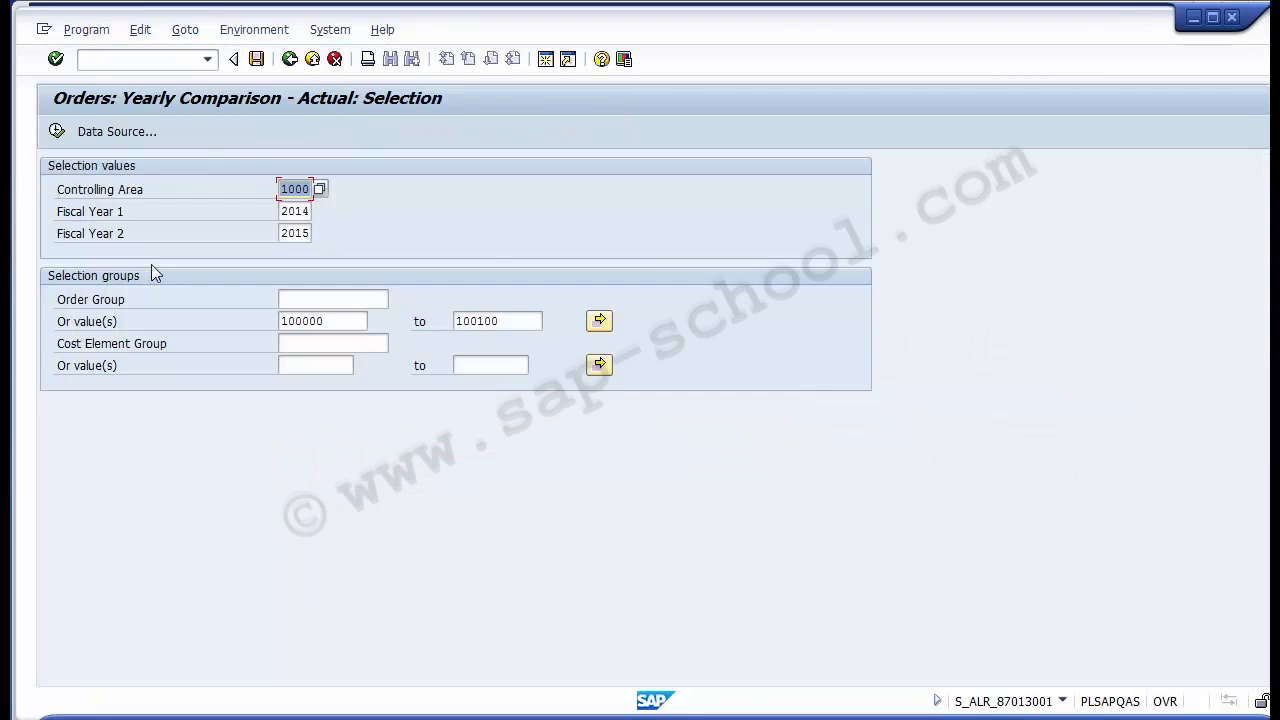
{"action": "left_click", "coordinate": [312, 58]}
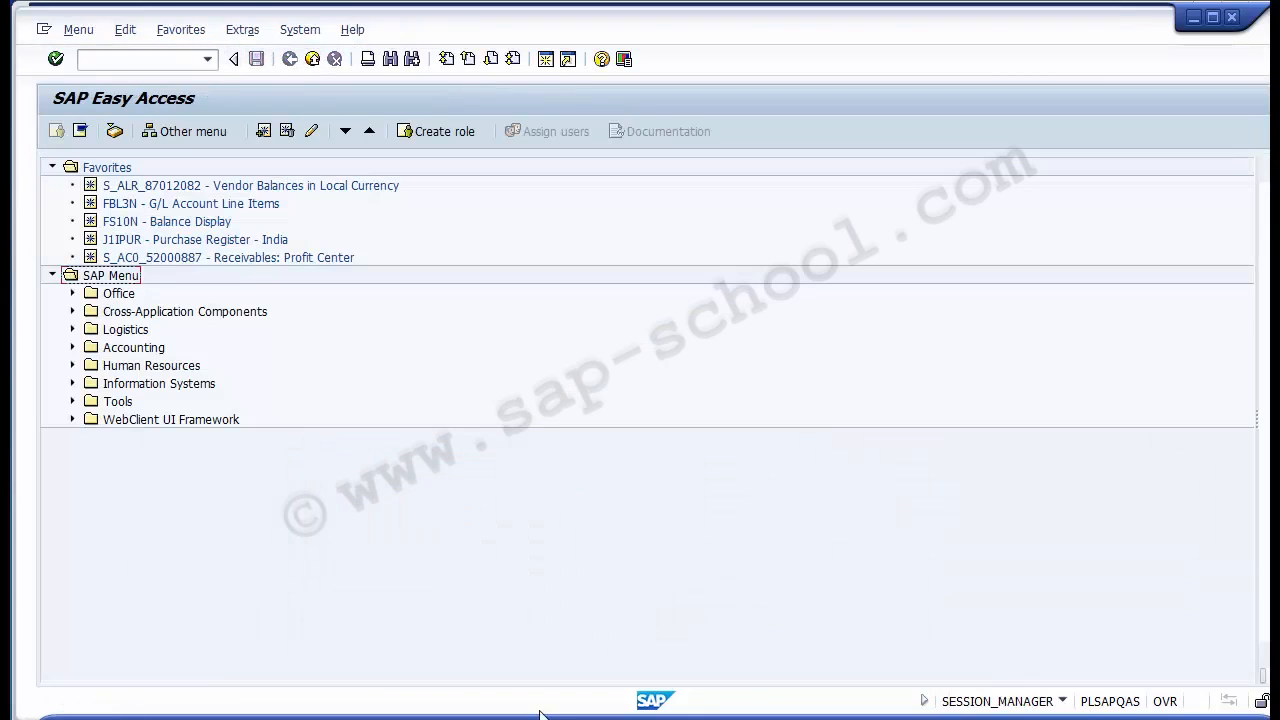
- Switch to PowerPoint and restore S_ALR_87013001 to the end of the Internal orders yearly comparison line on the slide
{"action": "mouse_move", "coordinate": [425, 718]}
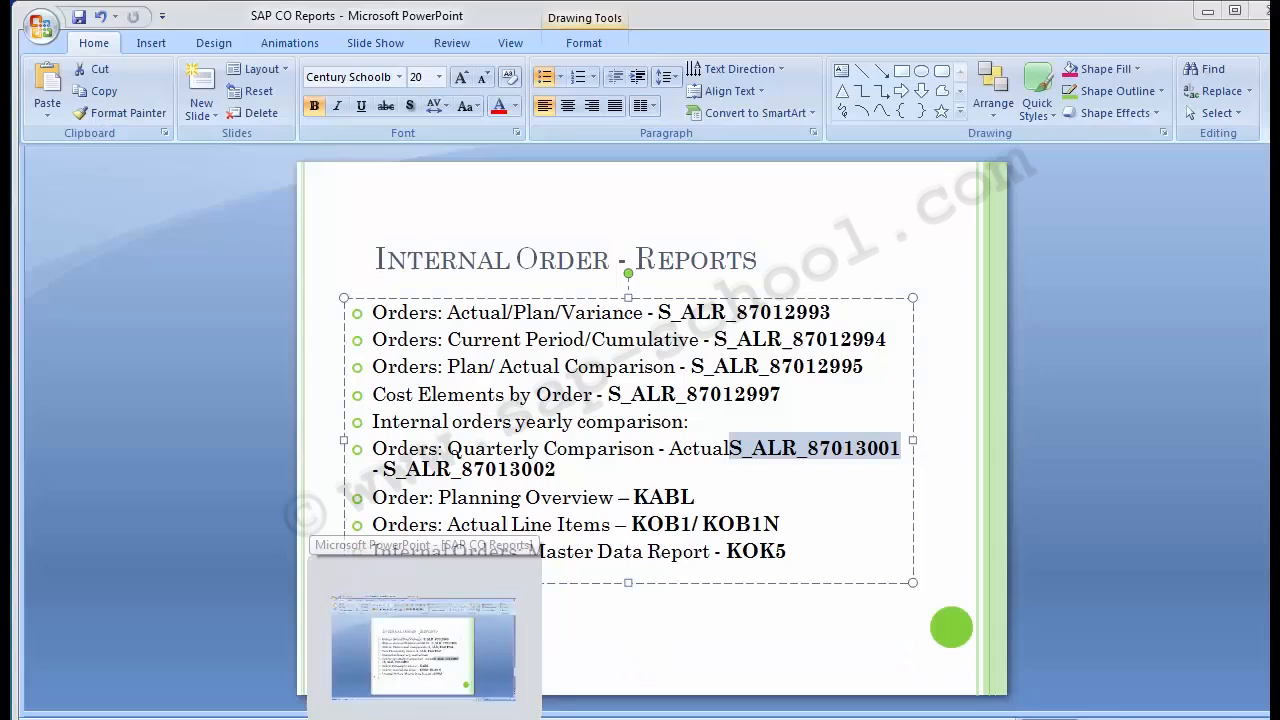
{"action": "left_click", "coordinate": [425, 655]}
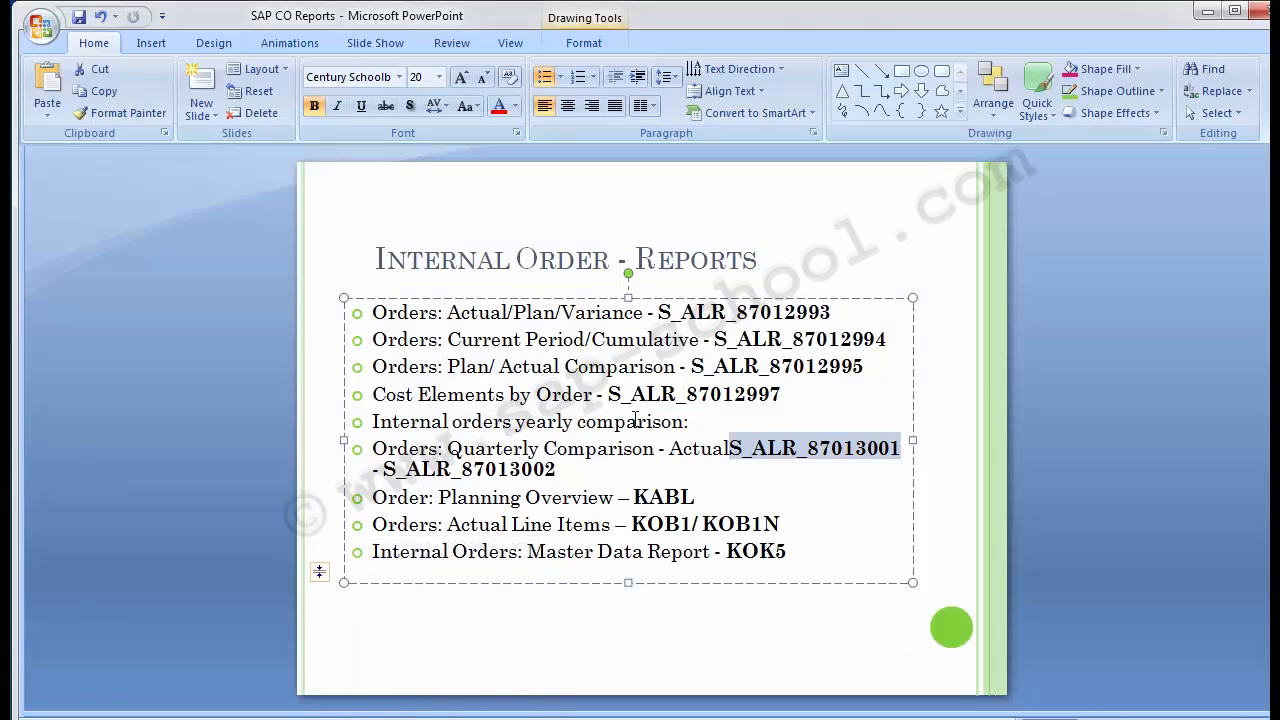
{"action": "left_click", "coordinate": [710, 421]}
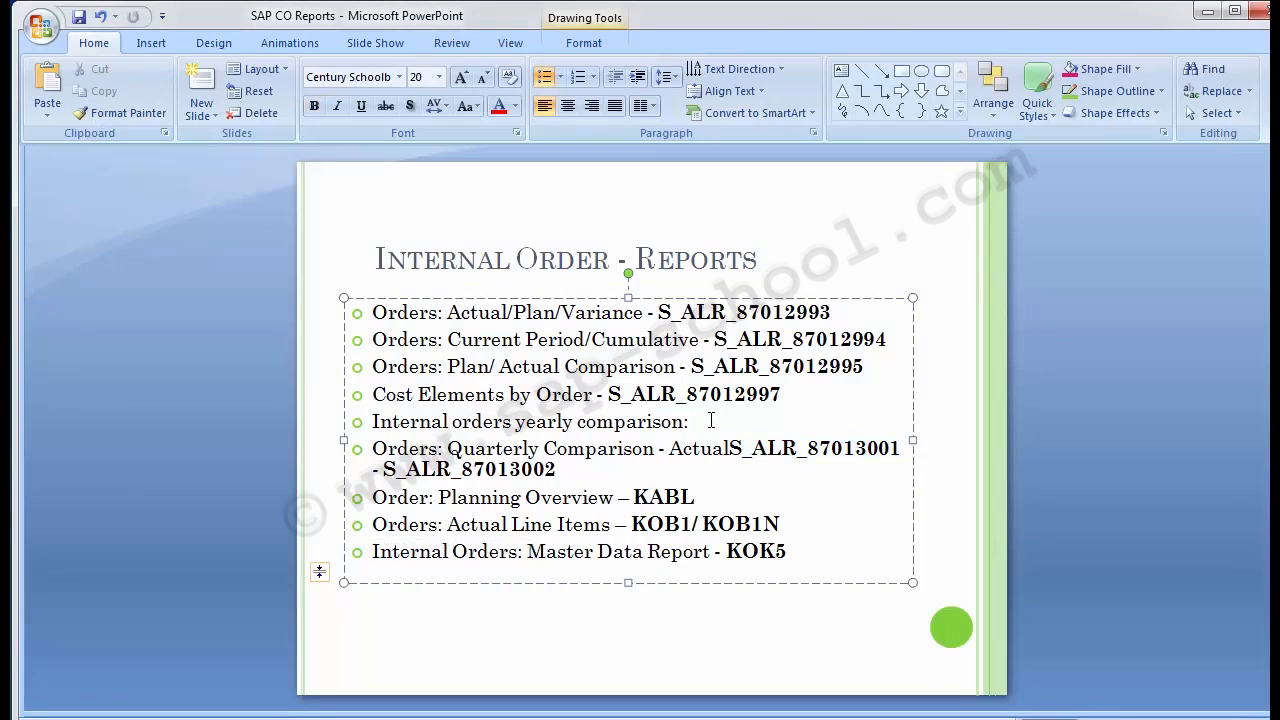
{"action": "left_click_drag", "start_coordinate": [710, 421], "coordinate": [710, 421]}
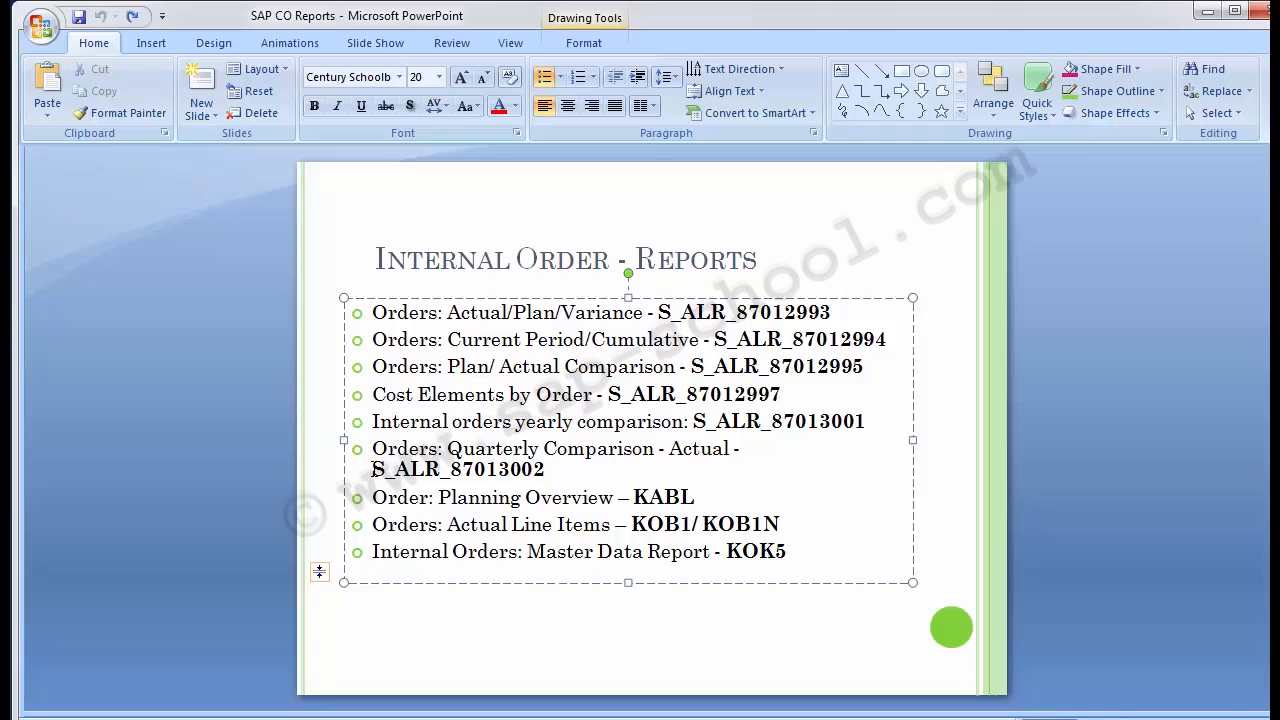
- Take the code S_ALR_87013002 from the quarterly comparison line, switch to SAP and start that transaction
{"action": "left_click_drag", "start_coordinate": [372, 469], "coordinate": [544, 470]}
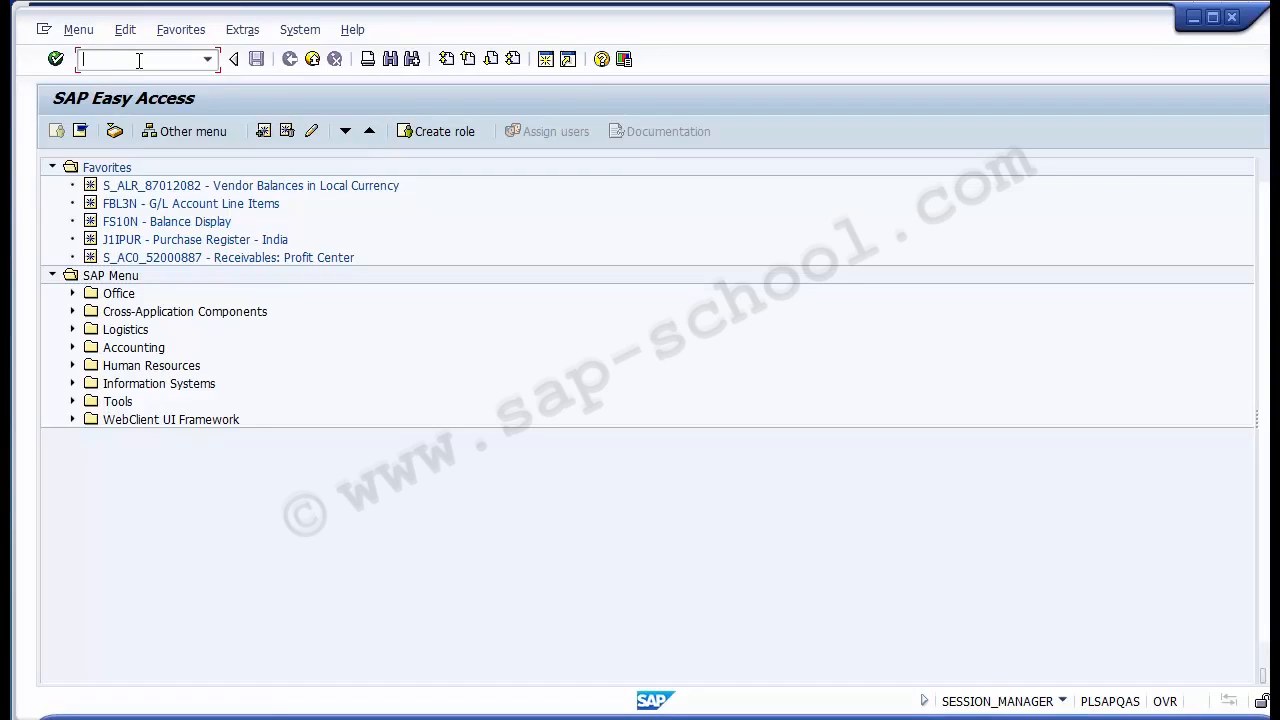
{"action": "type", "text": "S_ALR_87013002"}
{"action": "key", "text": "Return"}
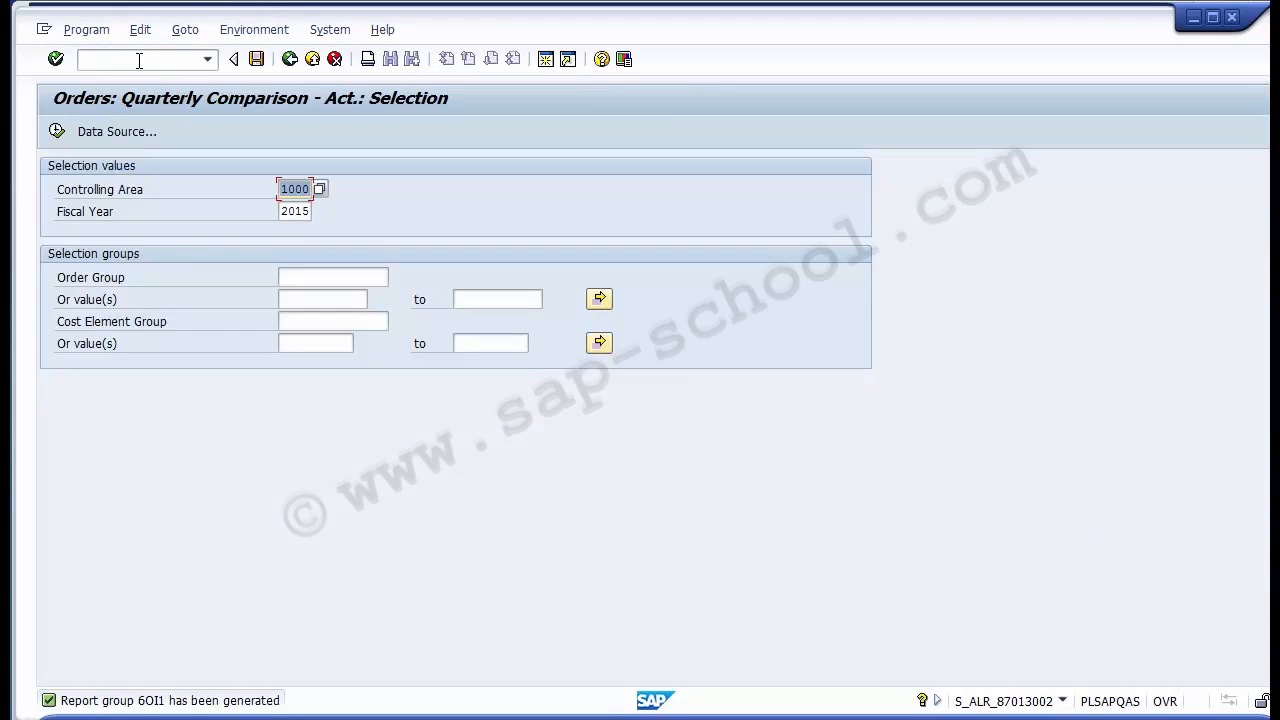
- Set the fiscal year to 2014, enter the previously used order range, and run the Orders: Quarterly Comparison - Actual report
{"action": "key", "text": "Tab"}
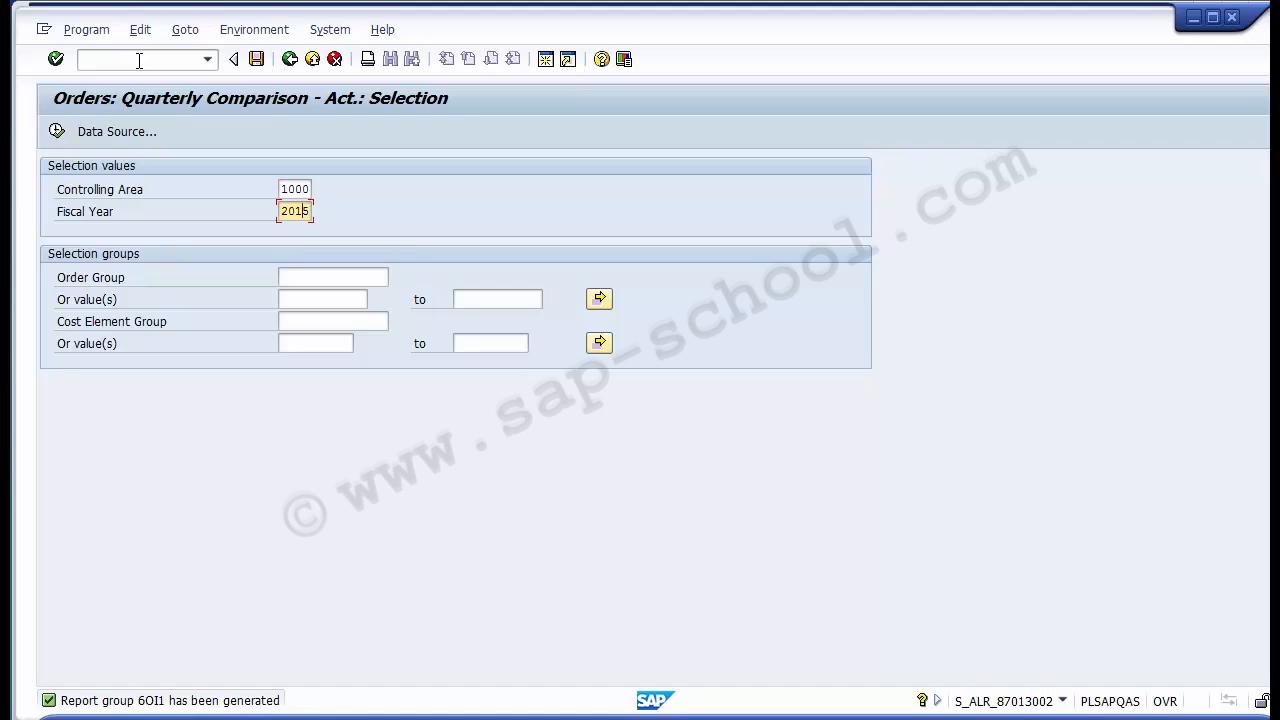
{"action": "type", "text": "4"}
{"action": "key", "text": "Tab"}
{"action": "key", "text": "Tab"}
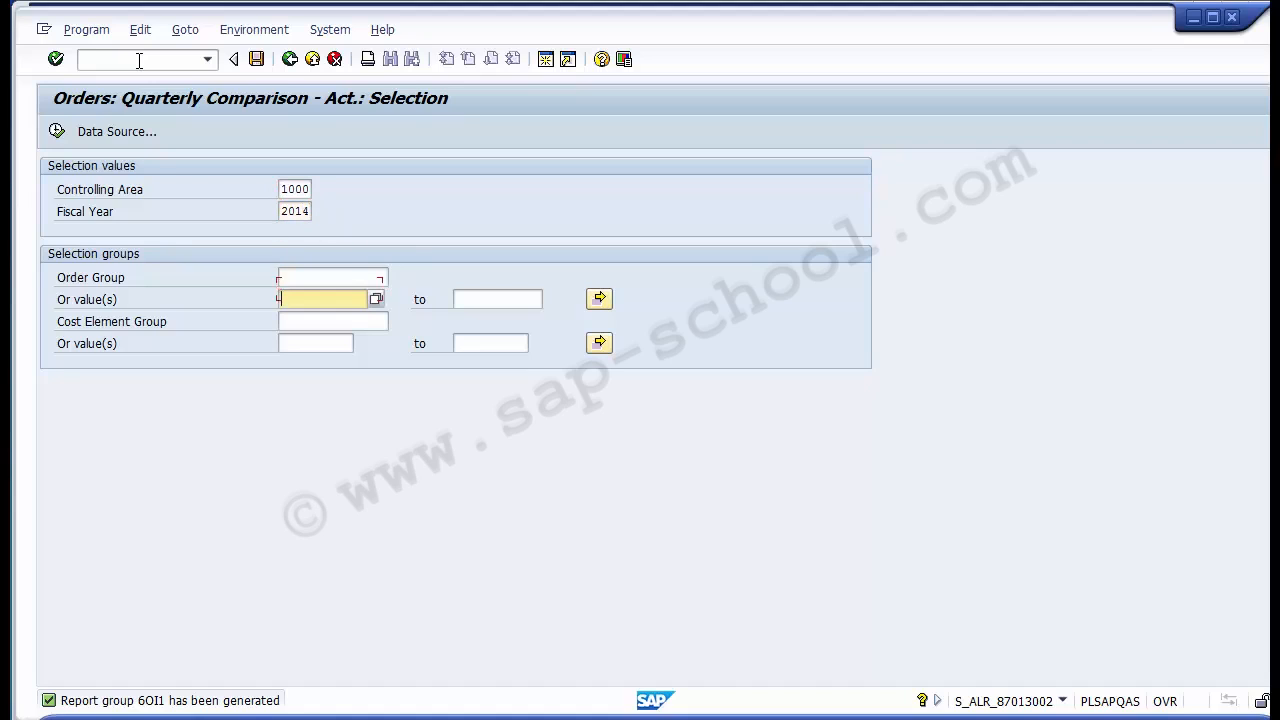
{"action": "type", "text": "100000"}
{"action": "key", "text": "Tab"}
{"action": "key", "text": "Tab"}
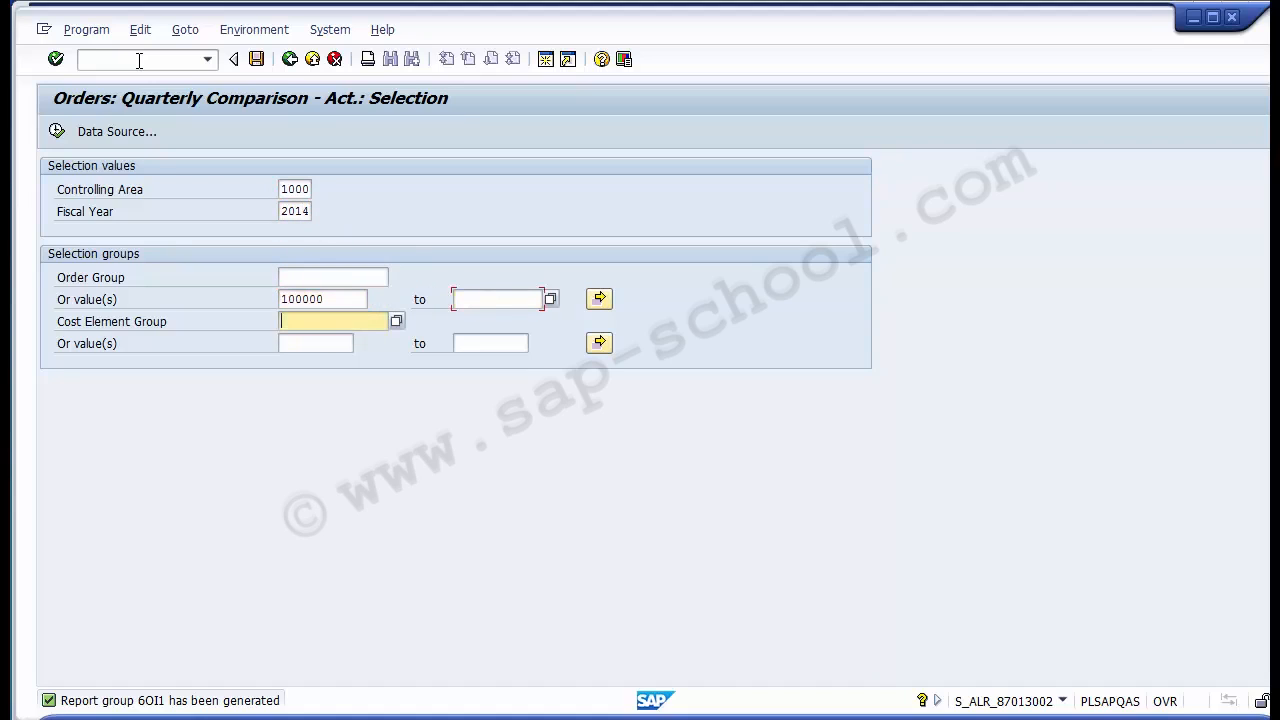
{"action": "key", "text": "shift+Tab"}
{"action": "key", "text": "shift+Tab"}
{"action": "key", "text": "Tab"}
{"action": "type", "text": "100100"}
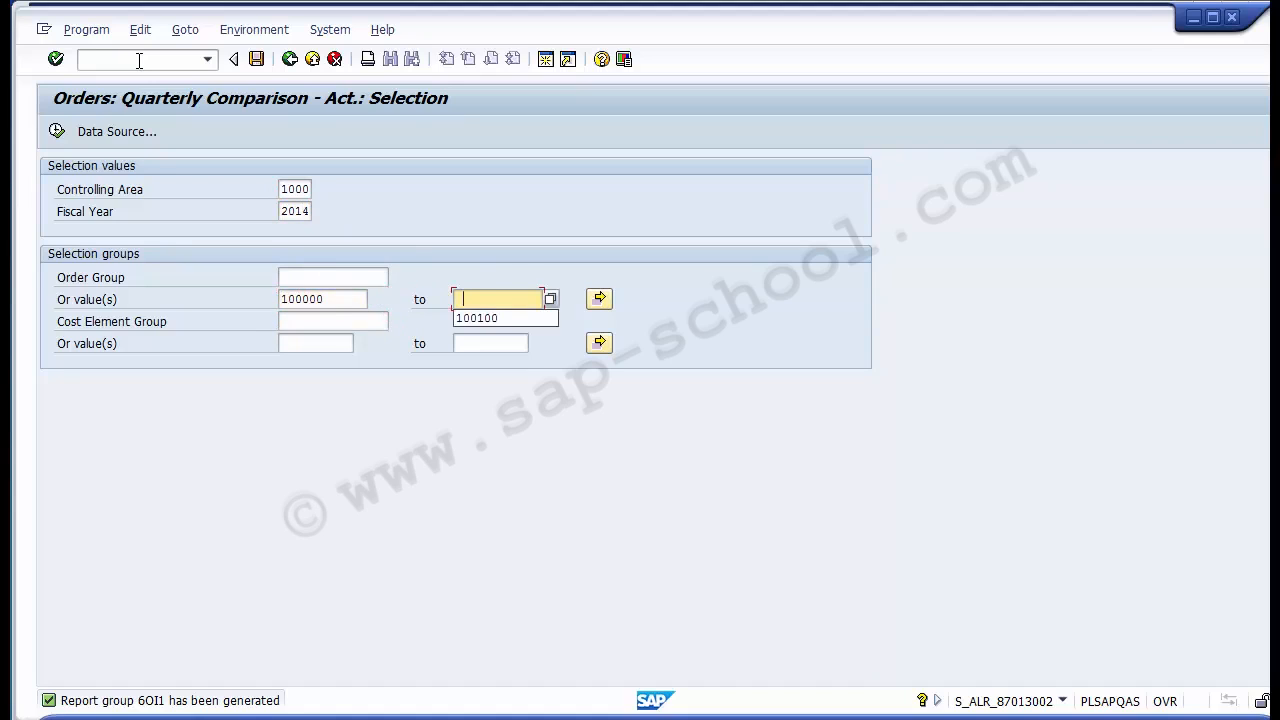
{"action": "left_click", "coordinate": [55, 132]}
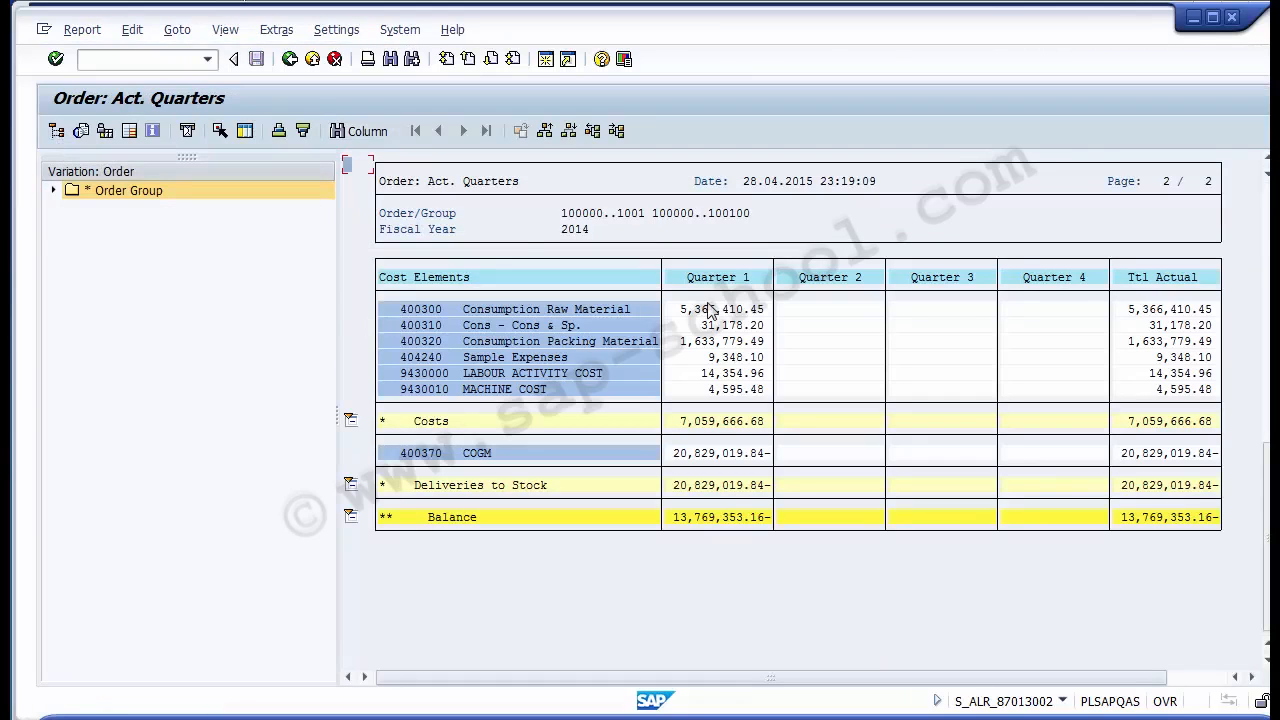
- Examine the Quarter 2, Quarter 3 and Quarter 4 columns of the quarterly actuals report
{"action": "left_click", "coordinate": [797, 276]}
{"action": "left_click", "coordinate": [943, 281]}
{"action": "left_click", "coordinate": [1038, 280]}
{"action": "left_click", "coordinate": [203, 368]}
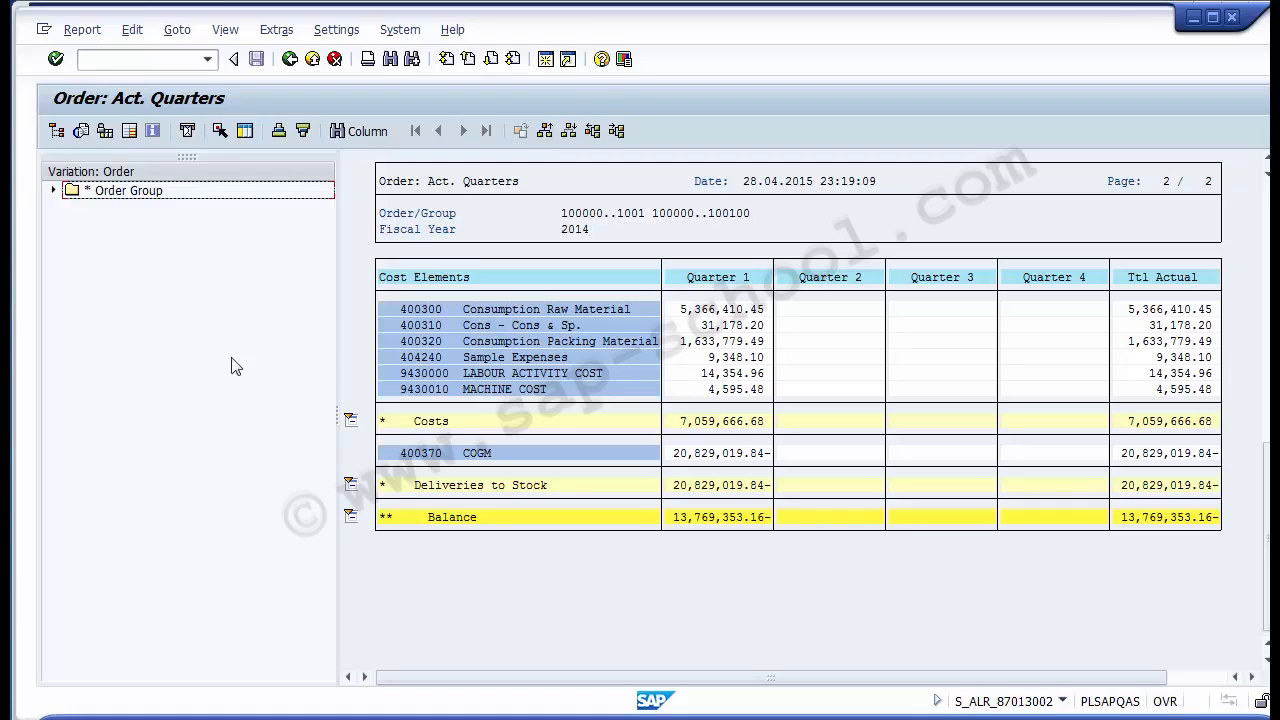
- Expand the Order Group node, browse its orders, and open the LIV D-38 SYRUP 200 ML order directly after AMLA POWDER (SFG)
{"action": "left_click", "coordinate": [122, 191]}
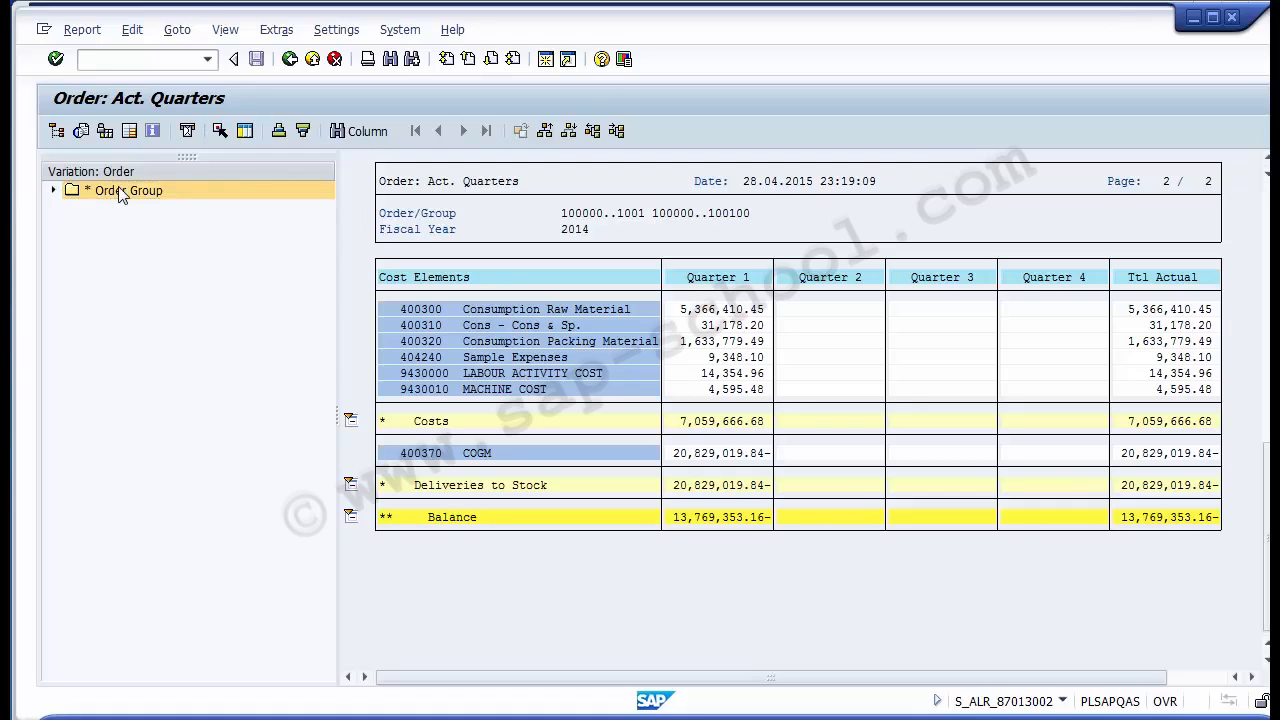
{"action": "left_click", "coordinate": [54, 191]}
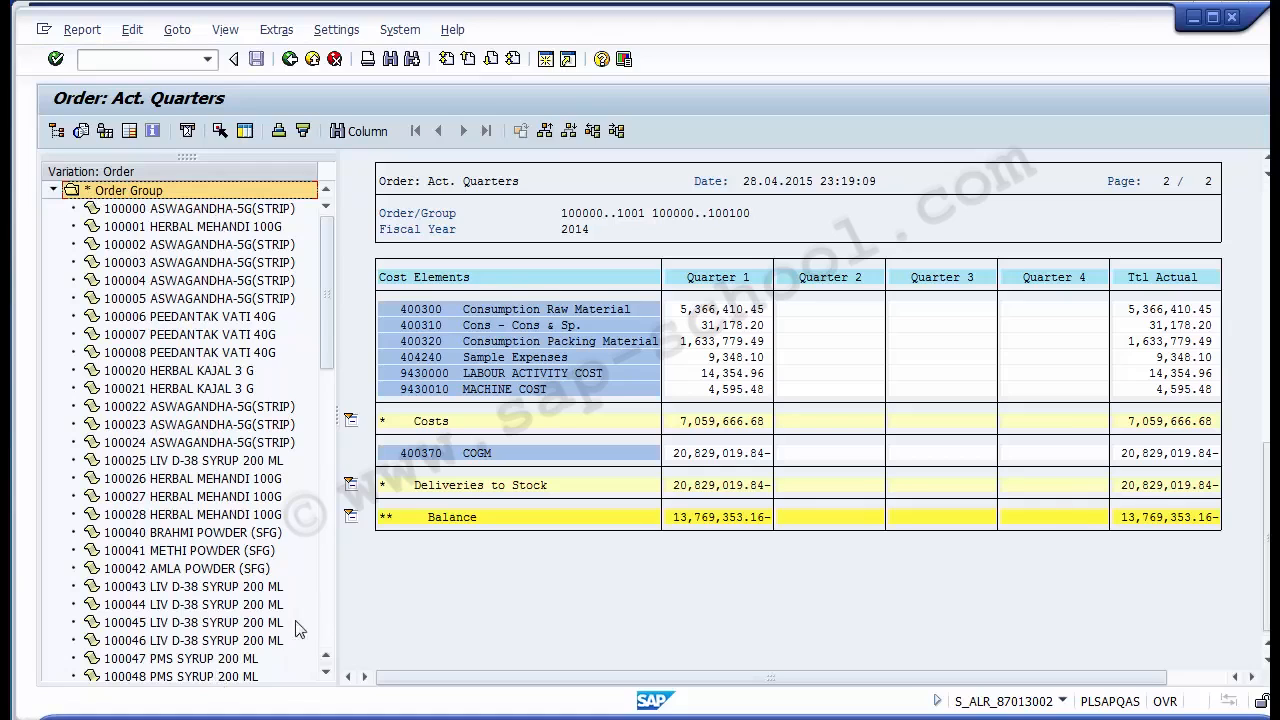
{"action": "left_click", "coordinate": [328, 637]}
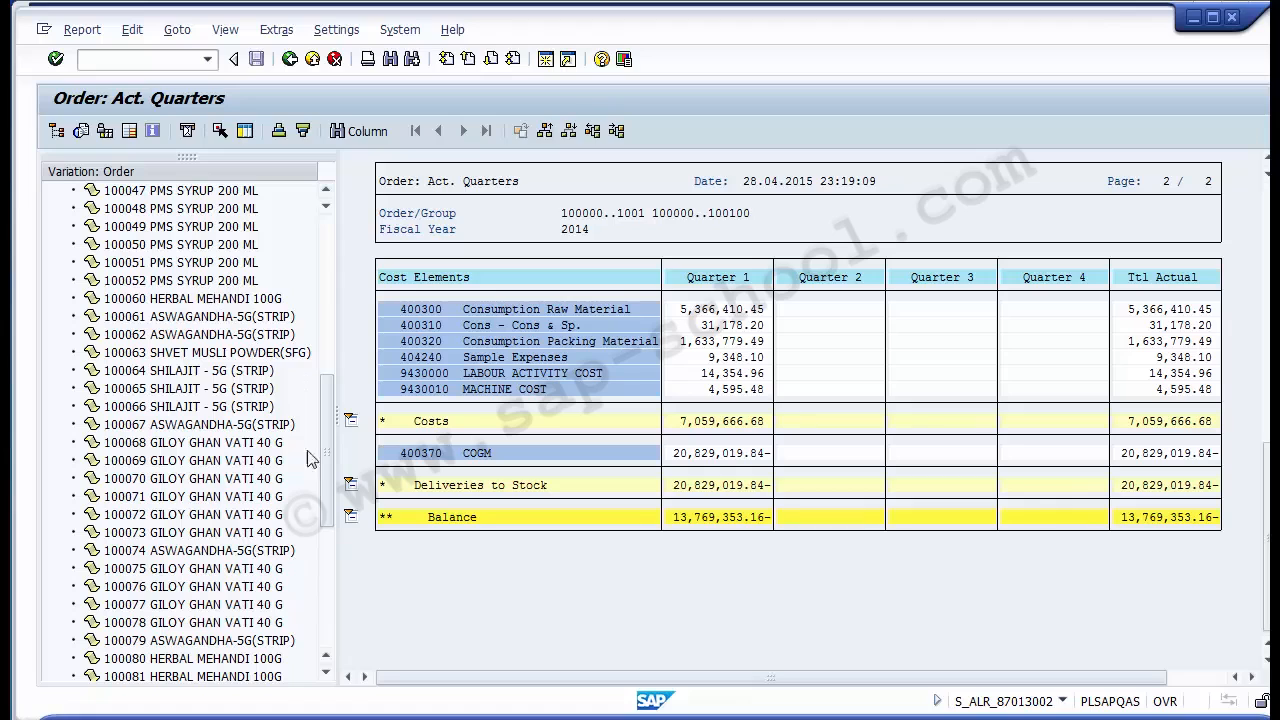
{"action": "left_click", "coordinate": [328, 629]}
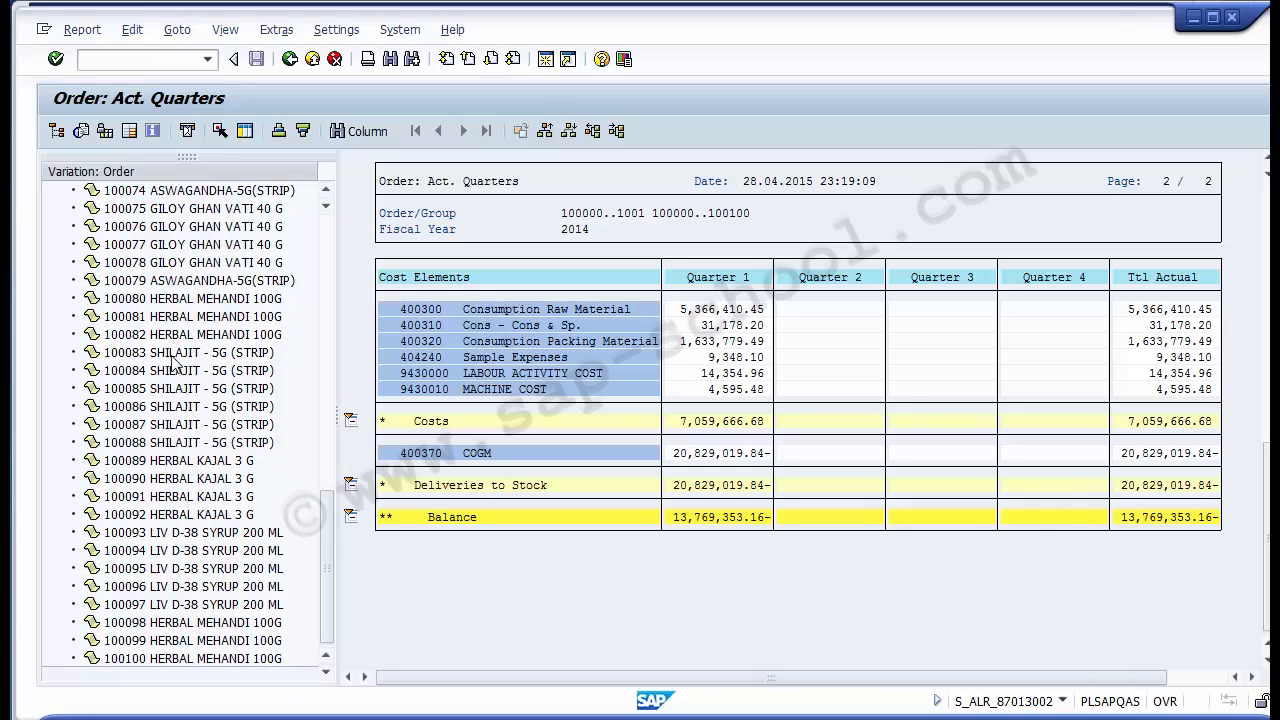
{"action": "left_click", "coordinate": [328, 232]}
{"action": "left_click", "coordinate": [328, 232]}
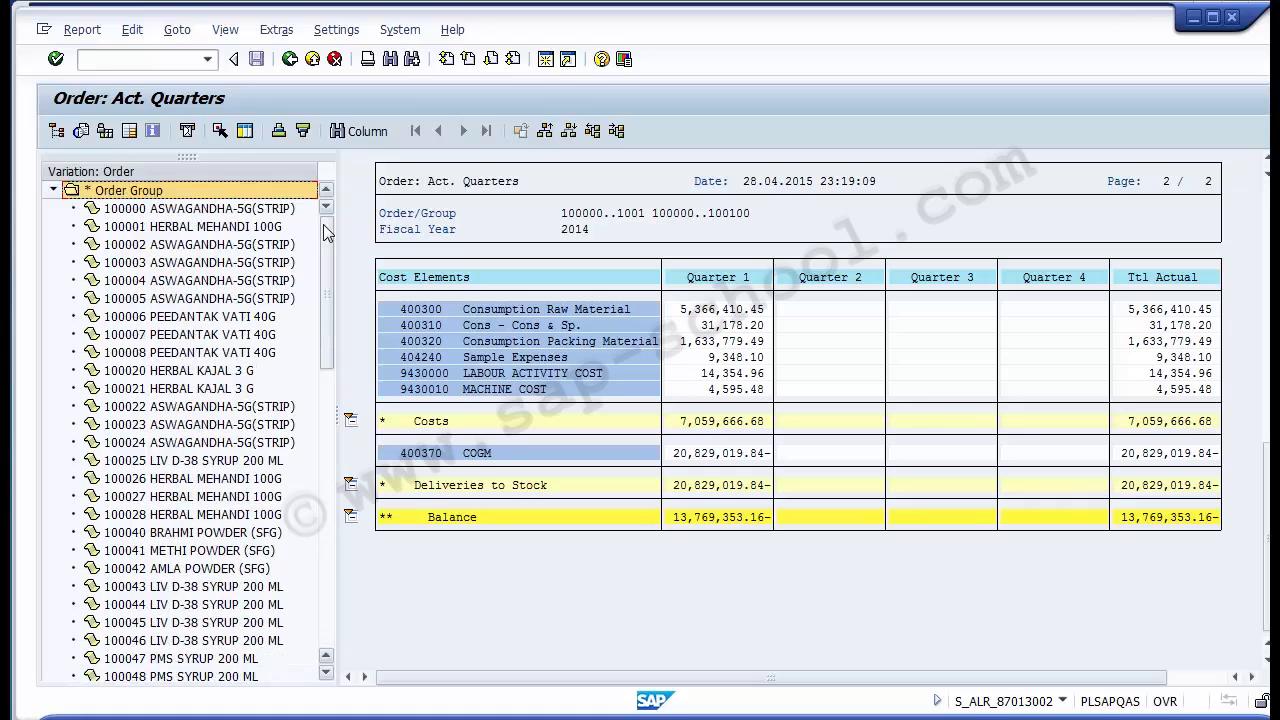
{"action": "left_click", "coordinate": [221, 588]}
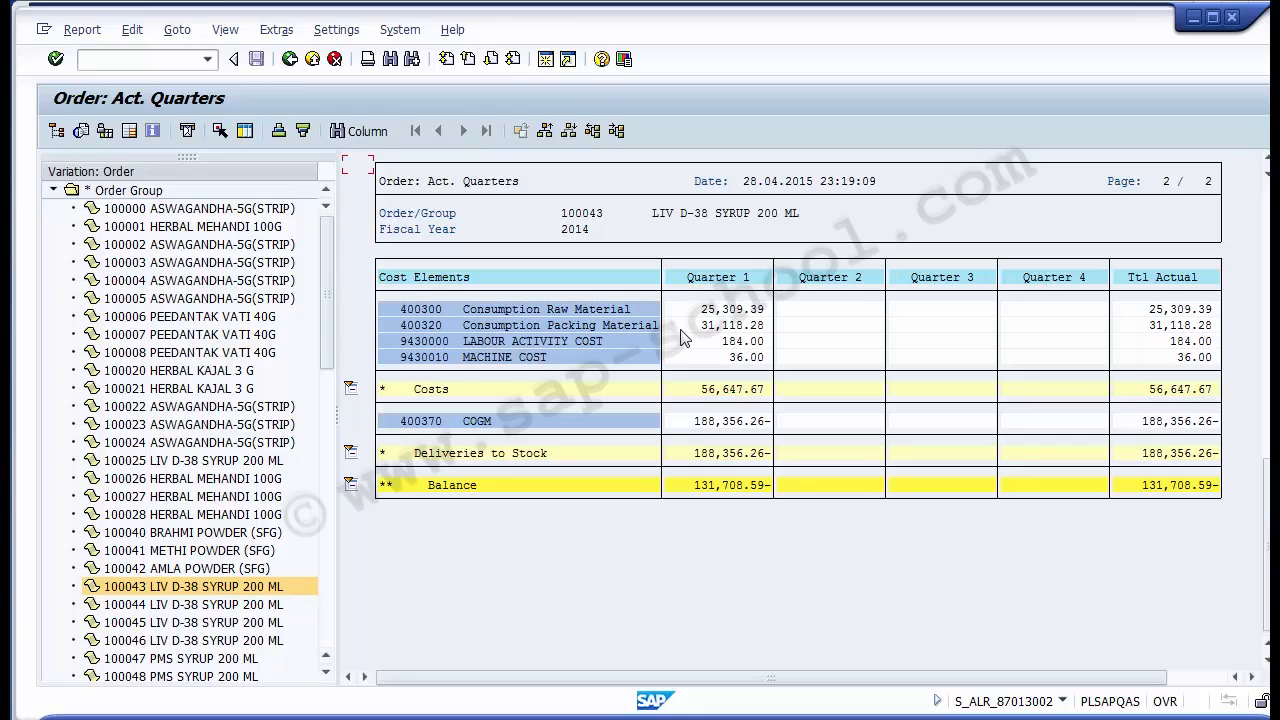
- Examine the selected order's header and its quarterly balance amounts, and exit the quarterly report with confirmation
{"action": "left_click", "coordinate": [577, 214]}
{"action": "left_click", "coordinate": [585, 216]}
{"action": "left_click", "coordinate": [592, 214]}
{"action": "left_click", "coordinate": [697, 488]}
{"action": "left_click", "coordinate": [720, 488]}
{"action": "left_click", "coordinate": [710, 486]}
{"action": "left_click", "coordinate": [892, 486]}
{"action": "left_click", "coordinate": [818, 487]}
{"action": "left_click", "coordinate": [312, 59]}
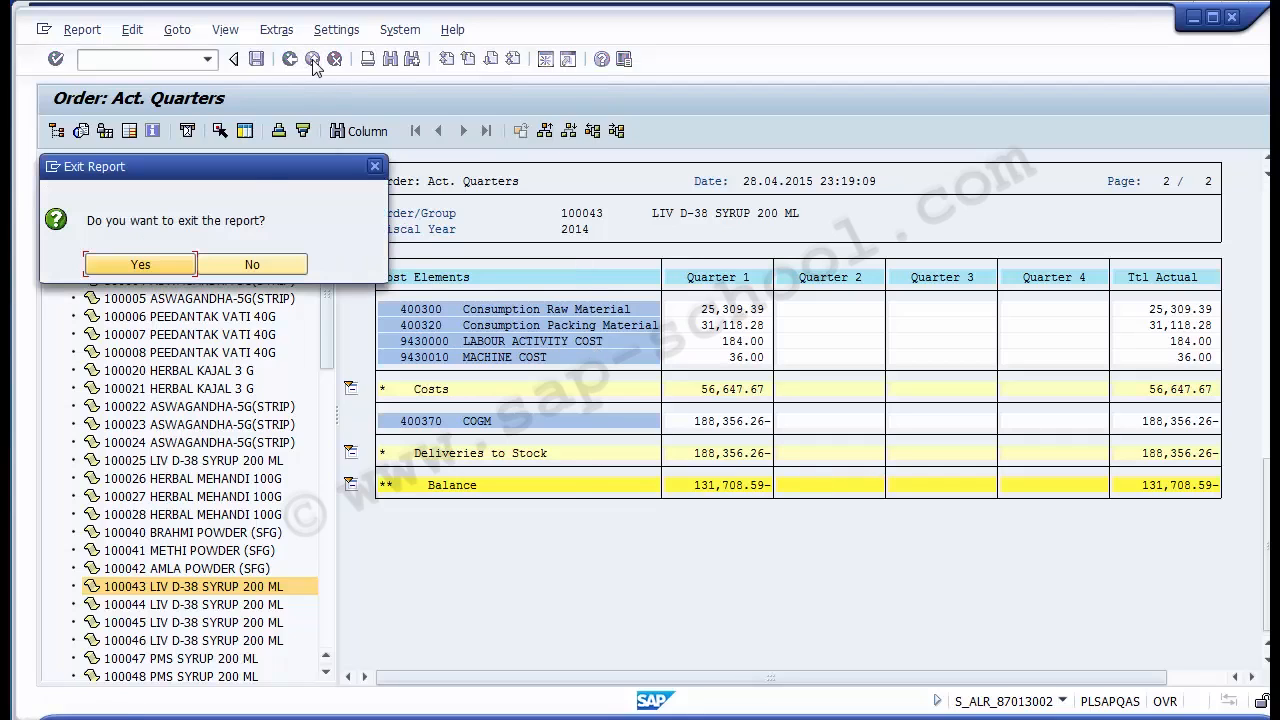
{"action": "left_click", "coordinate": [145, 266]}
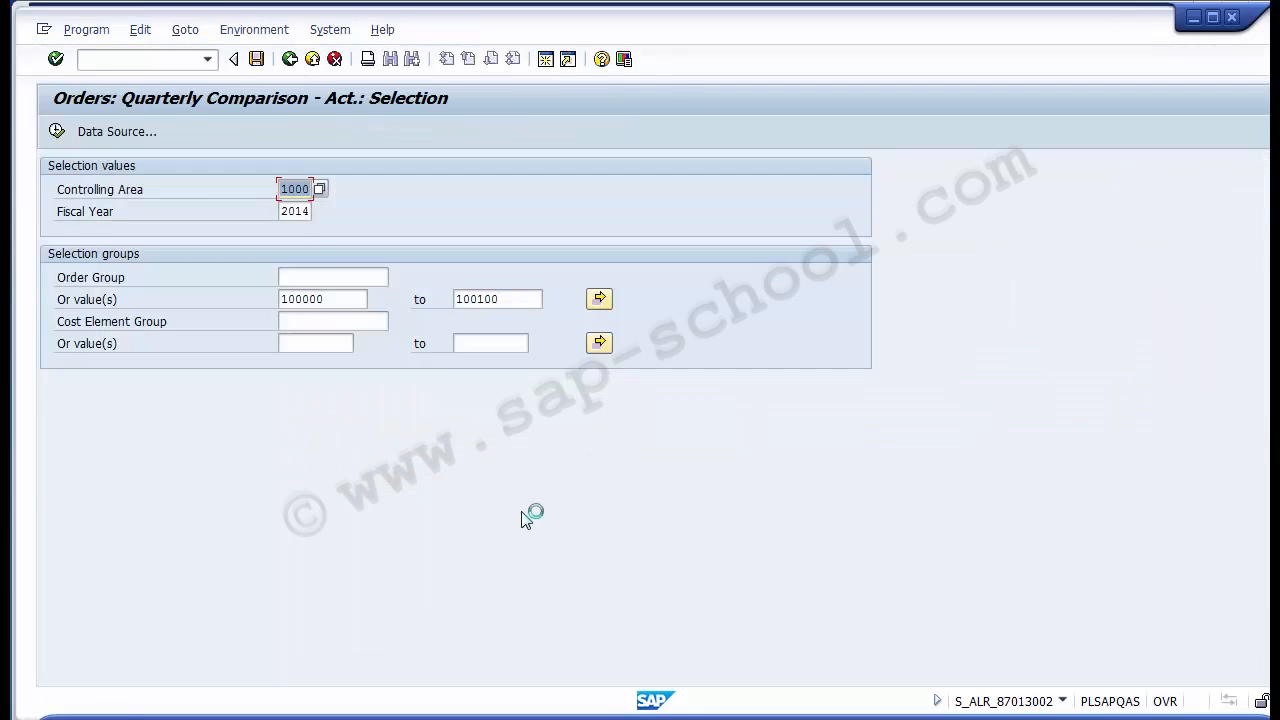
- Switch to PowerPoint and copy the transaction code KABL from the Order: Planning Overview line
{"action": "left_click", "coordinate": [457, 717]}
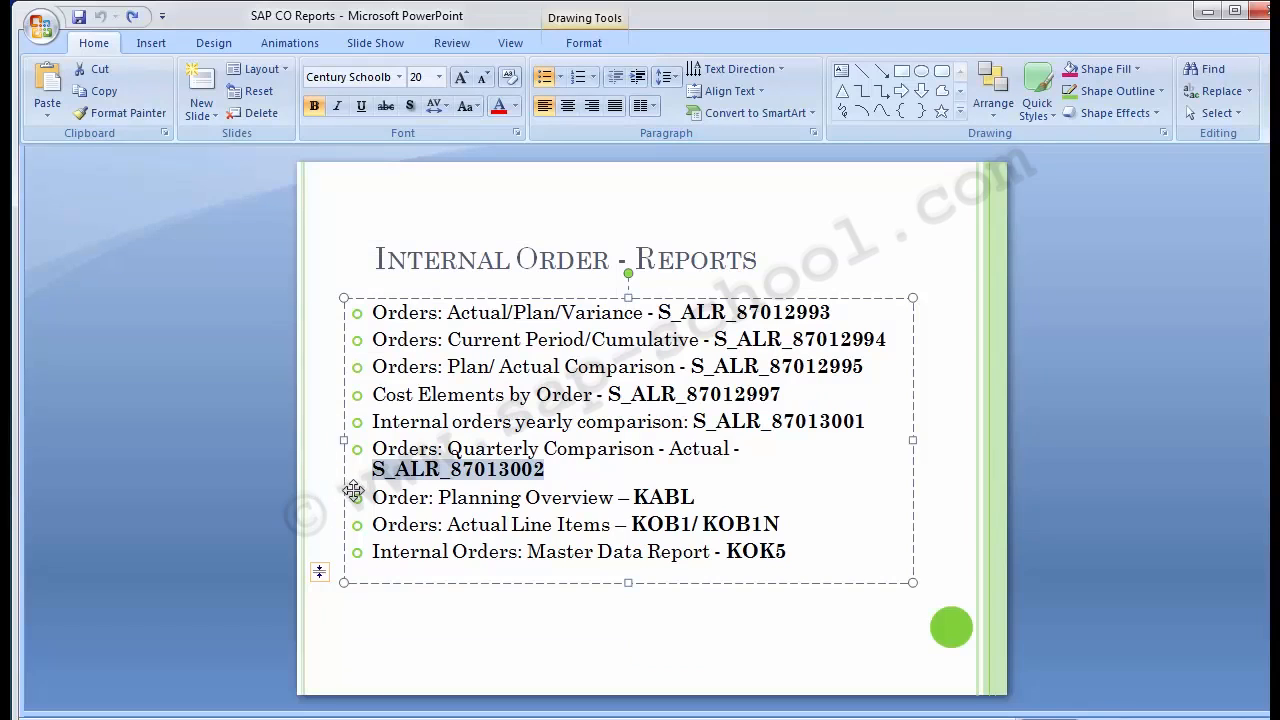
{"action": "left_click_drag", "start_coordinate": [370, 497], "coordinate": [664, 503]}
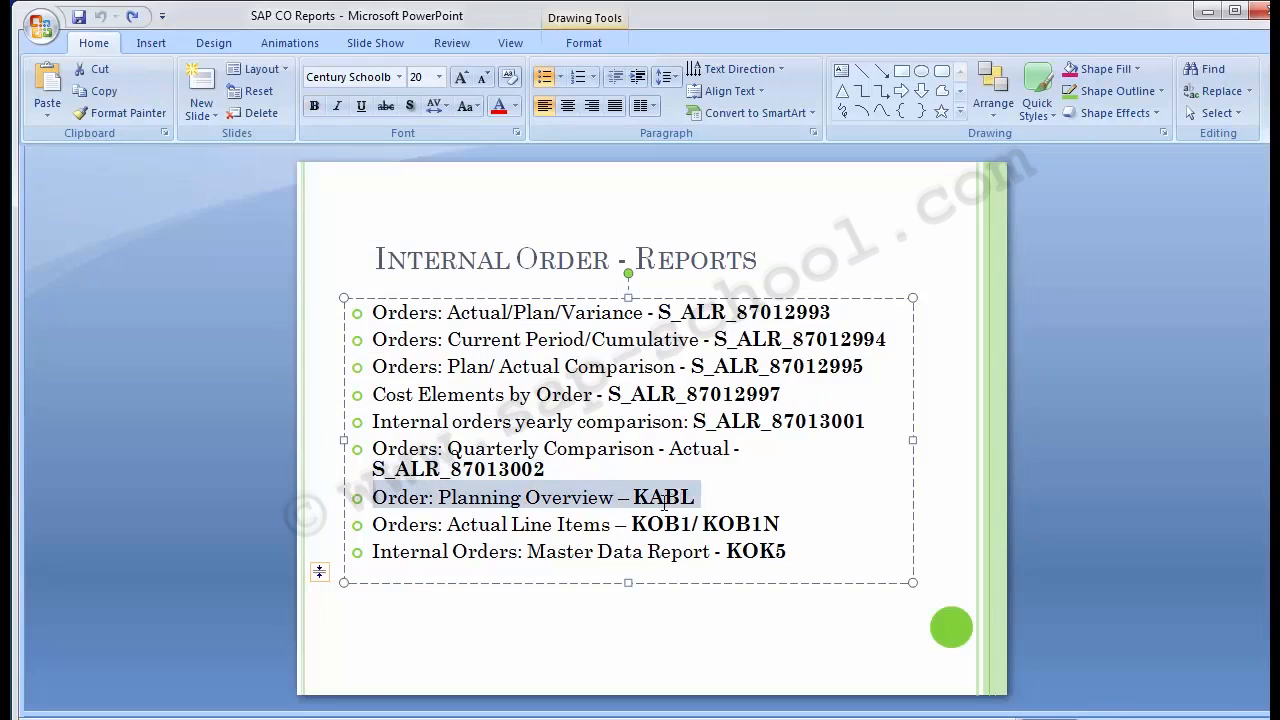
{"action": "left_click", "coordinate": [261, 422]}
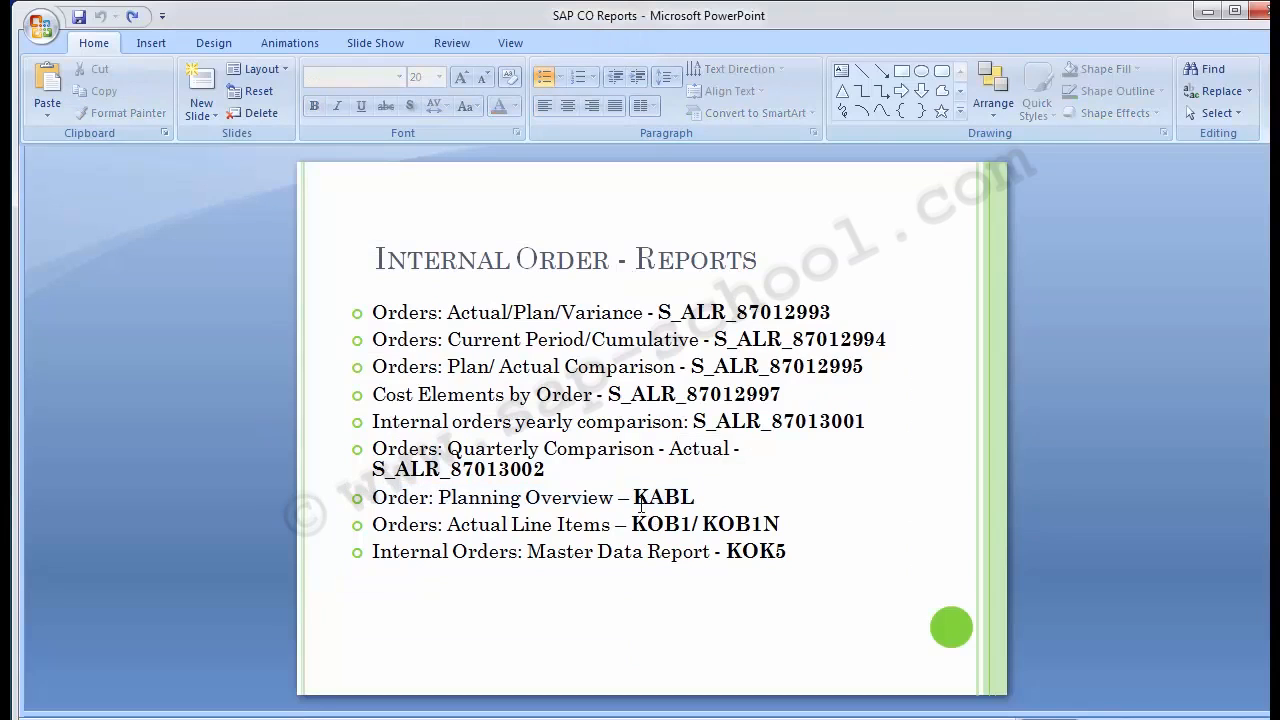
{"action": "left_click_drag", "start_coordinate": [634, 497], "coordinate": [697, 498]}
{"action": "key", "text": "ctrl+c"}
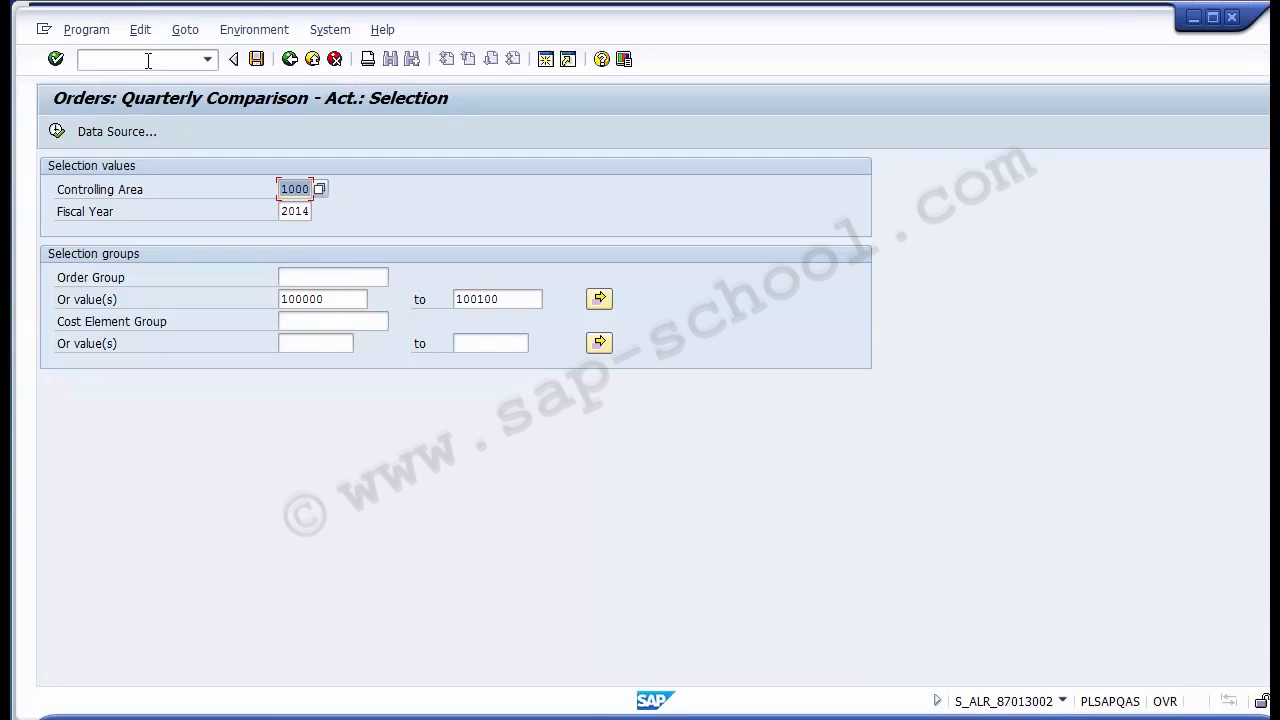
- Switch to SAP, return to SAP Easy Access with the /n command, and start transaction KABL
{"action": "left_click", "coordinate": [148, 60]}
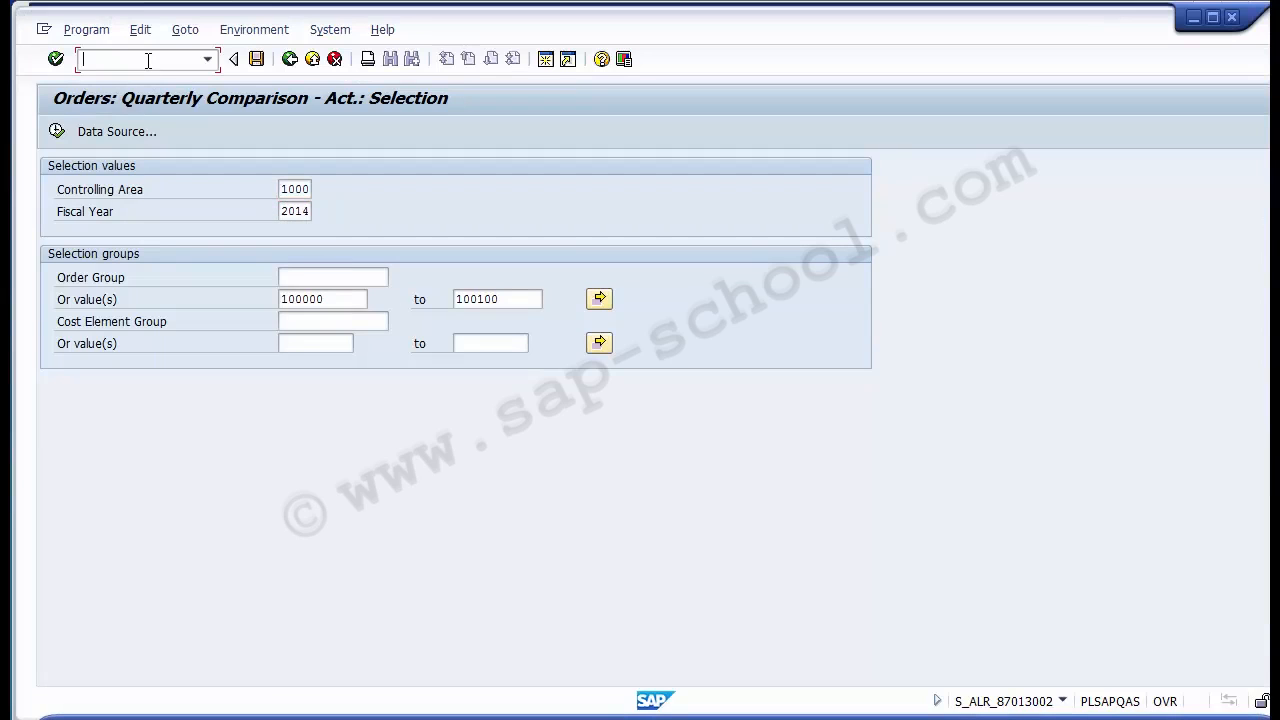
{"action": "type", "text": "/n"}
{"action": "key", "text": "Return"}
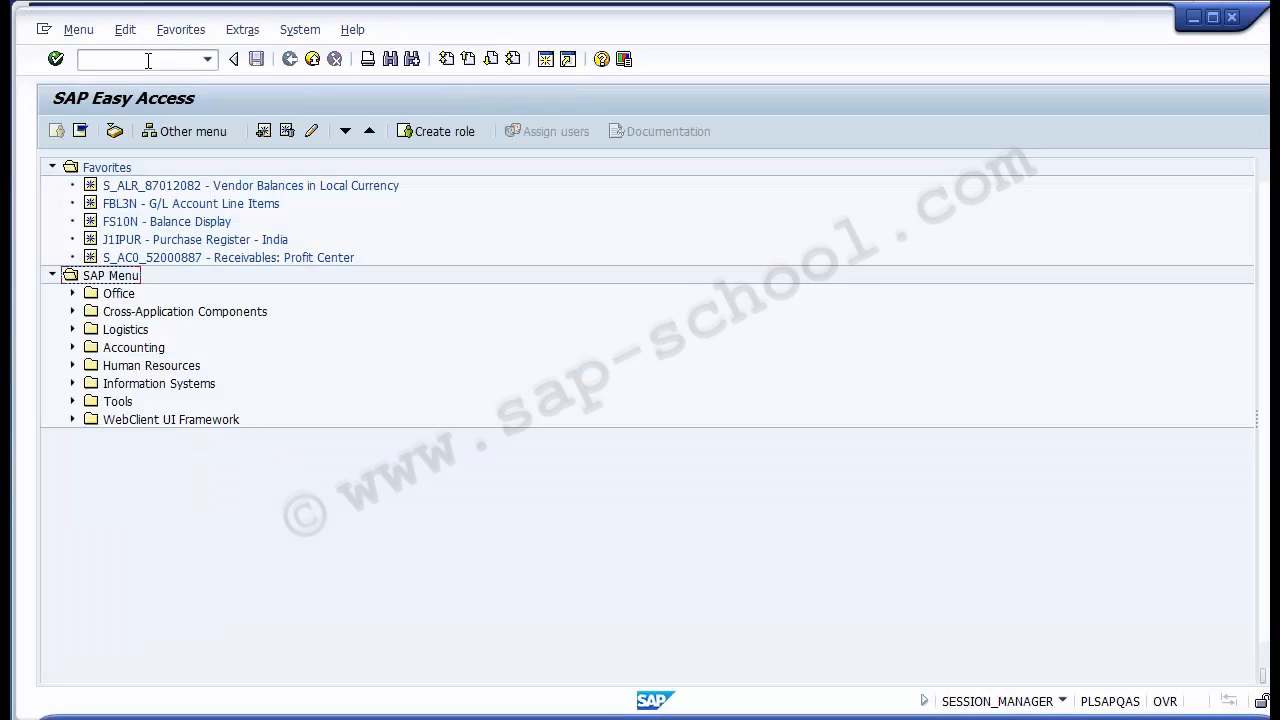
{"action": "left_click", "coordinate": [148, 60]}
{"action": "key", "text": "ctrl+v"}
{"action": "key", "text": "Return"}
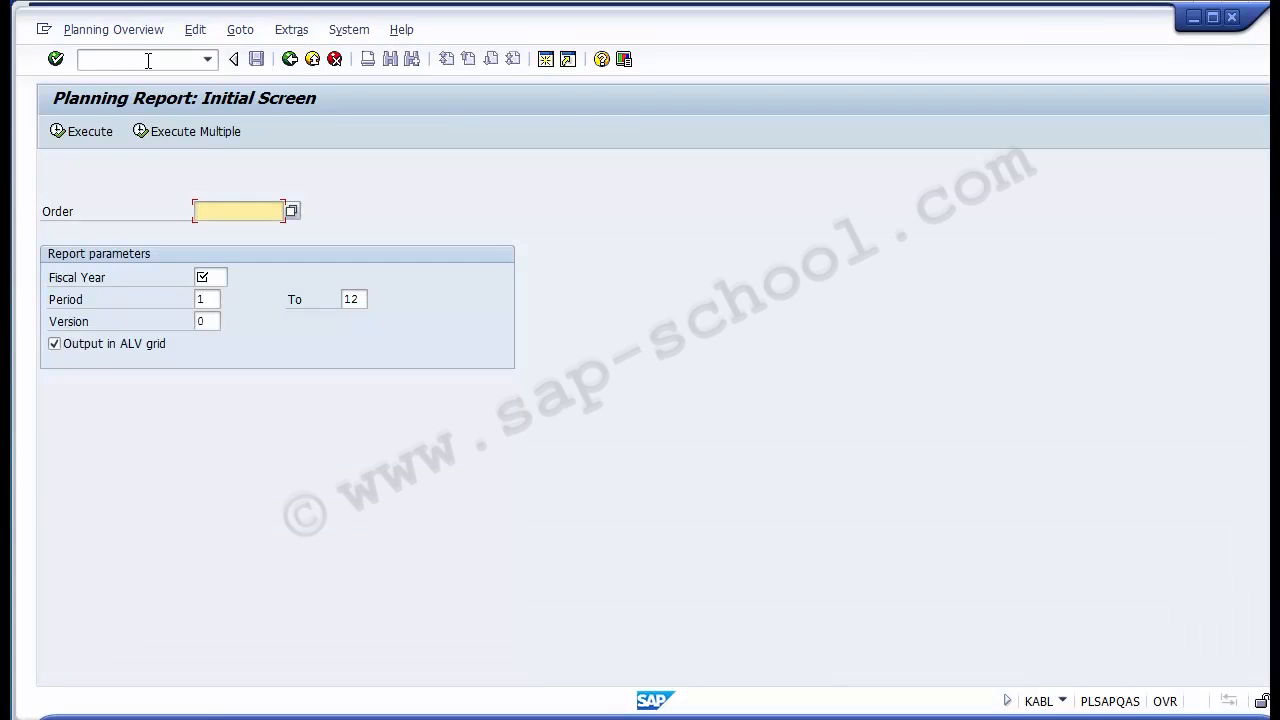
- Run the planning report for the ASWAGANDHA-5G(STRIP) order with fiscal year 2015, periods 1 to 12 and version 0
{"action": "type", "text": "100000"}
{"action": "key", "text": "Tab"}
{"action": "type", "text": "2015"}
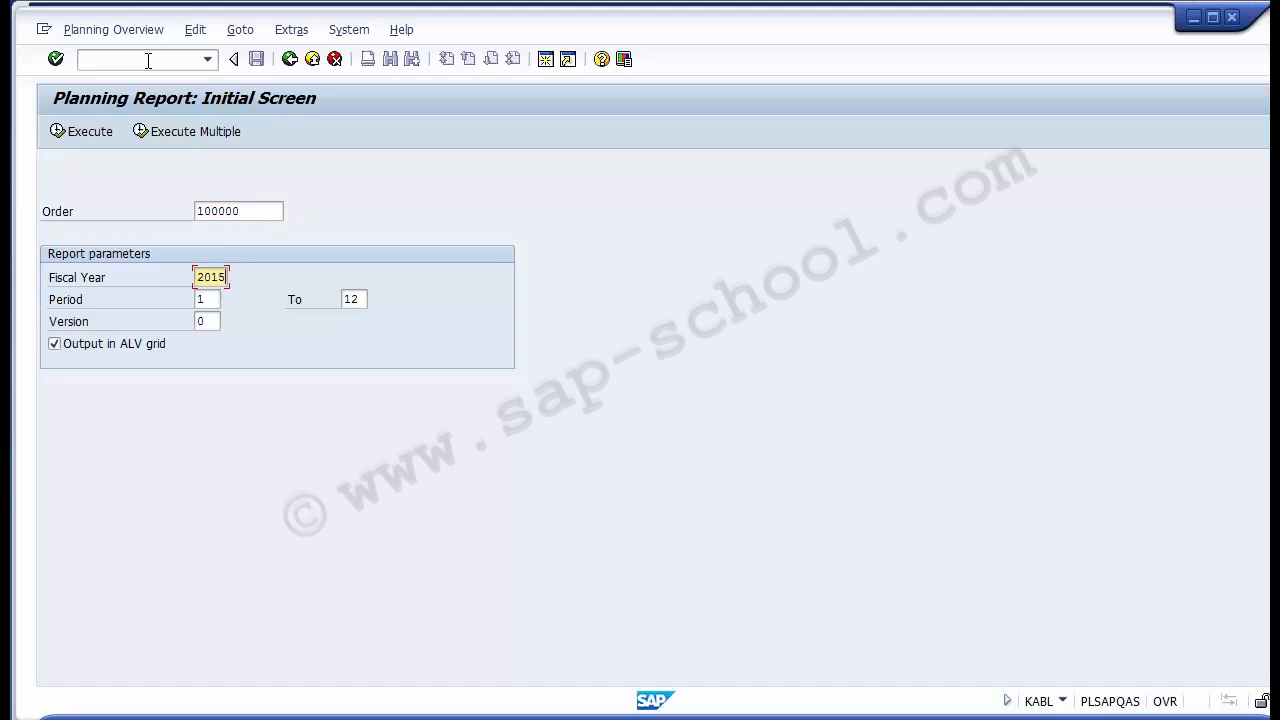
{"action": "key", "text": "Tab"}
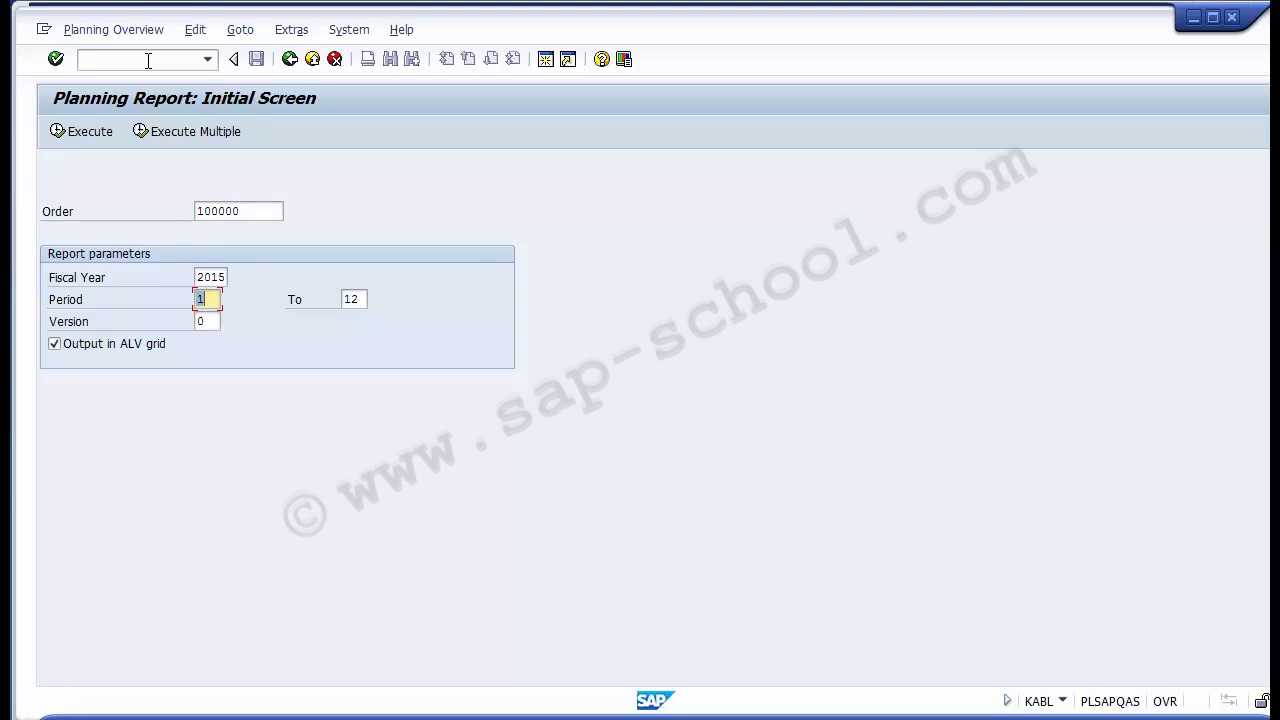
{"action": "key", "text": "Tab"}
{"action": "left_click", "coordinate": [78, 134]}
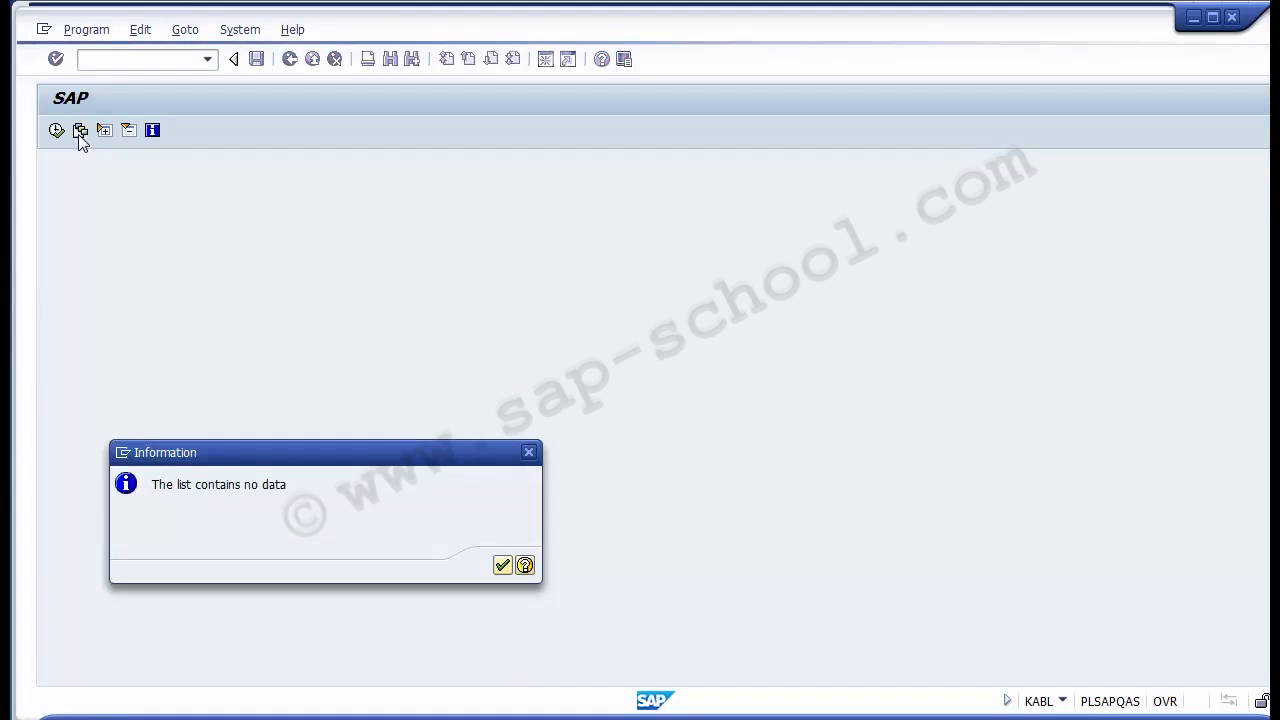
{"action": "key", "text": "Return"}
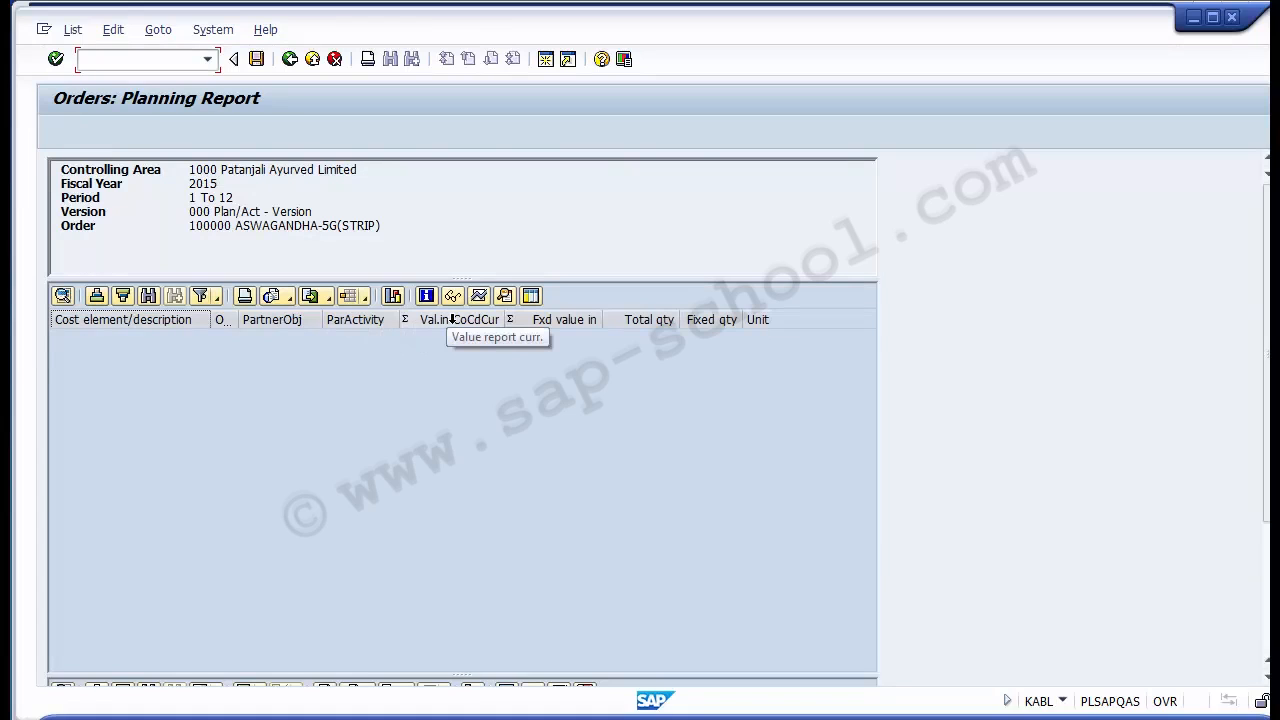
- Switch to PowerPoint to review the internal order report list, and return to SAP to check the planning report's fiscal year and period
{"action": "key", "text": "alt+Tab"}
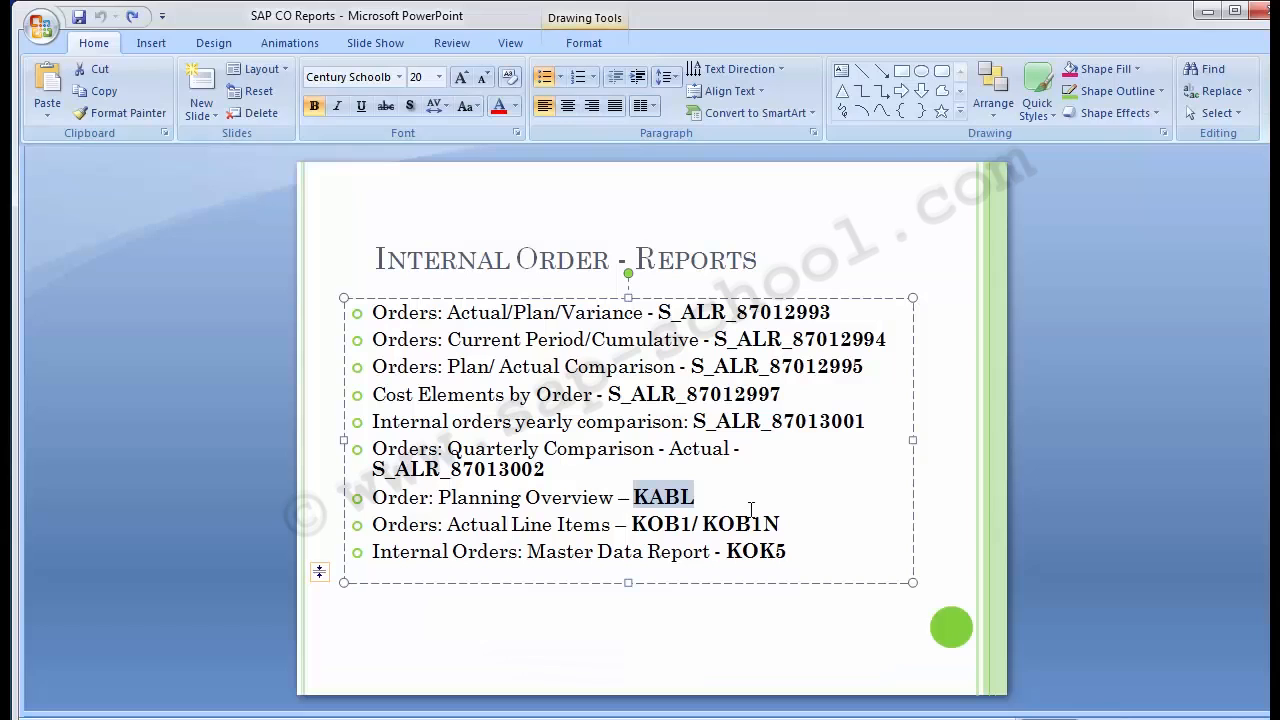
{"action": "left_click", "coordinate": [729, 492]}
{"action": "left_click", "coordinate": [229, 450]}
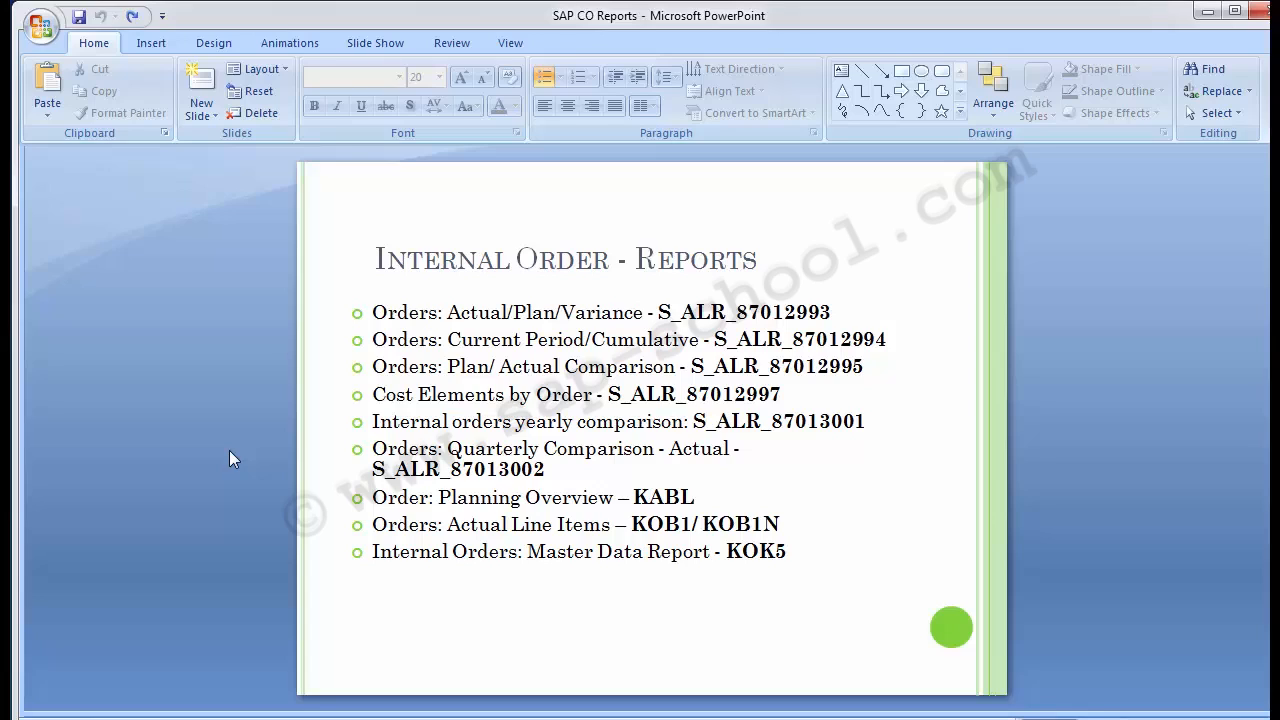
{"action": "key", "text": "alt+Tab"}
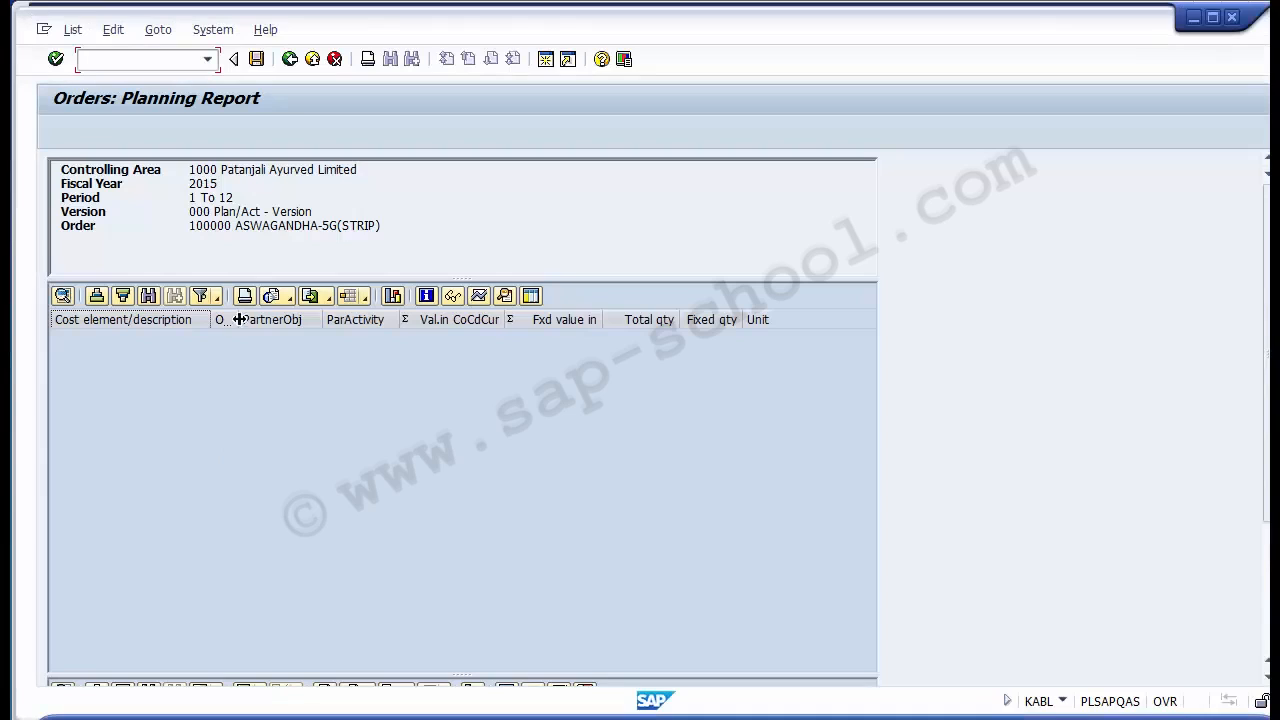
{"action": "left_click_drag", "start_coordinate": [205, 183], "coordinate": [218, 199]}
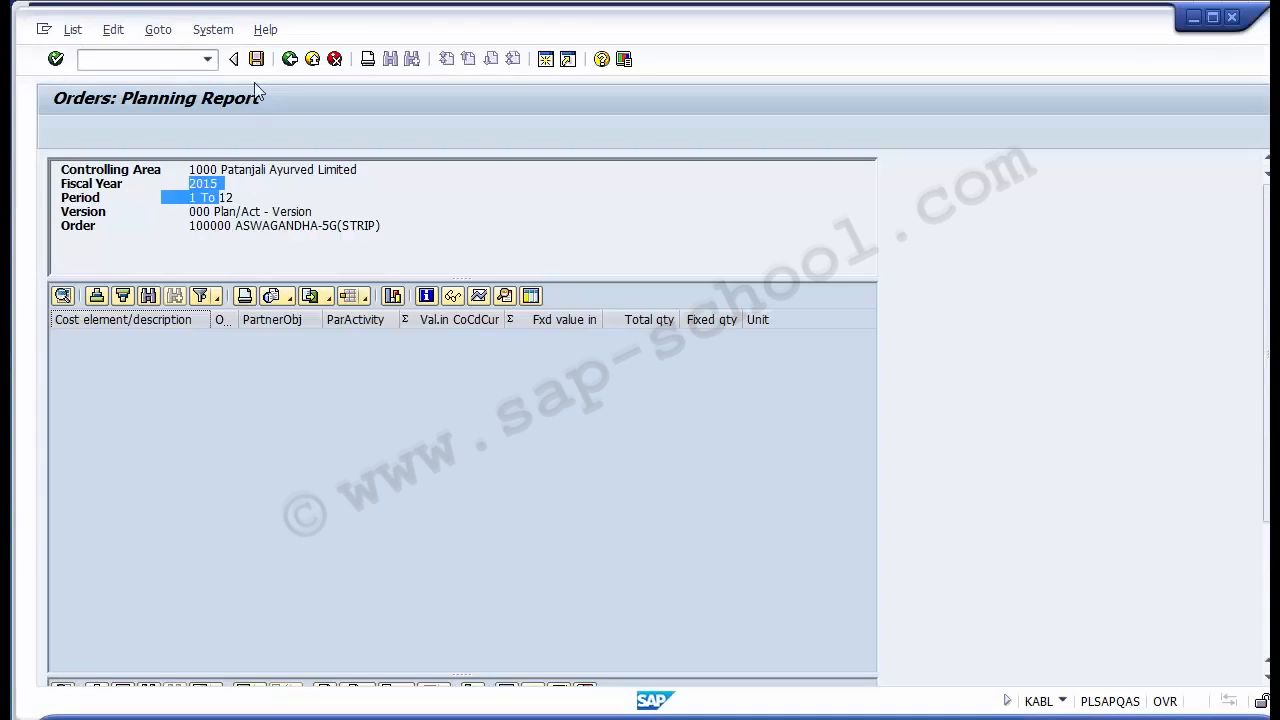
- Return to the selection screen and rerun the planning report for the same order with fiscal year 2014
{"action": "left_click", "coordinate": [289, 59]}
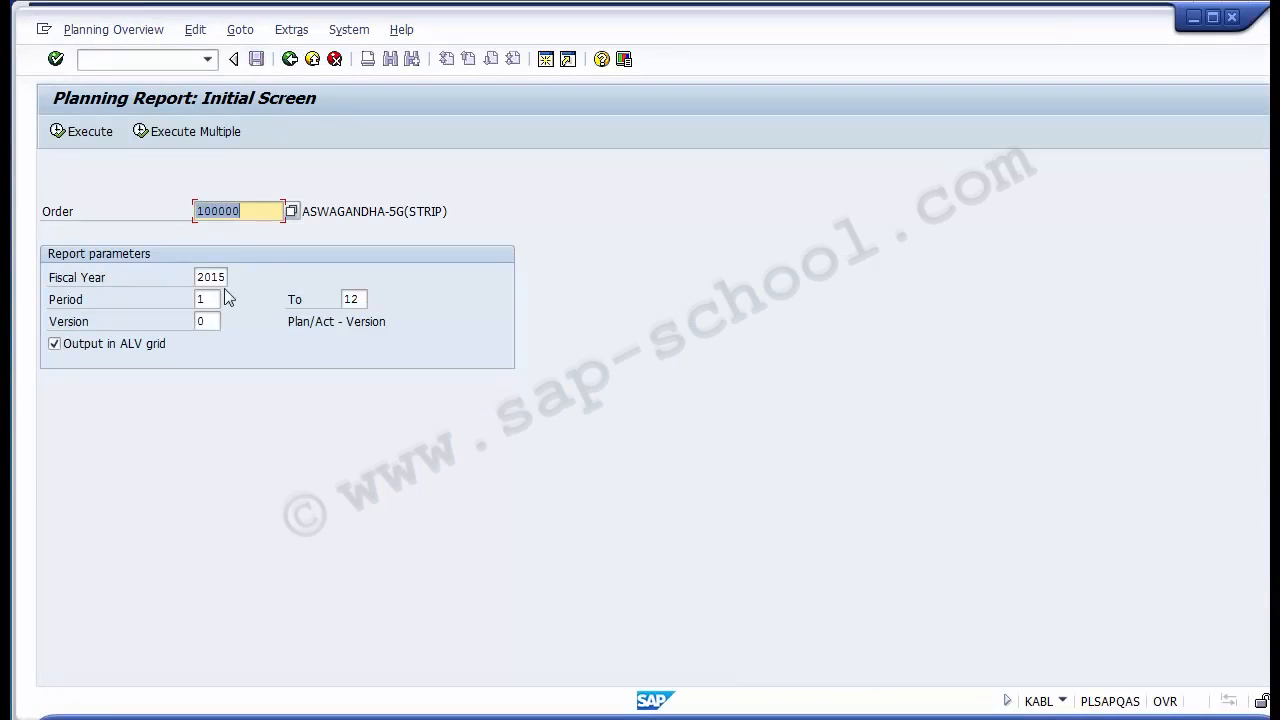
{"action": "left_click", "coordinate": [225, 278]}
{"action": "key", "text": "BackSpace"}
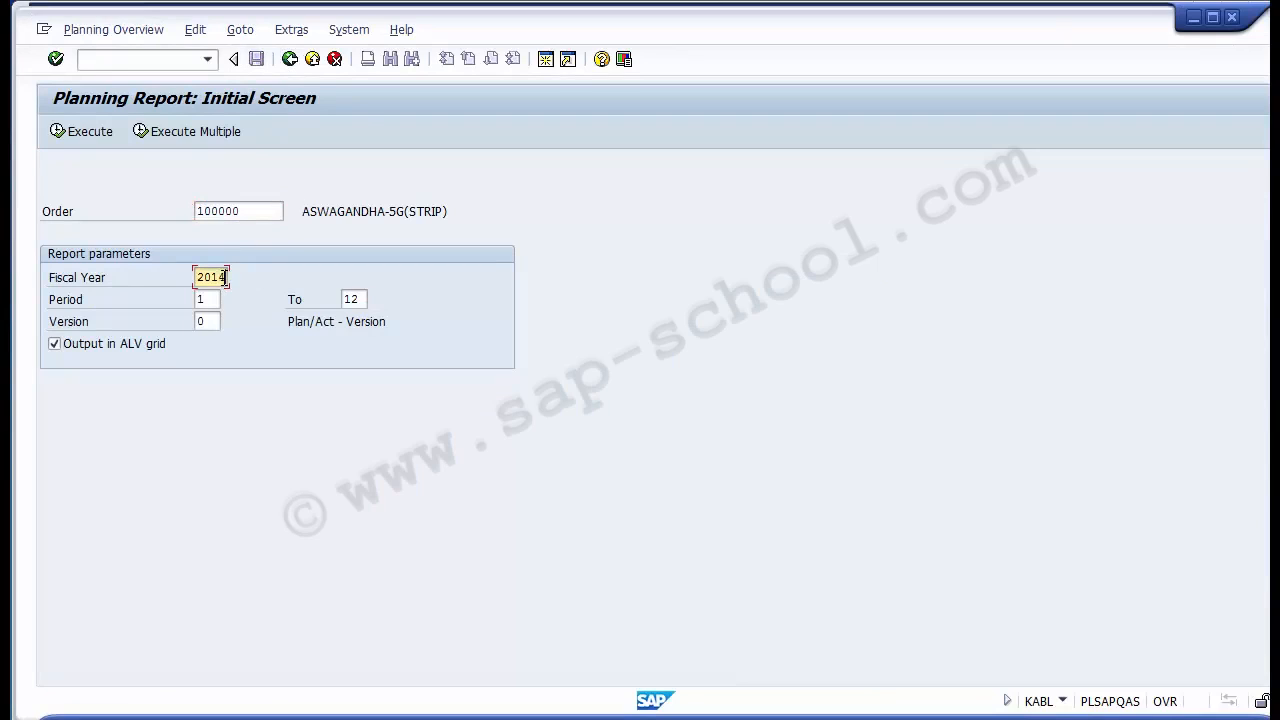
{"action": "type", "text": "4"}
{"action": "left_click", "coordinate": [88, 138]}
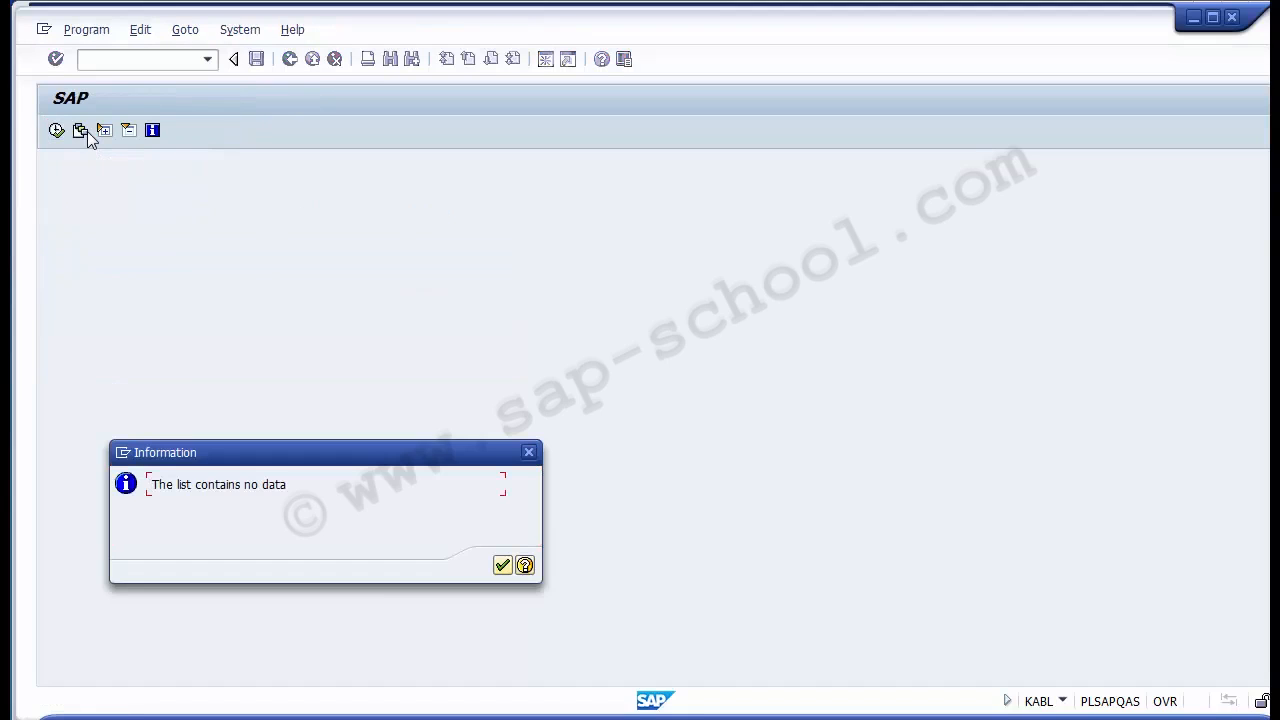
{"action": "key", "text": "Return"}
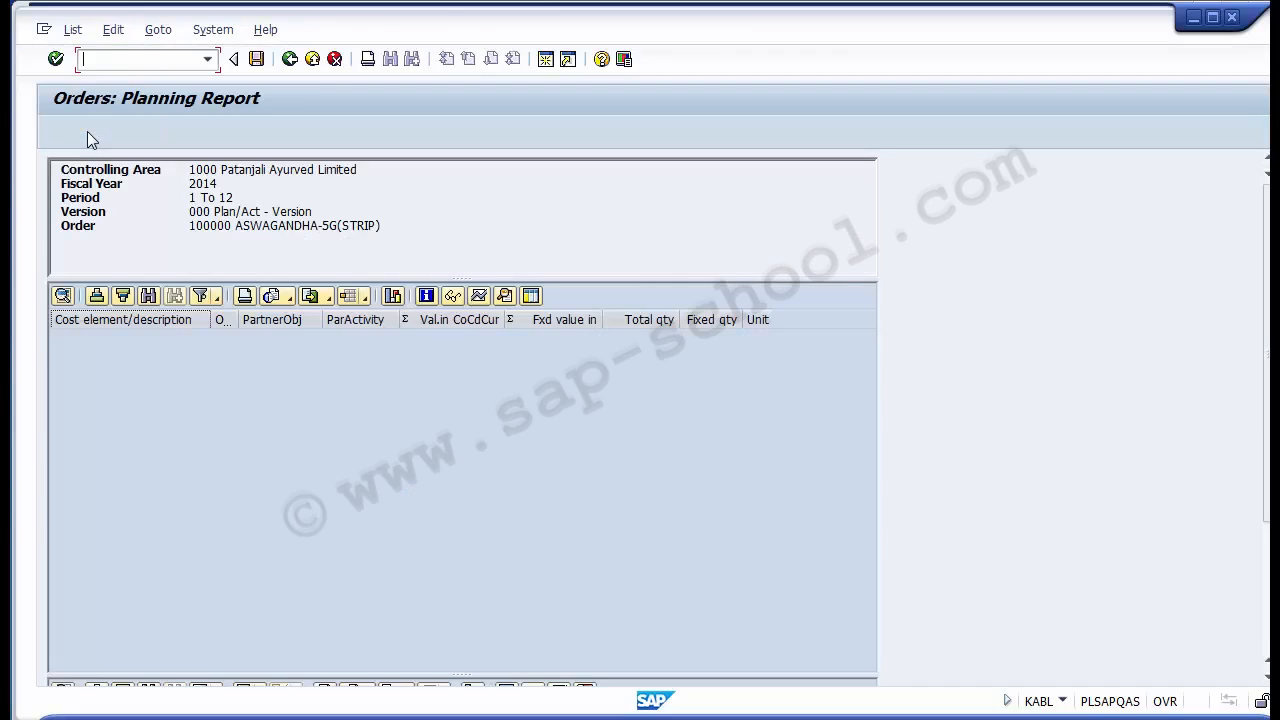
- Go back to the planning report's selection screen and open its multiple execution form for background processing
{"action": "left_click", "coordinate": [288, 60]}
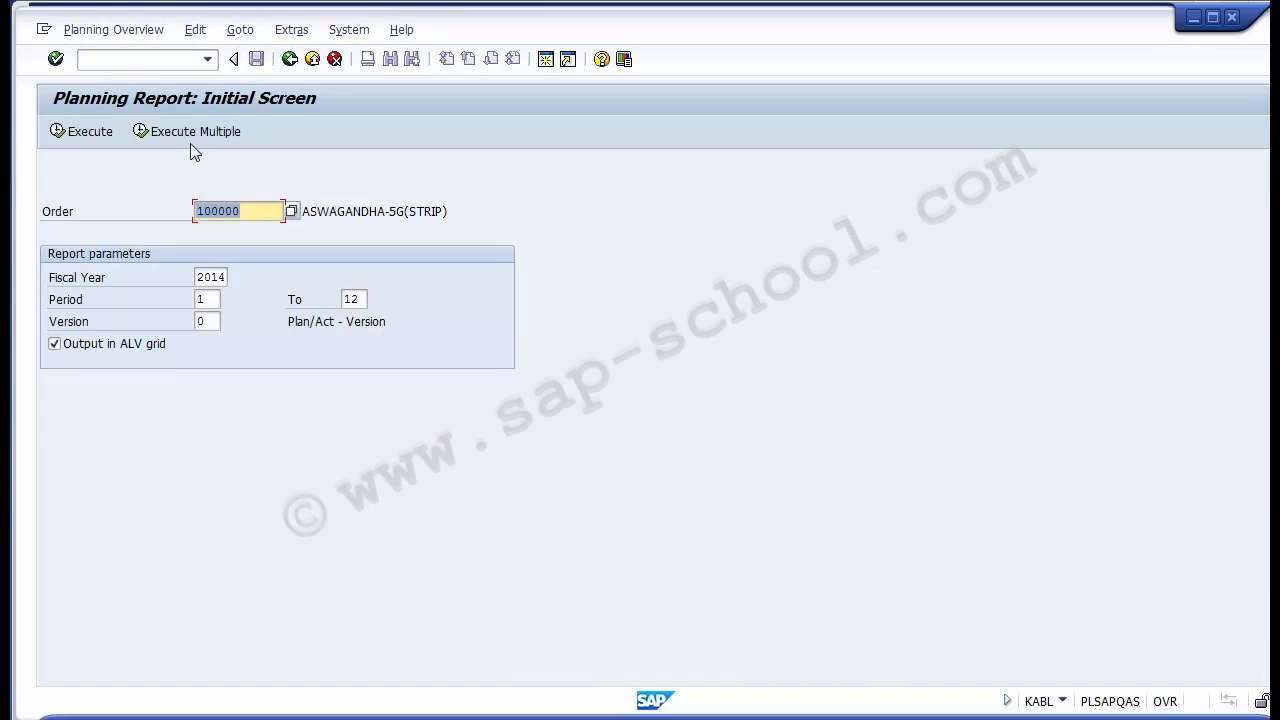
{"action": "left_click_drag", "start_coordinate": [262, 211], "coordinate": [169, 206]}
{"action": "left_click", "coordinate": [187, 131]}
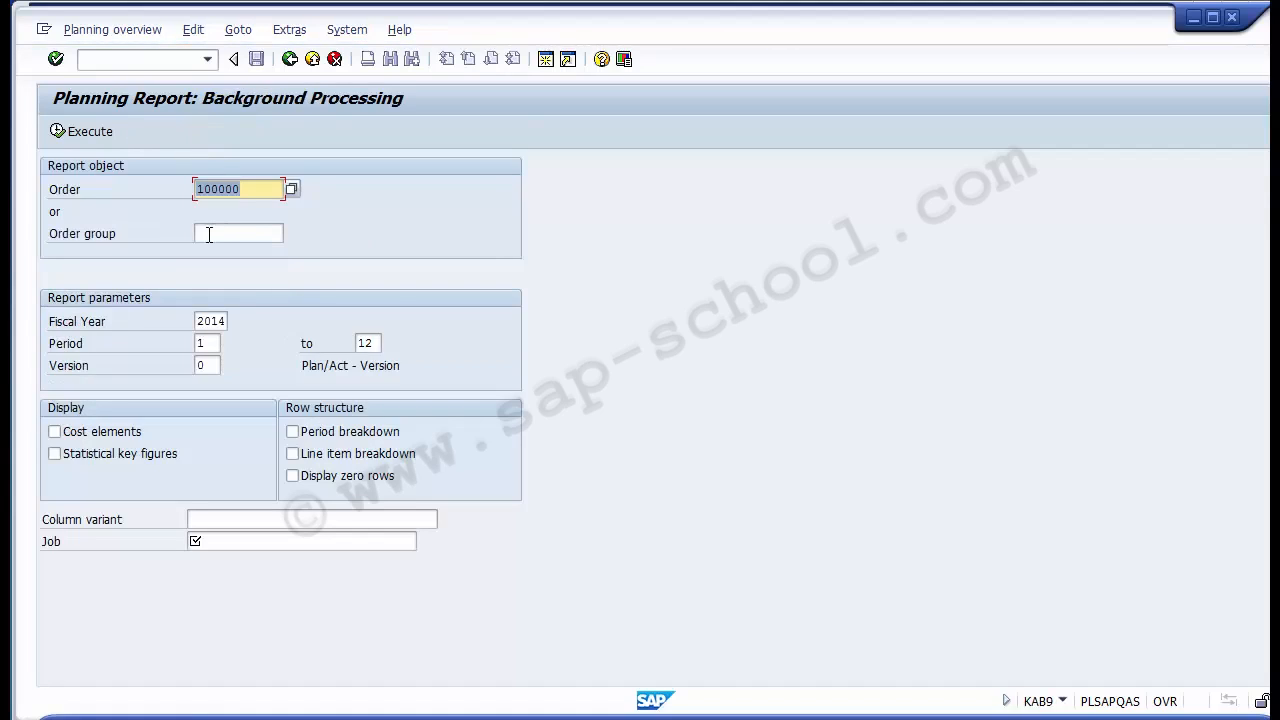
{"action": "left_click", "coordinate": [209, 235]}
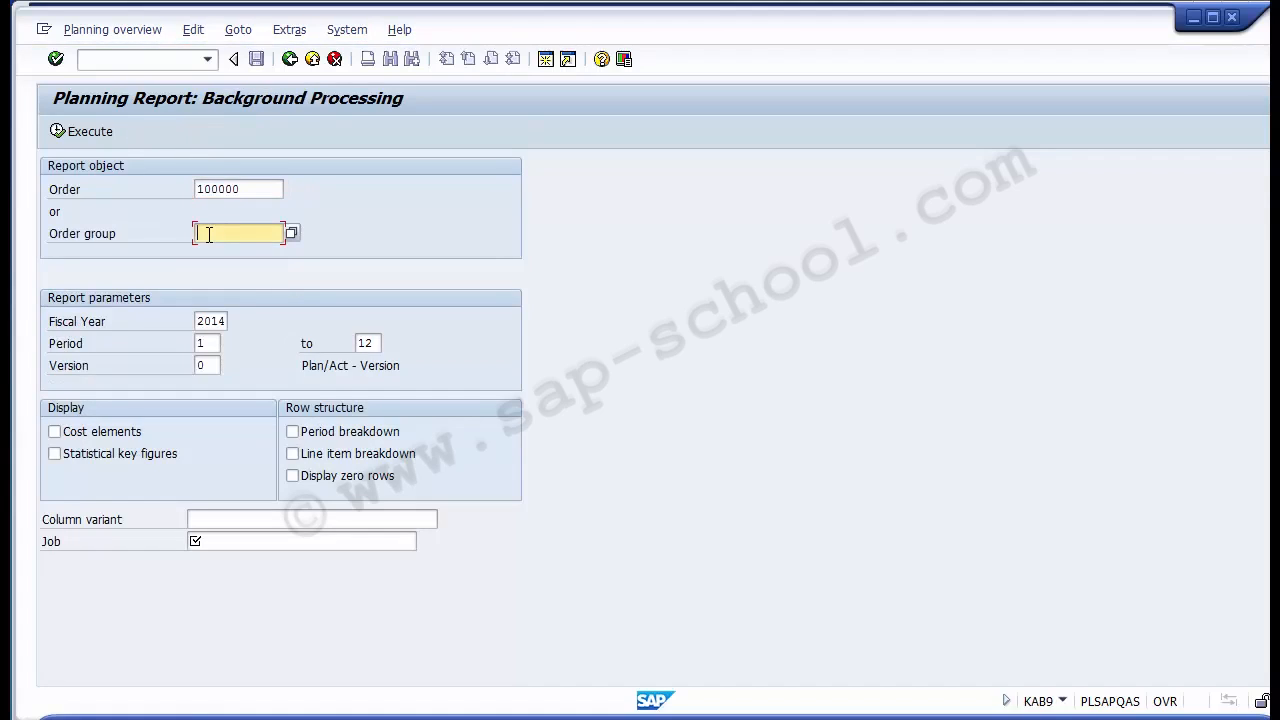
- Try a different order number as the background planning report's object, and clear the Order field
{"action": "left_click", "coordinate": [246, 191]}
{"action": "key", "text": "BackSpace"}
{"action": "key", "text": "BackSpace"}
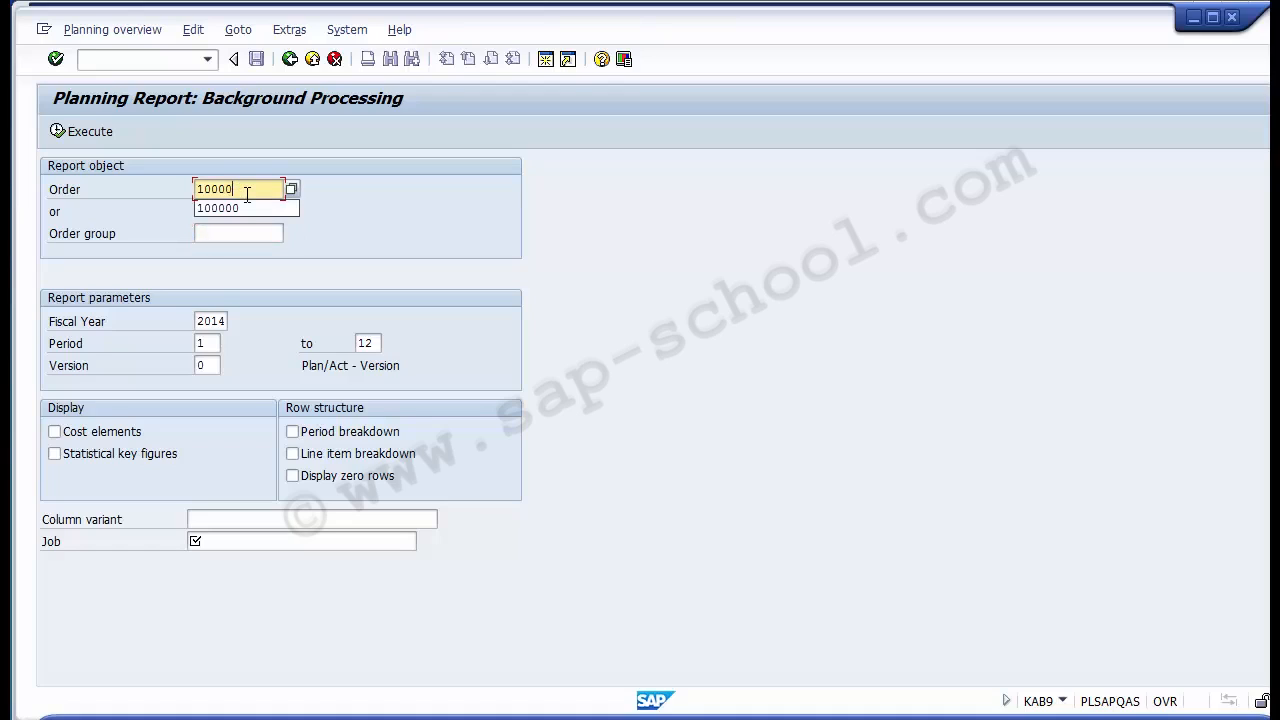
{"action": "type", "text": "490"}
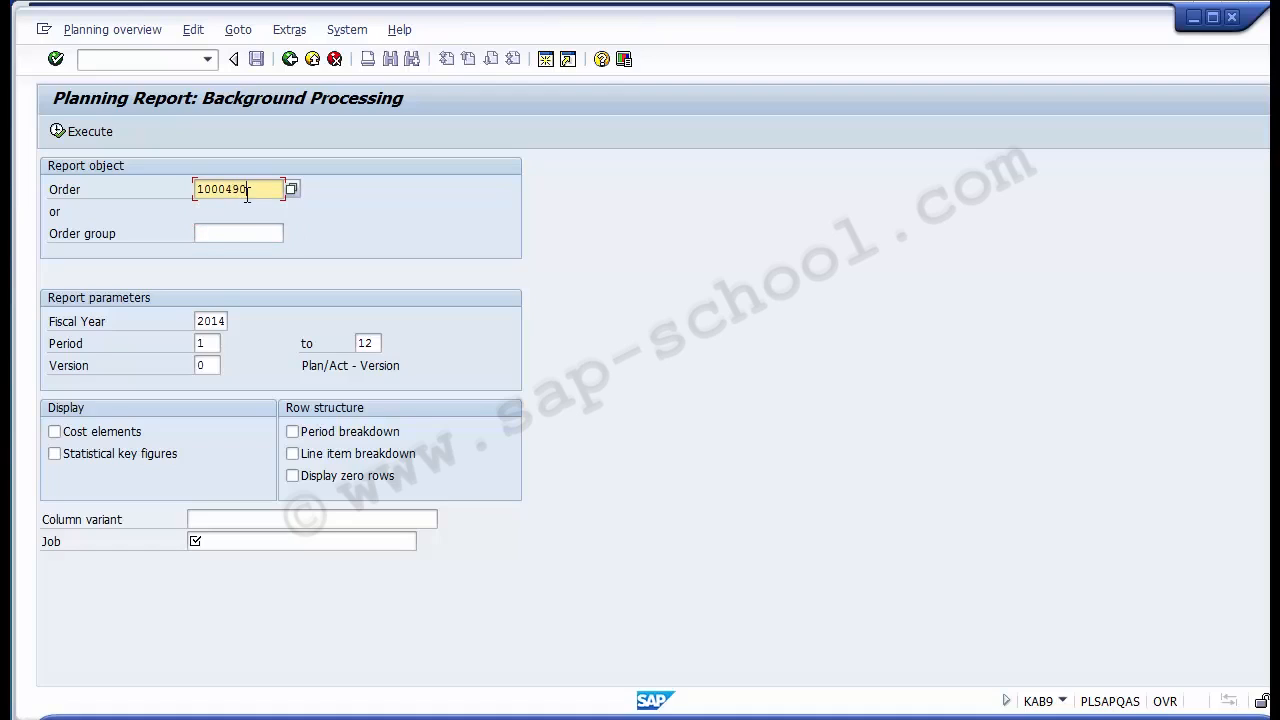
{"action": "key", "text": "BackSpace"}
{"action": "key", "text": "BackSpace"}
{"action": "key", "text": "BackSpace"}
{"action": "key", "text": "BackSpace"}
{"action": "key", "text": "BackSpace"}
{"action": "key", "text": "BackSpace"}
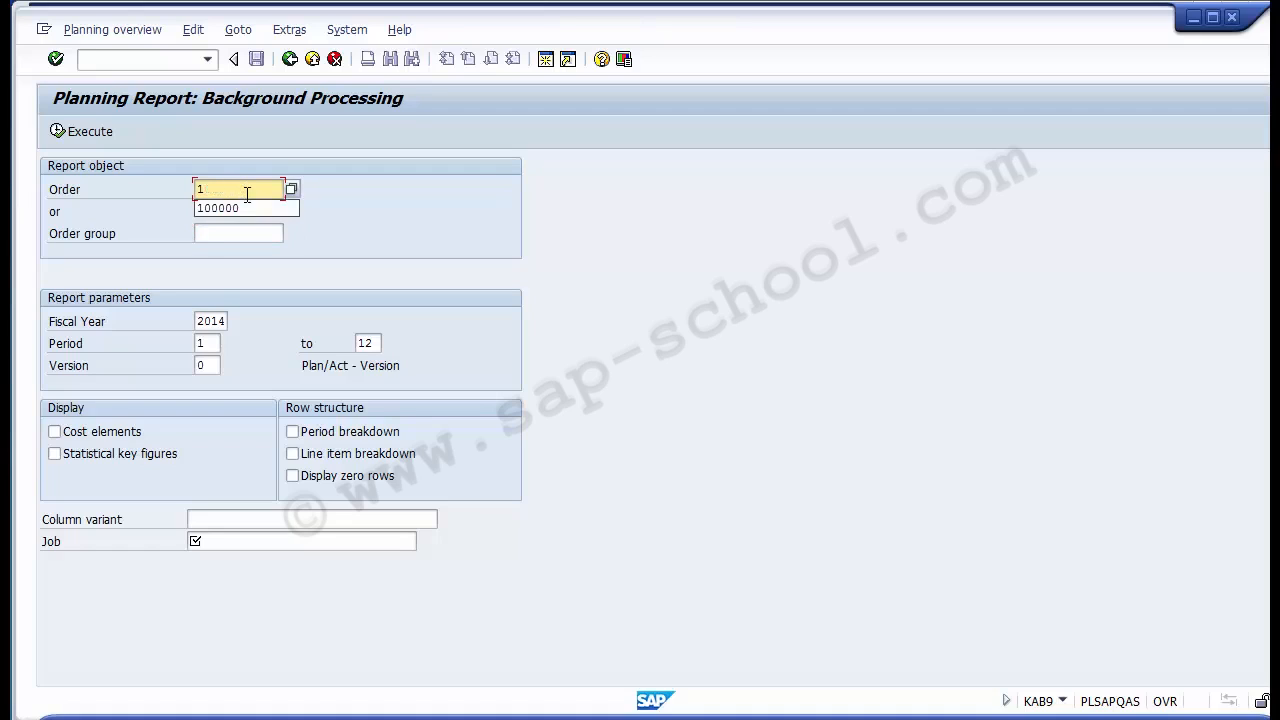
{"action": "key", "text": "BackSpace"}
- Search for order groups across all nodes, and leave the planning report for SAP Easy Access
{"action": "left_click", "coordinate": [255, 234]}
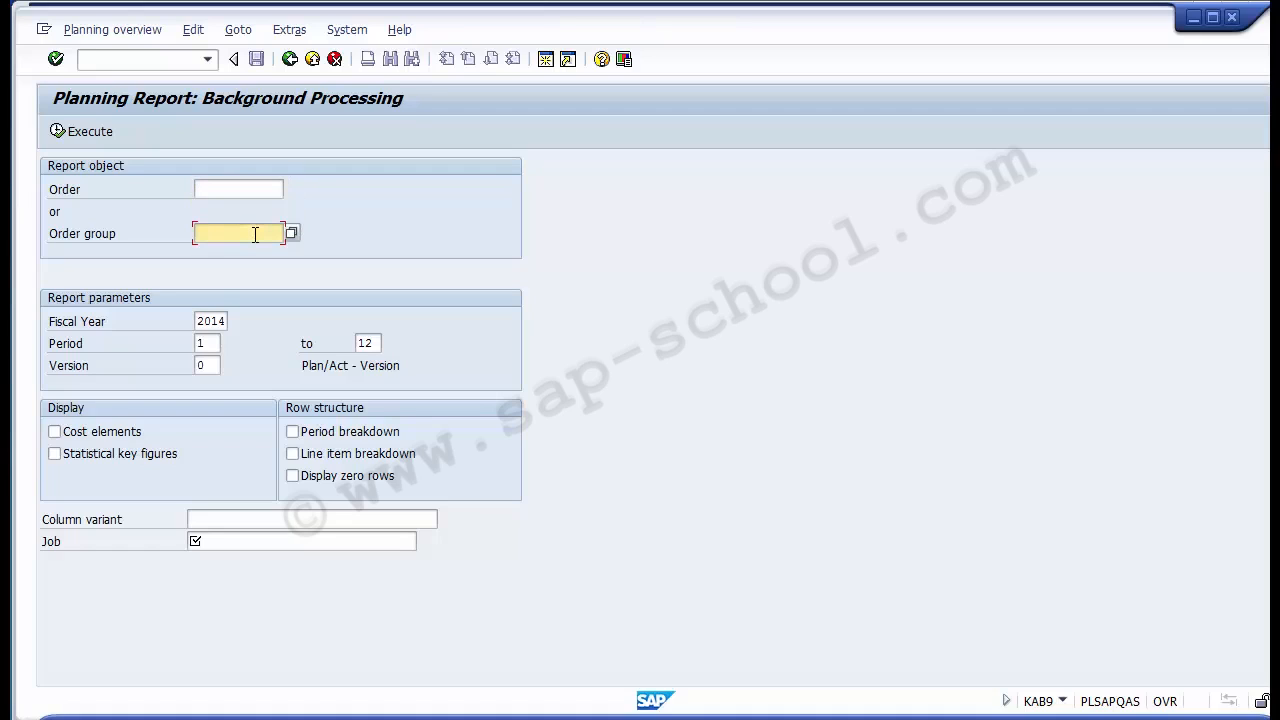
{"action": "key", "text": "F4"}
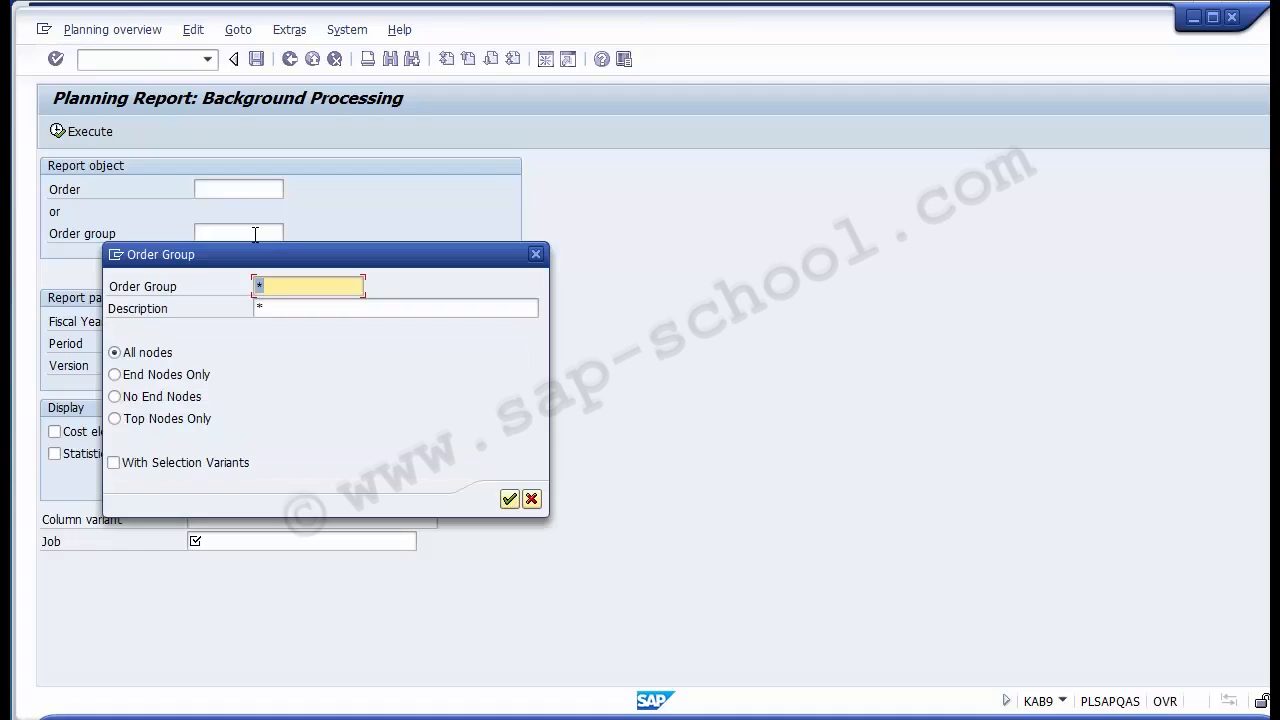
{"action": "key", "text": "Return"}
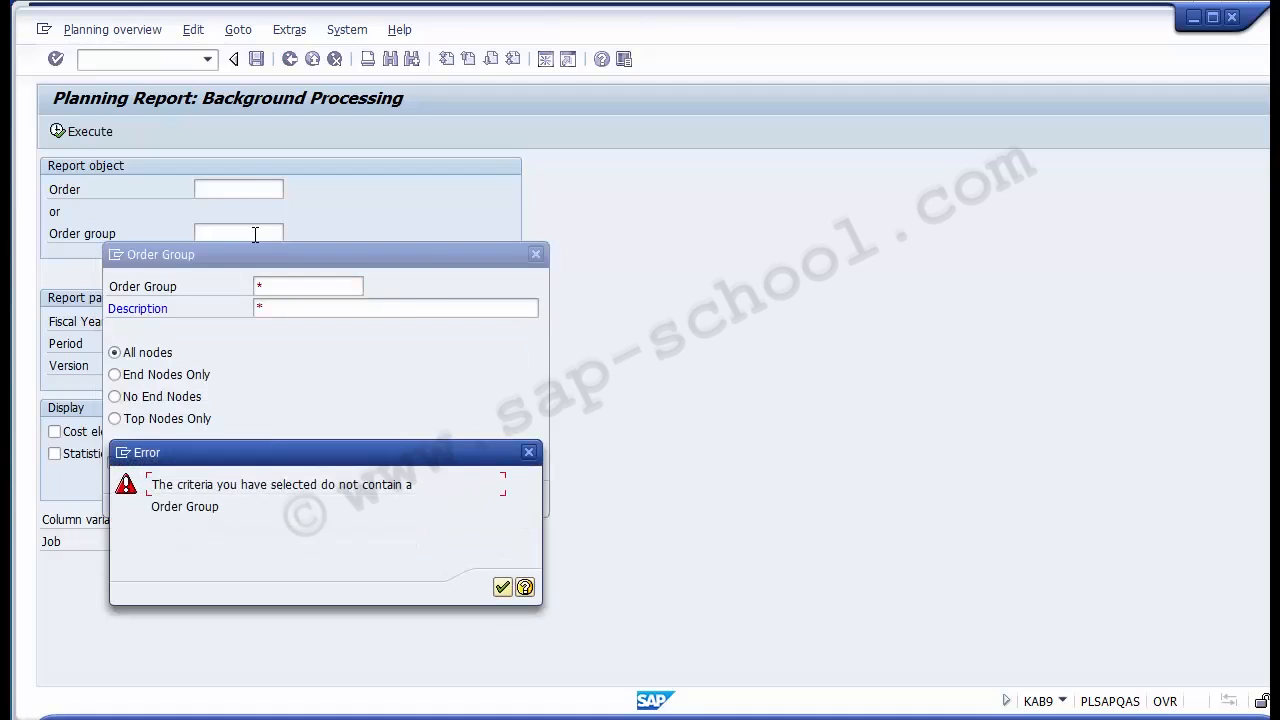
{"action": "left_click", "coordinate": [502, 587]}
{"action": "left_click", "coordinate": [531, 498]}
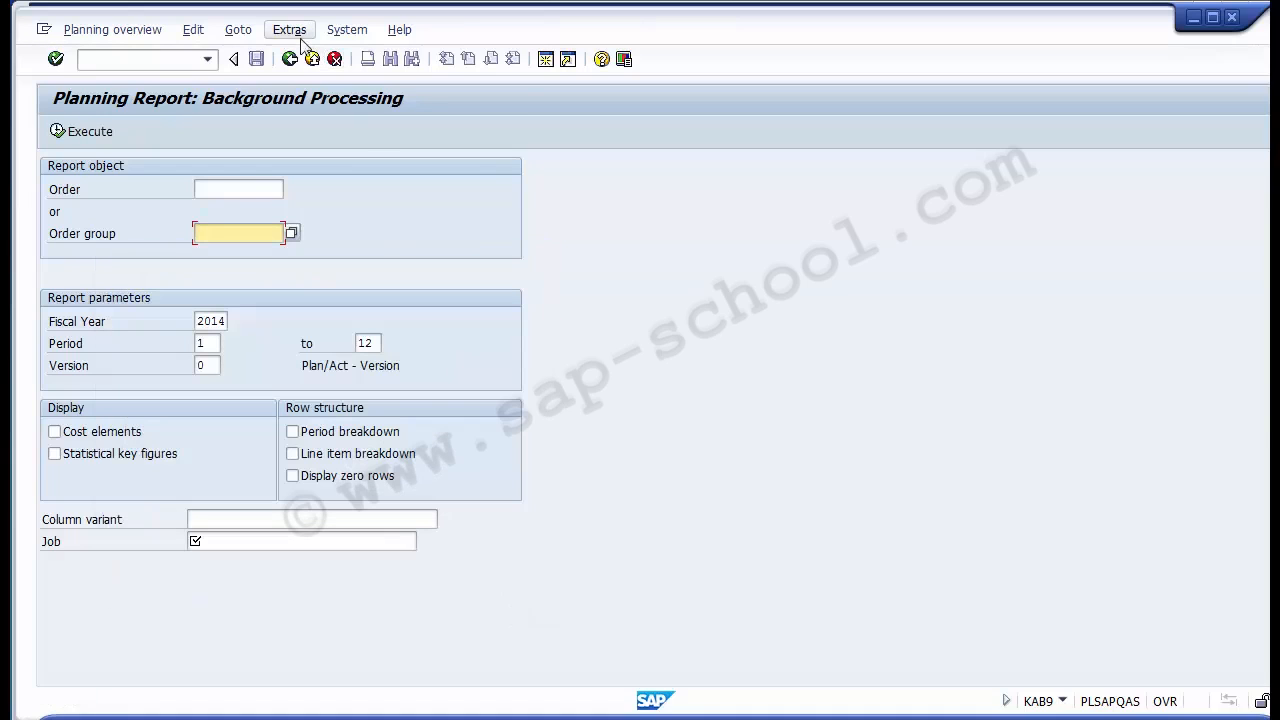
{"action": "left_click", "coordinate": [289, 59]}
{"action": "left_click", "coordinate": [312, 59]}
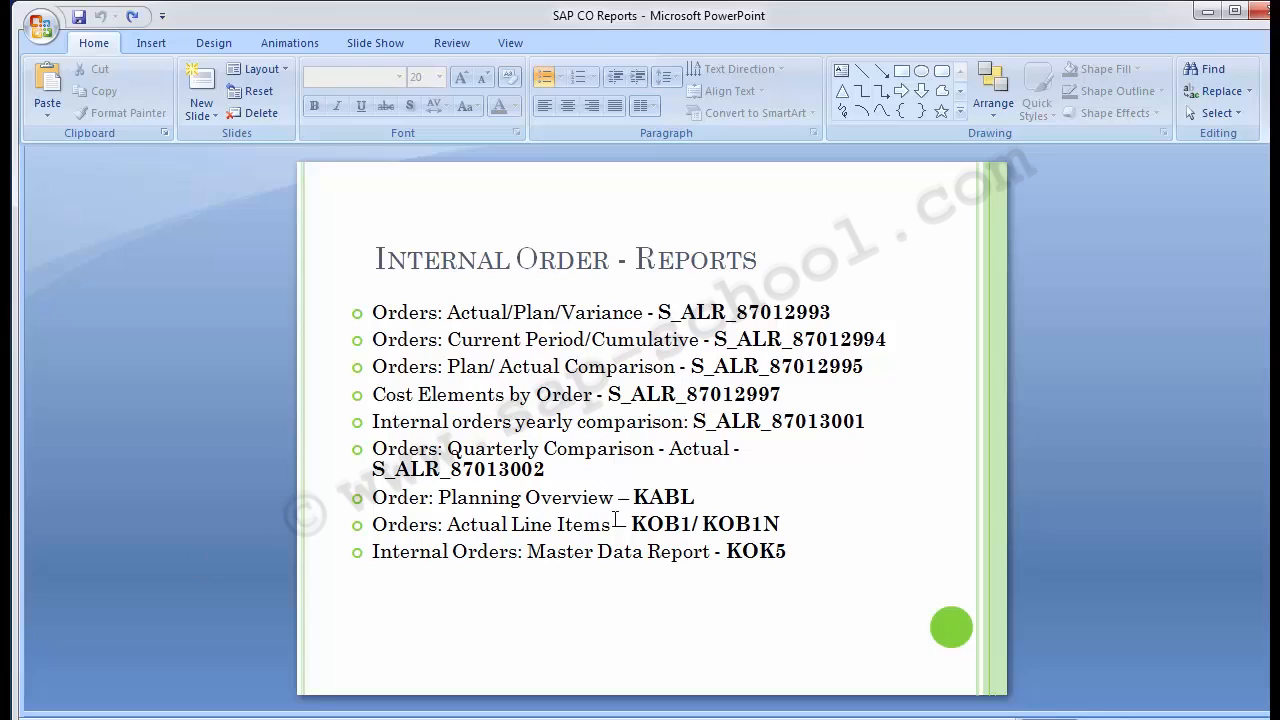
- Switch to PowerPoint and copy the transaction code KOB1N from the Orders: Actual Line Items line
{"action": "left_click_drag", "start_coordinate": [631, 524], "coordinate": [694, 524]}
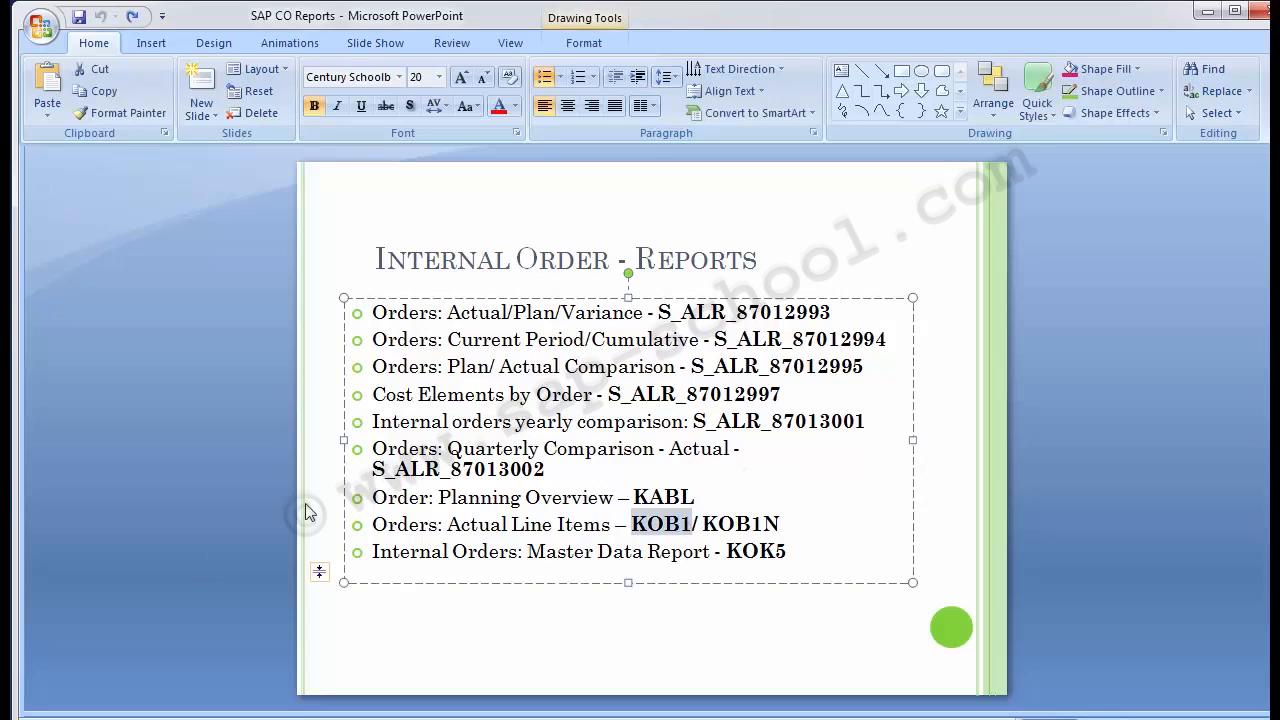
{"action": "left_click", "coordinate": [261, 507]}
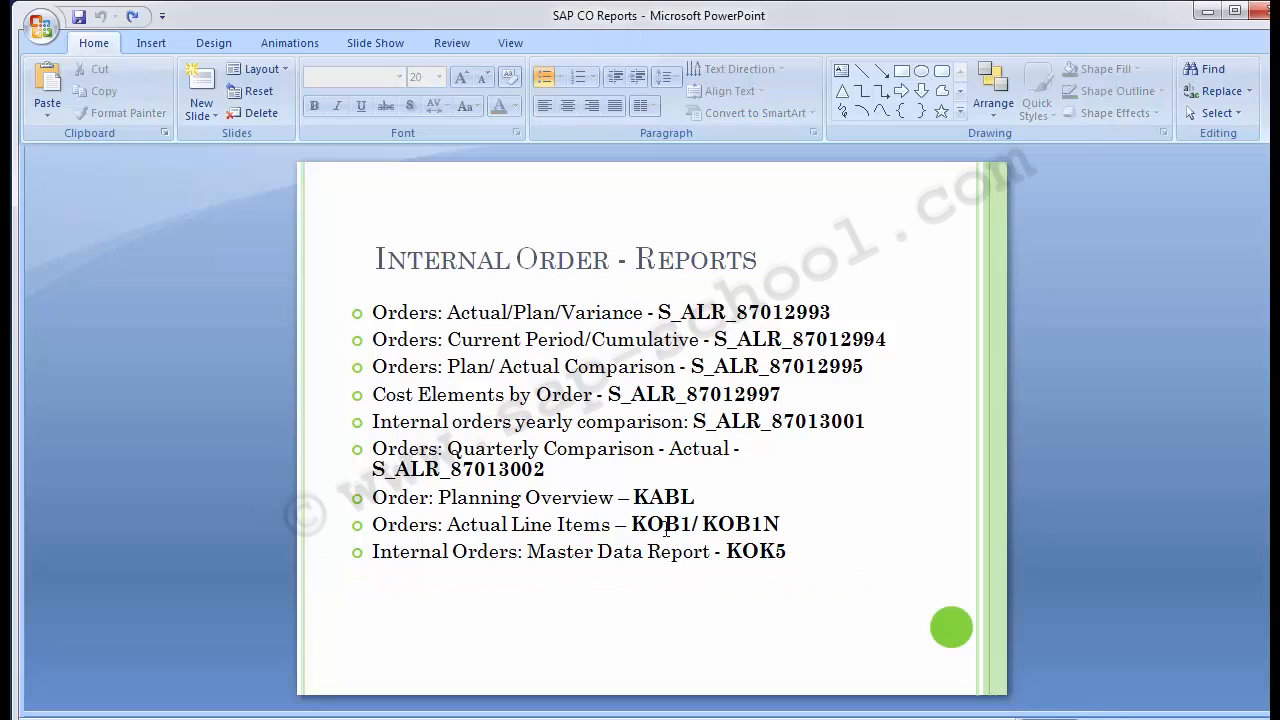
{"action": "left_click_drag", "start_coordinate": [704, 524], "coordinate": [794, 518]}
{"action": "key", "text": "ctrl+c"}
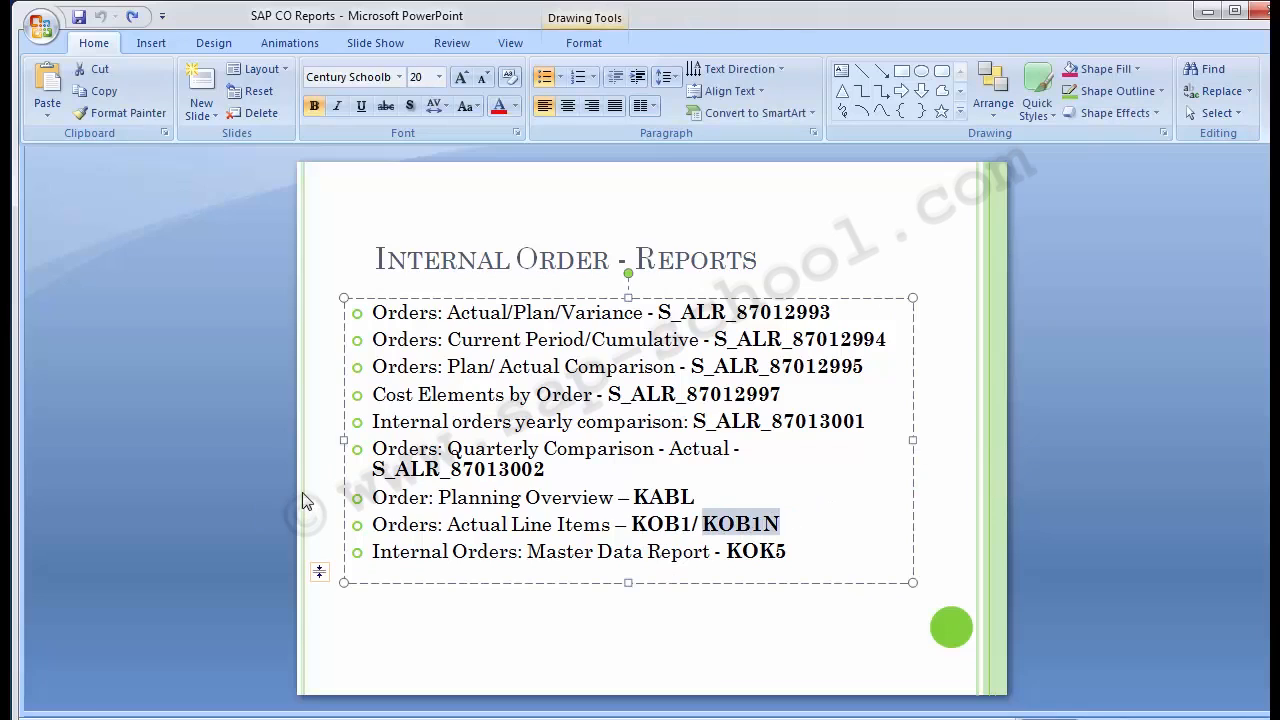
{"action": "left_click", "coordinate": [303, 500]}
- Switch to SAP and open the actual cost line items selection screen with the copied transaction code
{"action": "key", "text": "alt+Tab"}
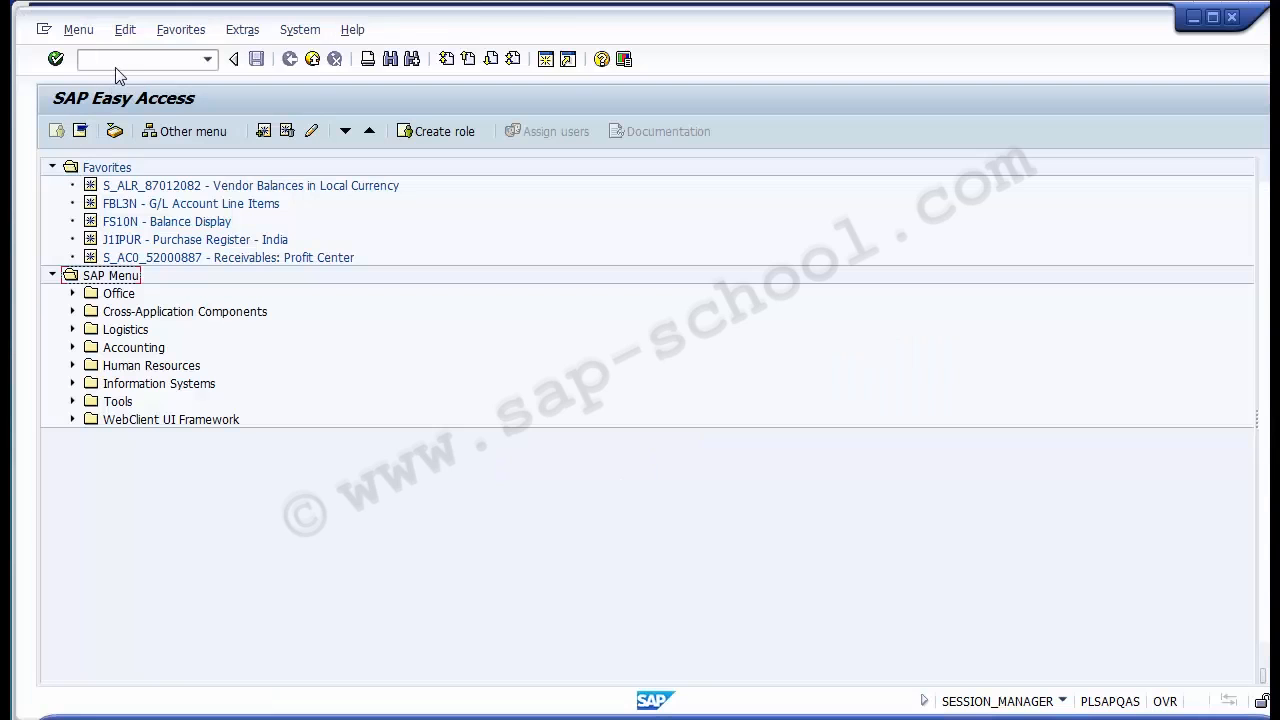
{"action": "left_click", "coordinate": [117, 62]}
{"action": "key", "text": "ctrl+v"}
{"action": "key", "text": "Return"}
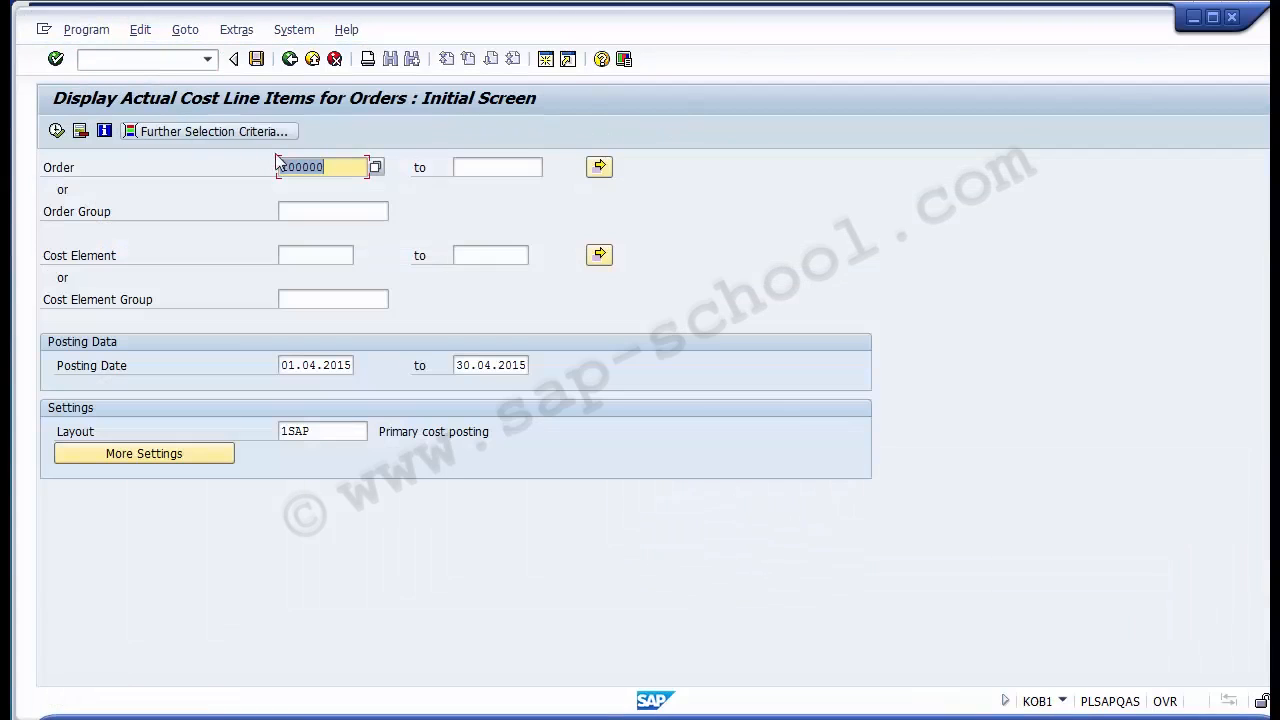
- Keep the prefilled order, set the posting date range to 01.04.2014 to 15.04.2014, and run the actual line item report
{"action": "left_click_drag", "start_coordinate": [281, 166], "coordinate": [330, 166]}
{"action": "left_click", "coordinate": [330, 166]}
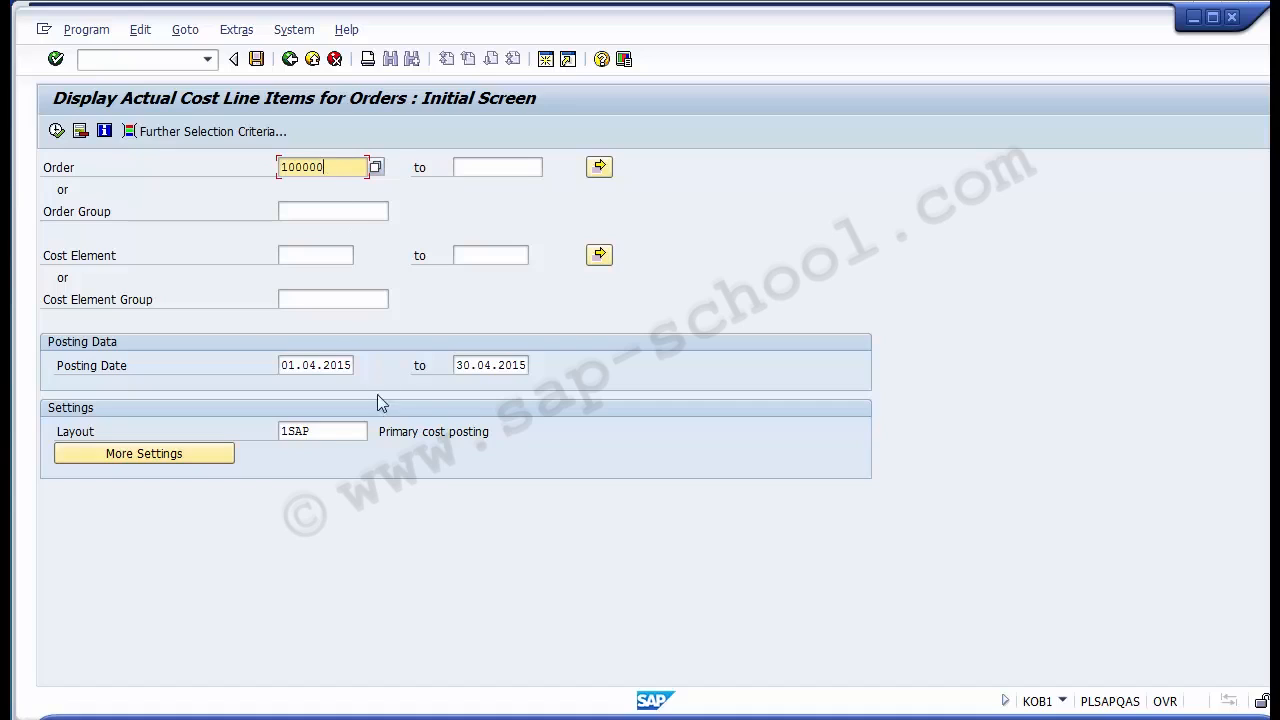
{"action": "left_click", "coordinate": [347, 365]}
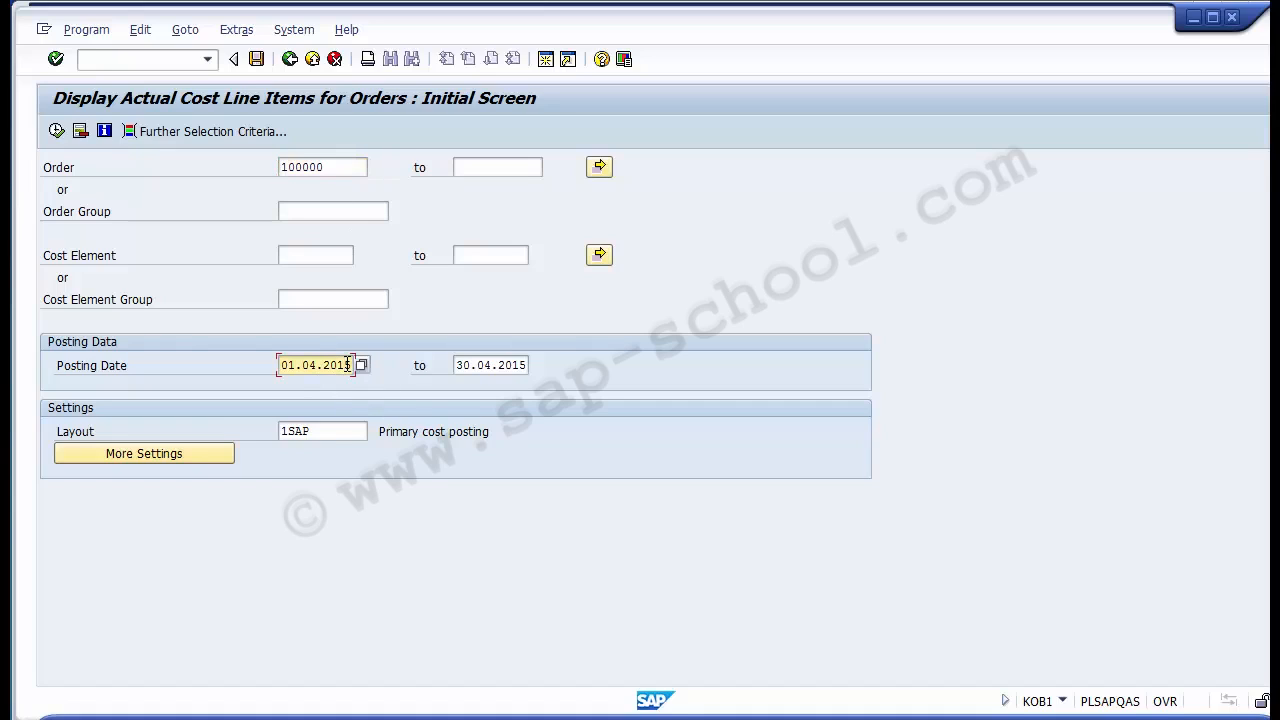
{"action": "left_click", "coordinate": [523, 365]}
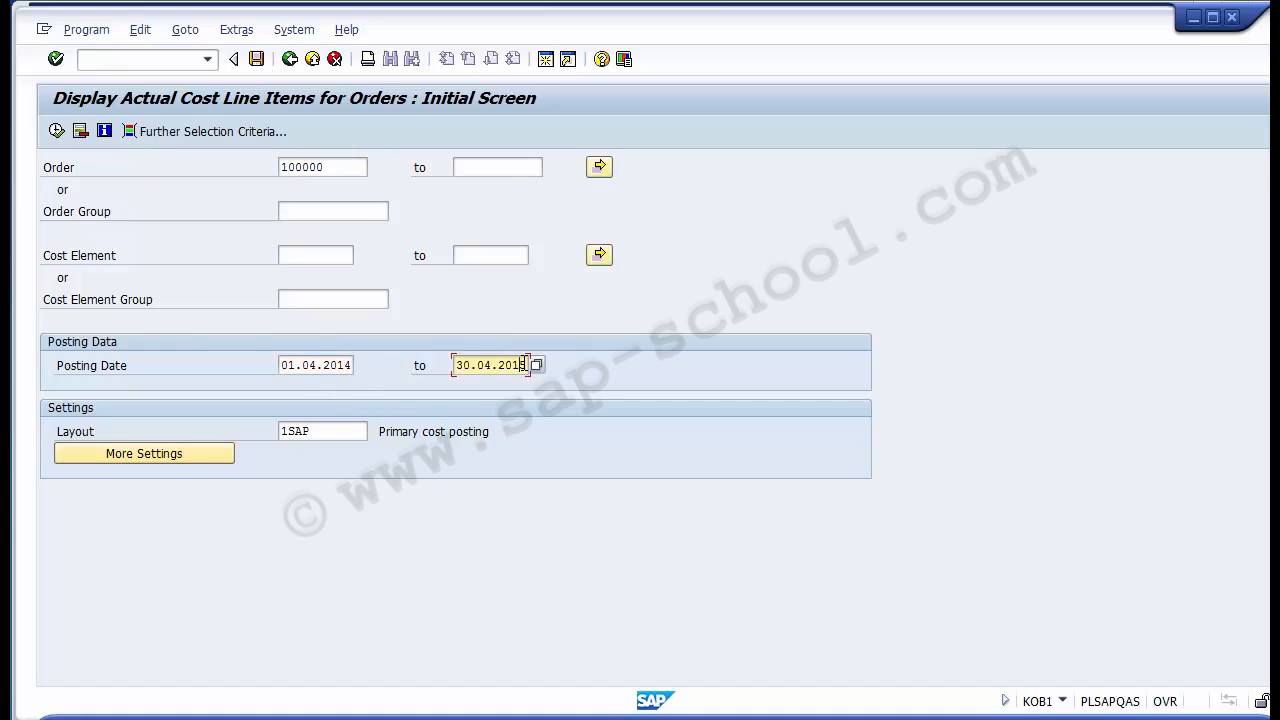
{"action": "type", "text": "4"}
{"action": "left_click_drag", "start_coordinate": [337, 165], "coordinate": [276, 166]}
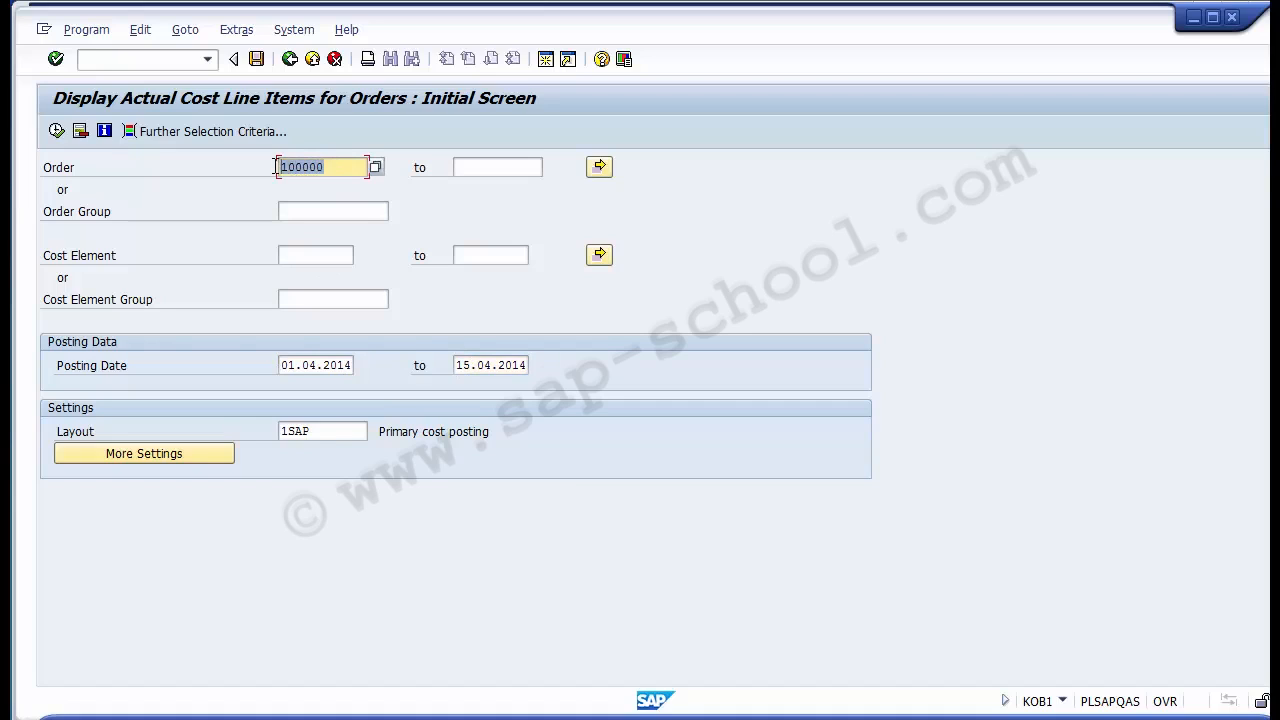
{"action": "left_click", "coordinate": [231, 167]}
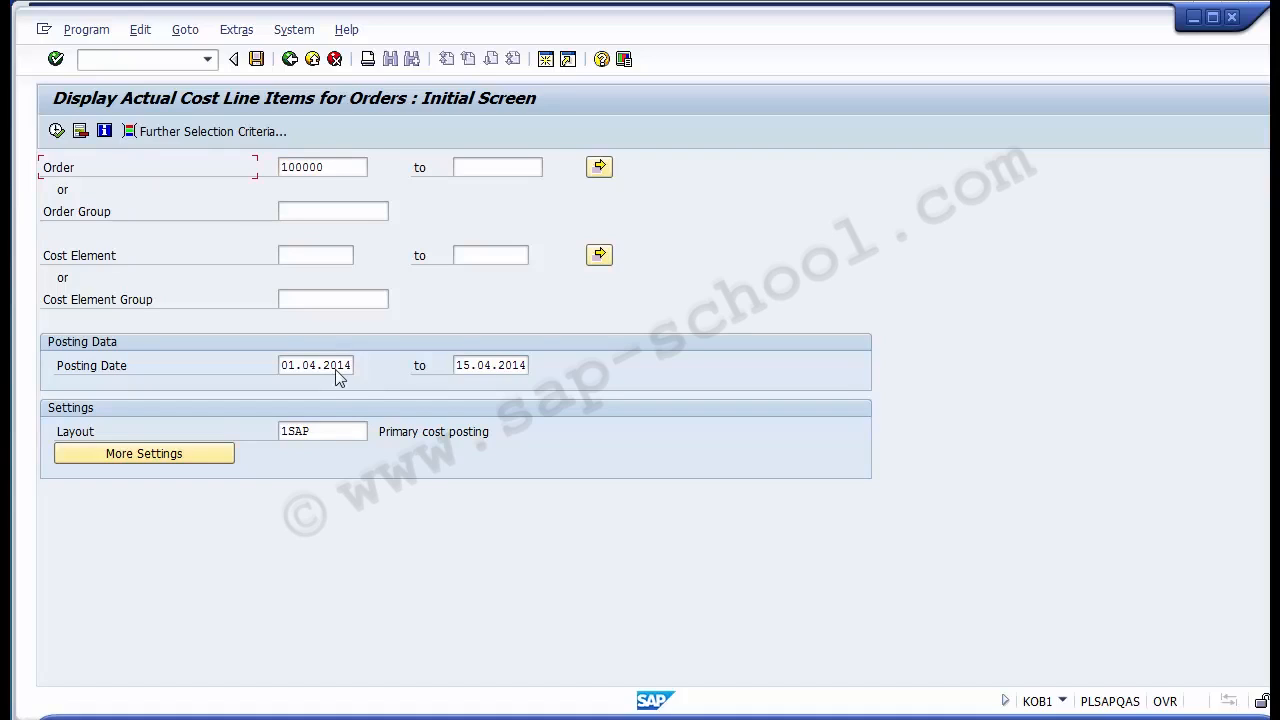
{"action": "left_click", "coordinate": [58, 134]}
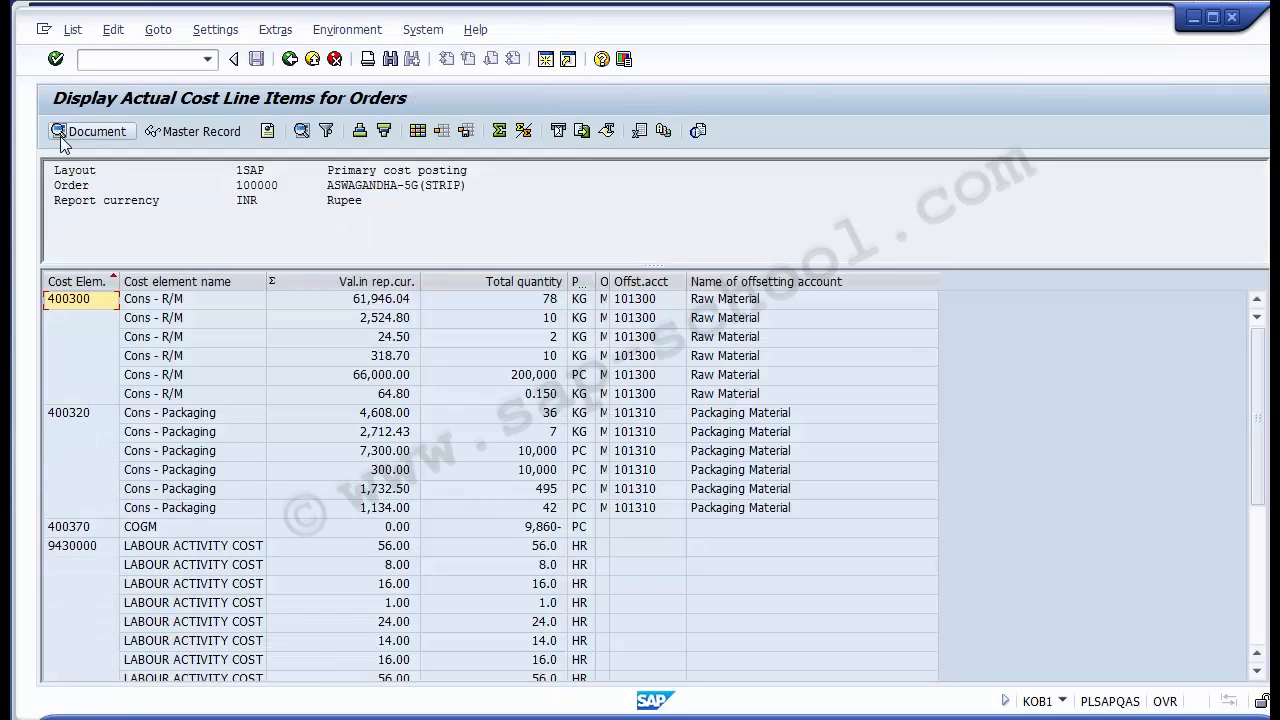
- Widen the Cost Element column in the line item list and select the first 400320 Cons - Packaging row
{"action": "left_click_drag", "start_coordinate": [120, 281], "coordinate": [211, 275]}
{"action": "left_click", "coordinate": [85, 416]}
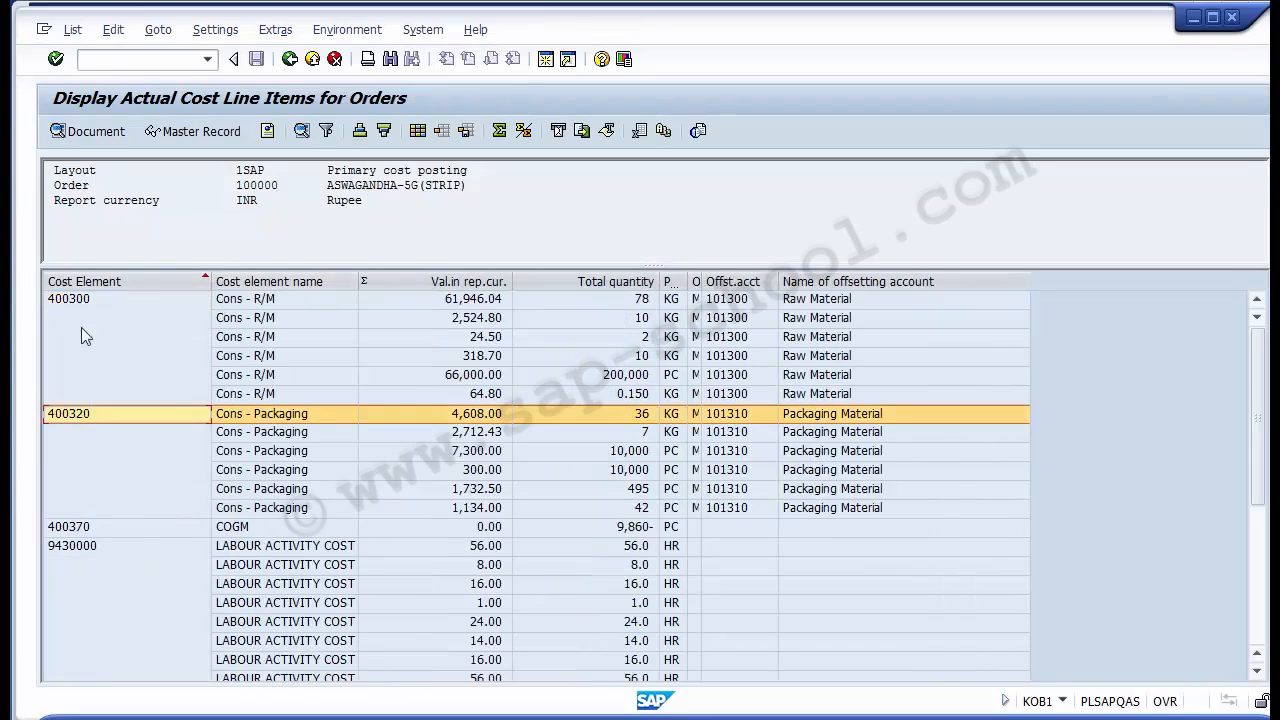
- Examine the order in the header and the raw material, packaging and labour activity cost lines in the line item list
{"action": "left_click", "coordinate": [72, 301]}
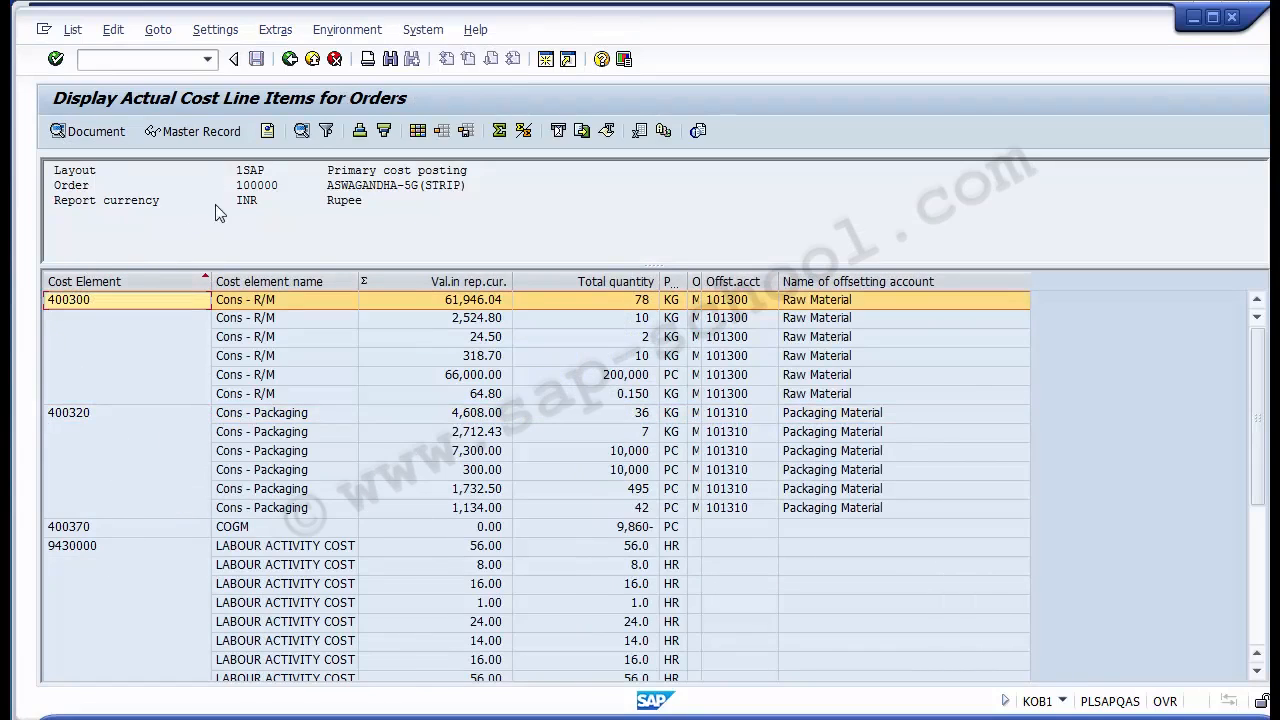
{"action": "left_click_drag", "start_coordinate": [234, 186], "coordinate": [285, 190]}
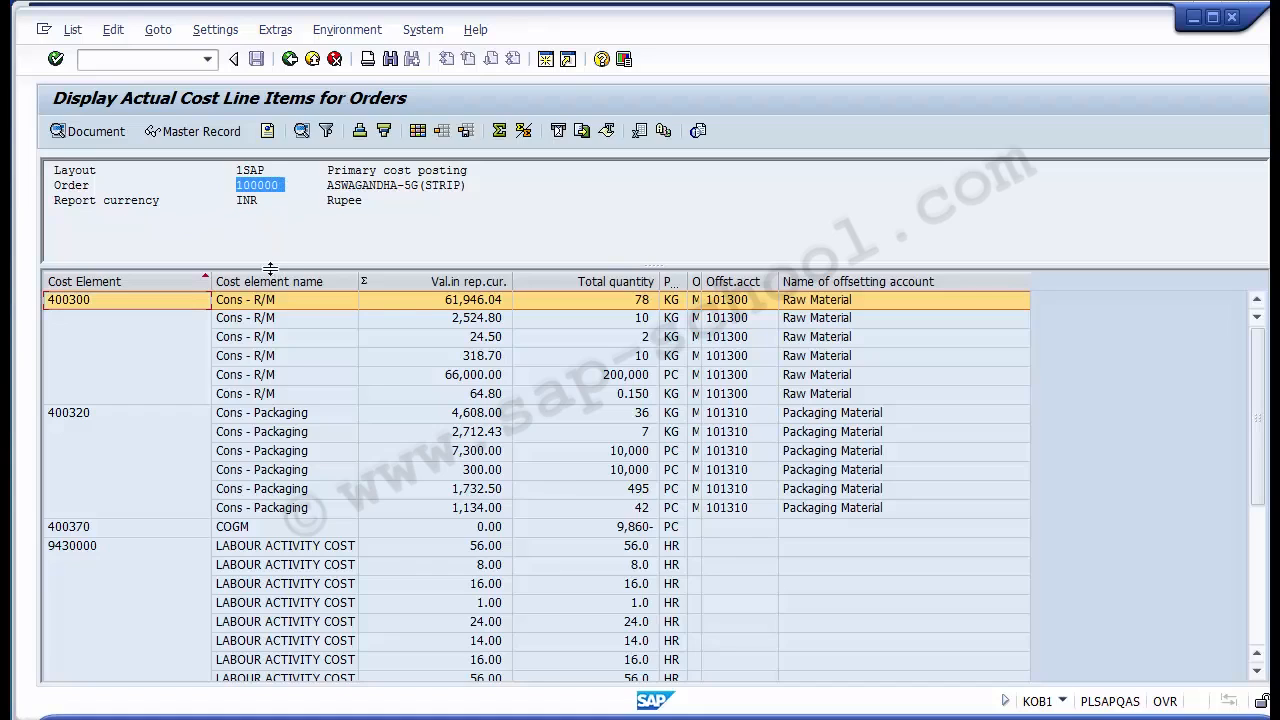
{"action": "left_click", "coordinate": [268, 318]}
{"action": "left_click", "coordinate": [272, 338]}
{"action": "left_click", "coordinate": [272, 356]}
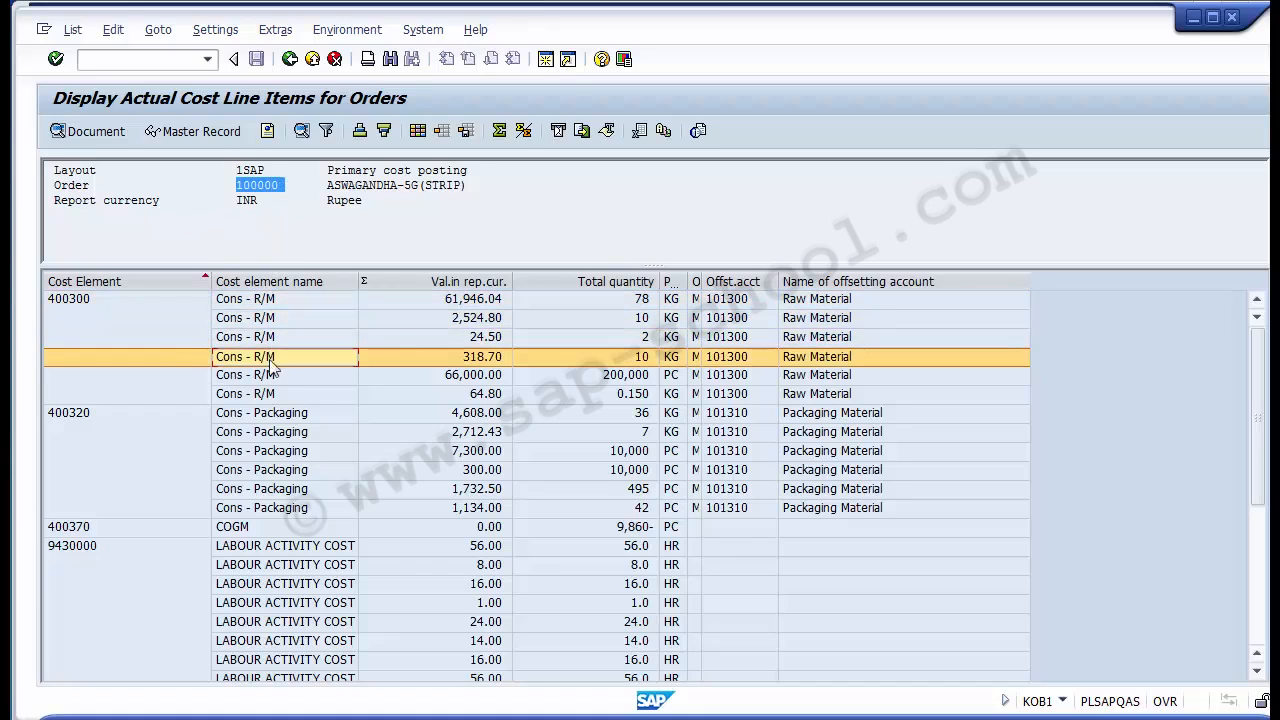
{"action": "left_click", "coordinate": [273, 375]}
{"action": "left_click", "coordinate": [274, 395]}
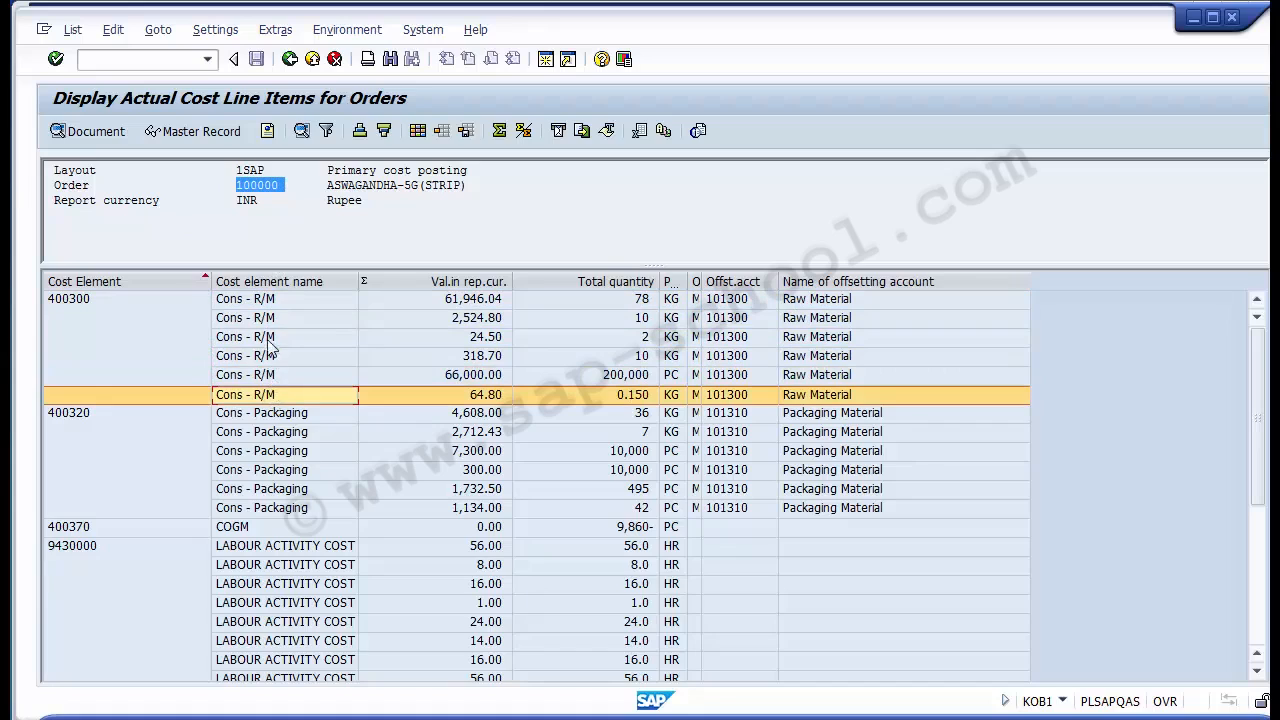
{"action": "left_click", "coordinate": [292, 413]}
{"action": "left_click", "coordinate": [290, 470]}
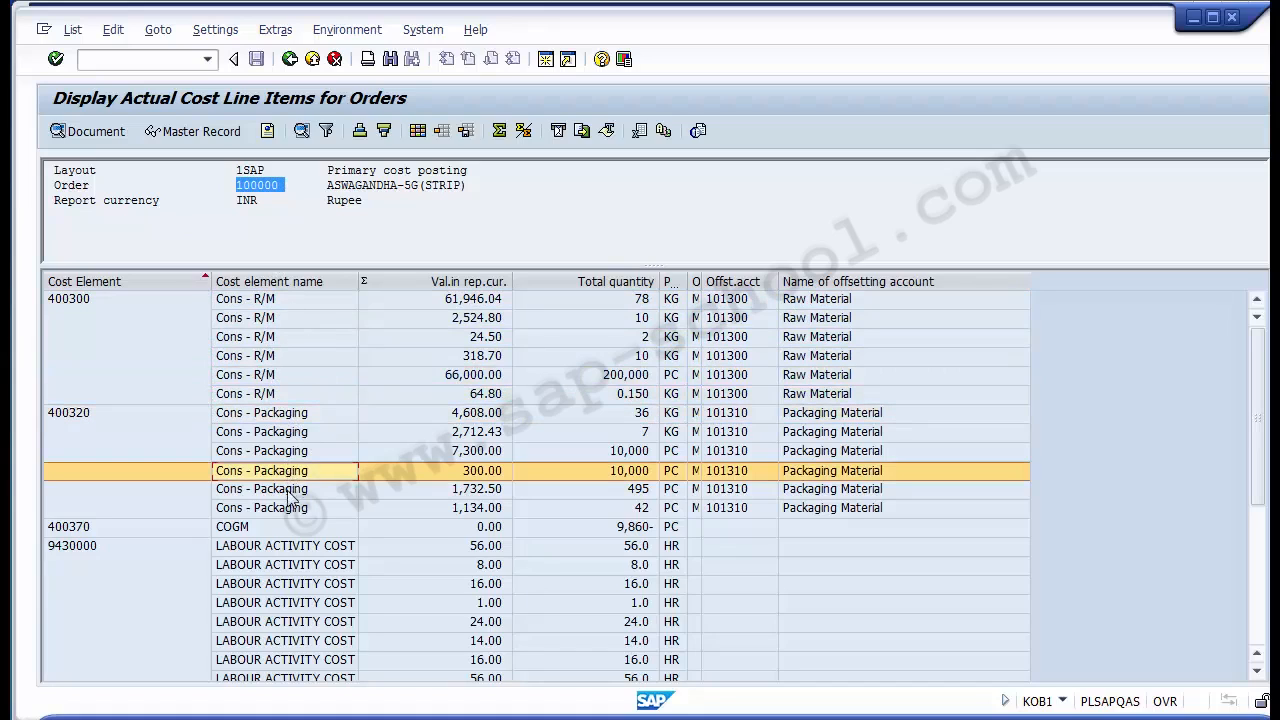
{"action": "left_click", "coordinate": [288, 489]}
{"action": "left_click", "coordinate": [289, 508]}
{"action": "left_click", "coordinate": [286, 546]}
{"action": "left_click", "coordinate": [286, 563]}
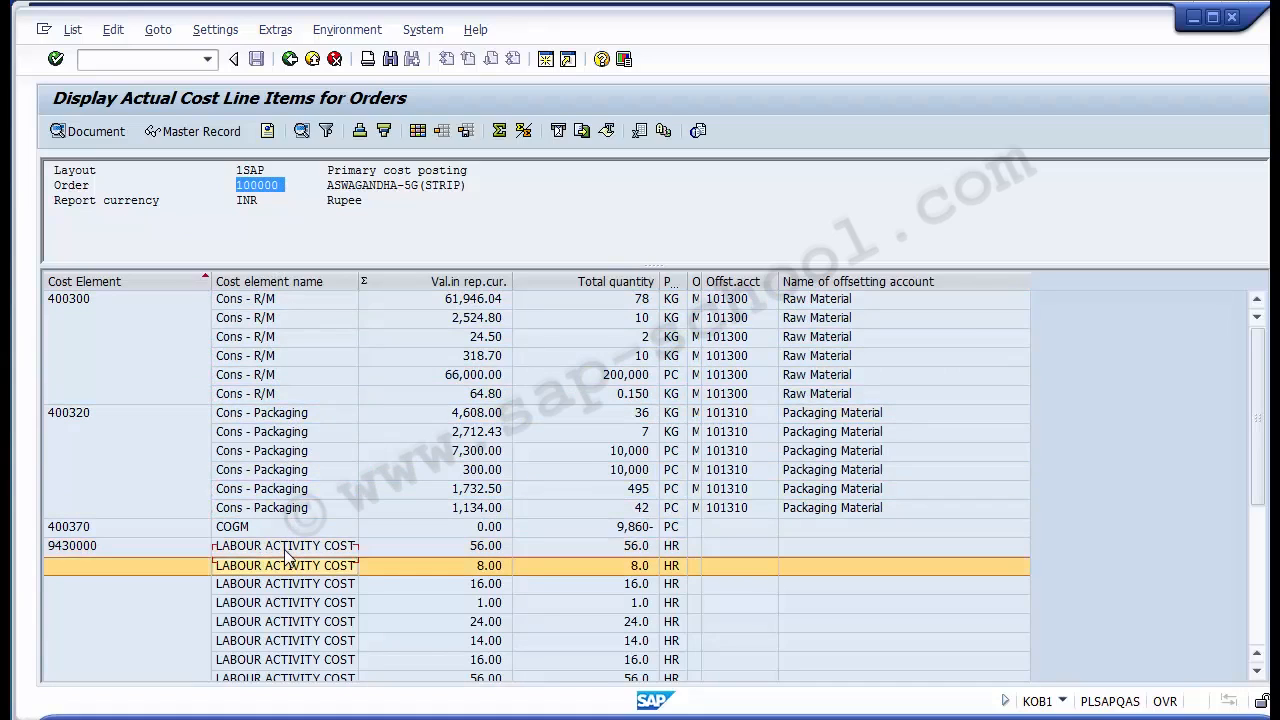
{"action": "left_click", "coordinate": [255, 190]}
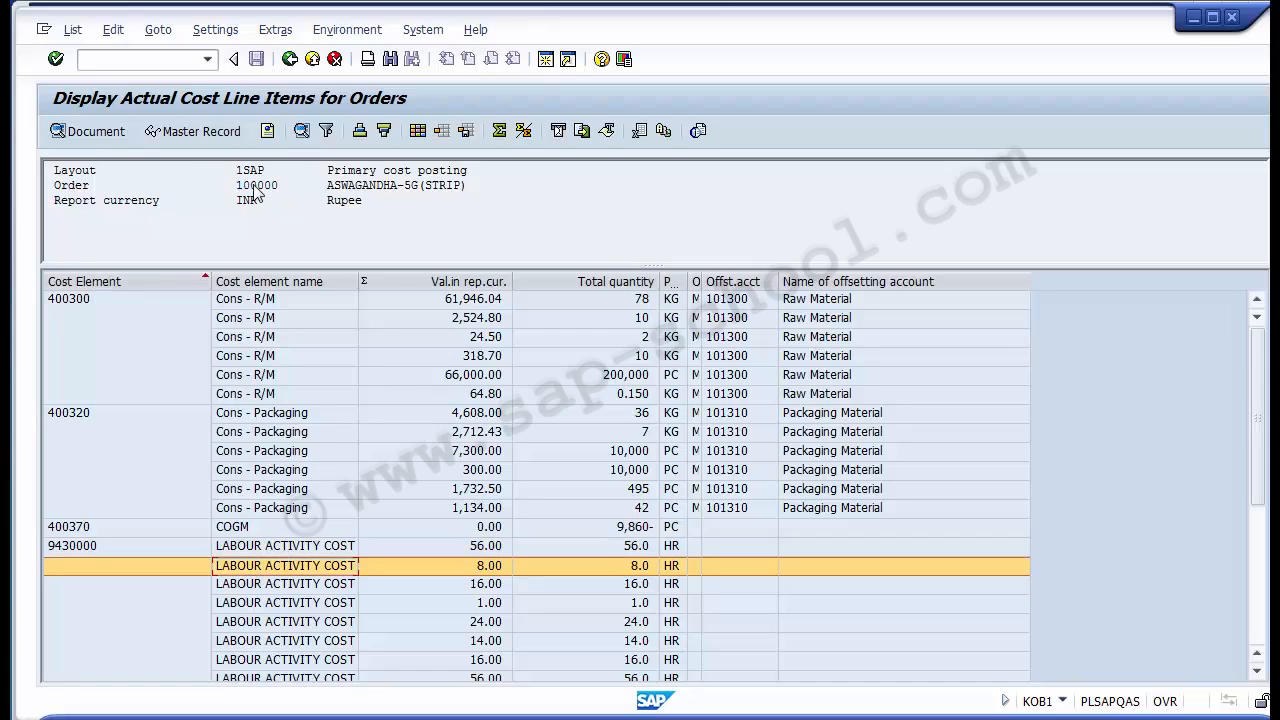
- Review the values of the 400300 Cons - R/M lines, open the source material document, and return to the line item list
{"action": "left_click", "coordinate": [80, 302]}
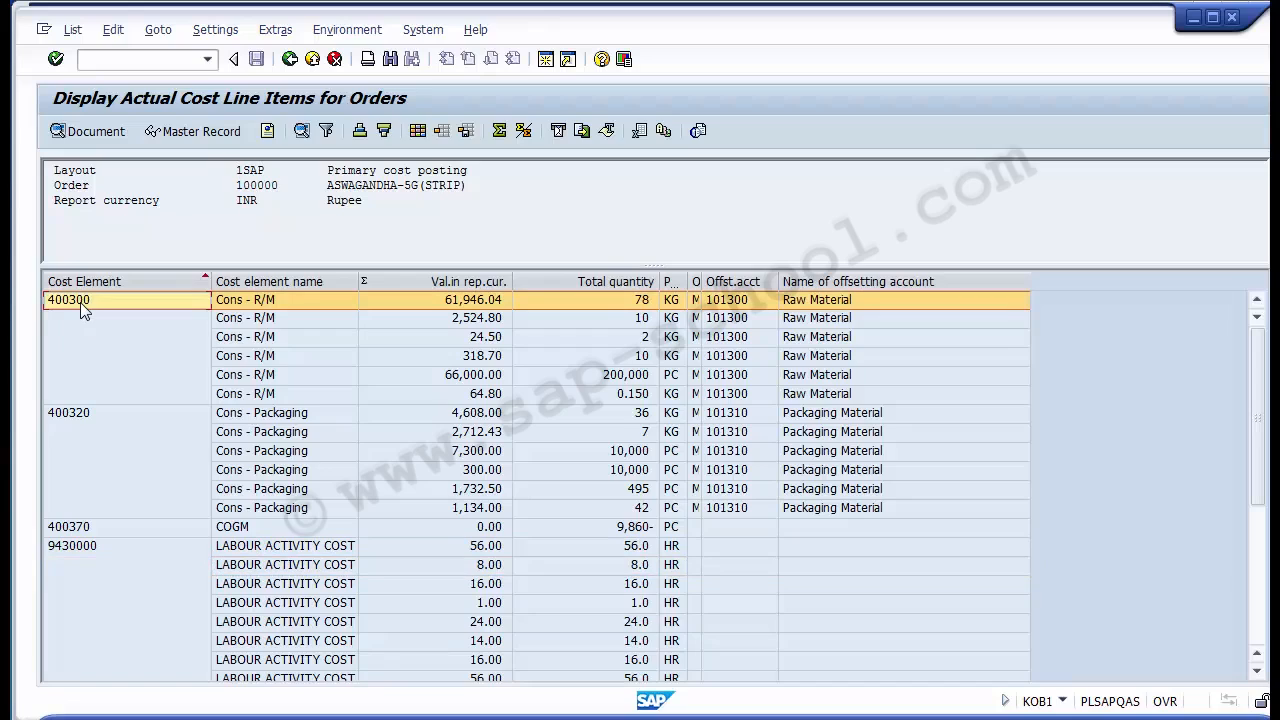
{"action": "left_click", "coordinate": [277, 299]}
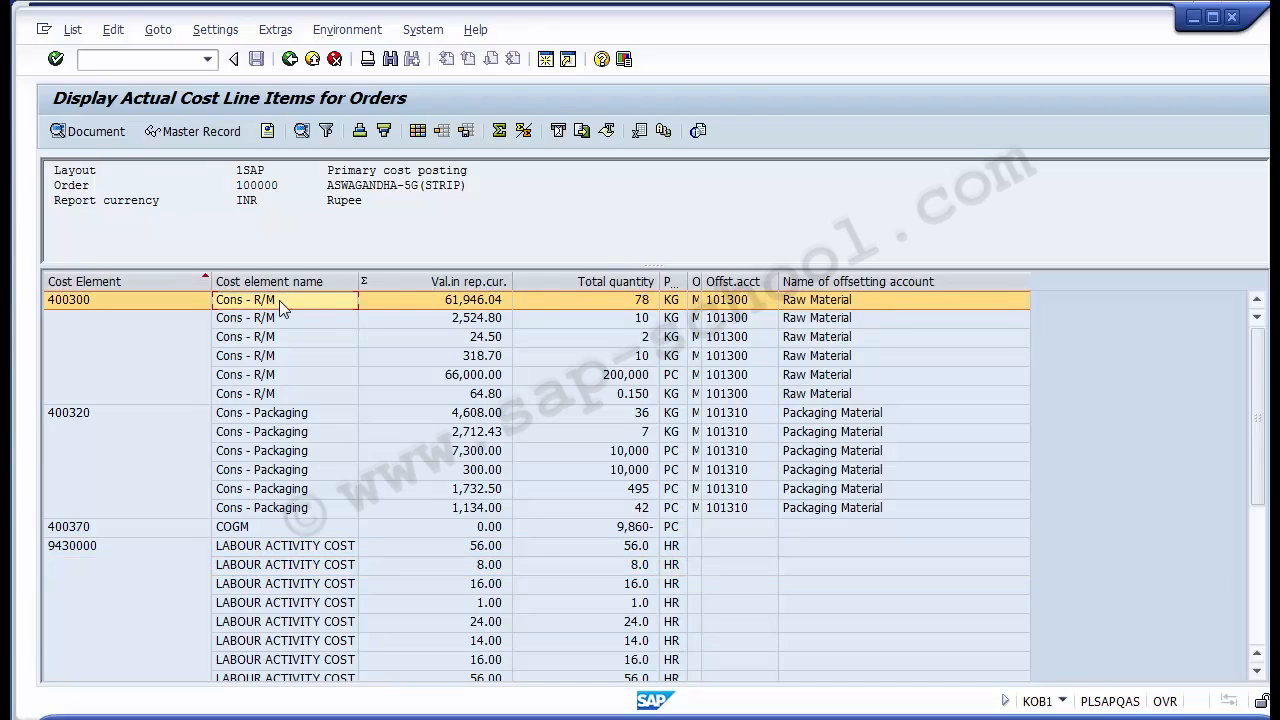
{"action": "left_click", "coordinate": [460, 320]}
{"action": "left_click", "coordinate": [461, 337]}
{"action": "left_click", "coordinate": [463, 356]}
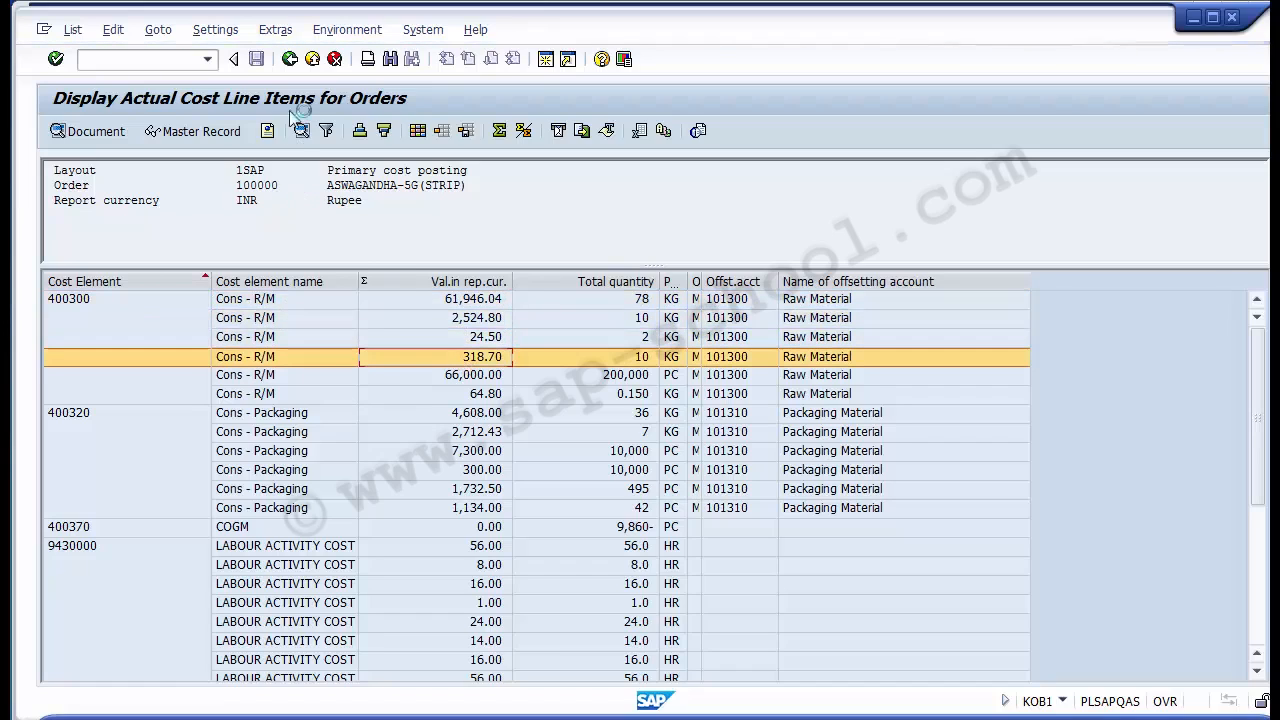
{"action": "left_click", "coordinate": [289, 60]}
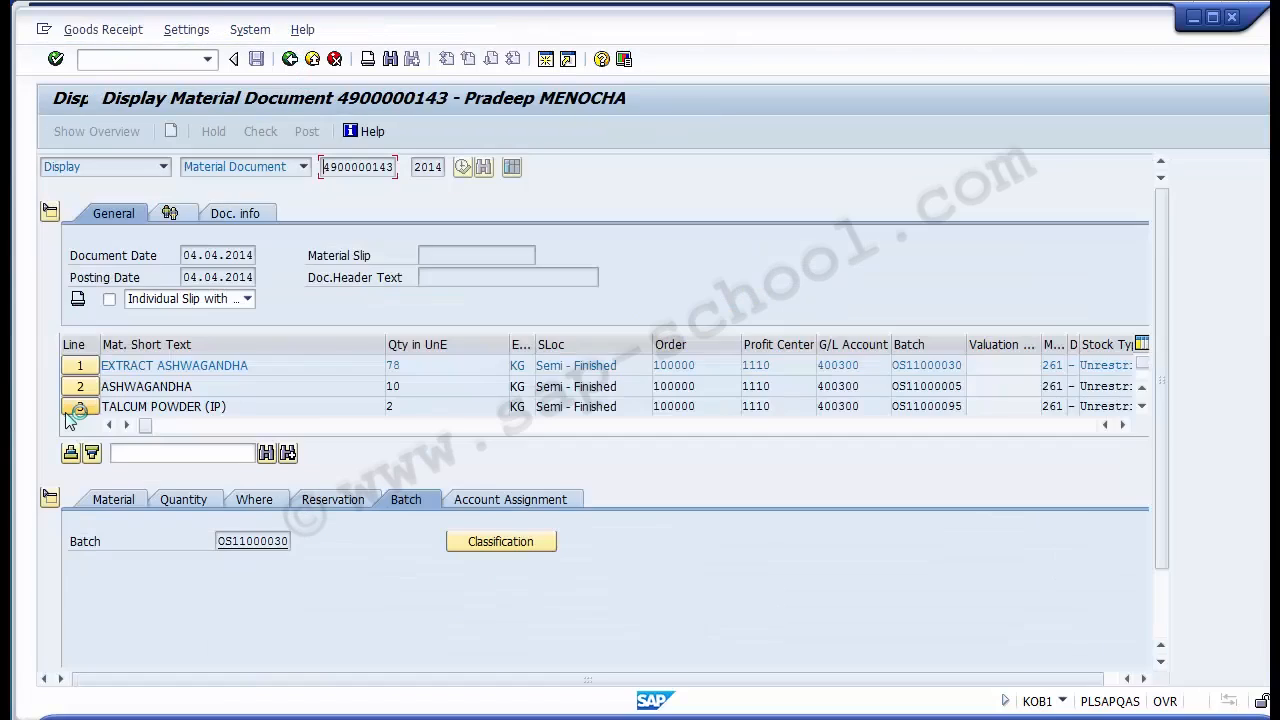
{"action": "left_click", "coordinate": [289, 59]}
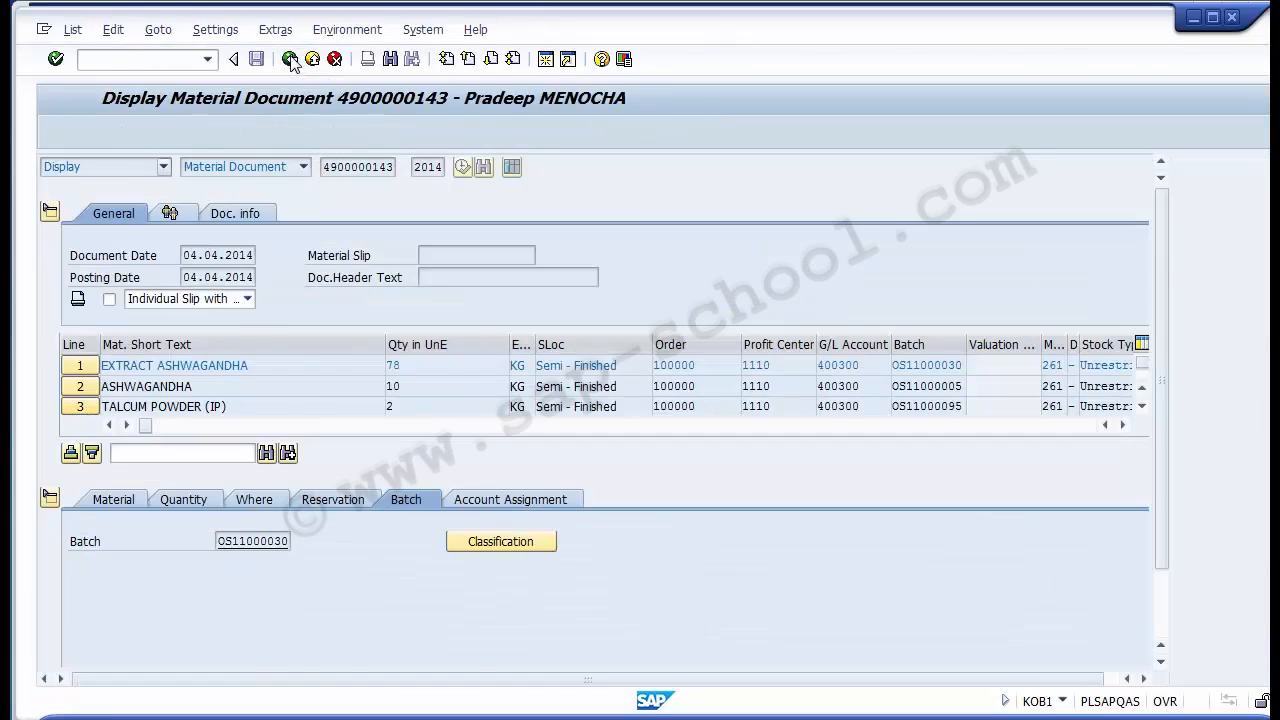
{"action": "left_click", "coordinate": [66, 424]}
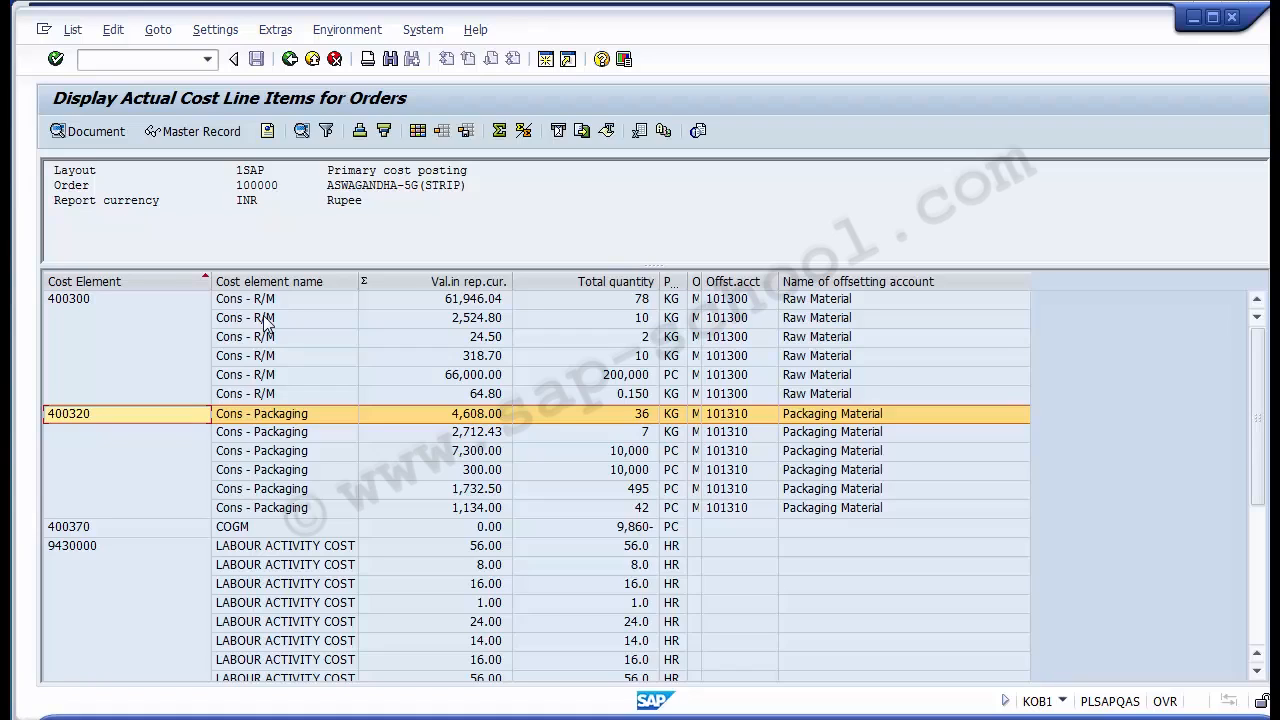
- Open the material document behind the second Cons - R/M line and list its related accounting documents
{"action": "double_click", "coordinate": [266, 320]}
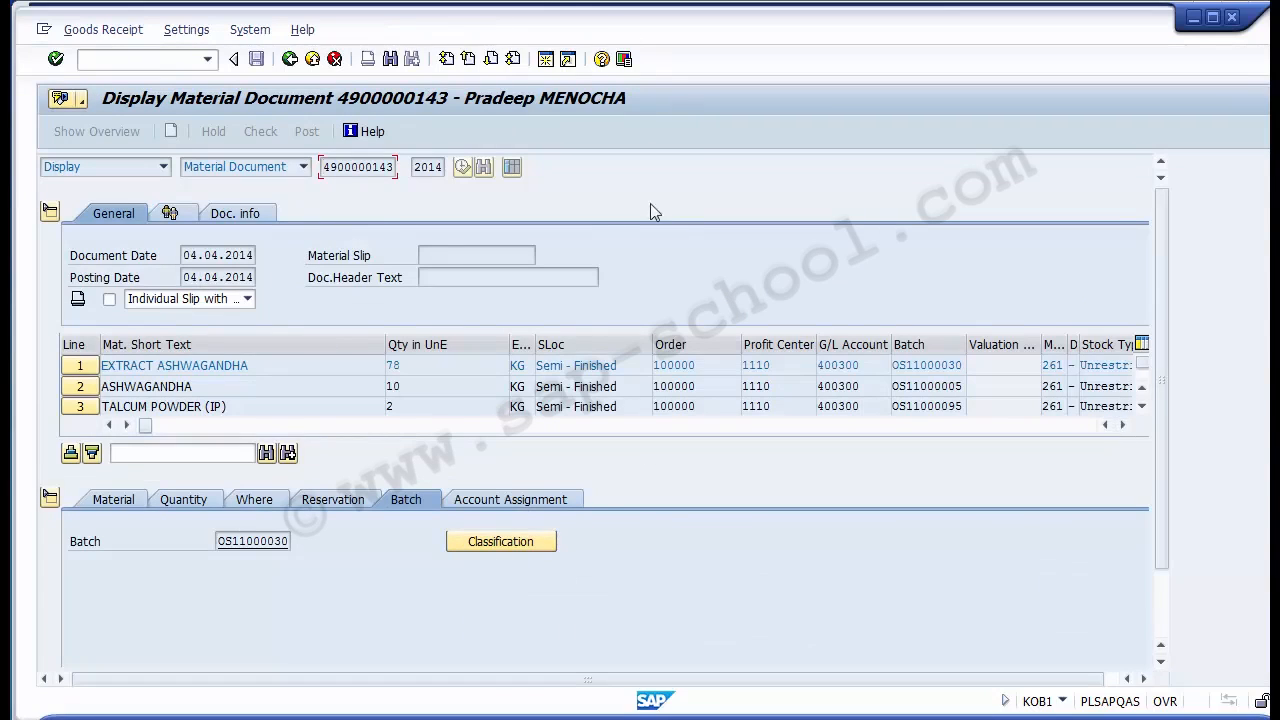
{"action": "left_click", "coordinate": [243, 216]}
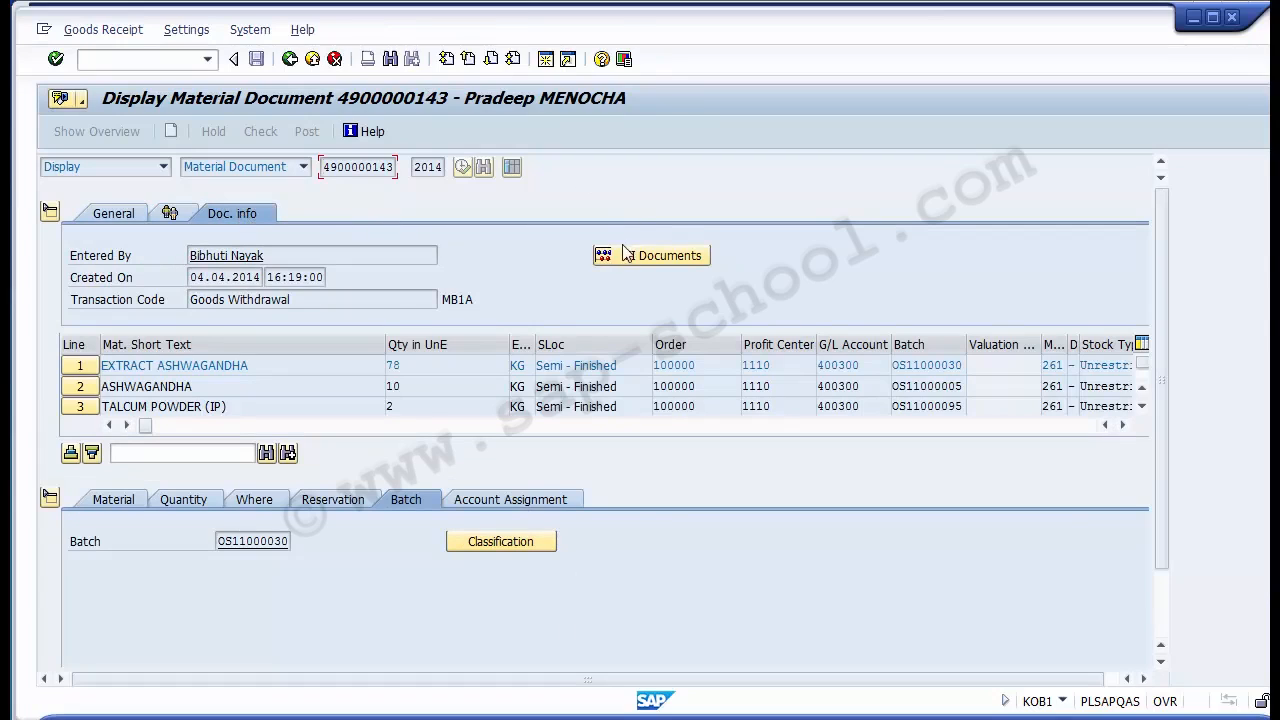
{"action": "left_click", "coordinate": [654, 256]}
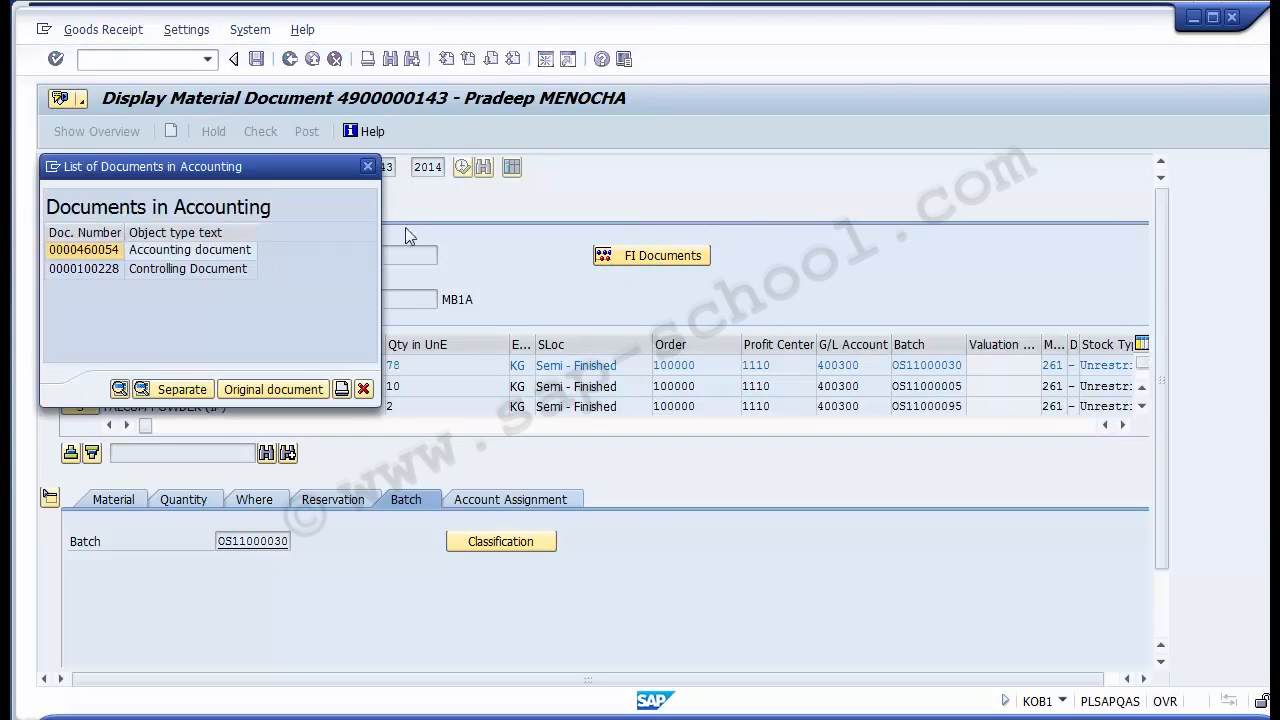
- Open the controlling document from the list of accounting documents and expand its line items
{"action": "left_click", "coordinate": [152, 252]}
{"action": "left_click", "coordinate": [111, 266]}
{"action": "left_click", "coordinate": [106, 248]}
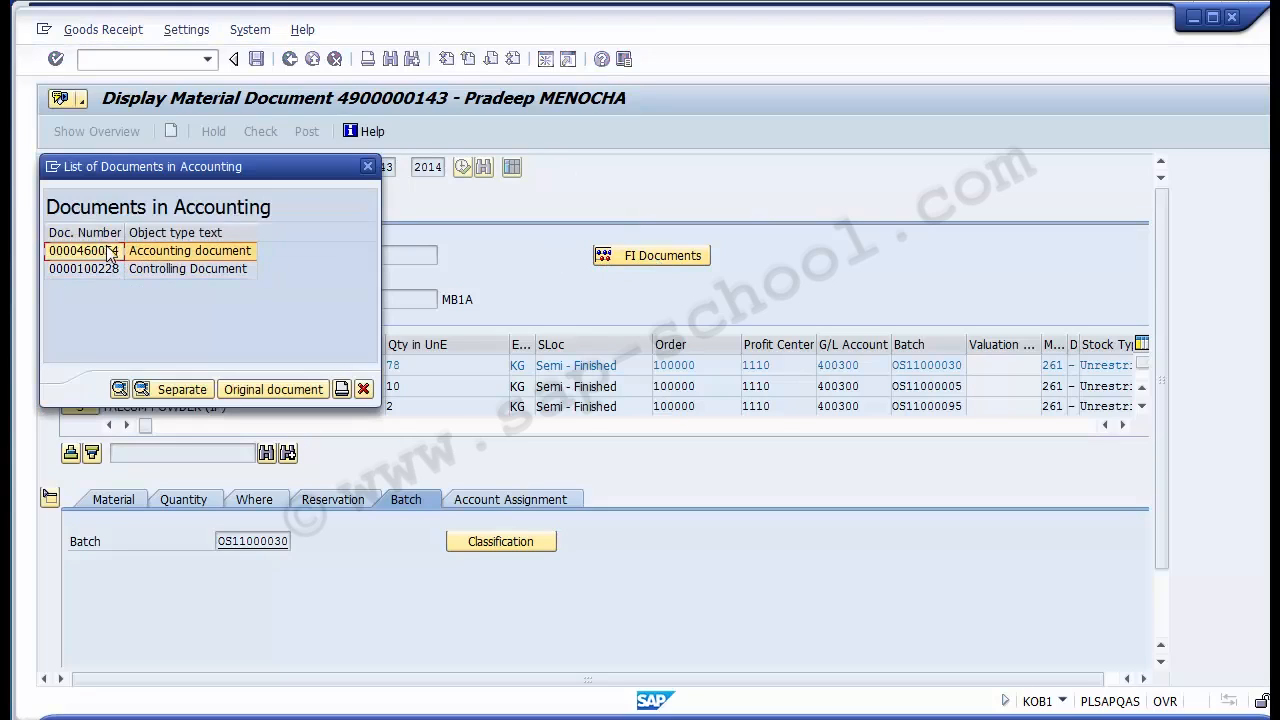
{"action": "left_click", "coordinate": [169, 252]}
{"action": "left_click", "coordinate": [91, 267]}
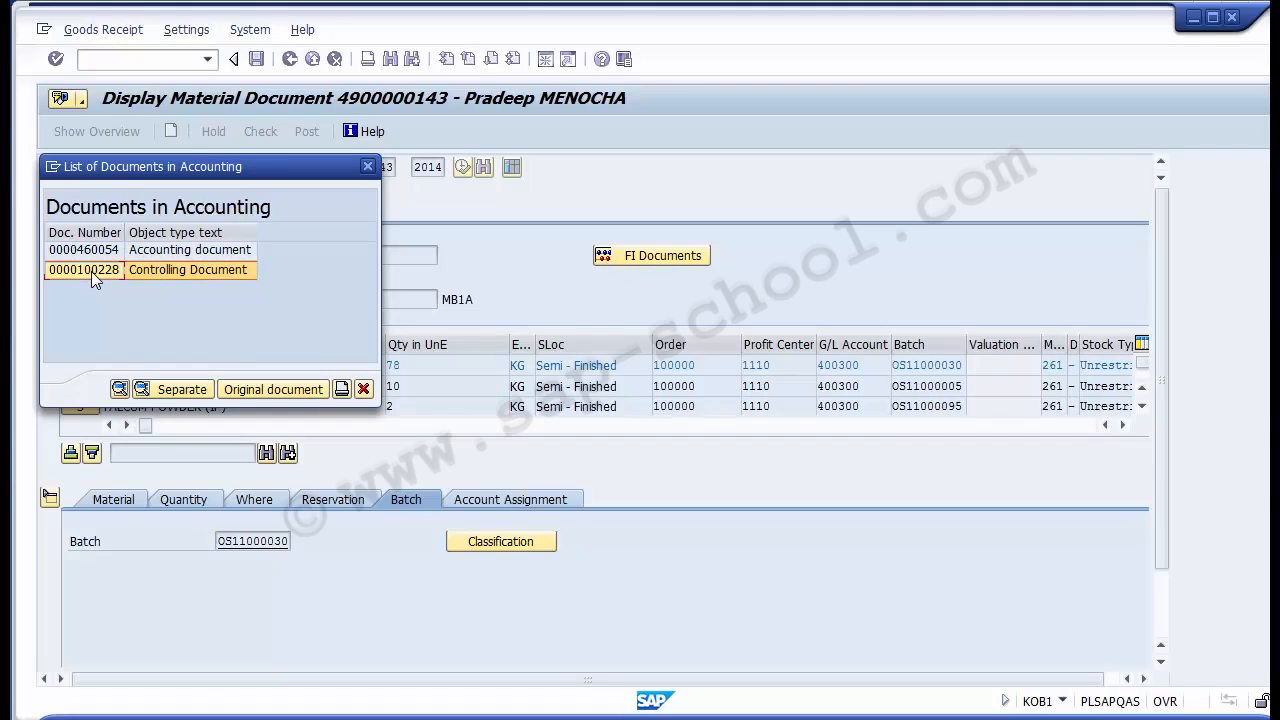
{"action": "double_click", "coordinate": [91, 271]}
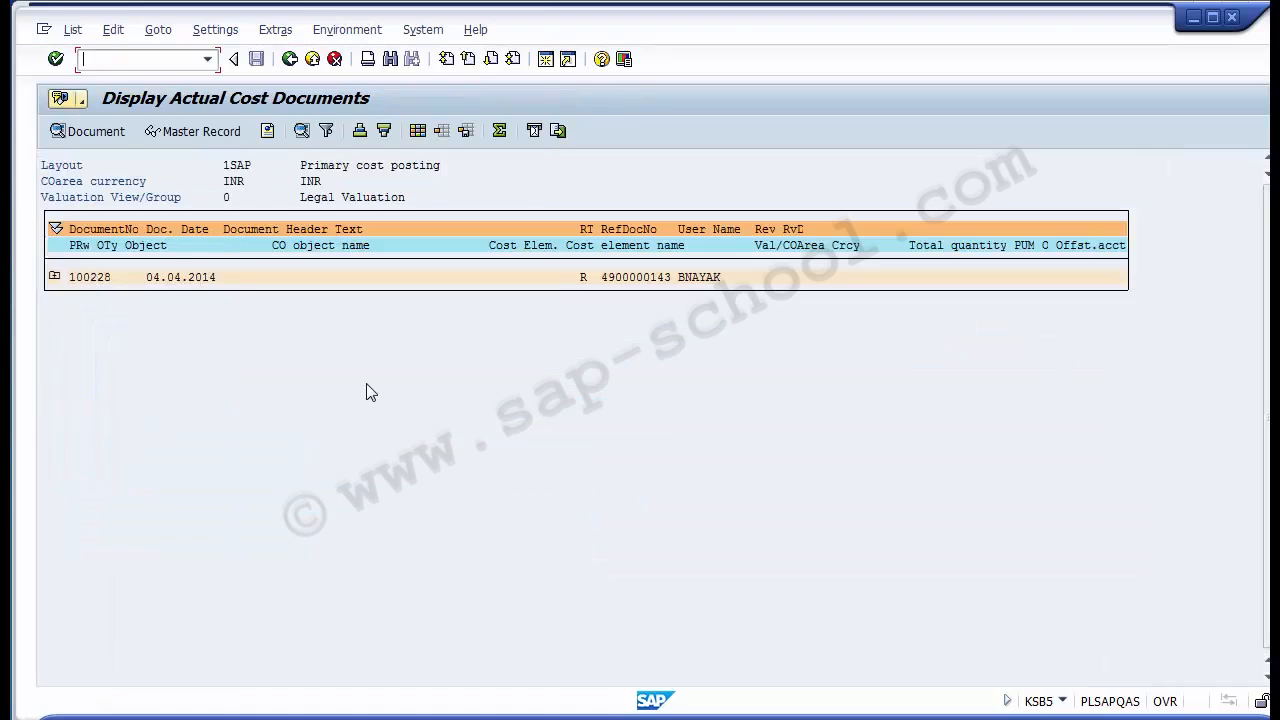
{"action": "left_click", "coordinate": [54, 276]}
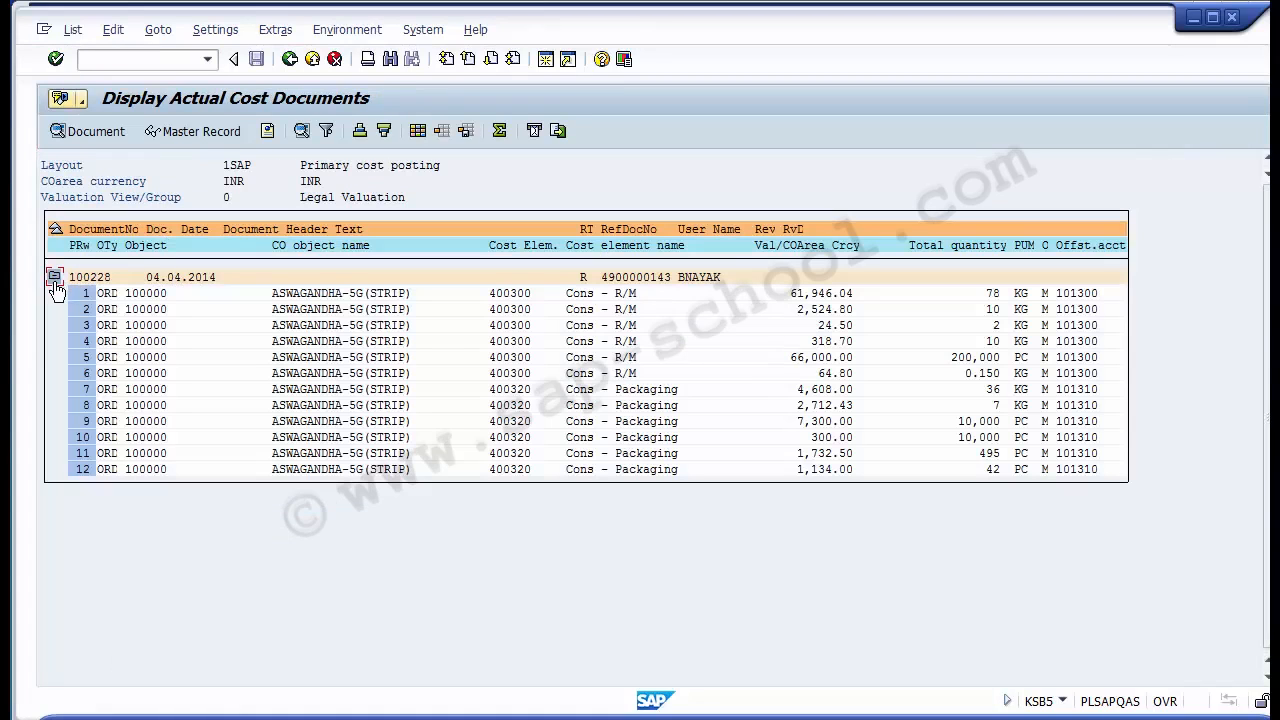
- Examine the order object and the cost elements 400300 and 400320 on the controlling document's line items
{"action": "left_click", "coordinate": [143, 294]}
{"action": "left_click", "coordinate": [144, 311]}
{"action": "left_click", "coordinate": [148, 338]}
{"action": "left_click", "coordinate": [148, 359]}
{"action": "left_click", "coordinate": [148, 391]}
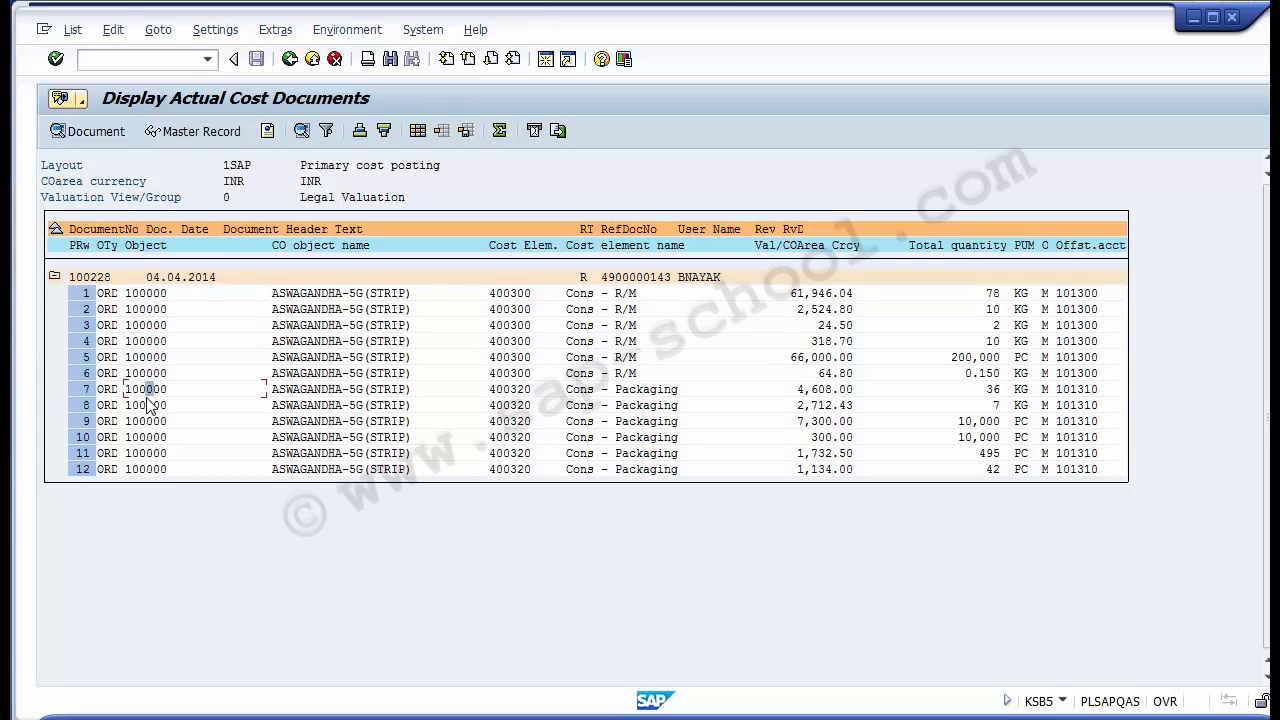
{"action": "left_click", "coordinate": [148, 455]}
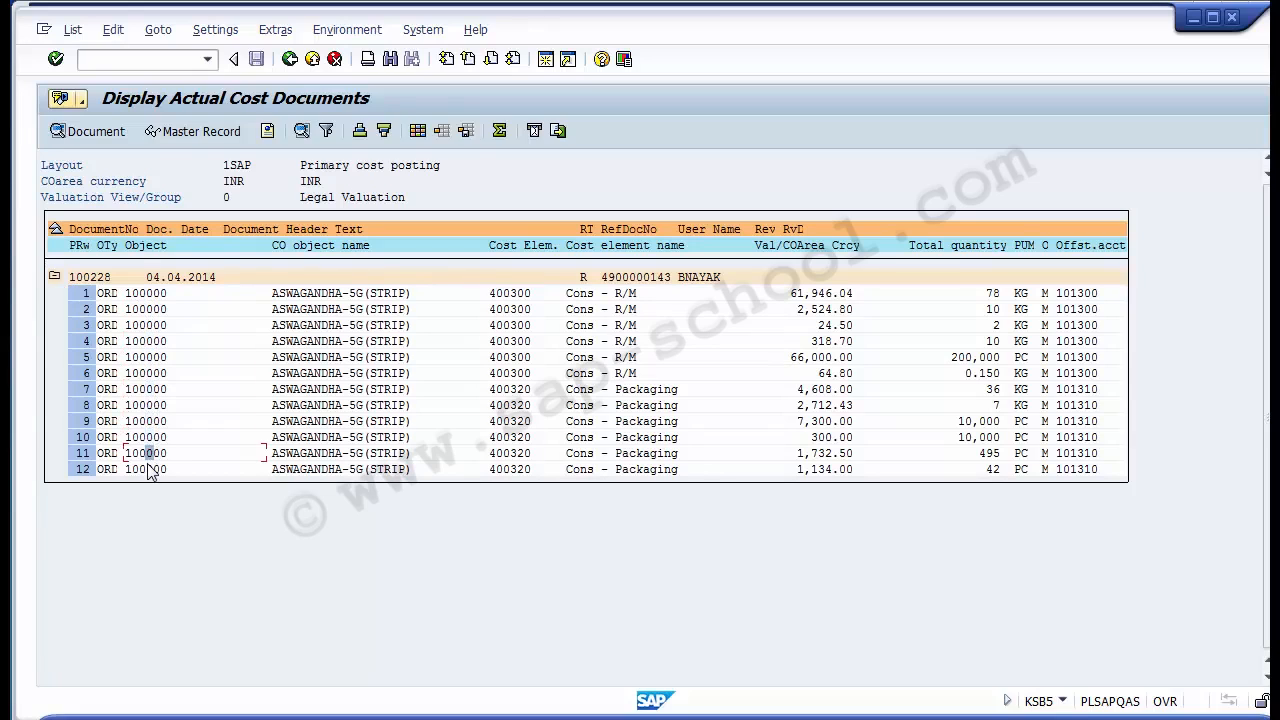
{"action": "left_click", "coordinate": [145, 294]}
{"action": "left_click", "coordinate": [515, 295]}
{"action": "left_click", "coordinate": [515, 309]}
{"action": "left_click", "coordinate": [515, 338]}
{"action": "left_click", "coordinate": [515, 357]}
{"action": "left_click", "coordinate": [518, 390]}
{"action": "left_click", "coordinate": [505, 342]}
{"action": "left_click", "coordinate": [620, 358]}
- Check the order, value and total quantity of the raw material and packaging items in the controlling document
{"action": "left_click", "coordinate": [152, 298]}
{"action": "left_click", "coordinate": [152, 342]}
{"action": "left_click", "coordinate": [152, 374]}
{"action": "left_click", "coordinate": [152, 422]}
{"action": "left_click", "coordinate": [818, 310]}
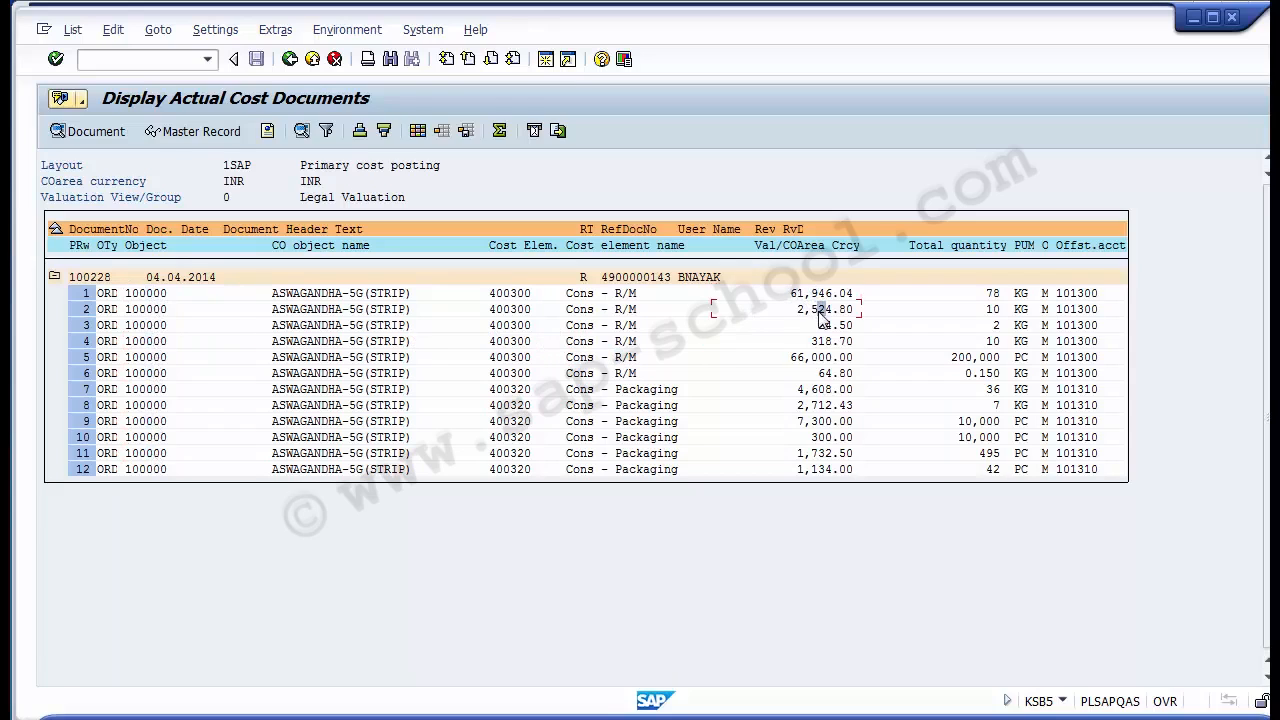
{"action": "left_click", "coordinate": [827, 390]}
{"action": "left_click", "coordinate": [994, 294]}
{"action": "left_click", "coordinate": [996, 325]}
{"action": "left_click", "coordinate": [998, 437]}
- Exit the controlling document, close the accounting documents list, and return to the actual cost line items for orders
{"action": "left_click", "coordinate": [290, 59]}
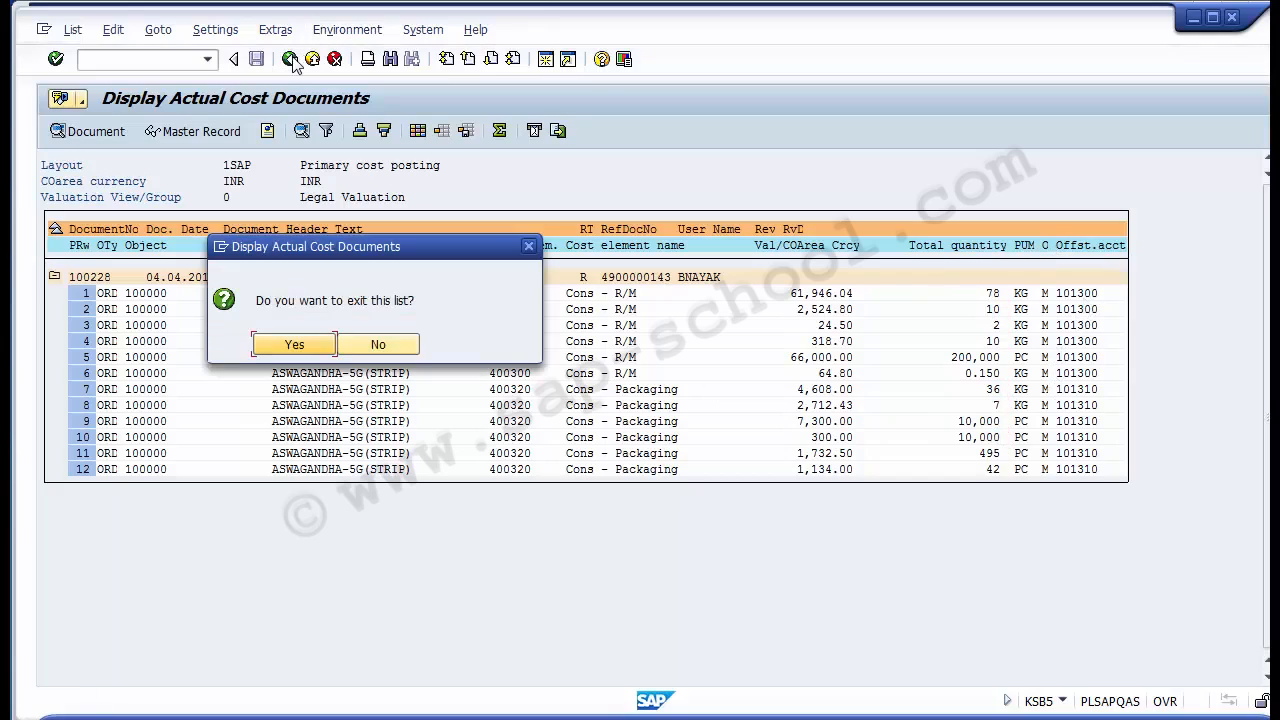
{"action": "left_click", "coordinate": [298, 346]}
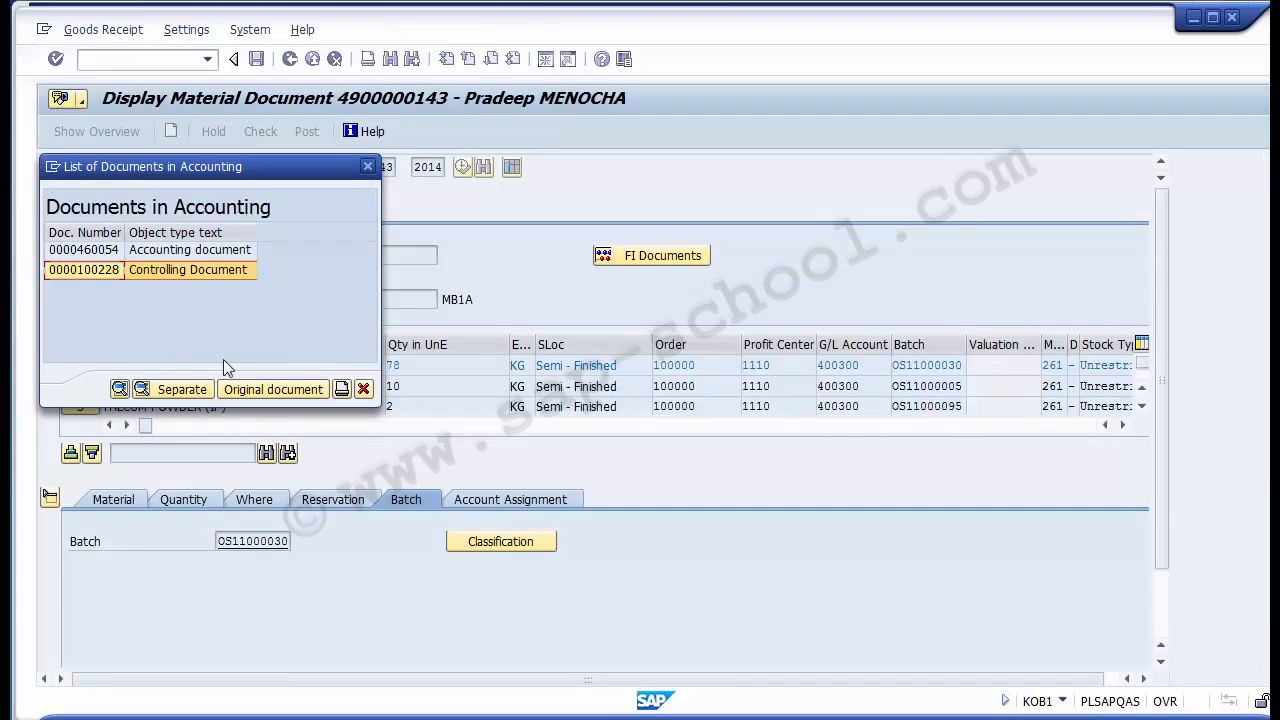
{"action": "left_click", "coordinate": [364, 390]}
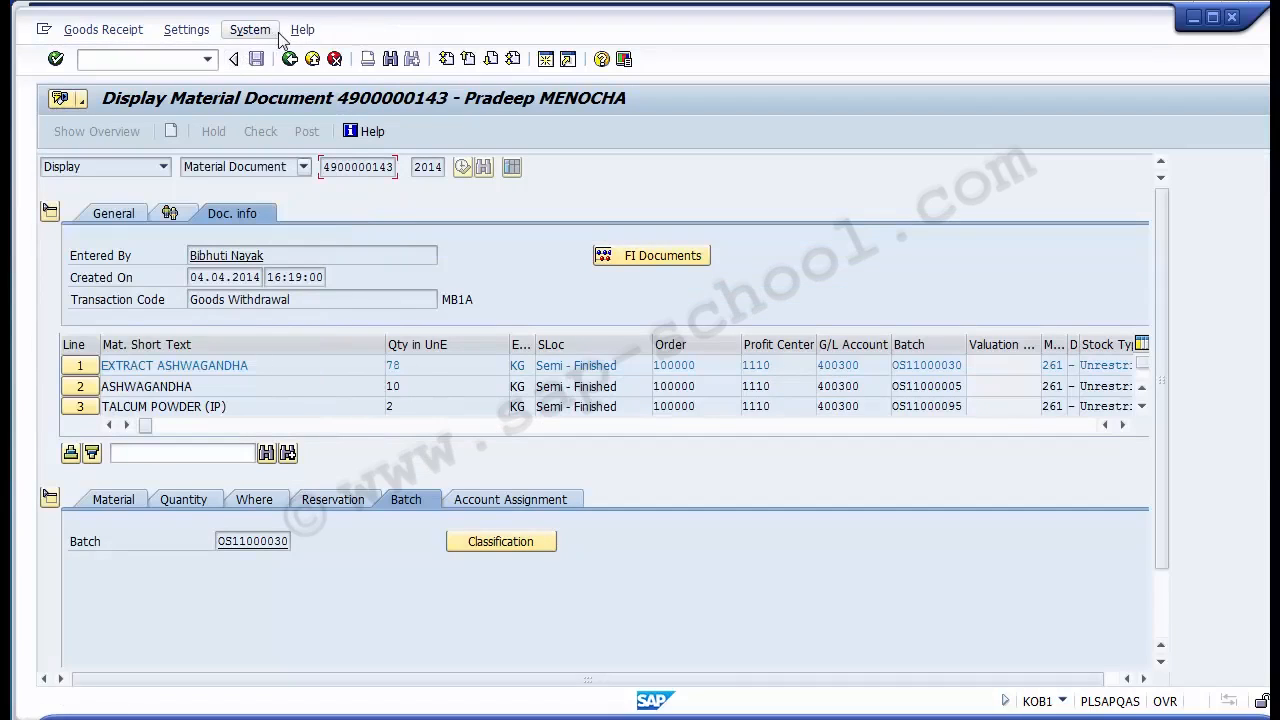
{"action": "left_click", "coordinate": [290, 59]}
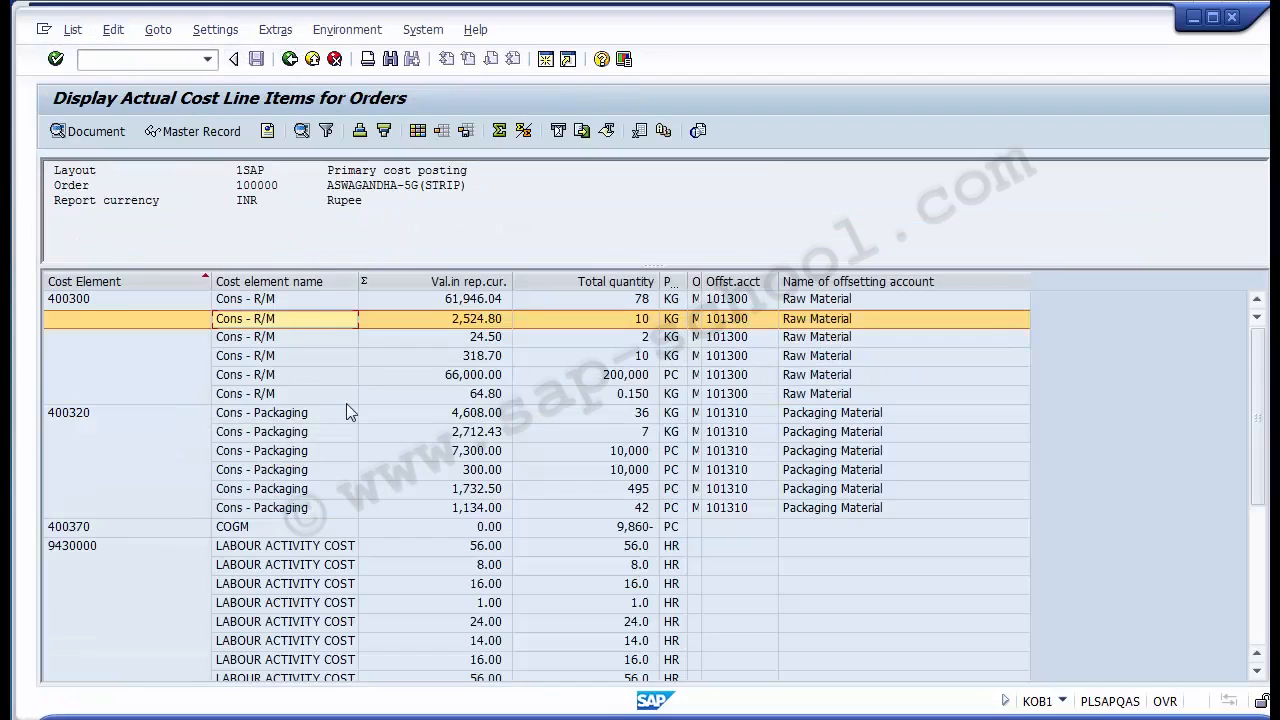
- Select the third Cons - R/M line, then leave the actual line item report and return to the SAP Easy Access screen
{"action": "left_click", "coordinate": [259, 338]}
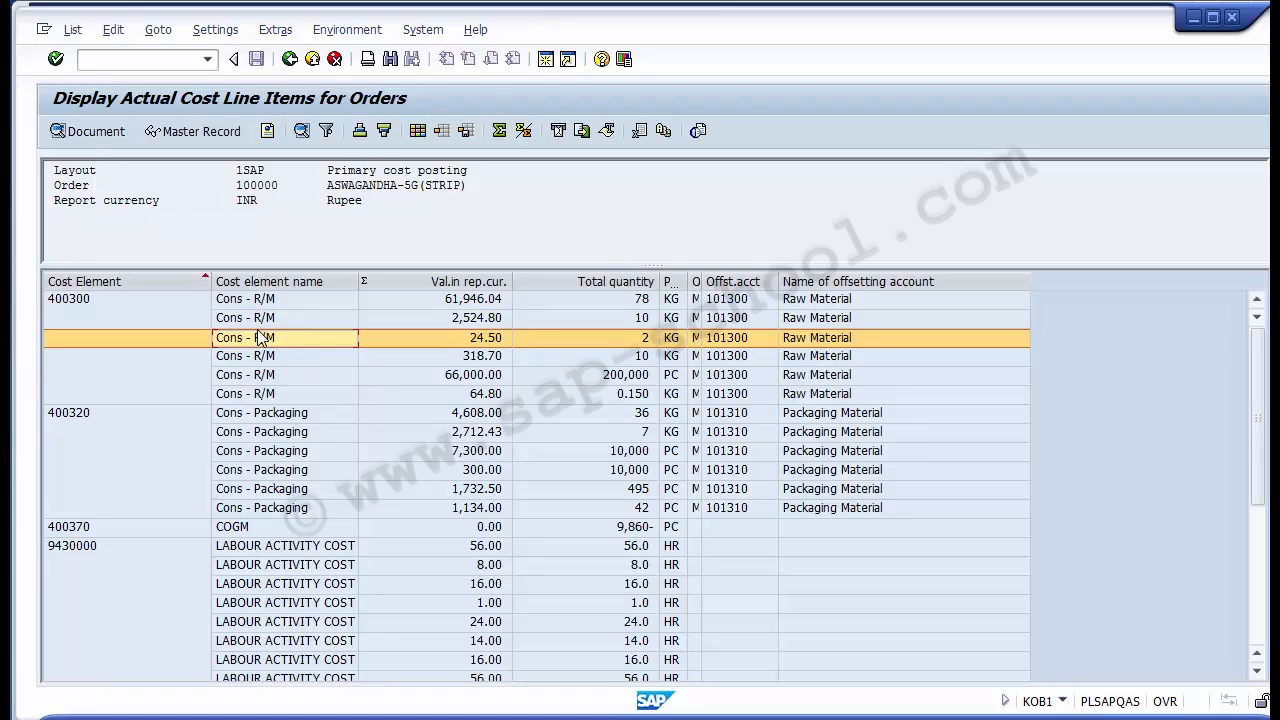
{"action": "left_click", "coordinate": [333, 59]}
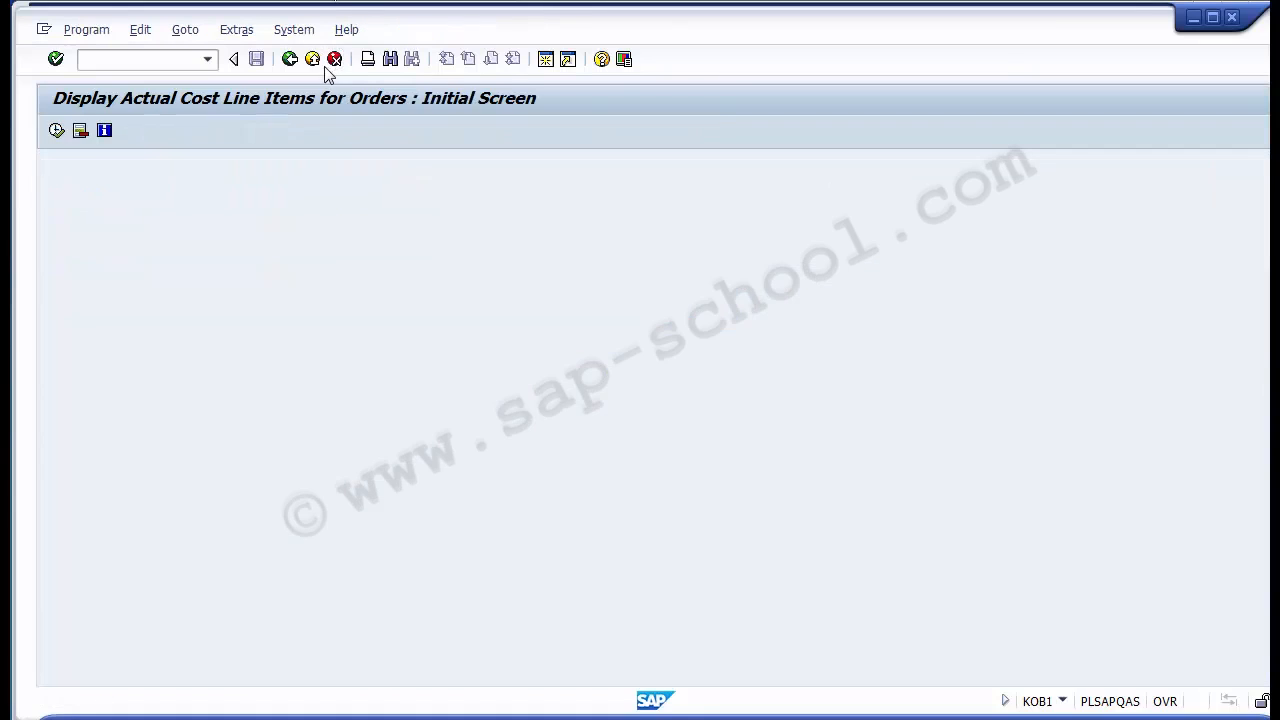
{"action": "left_click", "coordinate": [312, 59]}
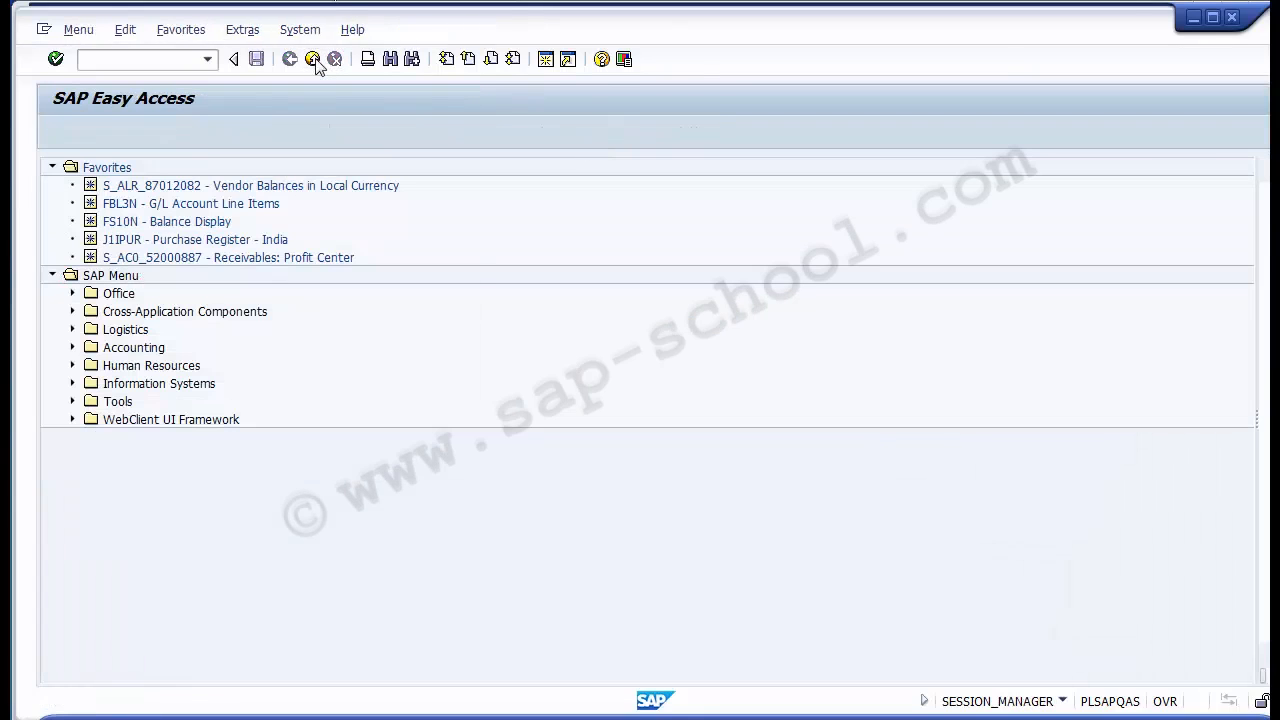
{"action": "left_click", "coordinate": [312, 59]}
{"action": "left_click", "coordinate": [305, 376]}
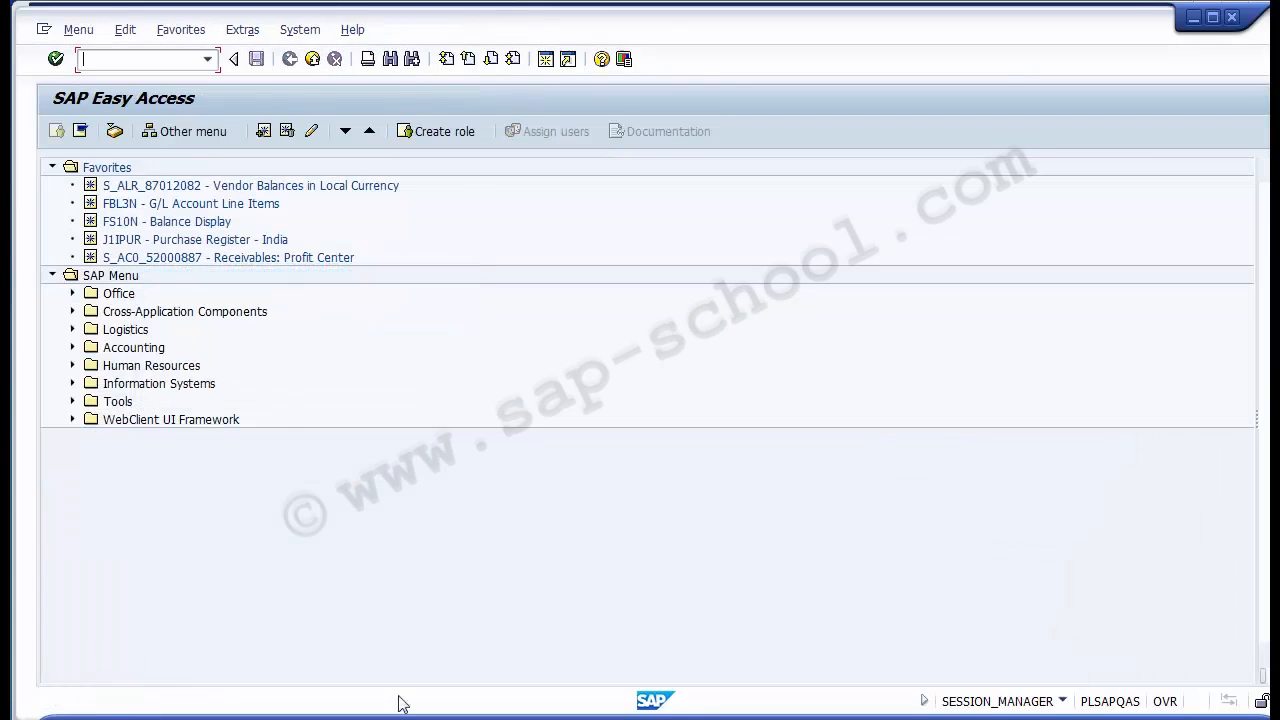
- Switch to PowerPoint and select the transaction code KOK5 in the Internal Orders: Master Data Report line
{"action": "left_click", "coordinate": [400, 717]}
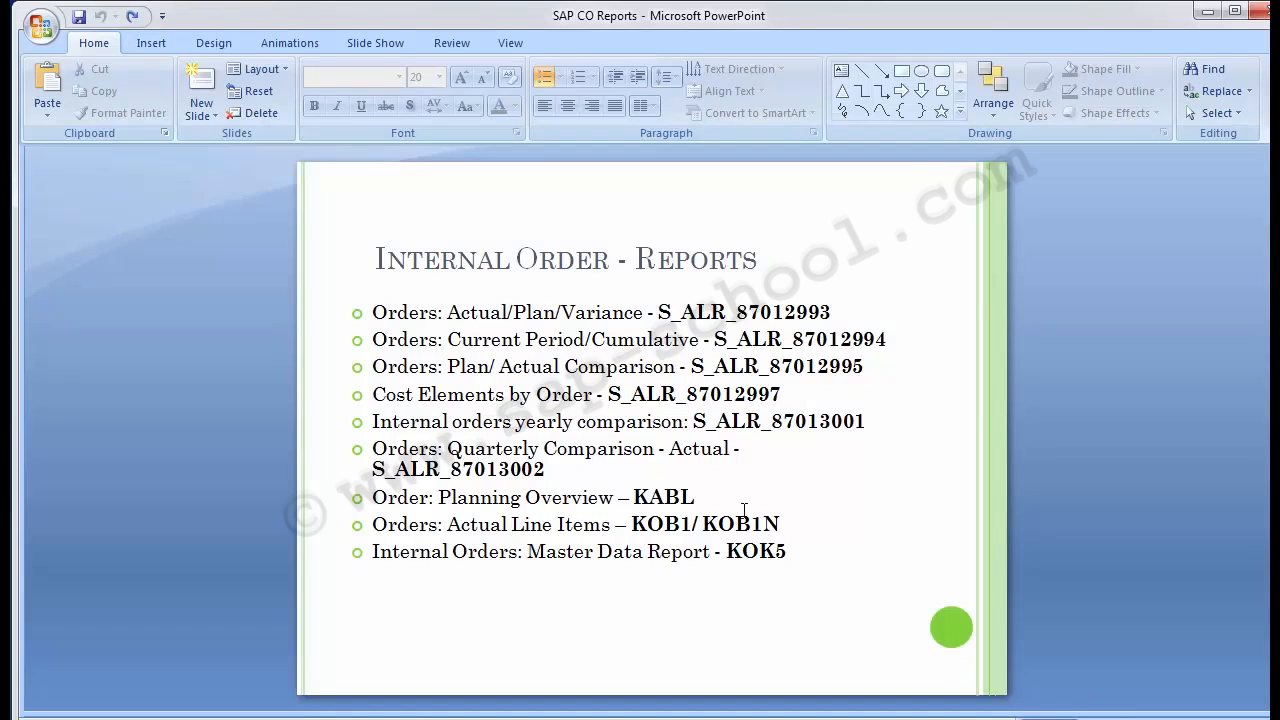
{"action": "left_click_drag", "start_coordinate": [787, 551], "coordinate": [726, 551]}
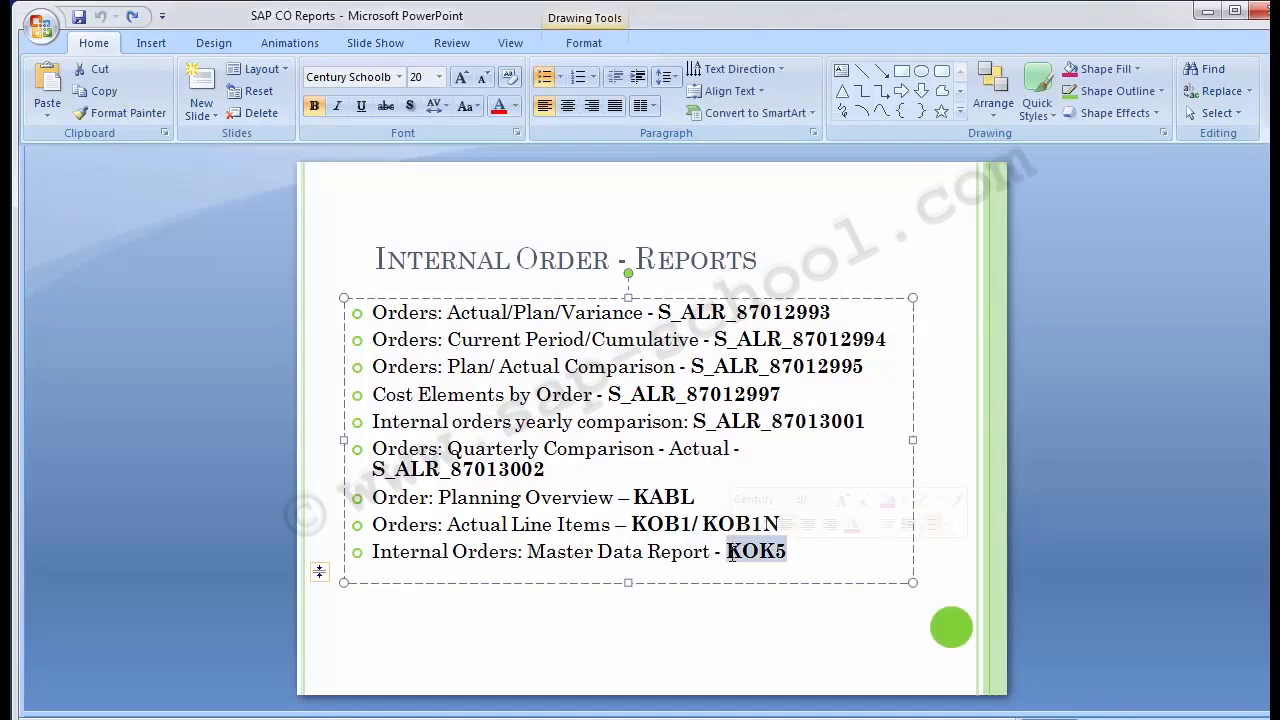
{"action": "left_click", "coordinate": [202, 512]}
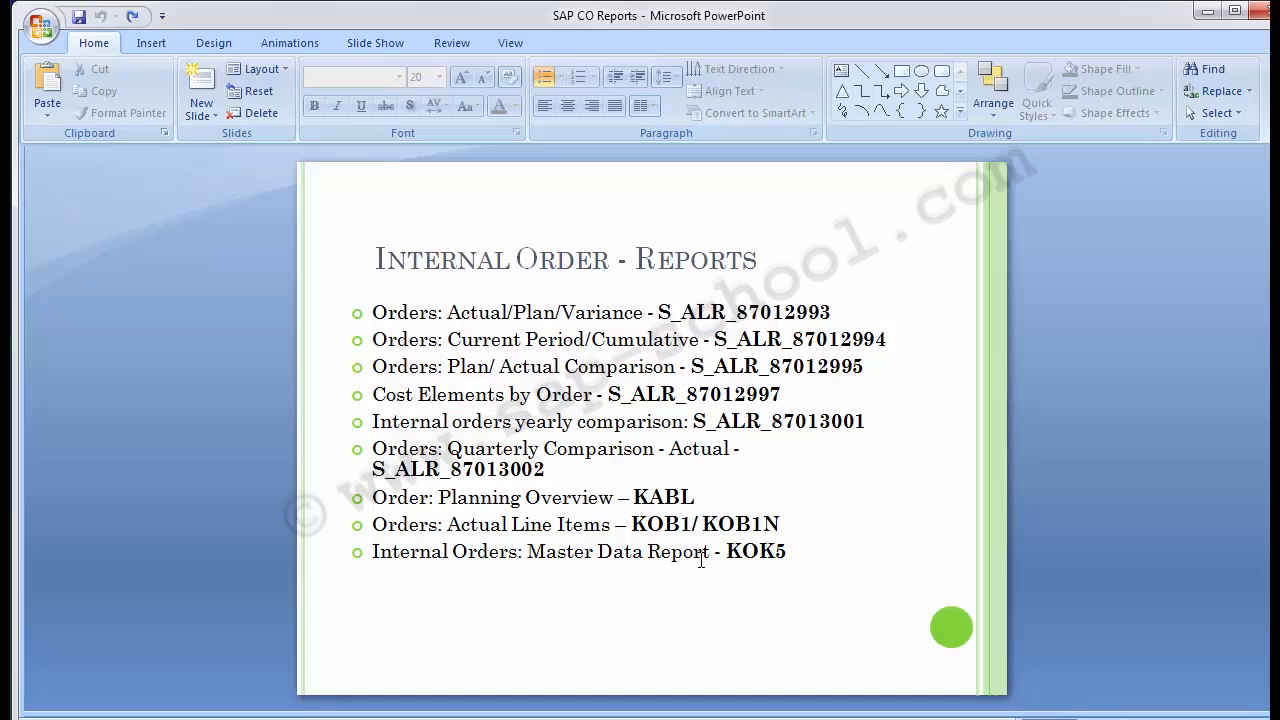
{"action": "left_click_drag", "start_coordinate": [727, 552], "coordinate": [813, 553]}
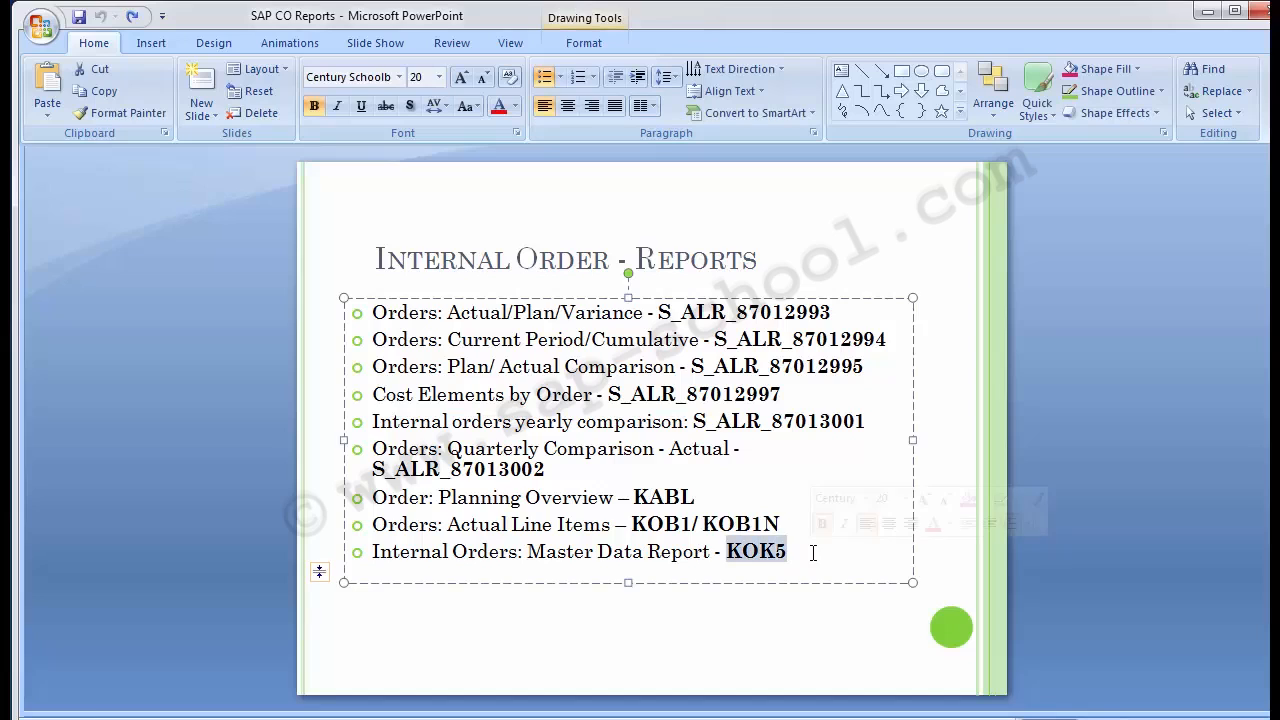
- Switch to SAP, start transaction KOK5 and choose the Standard selection variant SAP&01
{"action": "left_click", "coordinate": [210, 459]}
{"action": "key", "text": "alt+Tab"}
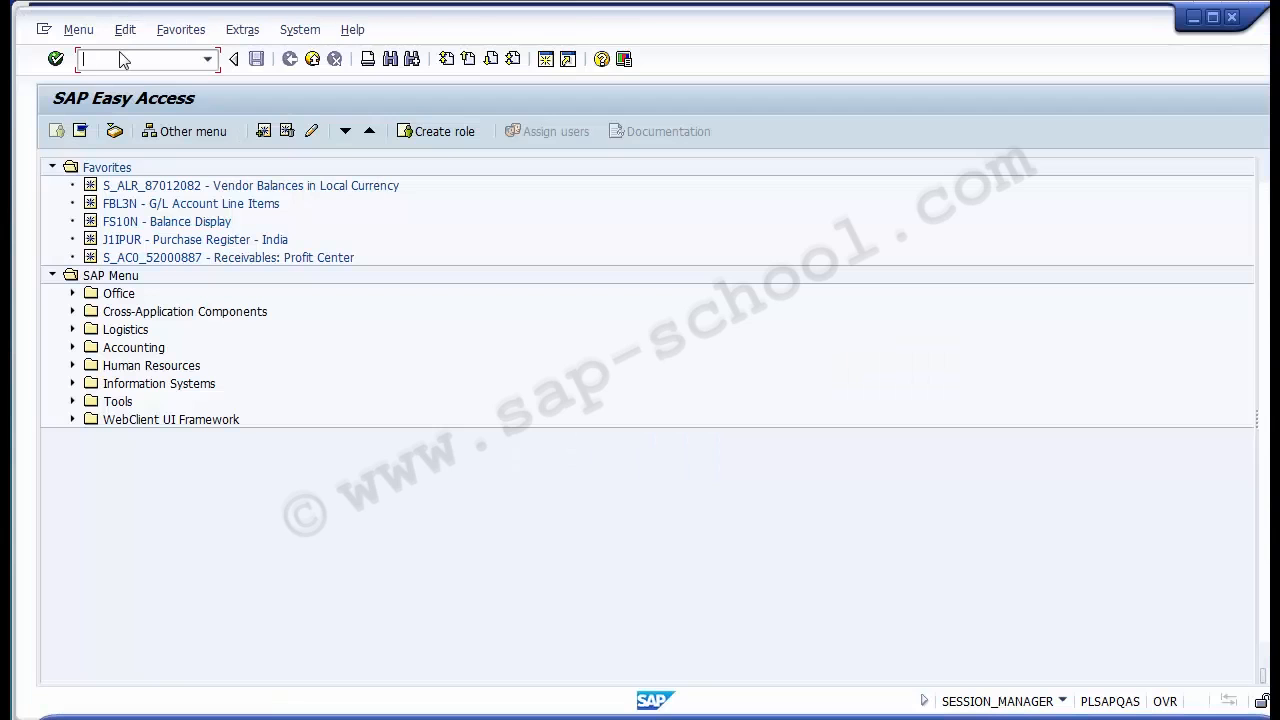
{"action": "left_click", "coordinate": [119, 58]}
{"action": "type", "text": "kok5"}
{"action": "key", "text": "Return"}
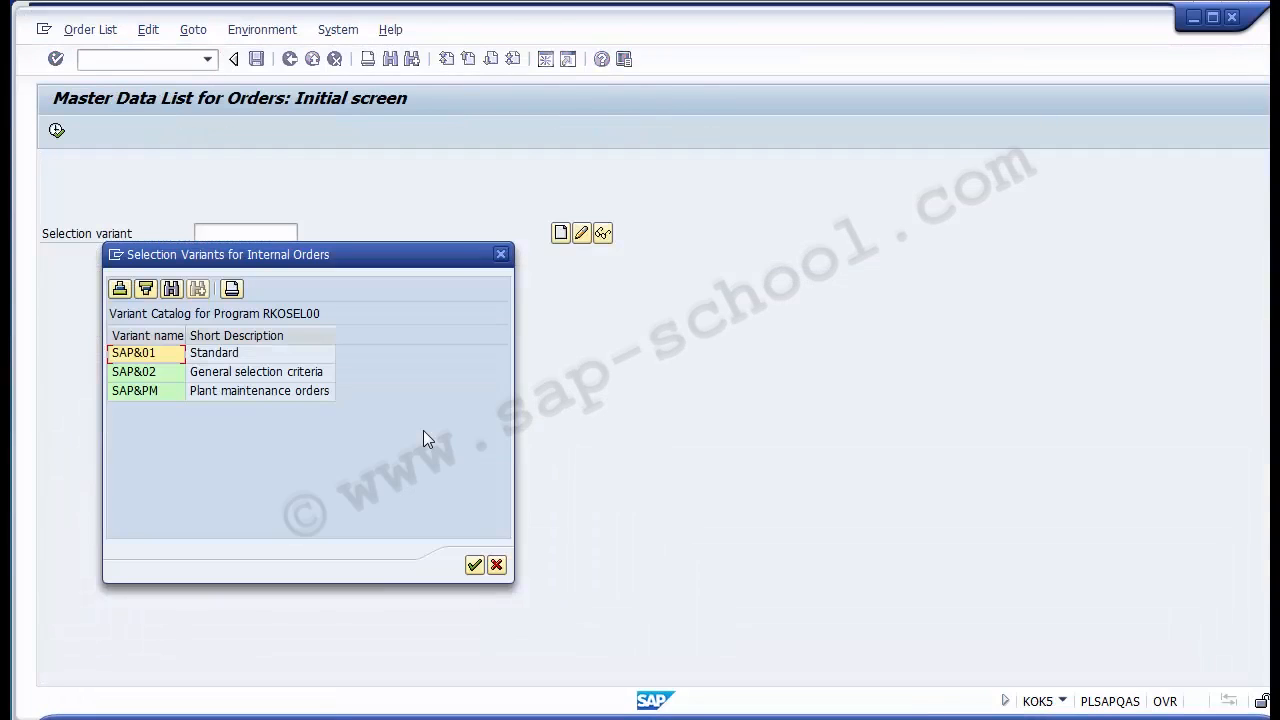
{"action": "double_click", "coordinate": [145, 356]}
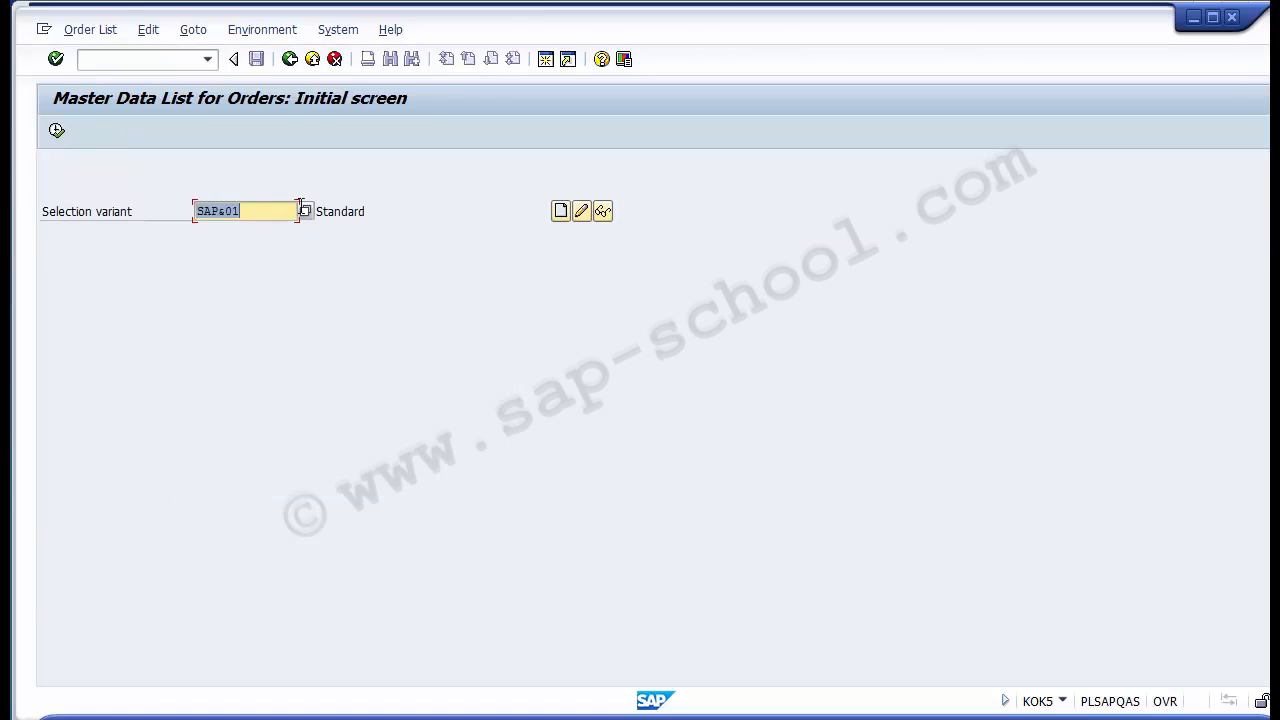
- Run the order master data list with the chosen variant, then leave the list and return to SAP Easy Access
{"action": "left_click", "coordinate": [56, 131]}
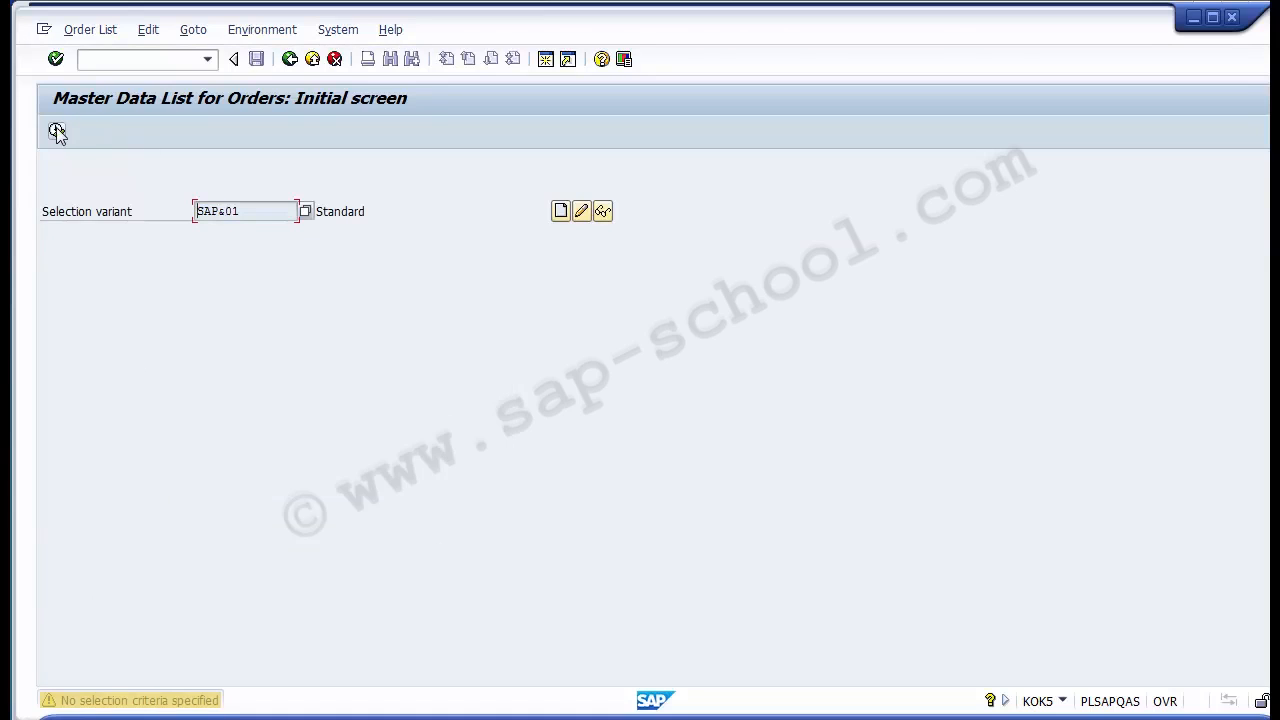
{"action": "key", "text": "Return"}
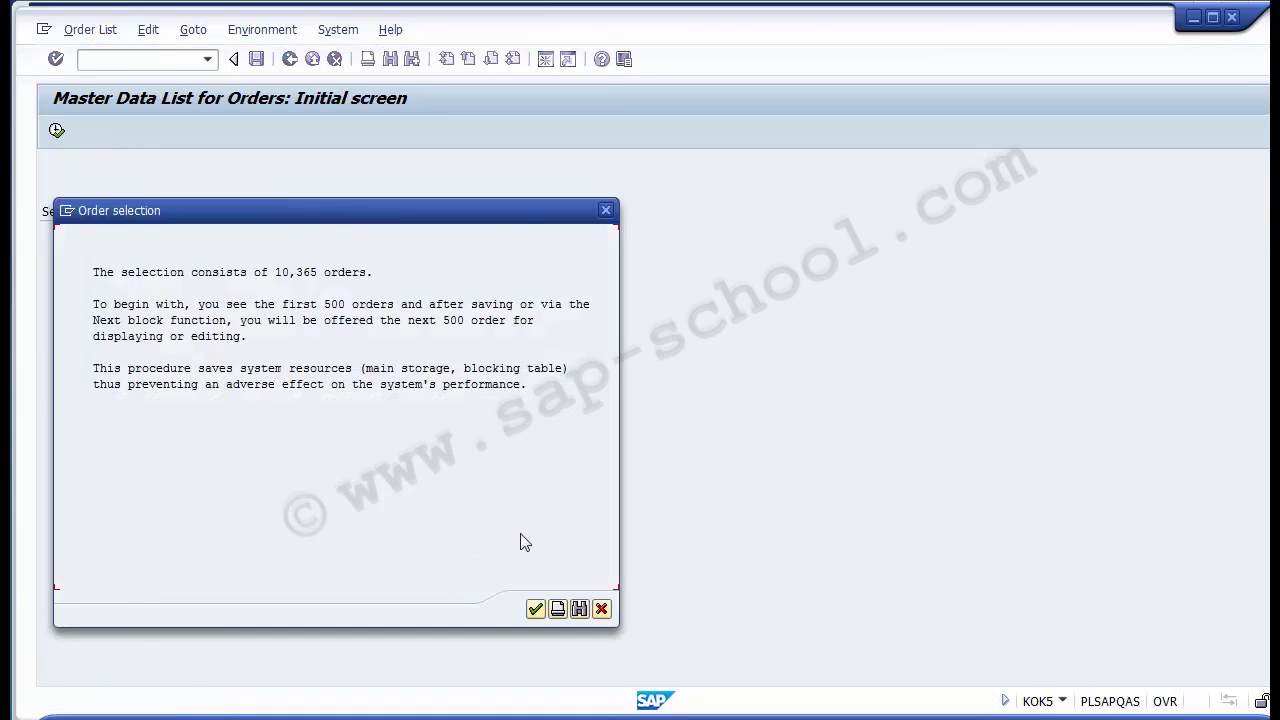
{"action": "left_click", "coordinate": [535, 609]}
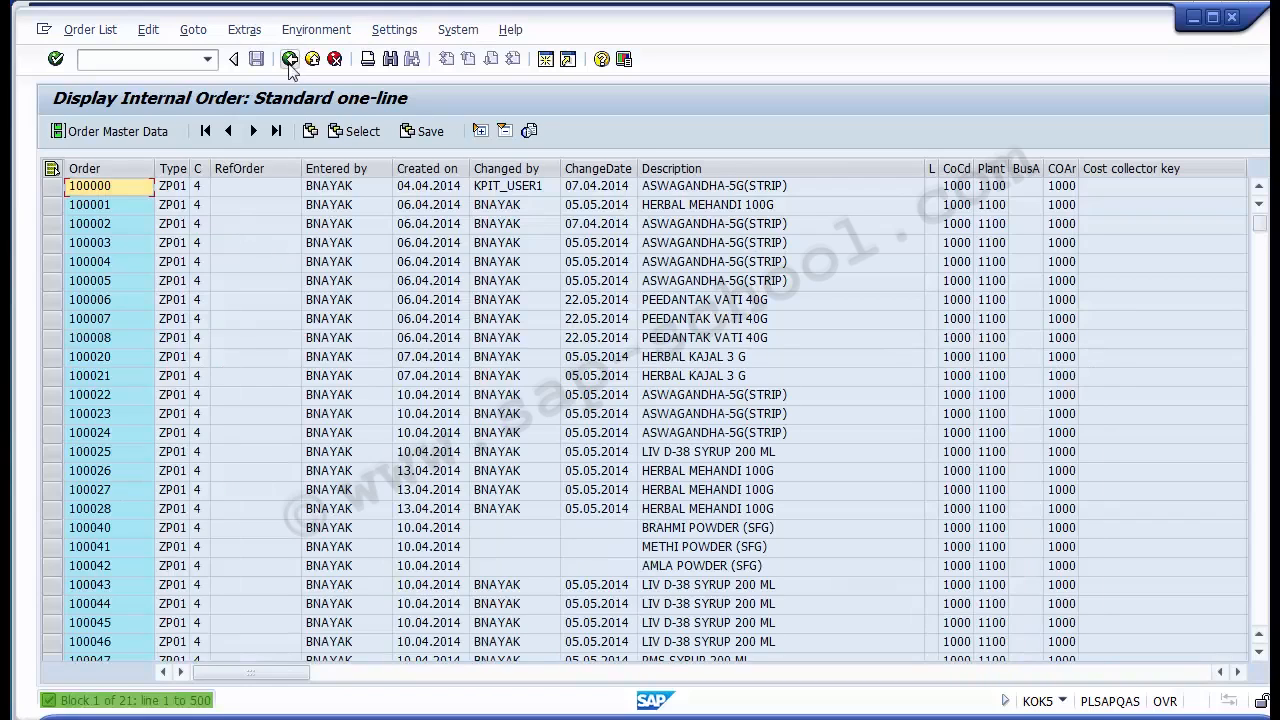
{"action": "left_click", "coordinate": [95, 222]}
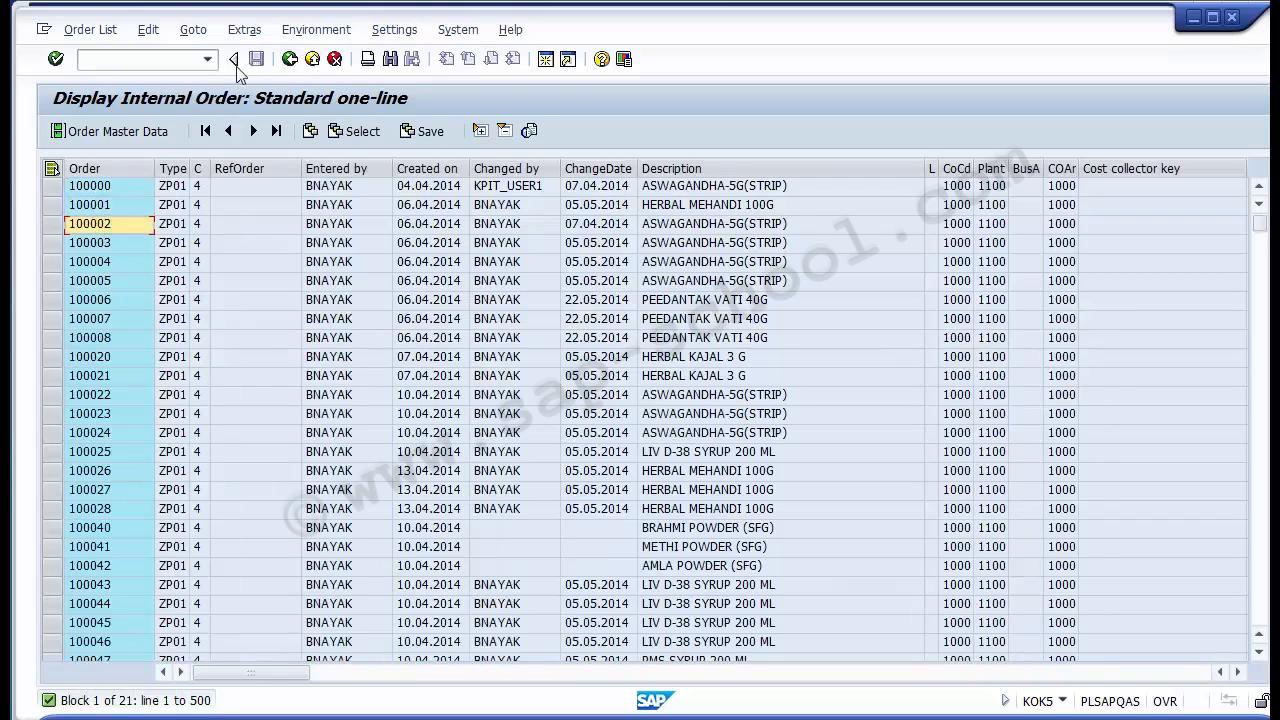
{"action": "left_click", "coordinate": [290, 59]}
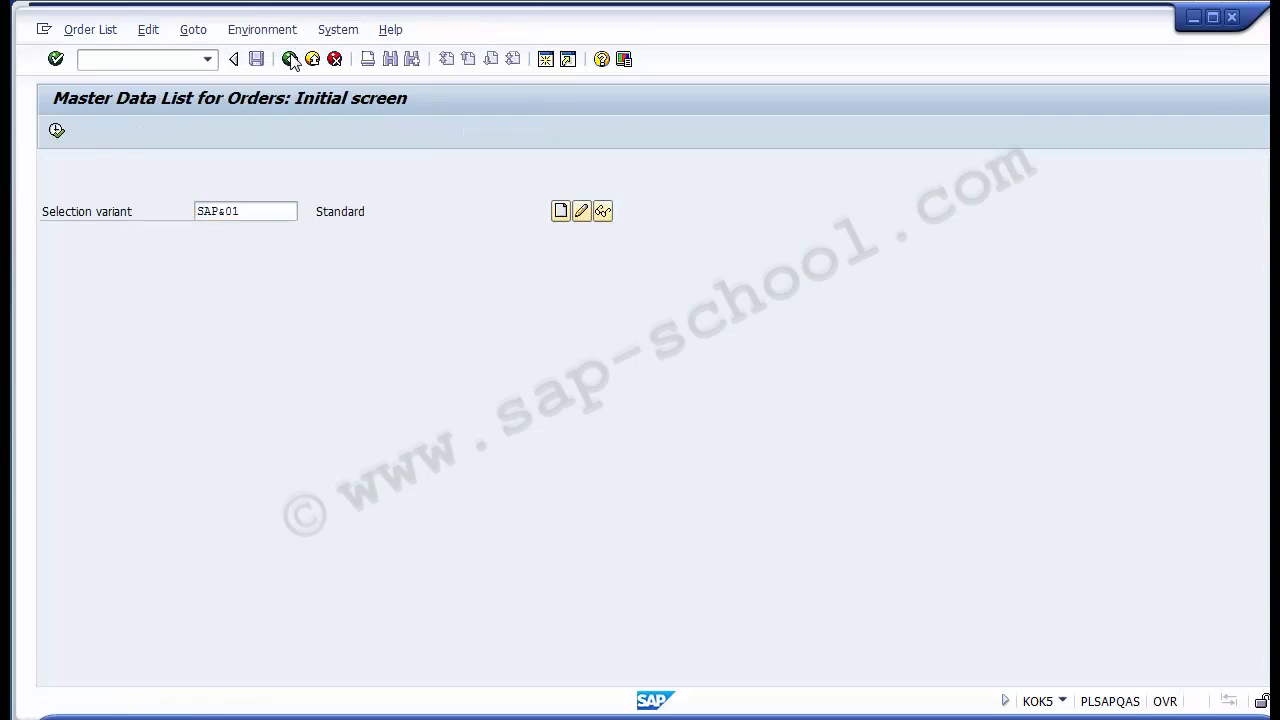
{"action": "left_click", "coordinate": [290, 59]}
- Restart transaction KOK5 and display the order master data list using the selection variant SAP&01
{"action": "key", "text": "Down"}
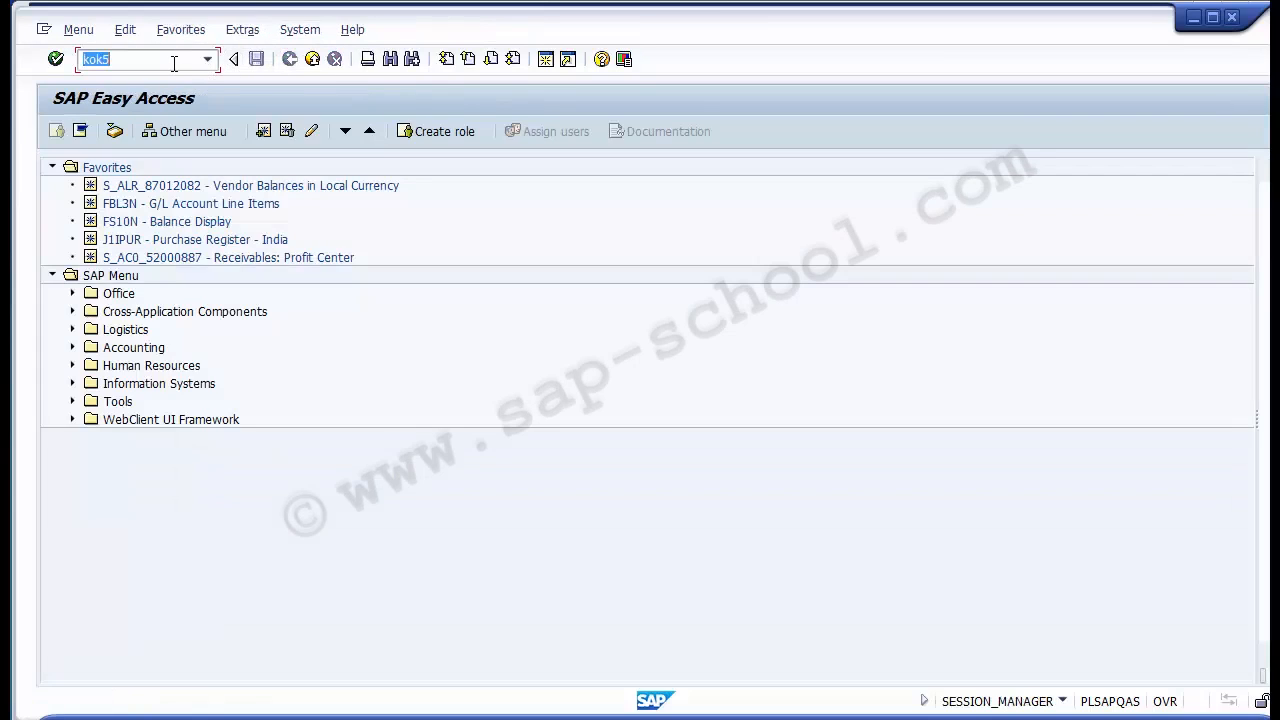
{"action": "key", "text": "Return"}
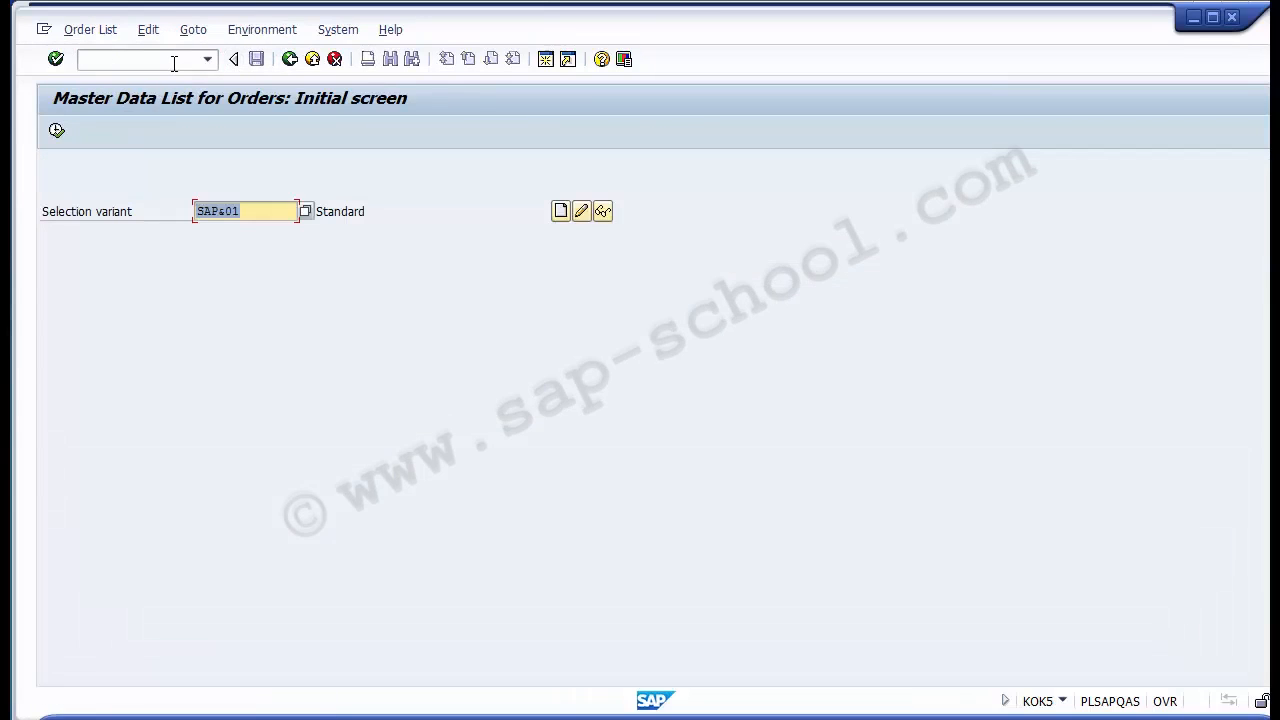
{"action": "left_click", "coordinate": [272, 213]}
{"action": "left_click_drag", "start_coordinate": [242, 213], "coordinate": [198, 212]}
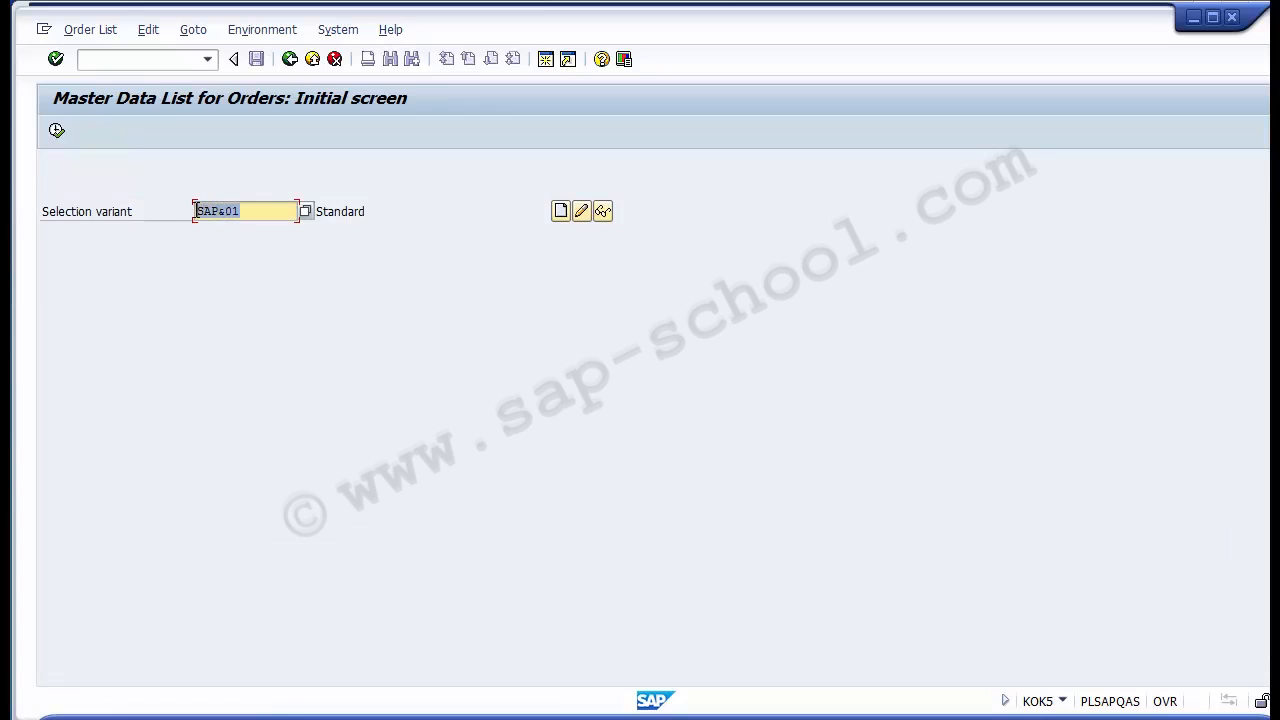
{"action": "left_click", "coordinate": [56, 131]}
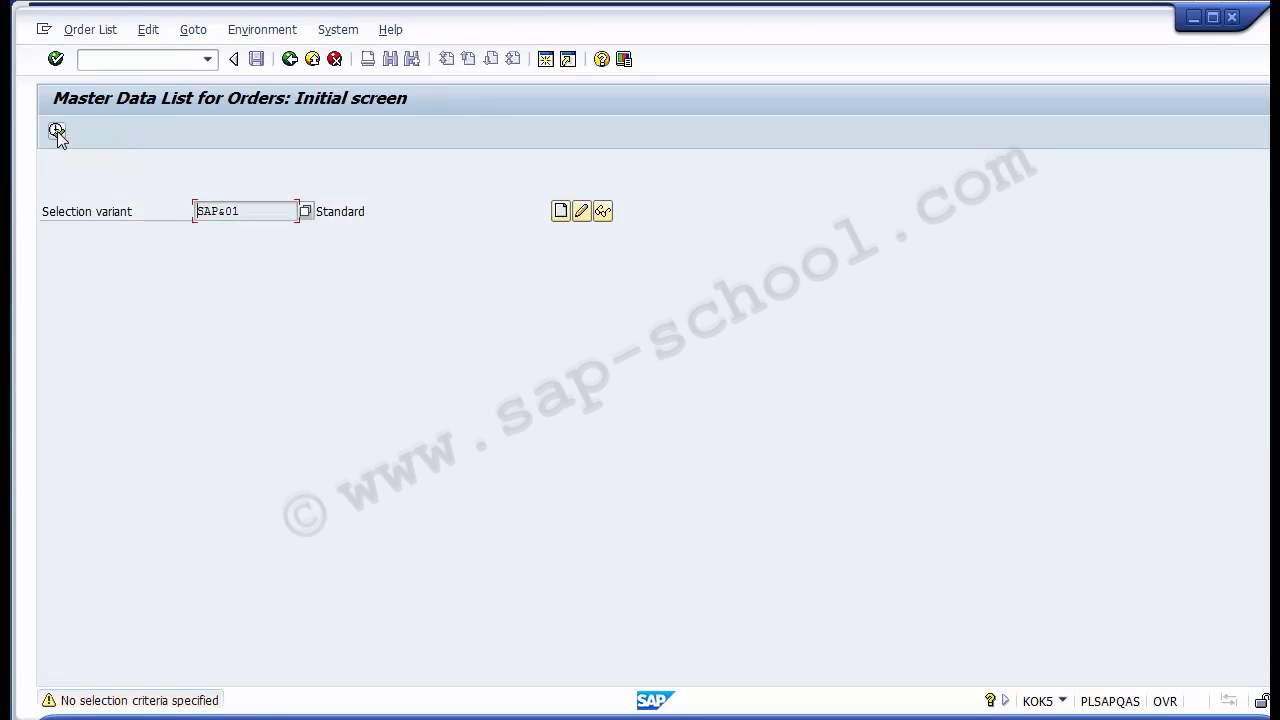
{"action": "left_click", "coordinate": [56, 131]}
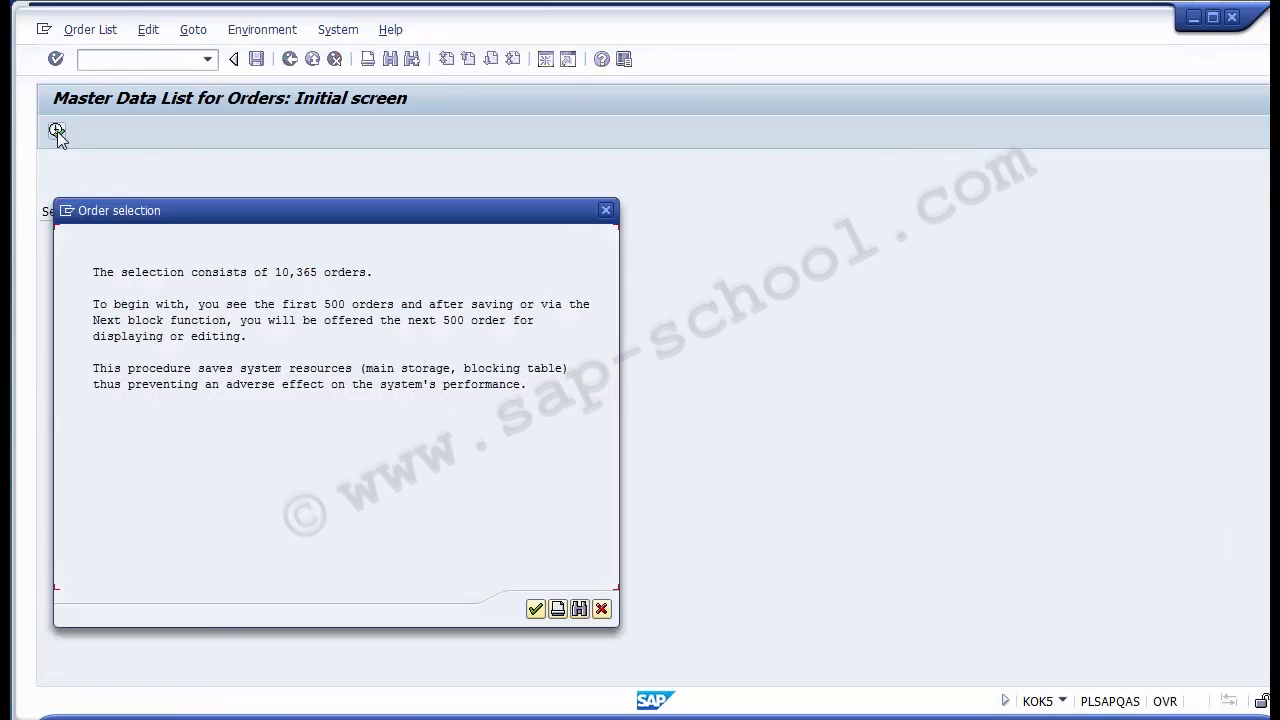
{"action": "left_click", "coordinate": [535, 610]}
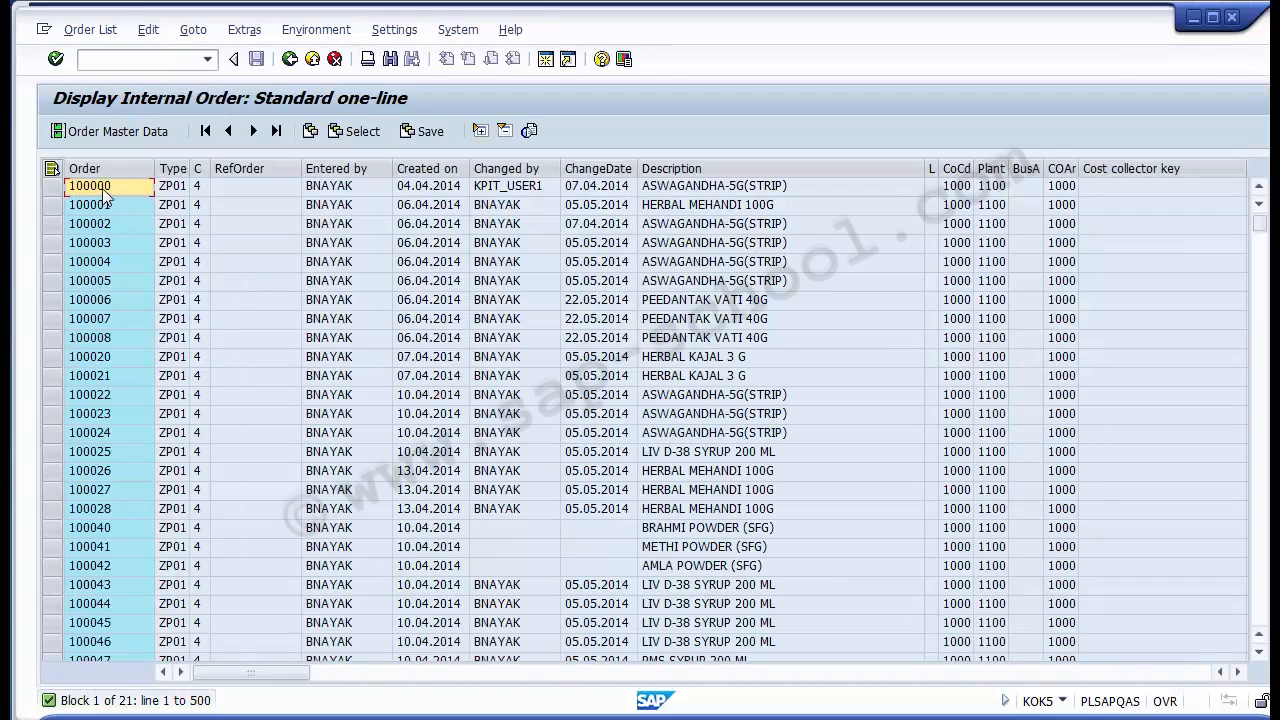
- Go down the Order column to review the orders in the first block of the list
{"action": "key", "text": "Down"}
{"action": "key", "text": "Down"}
{"action": "key", "text": "Down"}
{"action": "key", "text": "Down"}
{"action": "key", "text": "Down"}
{"action": "key", "text": "Down"}
{"action": "key", "text": "Down"}
{"action": "key", "text": "Down"}
{"action": "key", "text": "Down"}
{"action": "key", "text": "Down"}
{"action": "key", "text": "Down"}
{"action": "key", "text": "Down"}
{"action": "key", "text": "Down"}
{"action": "key", "text": "Down"}
{"action": "key", "text": "Down"}
{"action": "key", "text": "Down"}
{"action": "key", "text": "Down"}
{"action": "key", "text": "Down"}
{"action": "key", "text": "Down"}
{"action": "key", "text": "Down"}
- Check the first order's type, entry, creation, change and description columns in the master data list
{"action": "key", "text": "Tab"}
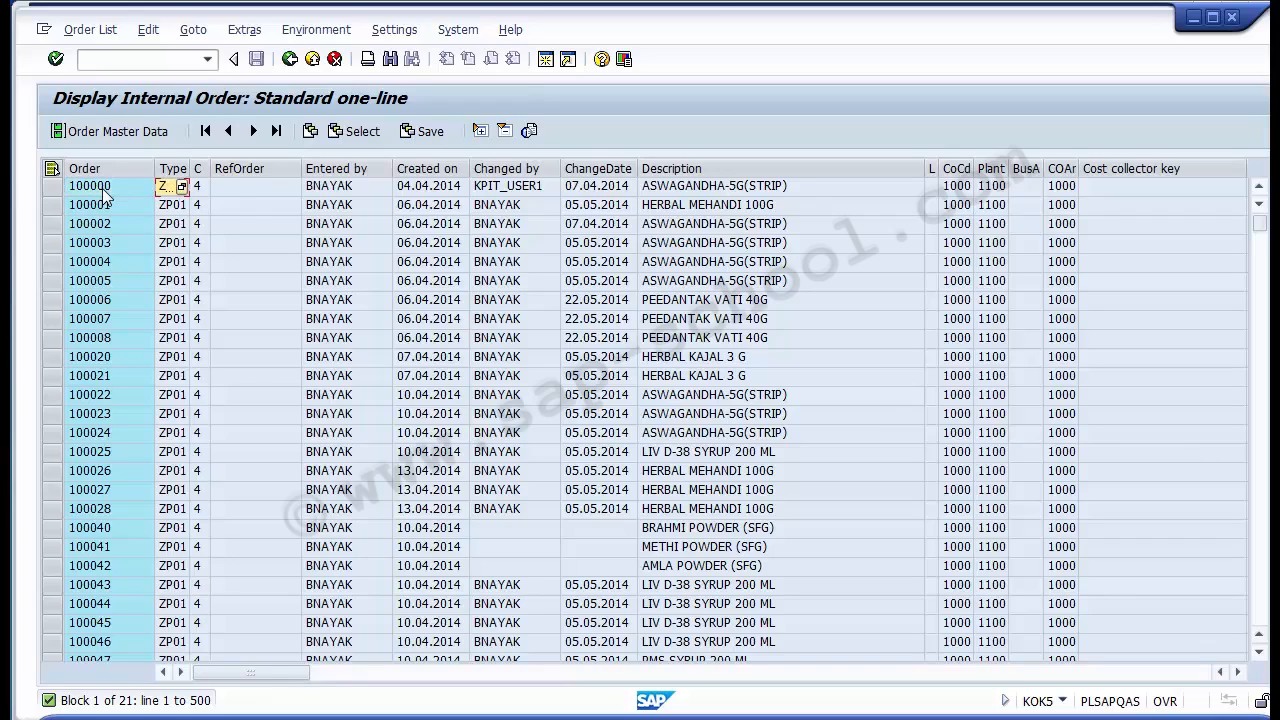
{"action": "key", "text": "Tab"}
{"action": "key", "text": "Tab"}
{"action": "key", "text": "Tab"}
{"action": "key", "text": "Tab"}
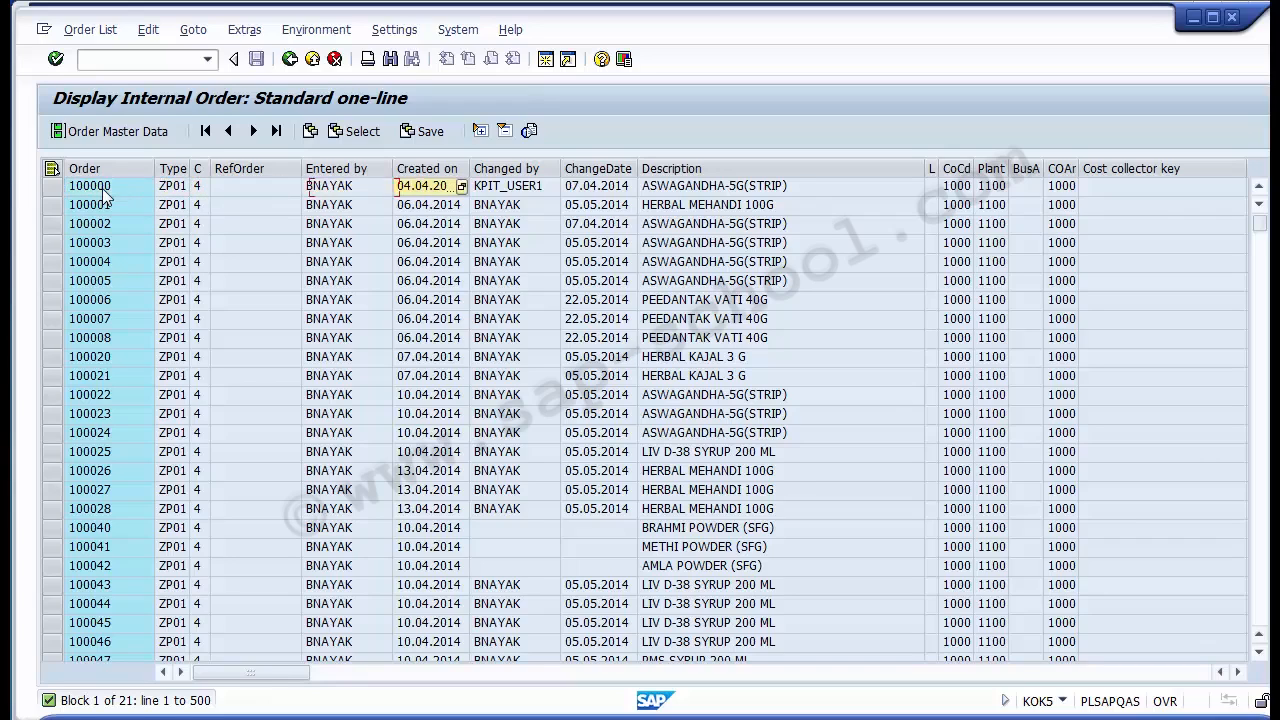
{"action": "key", "text": "shift+Tab"}
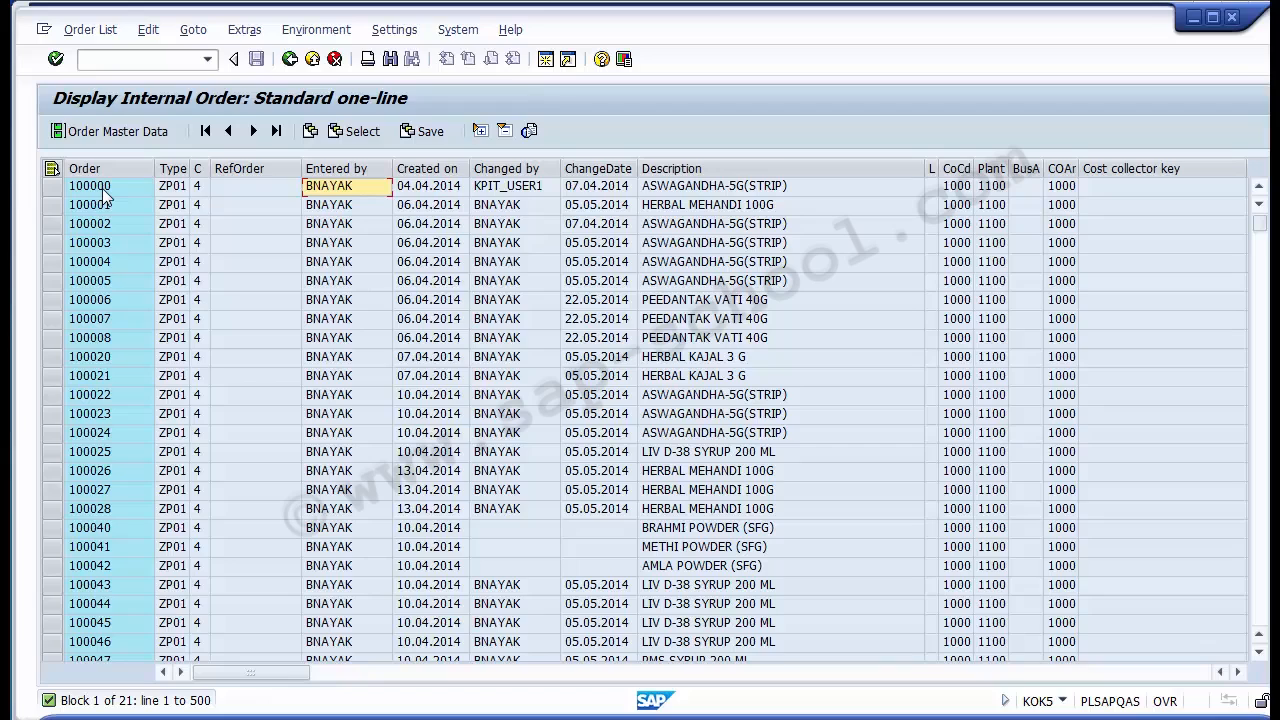
{"action": "key", "text": "Tab"}
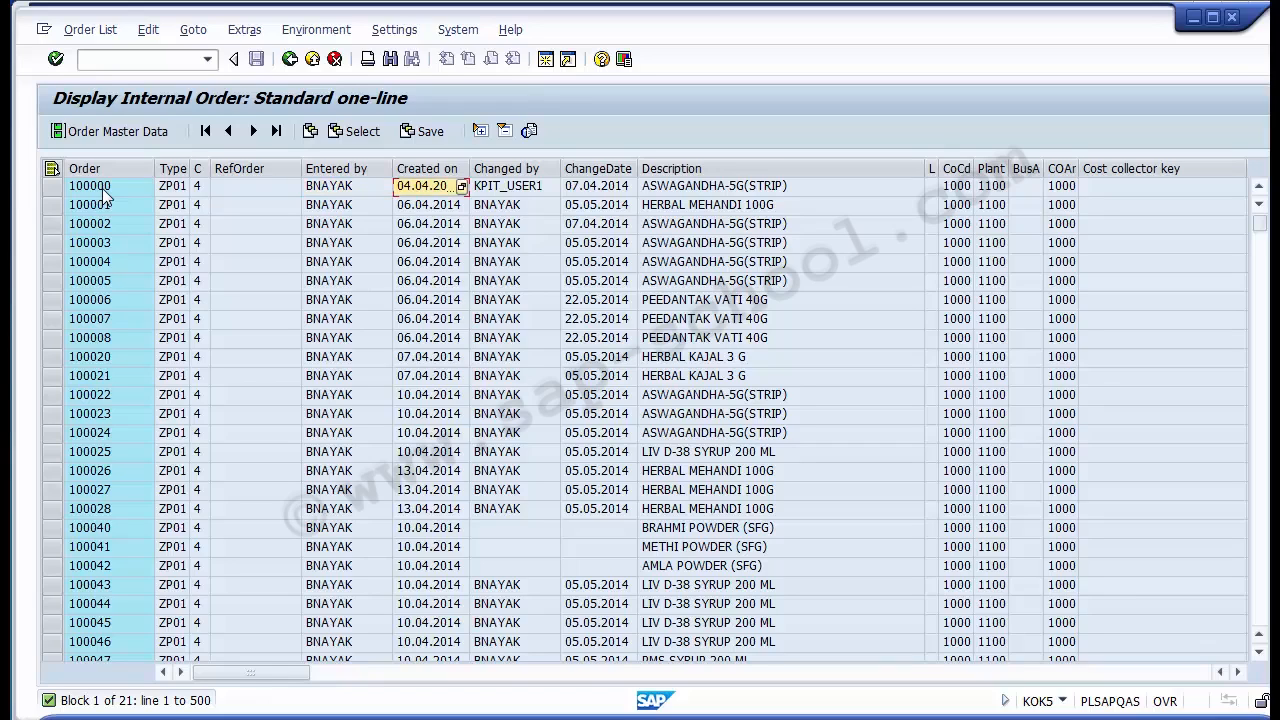
{"action": "key", "text": "Tab"}
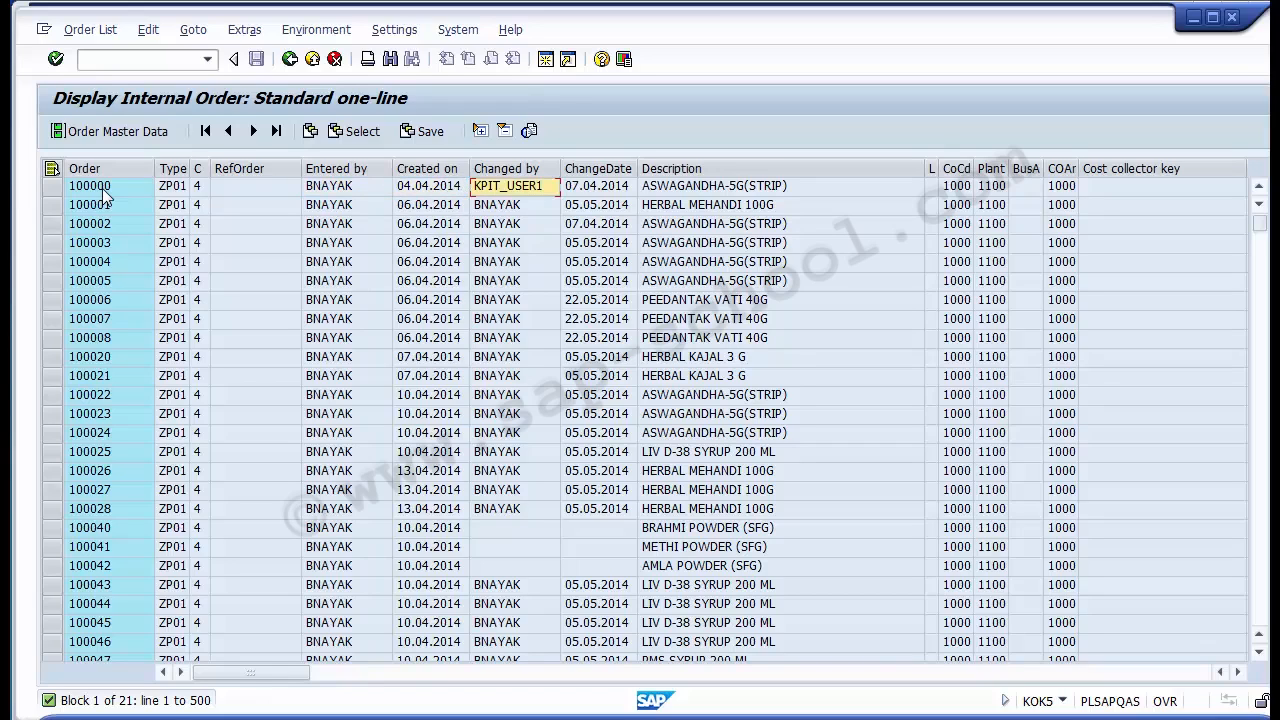
{"action": "key", "text": "Tab"}
{"action": "key", "text": "Tab"}
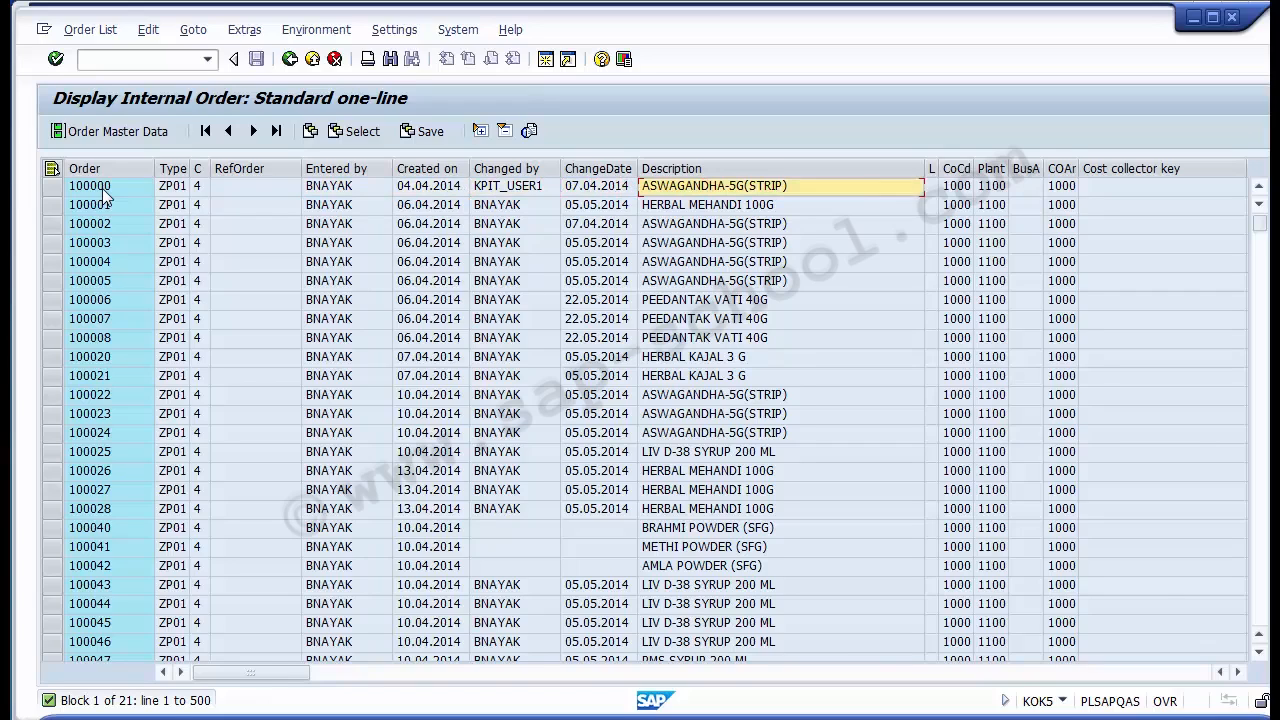
- Examine the first order's company code, plant, business area, controlling area, responsible cost center and location columns
{"action": "key", "text": "Tab"}
{"action": "key", "text": "Tab"}
{"action": "key", "text": "Tab"}
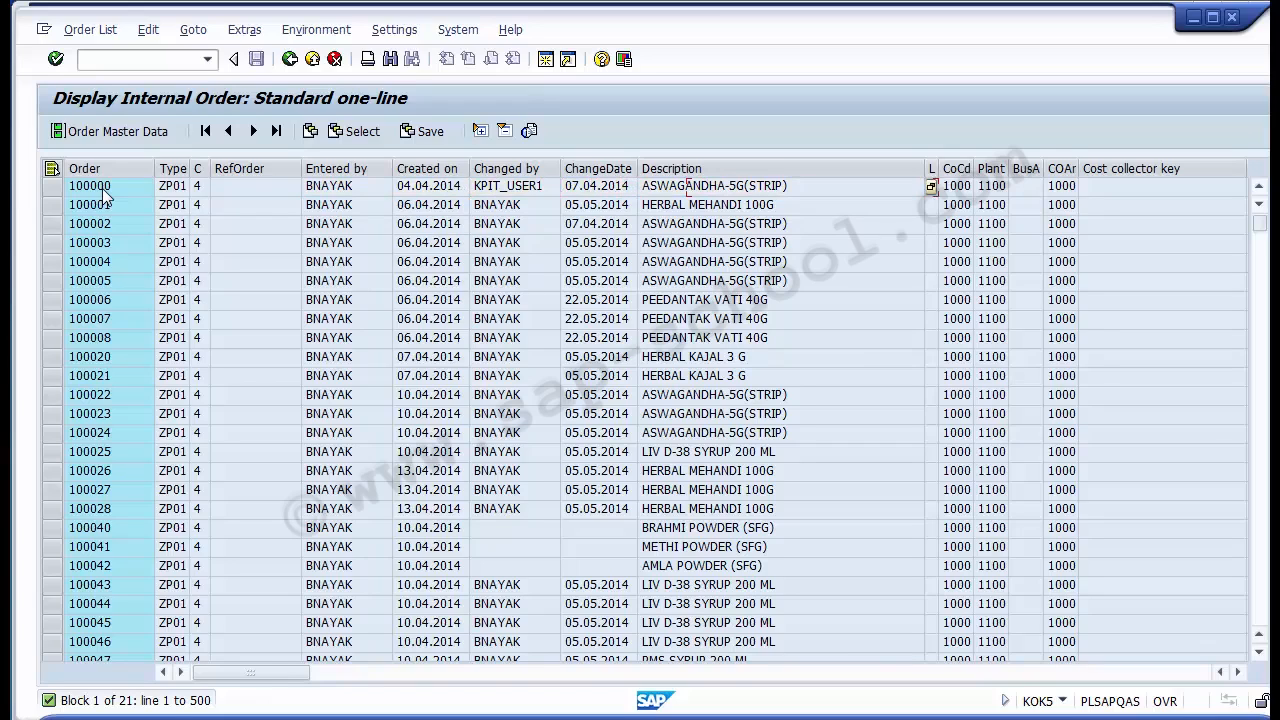
{"action": "key", "text": "Tab"}
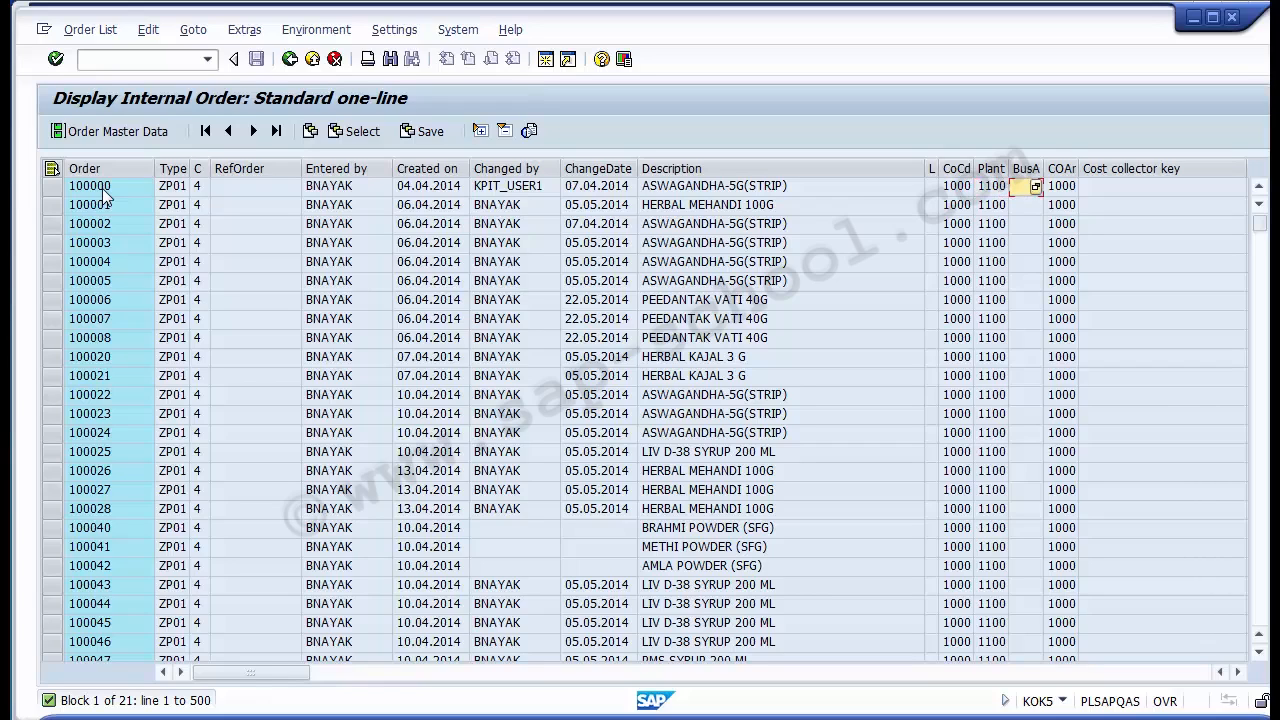
{"action": "key", "text": "Tab"}
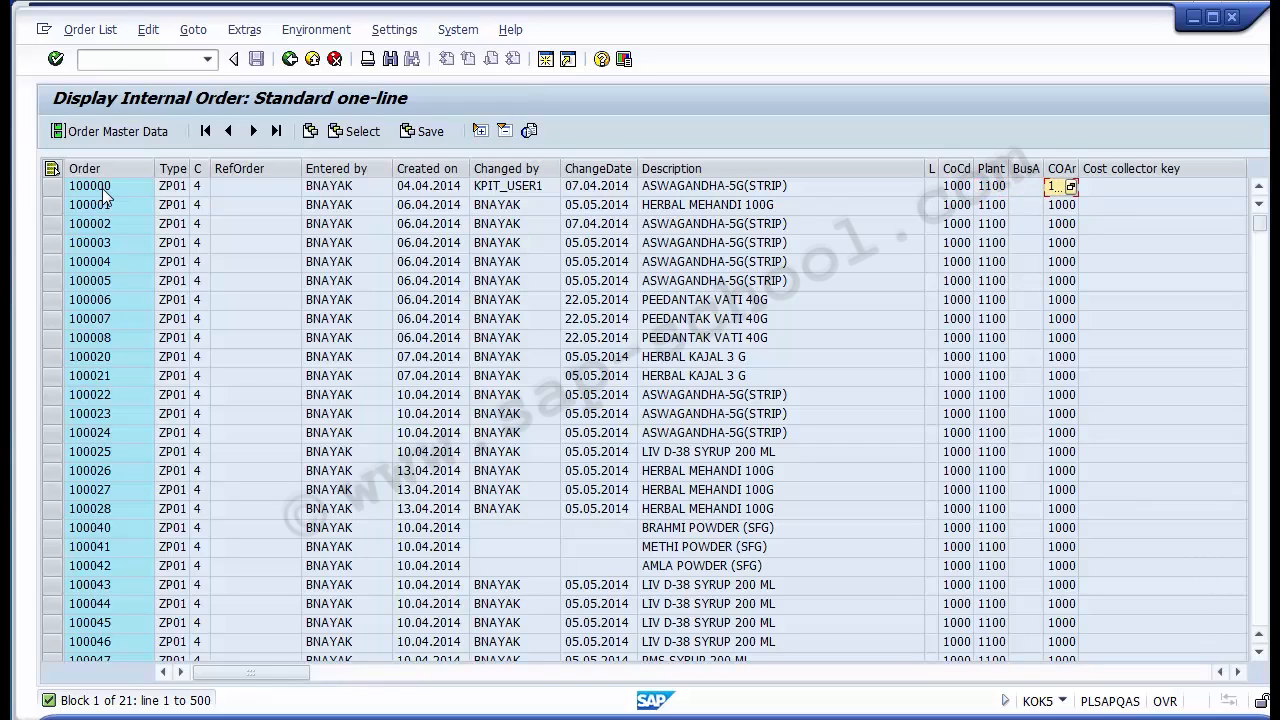
{"action": "key", "text": "Tab"}
{"action": "key", "text": "Tab"}
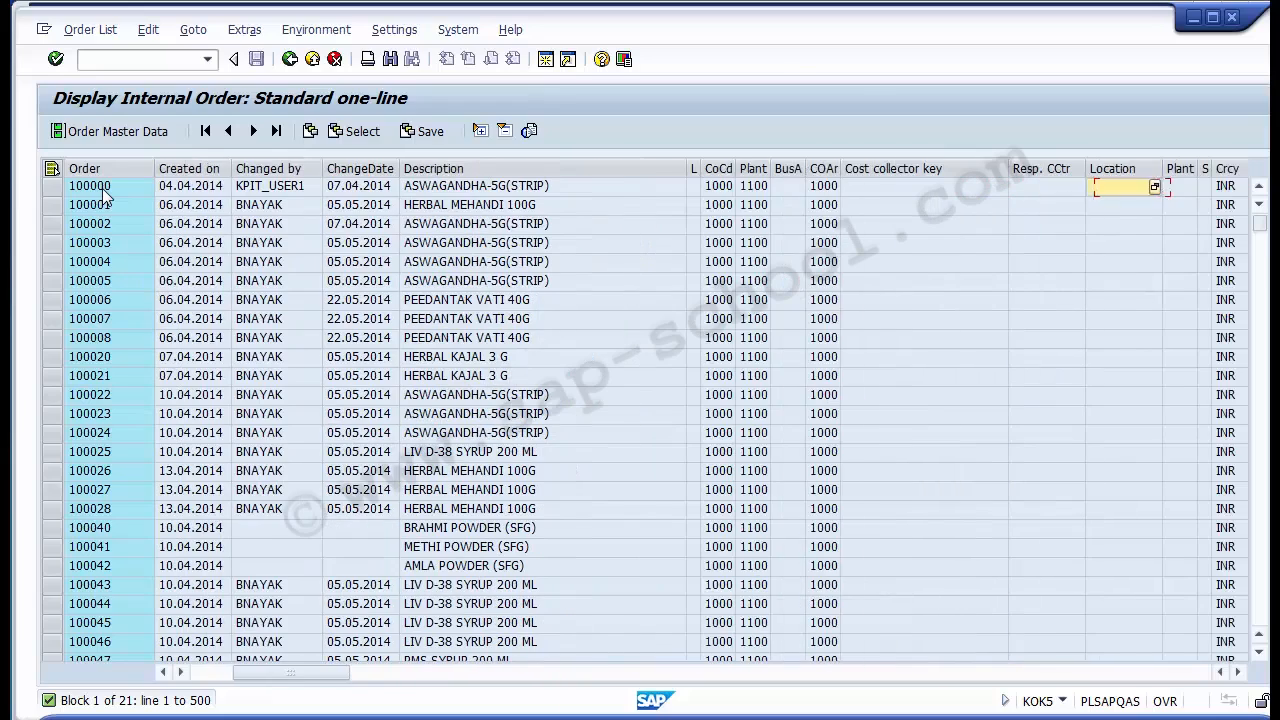
- Examine the first order's currency, status, planned and completion date, costing sheet and overhead key columns
{"action": "key", "text": "Tab"}
{"action": "key", "text": "Tab"}
{"action": "key", "text": "Tab"}
{"action": "key", "text": "Tab"}
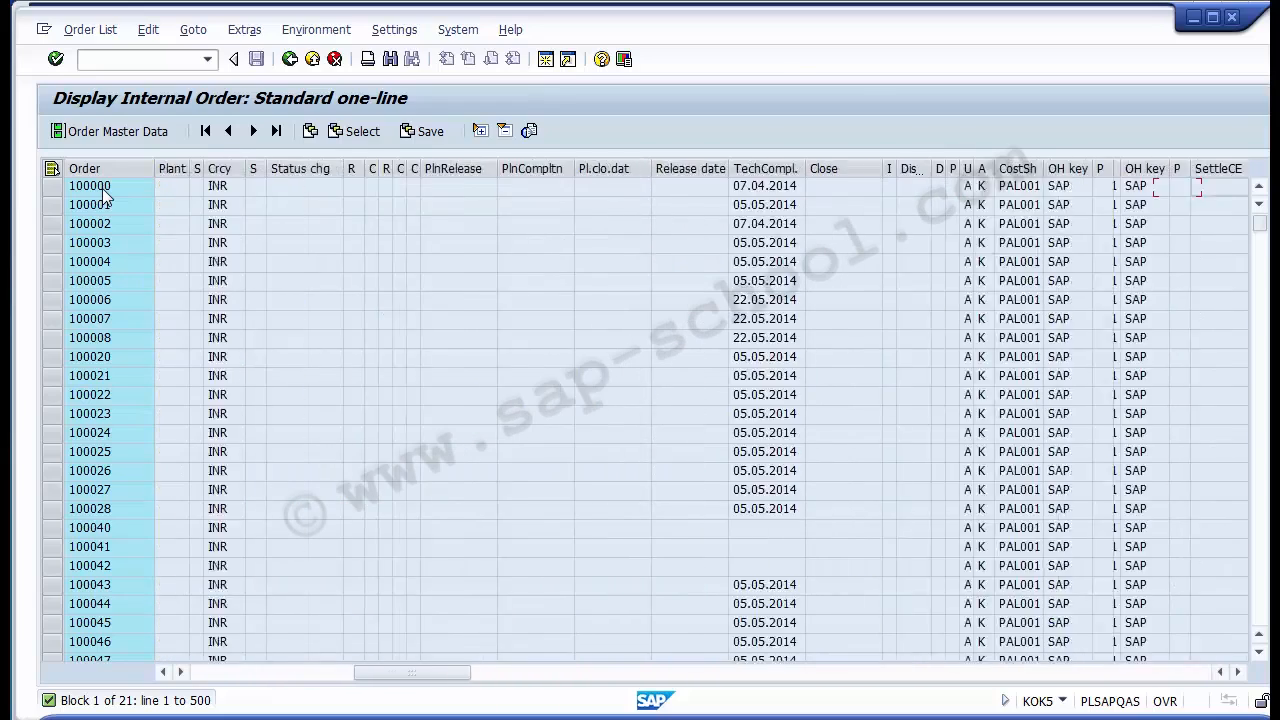
{"action": "key", "text": "Tab"}
{"action": "key", "text": "Tab"}
{"action": "key", "text": "Tab"}
{"action": "key", "text": "Tab"}
{"action": "key", "text": "shift+Tab"}
{"action": "key", "text": "shift+Tab"}
{"action": "key", "text": "shift+Tab"}
{"action": "key", "text": "shift+Tab"}
{"action": "key", "text": "shift+Tab"}
{"action": "key", "text": "shift+Tab"}
{"action": "key", "text": "shift+Tab"}
{"action": "key", "text": "shift+Tab"}
{"action": "key", "text": "shift+Tab"}
{"action": "key", "text": "shift+Tab"}
{"action": "key", "text": "shift+Tab"}
{"action": "key", "text": "shift+Tab"}
{"action": "key", "text": "shift+Tab"}
{"action": "key", "text": "Tab"}
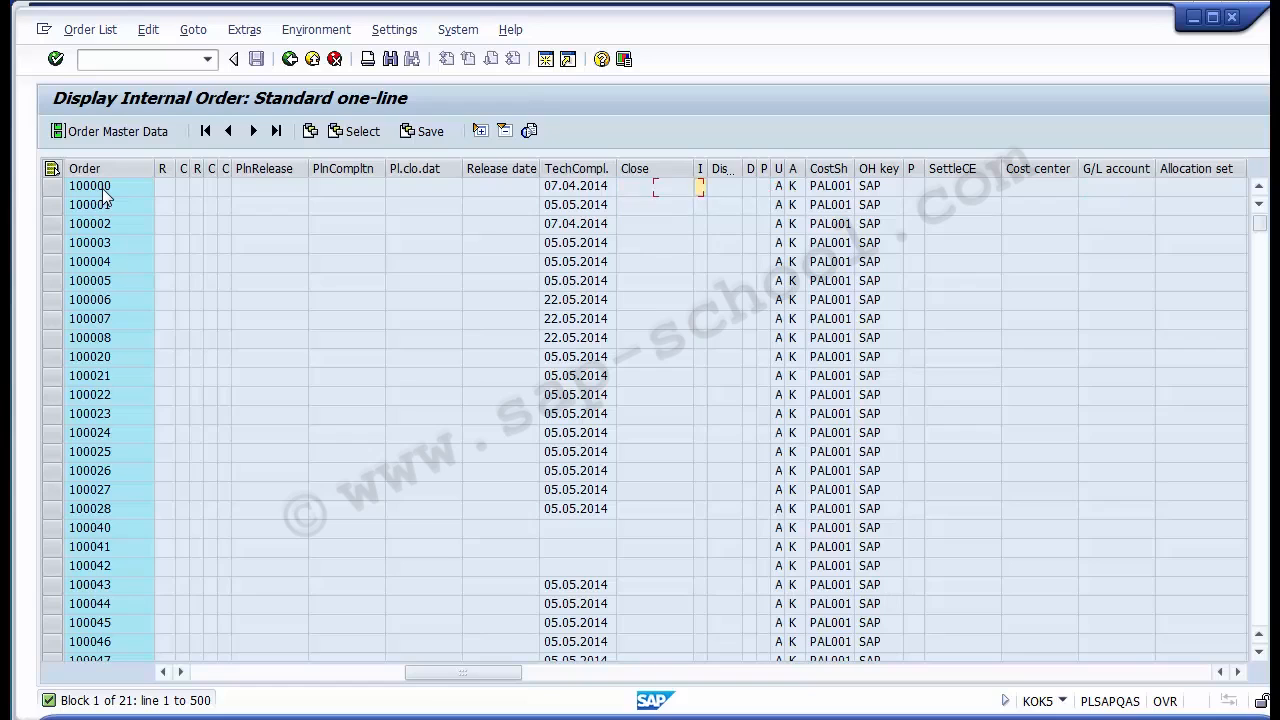
- Examine the remaining columns from settlement cost element through results analysis key, sales order and requesting cost center
{"action": "key", "text": "Tab"}
{"action": "key", "text": "Tab"}
{"action": "key", "text": "Tab"}
{"action": "key", "text": "Tab"}
{"action": "key", "text": "Tab"}
{"action": "key", "text": "Tab"}
{"action": "key", "text": "Tab"}
{"action": "key", "text": "Tab"}
{"action": "key", "text": "Tab"}
{"action": "key", "text": "Tab"}
{"action": "key", "text": "Tab"}
{"action": "key", "text": "Tab"}
{"action": "key", "text": "Tab"}
{"action": "key", "text": "Tab"}
{"action": "key", "text": "Tab"}
{"action": "key", "text": "Tab"}
{"action": "key", "text": "Tab"}
{"action": "key", "text": "Tab"}
{"action": "key", "text": "Tab"}
{"action": "key", "text": "Tab"}
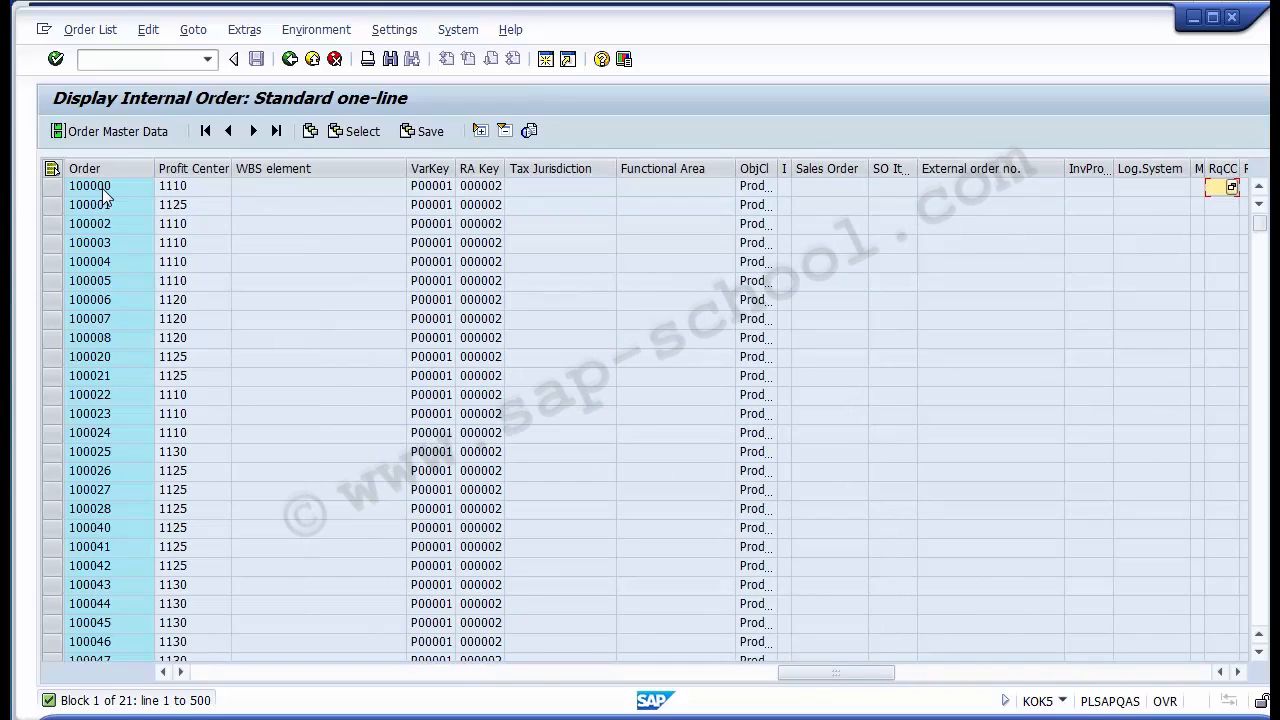
- Return to the Profit Center column and review the profit centers assigned to the orders, ending on the first order
{"action": "key", "text": "shift+Tab"}
{"action": "key", "text": "shift+Tab"}
{"action": "key", "text": "shift+Tab"}
{"action": "key", "text": "shift+Tab"}
{"action": "key", "text": "shift+Tab"}
{"action": "key", "text": "shift+Tab"}
{"action": "key", "text": "shift+Tab"}
{"action": "key", "text": "shift+Tab"}
{"action": "key", "text": "shift+Tab"}
{"action": "key", "text": "shift+Tab"}
{"action": "key", "text": "shift+Tab"}
{"action": "key", "text": "shift+Tab"}
{"action": "key", "text": "shift+Tab"}
{"action": "key", "text": "shift+Tab"}
{"action": "key", "text": "shift+Tab"}
{"action": "key", "text": "shift+Tab"}
{"action": "key", "text": "shift+Tab"}
{"action": "key", "text": "shift+Tab"}
{"action": "key", "text": "Tab"}
{"action": "key", "text": "Tab"}
{"action": "key", "text": "Tab"}
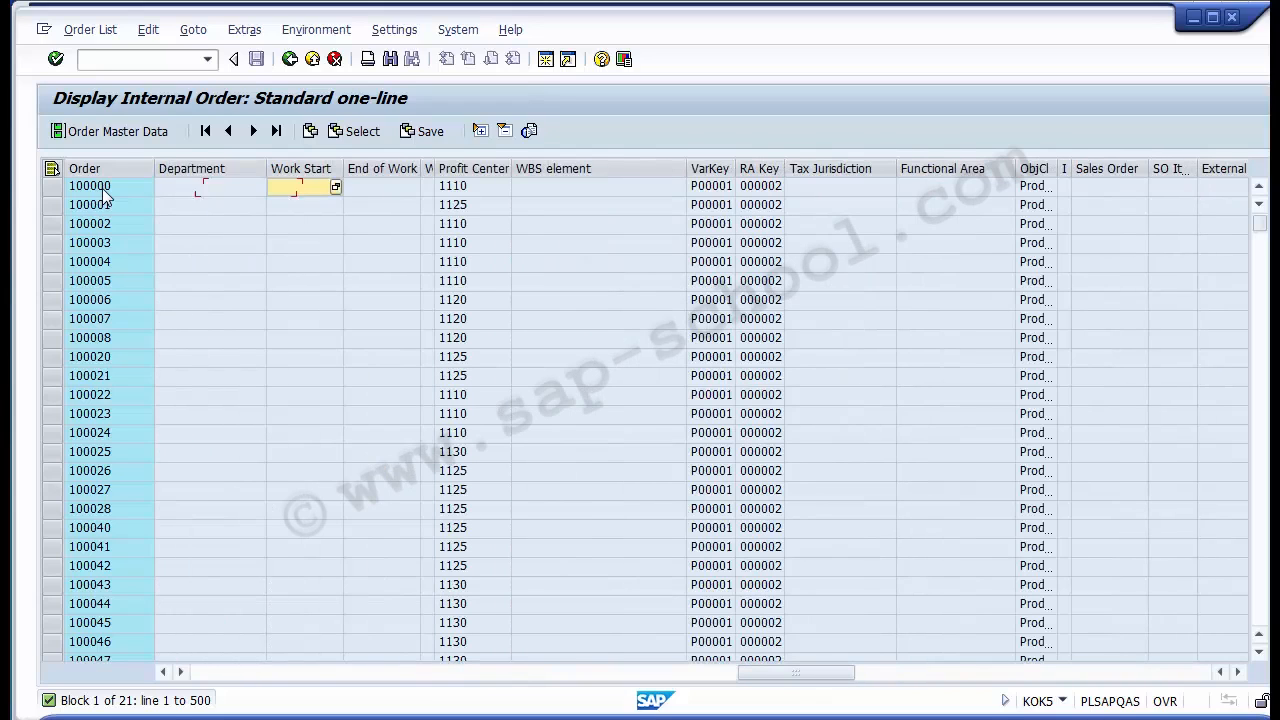
{"action": "key", "text": "Tab"}
{"action": "key", "text": "Down"}
{"action": "key", "text": "Down"}
{"action": "key", "text": "Down"}
{"action": "key", "text": "Down"}
{"action": "key", "text": "Down"}
{"action": "key", "text": "Down"}
{"action": "key", "text": "Down"}
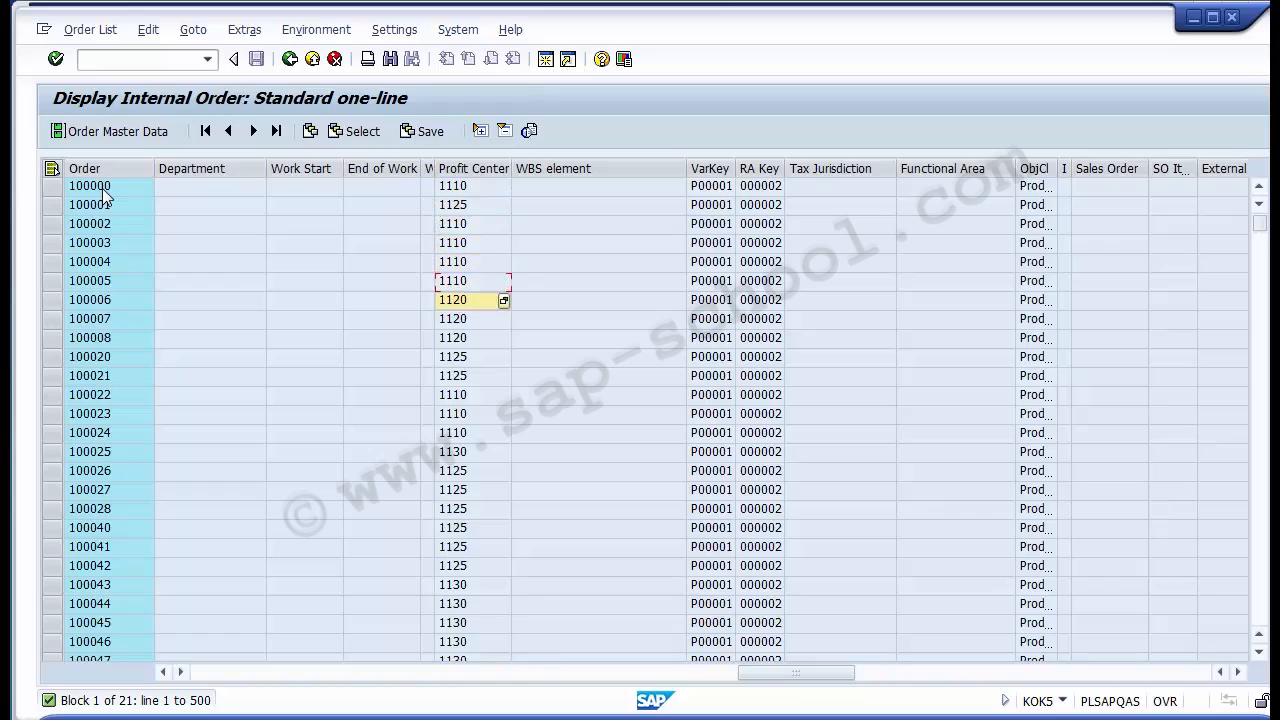
{"action": "key", "text": "Down"}
{"action": "key", "text": "Down"}
{"action": "key", "text": "Down"}
{"action": "key", "text": "Down"}
{"action": "key", "text": "Up"}
{"action": "key", "text": "Up"}
{"action": "key", "text": "Up"}
{"action": "key", "text": "Up"}
{"action": "key", "text": "Up"}
{"action": "key", "text": "Up"}
{"action": "key", "text": "Up"}
{"action": "key", "text": "Up"}
{"action": "key", "text": "Up"}
{"action": "key", "text": "Up"}
{"action": "key", "text": "Up"}
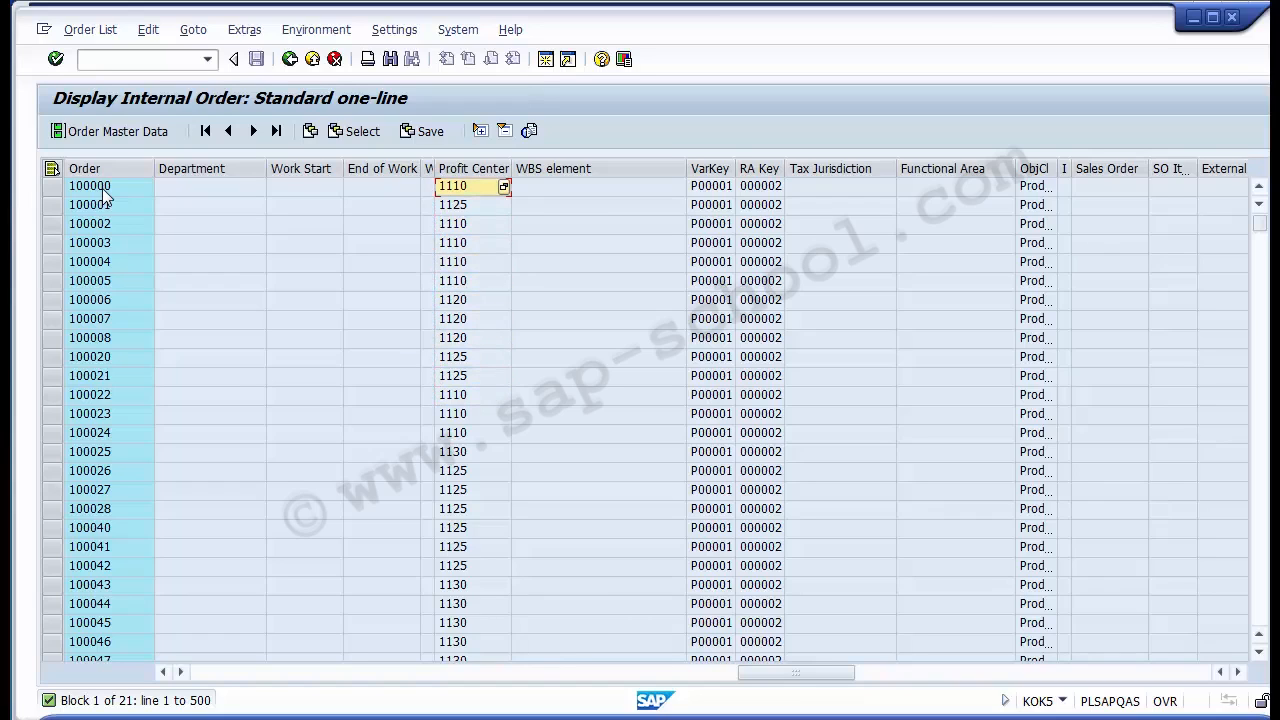
- Review the first order's columns from Profit Center back through costing sheet, technical completion and release dates to the status change date
{"action": "key", "text": "Left"}
{"action": "key", "text": "Left"}
{"action": "key", "text": "Left"}
{"action": "key", "text": "Left"}
{"action": "key", "text": "Left"}
{"action": "key", "text": "Left"}
{"action": "key", "text": "Left"}
{"action": "key", "text": "Left"}
{"action": "key", "text": "Left"}
{"action": "key", "text": "Left"}
{"action": "key", "text": "Left"}
{"action": "key", "text": "Left"}
{"action": "key", "text": "Left"}
{"action": "key", "text": "Left"}
{"action": "key", "text": "Left"}
{"action": "key", "text": "Left"}
{"action": "key", "text": "Left"}
{"action": "key", "text": "Left"}
{"action": "key", "text": "Left"}
{"action": "key", "text": "Left"}
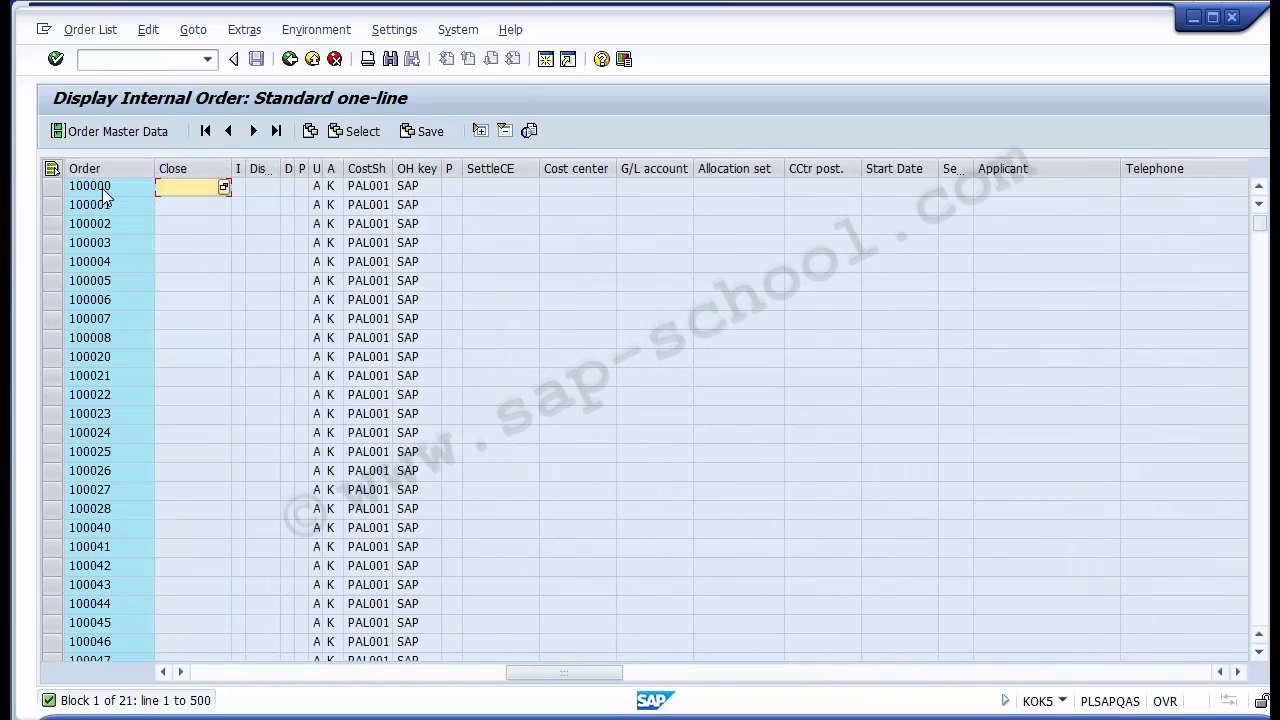
{"action": "key", "text": "Left"}
{"action": "key", "text": "Left"}
{"action": "key", "text": "Left"}
{"action": "key", "text": "Left"}
{"action": "key", "text": "Left"}
{"action": "key", "text": "Left"}
{"action": "key", "text": "Left"}
{"action": "key", "text": "Left"}
{"action": "key", "text": "Left"}
{"action": "key", "text": "Left"}
{"action": "key", "text": "Left"}
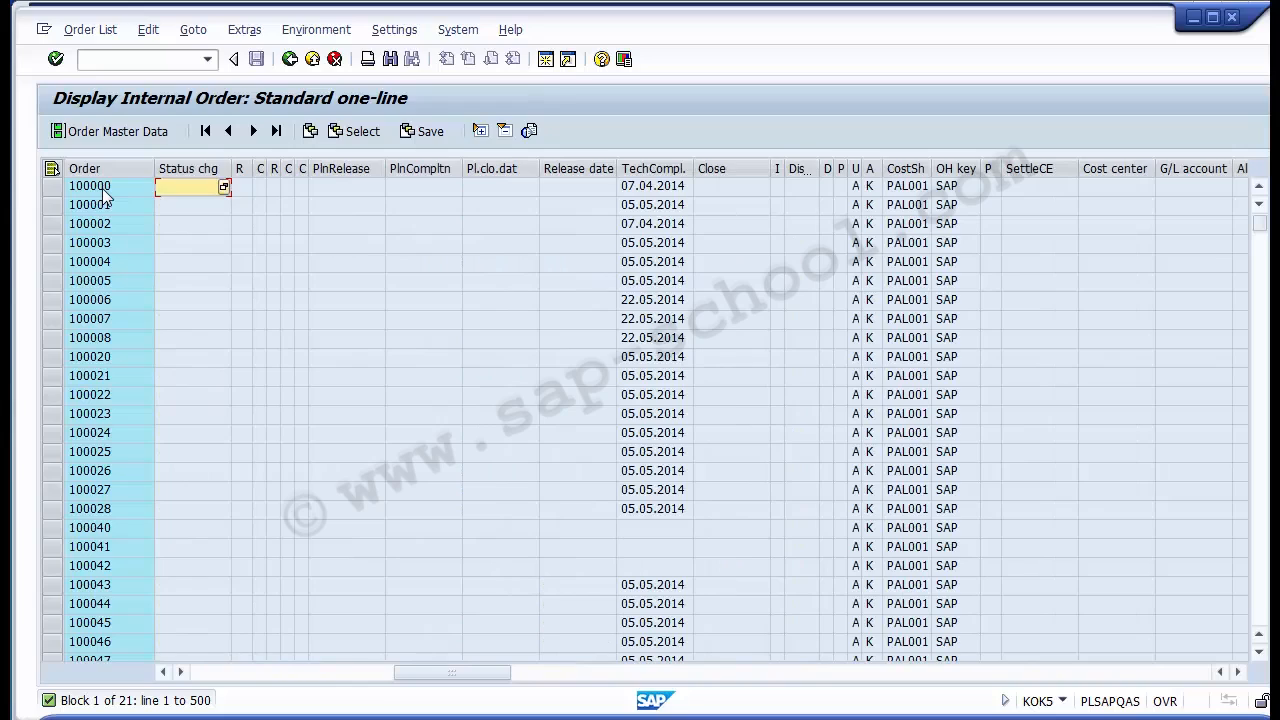
- Review the first order's columns from status change date onward through system status to the User Status column
{"action": "key", "text": "Right"}
{"action": "key", "text": "Right"}
{"action": "key", "text": "Right"}
{"action": "key", "text": "Right"}
{"action": "key", "text": "Right"}
{"action": "key", "text": "Right"}
{"action": "key", "text": "Right"}
{"action": "key", "text": "Right"}
{"action": "key", "text": "Right"}
{"action": "key", "text": "Right"}
{"action": "key", "text": "Right"}
{"action": "key", "text": "Right"}
{"action": "key", "text": "Right"}
{"action": "key", "text": "Right"}
{"action": "key", "text": "Right"}
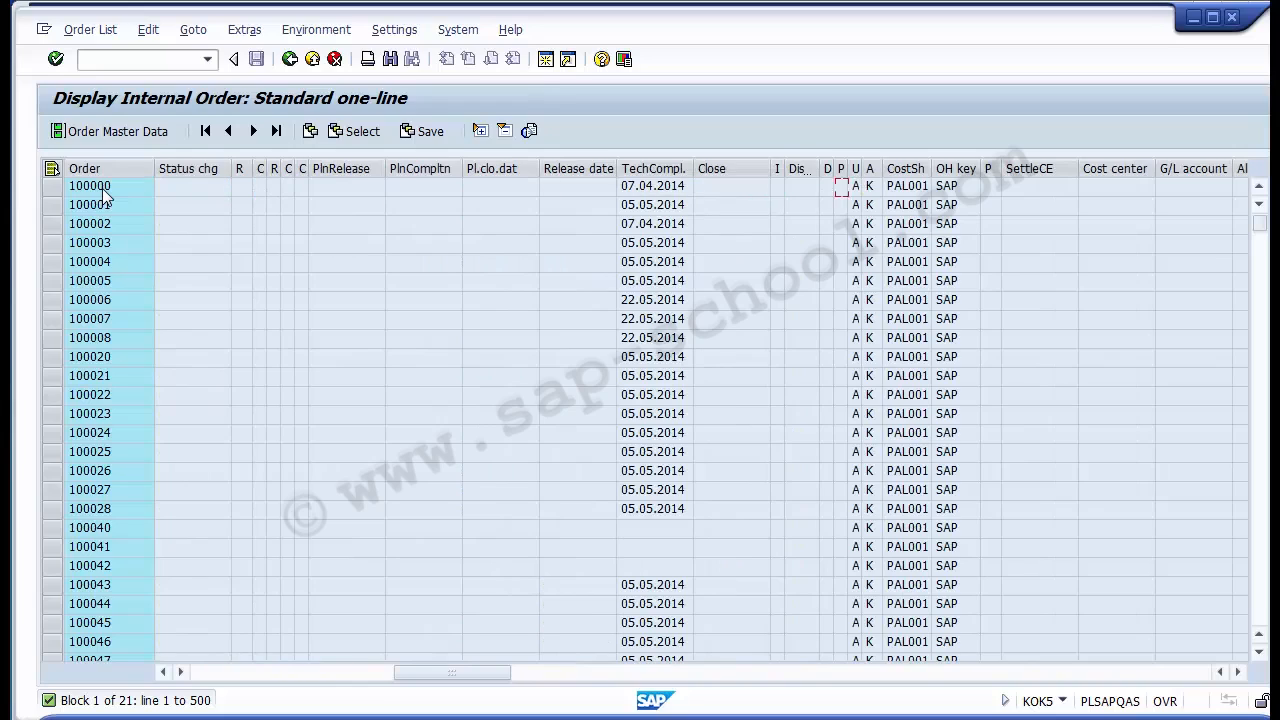
{"action": "key", "text": "Right"}
{"action": "key", "text": "Right"}
{"action": "key", "text": "Right"}
{"action": "key", "text": "Right"}
{"action": "key", "text": "Right"}
{"action": "key", "text": "Right"}
{"action": "key", "text": "Right"}
{"action": "key", "text": "Right"}
{"action": "key", "text": "Right"}
{"action": "key", "text": "Right"}
{"action": "key", "text": "Right"}
{"action": "key", "text": "Right"}
{"action": "key", "text": "Right"}
{"action": "key", "text": "Right"}
{"action": "key", "text": "Right"}
{"action": "key", "text": "Right"}
{"action": "key", "text": "Right"}
{"action": "key", "text": "Right"}
{"action": "key", "text": "Right"}
{"action": "key", "text": "Right"}
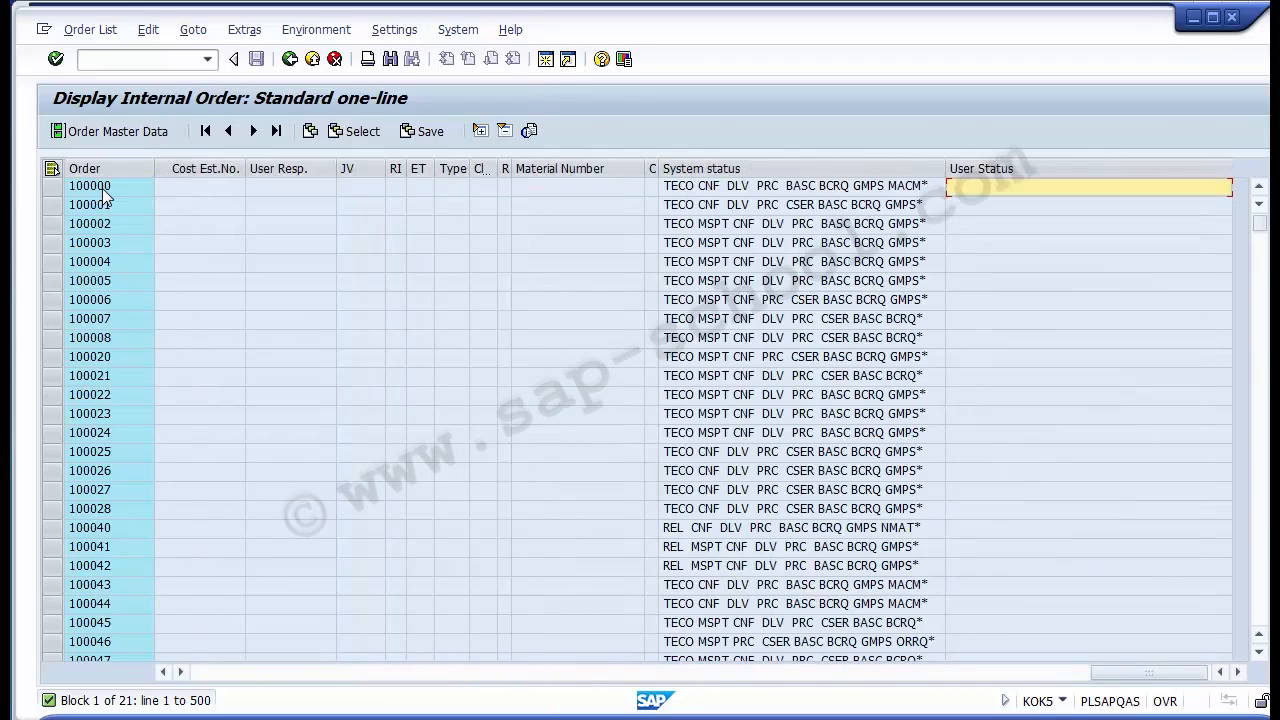
- Go back through the first order's columns from User Status to the Order number column at the start of the list
{"action": "key", "text": "Left"}
{"action": "key", "text": "Left"}
{"action": "key", "text": "Left"}
{"action": "key", "text": "Left"}
{"action": "key", "text": "Left"}
{"action": "key", "text": "Left"}
{"action": "key", "text": "Left"}
{"action": "key", "text": "Left"}
{"action": "key", "text": "Left"}
{"action": "key", "text": "Left"}
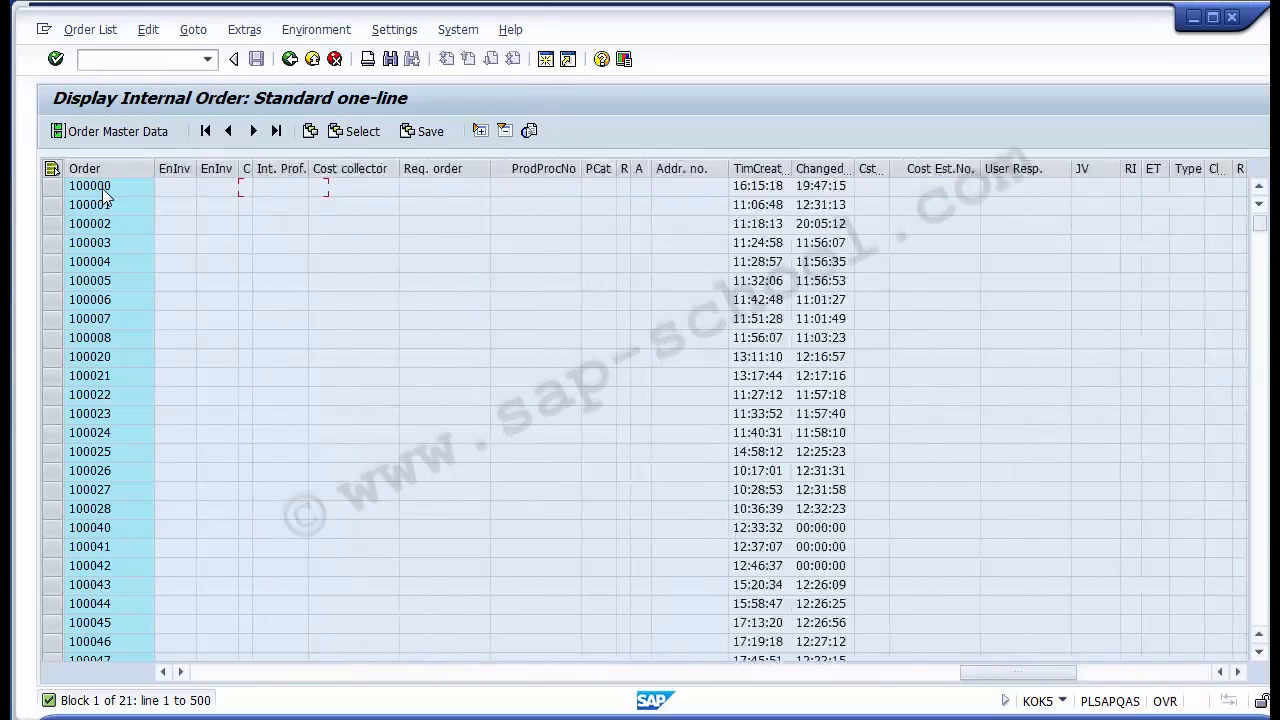
{"action": "key", "text": "Left"}
{"action": "key", "text": "Left"}
{"action": "key", "text": "Left"}
{"action": "key", "text": "Left"}
{"action": "key", "text": "Left"}
{"action": "key", "text": "Left"}
{"action": "key", "text": "Left"}
{"action": "key", "text": "Left"}
{"action": "key", "text": "Left"}
{"action": "key", "text": "Left"}
{"action": "key", "text": "Left"}
{"action": "key", "text": "Left"}
{"action": "key", "text": "Left"}
{"action": "key", "text": "Left"}
{"action": "key", "text": "Left"}
{"action": "key", "text": "Left"}
{"action": "key", "text": "Left"}
{"action": "key", "text": "Left"}
{"action": "key", "text": "Left"}
{"action": "key", "text": "Left"}
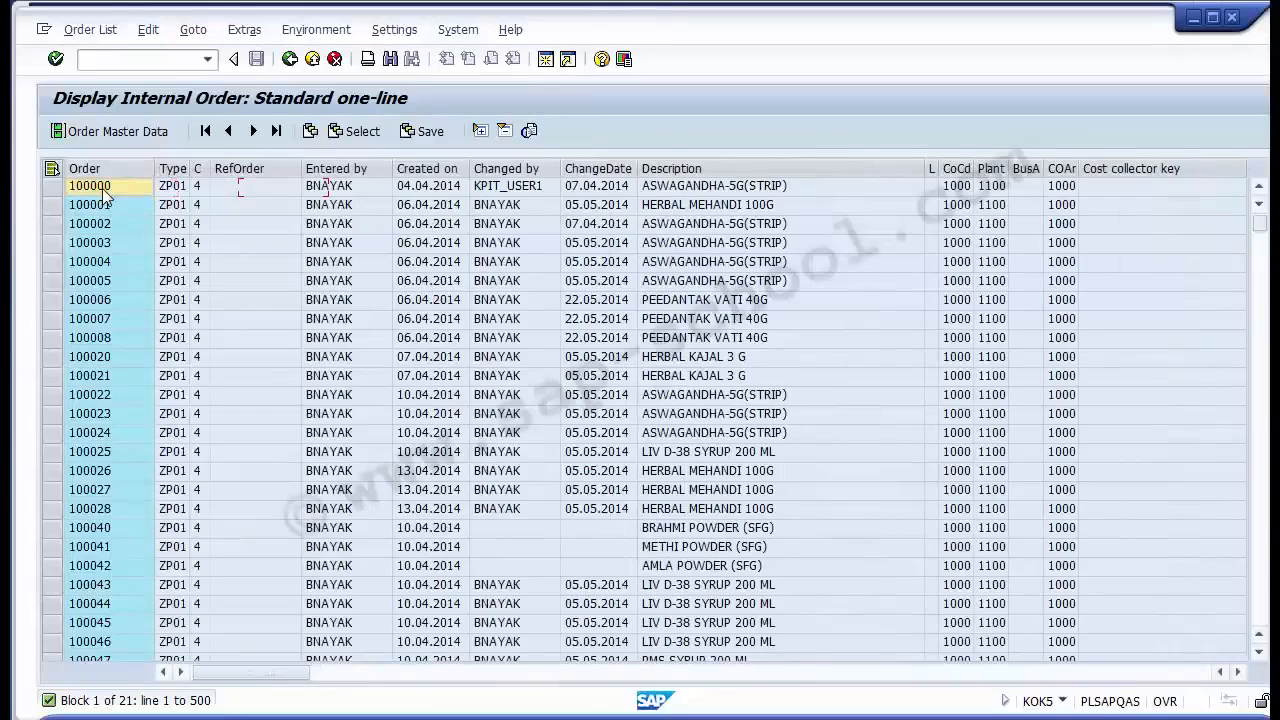
- Look through the first few order numbers in the list and return to order 100000
{"action": "key", "text": "Down"}
{"action": "key", "text": "Down"}
{"action": "key", "text": "Down"}
{"action": "key", "text": "Down"}
{"action": "key", "text": "Up"}
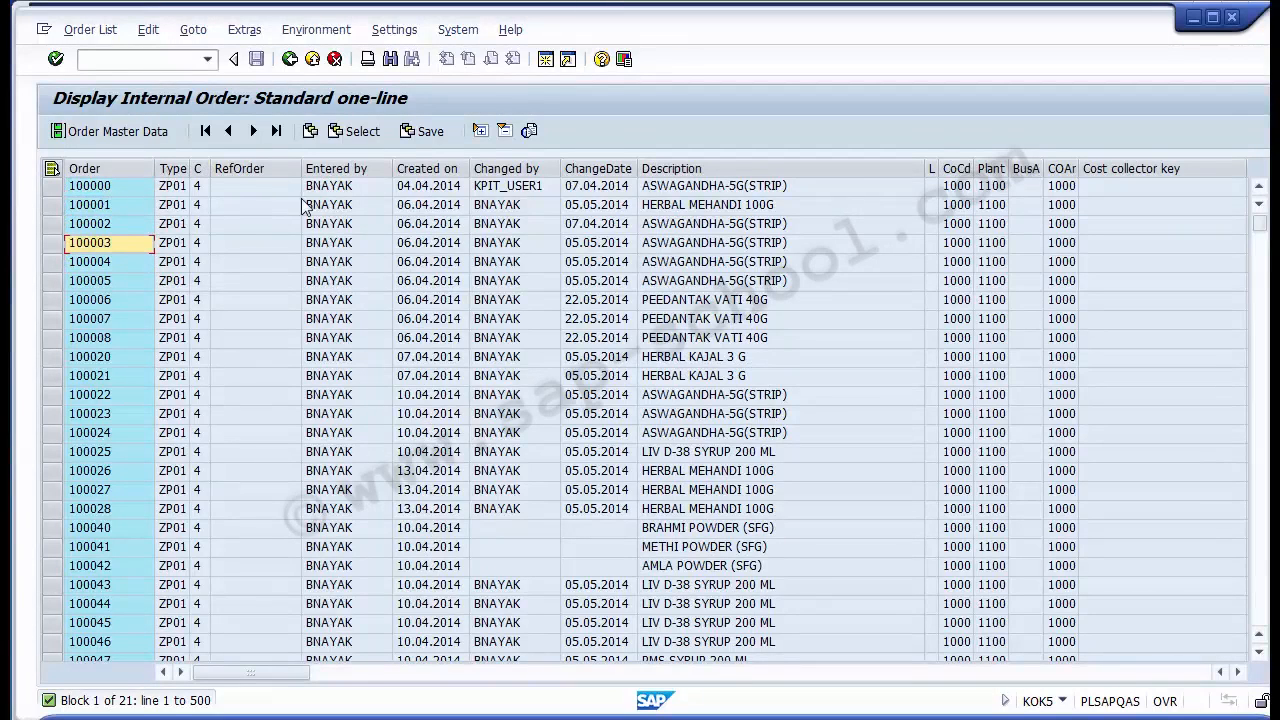
{"action": "left_click", "coordinate": [96, 189]}
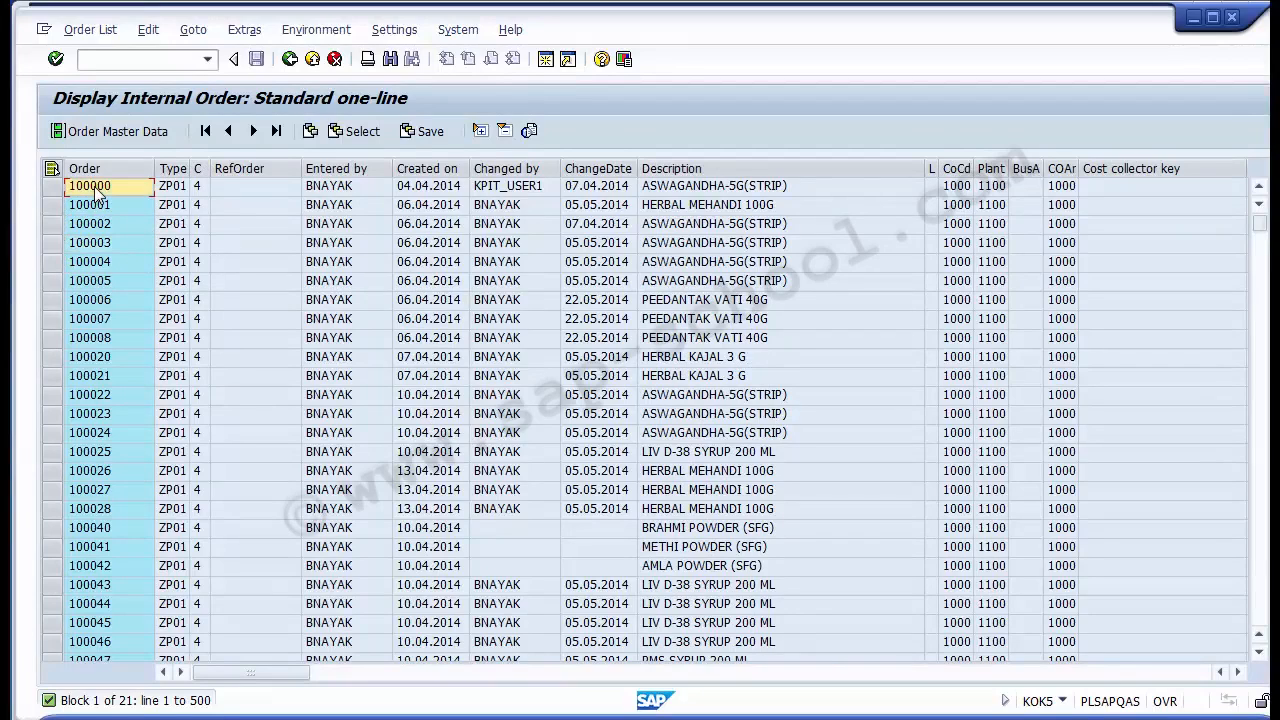
- Check which export formats are available for the order list, without exporting it
{"action": "left_click", "coordinate": [84, 33]}
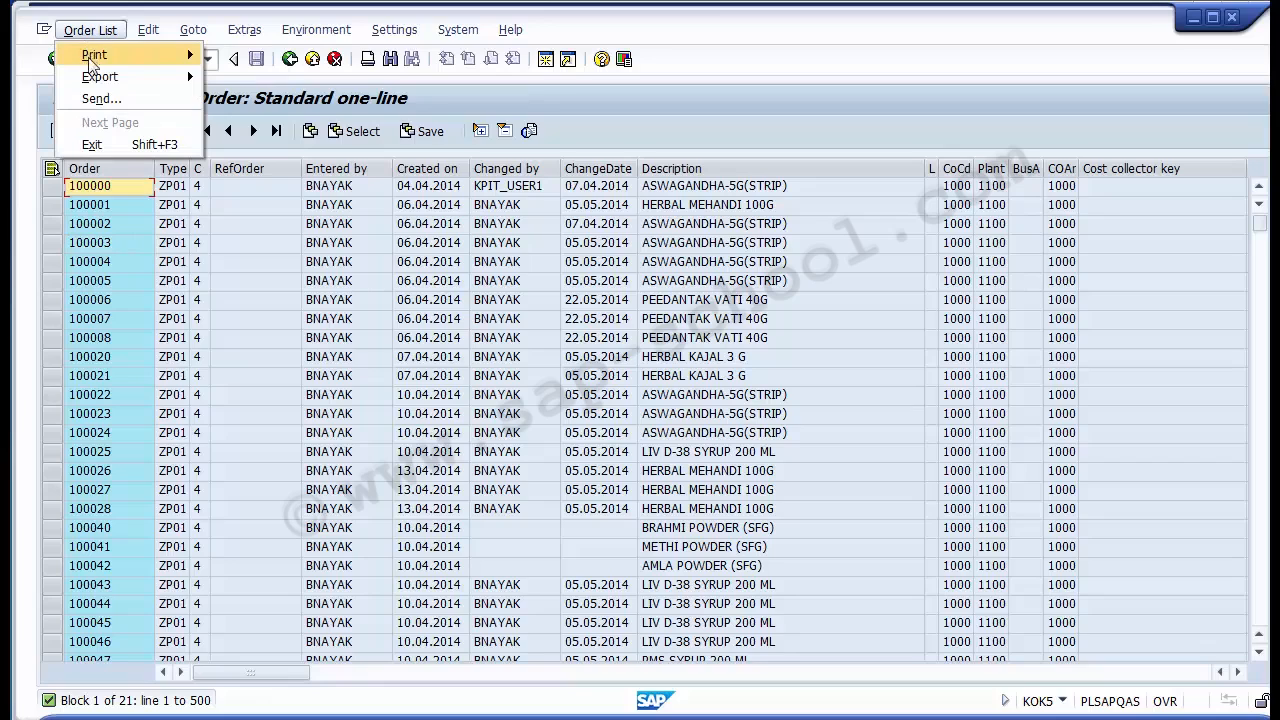
{"action": "mouse_move", "coordinate": [100, 77]}
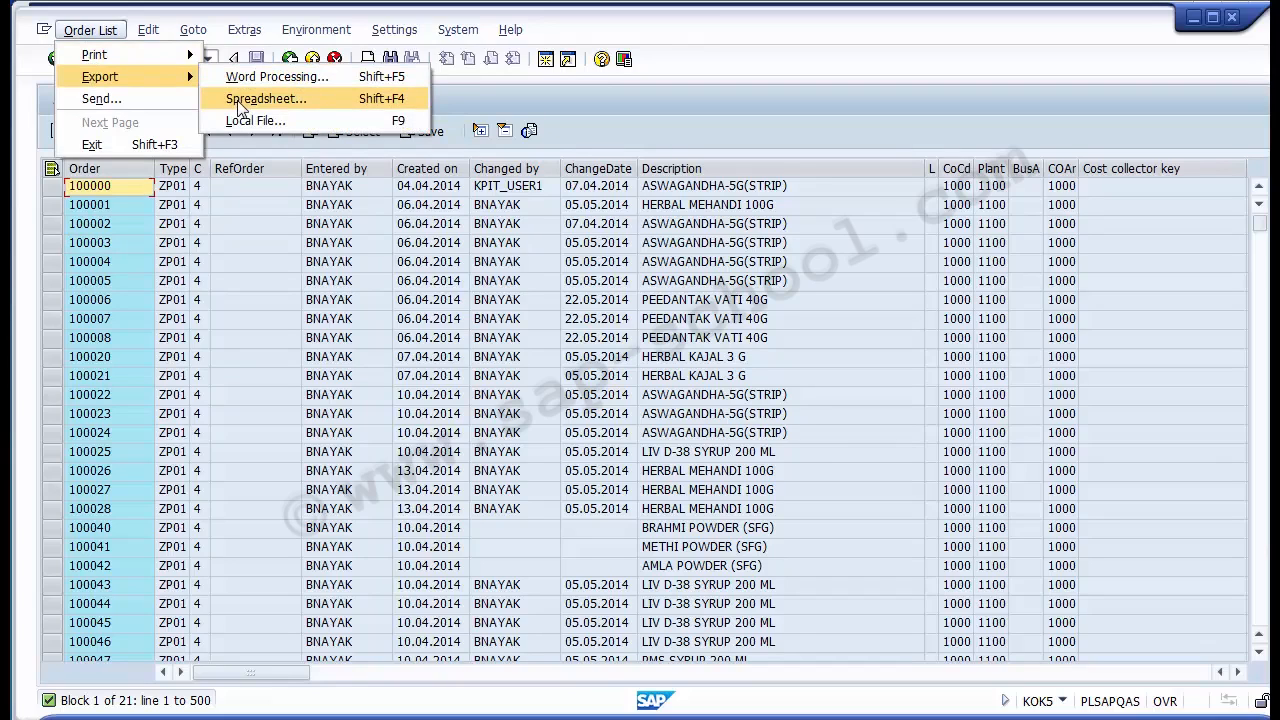
{"action": "left_click", "coordinate": [325, 276]}
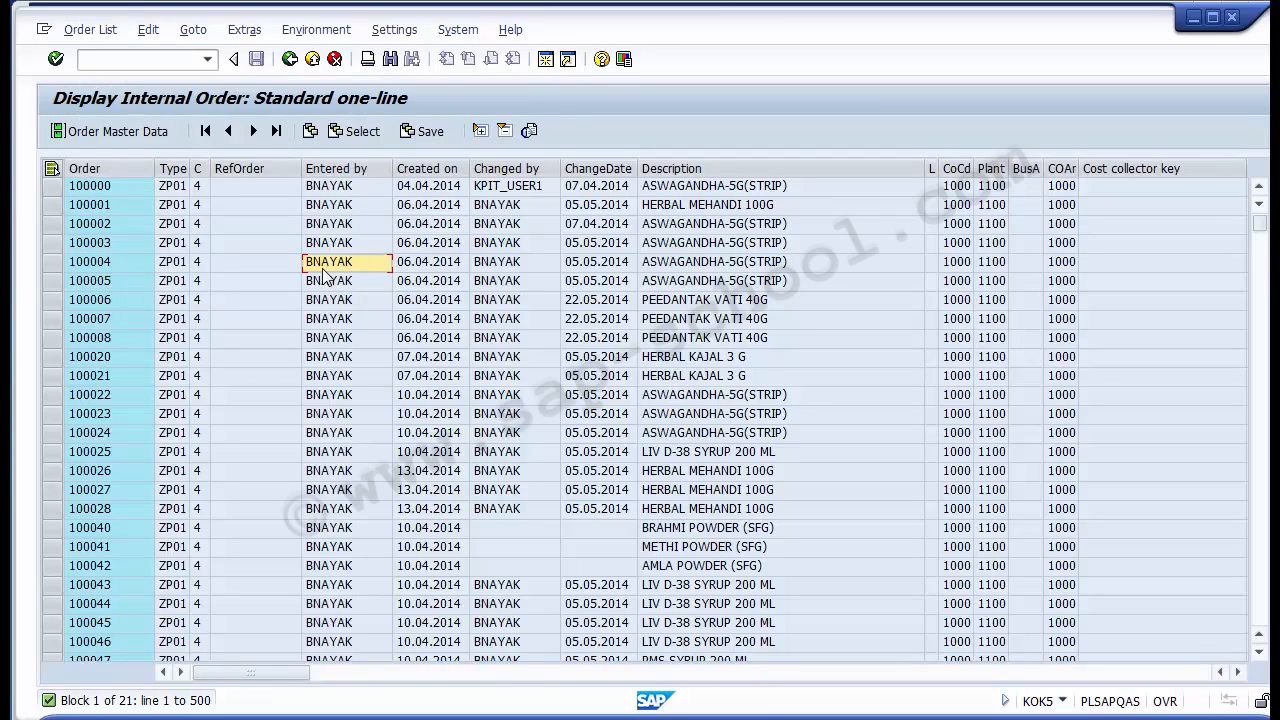
- Exit the order master data report and its selection screen to SAP Easy Access, declining to log off
{"action": "left_click", "coordinate": [313, 59]}
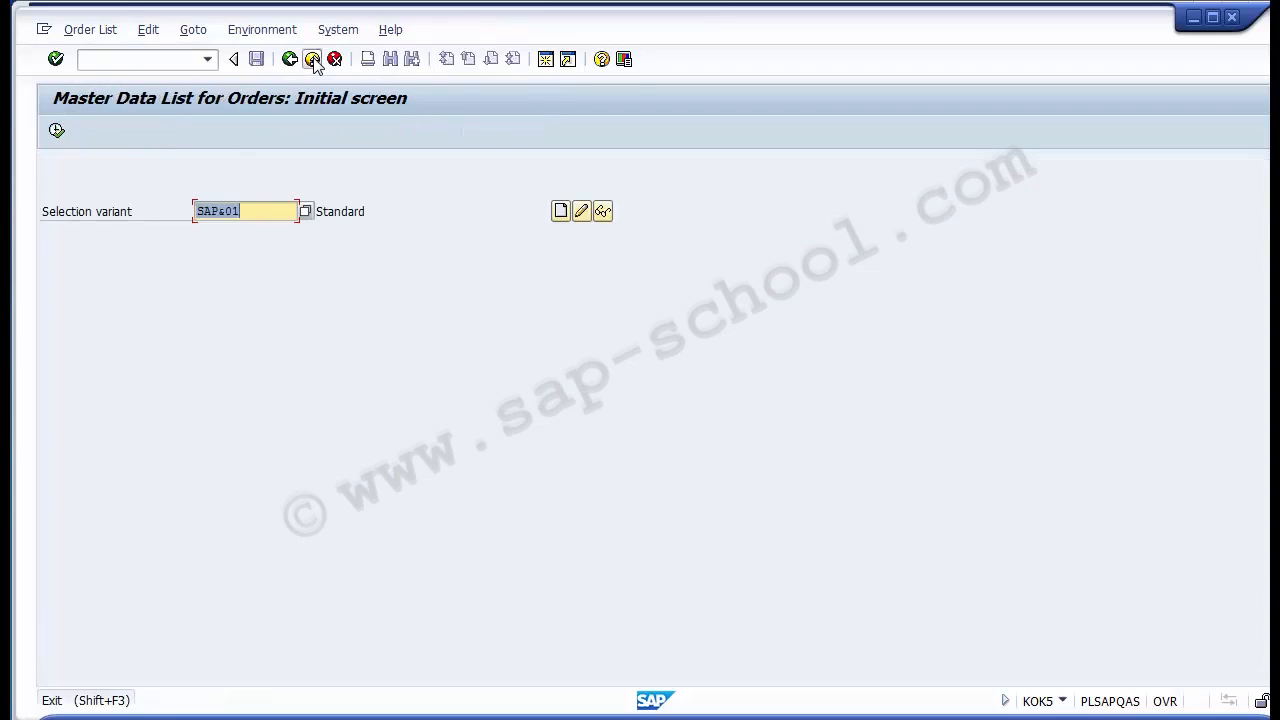
{"action": "left_click", "coordinate": [313, 59]}
{"action": "left_click", "coordinate": [313, 59]}
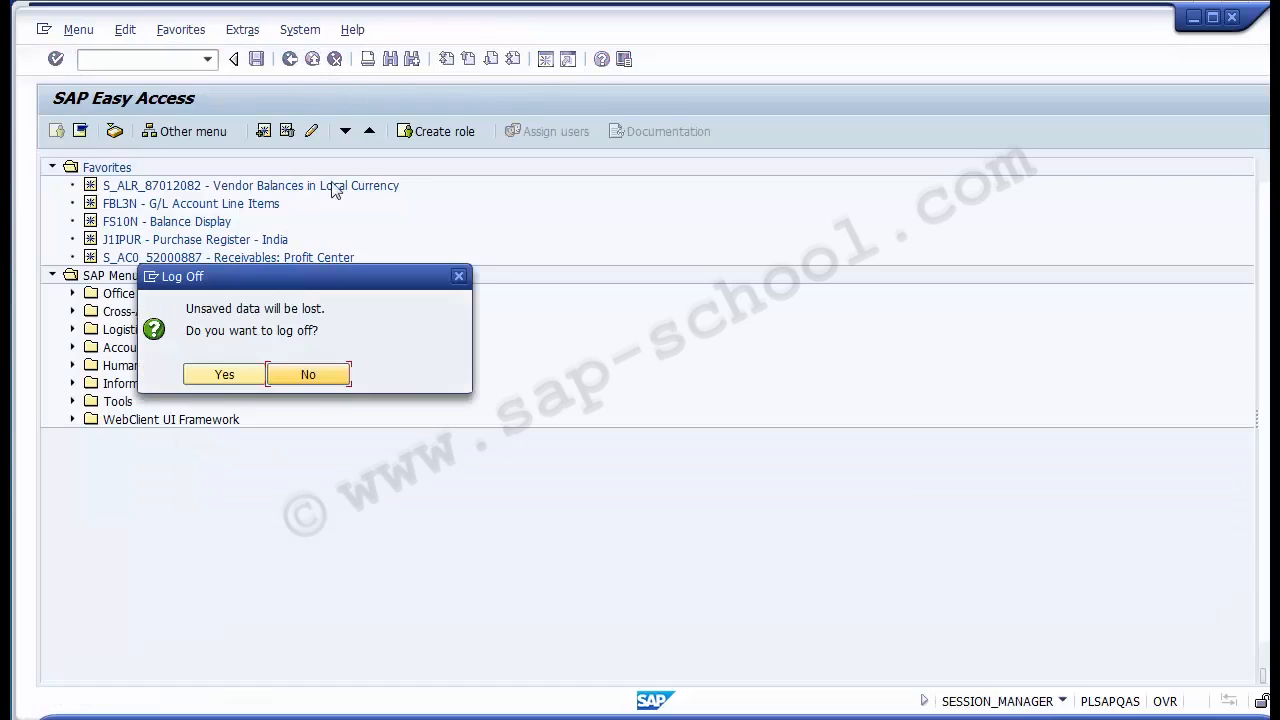
{"action": "left_click", "coordinate": [281, 375]}
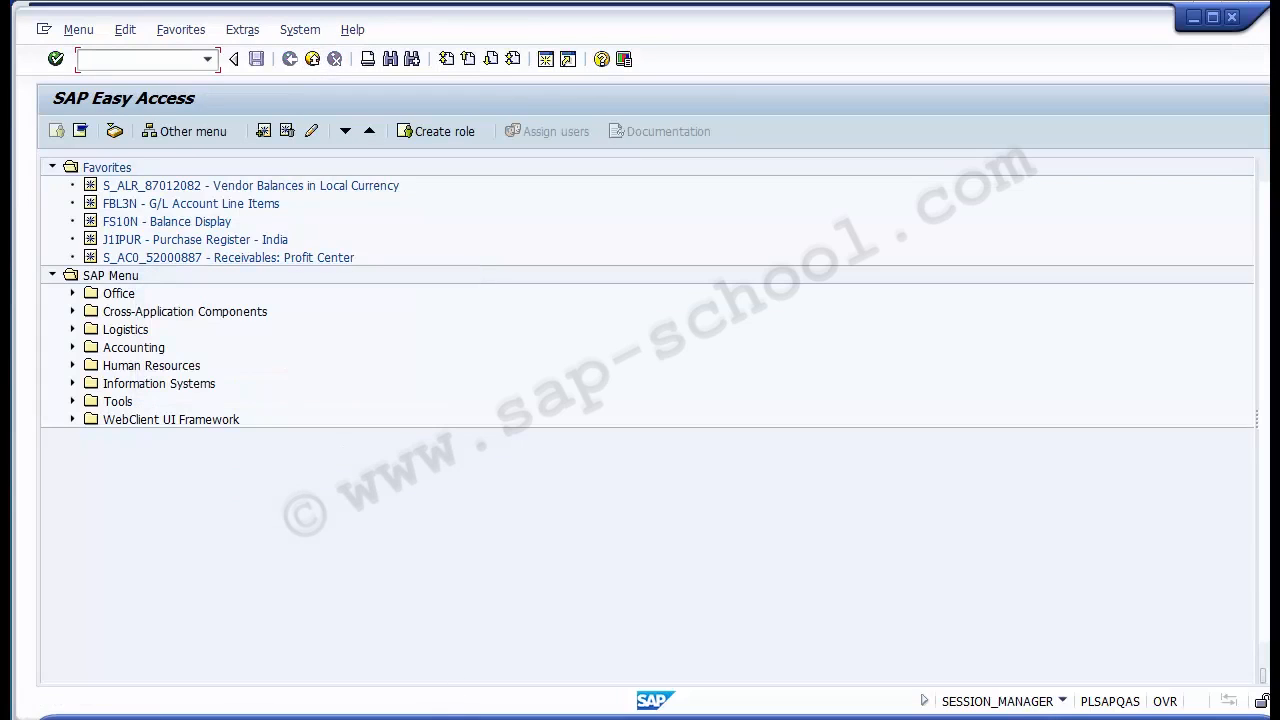